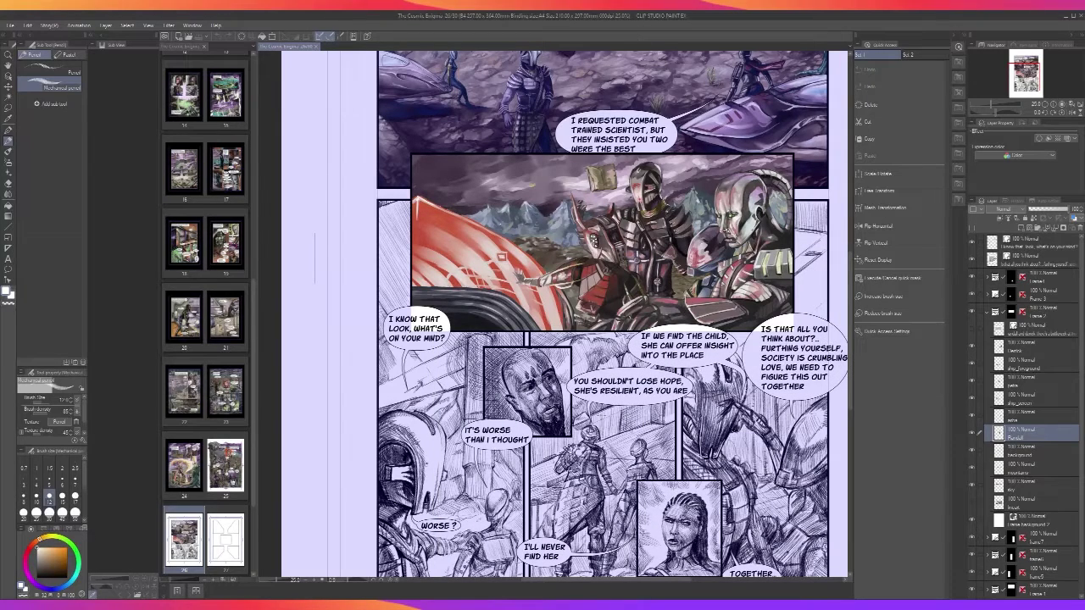
Examine the painted middle panel of the comic page, both in full-page context and close up
{"action": "scroll", "coordinate": [623, 441], "scroll_direction": "down", "scroll_amount": 4}
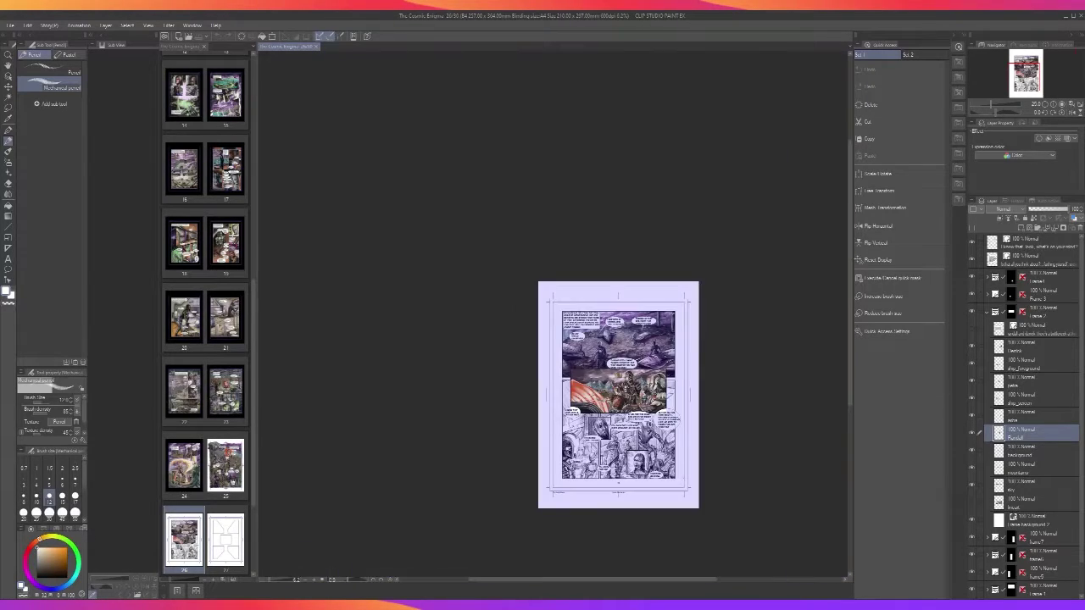
{"action": "scroll", "coordinate": [620, 433], "scroll_direction": "up", "scroll_amount": 4}
{"action": "left_click_drag", "start_coordinate": [508, 374], "coordinate": [540, 462]}
{"action": "scroll", "coordinate": [619, 380], "scroll_direction": "up", "scroll_amount": 2}
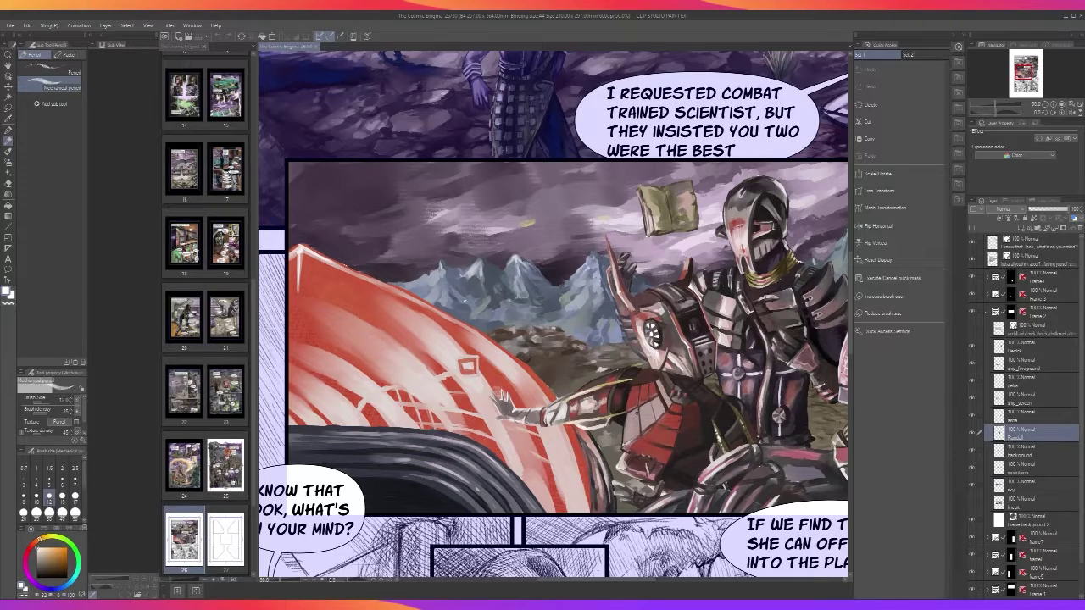
{"action": "scroll", "coordinate": [632, 413], "scroll_direction": "down", "scroll_amount": 1}
{"action": "scroll", "coordinate": [633, 411], "scroll_direction": "up", "scroll_amount": 2}
{"action": "left_click_drag", "start_coordinate": [660, 409], "coordinate": [627, 473]}
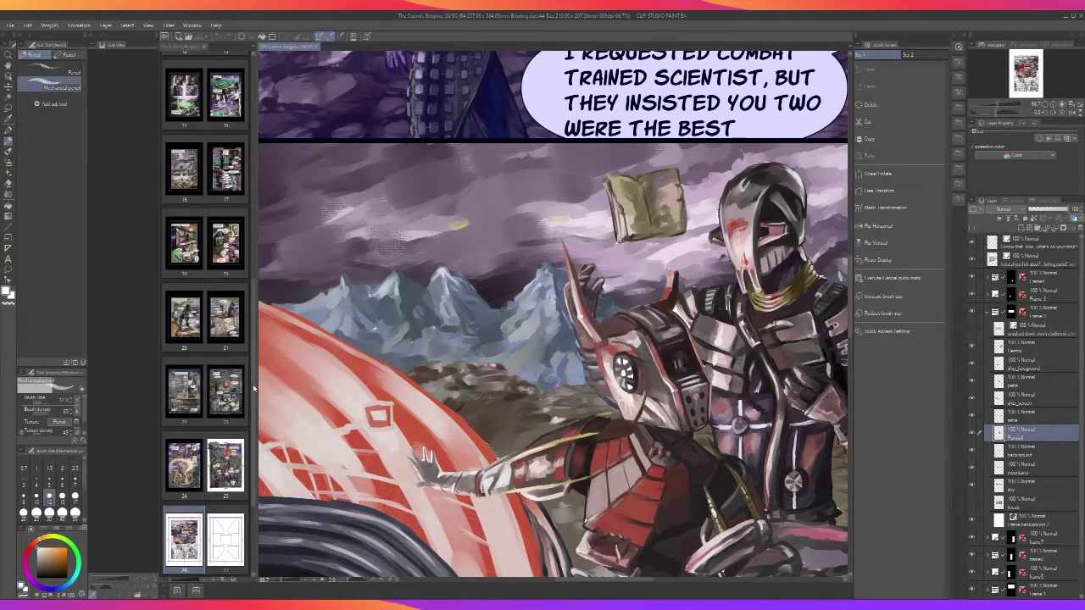
Enlarge the thumbnails in the comic's page overview so that they fill a single column
{"action": "left_click_drag", "start_coordinate": [254, 390], "coordinate": [253, 417]}
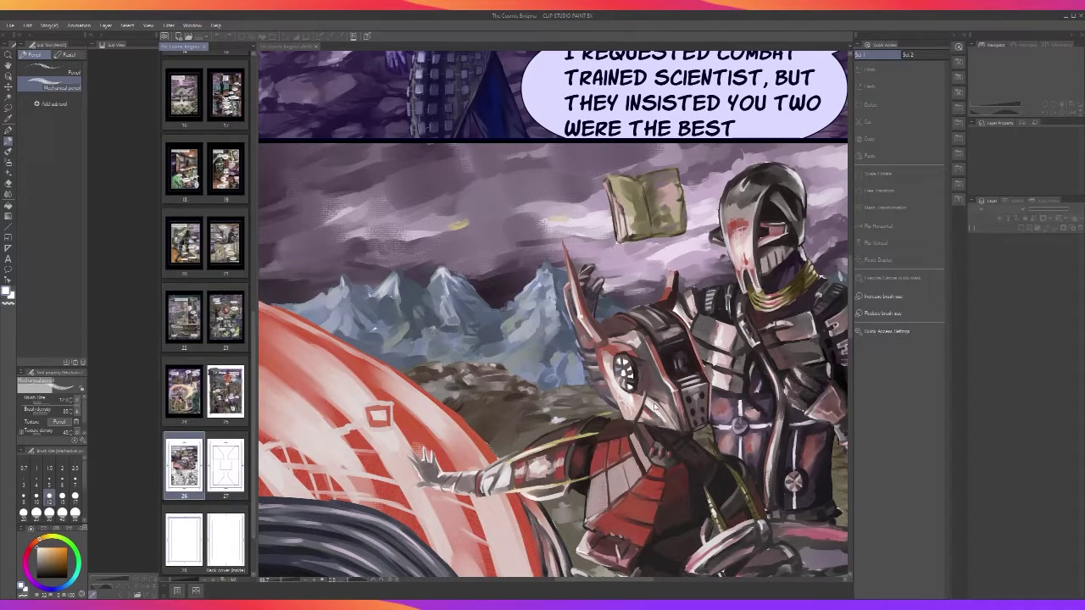
{"action": "key", "text": "ctrl+minus"}
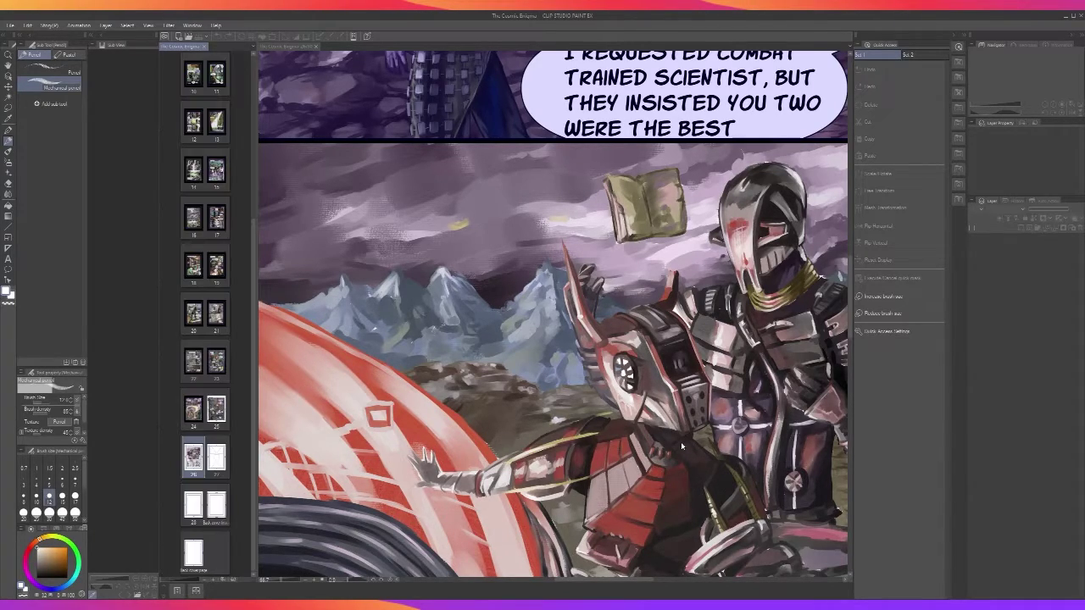
{"action": "key", "text": "ctrl+plus"}
{"action": "key", "text": "ctrl+plus"}
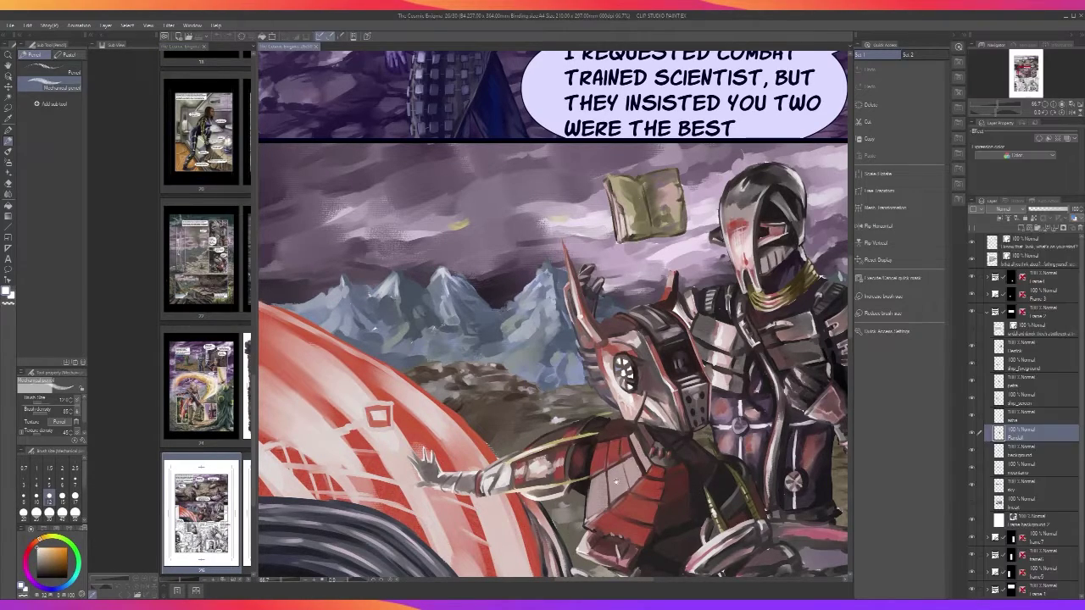
Activate the layer below ship_foreground and draw a thin dark pencil line along the horned helmet's lower cheek ridge
{"action": "key", "text": "ctrl+minus"}
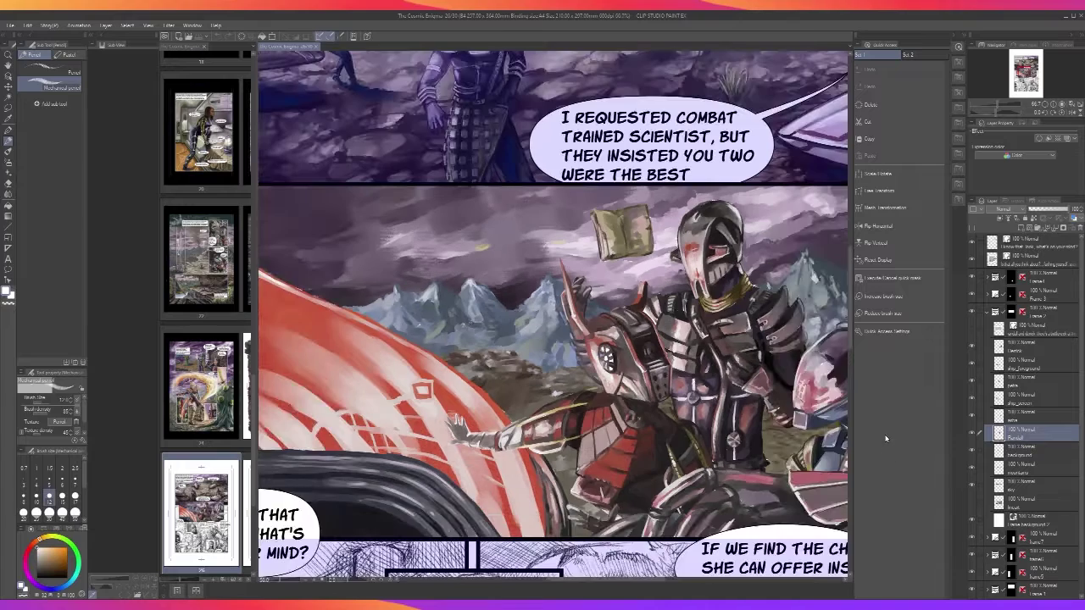
{"action": "left_click_drag", "start_coordinate": [644, 339], "coordinate": [596, 422]}
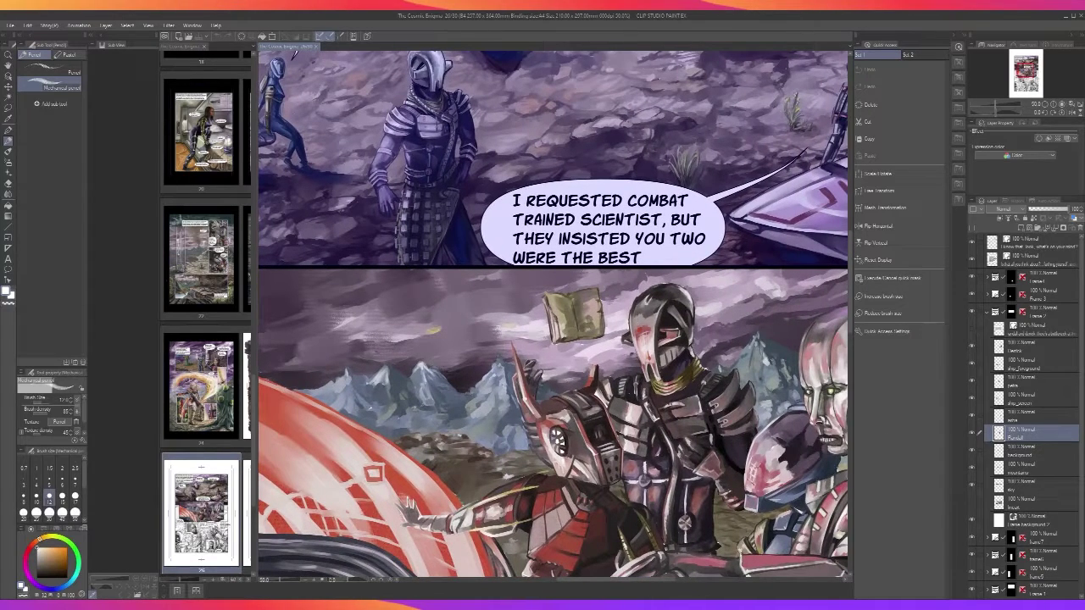
{"action": "left_click", "coordinate": [1025, 387]}
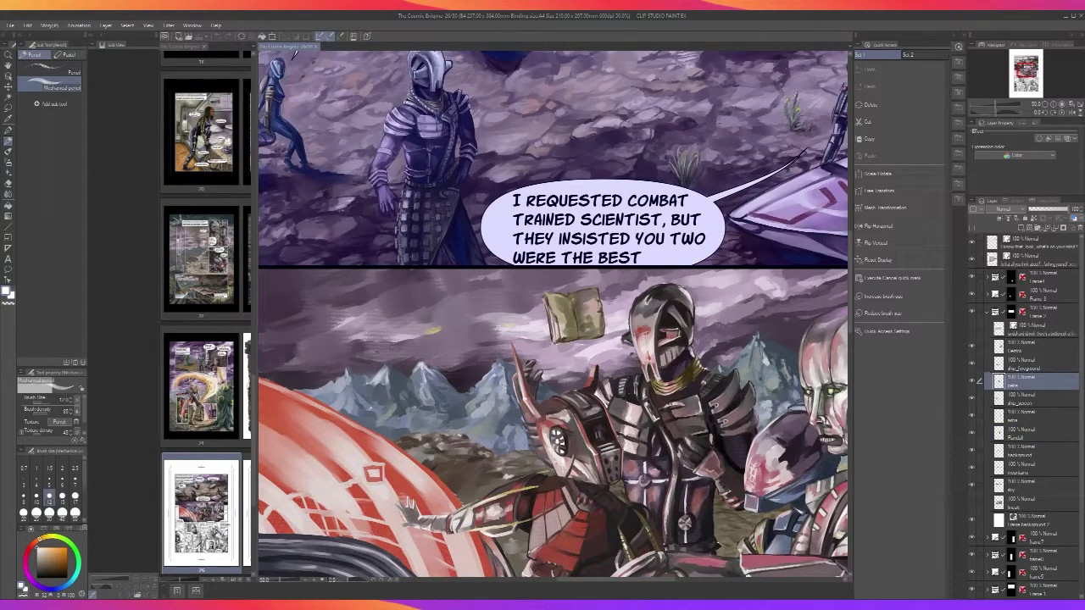
{"action": "left_click_drag", "start_coordinate": [634, 502], "coordinate": [698, 427]}
{"action": "scroll", "coordinate": [657, 387], "scroll_direction": "up", "scroll_amount": 3}
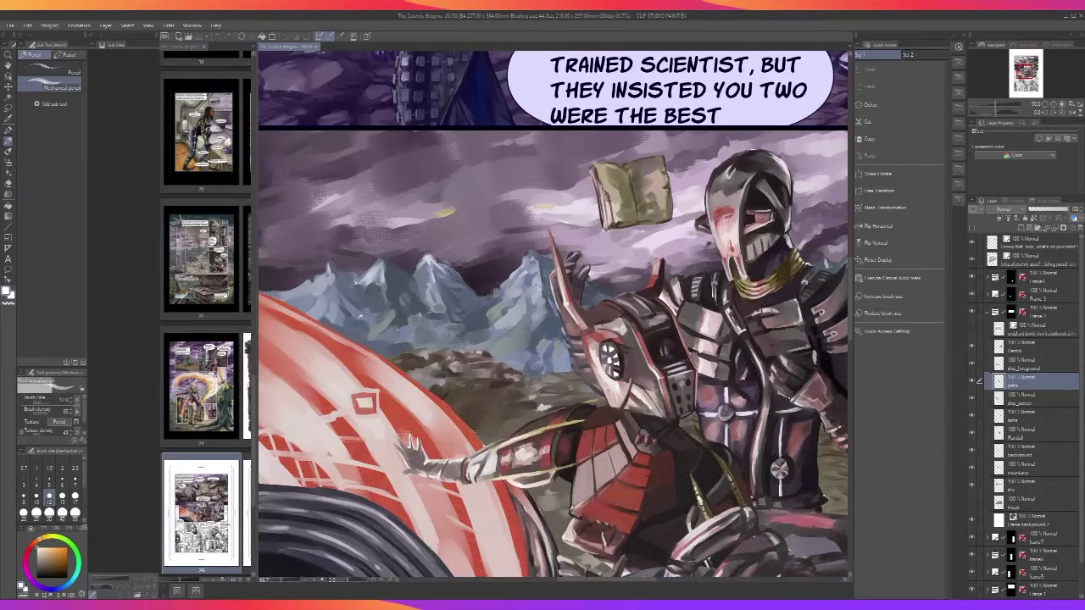
{"action": "scroll", "coordinate": [661, 379], "scroll_direction": "down", "scroll_amount": 2}
{"action": "scroll", "coordinate": [660, 379], "scroll_direction": "up", "scroll_amount": 4}
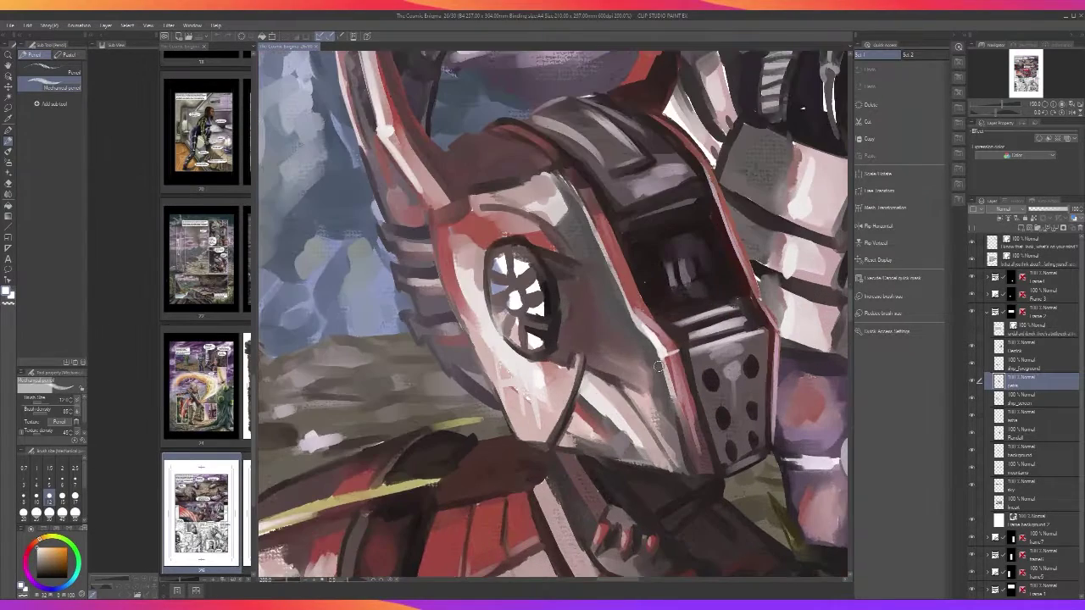
{"action": "scroll", "coordinate": [661, 379], "scroll_direction": "down", "scroll_amount": 1}
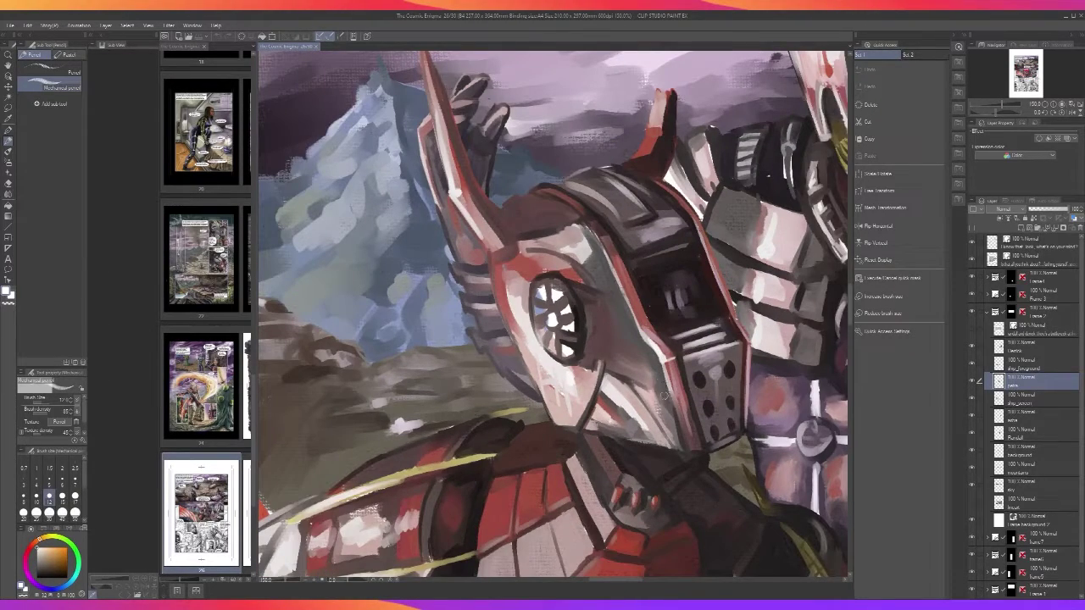
{"action": "key", "text": "alt"}
{"action": "left_click", "coordinate": [684, 421], "text": "alt"}
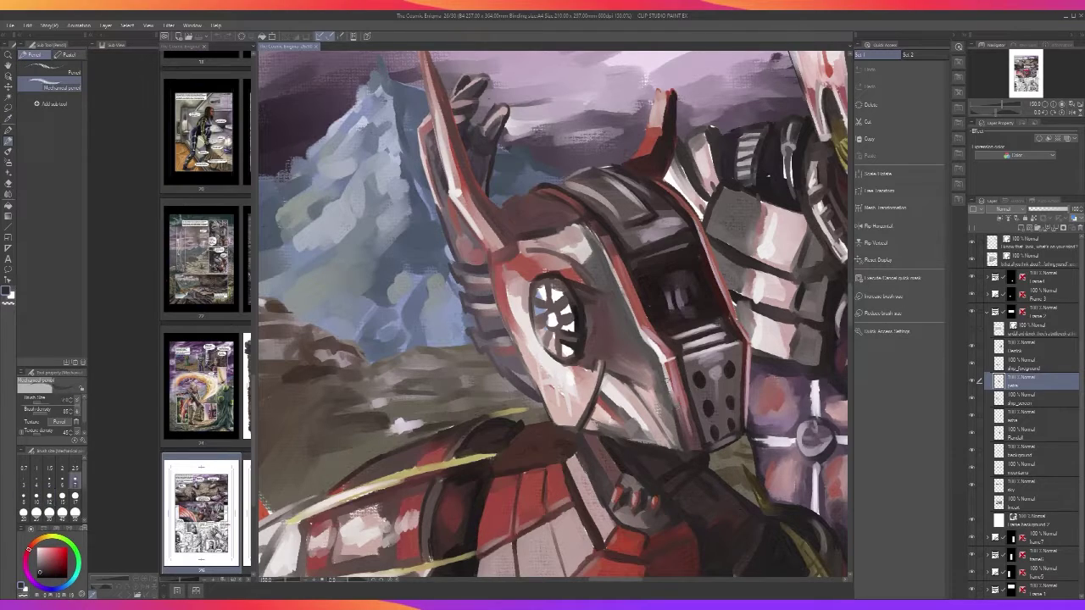
{"action": "left_click_drag", "start_coordinate": [685, 436], "coordinate": [669, 381]}
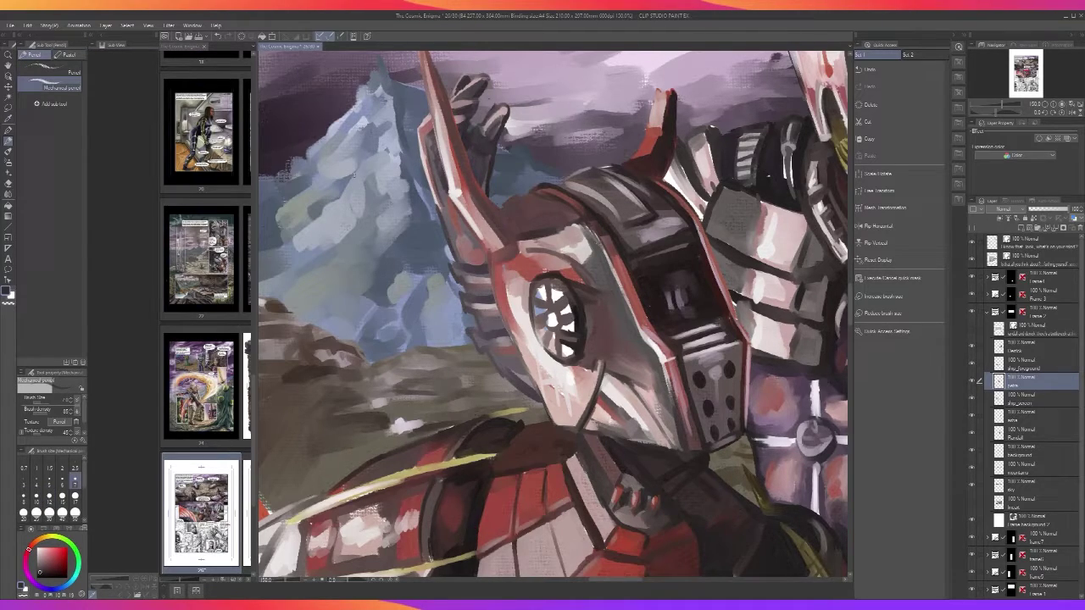
With a reduced Round mixing brush and a sampled light tone, paint a thin highlight down the helmet's lower cheek ridge
{"action": "key", "text": "b"}
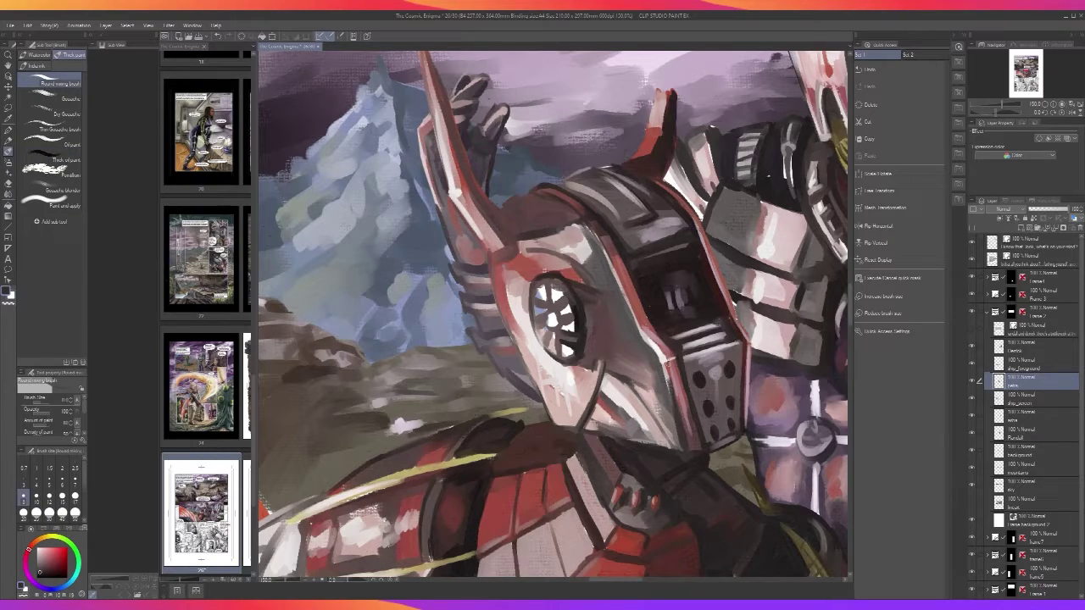
{"action": "left_click", "coordinate": [668, 366], "text": "alt"}
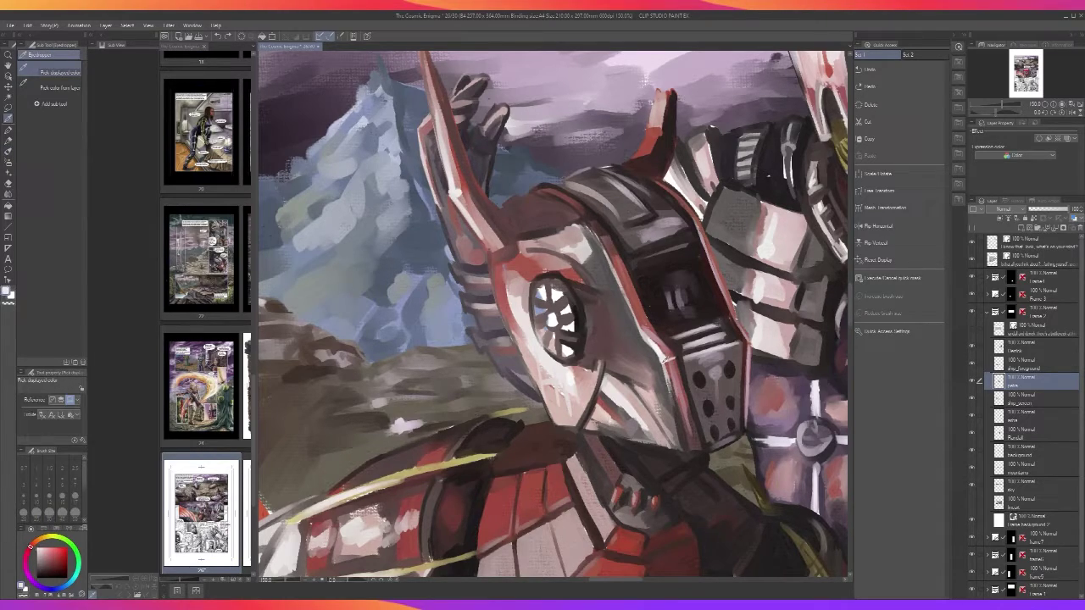
{"action": "key", "text": "bracketleft"}
{"action": "key", "text": "bracketleft"}
{"action": "key", "text": "bracketleft"}
{"action": "left_click_drag", "start_coordinate": [667, 372], "coordinate": [678, 413]}
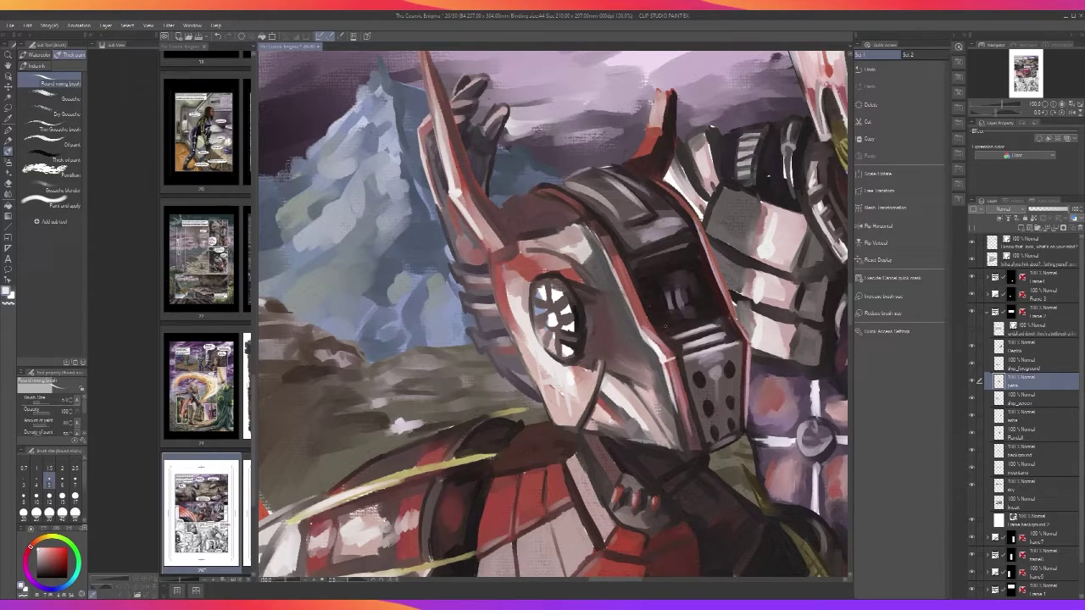
Try to redefine the ridge beside the helmet's visor up toward the brow with strokes in sampled tones
{"action": "left_click", "coordinate": [682, 428], "text": "alt"}
{"action": "mouse_move", "coordinate": [664, 375]}
{"action": "left_mouse_down"}
{"action": "mouse_move", "coordinate": [671, 407]}
{"action": "mouse_move", "coordinate": [663, 366]}
{"action": "left_mouse_up"}
{"action": "left_click_drag", "start_coordinate": [663, 376], "coordinate": [634, 315]}
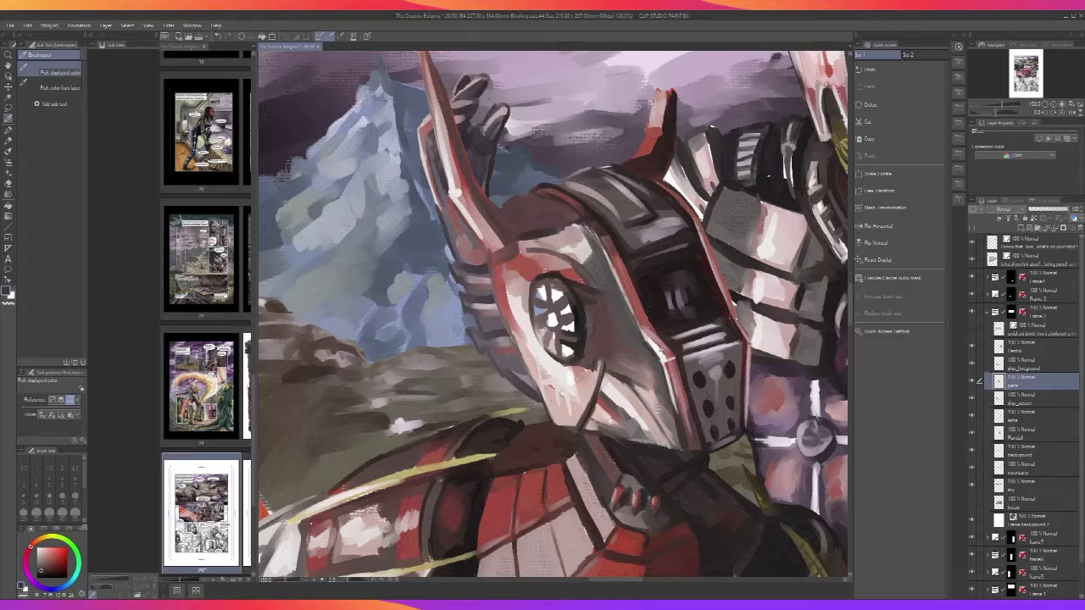
{"action": "left_click", "coordinate": [650, 344], "text": "alt"}
{"action": "left_click_drag", "start_coordinate": [659, 359], "coordinate": [578, 211]}
{"action": "key", "text": "ctrl+z"}
{"action": "key", "text": "ctrl+z"}
{"action": "key", "text": "ctrl+z"}
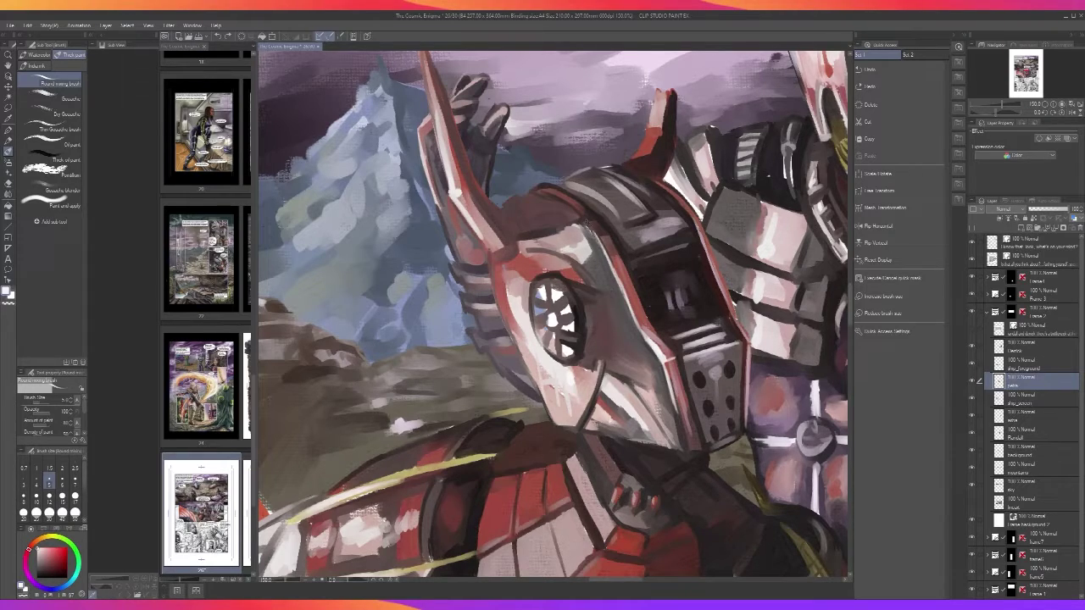
Try a short light highlight on the upper part of the helmet's front ridge
{"action": "left_click_drag", "start_coordinate": [602, 252], "coordinate": [585, 221]}
{"action": "scroll", "coordinate": [602, 414], "scroll_direction": "down", "scroll_amount": 3}
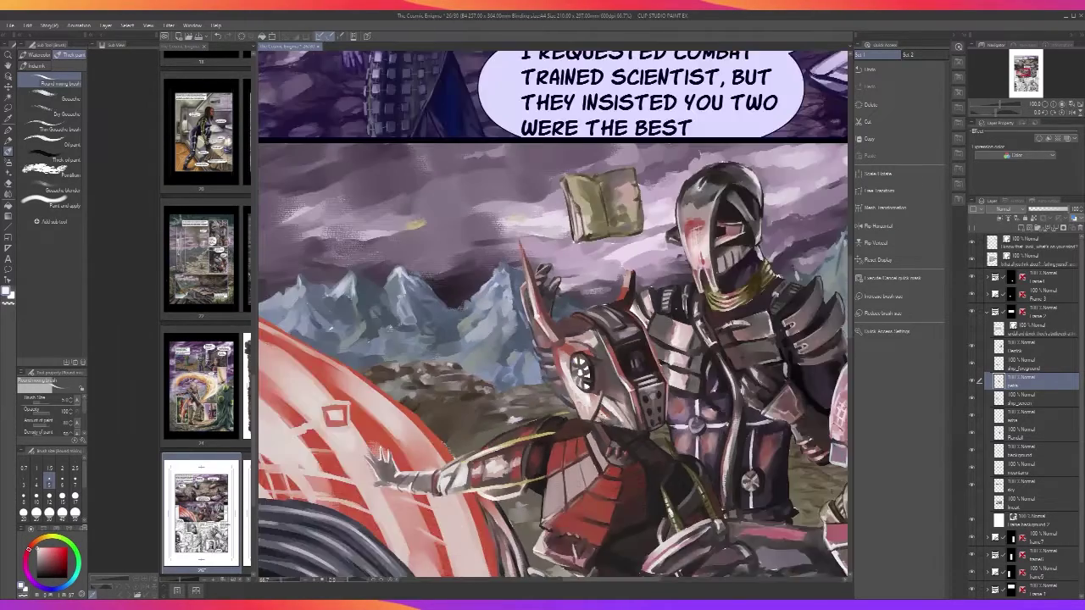
{"action": "scroll", "coordinate": [602, 414], "scroll_direction": "up", "scroll_amount": 3}
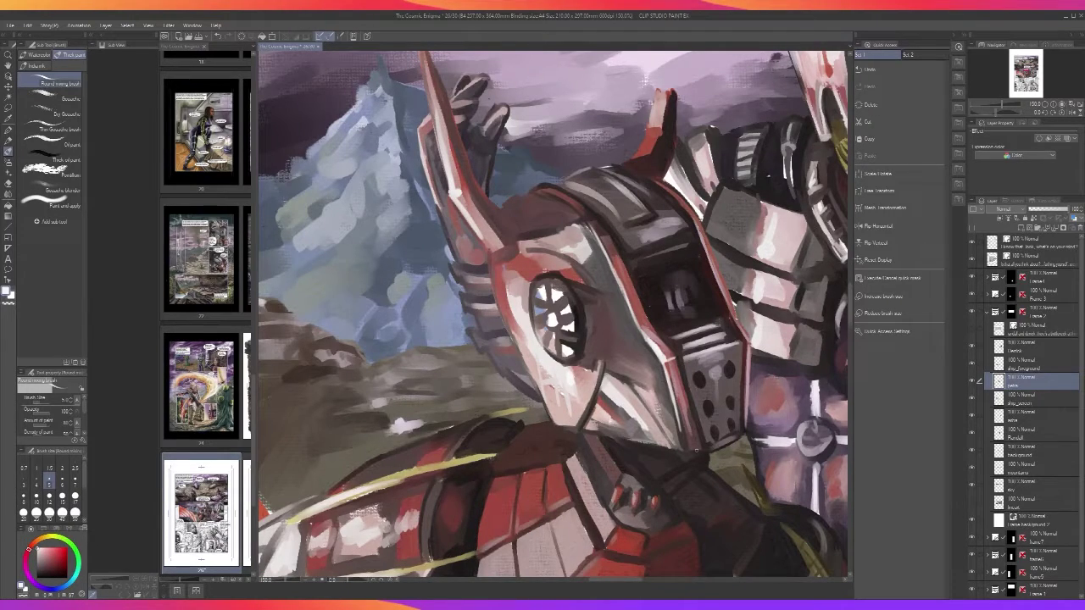
{"action": "key", "text": "ctrl+z"}
Shade the visor opening's lower edge with a sampled dark tone and its upper rim with a sampled grey, using a slightly larger brush
{"action": "left_click", "coordinate": [683, 316], "text": "alt"}
{"action": "left_click_drag", "start_coordinate": [710, 325], "coordinate": [677, 334]}
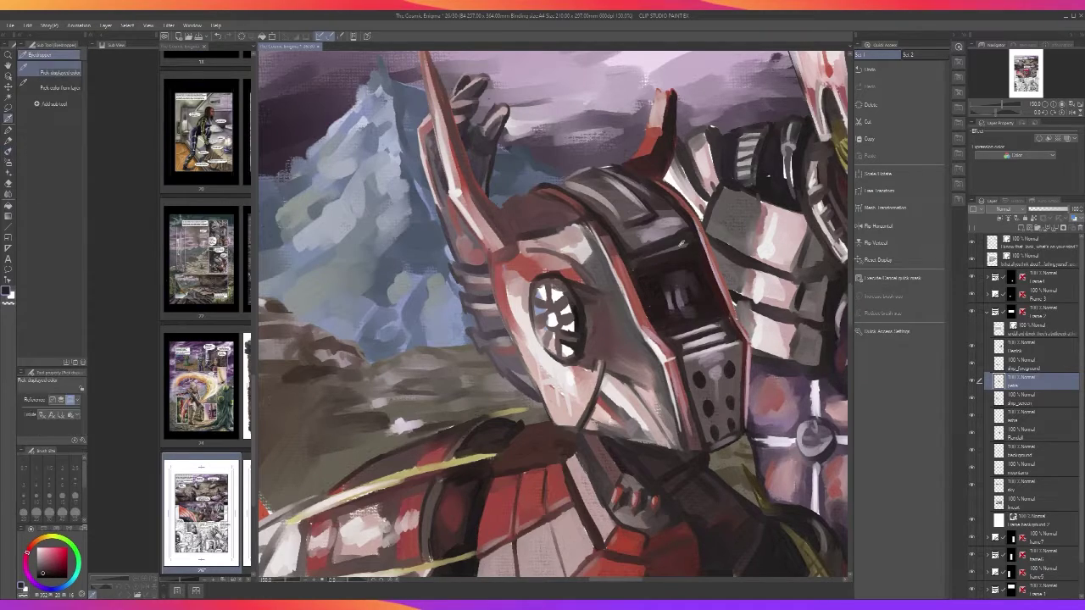
{"action": "left_click", "coordinate": [668, 249], "text": "alt"}
{"action": "key", "text": "bracketright"}
{"action": "left_click_drag", "start_coordinate": [681, 249], "coordinate": [640, 262]}
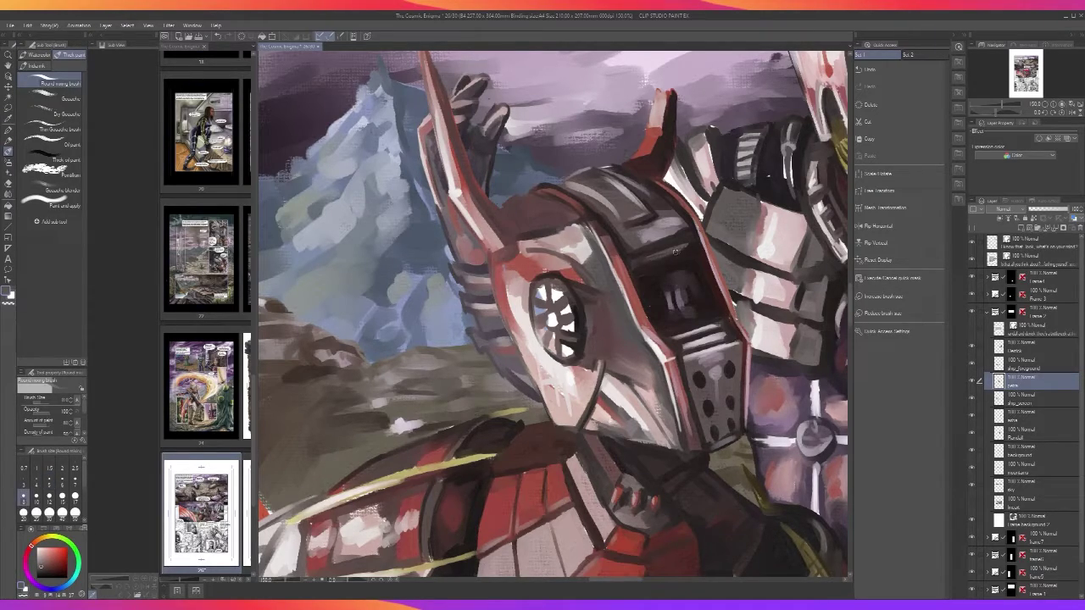
{"action": "scroll", "coordinate": [698, 239], "scroll_direction": "down", "scroll_amount": 3}
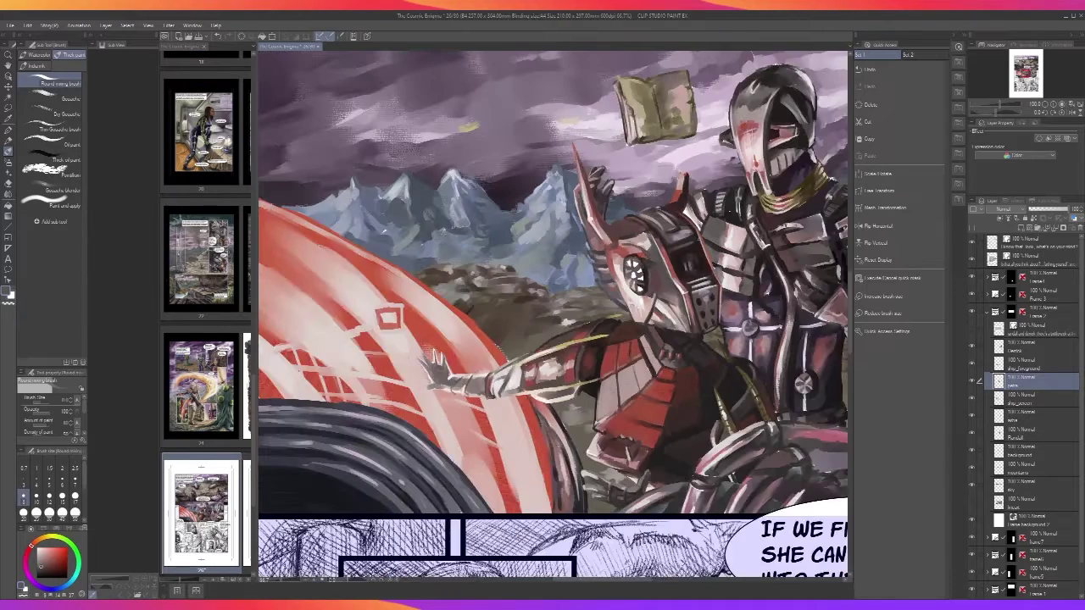
{"action": "scroll", "coordinate": [712, 244], "scroll_direction": "up", "scroll_amount": 1}
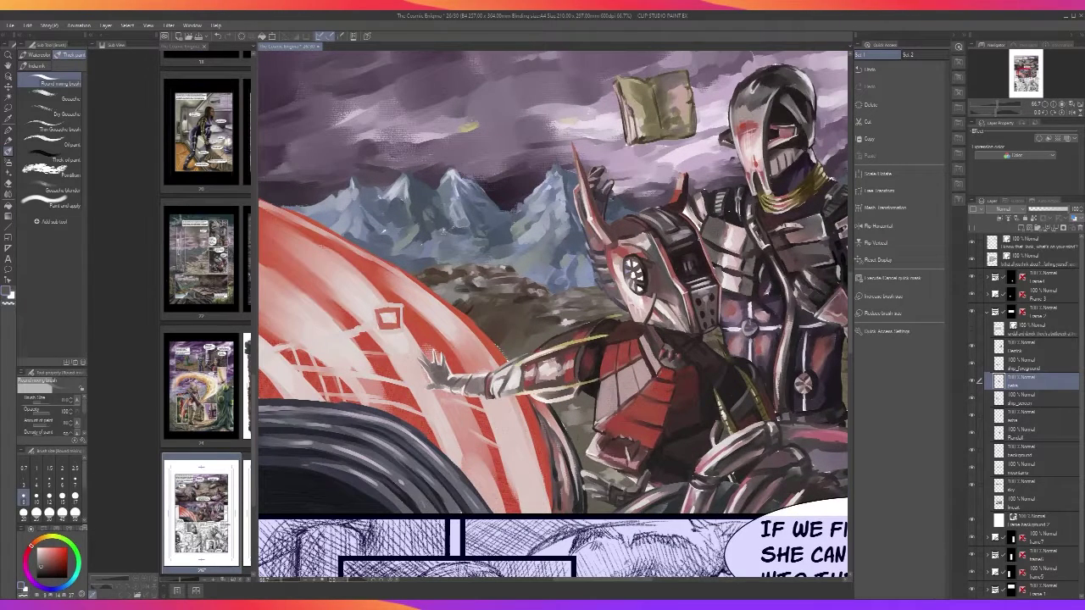
Sample a light tone and paint highlights on the horned figure's leg and along the edge of the skirt plates
{"action": "scroll", "coordinate": [704, 243], "scroll_direction": "up", "scroll_amount": 1}
{"action": "key", "text": "alt"}
{"action": "left_click", "coordinate": [492, 475], "text": "alt"}
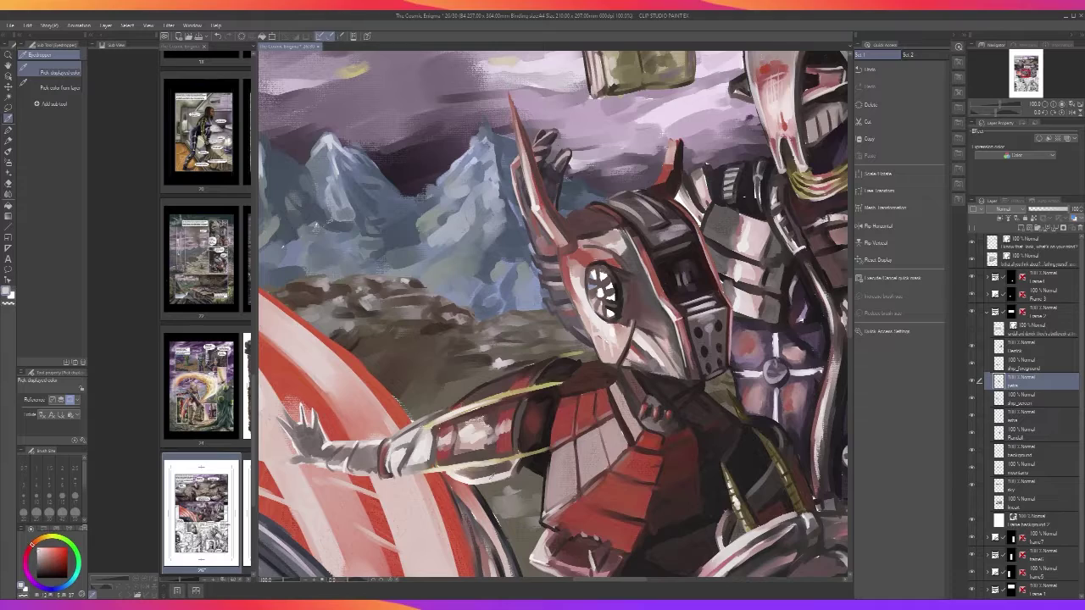
{"action": "left_click_drag", "start_coordinate": [729, 511], "coordinate": [721, 541]}
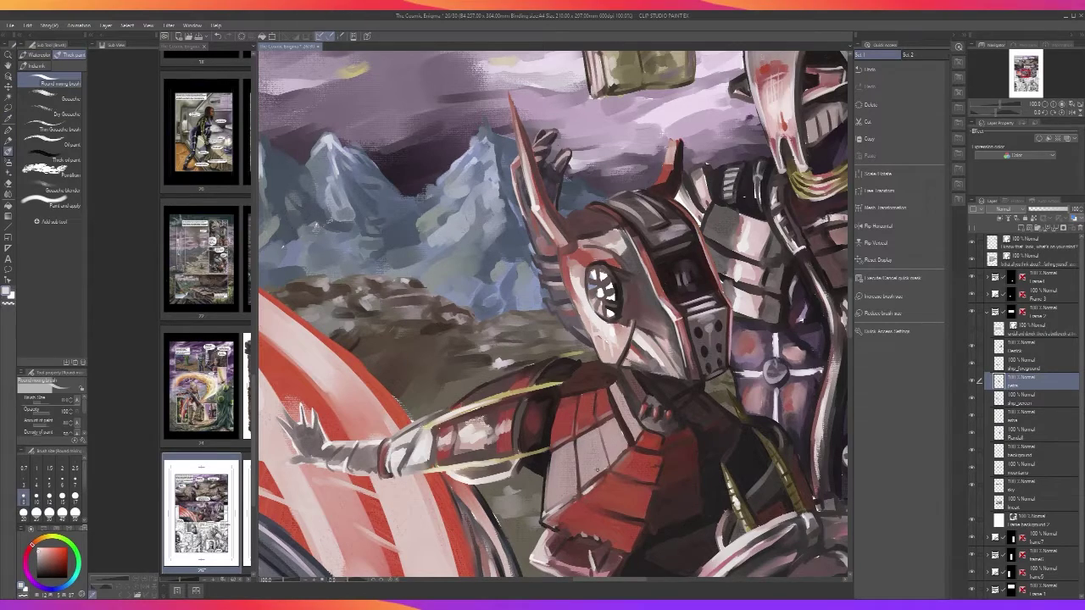
{"action": "left_click", "coordinate": [585, 493]}
{"action": "mouse_move", "coordinate": [581, 497]}
{"action": "left_mouse_down"}
{"action": "mouse_move", "coordinate": [595, 507]}
{"action": "mouse_move", "coordinate": [548, 483]}
{"action": "mouse_move", "coordinate": [548, 468]}
{"action": "left_mouse_up"}
{"action": "key", "text": "ctrl+minus"}
{"action": "left_click_drag", "start_coordinate": [640, 493], "coordinate": [669, 427]}
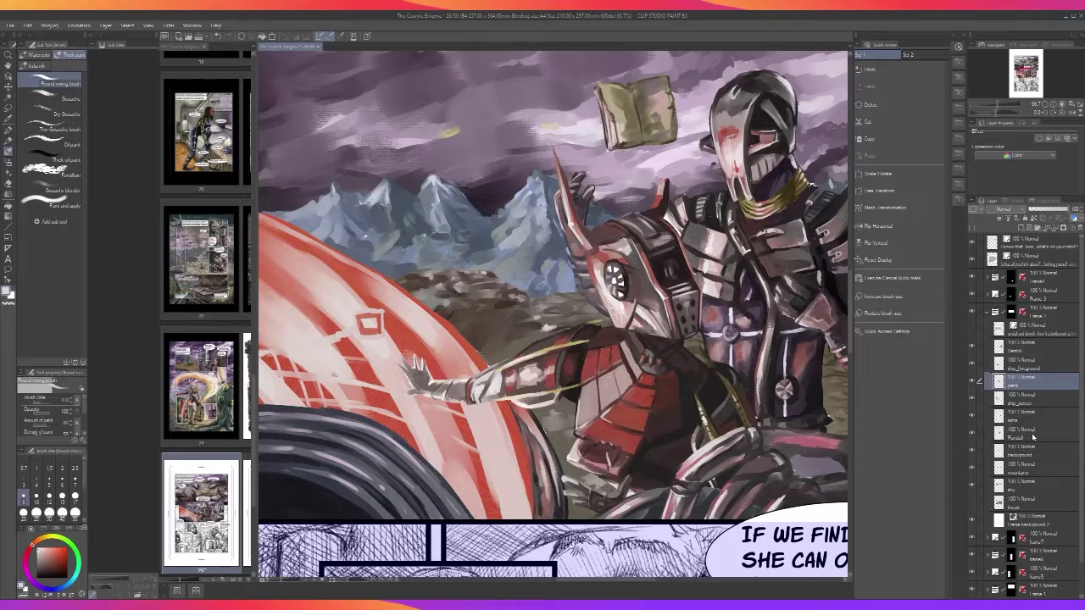
Activate the background layer and paint the ground behind the outstretched arm with a sampled brown and a larger brush
{"action": "key", "text": "ctrl+minus"}
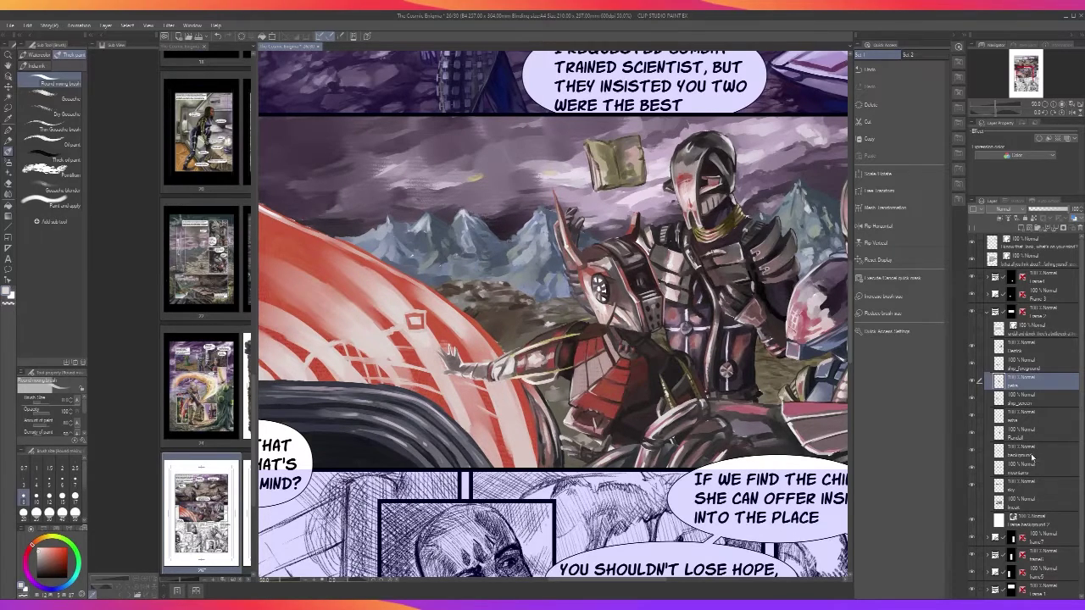
{"action": "left_click", "coordinate": [1033, 456]}
{"action": "key", "text": "ctrl+plus"}
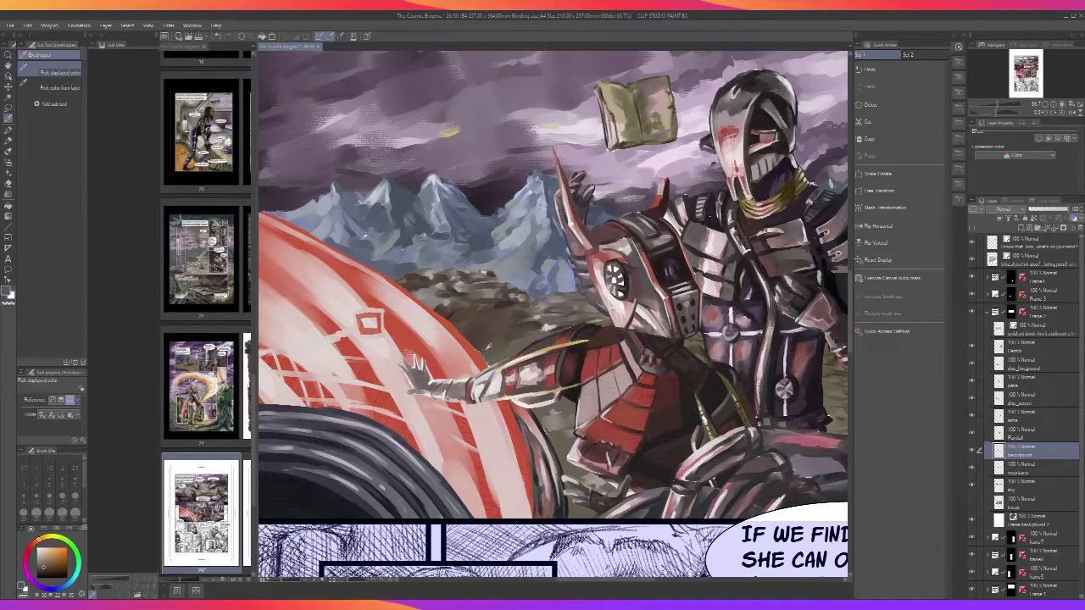
{"action": "key", "text": "]"}
{"action": "key", "text": "]"}
{"action": "key", "text": "]"}
{"action": "key", "text": "]"}
{"action": "key", "text": "]"}
{"action": "key", "text": "]"}
{"action": "left_click_drag", "start_coordinate": [477, 350], "coordinate": [486, 363]}
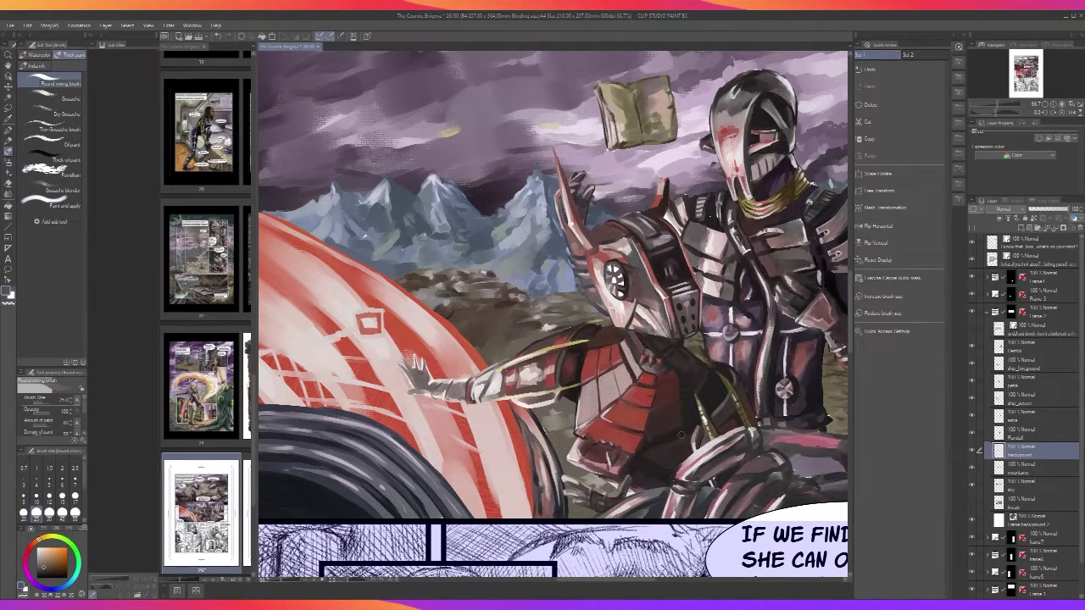
Refine the ground below the outstretched arm with a smaller brush and a tone sampled nearby
{"action": "scroll", "coordinate": [679, 431], "scroll_direction": "up", "scroll_amount": 1}
{"action": "key", "text": "ctrl+minus"}
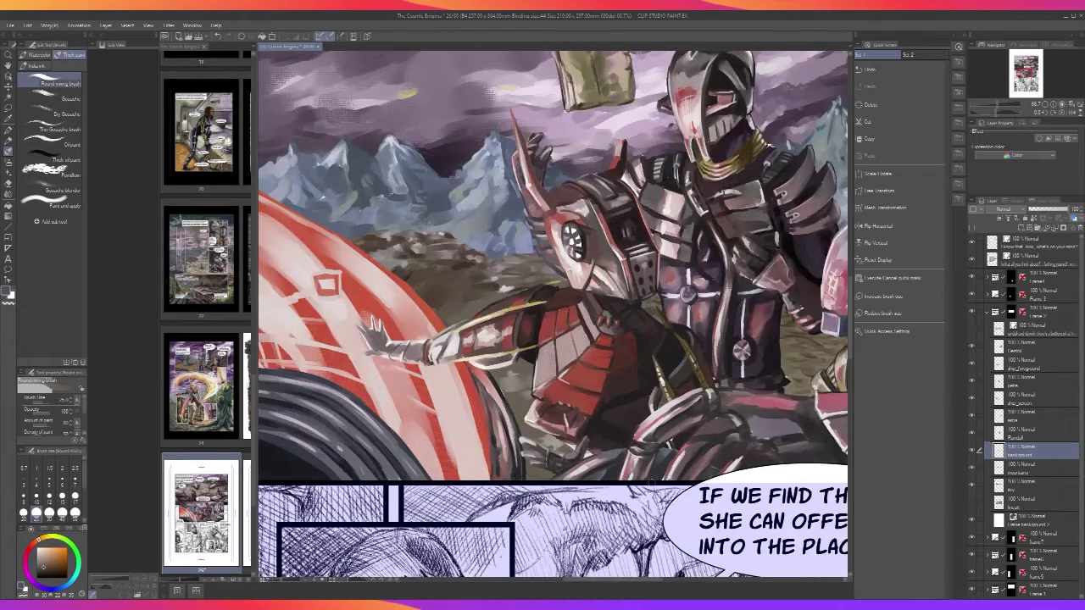
{"action": "left_click_drag", "start_coordinate": [608, 485], "coordinate": [765, 571]}
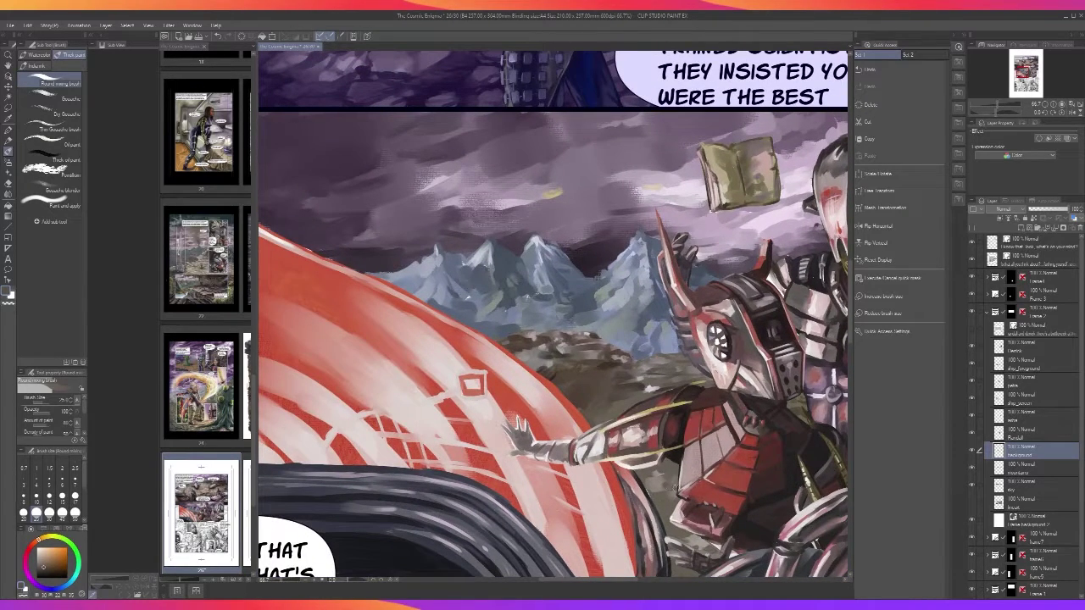
{"action": "key", "text": "["}
{"action": "key", "text": "["}
{"action": "key", "text": "["}
{"action": "left_click_drag", "start_coordinate": [670, 493], "coordinate": [678, 493]}
{"action": "left_click", "coordinate": [698, 537], "text": "alt"}
{"action": "mouse_move", "coordinate": [700, 543]}
{"action": "left_mouse_down"}
{"action": "mouse_move", "coordinate": [710, 545]}
{"action": "mouse_move", "coordinate": [684, 439]}
{"action": "left_mouse_up"}
Refine the ground beyond the outstretched arm with a dark brown sampled from the background, adjusting the brush size
{"action": "scroll", "coordinate": [706, 519], "scroll_direction": "down", "scroll_amount": 1}
{"action": "scroll", "coordinate": [662, 339], "scroll_direction": "up", "scroll_amount": 1}
{"action": "left_click", "coordinate": [590, 320], "text": "alt"}
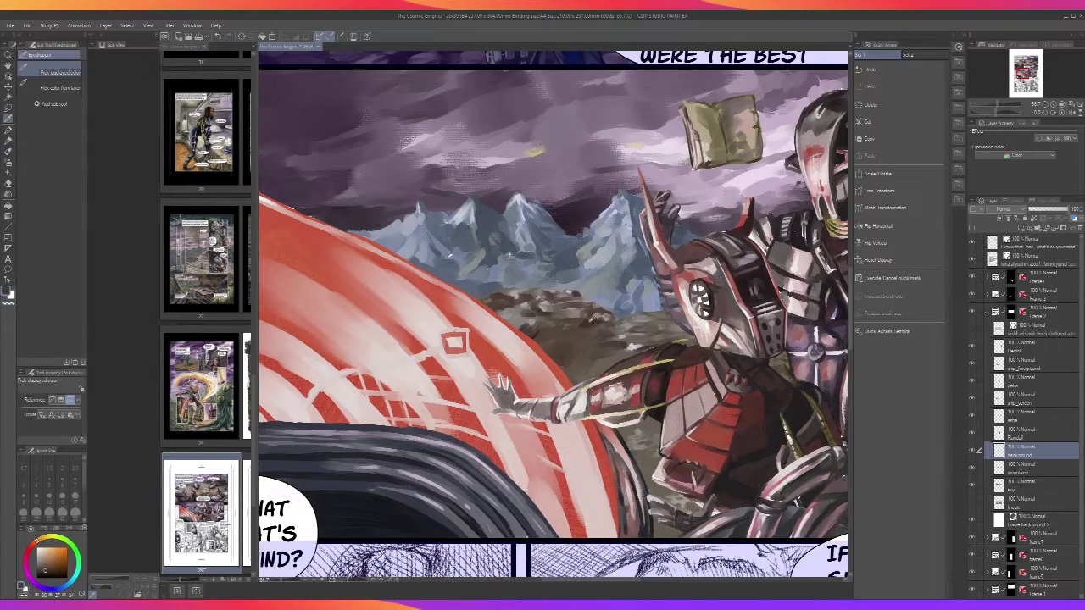
{"action": "key", "text": "bracketright"}
{"action": "key", "text": "bracketright"}
{"action": "key", "text": "bracketright"}
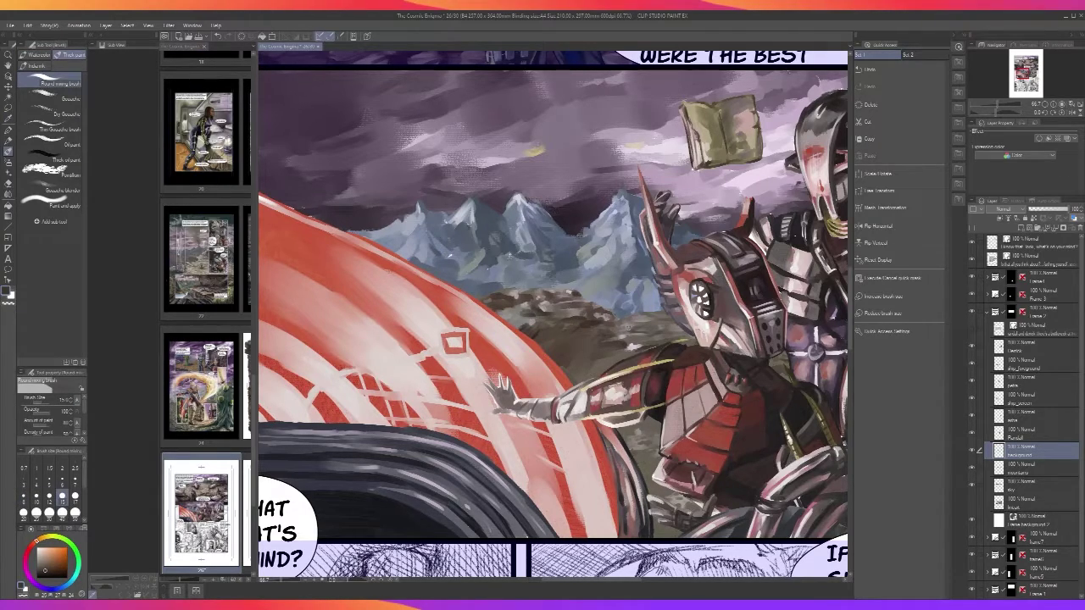
{"action": "key", "text": "bracketleft"}
{"action": "key", "text": "bracketleft"}
{"action": "key", "text": "bracketleft"}
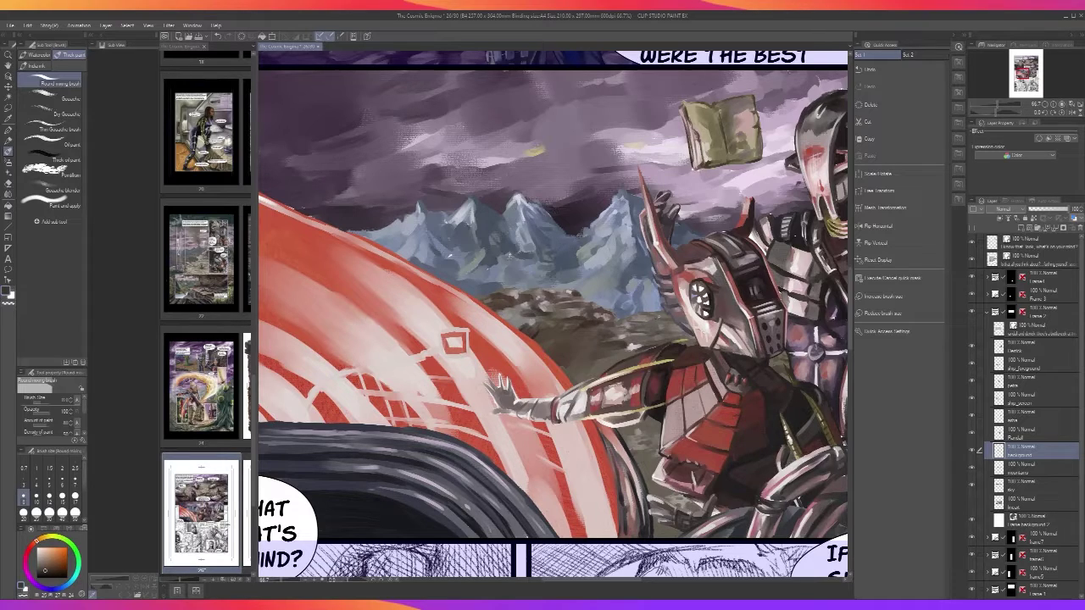
Examine the middle panel up close and within the whole page to judge the painted ground and figures
{"action": "scroll", "coordinate": [404, 320], "scroll_direction": "down", "scroll_amount": 3}
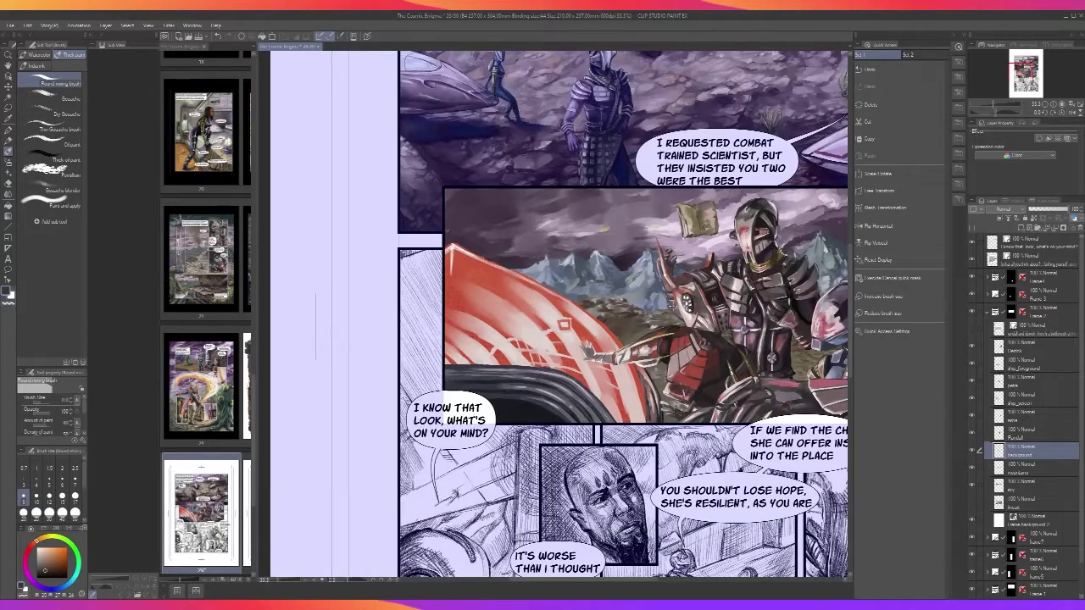
{"action": "scroll", "coordinate": [404, 320], "scroll_direction": "up", "scroll_amount": 1}
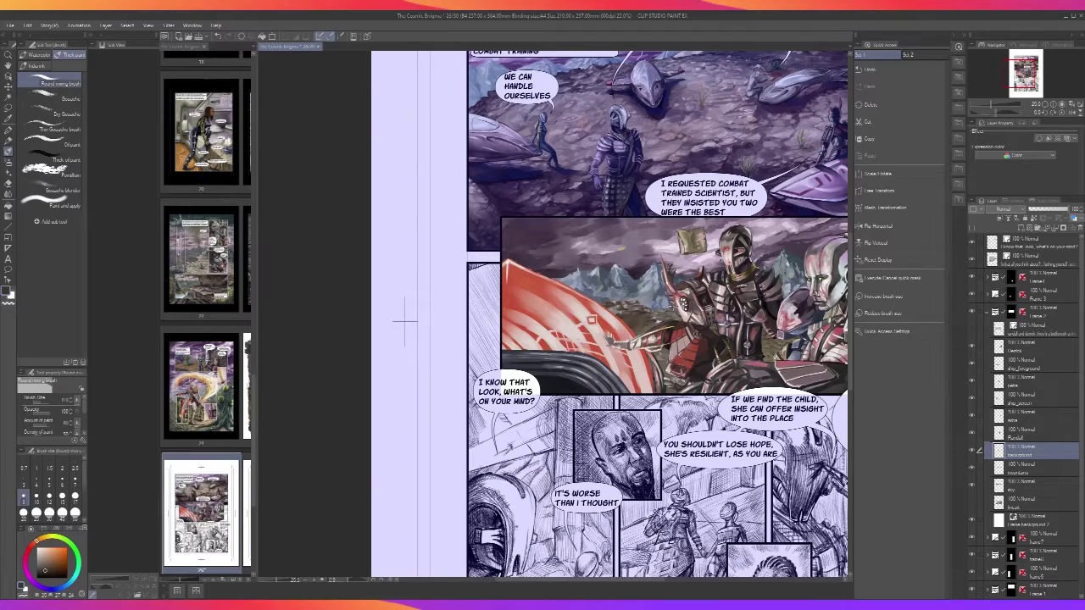
{"action": "scroll", "coordinate": [404, 321], "scroll_direction": "up", "scroll_amount": 1}
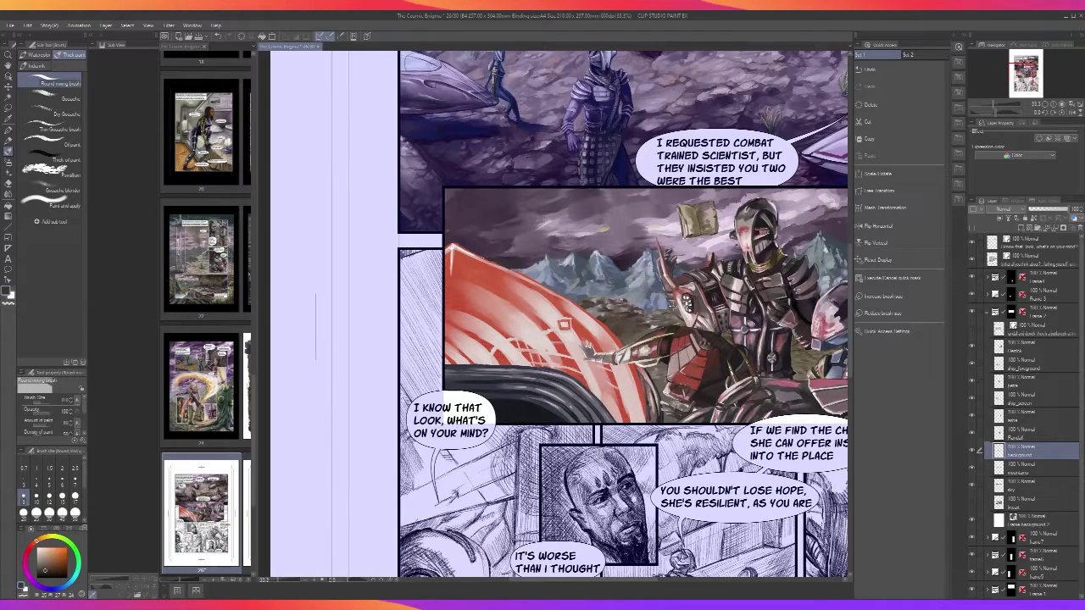
{"action": "scroll", "coordinate": [646, 301], "scroll_direction": "up", "scroll_amount": 5}
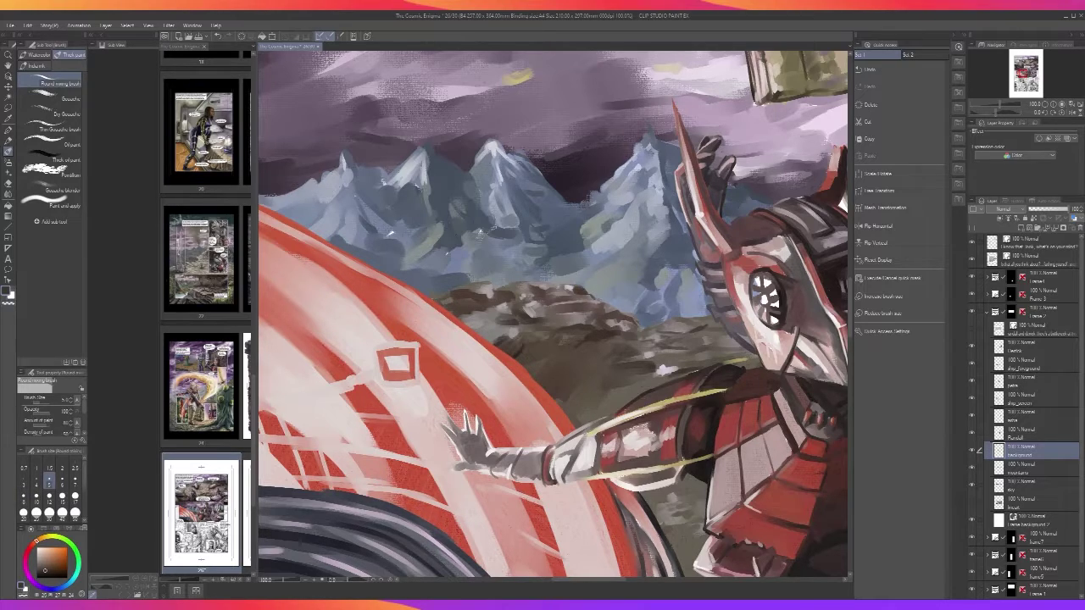
{"action": "scroll", "coordinate": [284, 320], "scroll_direction": "down", "scroll_amount": 5}
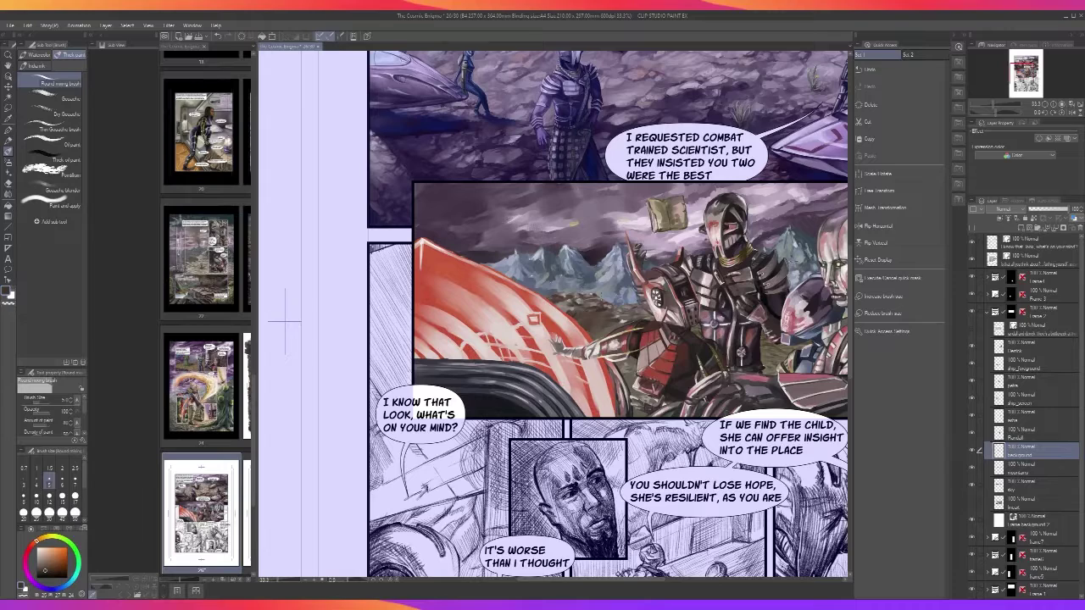
{"action": "left_click_drag", "start_coordinate": [703, 410], "coordinate": [628, 473]}
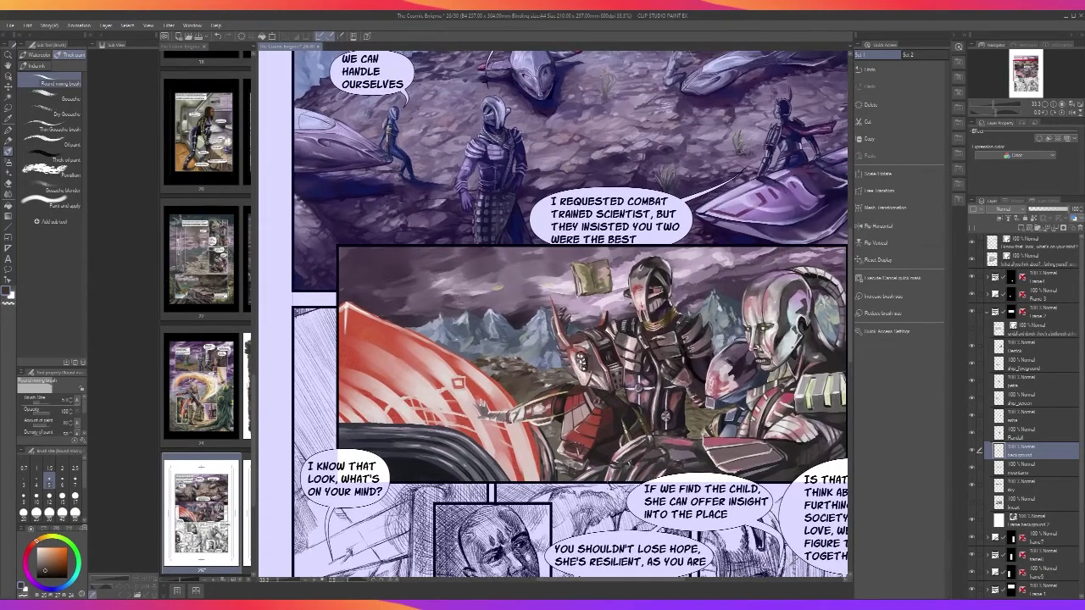
{"action": "scroll", "coordinate": [559, 322], "scroll_direction": "down", "scroll_amount": 8}
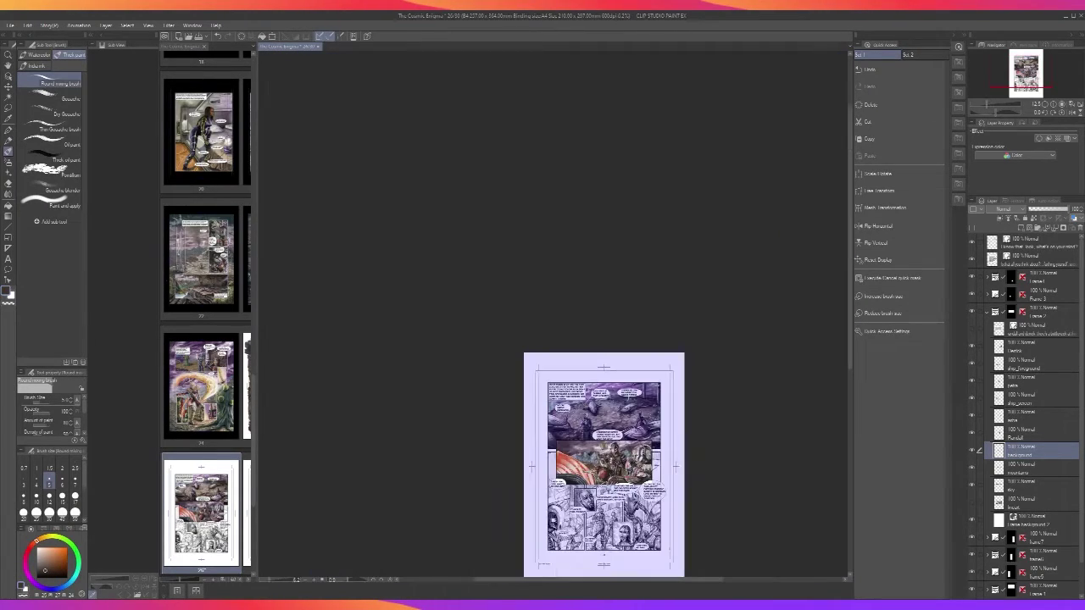
{"action": "scroll", "coordinate": [606, 486], "scroll_direction": "up", "scroll_amount": 2}
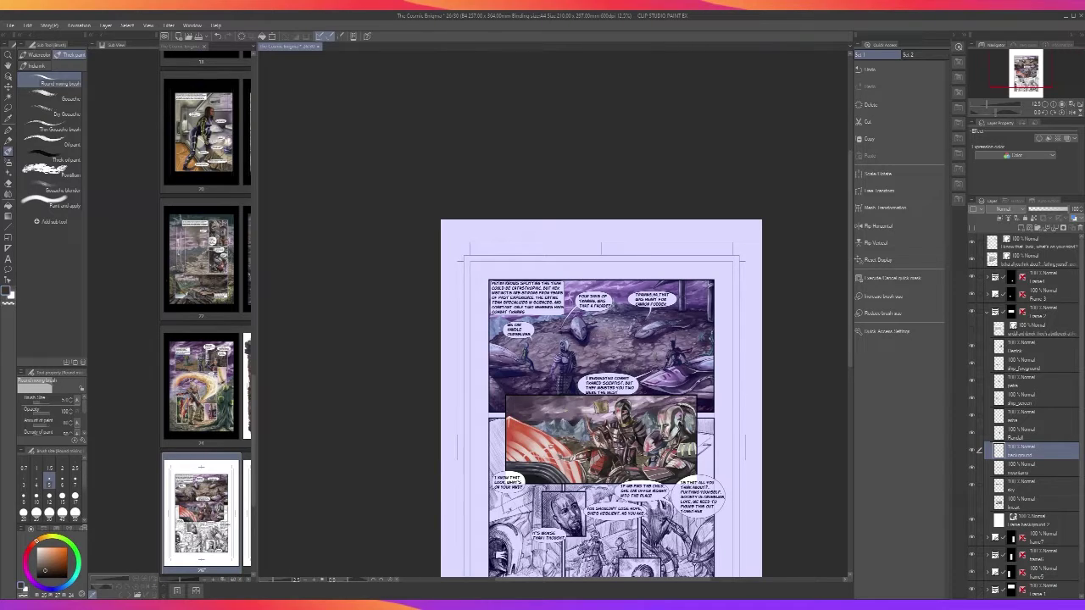
{"action": "scroll", "coordinate": [607, 444], "scroll_direction": "up", "scroll_amount": 5}
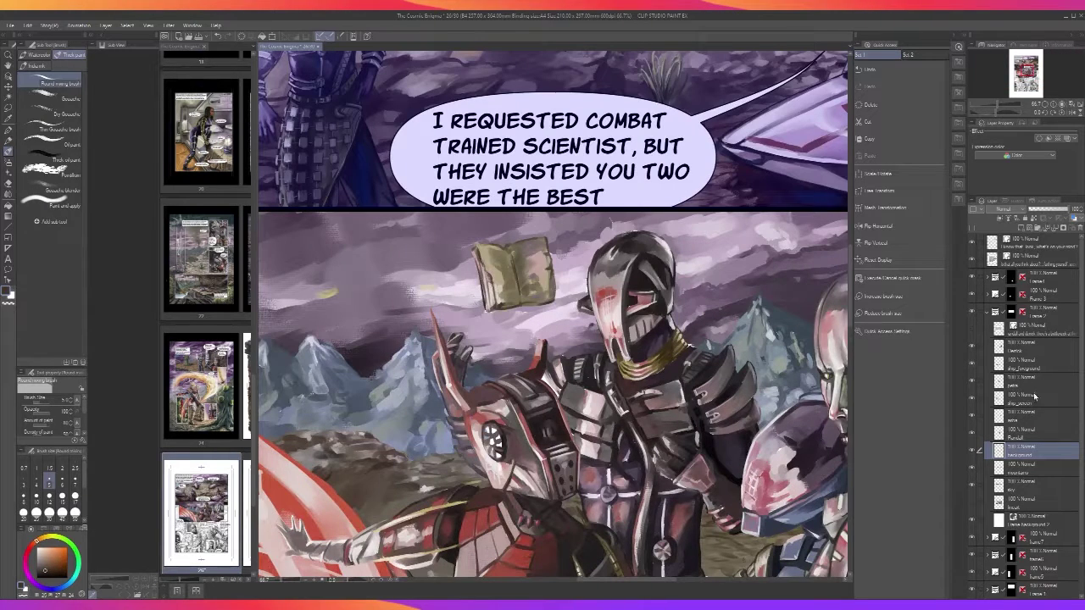
Activate the horned figure's layer and paint dark curved contours above and below the helmet's round disc with a sampled dark tone
{"action": "left_click", "coordinate": [1033, 387]}
{"action": "left_click_drag", "start_coordinate": [542, 381], "coordinate": [664, 298]}
{"action": "scroll", "coordinate": [639, 376], "scroll_direction": "up", "scroll_amount": 2}
{"action": "key", "text": "i"}
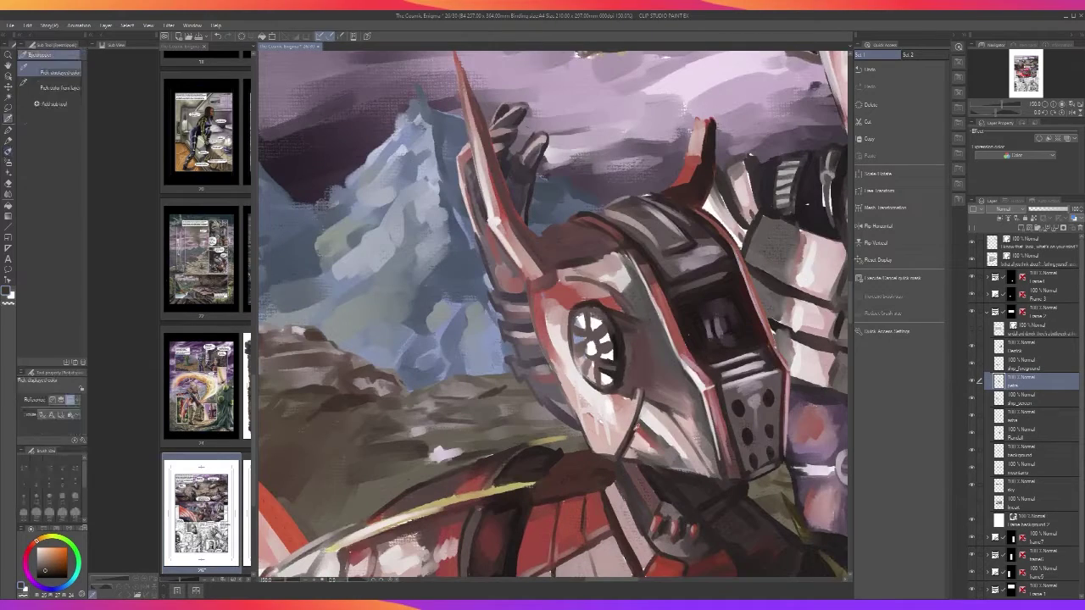
{"action": "key", "text": "b"}
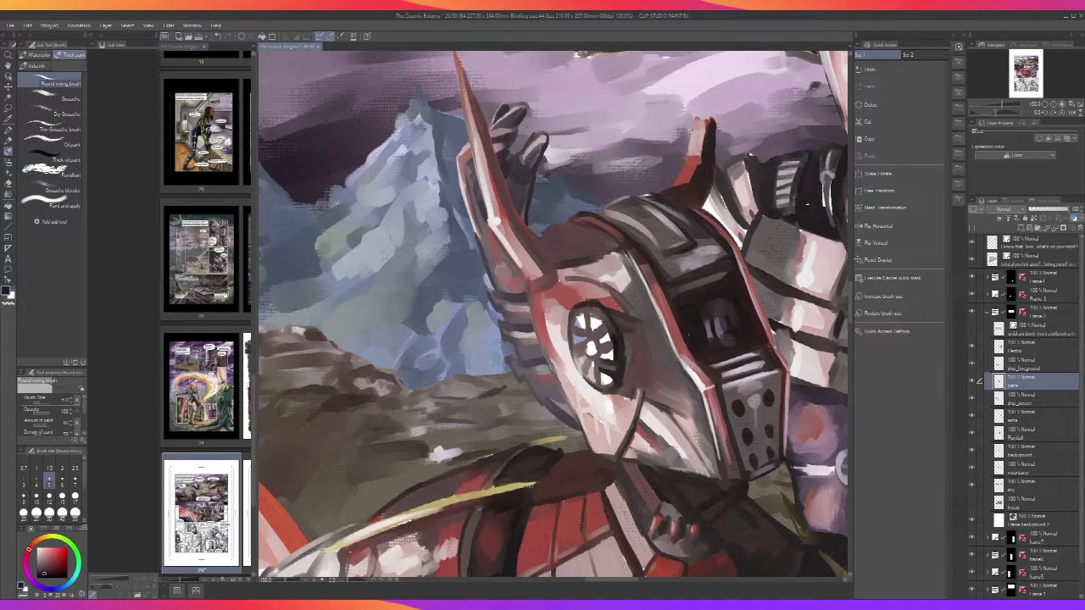
{"action": "left_click_drag", "start_coordinate": [643, 391], "coordinate": [644, 385]}
{"action": "mouse_move", "coordinate": [556, 278]}
{"action": "left_mouse_down"}
{"action": "mouse_move", "coordinate": [620, 277]}
{"action": "mouse_move", "coordinate": [634, 312]}
{"action": "left_mouse_up"}
{"action": "scroll", "coordinate": [607, 276], "scroll_direction": "down", "scroll_amount": 3}
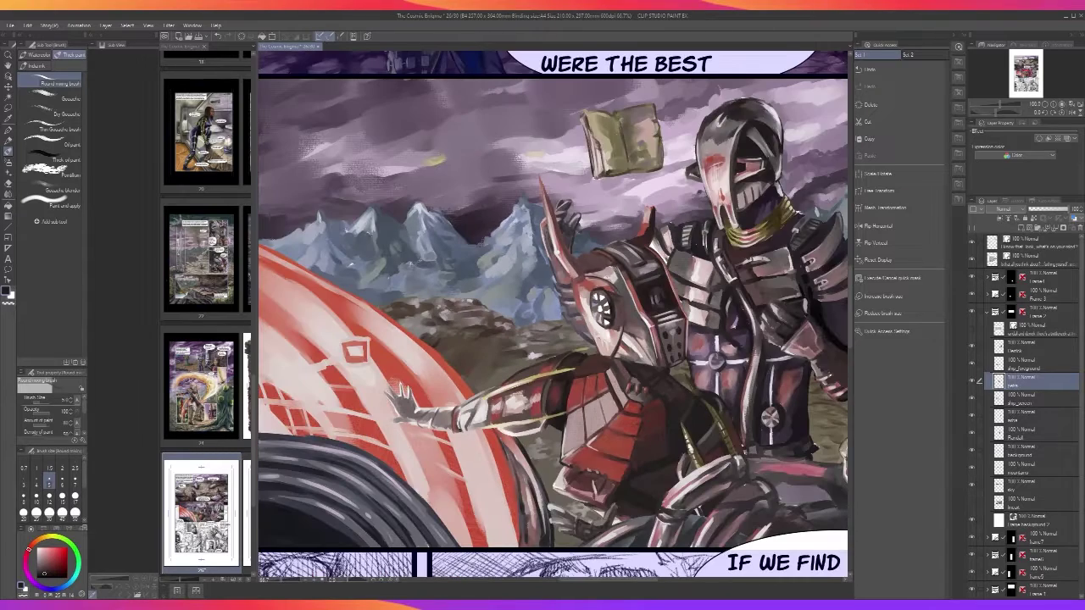
Sample white from the helmet's round disc and brighten the segments between its spokes
{"action": "scroll", "coordinate": [607, 277], "scroll_direction": "up", "scroll_amount": 3}
{"action": "key", "text": "alt"}
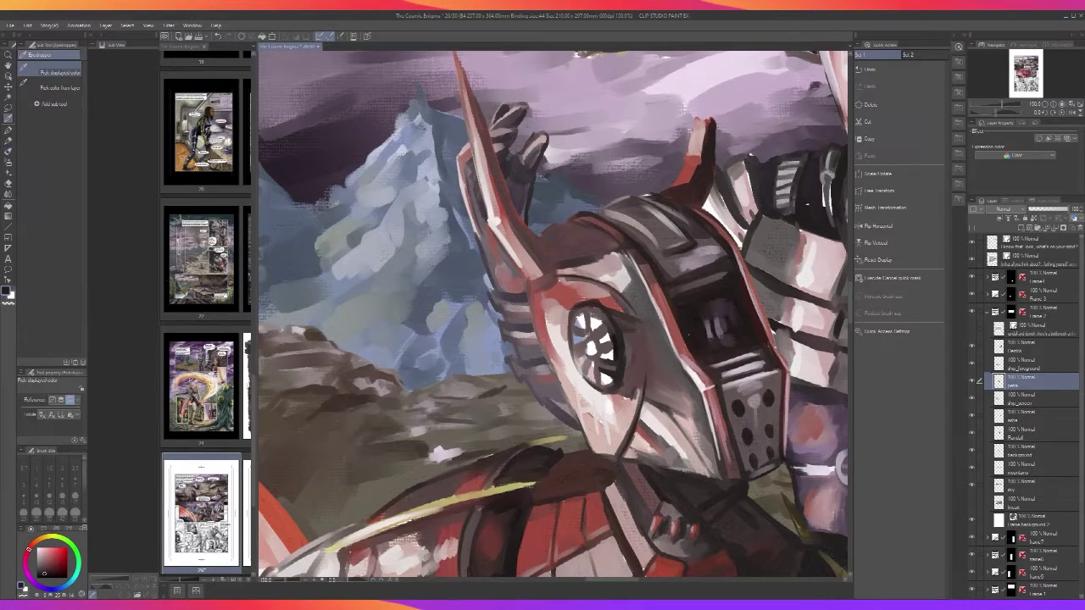
{"action": "left_click", "coordinate": [610, 349]}
{"action": "key", "text": "b"}
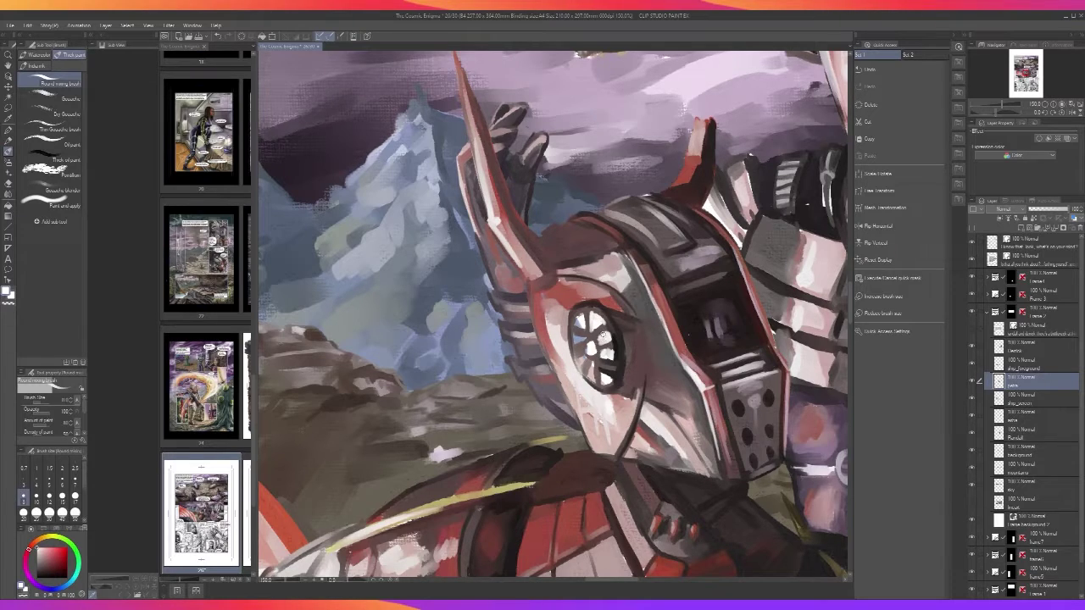
{"action": "scroll", "coordinate": [602, 337], "scroll_direction": "down", "scroll_amount": 3}
{"action": "scroll", "coordinate": [608, 339], "scroll_direction": "up", "scroll_amount": 2}
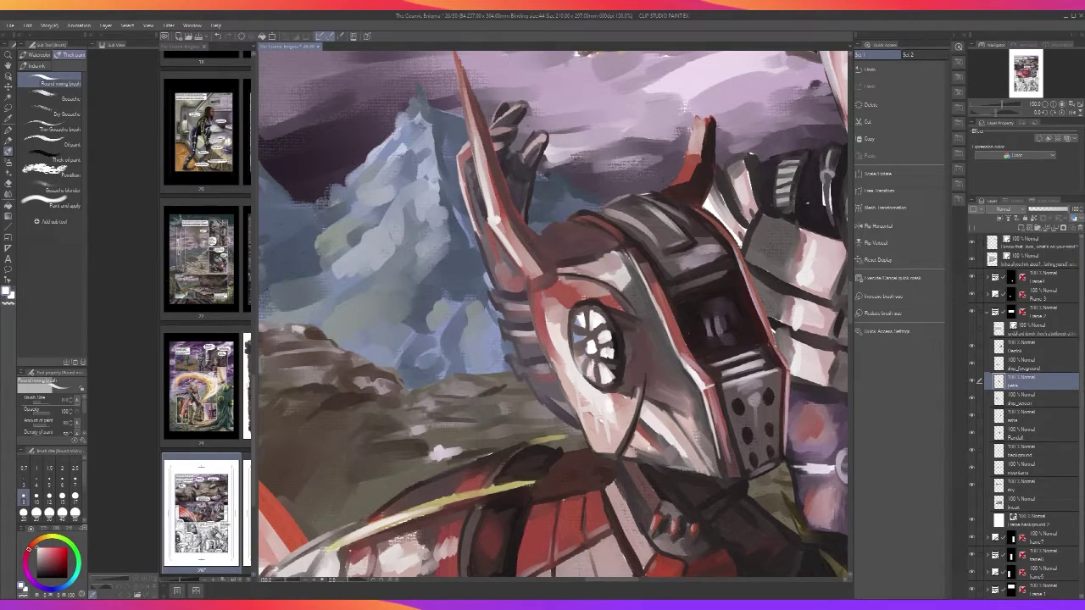
Touch up the helmet disc with a sampled blue tone and a smaller brush, and sample its white again
{"action": "key", "text": "i"}
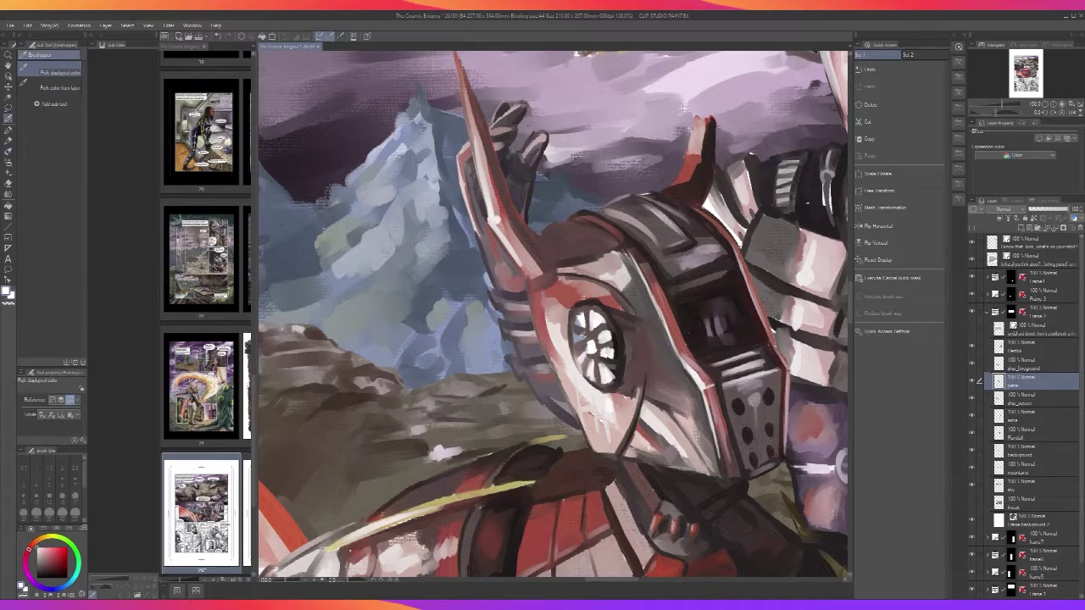
{"action": "left_click", "coordinate": [583, 337]}
{"action": "key", "text": "b"}
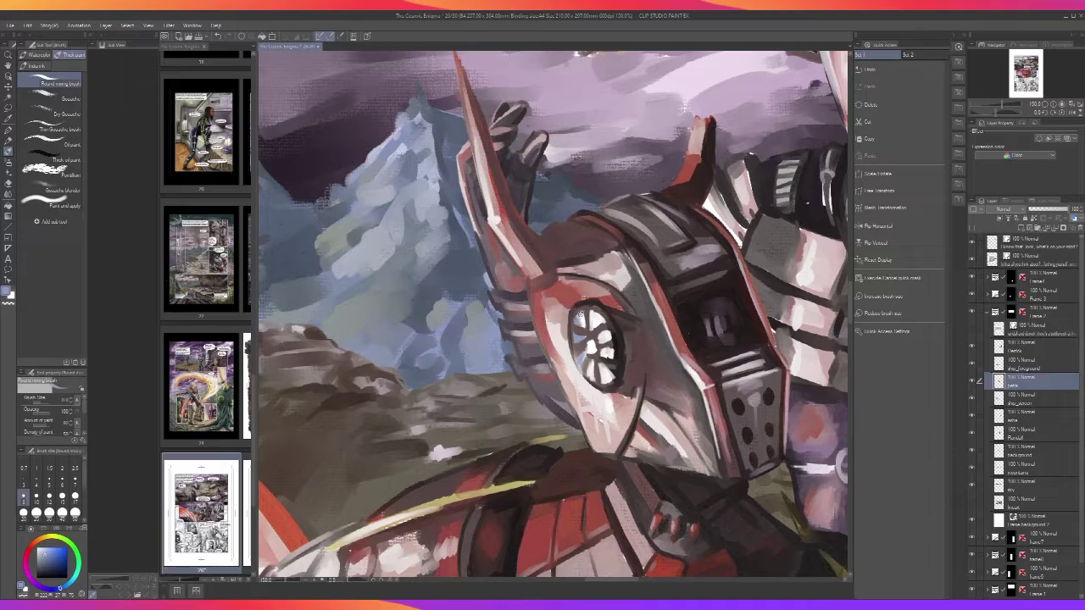
{"action": "key", "text": "bracketleft"}
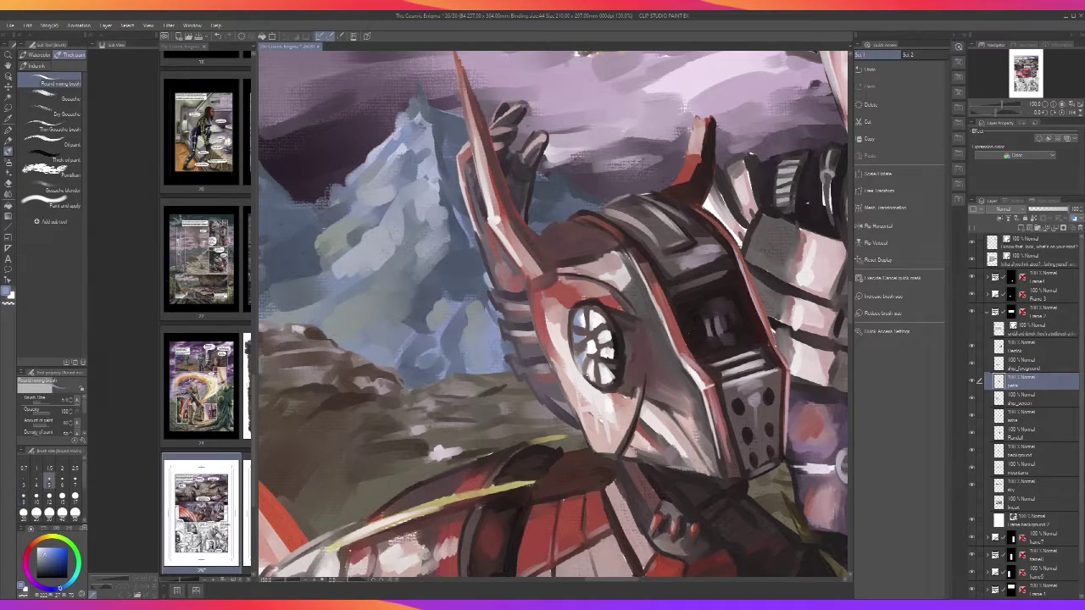
{"action": "left_click", "coordinate": [594, 373], "text": "alt"}
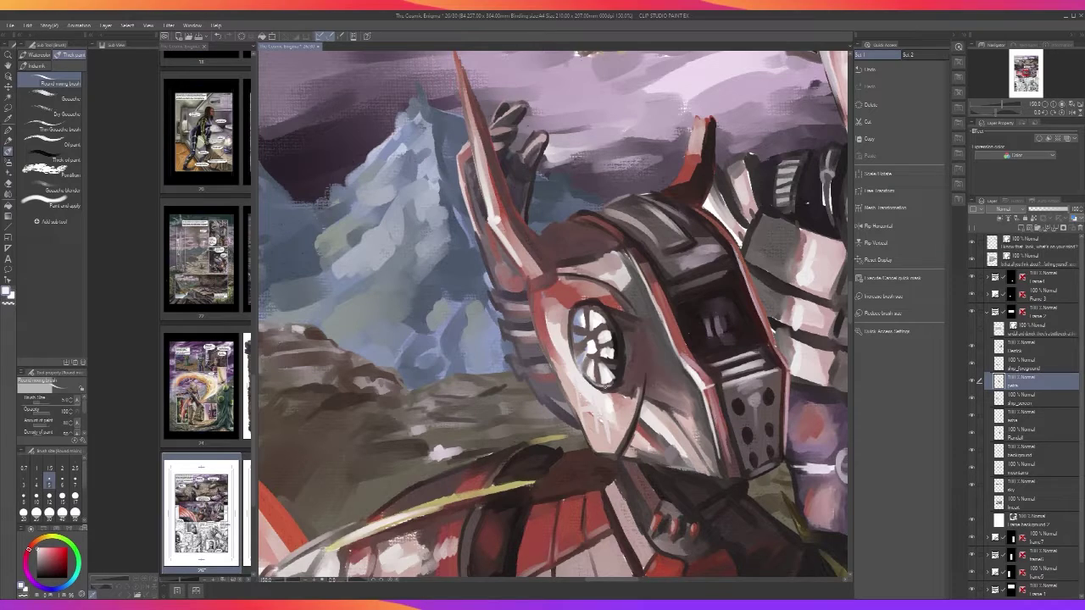
Paint a white rim along the edge of the helmet's round disc, undoing the unwanted strokes
{"action": "scroll", "coordinate": [575, 315], "scroll_direction": "down", "scroll_amount": 1}
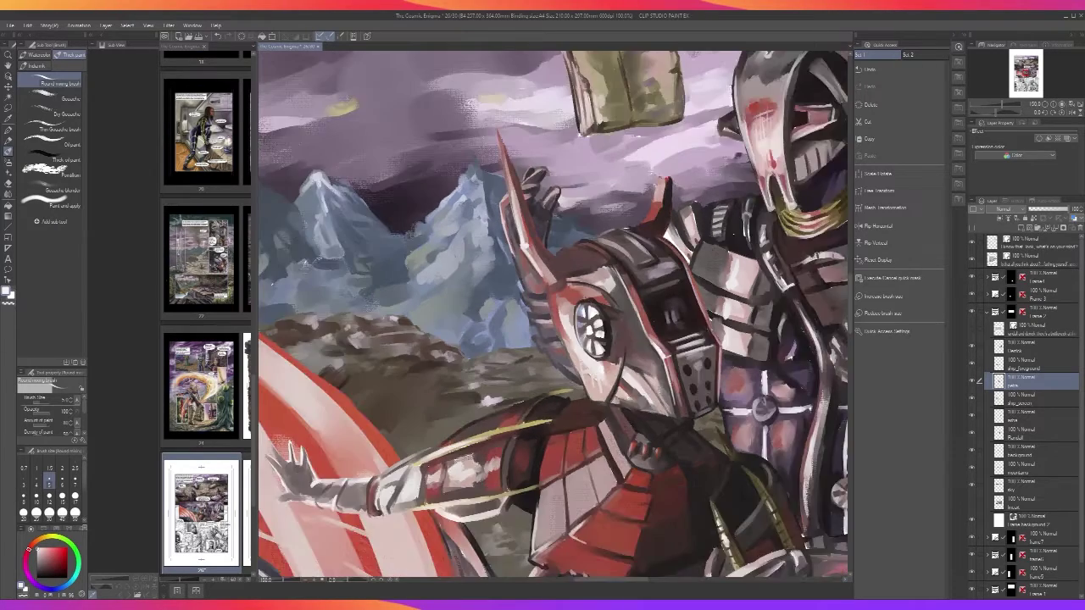
{"action": "scroll", "coordinate": [589, 301], "scroll_direction": "down", "scroll_amount": 2}
{"action": "scroll", "coordinate": [589, 301], "scroll_direction": "up", "scroll_amount": 3}
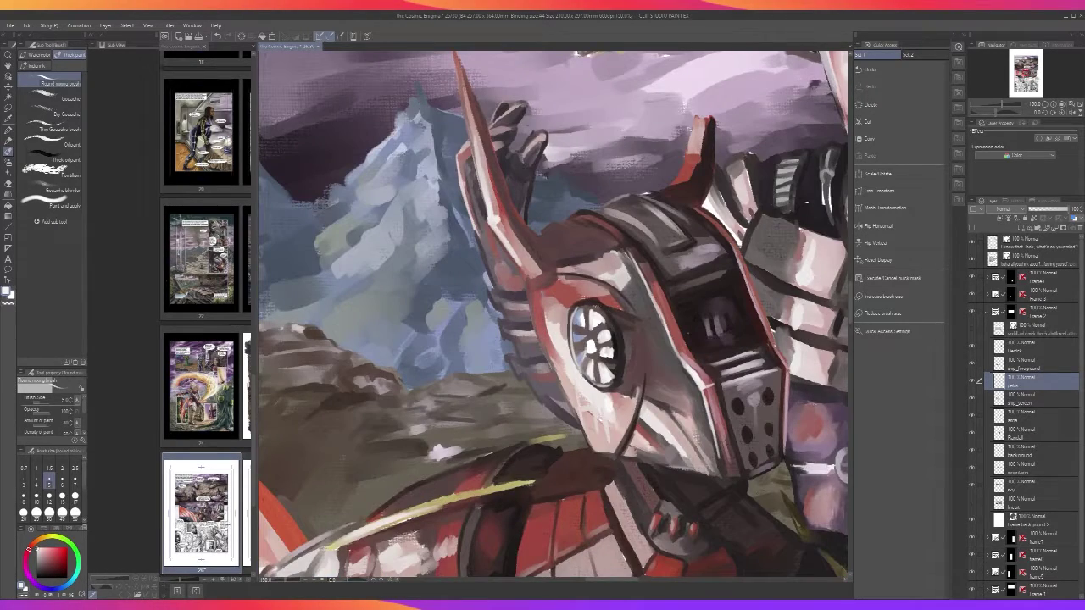
{"action": "left_click_drag", "start_coordinate": [594, 307], "coordinate": [616, 339]}
{"action": "key", "text": "ctrl+z"}
{"action": "left_click_drag", "start_coordinate": [615, 339], "coordinate": [618, 370]}
{"action": "key", "text": "ctrl+z"}
{"action": "key", "text": "ctrl+z"}
{"action": "key", "text": "ctrl+z"}
{"action": "scroll", "coordinate": [585, 305], "scroll_direction": "down", "scroll_amount": 3}
{"action": "scroll", "coordinate": [584, 305], "scroll_direction": "up", "scroll_amount": 3}
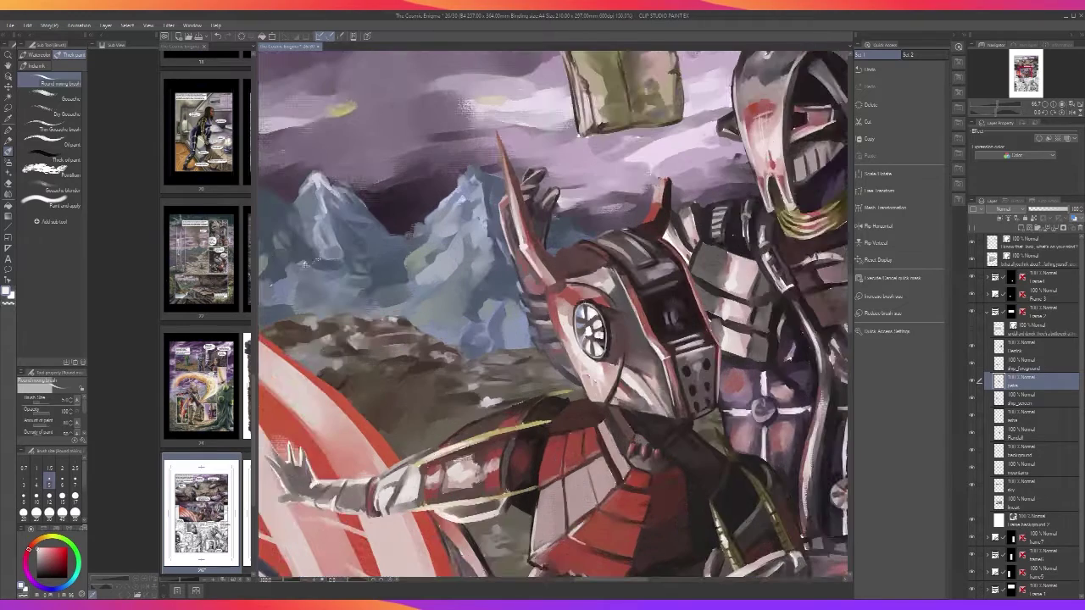
Adjust the brush size and define the hub and spokes of the helmet's disc with a dark tone
{"action": "key", "text": "bracketright"}
{"action": "key", "text": "bracketright"}
{"action": "key", "text": "bracketright"}
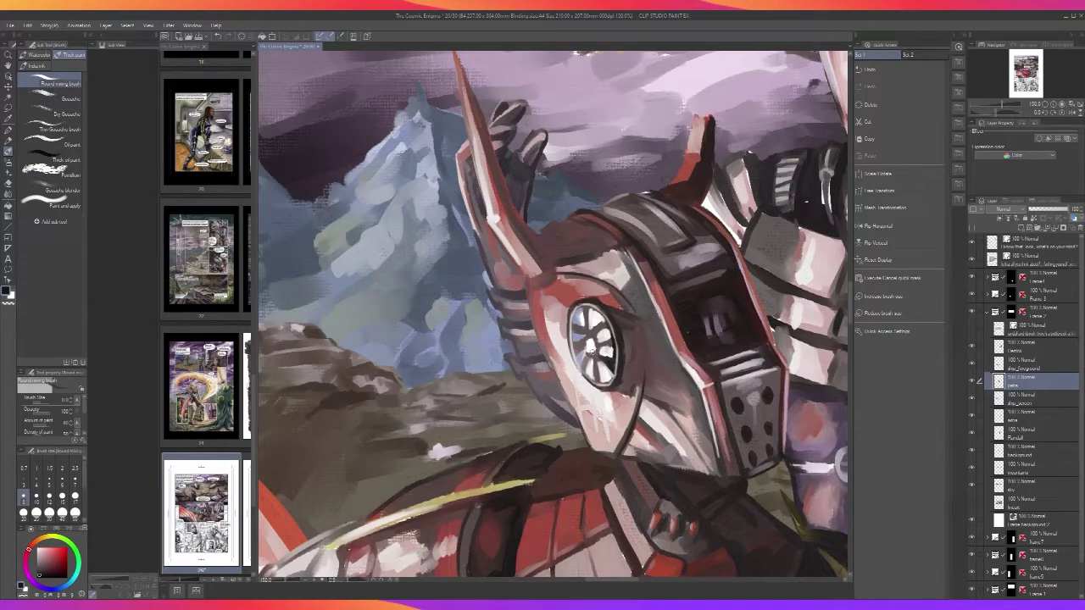
{"action": "key", "text": "bracketleft"}
{"action": "key", "text": "bracketleft"}
{"action": "key", "text": "bracketleft"}
{"action": "left_click_drag", "start_coordinate": [594, 343], "coordinate": [595, 354]}
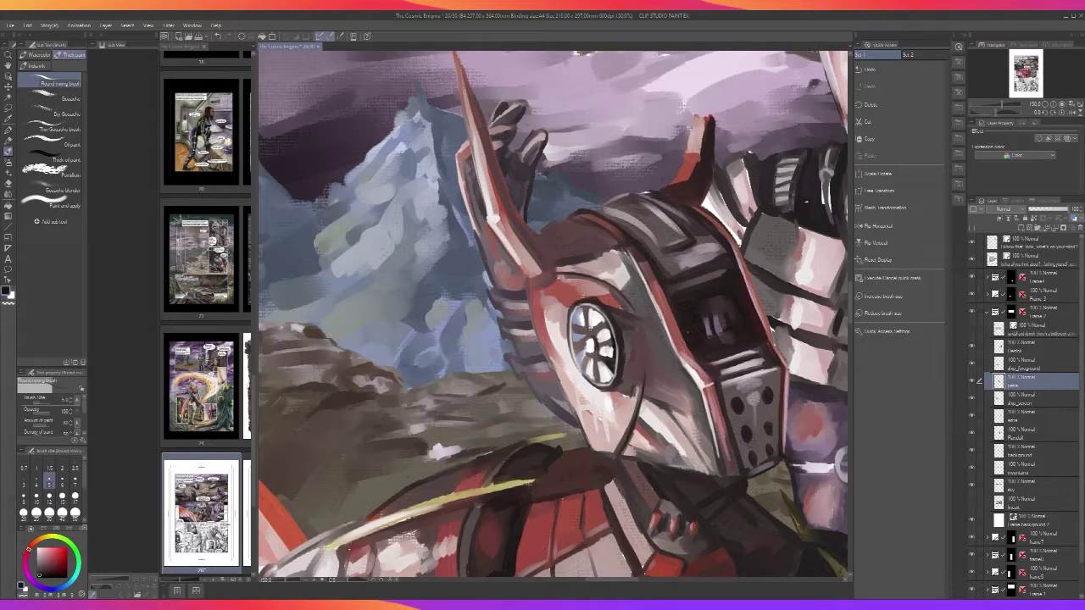
{"action": "key", "text": "ctrl+z"}
{"action": "scroll", "coordinate": [588, 330], "scroll_direction": "down", "scroll_amount": 2}
{"action": "scroll", "coordinate": [589, 331], "scroll_direction": "up", "scroll_amount": 3}
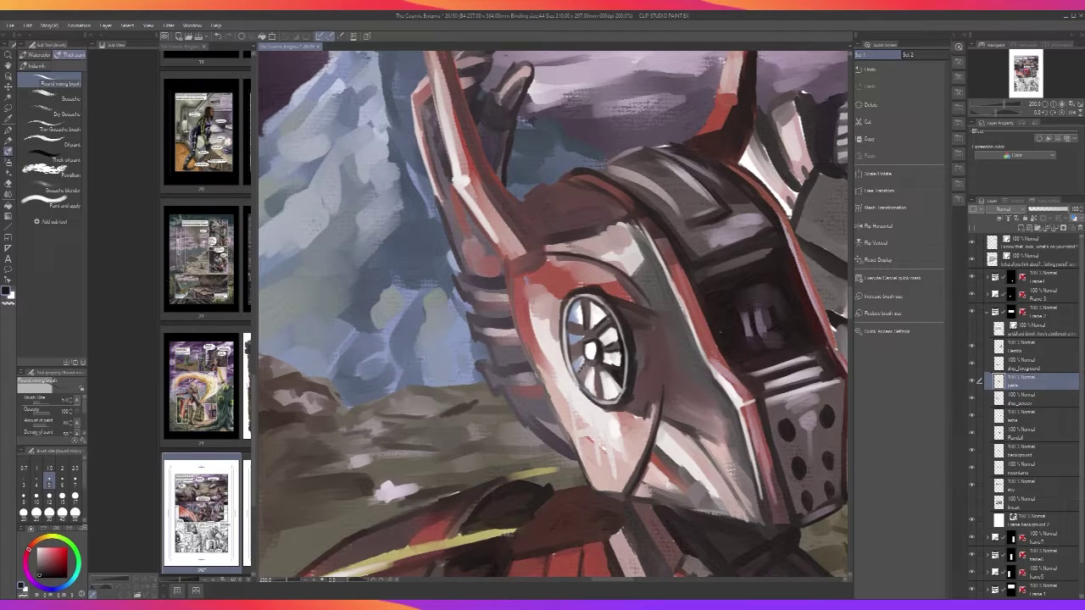
{"action": "scroll", "coordinate": [585, 294], "scroll_direction": "down", "scroll_amount": 3}
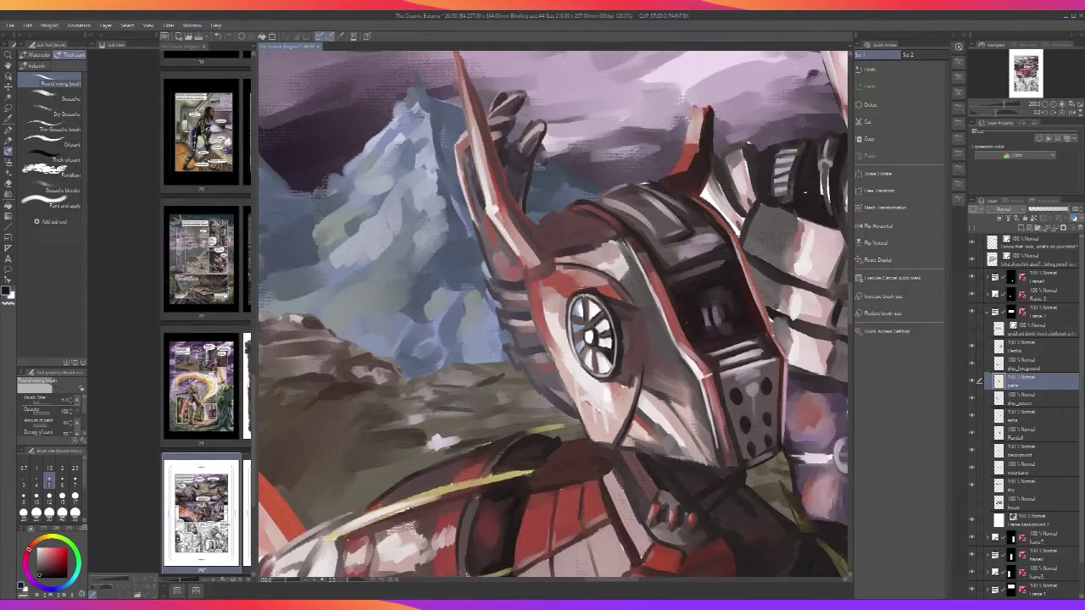
{"action": "scroll", "coordinate": [584, 294], "scroll_direction": "up", "scroll_amount": 2}
{"action": "scroll", "coordinate": [580, 292], "scroll_direction": "up", "scroll_amount": 2}
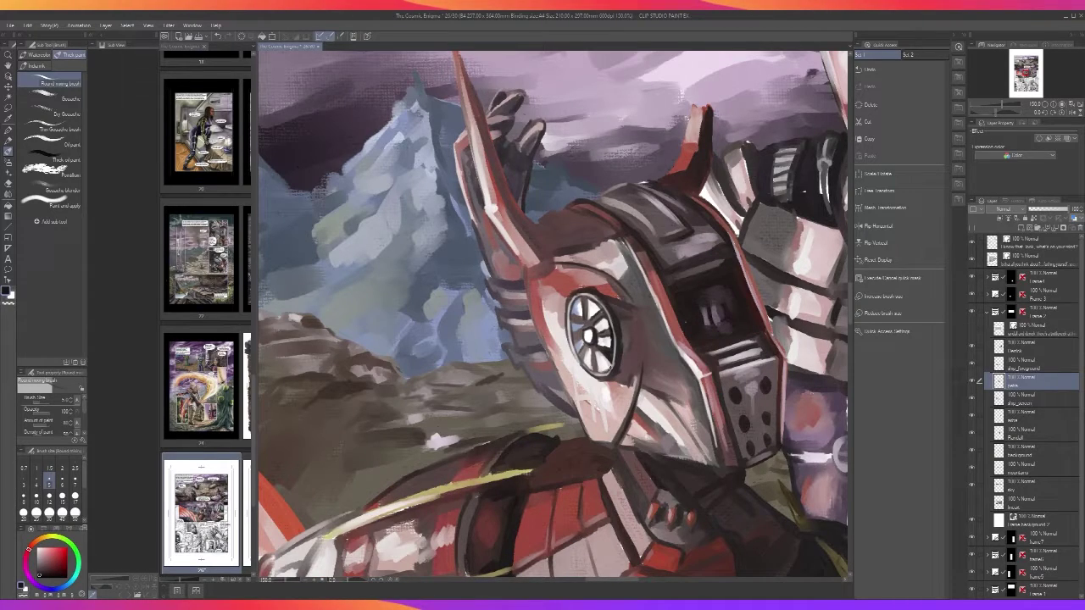
Outline the outer side of the helmet's disc with thin dark strokes, undoing the first attempts along its lower edge
{"action": "left_click_drag", "start_coordinate": [585, 365], "coordinate": [597, 372]}
{"action": "key", "text": "ctrl+z"}
{"action": "key", "text": "ctrl+z"}
{"action": "left_click_drag", "start_coordinate": [573, 334], "coordinate": [588, 366]}
{"action": "left_click_drag", "start_coordinate": [572, 307], "coordinate": [574, 329]}
{"action": "key", "text": "ctrl+minus"}
{"action": "key", "text": "ctrl+minus"}
{"action": "key", "text": "ctrl+plus"}
{"action": "key", "text": "ctrl+plus"}
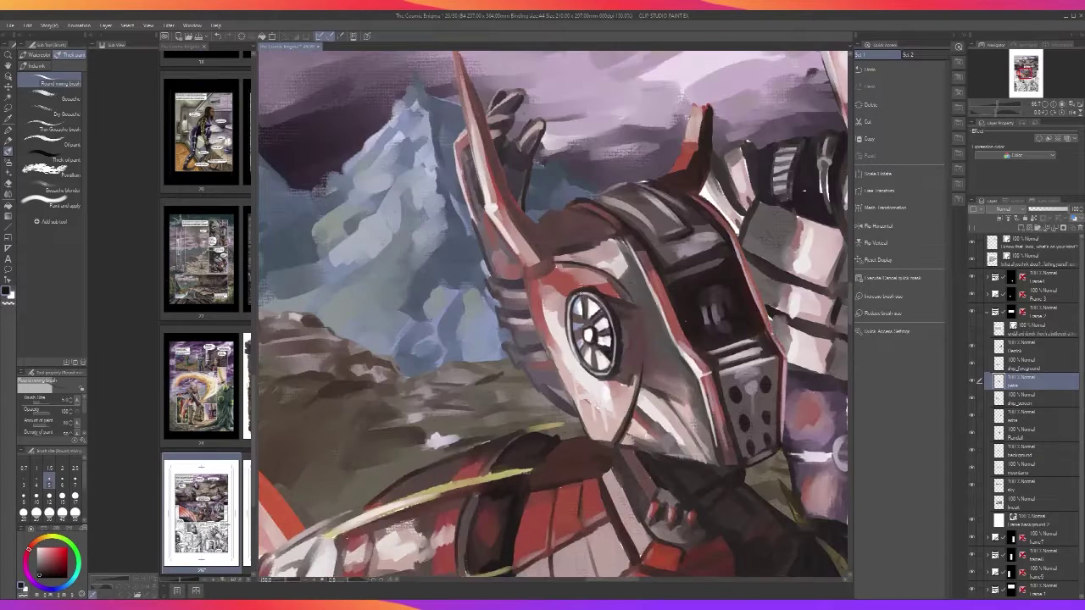
Paint dark strokes from the disc's lower edge toward the helmet's curved seam and undo the extra strokes
{"action": "left_click_drag", "start_coordinate": [606, 378], "coordinate": [627, 385]}
{"action": "left_click_drag", "start_coordinate": [606, 380], "coordinate": [632, 385]}
{"action": "mouse_move", "coordinate": [594, 293]}
{"action": "left_mouse_down"}
{"action": "mouse_move", "coordinate": [627, 299]}
{"action": "mouse_move", "coordinate": [600, 270]}
{"action": "left_mouse_up"}
{"action": "key", "text": "ctrl+z"}
{"action": "key", "text": "ctrl+z"}
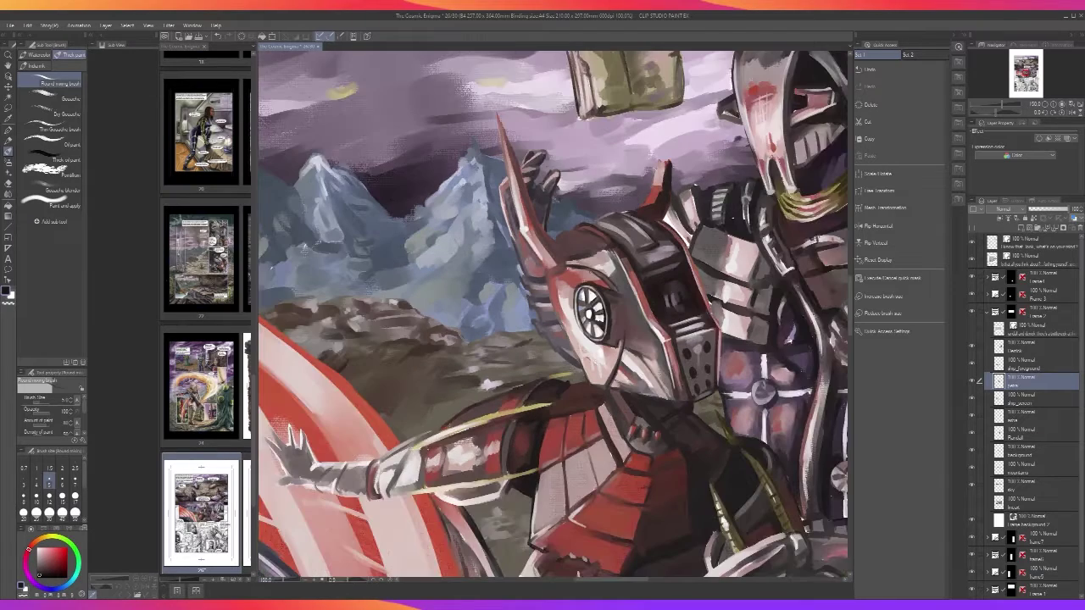
{"action": "scroll", "coordinate": [576, 264], "scroll_direction": "down", "scroll_amount": 2}
{"action": "scroll", "coordinate": [585, 263], "scroll_direction": "up", "scroll_amount": 2}
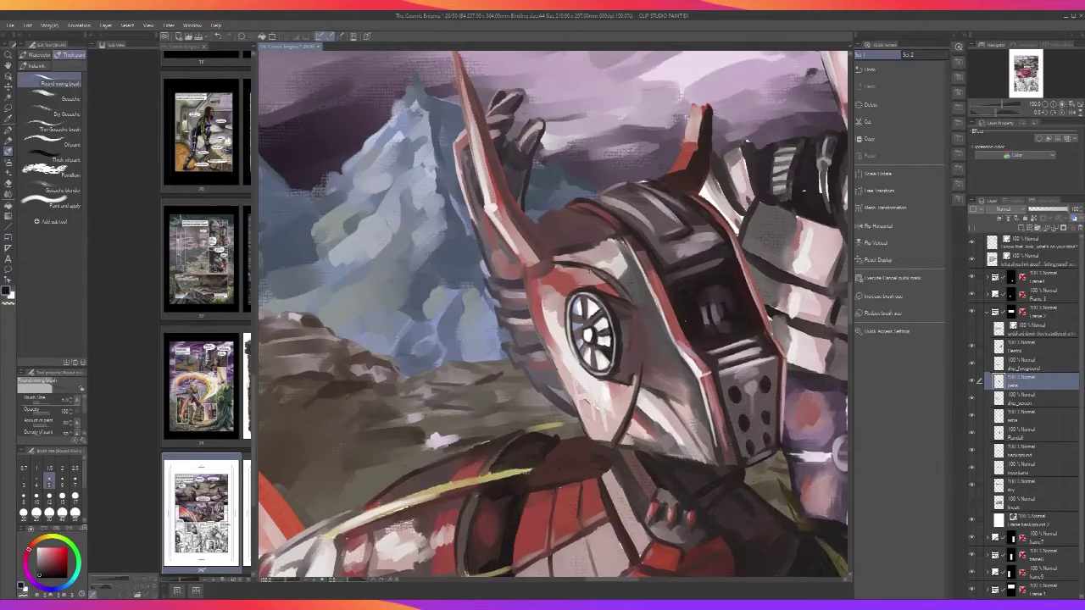
Paint a dark contour along the helmet's front edge, from the chin up to the base of the long horn
{"action": "left_click_drag", "start_coordinate": [589, 437], "coordinate": [524, 274]}
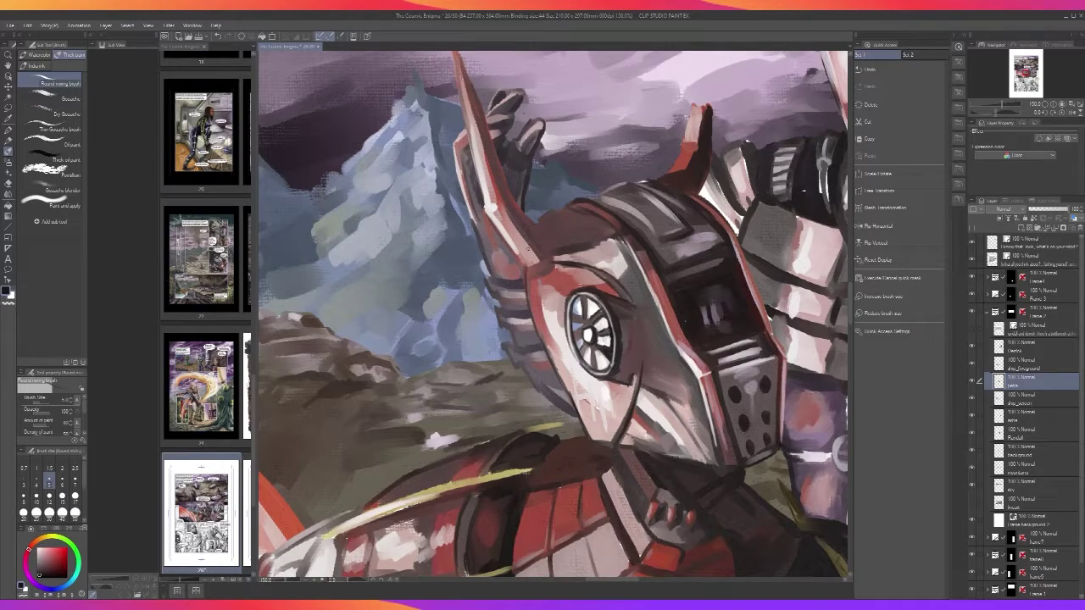
{"action": "scroll", "coordinate": [530, 248], "scroll_direction": "down", "scroll_amount": 4}
{"action": "scroll", "coordinate": [538, 245], "scroll_direction": "up", "scroll_amount": 5}
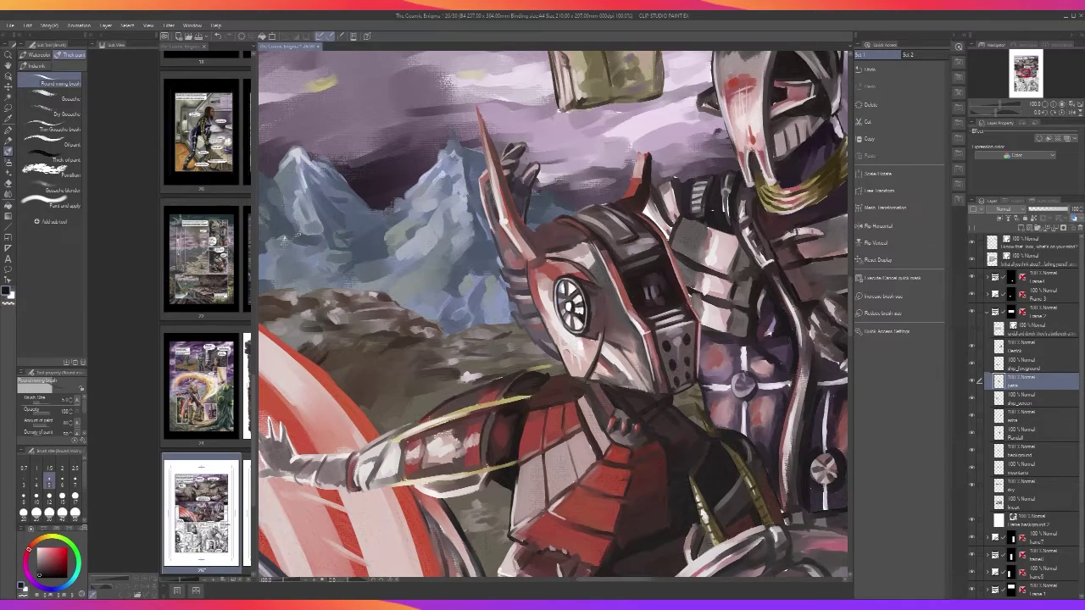
Hide and show the horned figure's layer and the red ship's layer to compare the painting with the sketch beneath
{"action": "scroll", "coordinate": [342, 387], "scroll_direction": "down", "scroll_amount": 5}
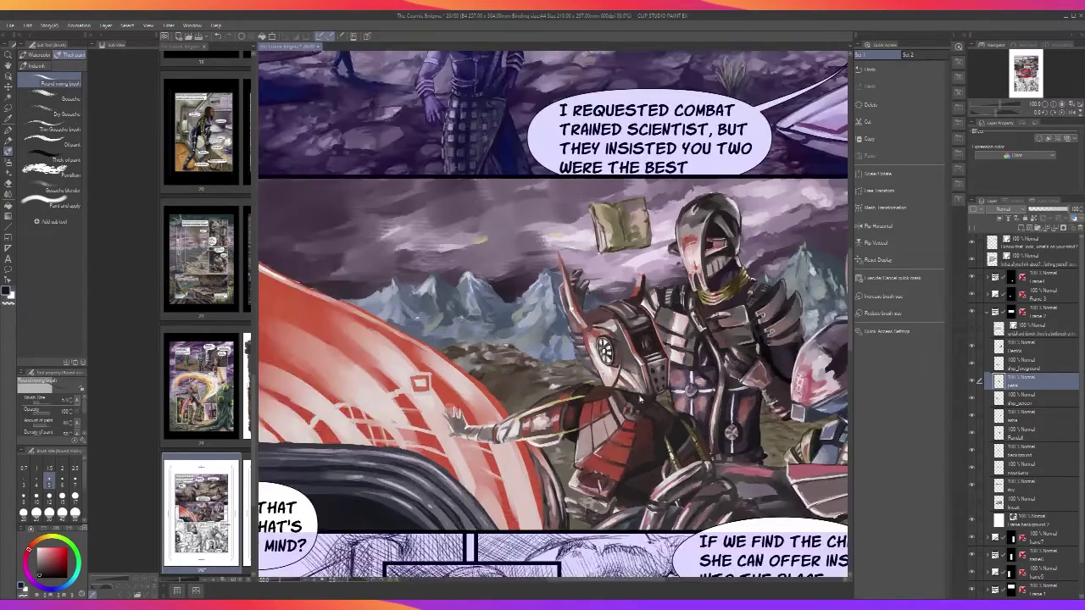
{"action": "scroll", "coordinate": [342, 388], "scroll_direction": "up", "scroll_amount": 3}
{"action": "scroll", "coordinate": [642, 394], "scroll_direction": "up", "scroll_amount": 3}
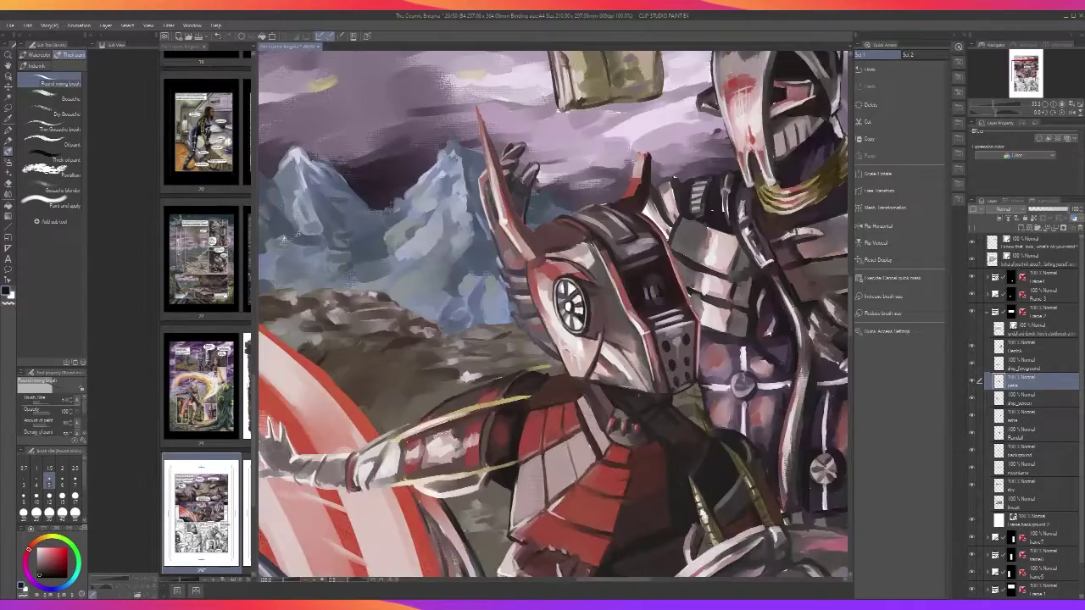
{"action": "scroll", "coordinate": [671, 399], "scroll_direction": "down", "scroll_amount": 2}
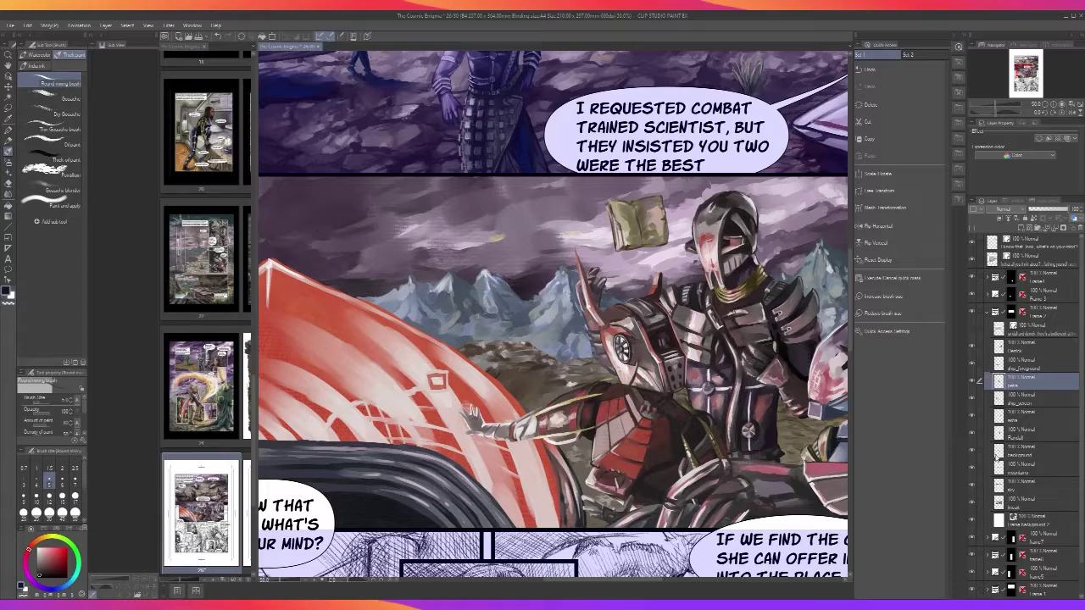
{"action": "left_click", "coordinate": [972, 383]}
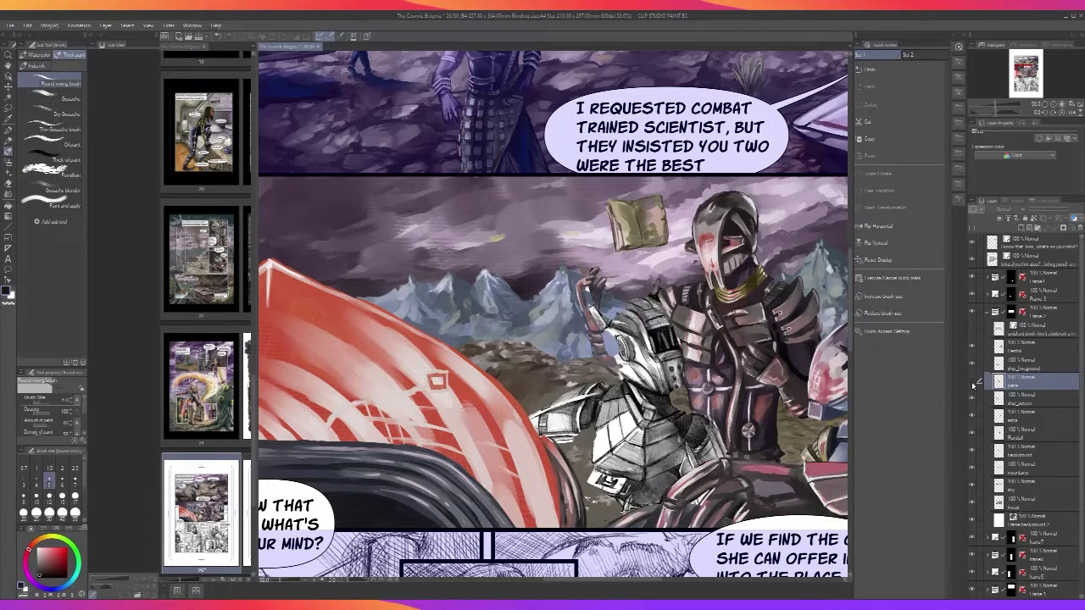
{"action": "left_click", "coordinate": [971, 399]}
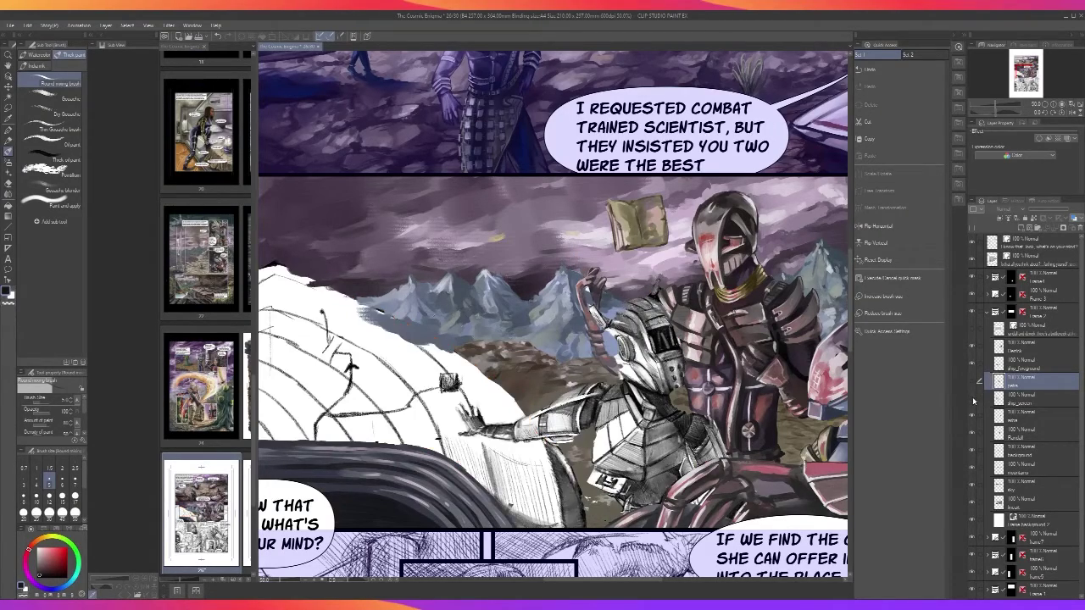
{"action": "left_click", "coordinate": [972, 398]}
{"action": "left_click", "coordinate": [972, 382]}
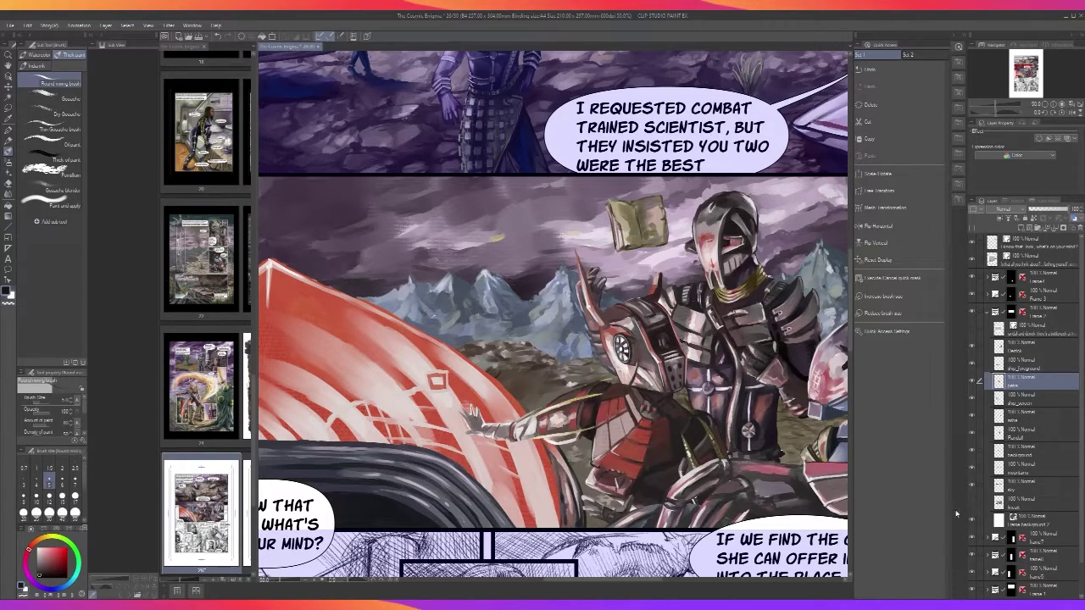
Sample a light tone from the horned figure's chest, enlarge the brush and paint a highlight along the collar strip
{"action": "left_click_drag", "start_coordinate": [755, 471], "coordinate": [705, 430]}
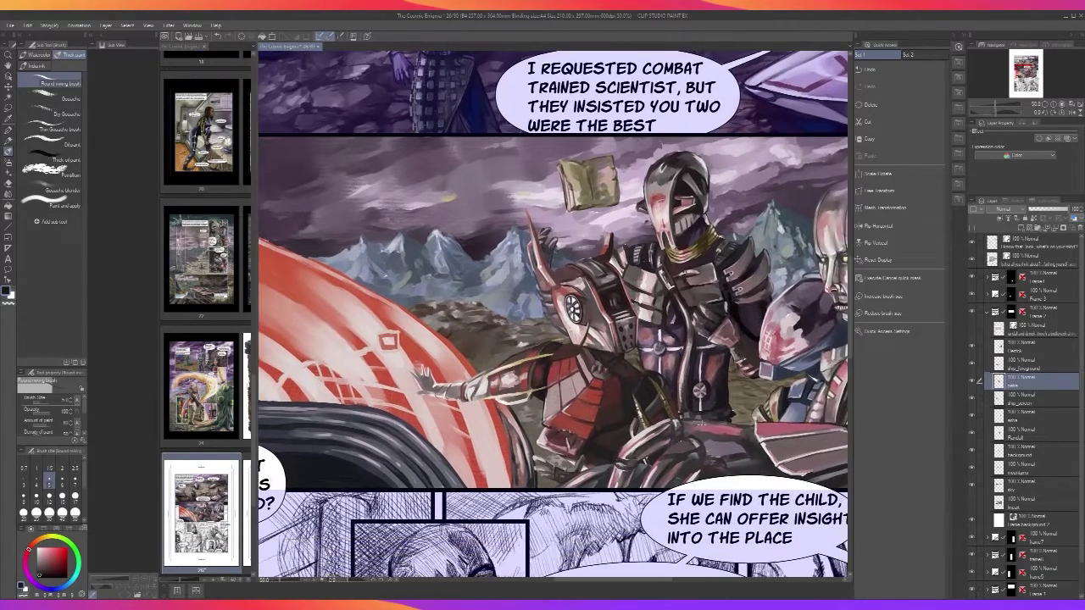
{"action": "scroll", "coordinate": [703, 423], "scroll_direction": "down", "scroll_amount": 1}
{"action": "scroll", "coordinate": [703, 424], "scroll_direction": "up", "scroll_amount": 2}
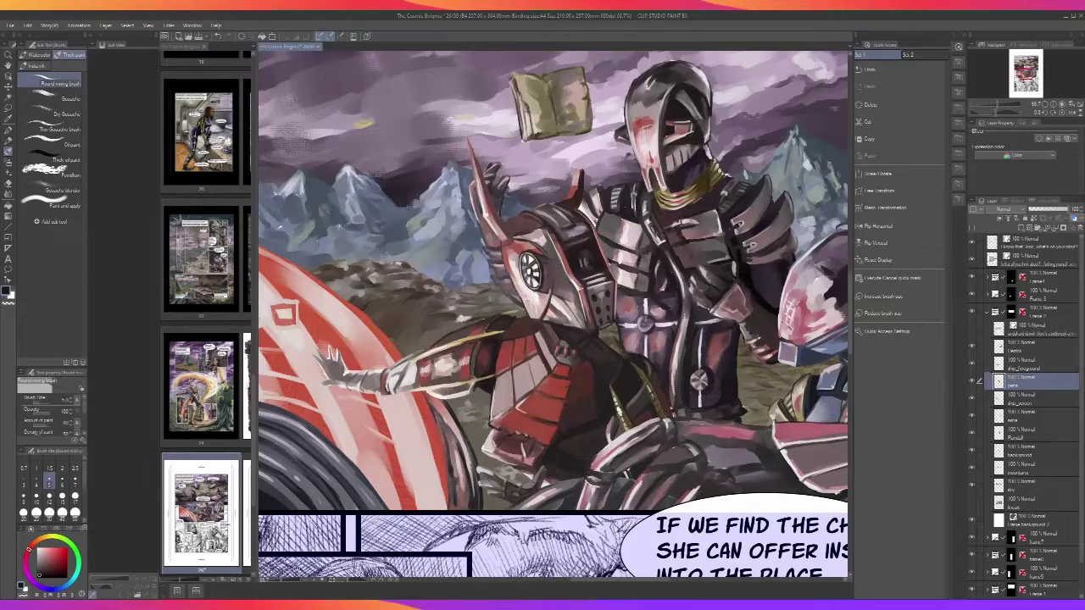
{"action": "scroll", "coordinate": [705, 428], "scroll_direction": "up", "scroll_amount": 1}
{"action": "left_click_drag", "start_coordinate": [582, 421], "coordinate": [665, 465]}
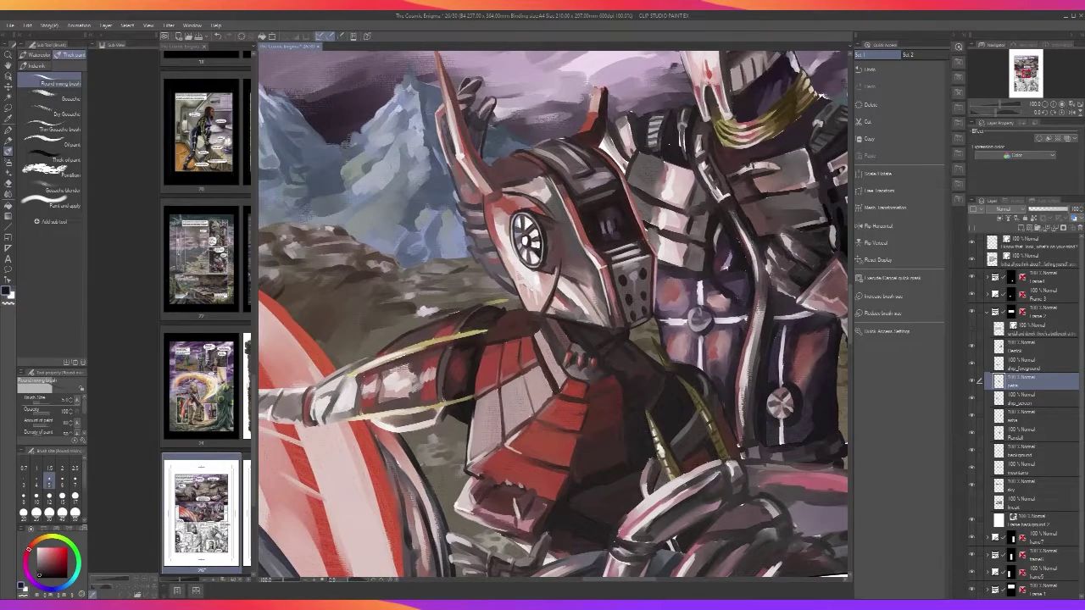
{"action": "key", "text": "i"}
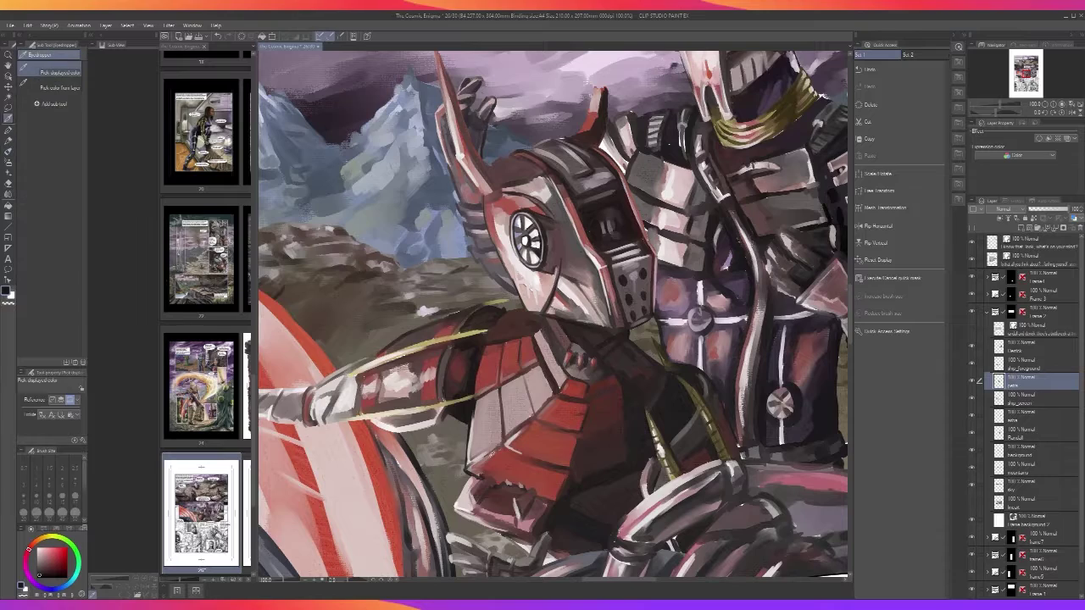
{"action": "left_click", "coordinate": [555, 375]}
{"action": "key", "text": "b"}
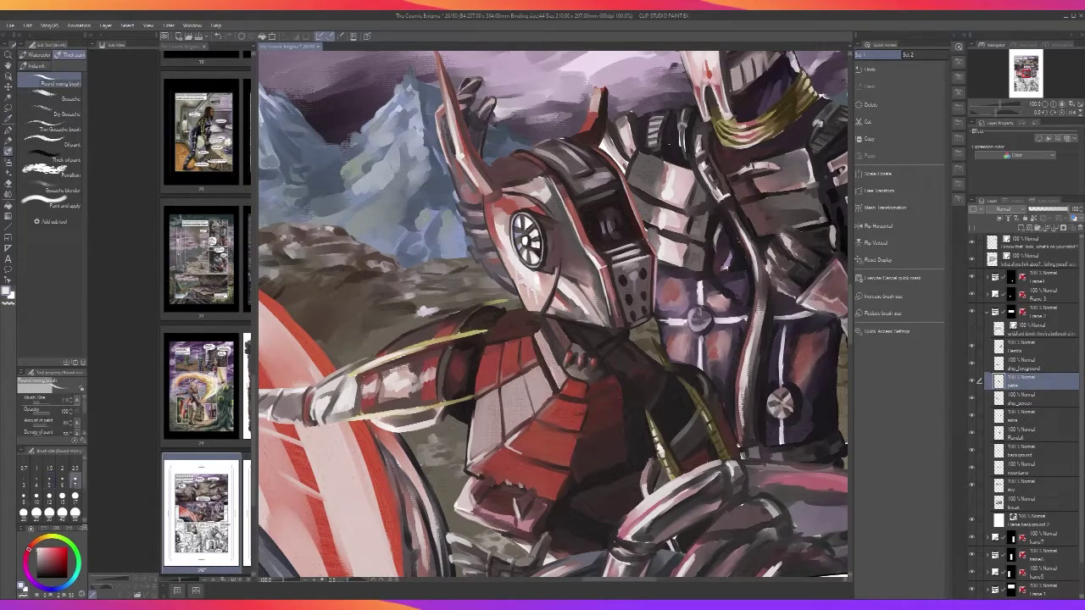
{"action": "key", "text": "bracketright"}
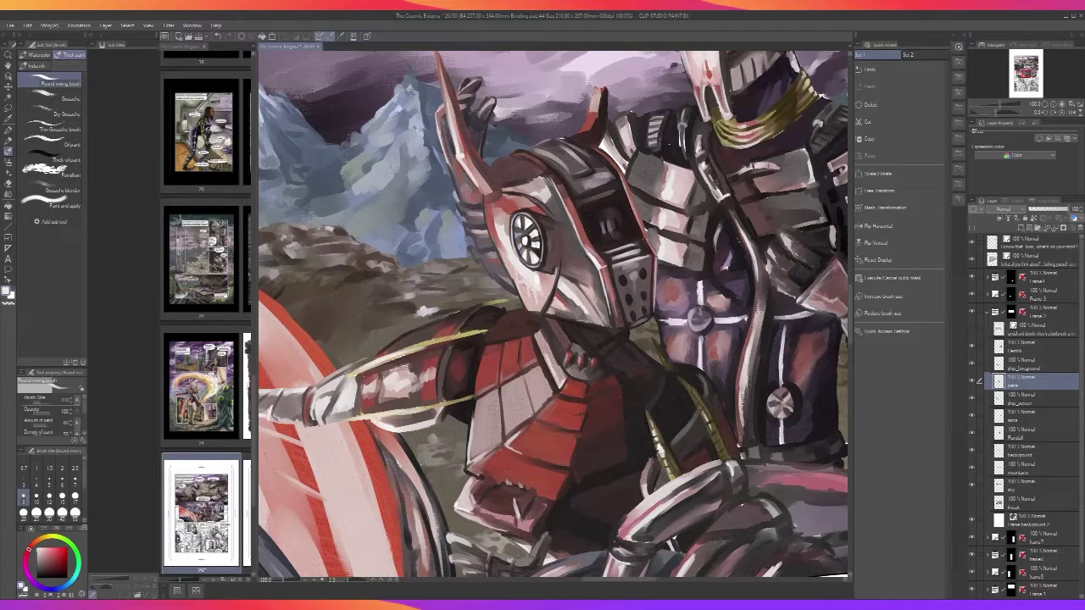
{"action": "mouse_move", "coordinate": [541, 349]}
{"action": "left_mouse_down"}
{"action": "mouse_move", "coordinate": [557, 379]}
{"action": "mouse_move", "coordinate": [528, 407]}
{"action": "left_mouse_up"}
Touch up the horned figure's red chest plates with sampled tones using the Round mixing brush and undo the last stroke
{"action": "left_click", "coordinate": [532, 398], "text": "alt"}
{"action": "key", "text": "p"}
{"action": "key", "text": "p"}
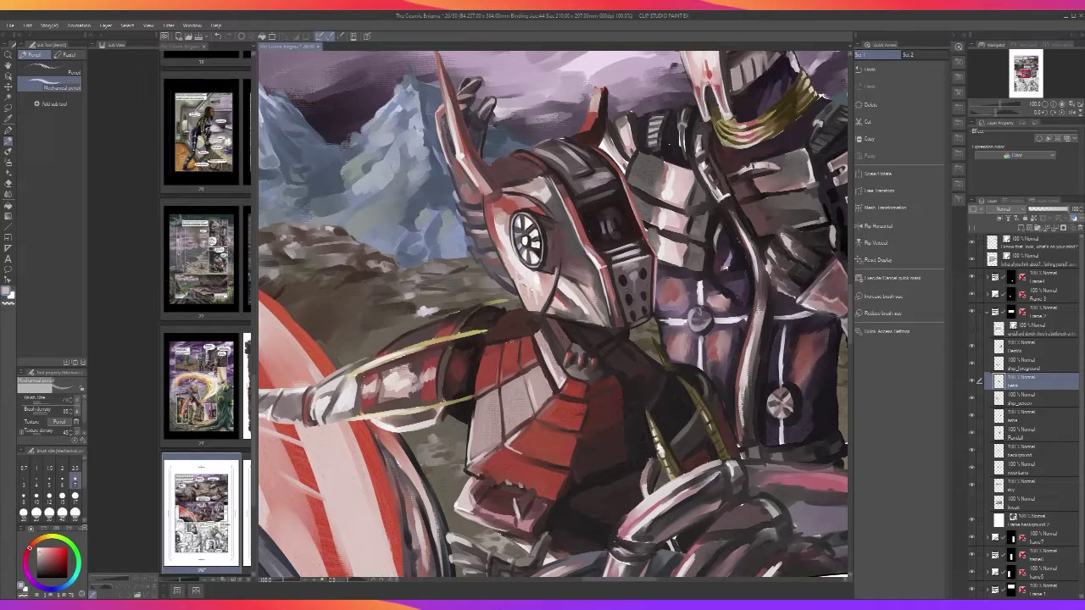
{"action": "key", "text": "p"}
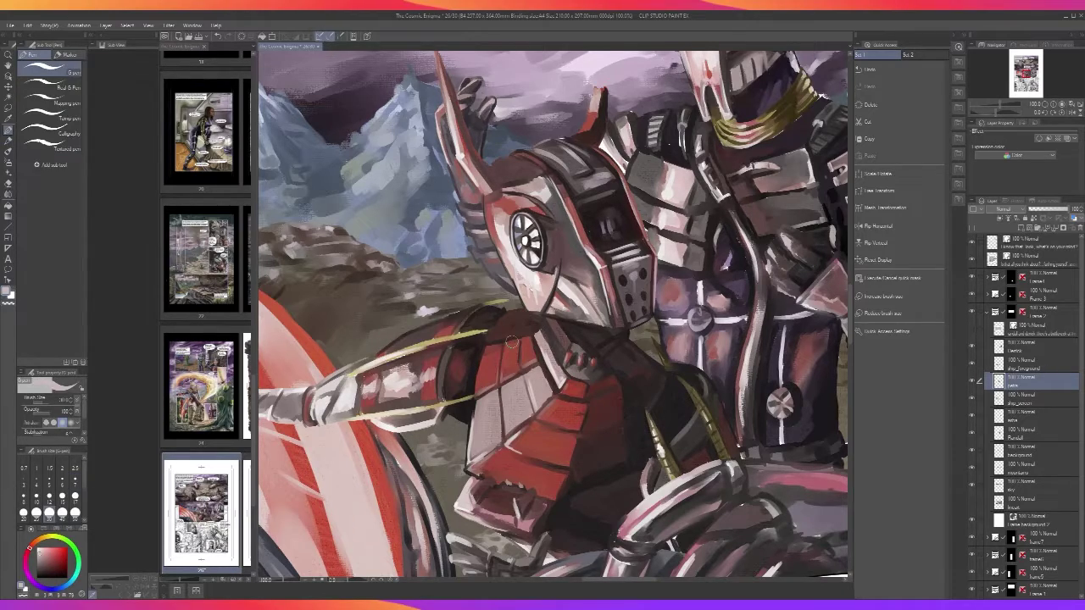
{"action": "key", "text": "b"}
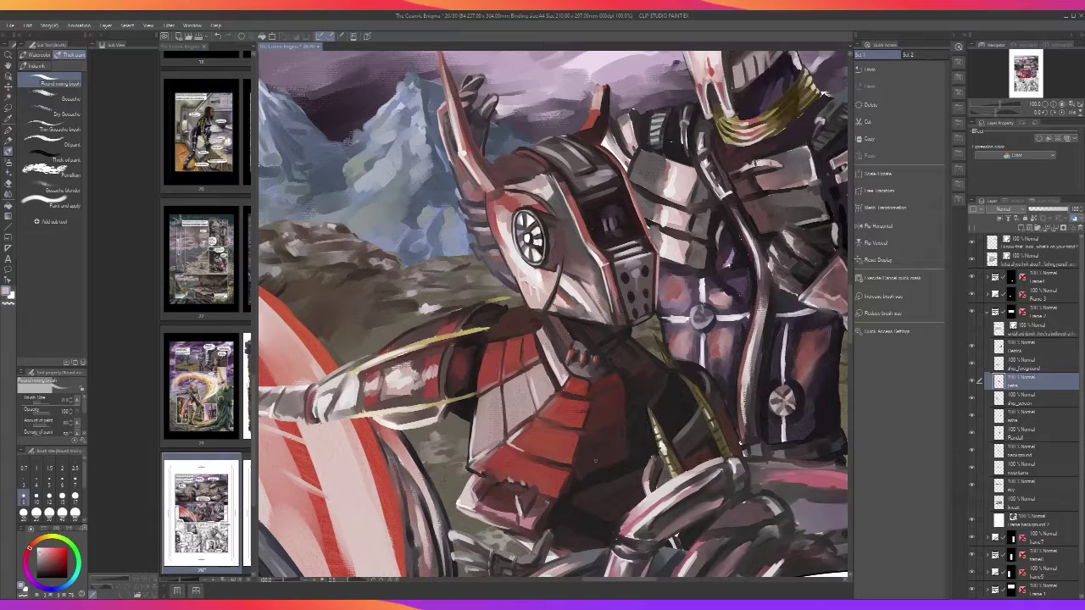
{"action": "left_click", "coordinate": [515, 438], "text": "alt"}
{"action": "left_click_drag", "start_coordinate": [509, 442], "coordinate": [531, 453]}
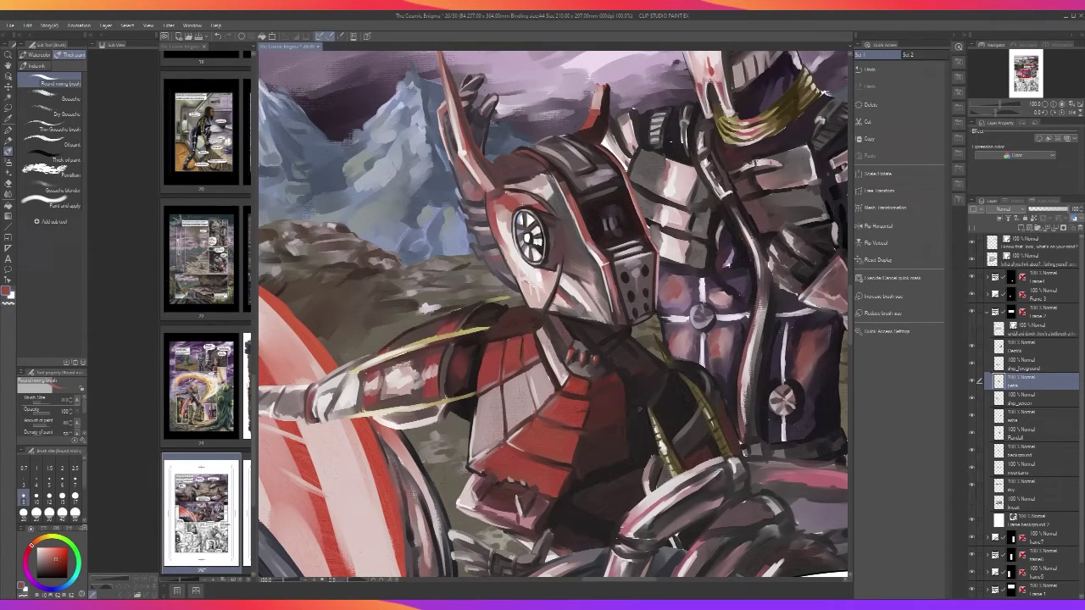
{"action": "left_click", "coordinate": [644, 413], "text": "alt"}
{"action": "key", "text": "ctrl+z"}
Show and hide the middle panel's speech balloon to check how it sits over the painted scene
{"action": "scroll", "coordinate": [622, 376], "scroll_direction": "down", "scroll_amount": 2}
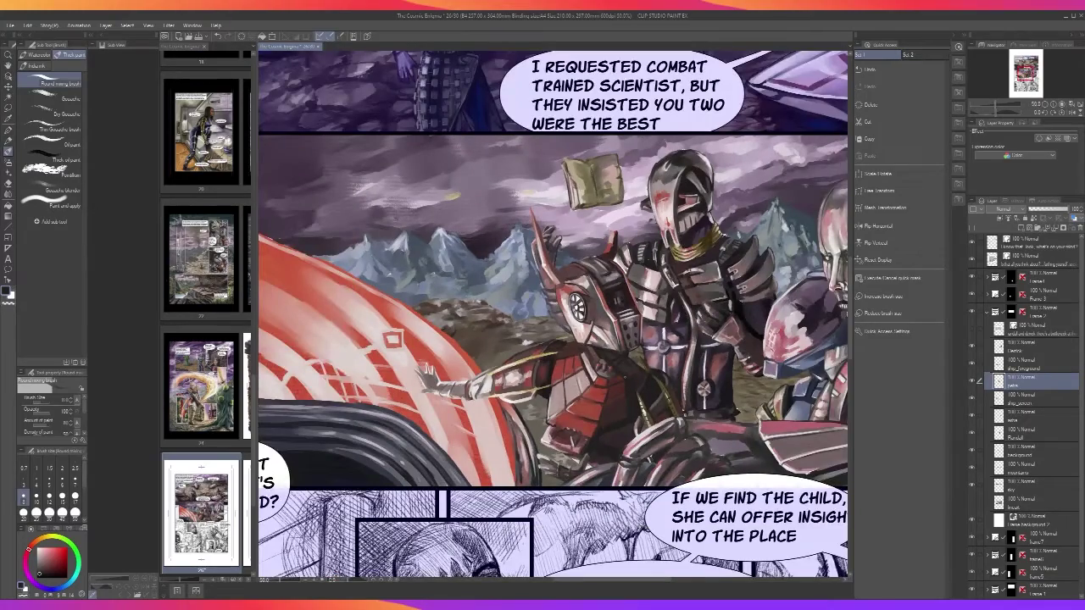
{"action": "scroll", "coordinate": [625, 376], "scroll_direction": "up", "scroll_amount": 4}
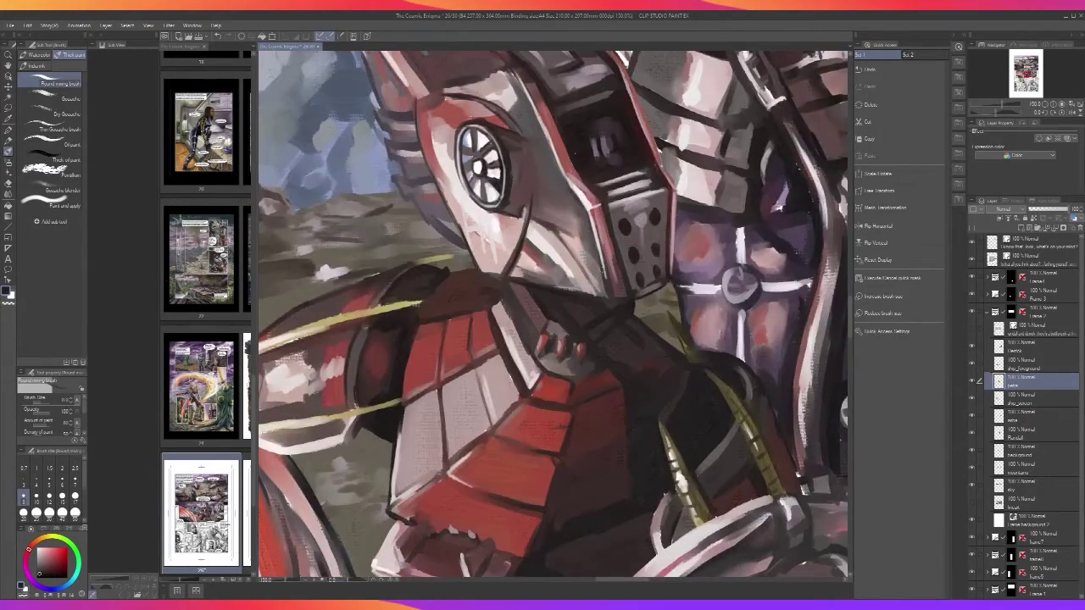
{"action": "scroll", "coordinate": [603, 253], "scroll_direction": "down", "scroll_amount": 4}
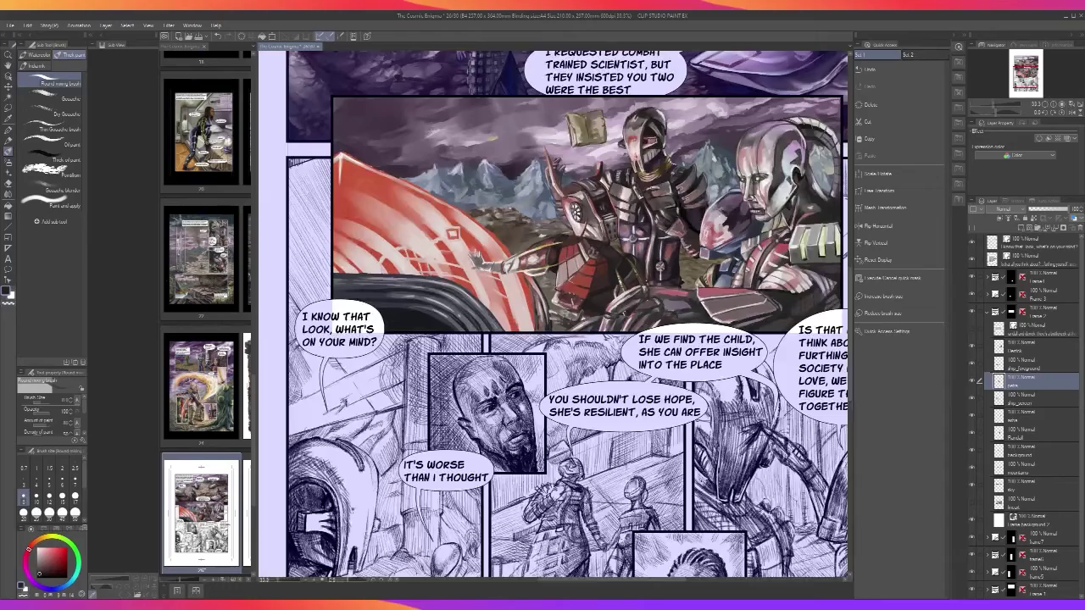
{"action": "left_click_drag", "start_coordinate": [659, 399], "coordinate": [641, 540]}
{"action": "scroll", "coordinate": [623, 537], "scroll_direction": "down", "scroll_amount": 2}
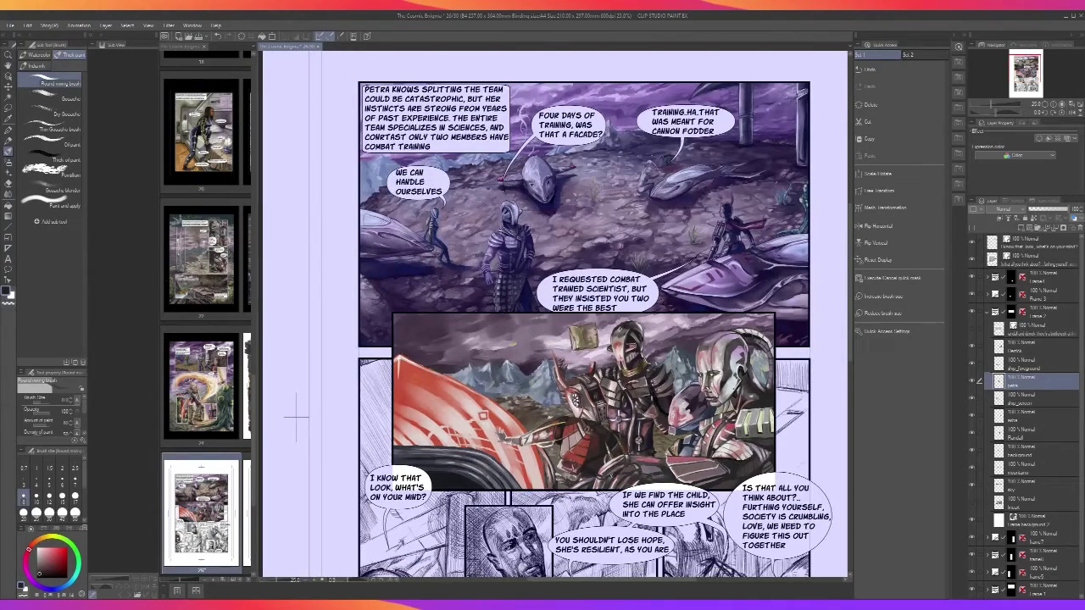
{"action": "left_click", "coordinate": [972, 330]}
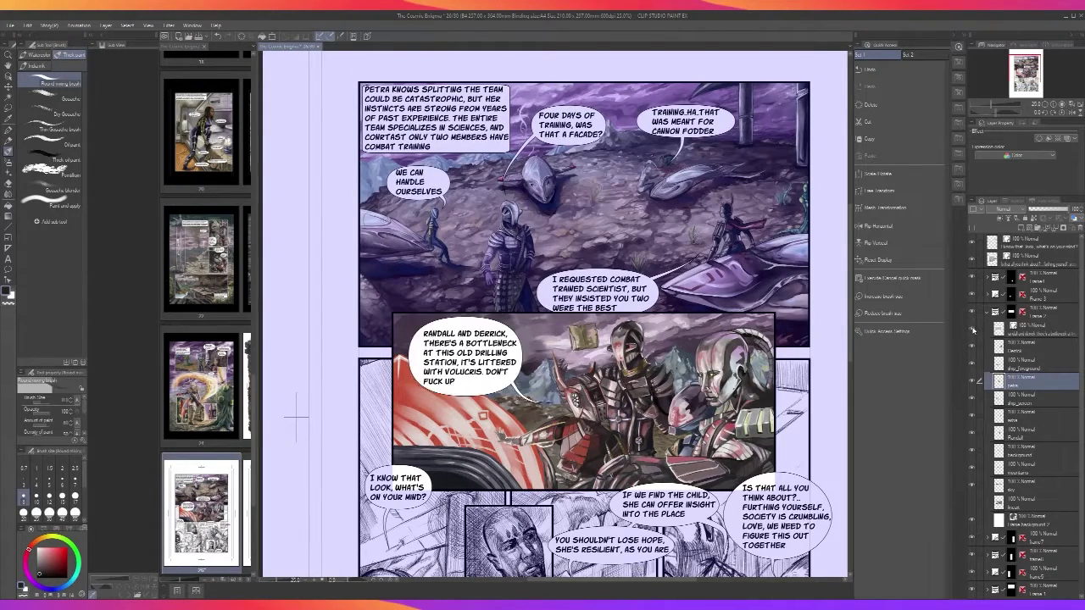
{"action": "left_click", "coordinate": [971, 330]}
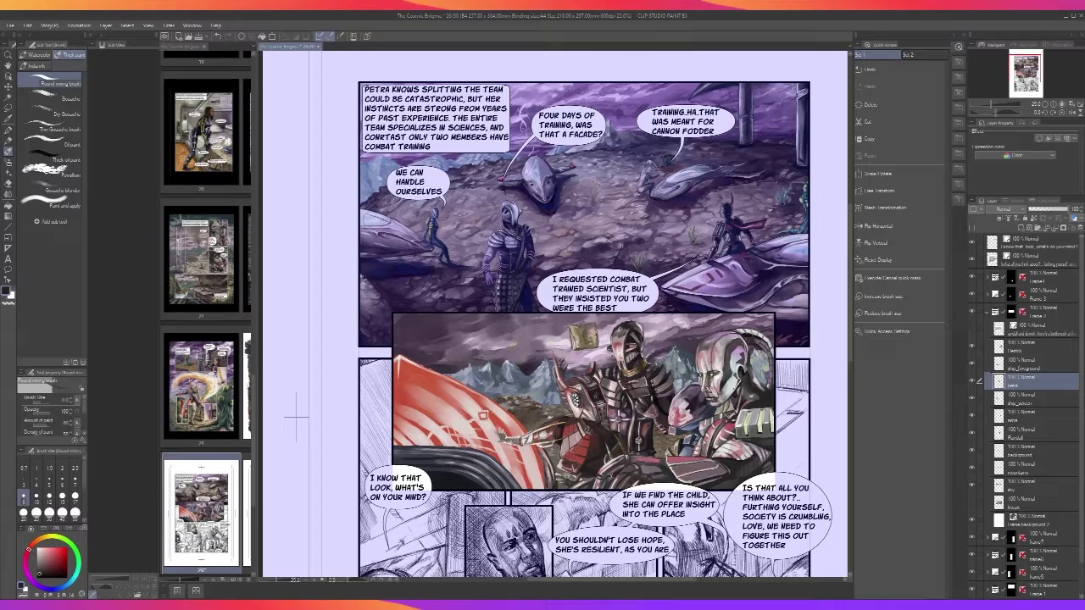
Examine the painted middle panel both within the whole page and up close
{"action": "scroll", "coordinate": [591, 507], "scroll_direction": "down", "scroll_amount": 2}
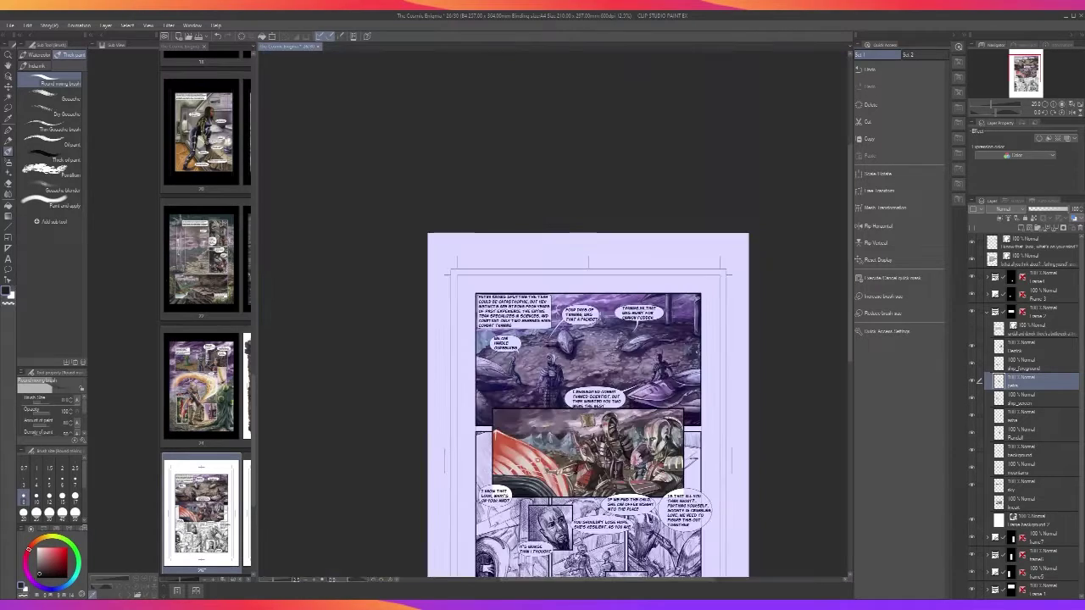
{"action": "scroll", "coordinate": [592, 508], "scroll_direction": "up", "scroll_amount": 3}
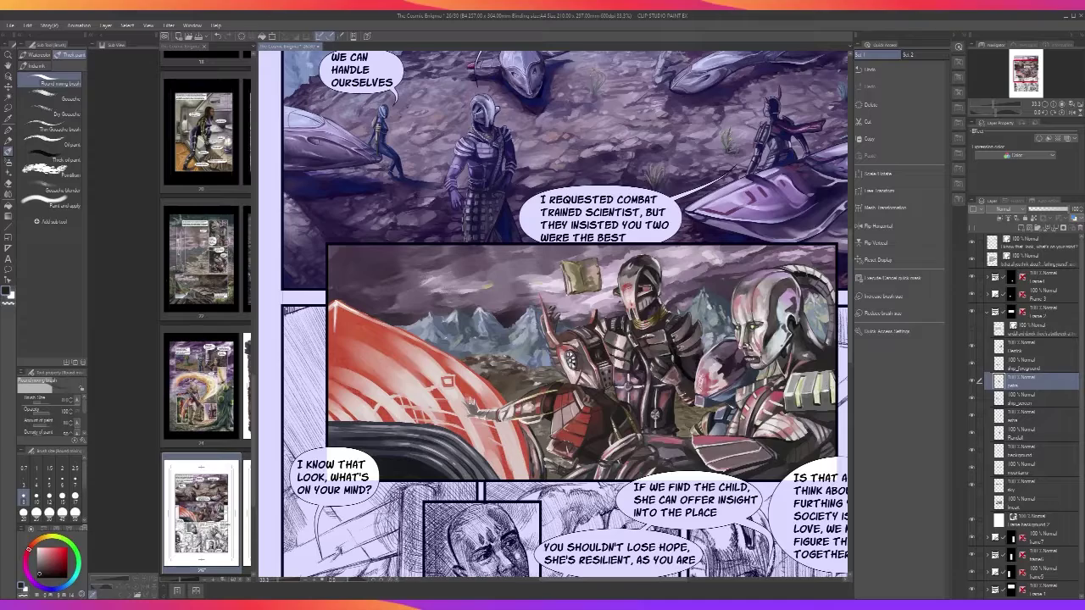
{"action": "left_click_drag", "start_coordinate": [608, 455], "coordinate": [602, 465]}
{"action": "scroll", "coordinate": [605, 460], "scroll_direction": "down", "scroll_amount": 1}
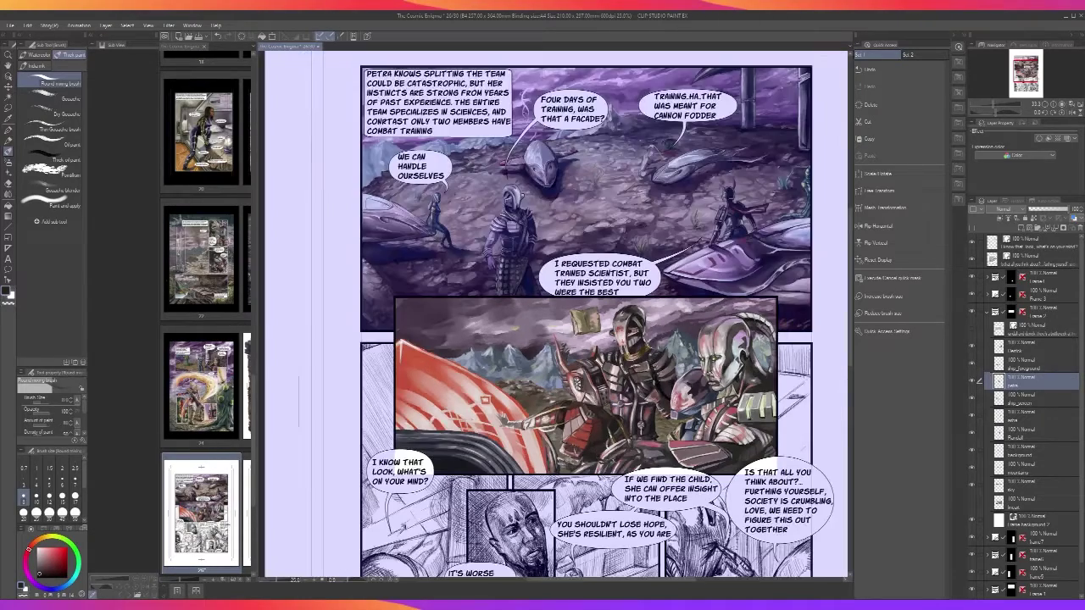
{"action": "scroll", "coordinate": [605, 460], "scroll_direction": "up", "scroll_amount": 4}
{"action": "scroll", "coordinate": [310, 386], "scroll_direction": "down", "scroll_amount": 3}
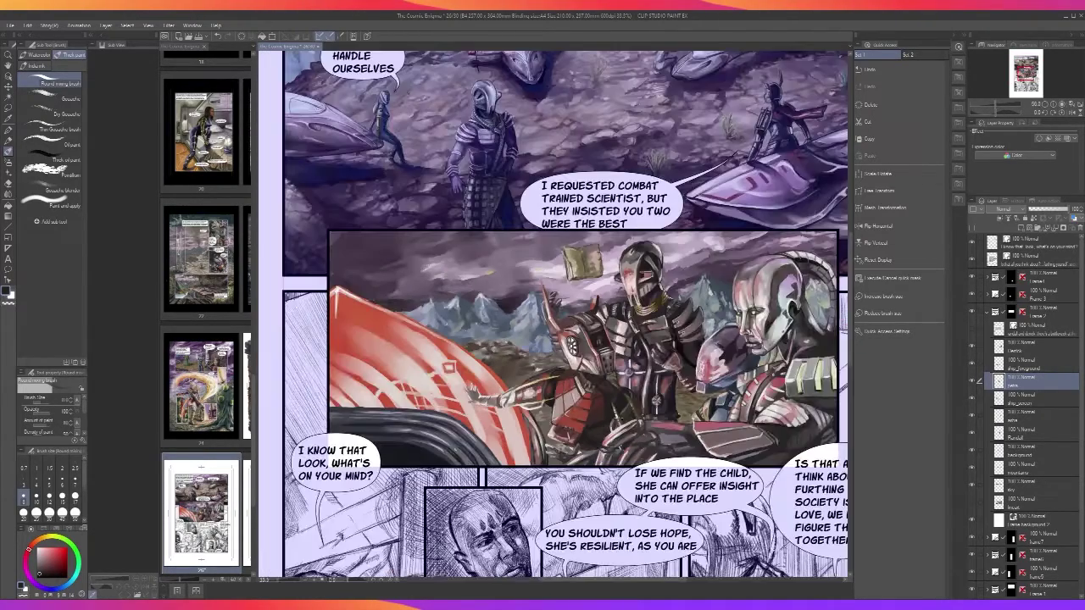
{"action": "scroll", "coordinate": [311, 385], "scroll_direction": "down", "scroll_amount": 1}
{"action": "scroll", "coordinate": [642, 439], "scroll_direction": "up", "scroll_amount": 4}
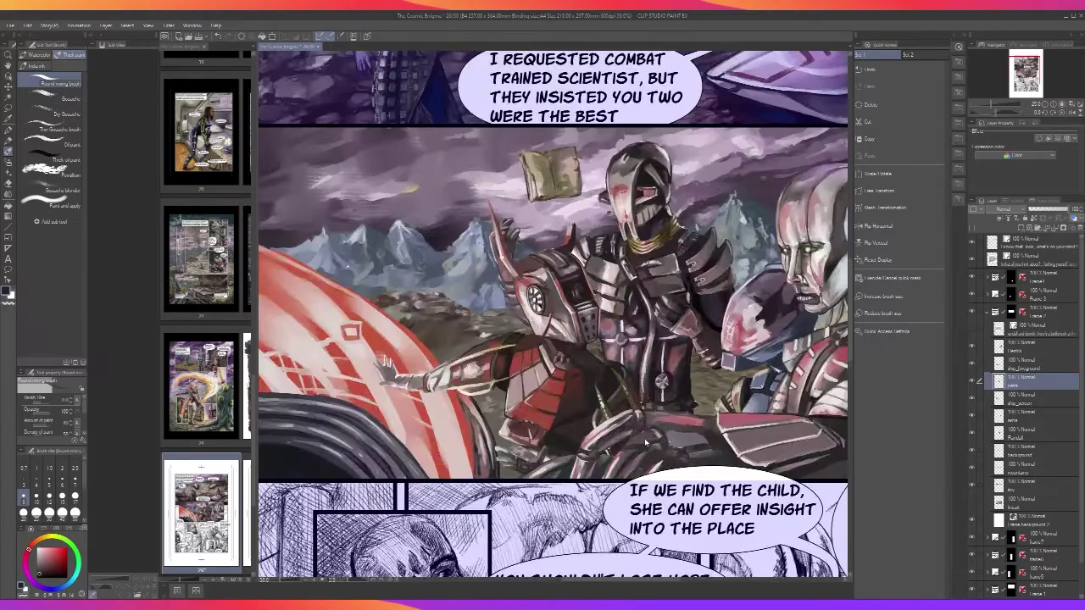
{"action": "scroll", "coordinate": [626, 396], "scroll_direction": "up", "scroll_amount": 2}
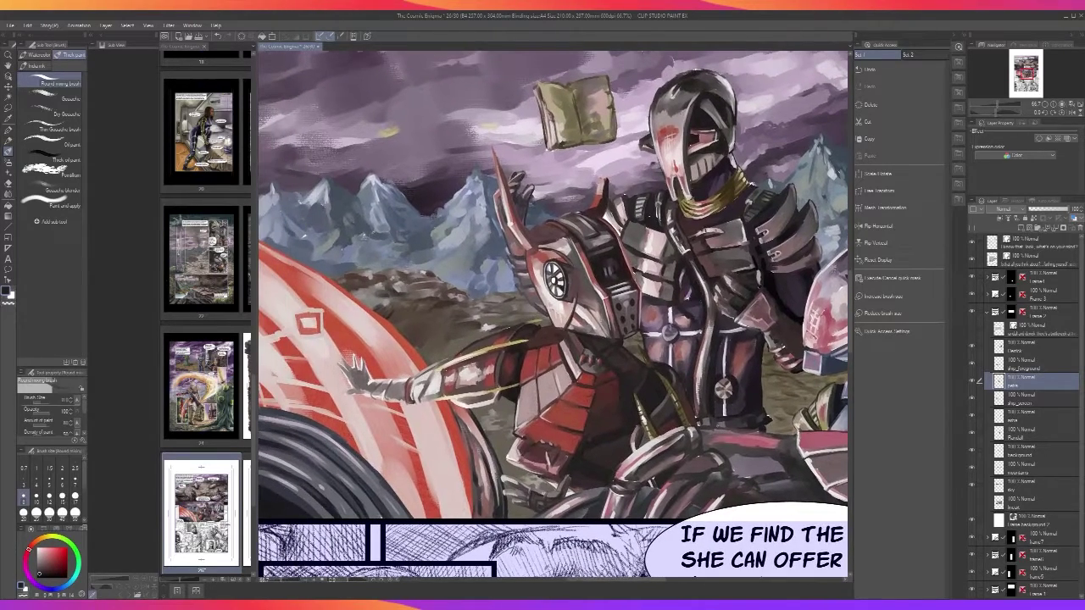
Sample a dark tone and sharpen the contour along the light collar strip on the horned figure's chest, reducing the brush size
{"action": "scroll", "coordinate": [626, 396], "scroll_direction": "up", "scroll_amount": 1}
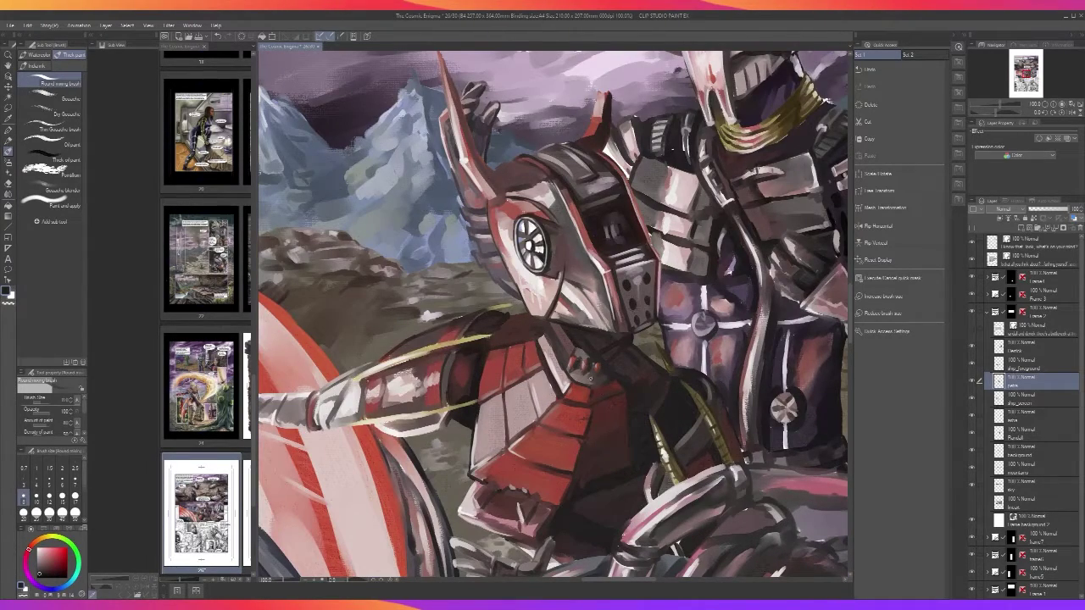
{"action": "scroll", "coordinate": [591, 376], "scroll_direction": "up", "scroll_amount": 2}
{"action": "key", "text": "alt"}
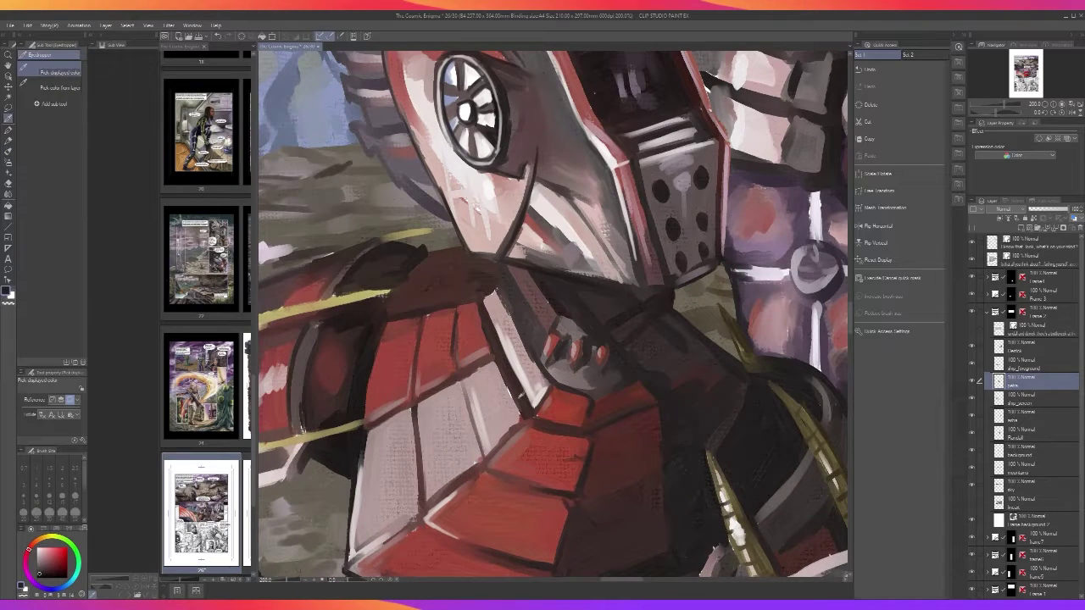
{"action": "left_click", "coordinate": [520, 396], "text": "alt"}
{"action": "left_click_drag", "start_coordinate": [510, 387], "coordinate": [519, 414]}
{"action": "key", "text": "["}
{"action": "key", "text": "["}
{"action": "key", "text": "["}
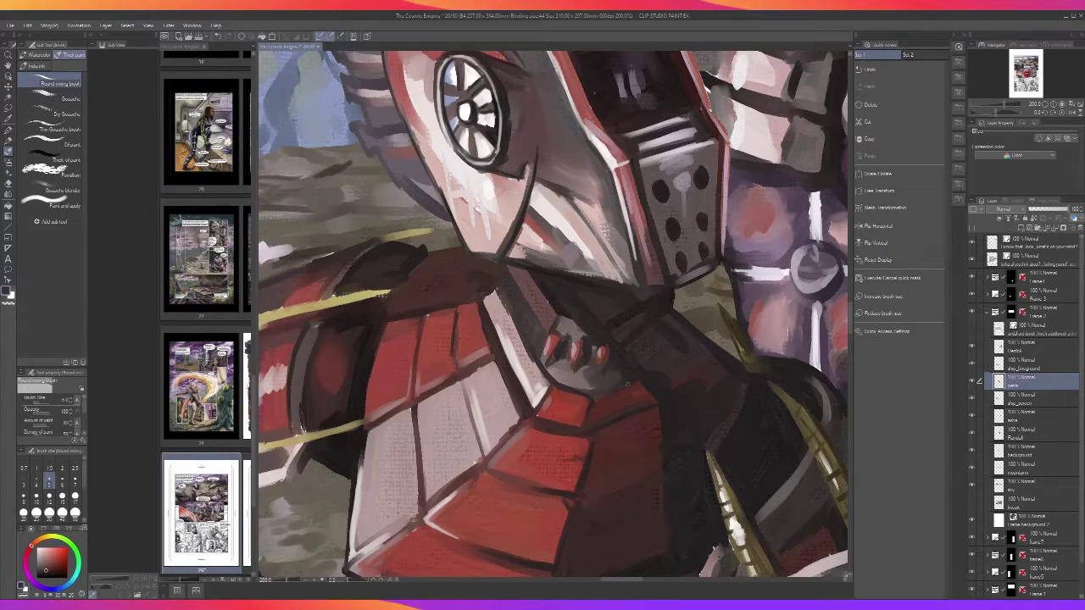
Sample a light purple-gray tone and paint a small highlight between the holes of the horned helmet's mouth guard
{"action": "scroll", "coordinate": [627, 384], "scroll_direction": "down", "scroll_amount": 2}
{"action": "scroll", "coordinate": [627, 383], "scroll_direction": "down", "scroll_amount": 2}
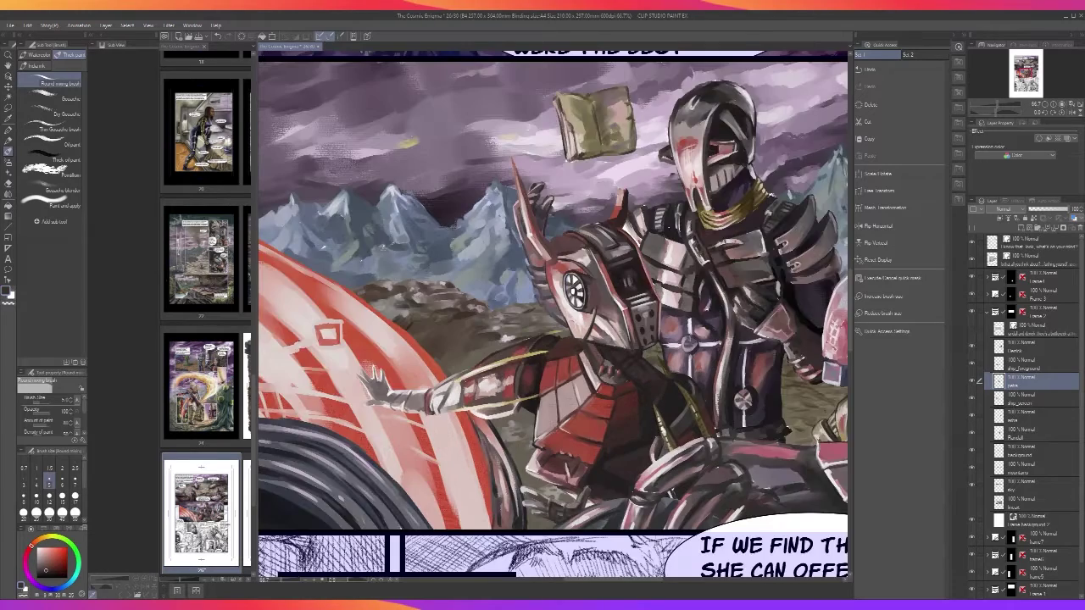
{"action": "scroll", "coordinate": [627, 383], "scroll_direction": "up", "scroll_amount": 3}
{"action": "left_click", "coordinate": [645, 237], "text": "alt"}
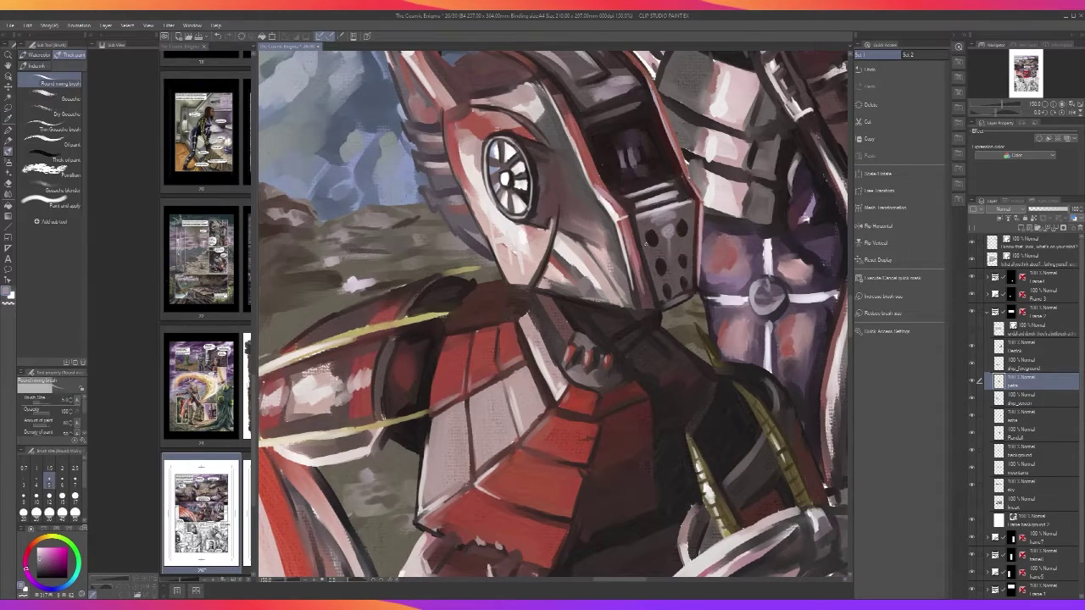
{"action": "left_click_drag", "start_coordinate": [654, 263], "coordinate": [660, 277]}
{"action": "scroll", "coordinate": [678, 213], "scroll_direction": "down", "scroll_amount": 4}
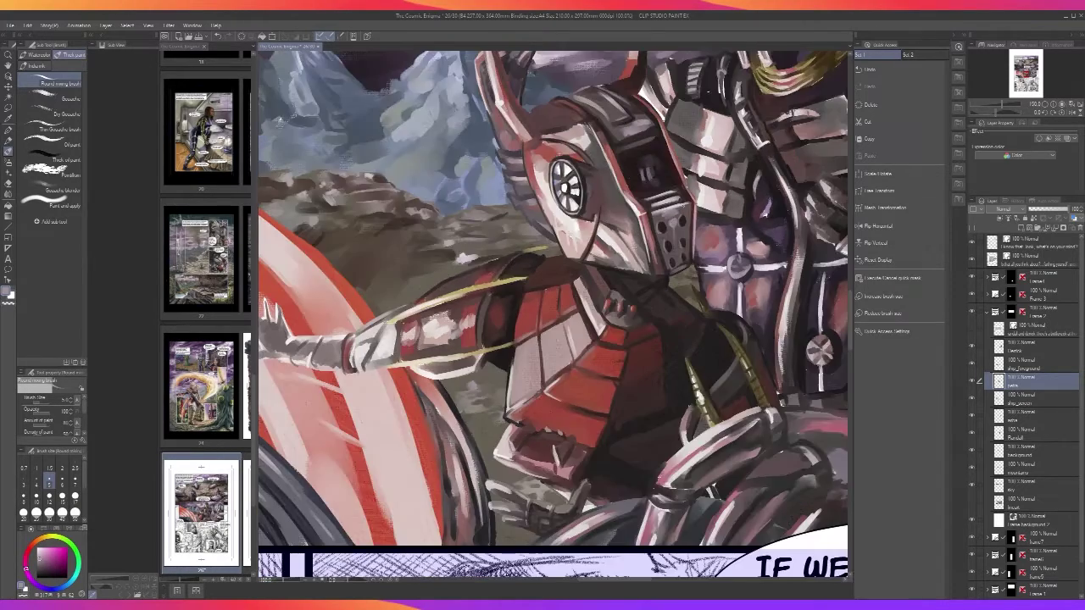
{"action": "left_click_drag", "start_coordinate": [717, 373], "coordinate": [591, 500]}
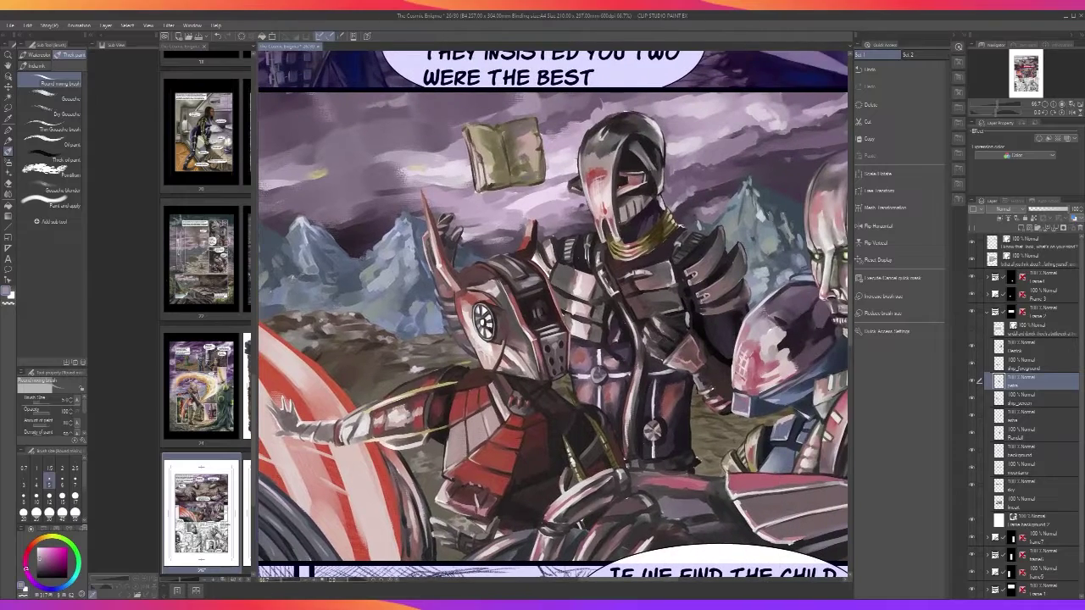
Sample a dark tone, adjust the brush size, and try a contour stroke at the lower corner of the horned figure's light chest plate
{"action": "scroll", "coordinate": [590, 511], "scroll_direction": "down", "scroll_amount": 1}
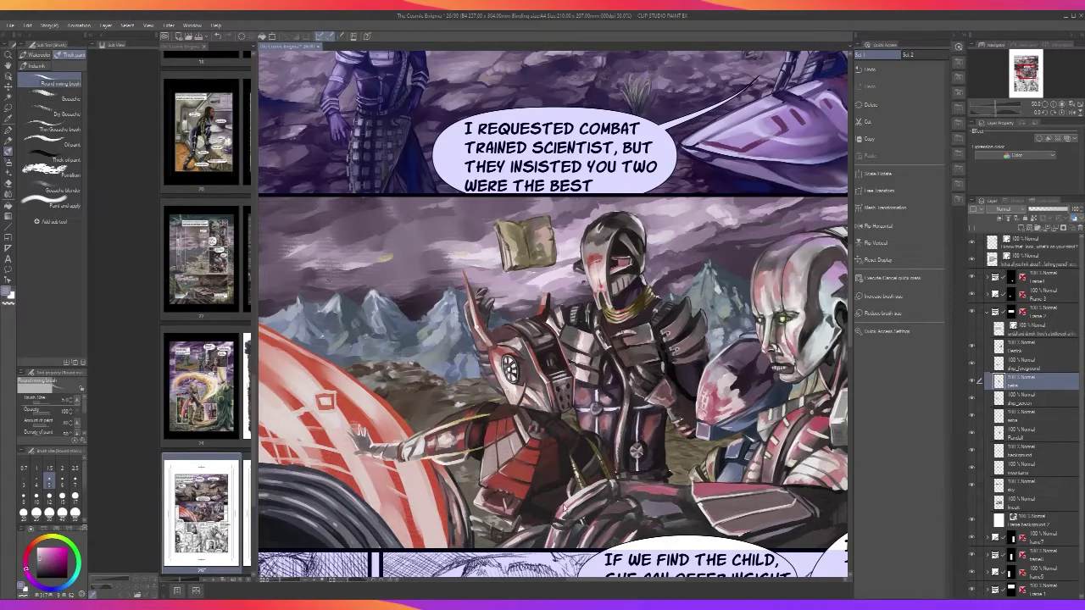
{"action": "scroll", "coordinate": [564, 506], "scroll_direction": "down", "scroll_amount": 1}
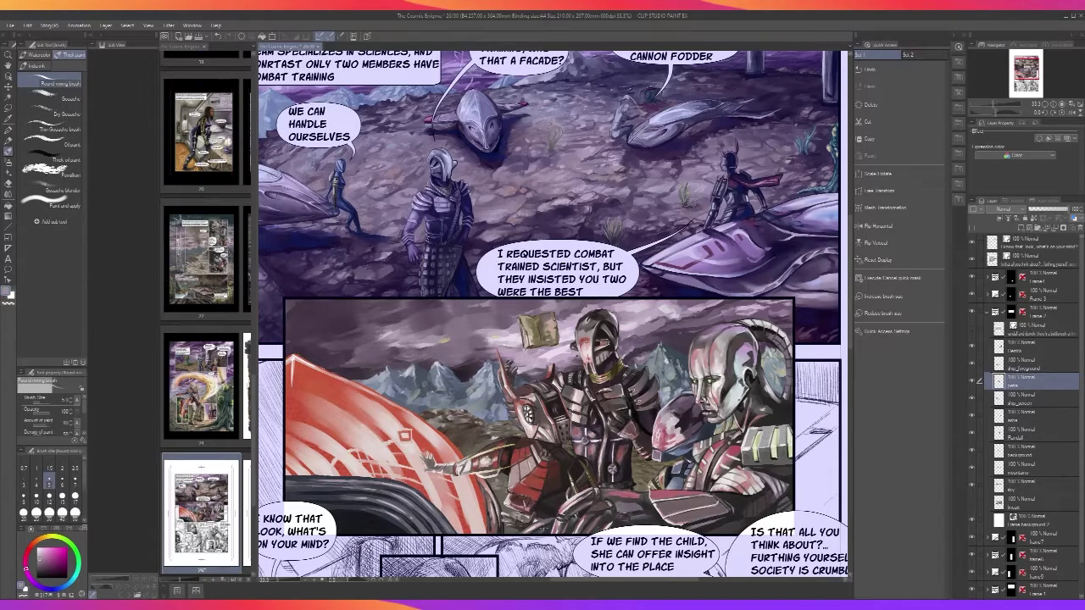
{"action": "scroll", "coordinate": [550, 525], "scroll_direction": "up", "scroll_amount": 3}
{"action": "key", "text": "i"}
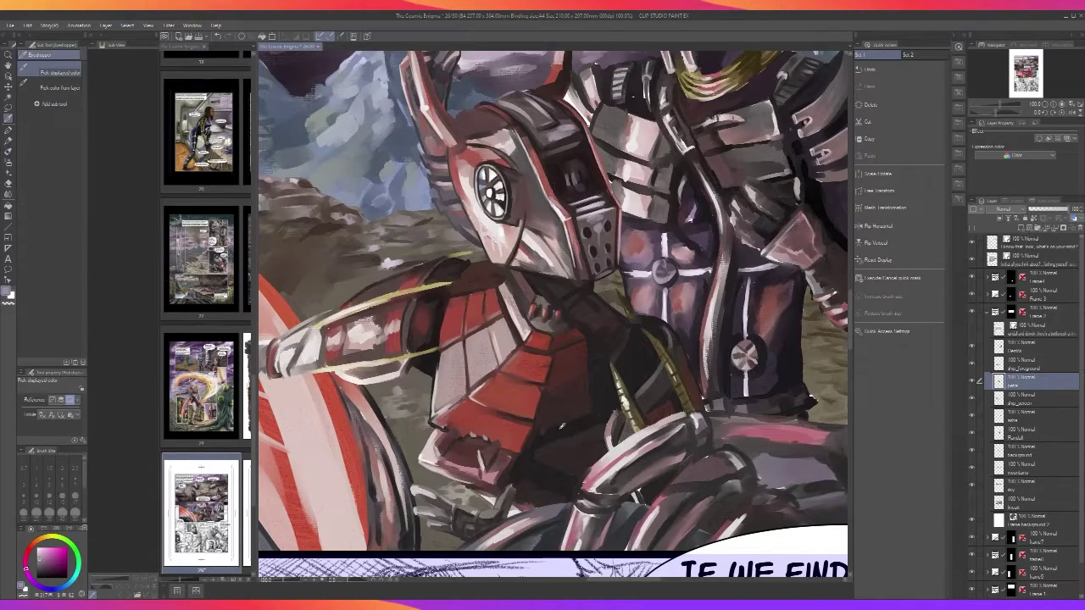
{"action": "left_click", "coordinate": [560, 426]}
{"action": "key", "text": "b"}
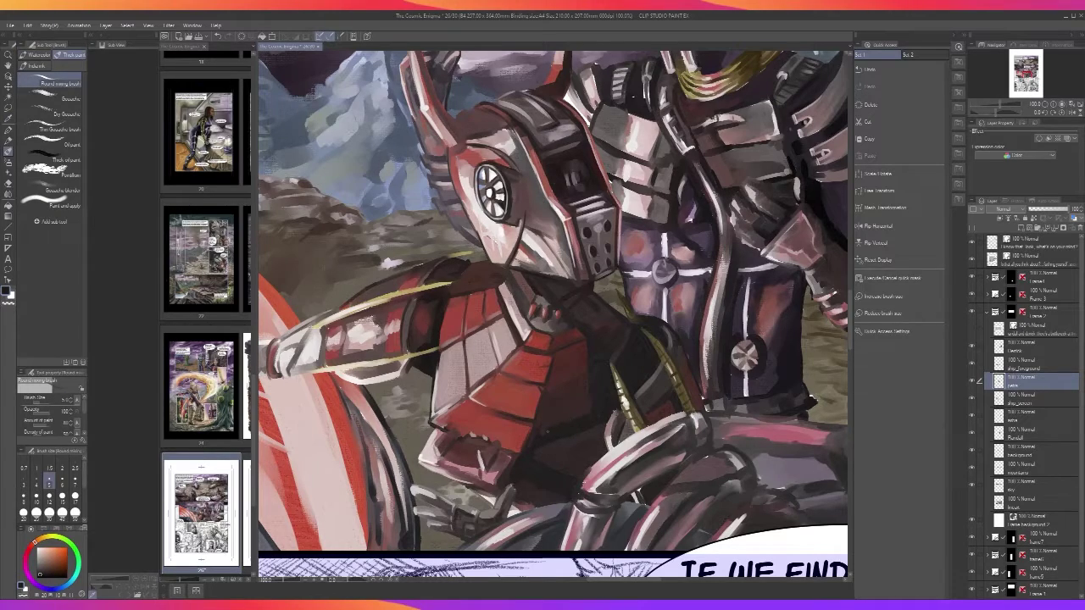
{"action": "key", "text": "bracketright"}
{"action": "key", "text": "bracketright"}
{"action": "key", "text": "bracketright"}
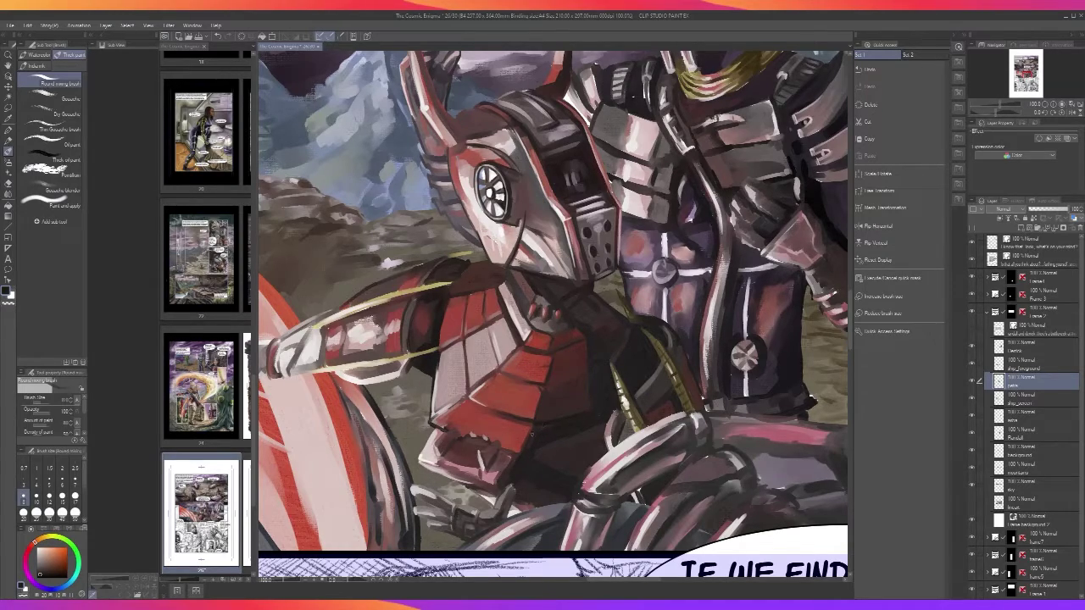
{"action": "key", "text": "bracketleft"}
{"action": "key", "text": "bracketleft"}
{"action": "key", "text": "bracketleft"}
{"action": "left_click_drag", "start_coordinate": [443, 412], "coordinate": [431, 417]}
{"action": "key", "text": "ctrl+z"}
Sample a dark red tone, enlarge the brush, and paint shadow inside the toothed piece below the horned figure's red chest armor
{"action": "scroll", "coordinate": [464, 398], "scroll_direction": "down", "scroll_amount": 3}
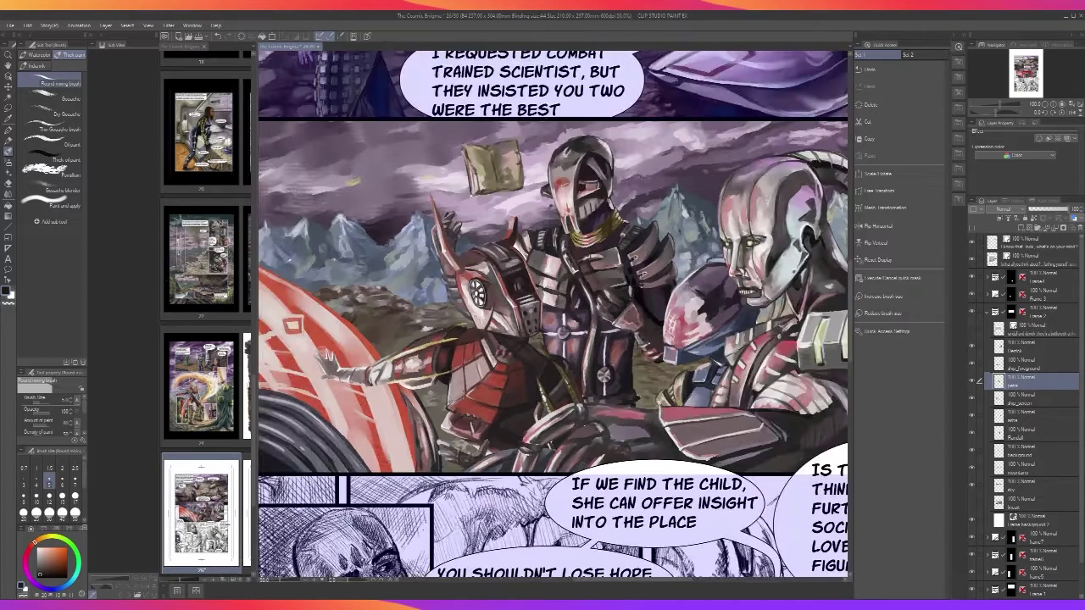
{"action": "scroll", "coordinate": [464, 396], "scroll_direction": "up", "scroll_amount": 4}
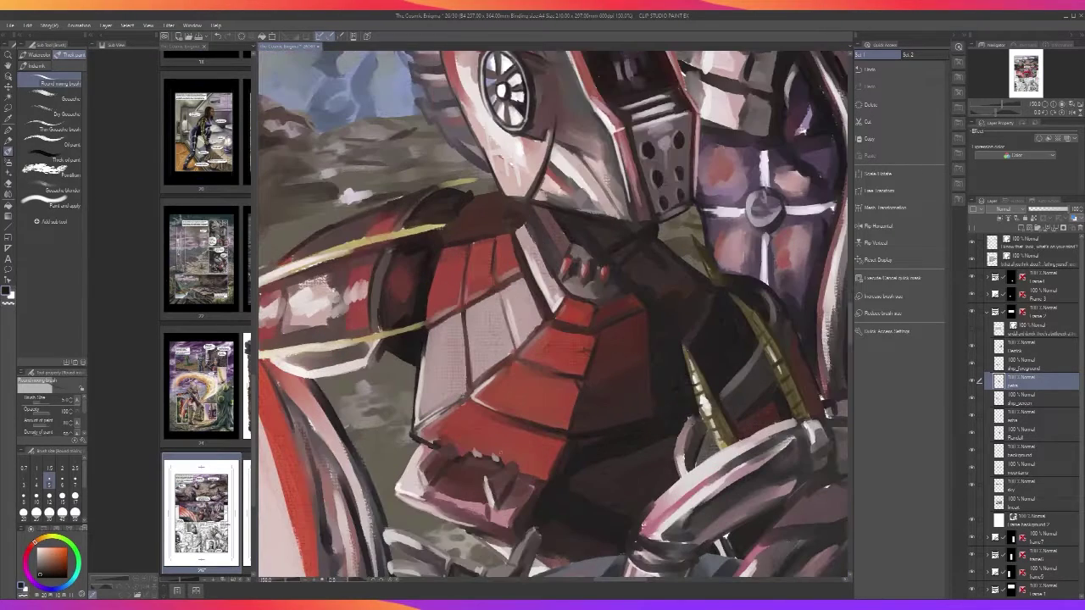
{"action": "left_click", "coordinate": [561, 433], "text": "alt"}
{"action": "key", "text": "ctrl+z"}
{"action": "key", "text": "bracketright"}
{"action": "key", "text": "bracketright"}
{"action": "key", "text": "bracketright"}
{"action": "key", "text": "bracketright"}
{"action": "key", "text": "bracketright"}
{"action": "key", "text": "bracketright"}
{"action": "mouse_move", "coordinate": [520, 480]}
{"action": "left_mouse_down"}
{"action": "mouse_move", "coordinate": [508, 503]}
{"action": "mouse_move", "coordinate": [515, 499]}
{"action": "left_mouse_up"}
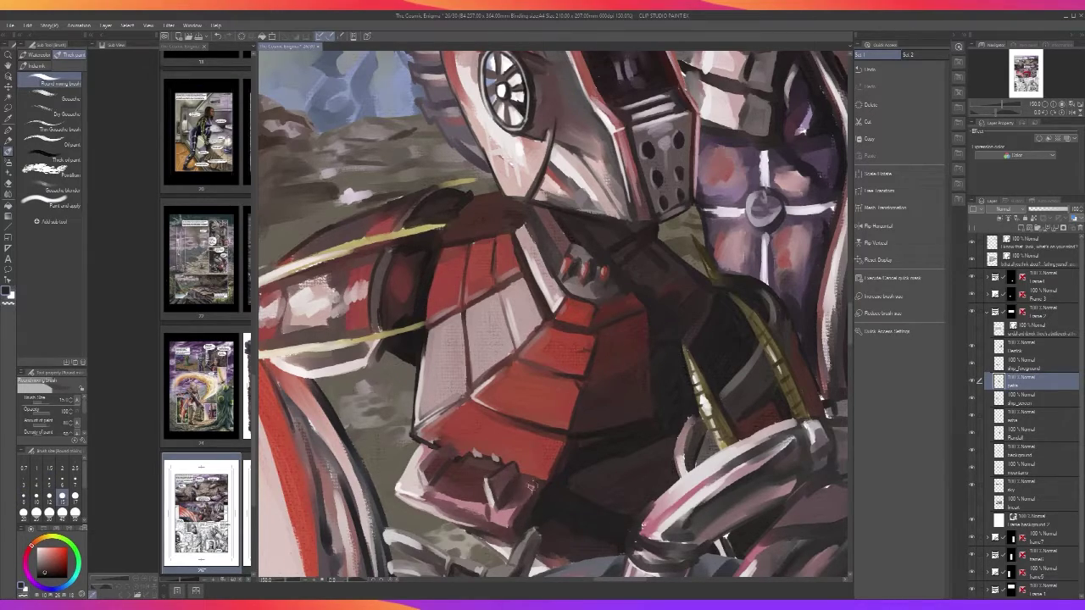
Reduce the brush size, sample a pink tone, and paint small teeth along the lower rim of the toothed armor piece
{"action": "key", "text": "bracketleft"}
{"action": "key", "text": "bracketleft"}
{"action": "key", "text": "bracketleft"}
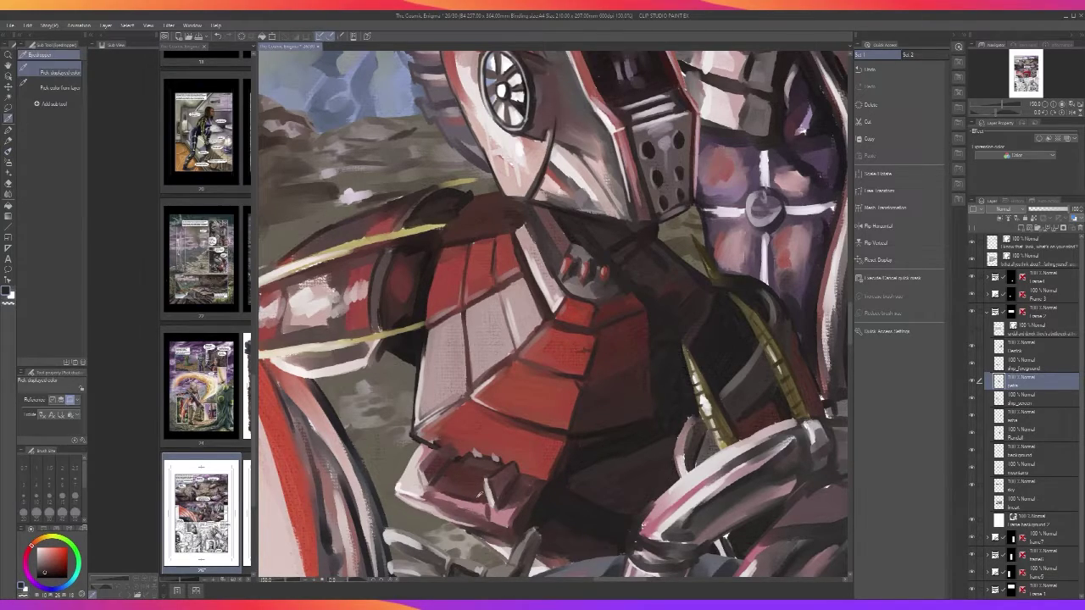
{"action": "left_click", "coordinate": [480, 500], "text": "alt"}
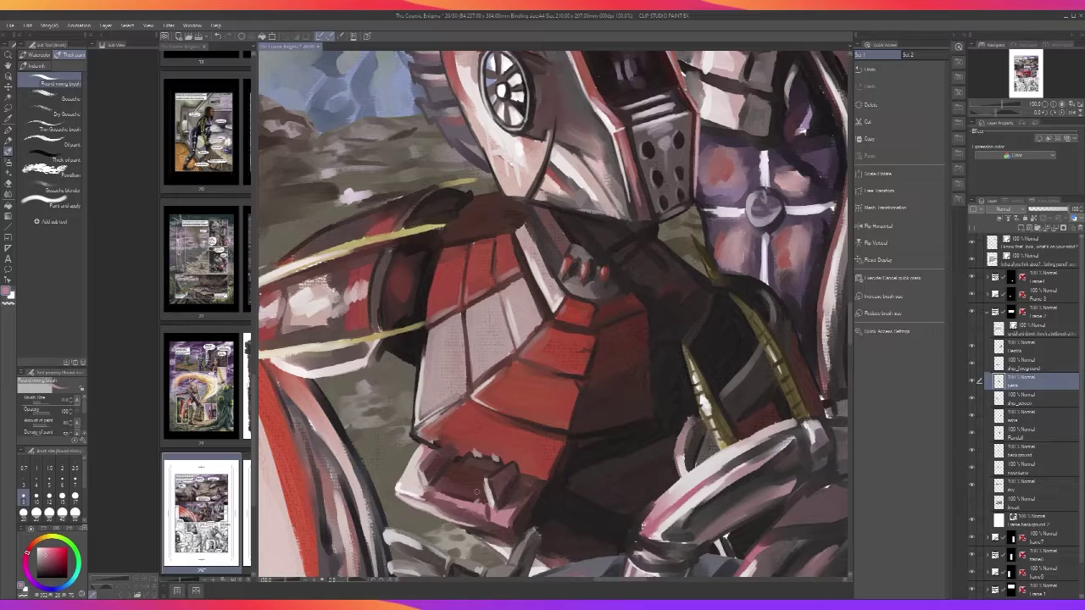
{"action": "key", "text": "ctrl+z"}
{"action": "left_click_drag", "start_coordinate": [477, 497], "coordinate": [474, 503]}
Sample a darker red-purple tone and shade the lower rim of the toothed armor piece beneath its small teeth
{"action": "scroll", "coordinate": [451, 485], "scroll_direction": "down", "scroll_amount": 2}
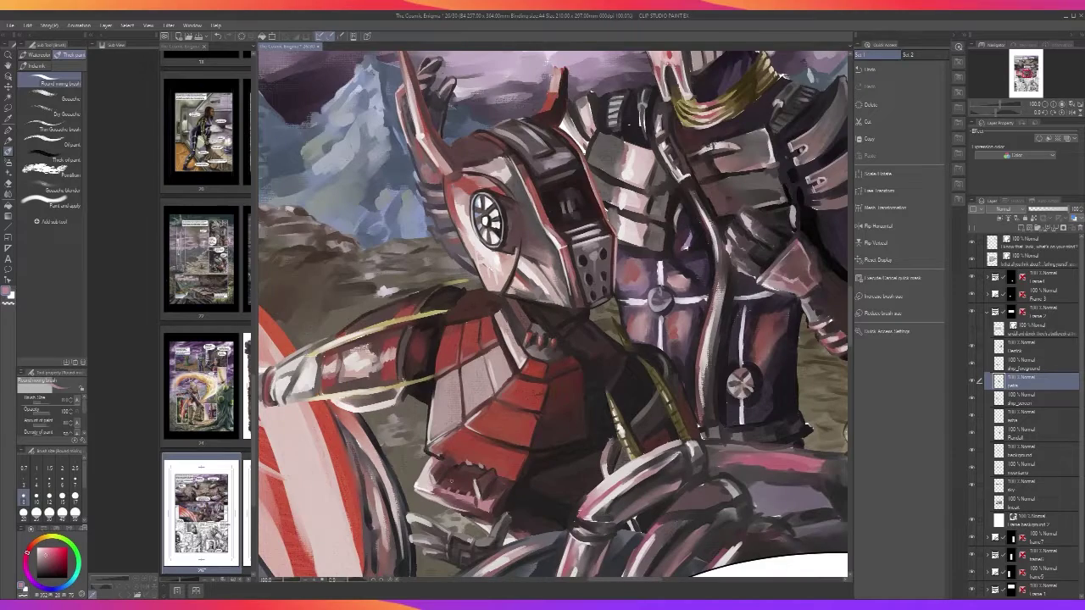
{"action": "scroll", "coordinate": [451, 483], "scroll_direction": "up", "scroll_amount": 2}
{"action": "left_click", "coordinate": [462, 513], "text": "alt"}
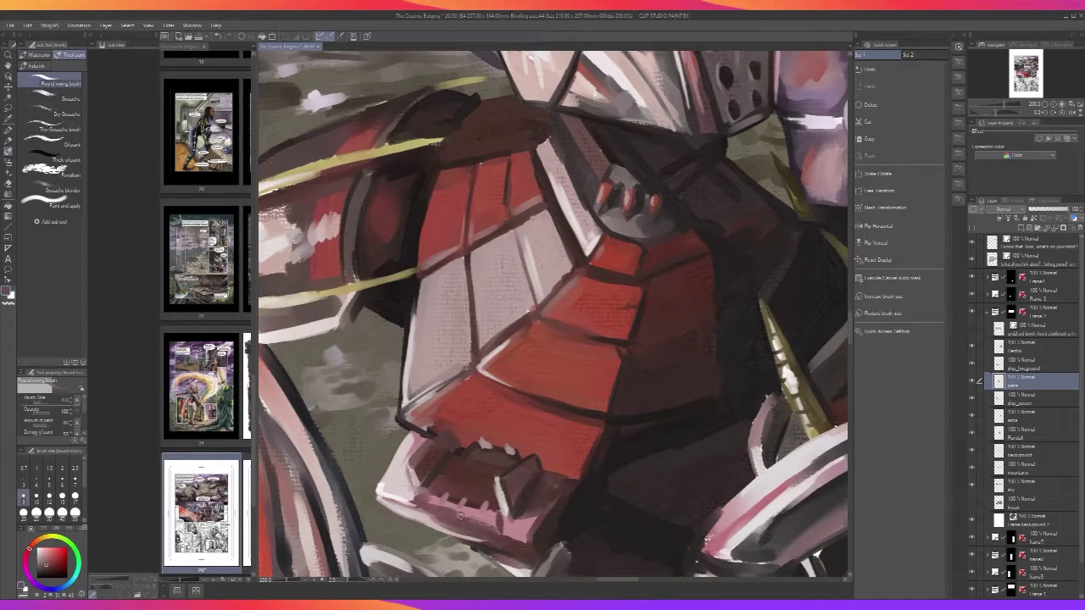
{"action": "left_click_drag", "start_coordinate": [443, 511], "coordinate": [496, 527]}
Sample a light gray tone, reduce the brush size, and add fine highlights to the rim and side of the toothed armor piece
{"action": "left_click", "coordinate": [504, 490], "text": "alt"}
{"action": "key", "text": "["}
{"action": "key", "text": "["}
{"action": "key", "text": "["}
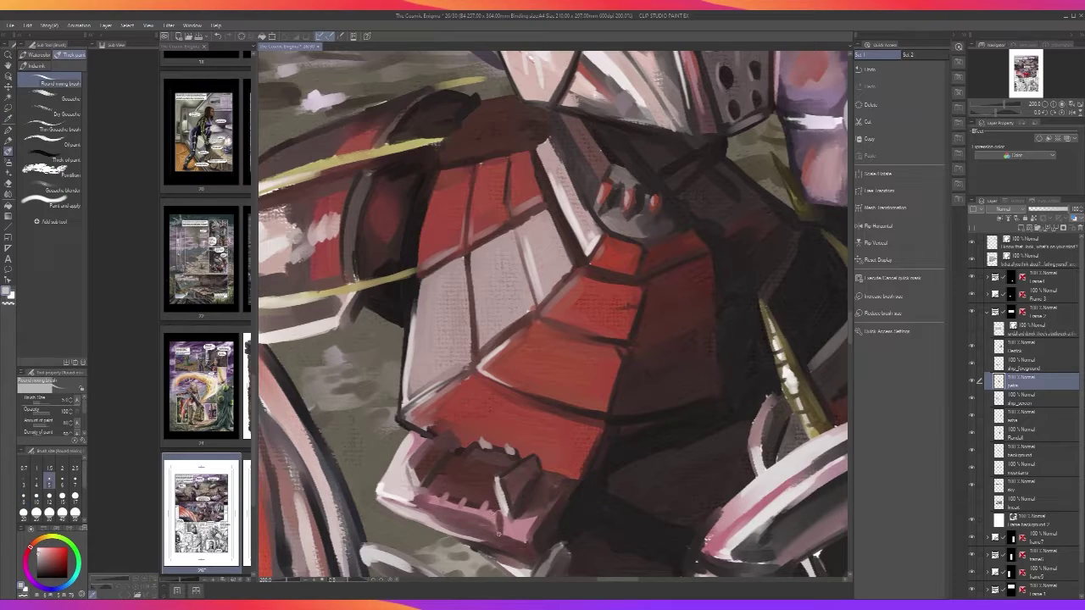
{"action": "left_click_drag", "start_coordinate": [498, 534], "coordinate": [497, 530]}
{"action": "left_click_drag", "start_coordinate": [414, 489], "coordinate": [416, 504]}
Refine the lower outer edge of the horned figure's light chest plate with a thin brush stroke
{"action": "scroll", "coordinate": [420, 482], "scroll_direction": "down", "scroll_amount": 3}
{"action": "scroll", "coordinate": [420, 488], "scroll_direction": "down", "scroll_amount": 2}
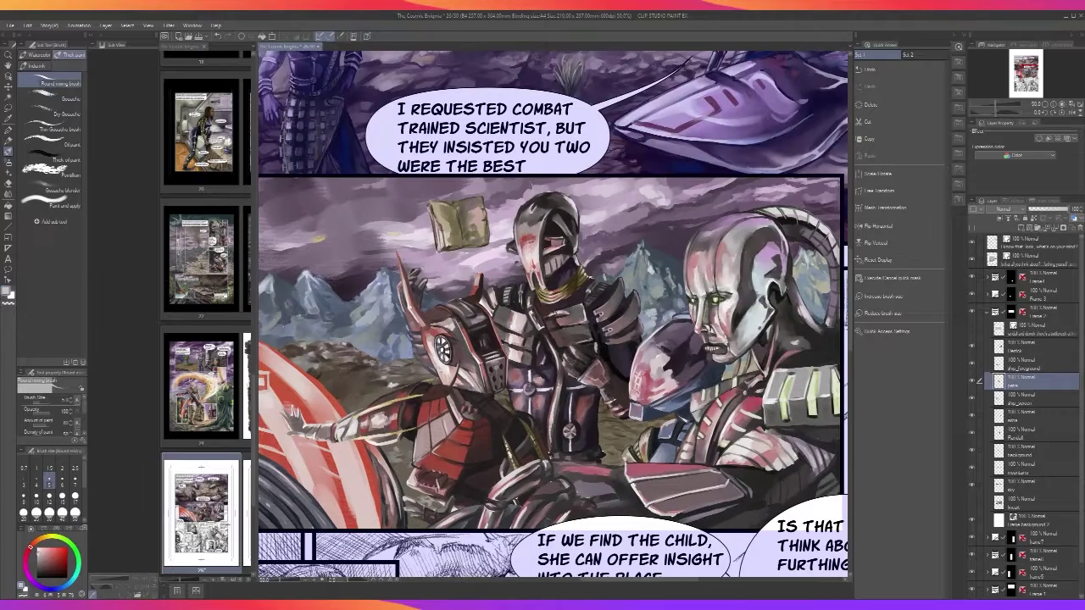
{"action": "scroll", "coordinate": [415, 492], "scroll_direction": "up", "scroll_amount": 4}
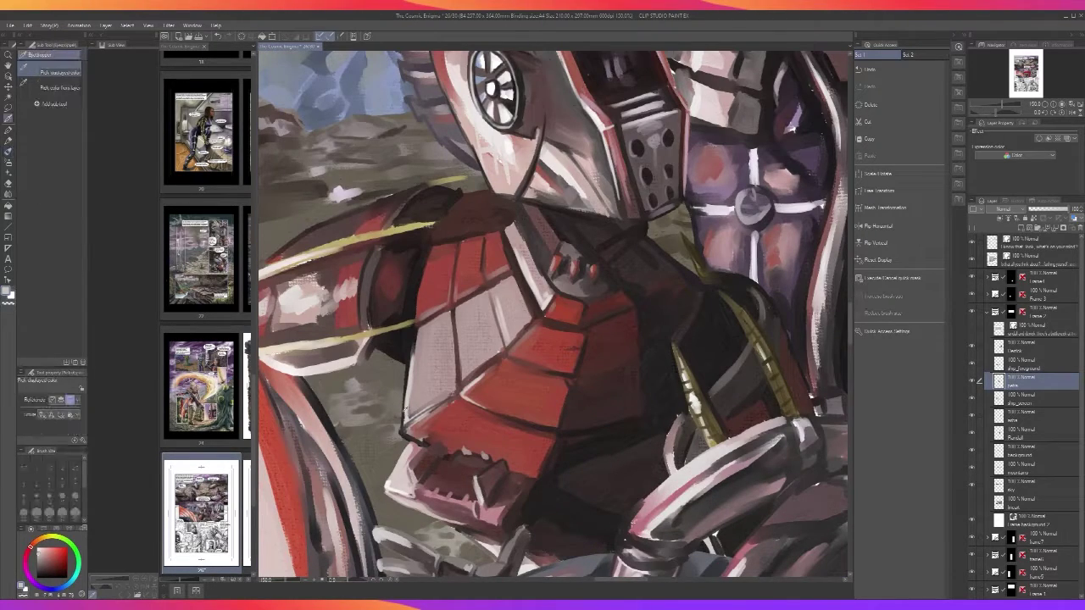
{"action": "mouse_move", "coordinate": [403, 431]}
{"action": "left_mouse_down"}
{"action": "mouse_move", "coordinate": [416, 439]}
{"action": "mouse_move", "coordinate": [408, 424]}
{"action": "left_mouse_up"}
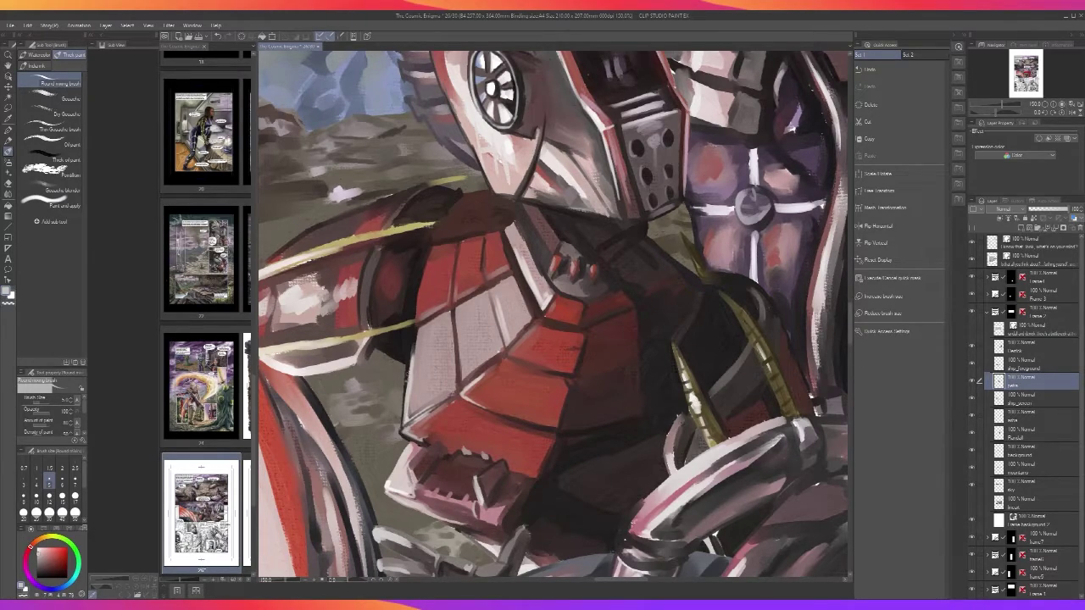
Sample a red tone and blend the red band on the outstretched arm's armor using a smaller Painterly blender
{"action": "scroll", "coordinate": [403, 380], "scroll_direction": "down", "scroll_amount": 2}
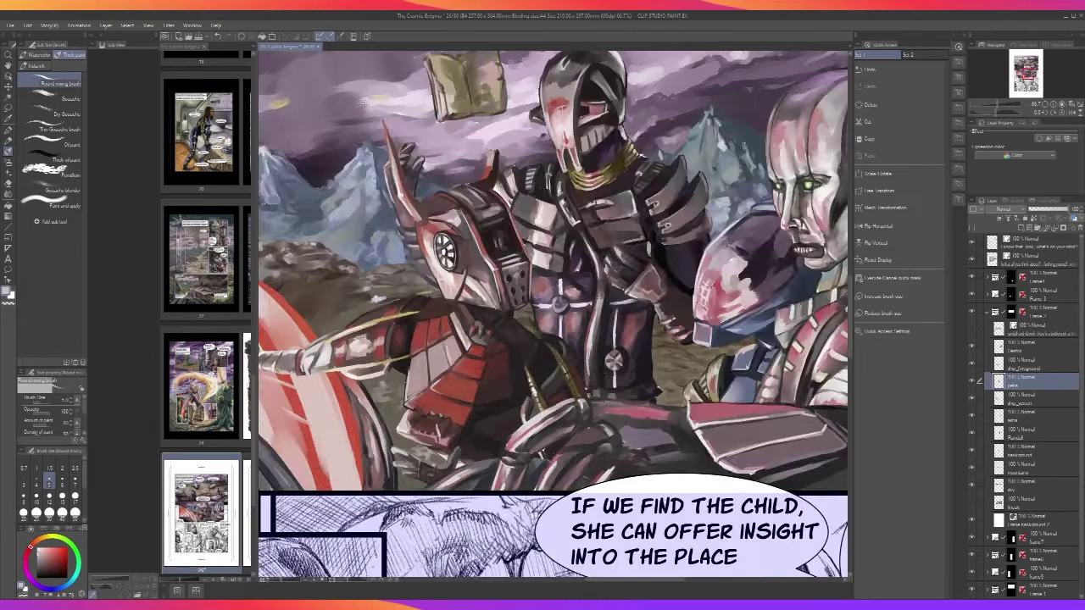
{"action": "left_click_drag", "start_coordinate": [324, 188], "coordinate": [463, 220]}
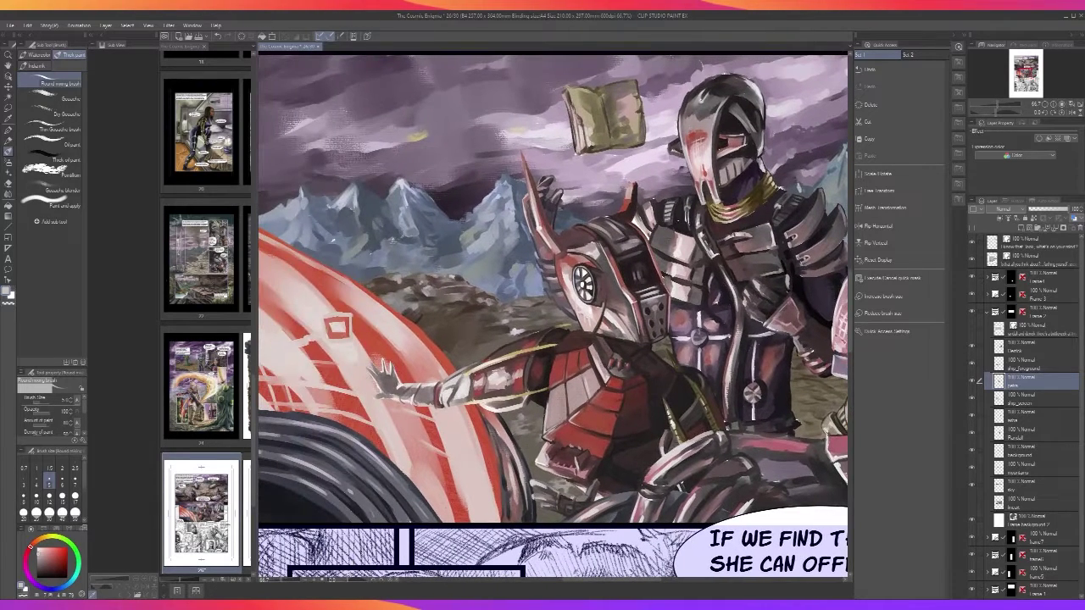
{"action": "scroll", "coordinate": [669, 533], "scroll_direction": "up", "scroll_amount": 1}
{"action": "left_click_drag", "start_coordinate": [427, 300], "coordinate": [560, 418]}
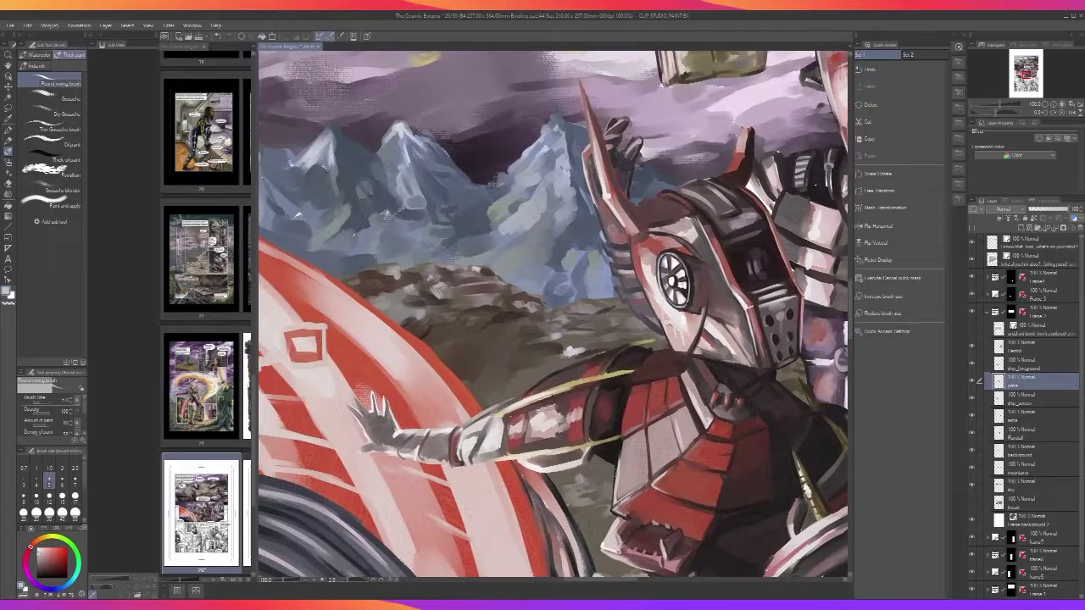
{"action": "scroll", "coordinate": [561, 417], "scroll_direction": "up", "scroll_amount": 1}
{"action": "left_click", "coordinate": [589, 425], "text": "alt"}
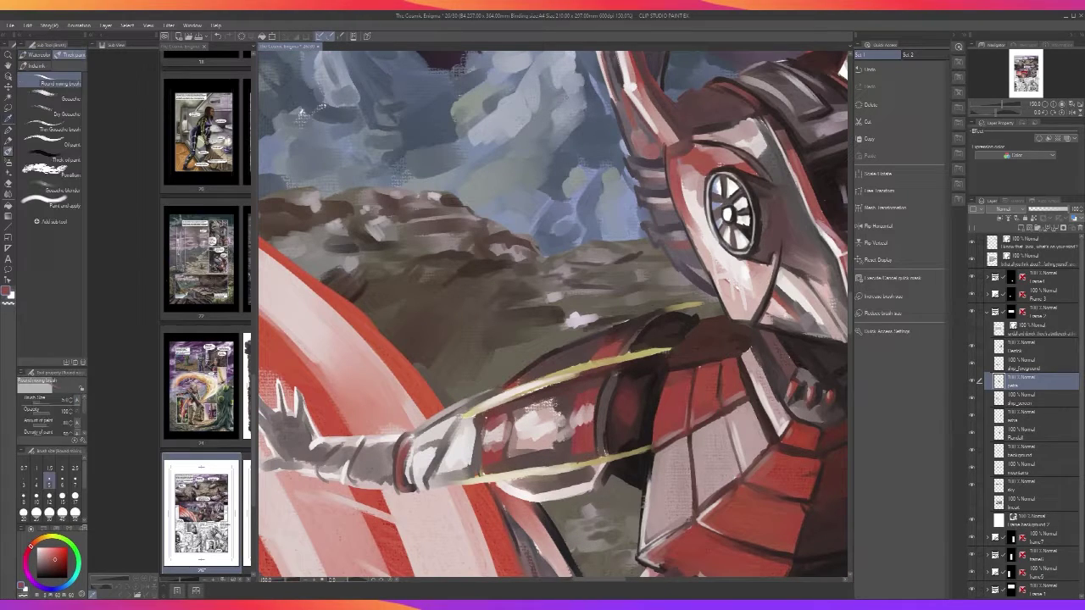
{"action": "left_click", "coordinate": [10, 193]}
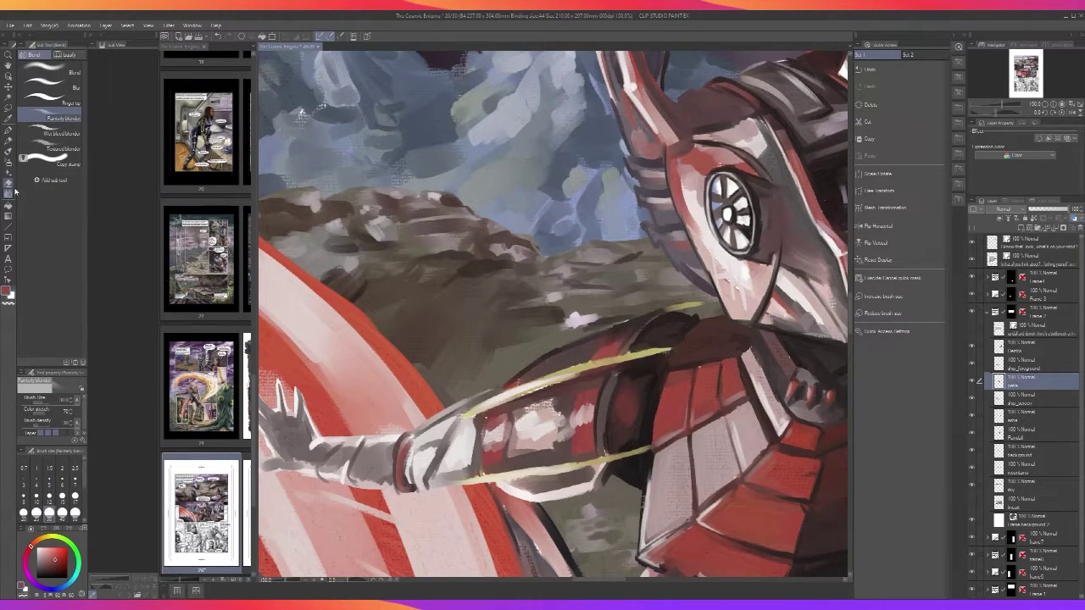
{"action": "key", "text": "["}
{"action": "key", "text": "["}
{"action": "key", "text": "["}
{"action": "mouse_move", "coordinate": [582, 427]}
{"action": "left_mouse_down"}
{"action": "mouse_move", "coordinate": [591, 399]}
{"action": "mouse_move", "coordinate": [573, 424]}
{"action": "mouse_move", "coordinate": [580, 441]}
{"action": "mouse_move", "coordinate": [594, 397]}
{"action": "left_mouse_up"}
Soften the white highlight on the outstretched arm's armor into the surrounding red with the Painterly blender
{"action": "scroll", "coordinate": [598, 416], "scroll_direction": "down", "scroll_amount": 1}
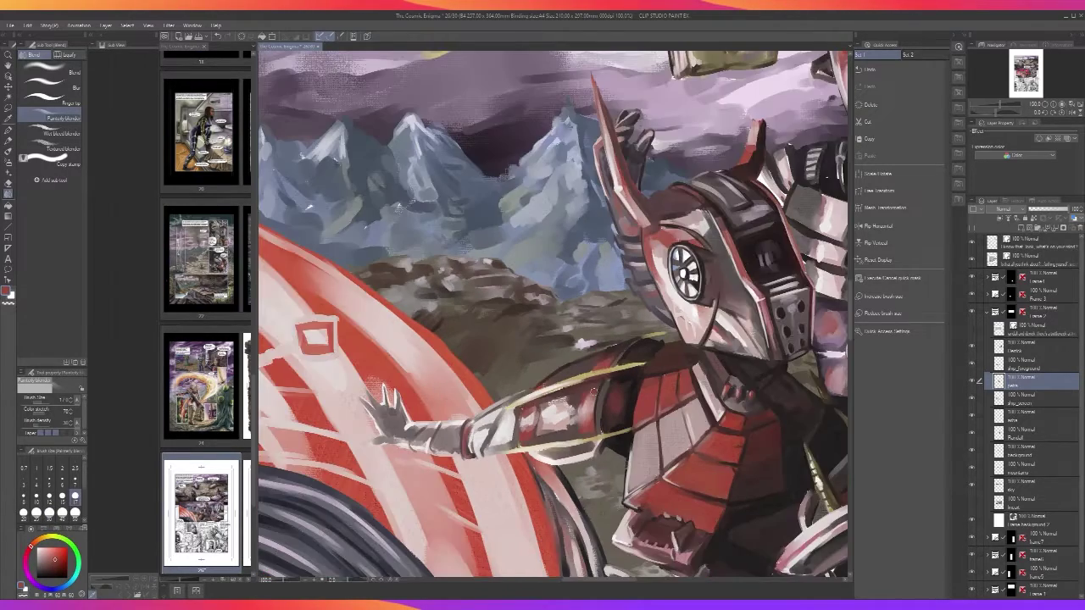
{"action": "scroll", "coordinate": [598, 416], "scroll_direction": "up", "scroll_amount": 1}
{"action": "left_click_drag", "start_coordinate": [560, 430], "coordinate": [548, 438]}
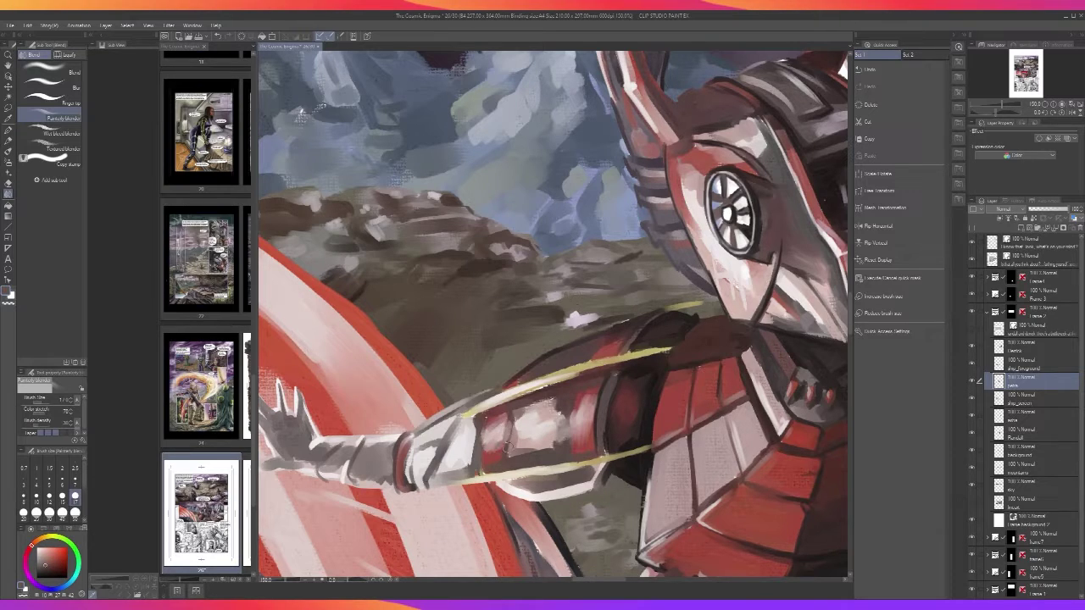
{"action": "scroll", "coordinate": [539, 443], "scroll_direction": "down", "scroll_amount": 5}
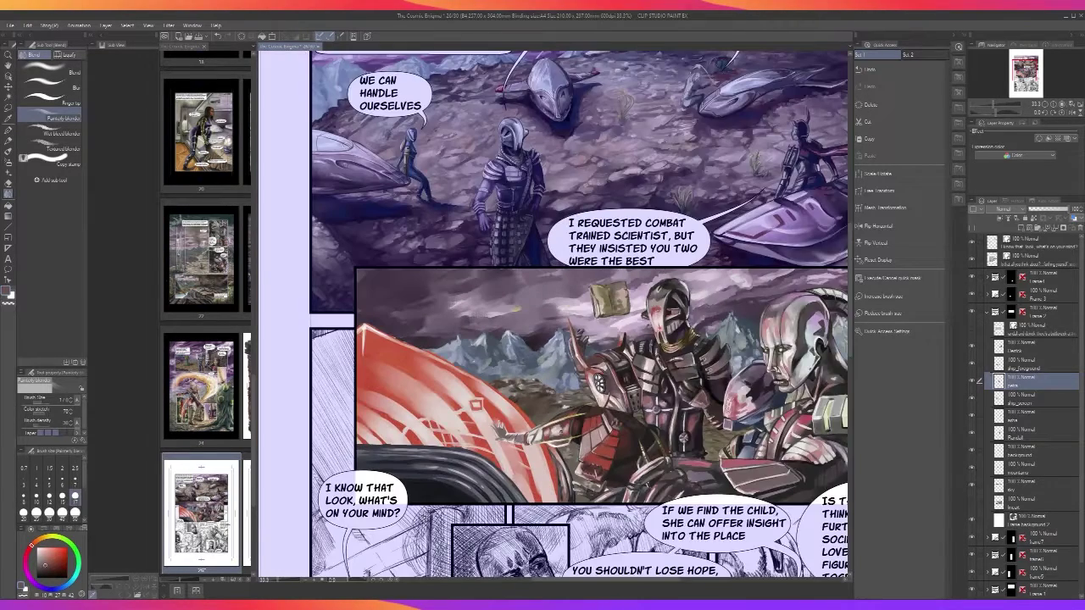
{"action": "scroll", "coordinate": [559, 434], "scroll_direction": "up", "scroll_amount": 1}
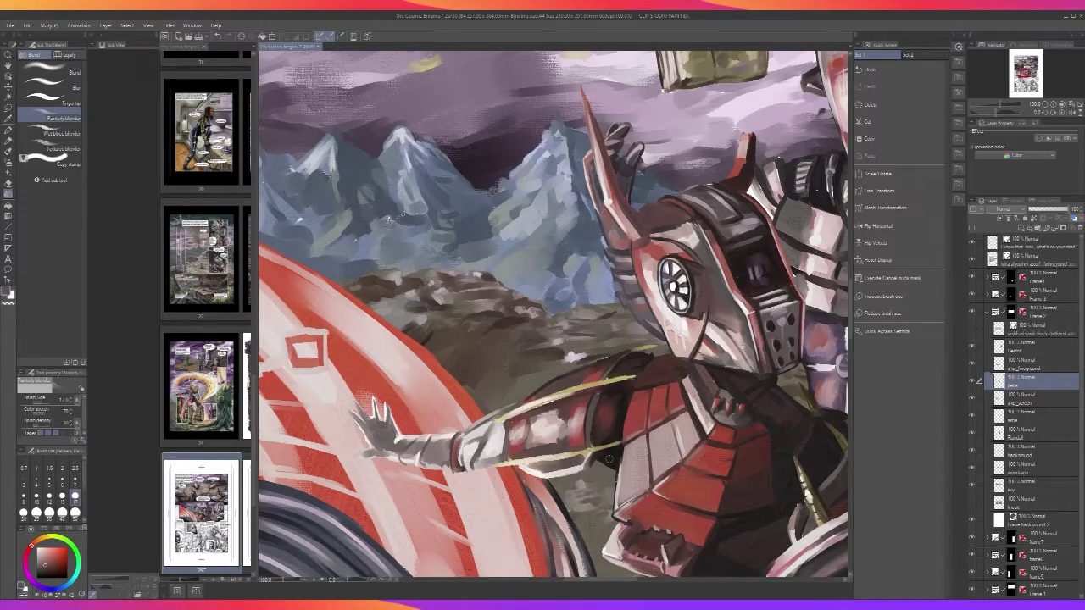
Sample a dark tone and outline the light trim under the outstretched arm with the Round mixing brush
{"action": "left_click", "coordinate": [572, 452], "text": "alt"}
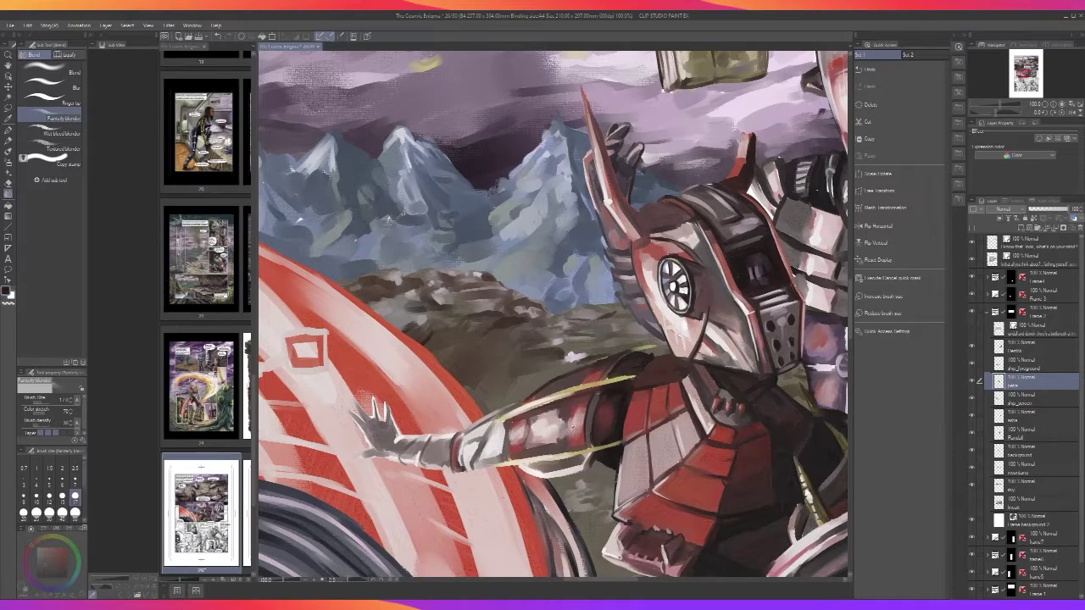
{"action": "left_click", "coordinate": [574, 432], "text": "alt"}
{"action": "key", "text": "b"}
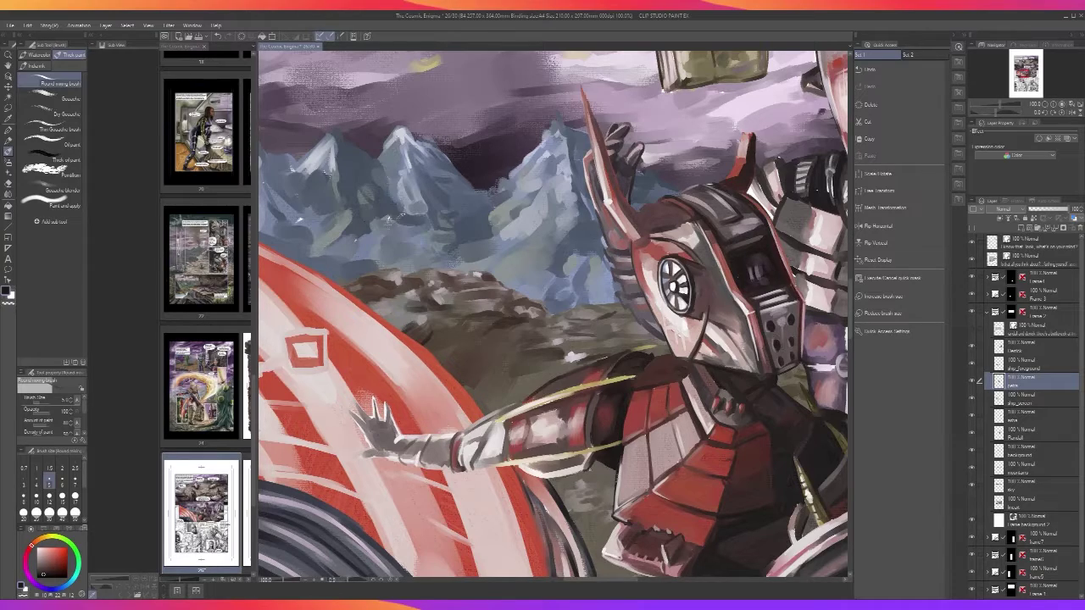
{"action": "left_click_drag", "start_coordinate": [554, 475], "coordinate": [581, 472]}
{"action": "scroll", "coordinate": [574, 447], "scroll_direction": "up", "scroll_amount": 1}
{"action": "scroll", "coordinate": [599, 423], "scroll_direction": "down", "scroll_amount": 1}
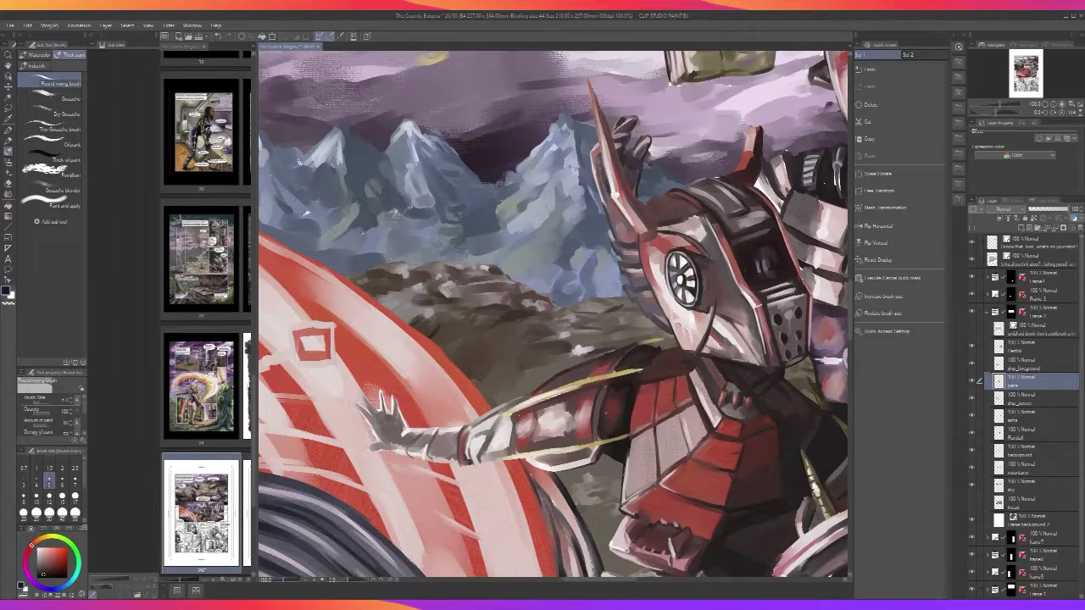
Lock the transparent pixels of the horned figure's layer and switch to the Soft airbrush
{"action": "left_click", "coordinate": [1033, 218]}
{"action": "scroll", "coordinate": [590, 458], "scroll_direction": "up", "scroll_amount": 2}
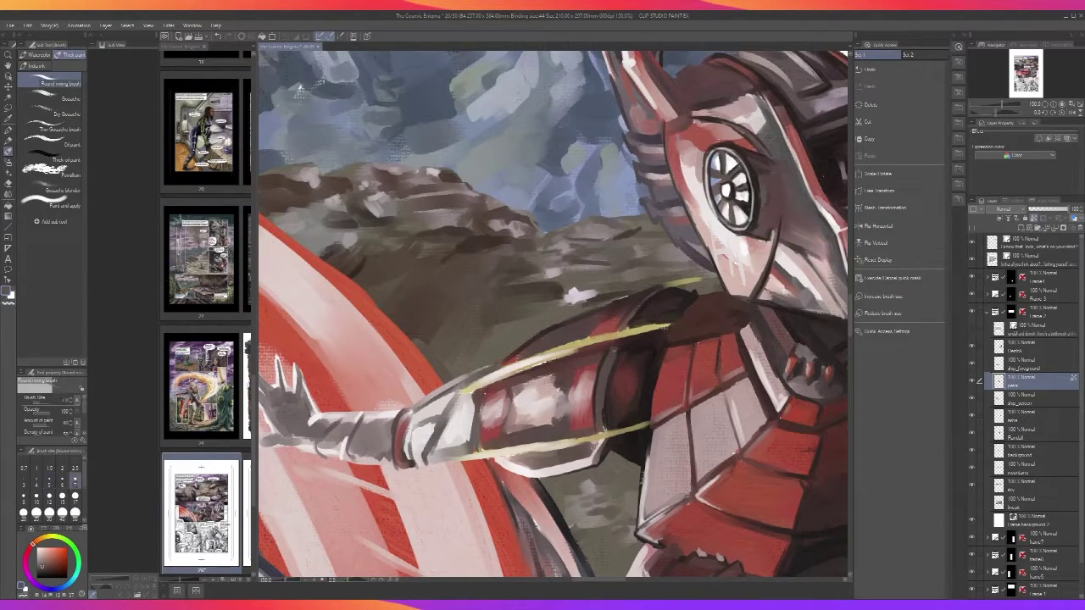
{"action": "key", "text": "bracketright"}
{"action": "key", "text": "bracketright"}
{"action": "key", "text": "bracketright"}
{"action": "key", "text": "bracketright"}
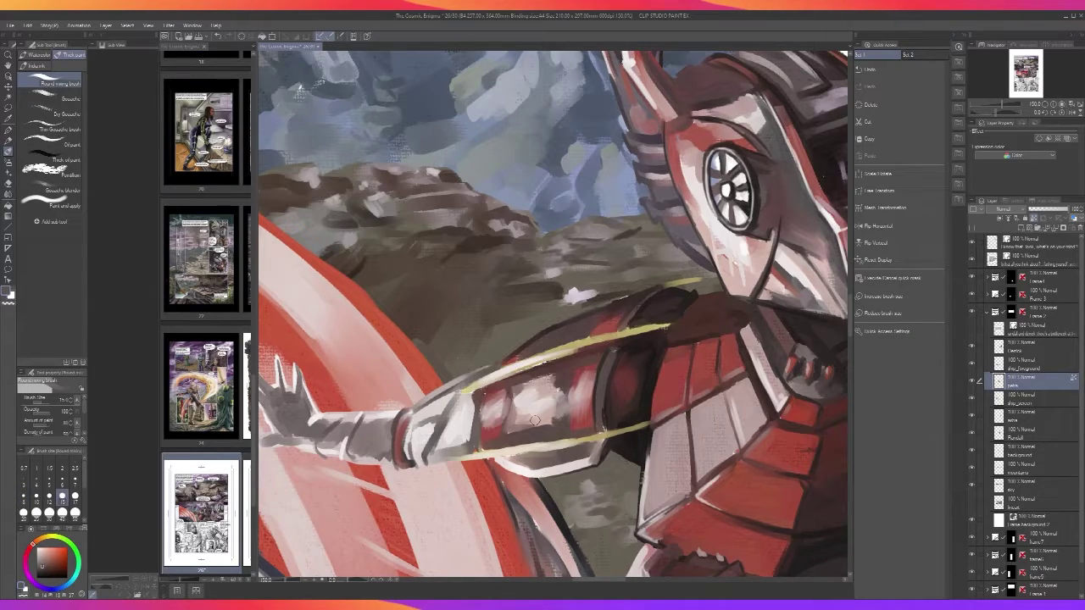
{"action": "key", "text": "b"}
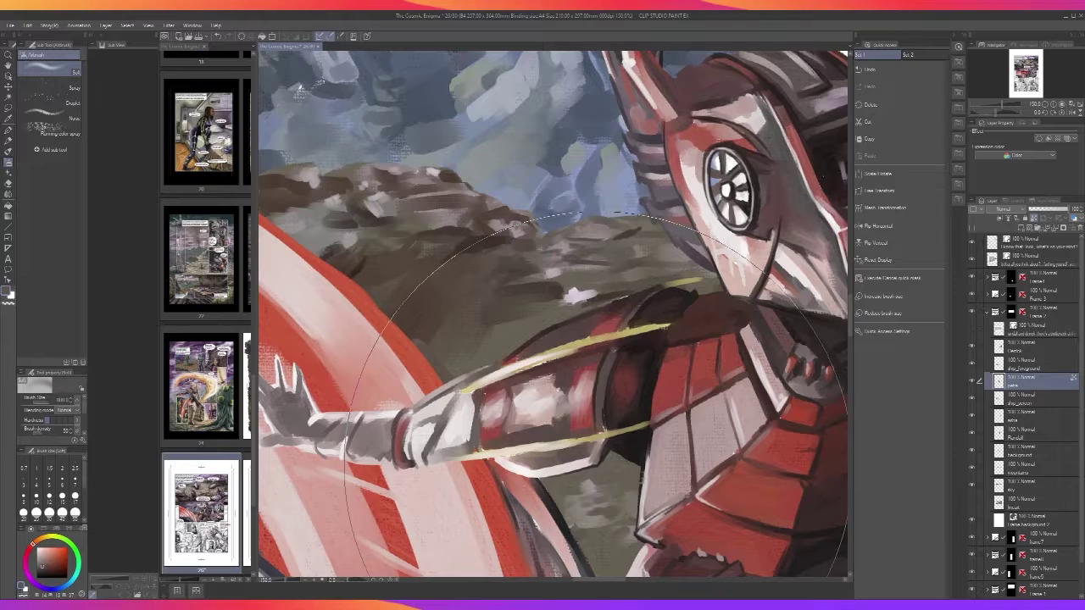
Shrink the Soft airbrush and shade the light trim under the outstretched arm, undoing the last two strokes
{"action": "key", "text": "bracketleft"}
{"action": "key", "text": "bracketleft"}
{"action": "key", "text": "bracketleft"}
{"action": "key", "text": "bracketleft"}
{"action": "key", "text": "bracketleft"}
{"action": "key", "text": "bracketleft"}
{"action": "key", "text": "bracketleft"}
{"action": "key", "text": "bracketleft"}
{"action": "key", "text": "bracketleft"}
{"action": "key", "text": "bracketleft"}
{"action": "key", "text": "bracketleft"}
{"action": "key", "text": "bracketleft"}
{"action": "key", "text": "bracketleft"}
{"action": "key", "text": "bracketleft"}
{"action": "key", "text": "bracketleft"}
{"action": "mouse_move", "coordinate": [597, 458]}
{"action": "left_mouse_down"}
{"action": "mouse_move", "coordinate": [535, 478]}
{"action": "mouse_move", "coordinate": [591, 458]}
{"action": "left_mouse_up"}
{"action": "left_click_drag", "start_coordinate": [490, 458], "coordinate": [510, 458]}
{"action": "mouse_move", "coordinate": [503, 457]}
{"action": "left_mouse_down"}
{"action": "mouse_move", "coordinate": [523, 471]}
{"action": "mouse_move", "coordinate": [494, 457]}
{"action": "left_mouse_up"}
{"action": "key", "text": "ctrl+z"}
{"action": "key", "text": "ctrl+z"}
Reduce the airbrush size further and shade the lower edge of the arm's light trim in a darker gray
{"action": "key", "text": "bracketleft"}
{"action": "key", "text": "bracketleft"}
{"action": "key", "text": "bracketleft"}
{"action": "scroll", "coordinate": [521, 453], "scroll_direction": "down", "scroll_amount": 2}
{"action": "scroll", "coordinate": [522, 452], "scroll_direction": "down", "scroll_amount": 1}
{"action": "scroll", "coordinate": [522, 452], "scroll_direction": "up", "scroll_amount": 3}
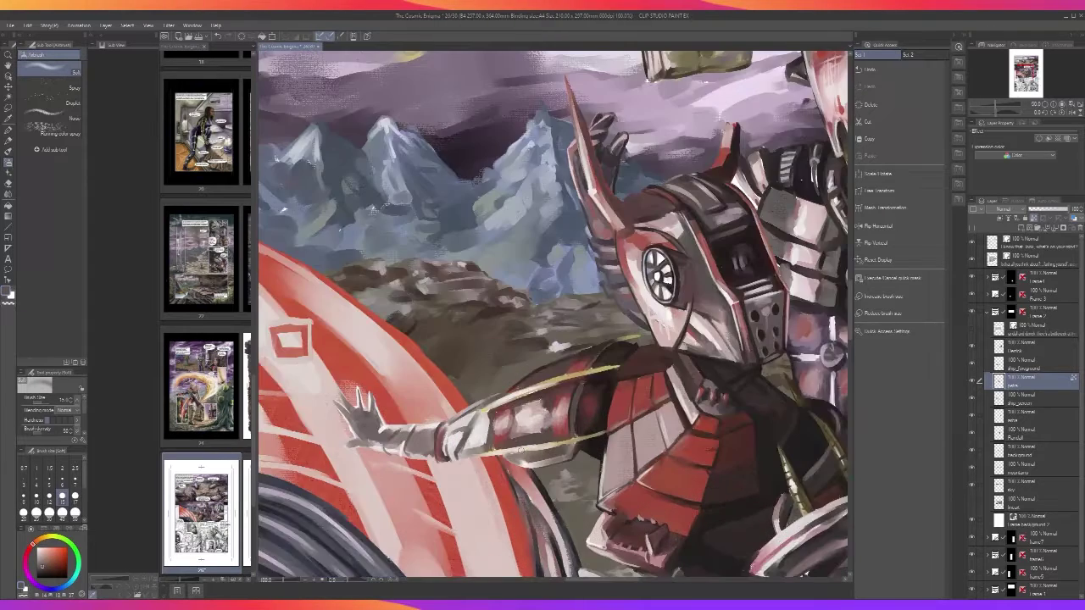
{"action": "key", "text": "bracketleft"}
{"action": "key", "text": "bracketleft"}
{"action": "key", "text": "bracketleft"}
{"action": "mouse_move", "coordinate": [528, 475]}
{"action": "left_mouse_down"}
{"action": "mouse_move", "coordinate": [569, 471]}
{"action": "mouse_move", "coordinate": [531, 473]}
{"action": "left_mouse_up"}
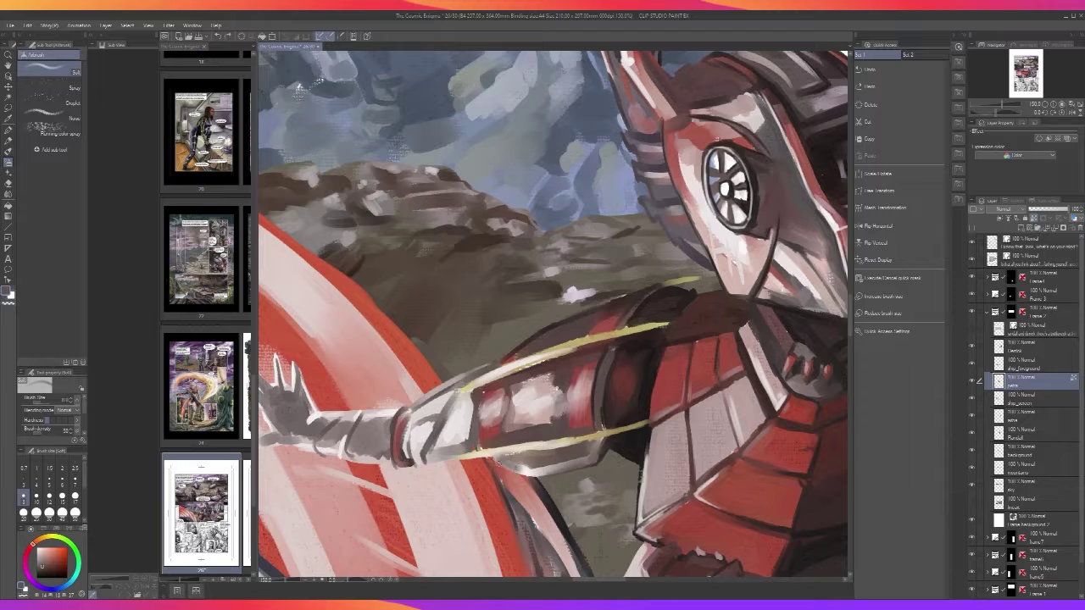
{"action": "scroll", "coordinate": [496, 459], "scroll_direction": "down", "scroll_amount": 2}
{"action": "scroll", "coordinate": [487, 437], "scroll_direction": "down", "scroll_amount": 2}
{"action": "scroll", "coordinate": [487, 438], "scroll_direction": "up", "scroll_amount": 3}
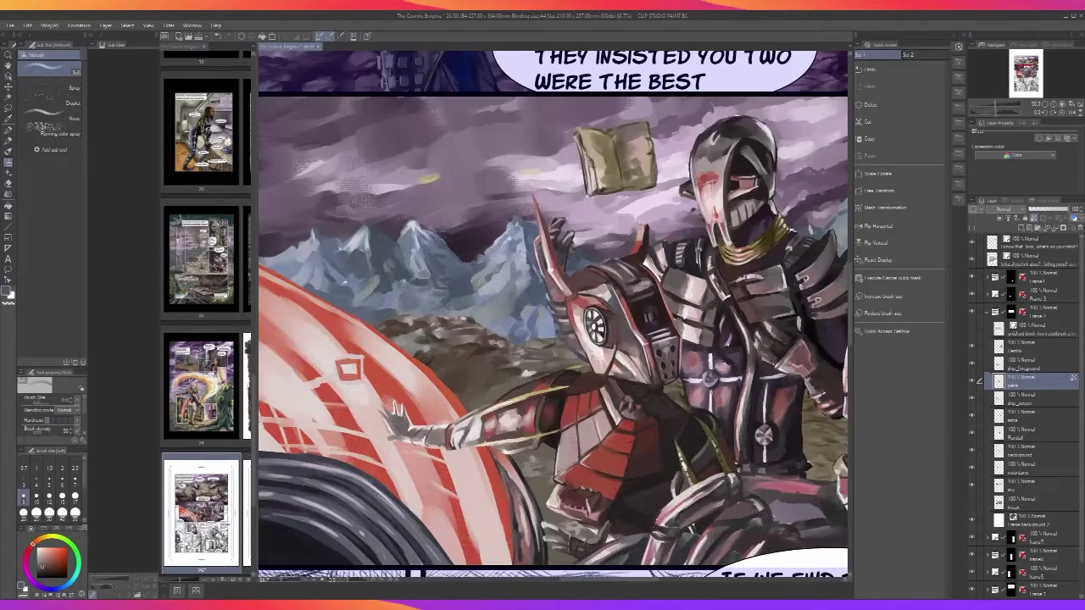
{"action": "key", "text": "alt"}
{"action": "left_click", "coordinate": [531, 469]}
{"action": "key", "text": "b"}
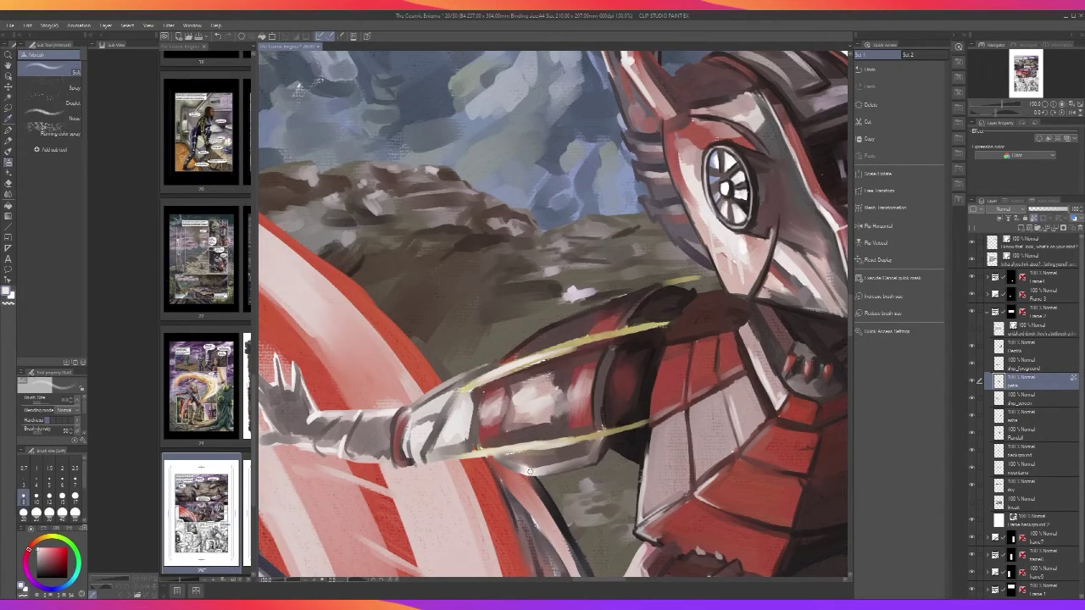
{"action": "key", "text": "b"}
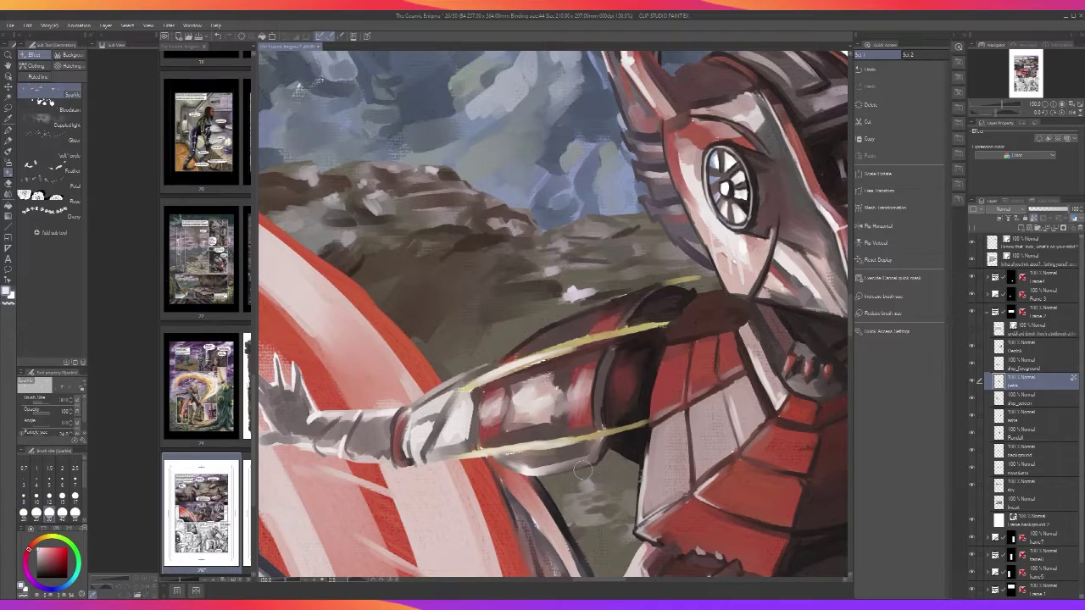
Sample a dark tone beside the upper arm and paint a seam across the red arm armor with the Round mixing brush
{"action": "key", "text": "i"}
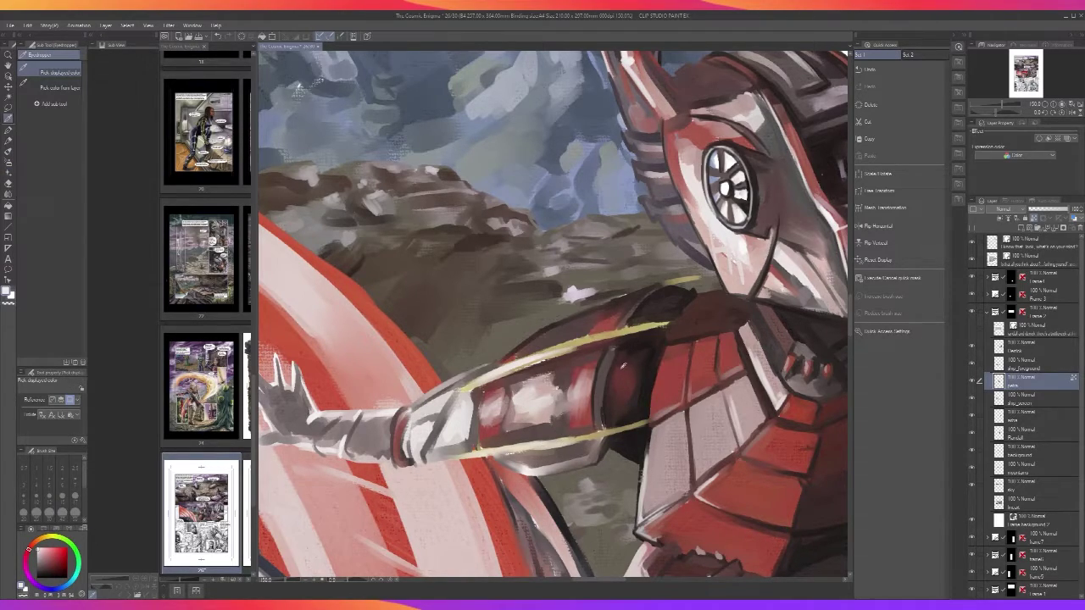
{"action": "left_click", "coordinate": [623, 366]}
{"action": "key", "text": "b"}
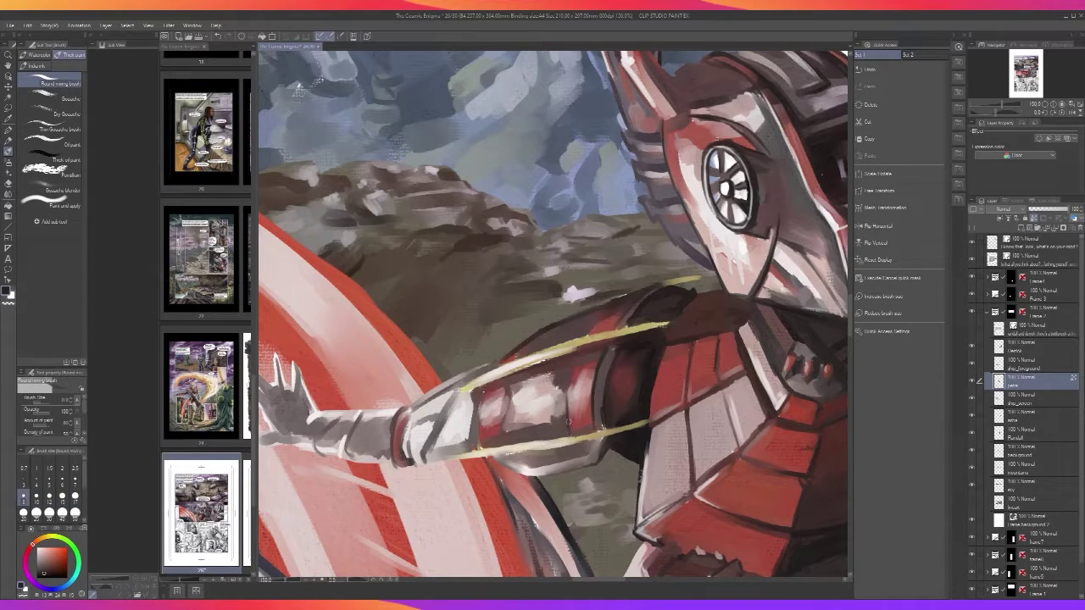
{"action": "left_click_drag", "start_coordinate": [504, 443], "coordinate": [508, 385]}
{"action": "scroll", "coordinate": [512, 366], "scroll_direction": "down", "scroll_amount": 4}
{"action": "scroll", "coordinate": [513, 373], "scroll_direction": "down", "scroll_amount": 1}
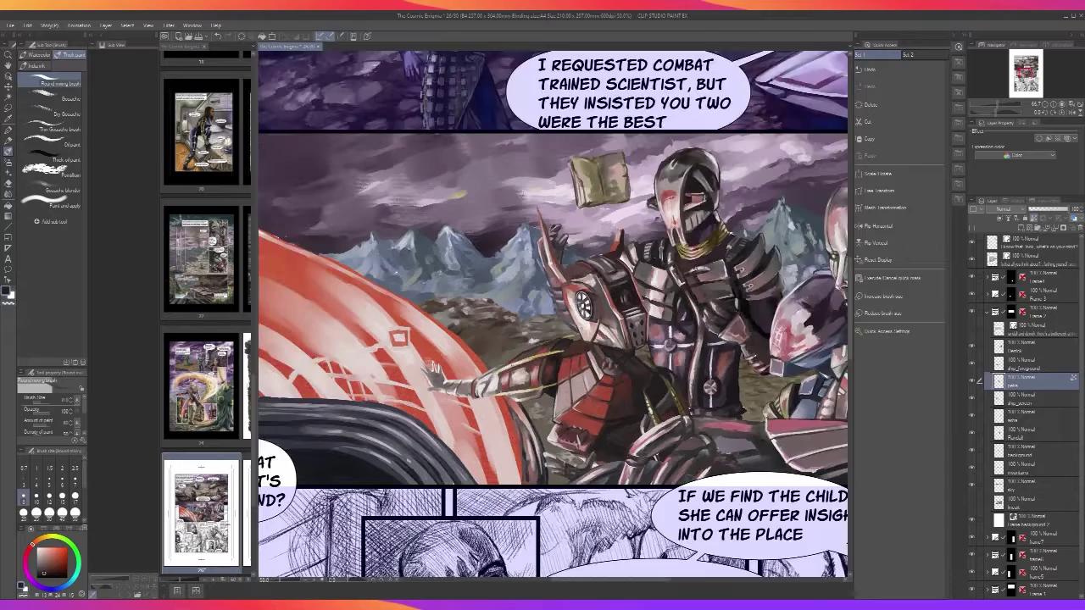
Darken the seam where the light forearm plate meets the red arm armor with the Round mixing brush
{"action": "scroll", "coordinate": [513, 373], "scroll_direction": "up", "scroll_amount": 1}
{"action": "scroll", "coordinate": [512, 373], "scroll_direction": "up", "scroll_amount": 1}
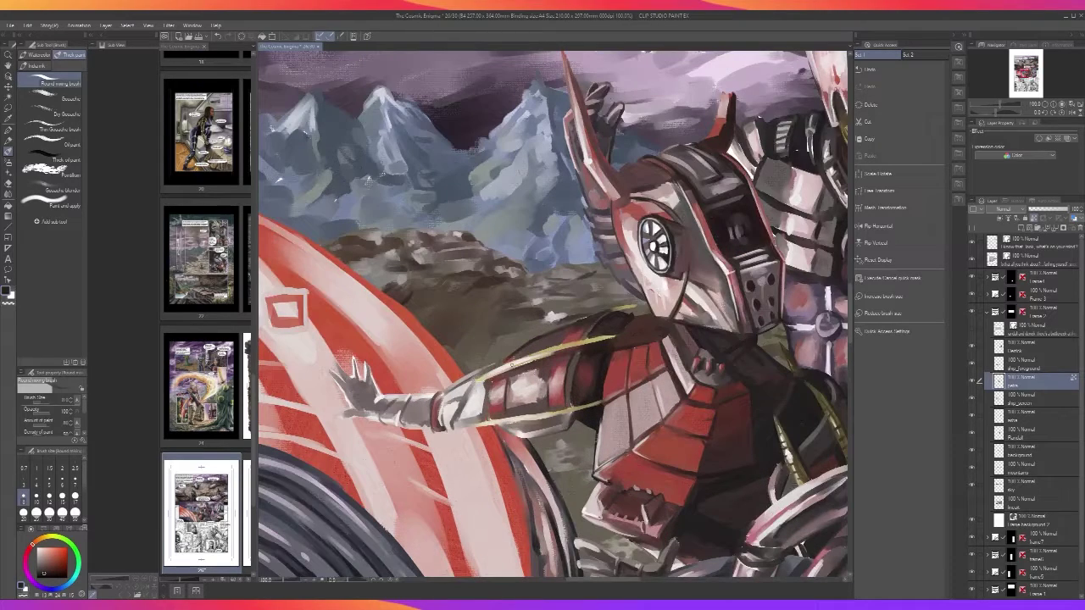
{"action": "scroll", "coordinate": [512, 365], "scroll_direction": "up", "scroll_amount": 2}
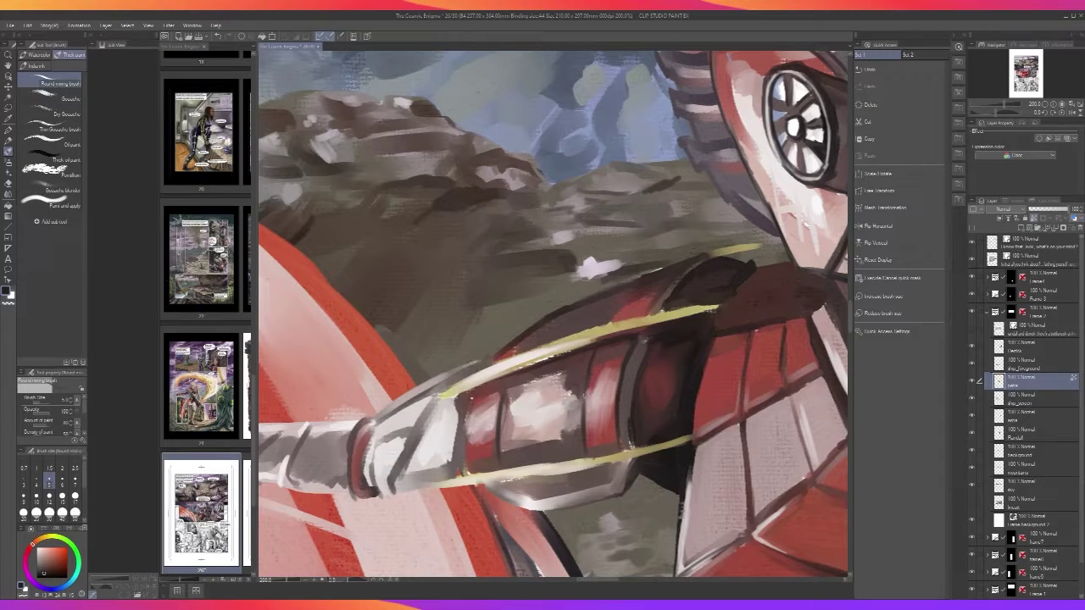
{"action": "left_click_drag", "start_coordinate": [468, 477], "coordinate": [461, 421]}
{"action": "scroll", "coordinate": [464, 437], "scroll_direction": "down", "scroll_amount": 4}
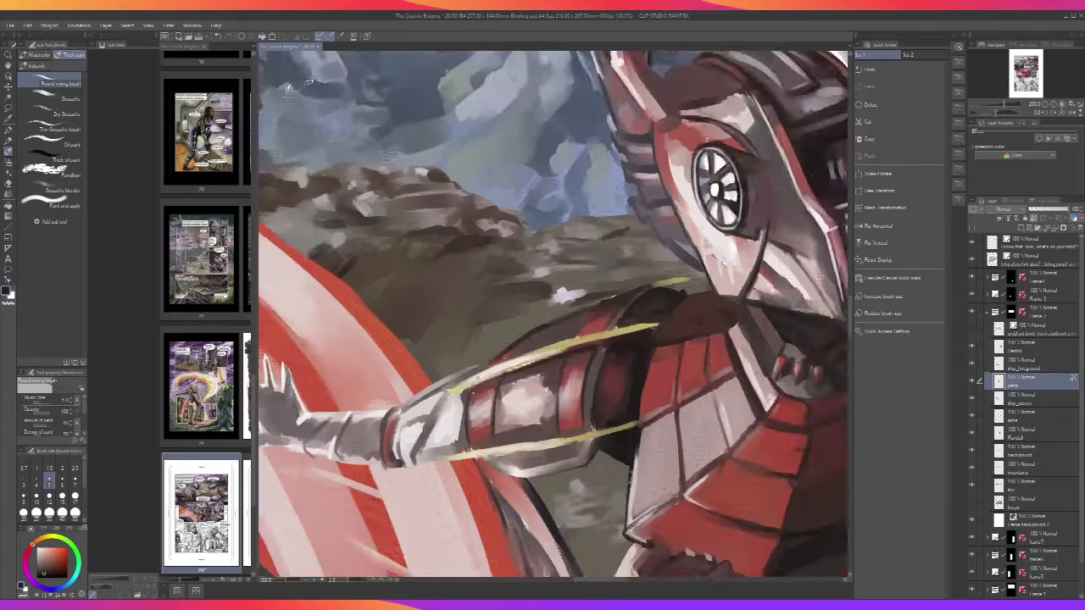
Examine the painted middle panel against the surrounding panels and the overall comic page
{"action": "scroll", "coordinate": [476, 383], "scroll_direction": "down", "scroll_amount": 1}
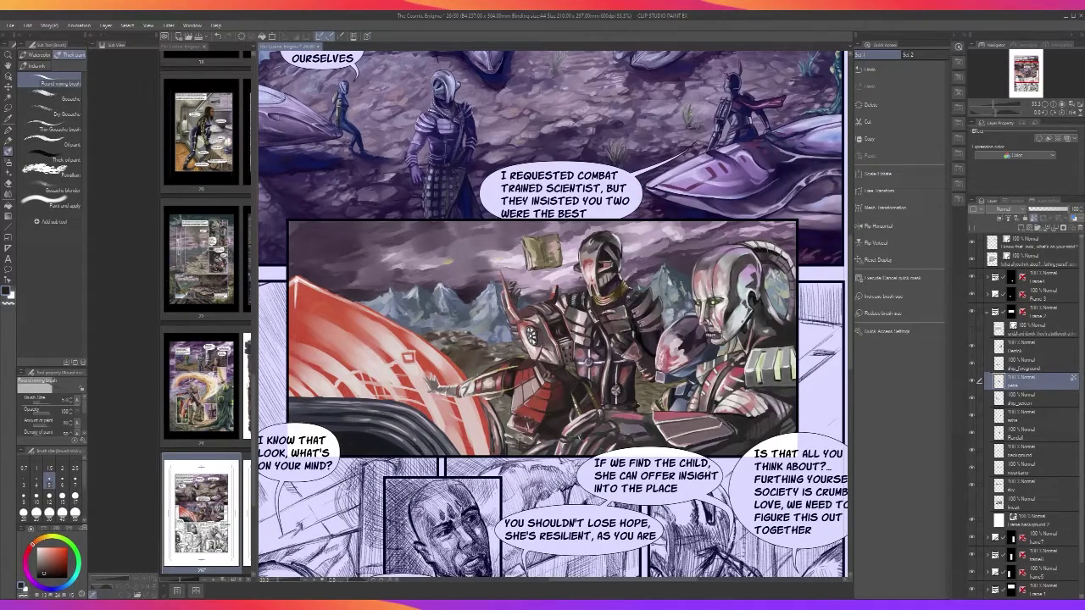
{"action": "scroll", "coordinate": [476, 383], "scroll_direction": "down", "scroll_amount": 1}
{"action": "scroll", "coordinate": [476, 383], "scroll_direction": "up", "scroll_amount": 2}
{"action": "scroll", "coordinate": [476, 383], "scroll_direction": "down", "scroll_amount": 1}
{"action": "scroll", "coordinate": [552, 314], "scroll_direction": "up", "scroll_amount": 5}
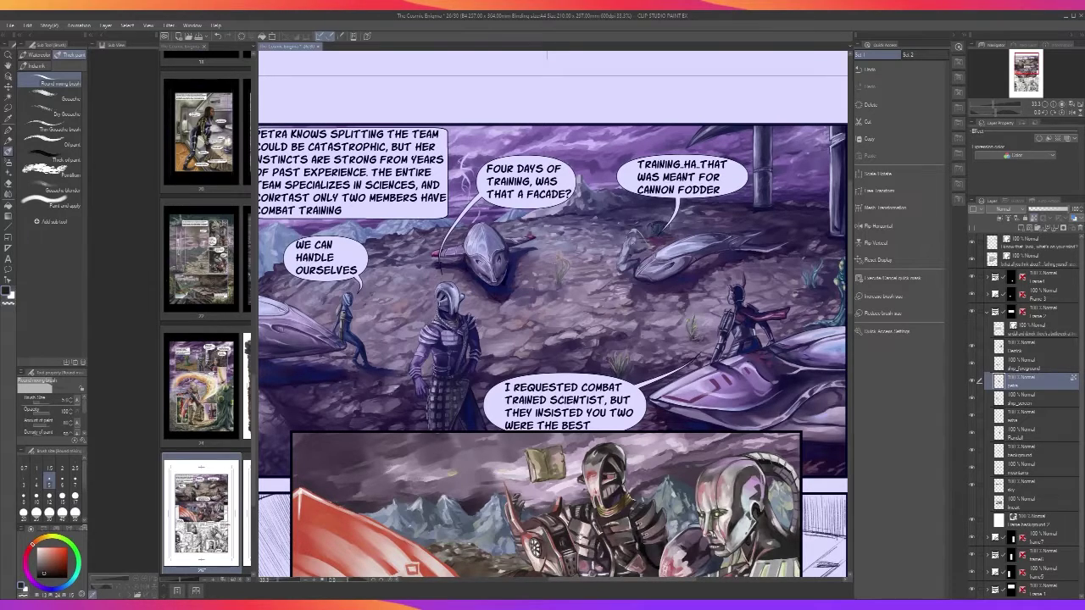
{"action": "left_click_drag", "start_coordinate": [583, 517], "coordinate": [645, 429]}
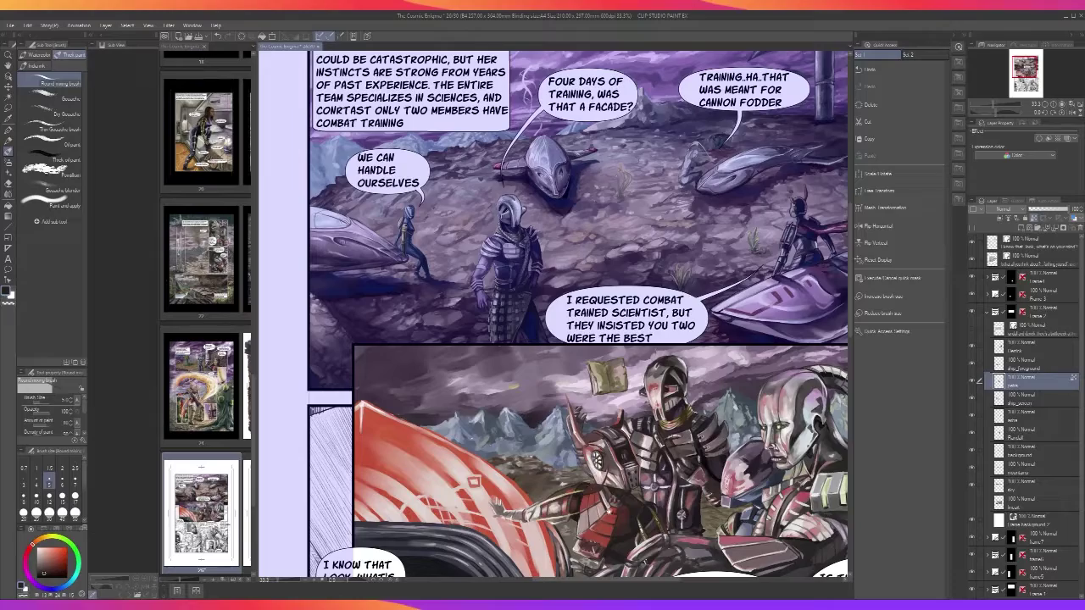
{"action": "left_click_drag", "start_coordinate": [610, 512], "coordinate": [665, 348]}
{"action": "scroll", "coordinate": [536, 386], "scroll_direction": "up", "scroll_amount": 1}
{"action": "scroll", "coordinate": [537, 384], "scroll_direction": "down", "scroll_amount": 1}
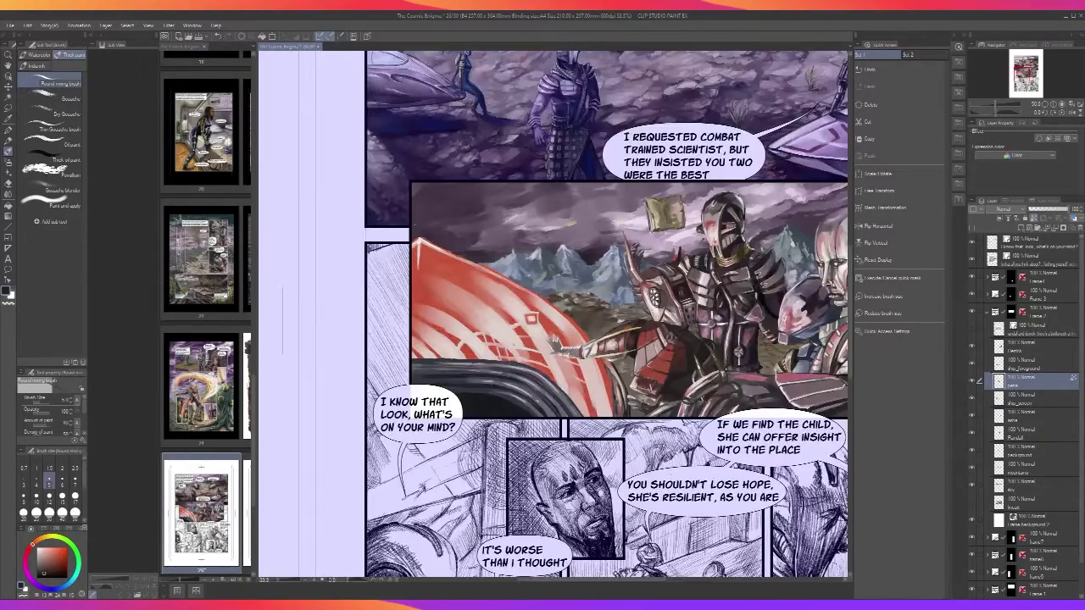
{"action": "left_click_drag", "start_coordinate": [537, 385], "coordinate": [455, 484]}
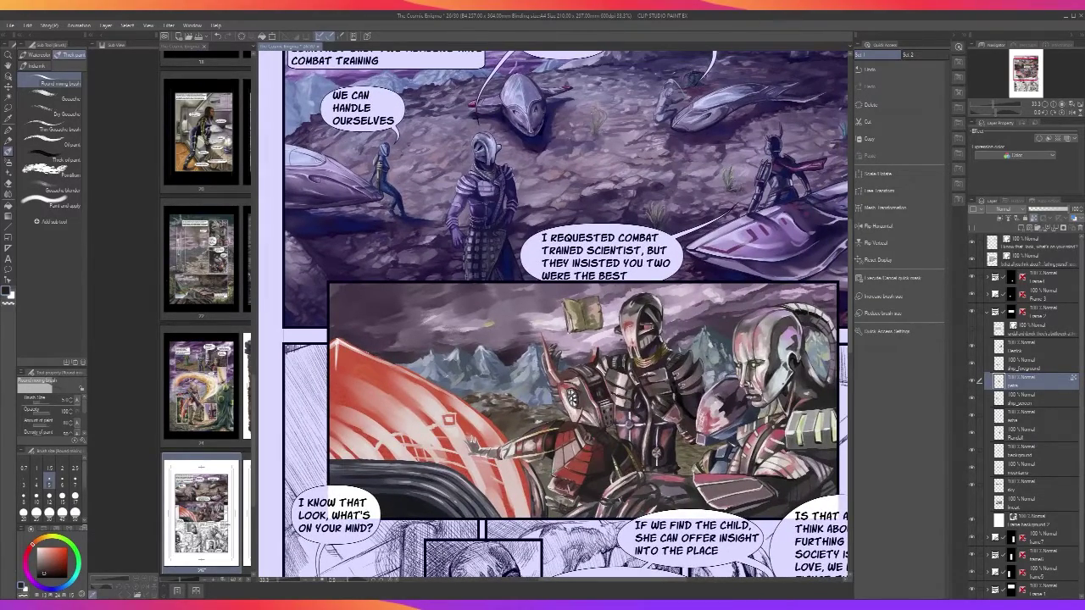
{"action": "scroll", "coordinate": [573, 561], "scroll_direction": "down", "scroll_amount": 1}
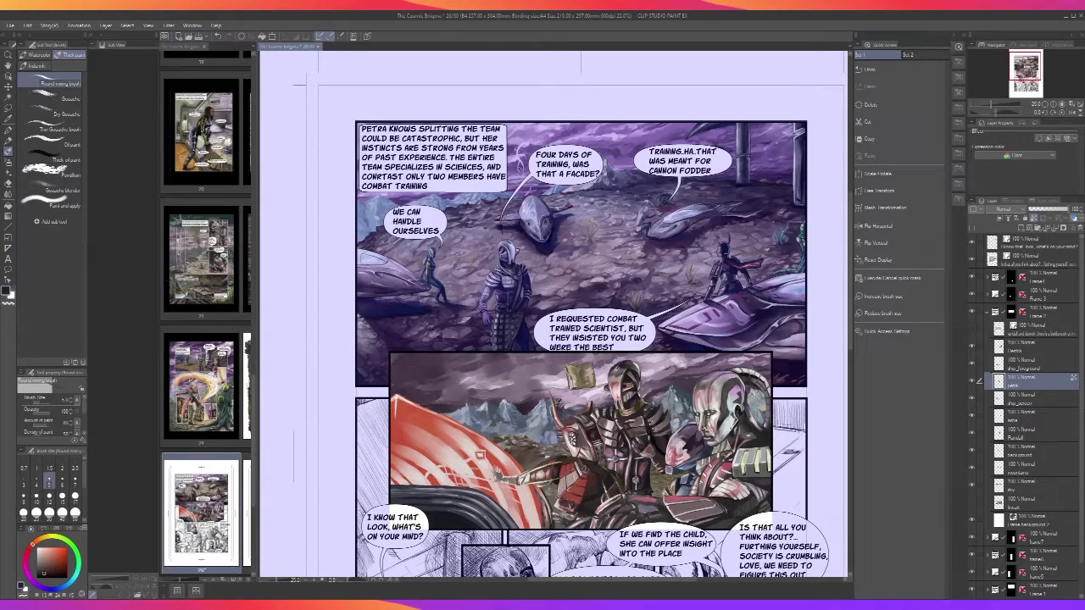
{"action": "scroll", "coordinate": [510, 486], "scroll_direction": "up", "scroll_amount": 1}
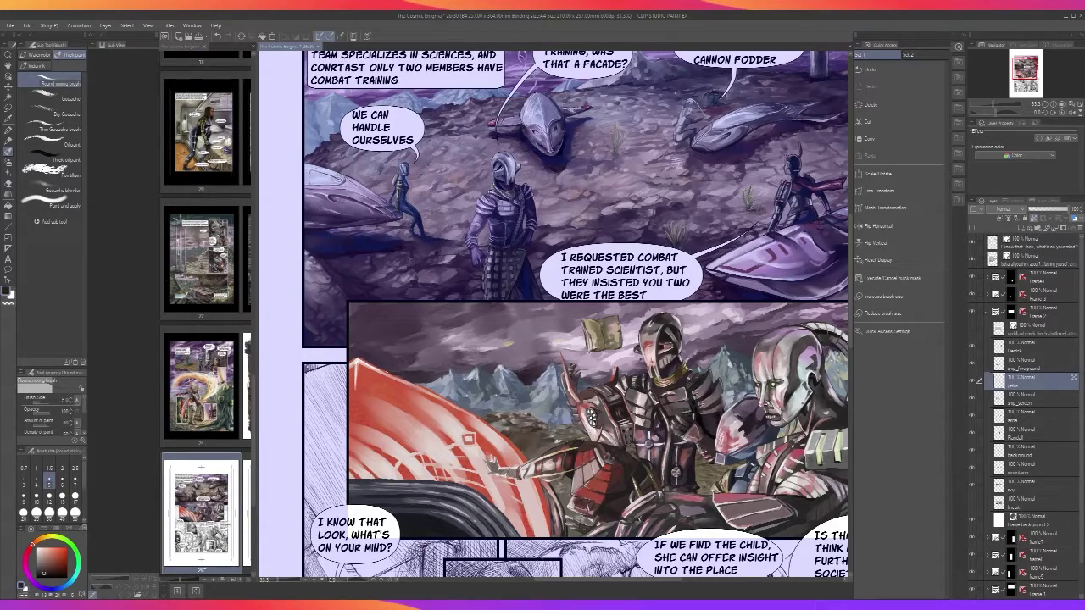
{"action": "scroll", "coordinate": [537, 556], "scroll_direction": "down", "scroll_amount": 2}
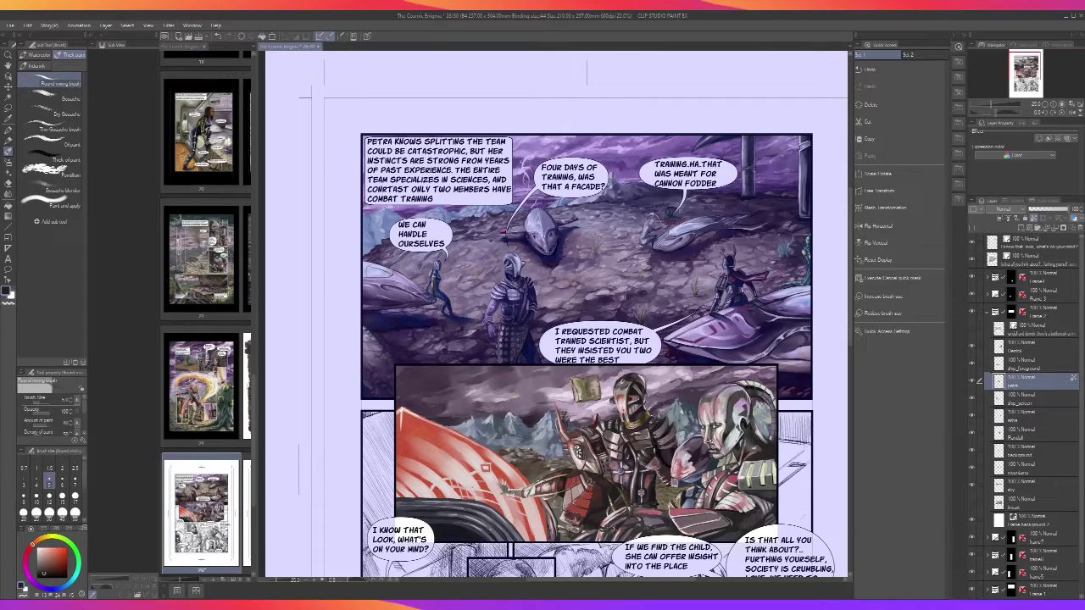
Enlarge the Round mixing brush and darken the horned figure's shoulder and upper arm around the upper yellow trim
{"action": "scroll", "coordinate": [545, 473], "scroll_direction": "up", "scroll_amount": 5}
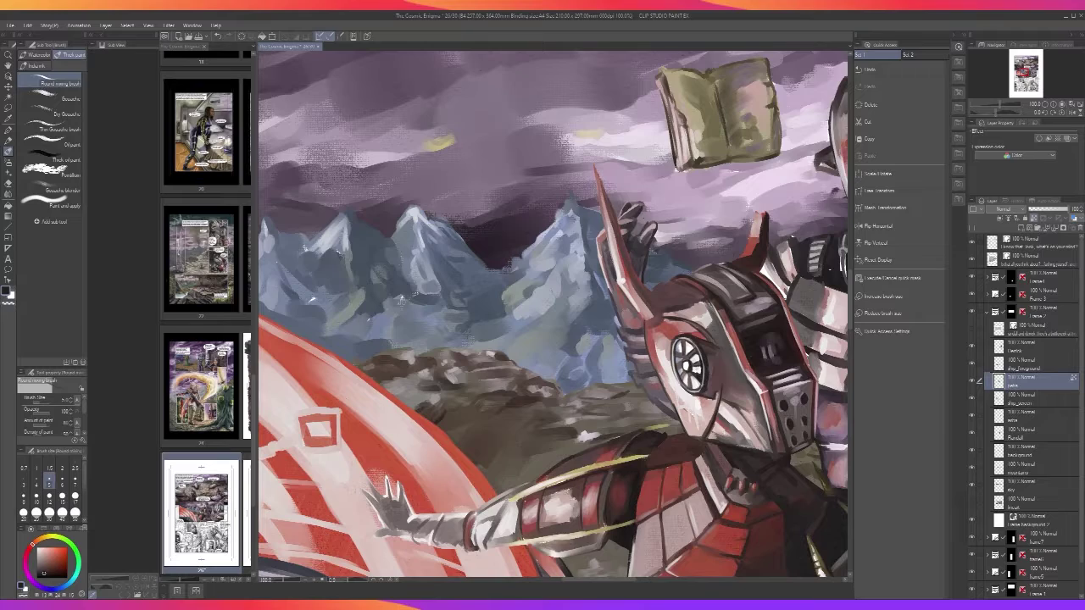
{"action": "key", "text": "bracketright"}
{"action": "key", "text": "bracketright"}
{"action": "key", "text": "bracketright"}
{"action": "key", "text": "bracketright"}
{"action": "key", "text": "bracketright"}
{"action": "key", "text": "bracketright"}
{"action": "left_click_drag", "start_coordinate": [599, 467], "coordinate": [624, 458]}
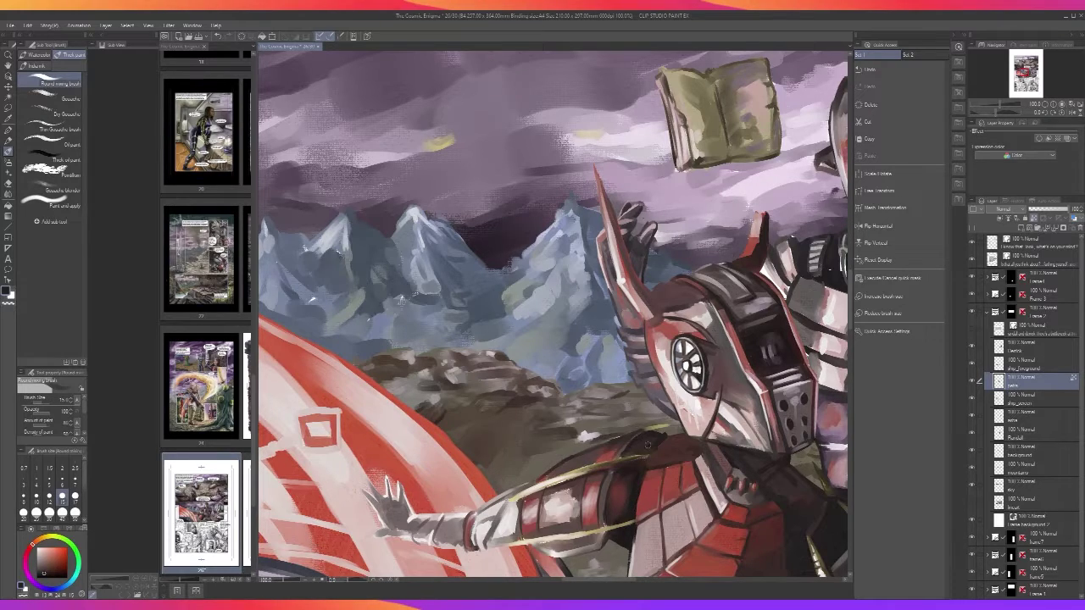
{"action": "scroll", "coordinate": [648, 446], "scroll_direction": "down", "scroll_amount": 2}
{"action": "scroll", "coordinate": [648, 446], "scroll_direction": "up", "scroll_amount": 2}
{"action": "scroll", "coordinate": [667, 484], "scroll_direction": "down", "scroll_amount": 5}
{"action": "scroll", "coordinate": [668, 483], "scroll_direction": "up", "scroll_amount": 5}
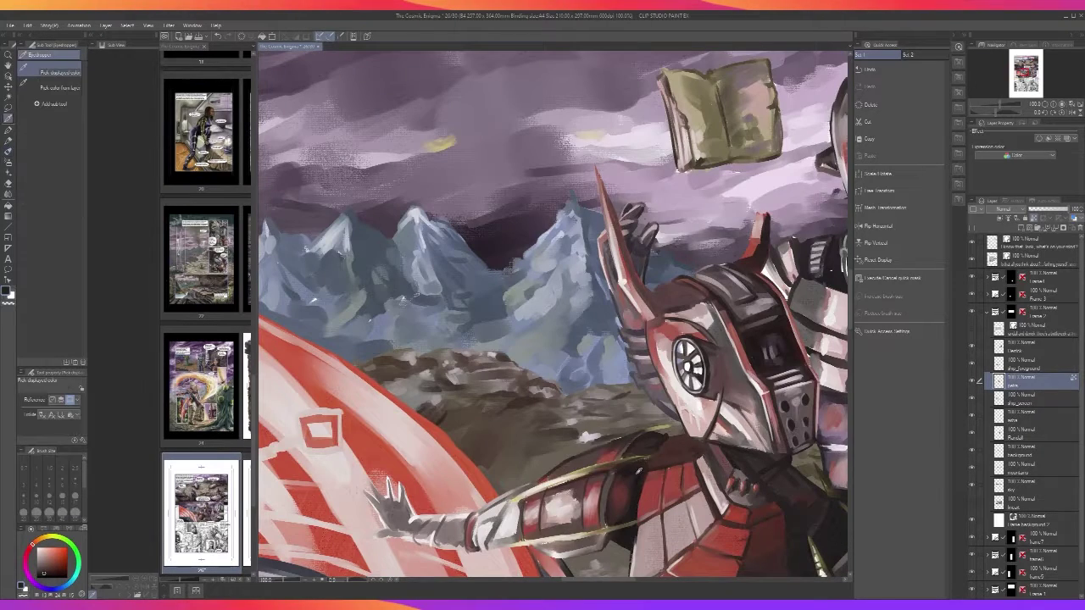
Reduce the brush size and refine the dark upper edge of the shoulder beside the helmet
{"action": "key", "text": "["}
{"action": "key", "text": "["}
{"action": "key", "text": "["}
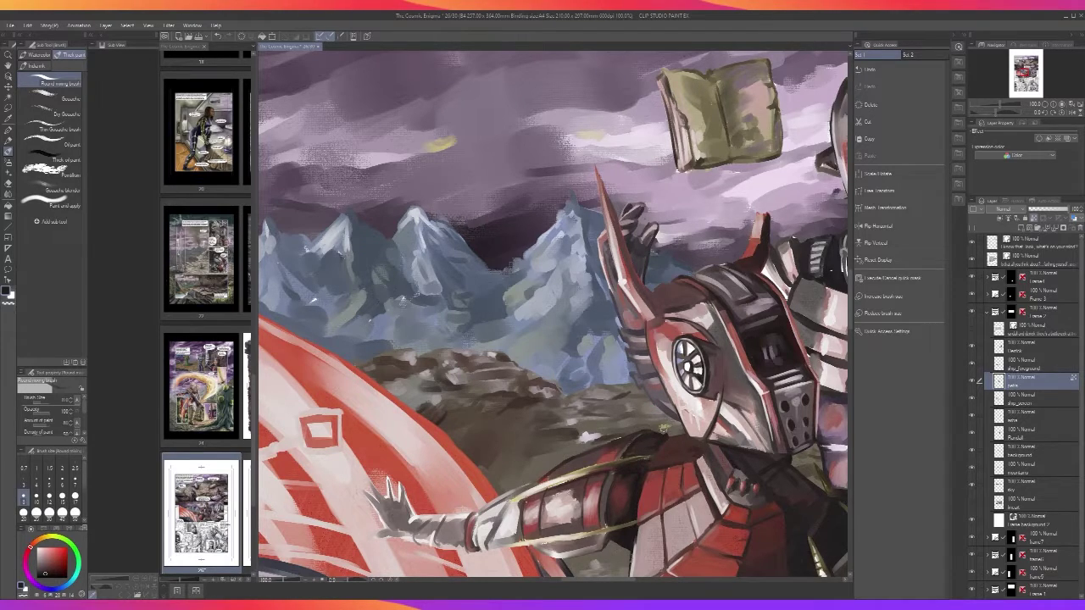
{"action": "scroll", "coordinate": [663, 428], "scroll_direction": "down", "scroll_amount": 1}
{"action": "left_click_drag", "start_coordinate": [737, 474], "coordinate": [680, 349]}
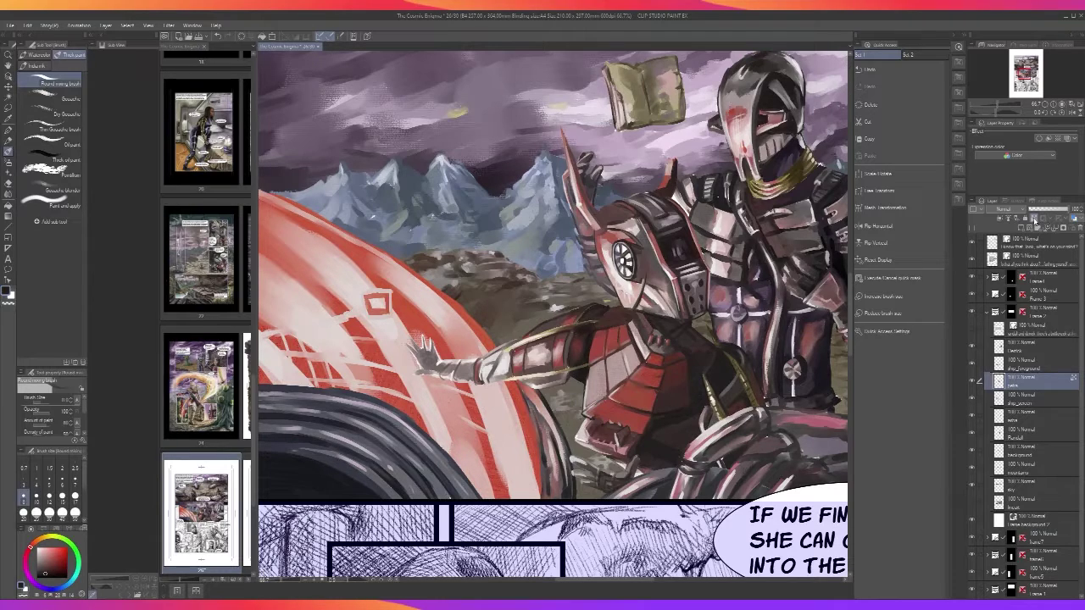
Sample the dark tone under the shoulder and adjust the brush size to touch up the shadow behind the elbow
{"action": "scroll", "coordinate": [557, 446], "scroll_direction": "up", "scroll_amount": 1}
{"action": "left_click_drag", "start_coordinate": [552, 436], "coordinate": [594, 562]}
{"action": "left_click", "coordinate": [636, 457], "text": "alt"}
{"action": "key", "text": "bracketleft"}
{"action": "key", "text": "bracketleft"}
{"action": "key", "text": "bracketleft"}
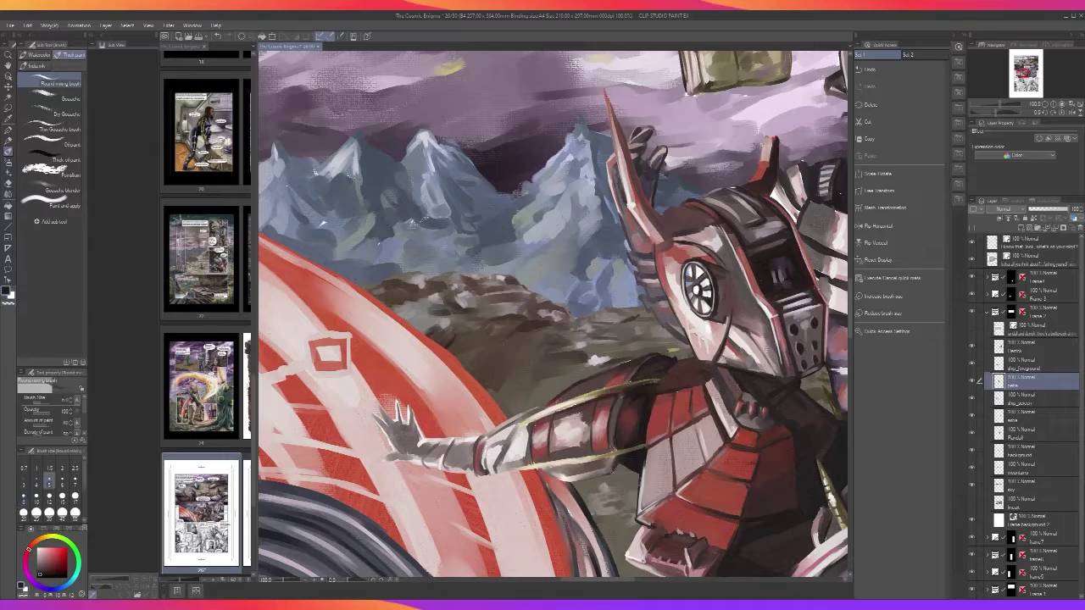
{"action": "key", "text": "bracketright"}
{"action": "key", "text": "bracketright"}
{"action": "key", "text": "bracketright"}
{"action": "key", "text": "bracketright"}
{"action": "key", "text": "bracketright"}
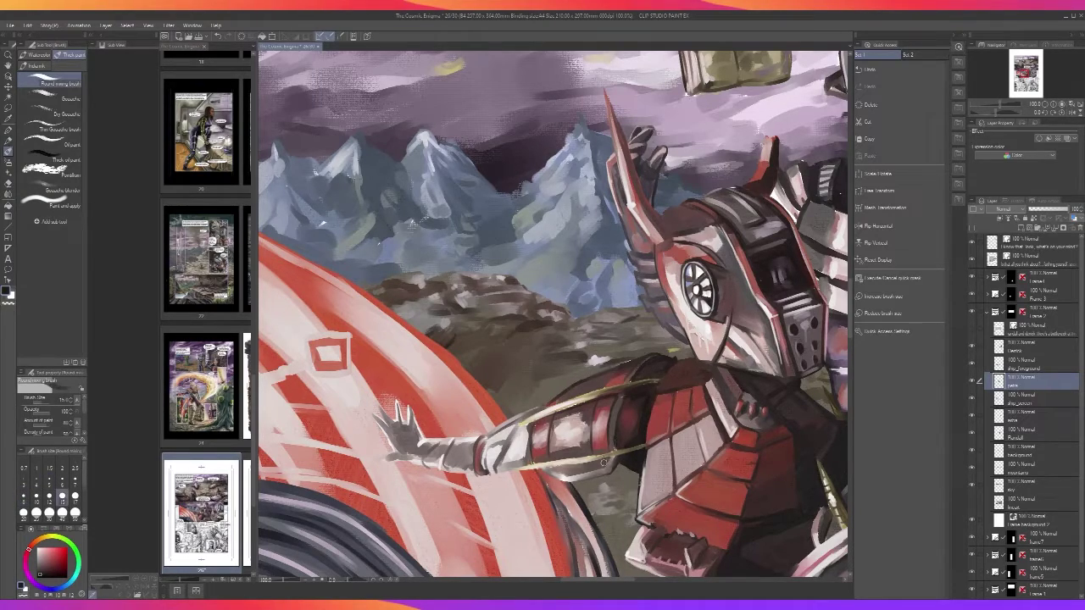
Shrink the brush and darken the outline of the trim under the outstretched arm
{"action": "key", "text": "bracketleft"}
{"action": "key", "text": "bracketleft"}
{"action": "key", "text": "bracketleft"}
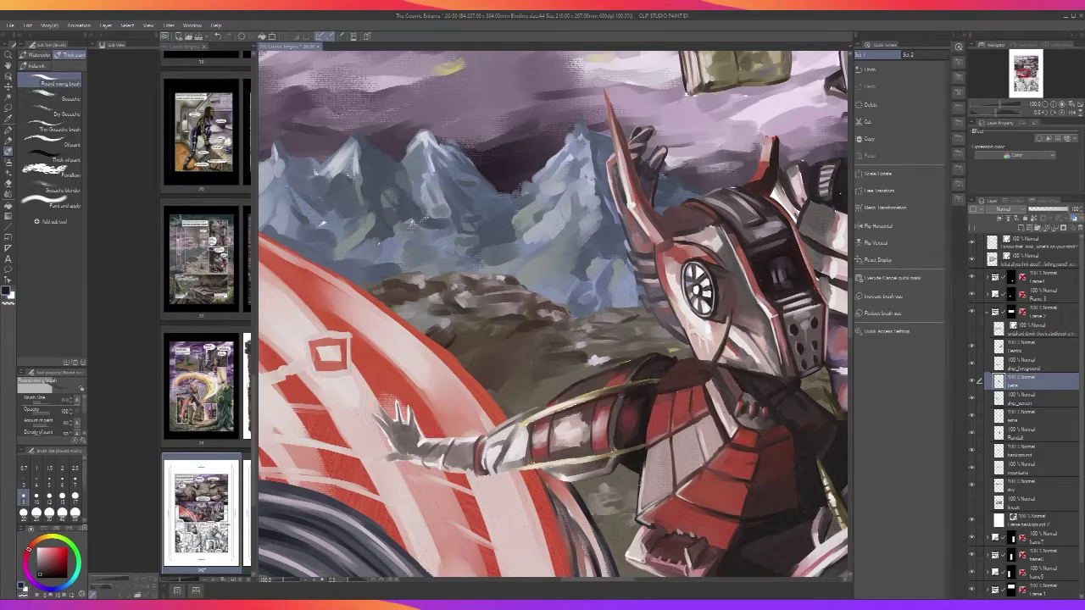
{"action": "scroll", "coordinate": [650, 449], "scroll_direction": "down", "scroll_amount": 3}
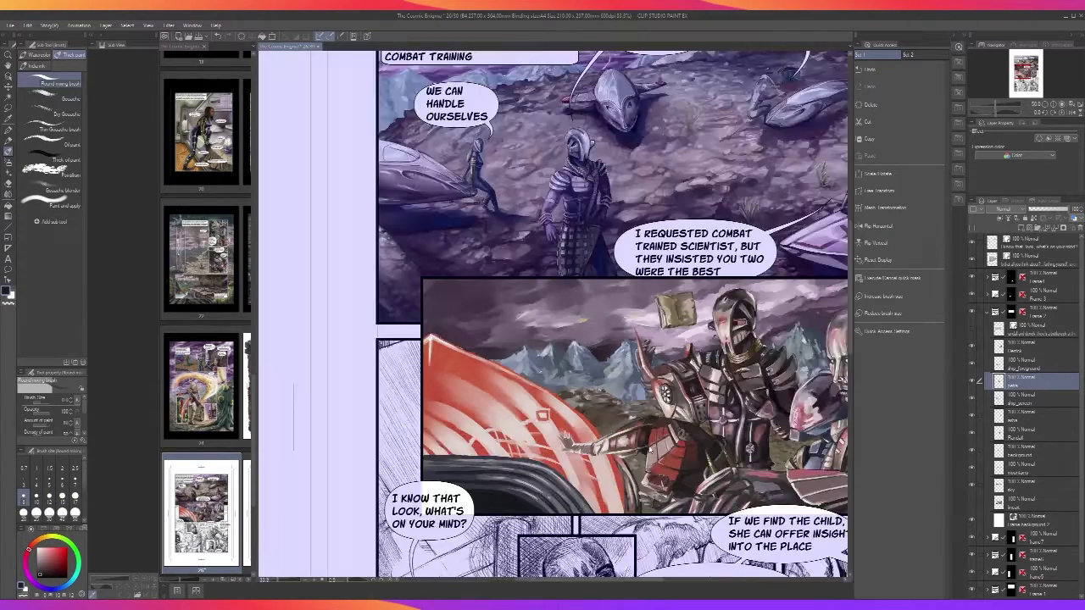
{"action": "scroll", "coordinate": [649, 447], "scroll_direction": "up", "scroll_amount": 4}
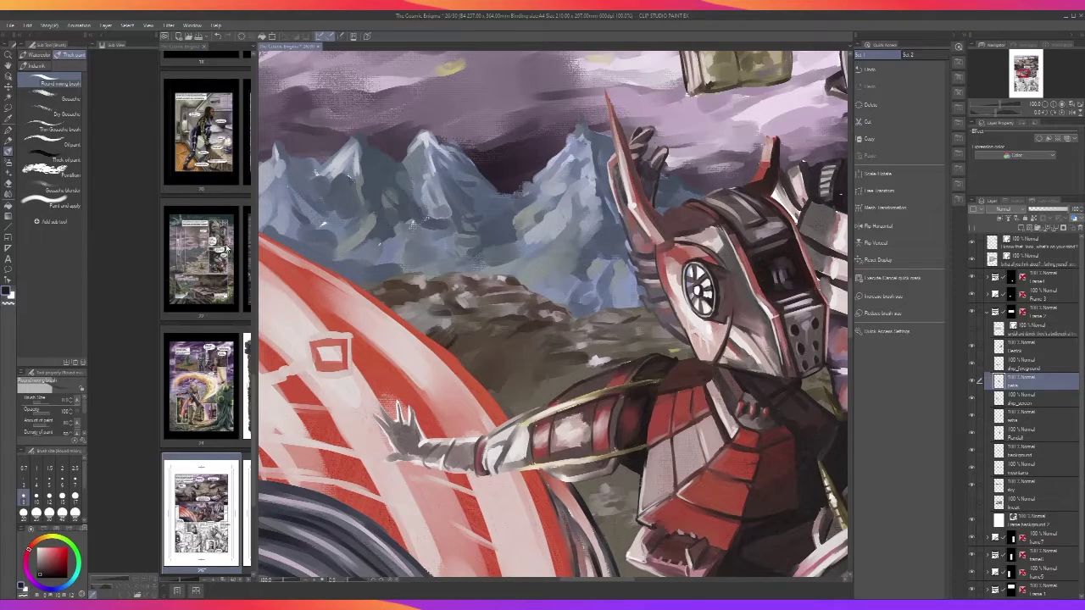
Switch to the Thick oil paint brush, sample the light tone under the arm and shrink the brush
{"action": "left_click", "coordinate": [51, 159]}
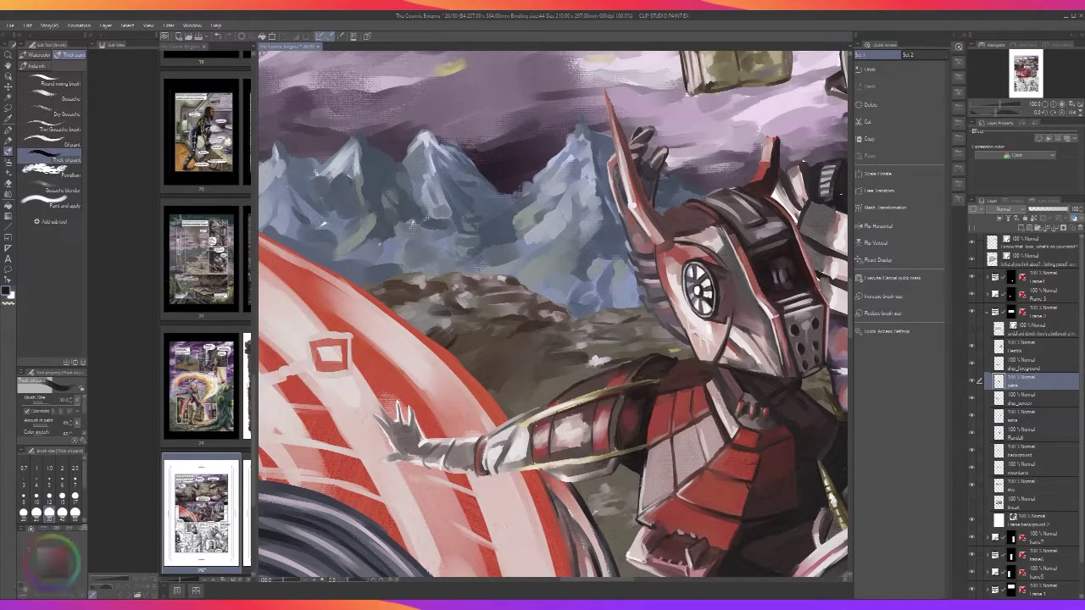
{"action": "left_click", "coordinate": [577, 477], "text": "alt"}
{"action": "key", "text": "bracketleft"}
{"action": "key", "text": "bracketleft"}
{"action": "key", "text": "bracketleft"}
{"action": "key", "text": "bracketleft"}
{"action": "key", "text": "bracketleft"}
{"action": "key", "text": "bracketleft"}
{"action": "key", "text": "bracketleft"}
{"action": "key", "text": "bracketleft"}
{"action": "key", "text": "bracketleft"}
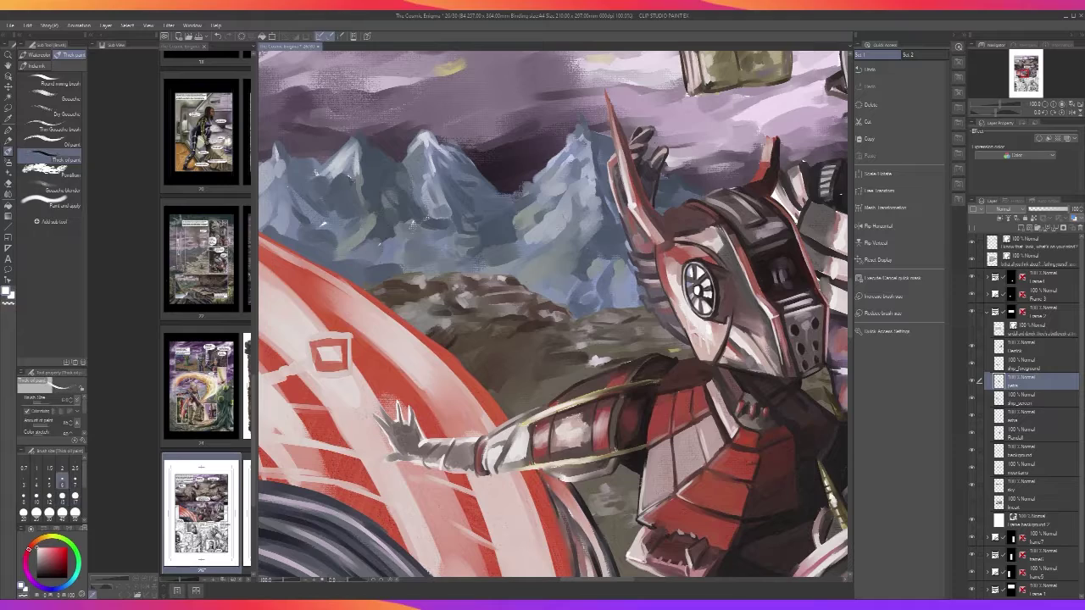
Sample a light tone from the arm armor and paint it along the lower edge of the arm's trim
{"action": "left_click", "coordinate": [600, 431], "text": "alt"}
{"action": "left_click", "coordinate": [545, 455], "text": "alt"}
{"action": "left_click_drag", "start_coordinate": [547, 472], "coordinate": [560, 476]}
{"action": "scroll", "coordinate": [607, 465], "scroll_direction": "down", "scroll_amount": 3}
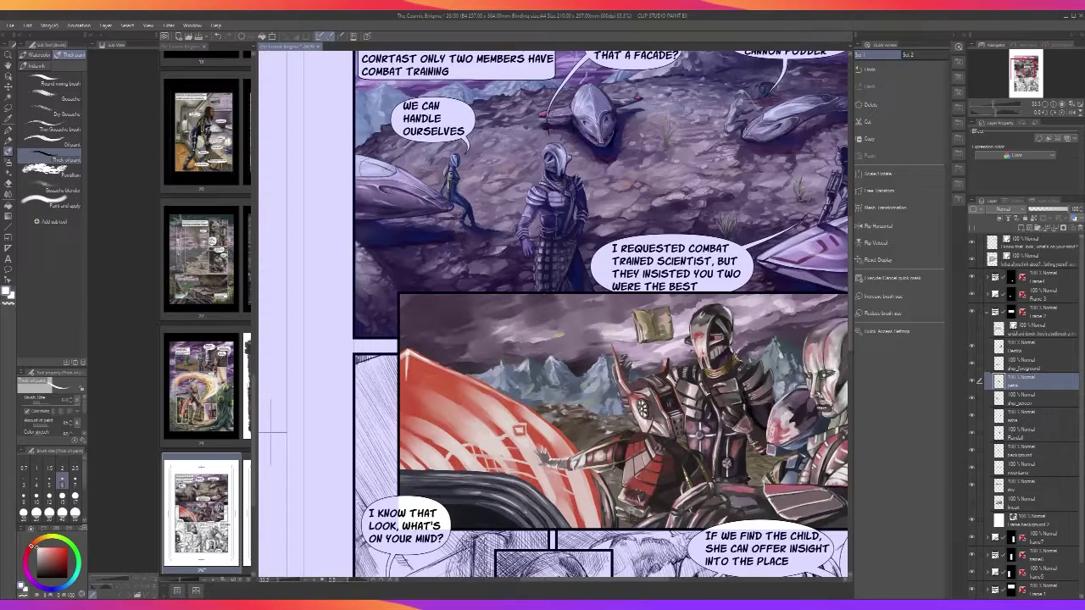
{"action": "scroll", "coordinate": [608, 464], "scroll_direction": "up", "scroll_amount": 3}
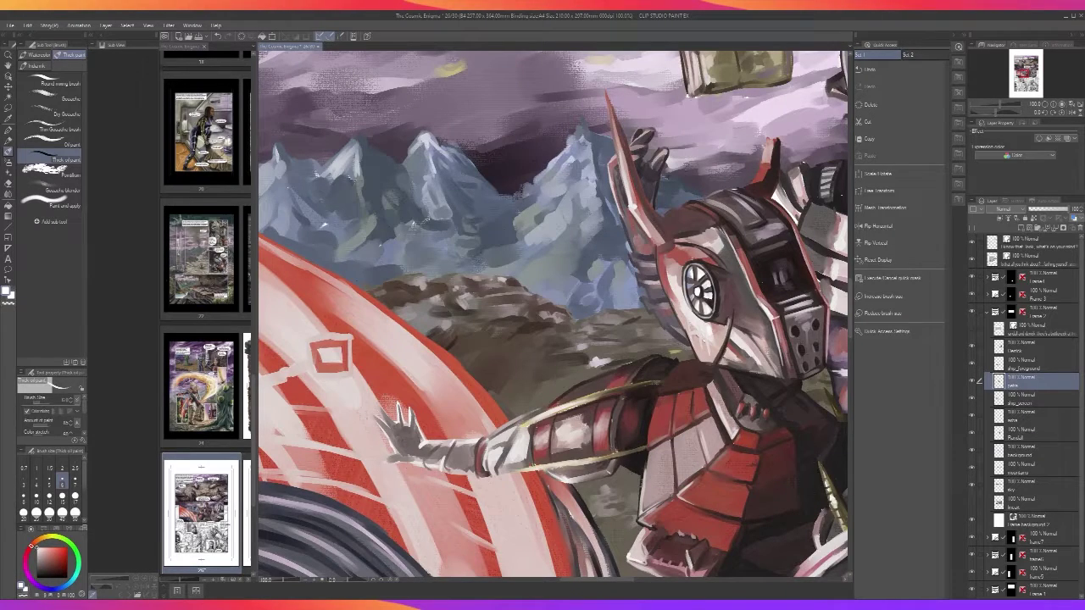
Try a light stroke on the red band of the upper arm, undo it and enlarge the brush
{"action": "left_click_drag", "start_coordinate": [615, 428], "coordinate": [610, 444]}
{"action": "key", "text": "ctrl+z"}
{"action": "key", "text": "bracketright"}
{"action": "key", "text": "bracketright"}
{"action": "key", "text": "bracketright"}
{"action": "scroll", "coordinate": [625, 381], "scroll_direction": "down", "scroll_amount": 4}
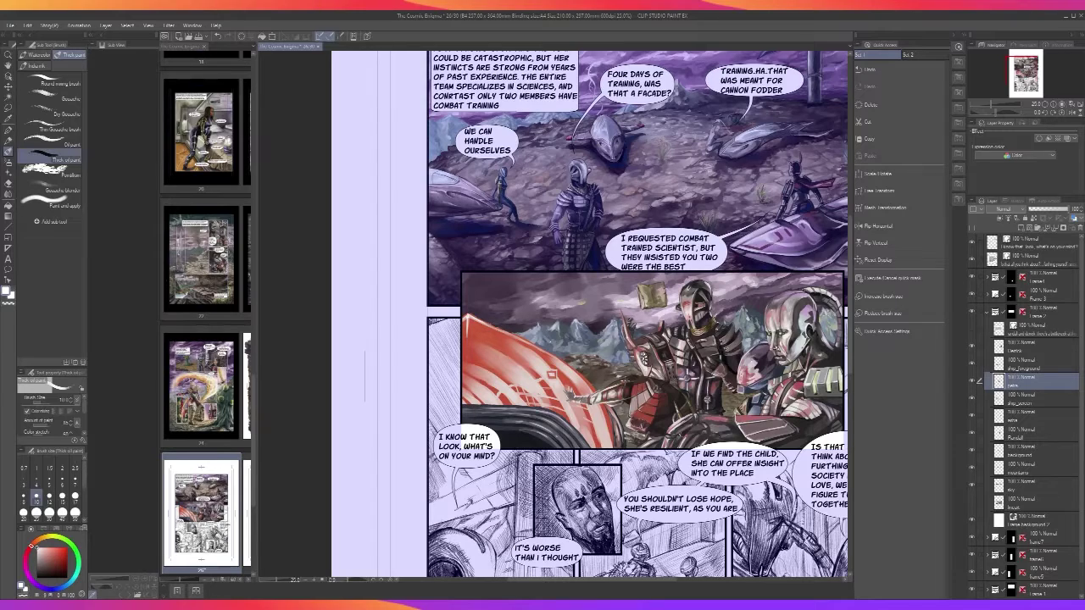
{"action": "scroll", "coordinate": [625, 379], "scroll_direction": "up", "scroll_amount": 5}
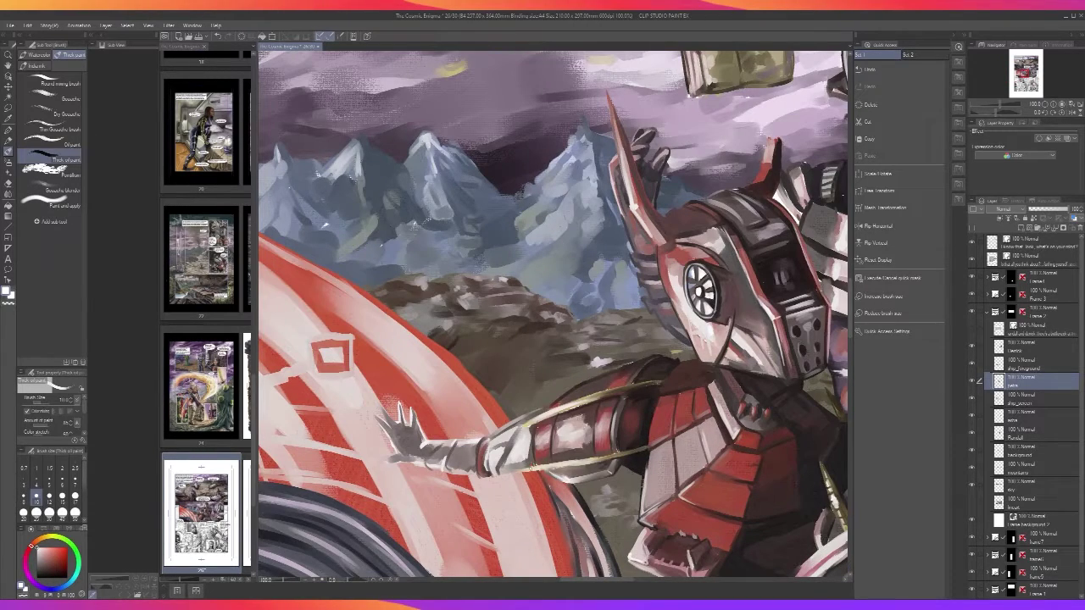
Shrink the brush, sample the ochre tone of the arm's upper yellow trim and repaint the trim, undoing the first strokes
{"action": "key", "text": "bracketleft"}
{"action": "key", "text": "bracketleft"}
{"action": "key", "text": "bracketleft"}
{"action": "left_click", "coordinate": [546, 408], "text": "alt"}
{"action": "mouse_move", "coordinate": [559, 414]}
{"action": "left_mouse_down"}
{"action": "mouse_move", "coordinate": [529, 427]}
{"action": "mouse_move", "coordinate": [595, 399]}
{"action": "left_mouse_up"}
{"action": "key", "text": "ctrl+z"}
{"action": "key", "text": "ctrl+z"}
{"action": "key", "text": "ctrl+z"}
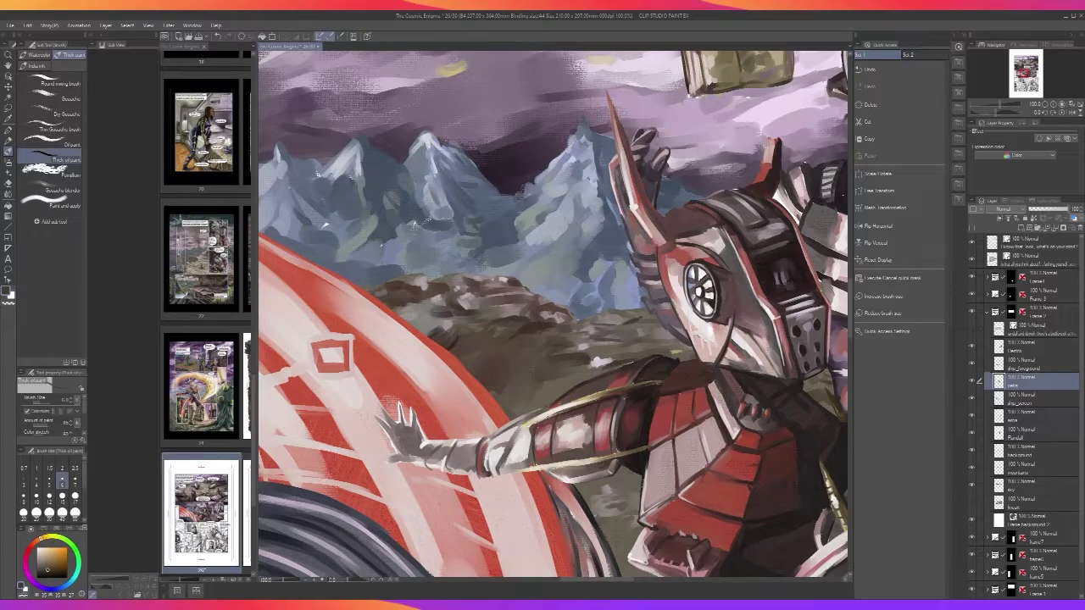
{"action": "key", "text": "ctrl+z"}
{"action": "left_click_drag", "start_coordinate": [527, 427], "coordinate": [596, 399]}
{"action": "left_click", "coordinate": [647, 413], "text": "alt"}
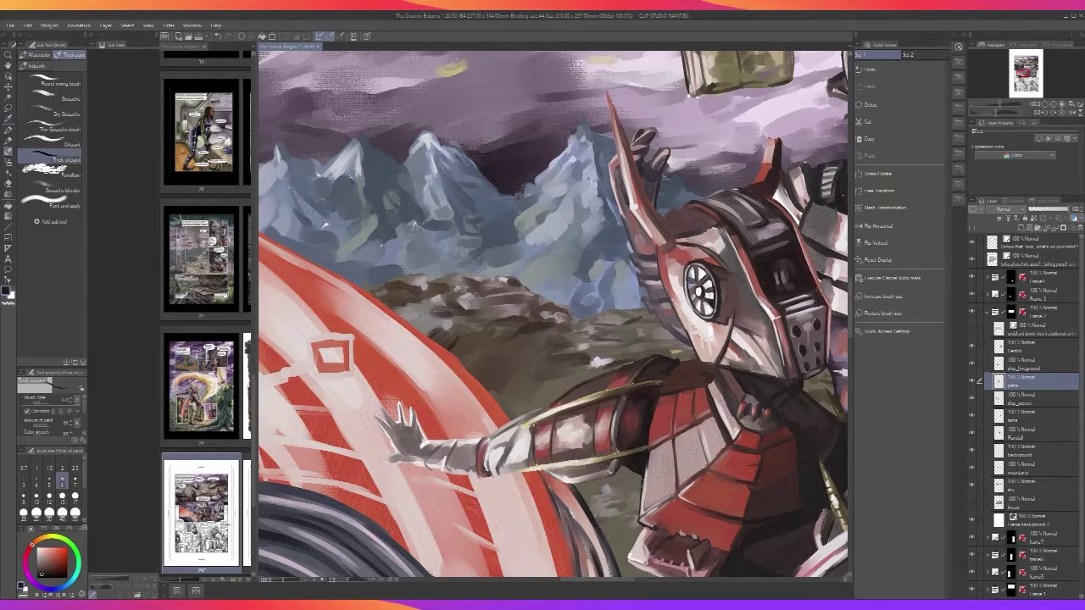
Paint dark accents along the arm's upper yellow trim, at the shoulder and beside the dark inner section of the arm
{"action": "left_click_drag", "start_coordinate": [528, 425], "coordinate": [566, 408]}
{"action": "left_click_drag", "start_coordinate": [640, 388], "coordinate": [663, 382]}
{"action": "scroll", "coordinate": [660, 374], "scroll_direction": "down", "scroll_amount": 1}
{"action": "scroll", "coordinate": [659, 374], "scroll_direction": "up", "scroll_amount": 1}
{"action": "left_click_drag", "start_coordinate": [639, 448], "coordinate": [655, 443]}
Darken the edges of the red arm band and the lower trim near the forearm guard, undoing the first stroke
{"action": "left_click_drag", "start_coordinate": [523, 425], "coordinate": [558, 413]}
{"action": "key", "text": "ctrl+z"}
{"action": "left_click_drag", "start_coordinate": [518, 470], "coordinate": [541, 464]}
{"action": "left_click_drag", "start_coordinate": [533, 439], "coordinate": [531, 465]}
{"action": "left_click_drag", "start_coordinate": [548, 411], "coordinate": [559, 396]}
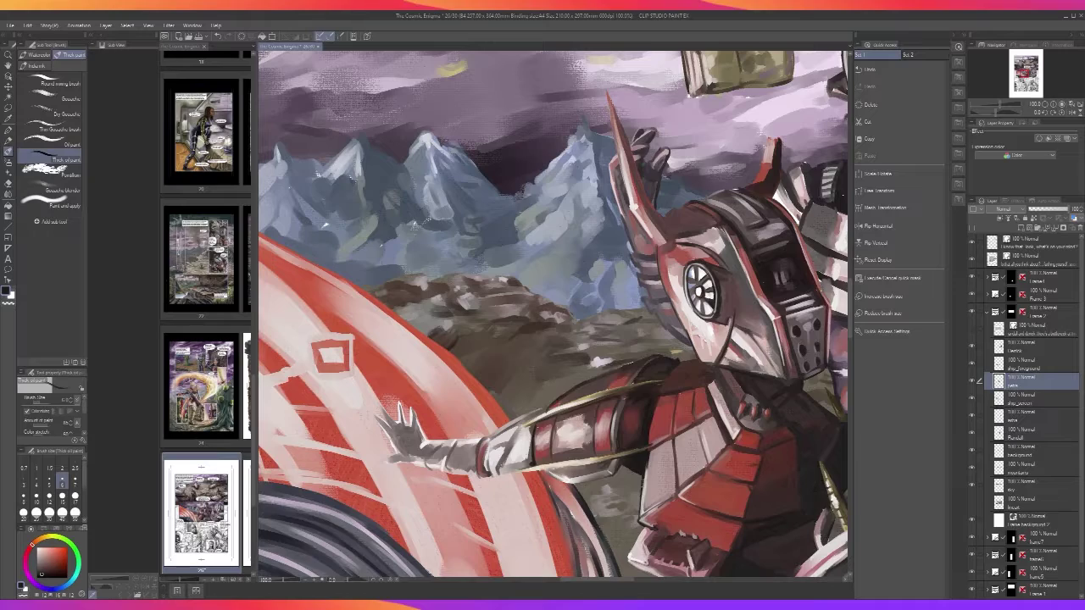
{"action": "mouse_move", "coordinate": [499, 474]}
{"action": "left_mouse_down"}
{"action": "mouse_move", "coordinate": [526, 470]}
{"action": "mouse_move", "coordinate": [501, 474]}
{"action": "mouse_move", "coordinate": [514, 461]}
{"action": "left_mouse_up"}
Sample the red of the arm band, enlarge the brush and repaint the band next to the forearm guard
{"action": "left_click", "coordinate": [546, 434], "text": "alt"}
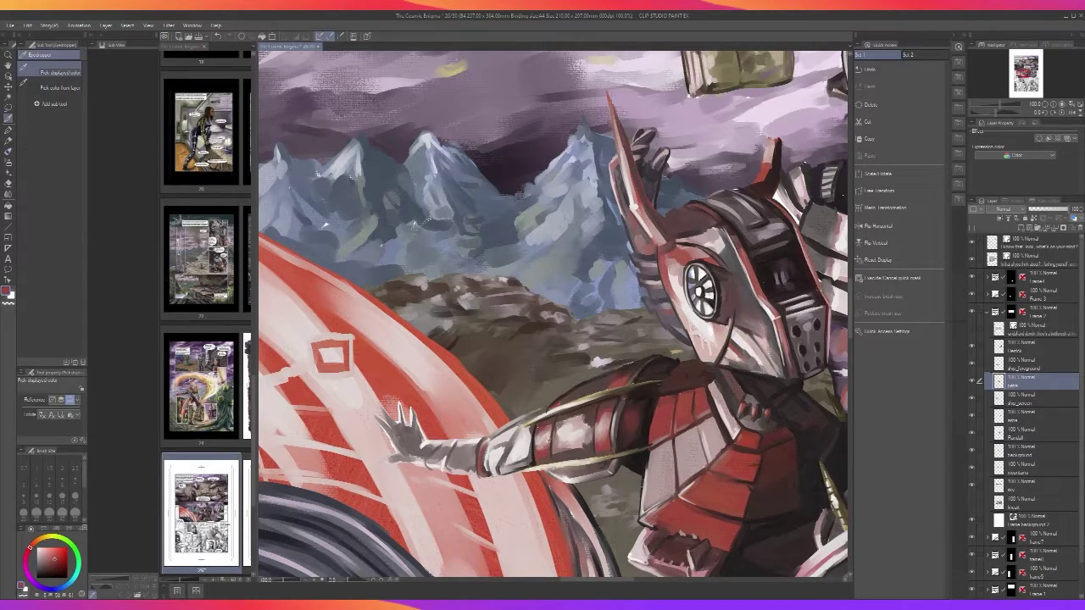
{"action": "key", "text": "bracketright"}
{"action": "key", "text": "bracketright"}
{"action": "key", "text": "bracketright"}
{"action": "key", "text": "bracketright"}
{"action": "key", "text": "bracketright"}
{"action": "key", "text": "bracketright"}
{"action": "left_click_drag", "start_coordinate": [541, 447], "coordinate": [540, 455]}
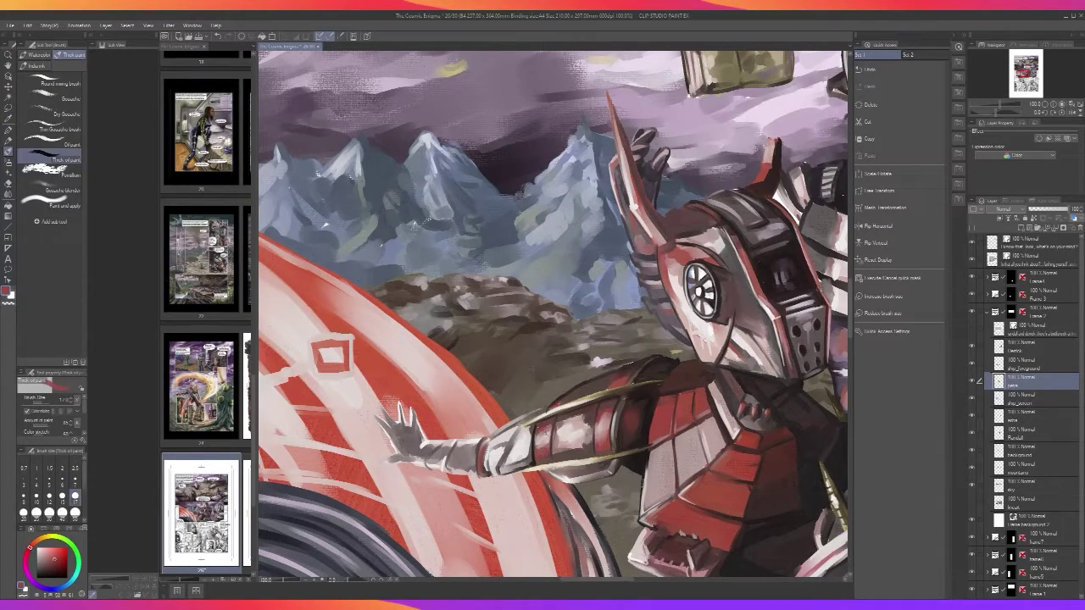
{"action": "scroll", "coordinate": [560, 419], "scroll_direction": "down", "scroll_amount": 1}
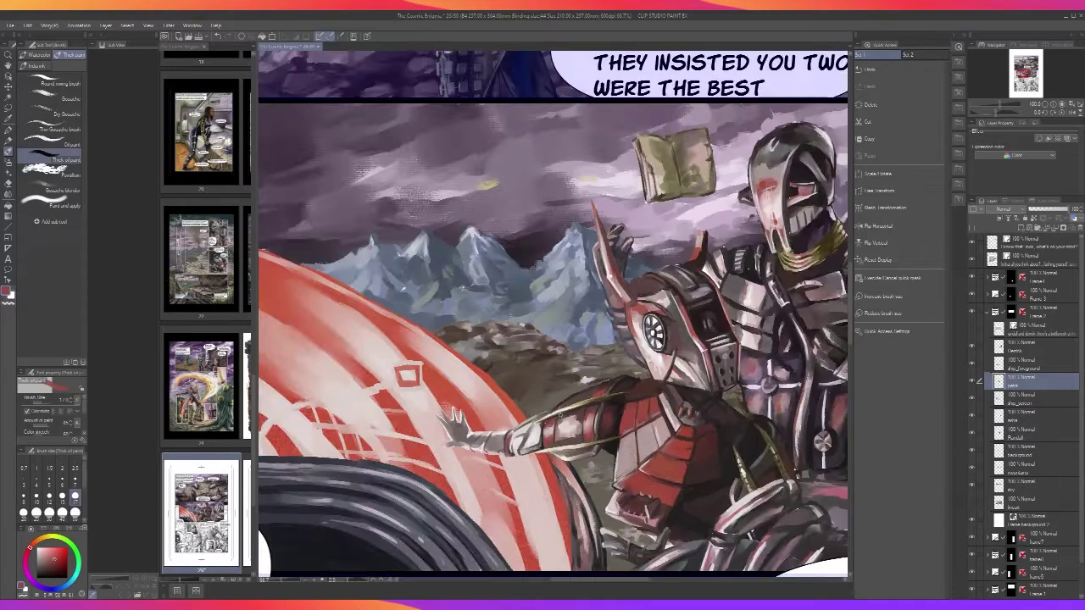
{"action": "scroll", "coordinate": [561, 419], "scroll_direction": "up", "scroll_amount": 2}
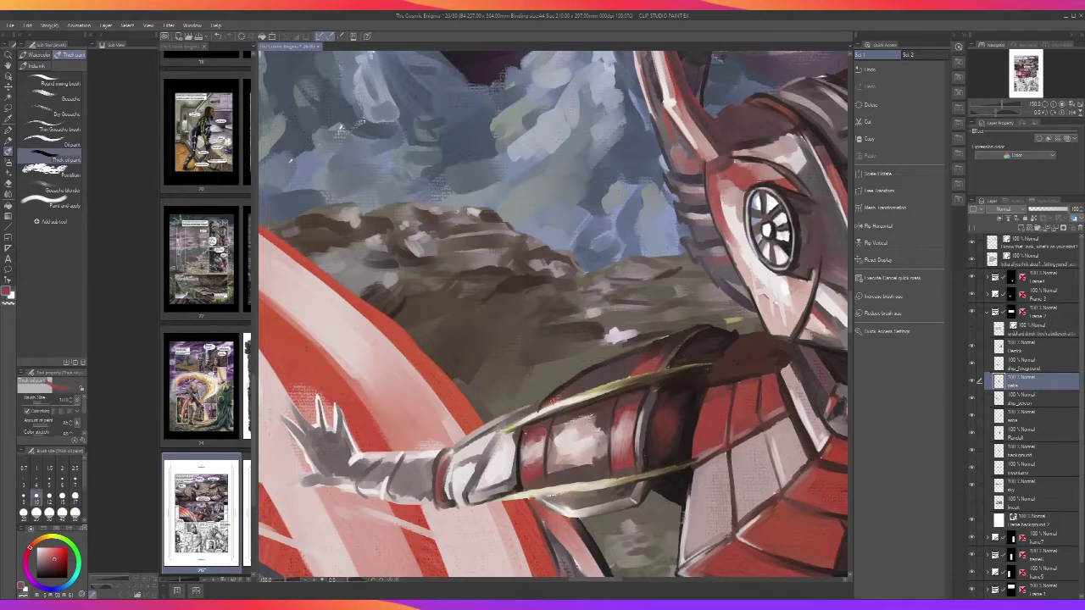
{"action": "scroll", "coordinate": [602, 360], "scroll_direction": "down", "scroll_amount": 5}
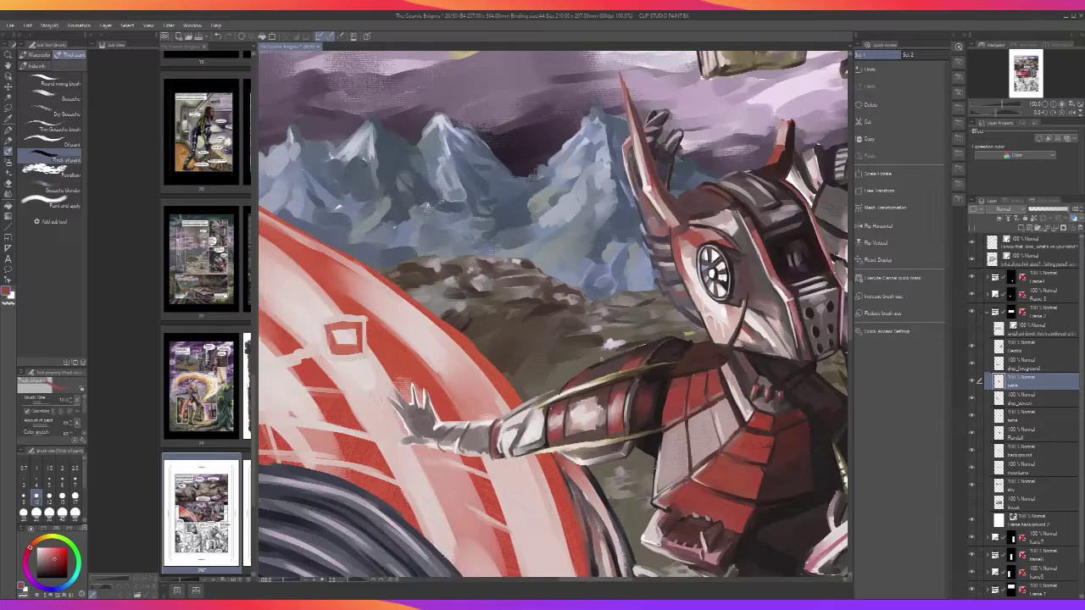
{"action": "scroll", "coordinate": [602, 362], "scroll_direction": "up", "scroll_amount": 5}
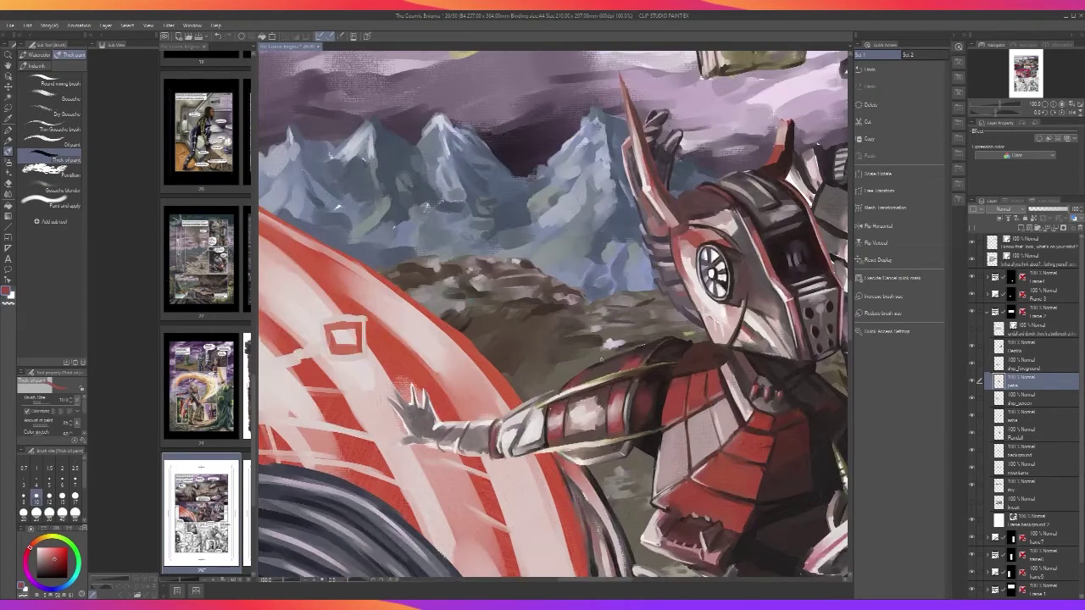
Sample a dark tone from the arm, shrink the brush and paint dark division marks along the lower yellow trim
{"action": "key", "text": "i"}
{"action": "left_click", "coordinate": [591, 364]}
{"action": "key", "text": "b"}
{"action": "left_click", "coordinate": [657, 416], "text": "alt"}
{"action": "key", "text": "bracketleft"}
{"action": "key", "text": "bracketleft"}
{"action": "key", "text": "bracketleft"}
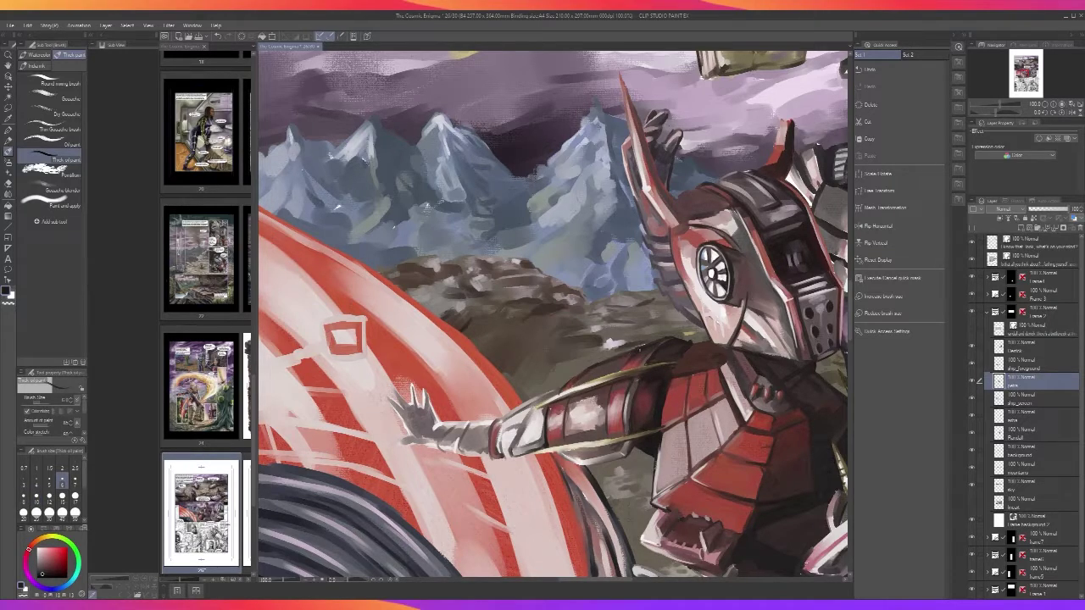
{"action": "scroll", "coordinate": [652, 336], "scroll_direction": "down", "scroll_amount": 2}
{"action": "scroll", "coordinate": [652, 337], "scroll_direction": "up", "scroll_amount": 2}
{"action": "left_click_drag", "start_coordinate": [567, 454], "coordinate": [607, 446]}
{"action": "scroll", "coordinate": [614, 438], "scroll_direction": "down", "scroll_amount": 2}
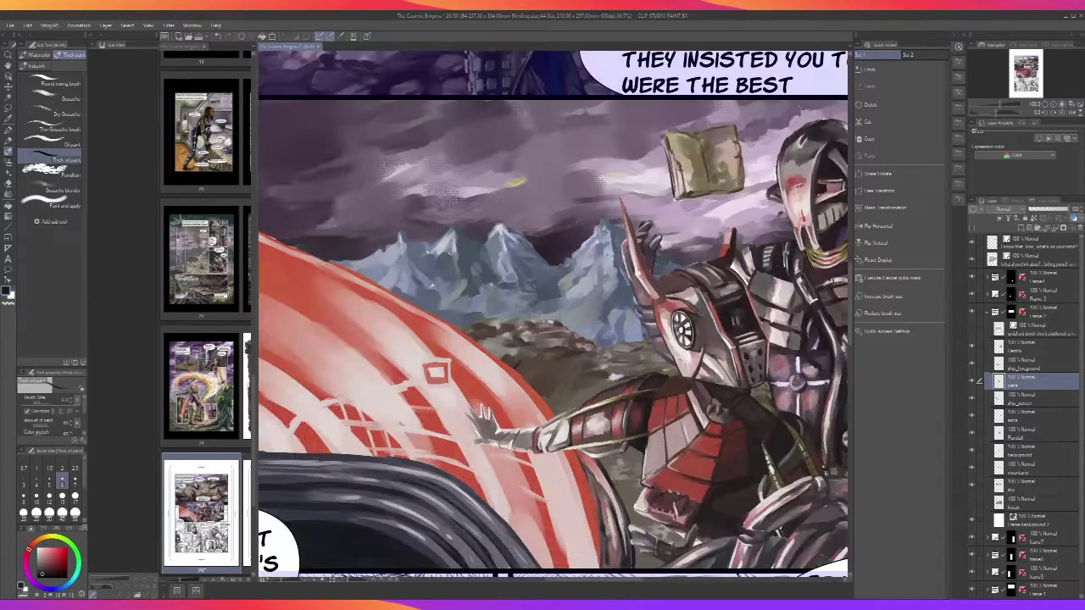
{"action": "scroll", "coordinate": [614, 438], "scroll_direction": "up", "scroll_amount": 2}
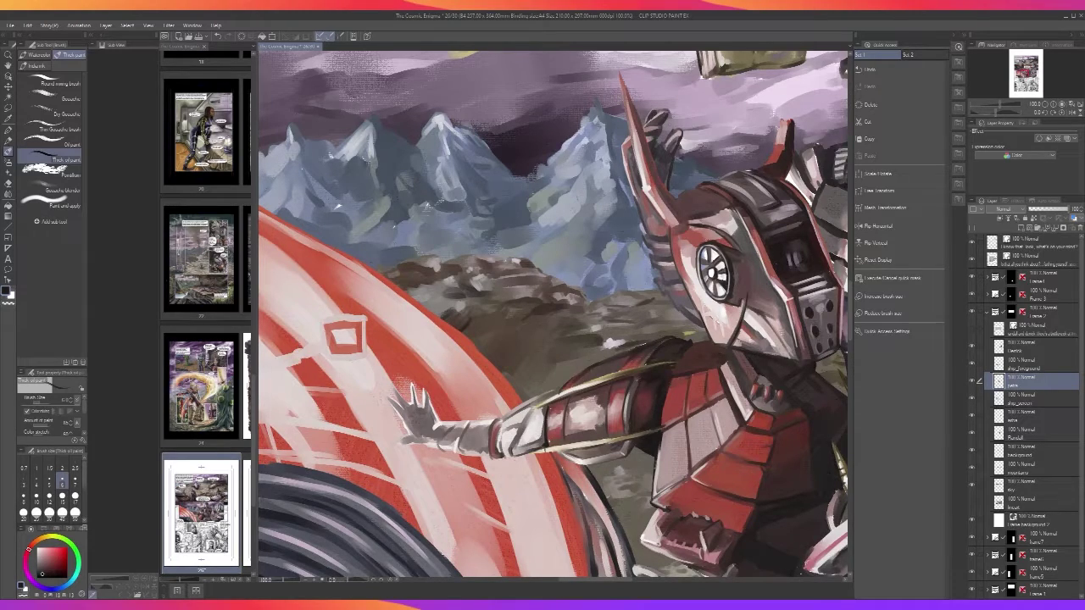
Sample the trim's ochre, then a dark tone from the arm, and paint dark division marks across the upper yellow trim
{"action": "scroll", "coordinate": [553, 441], "scroll_direction": "up", "scroll_amount": 1}
{"action": "left_click", "coordinate": [658, 338], "text": "alt"}
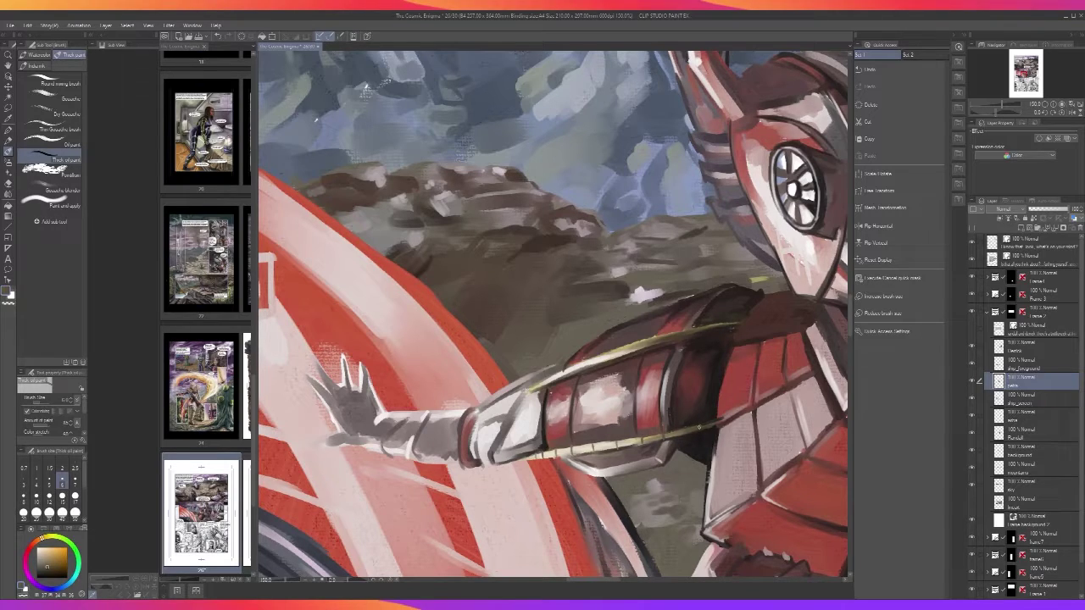
{"action": "scroll", "coordinate": [720, 407], "scroll_direction": "down", "scroll_amount": 3}
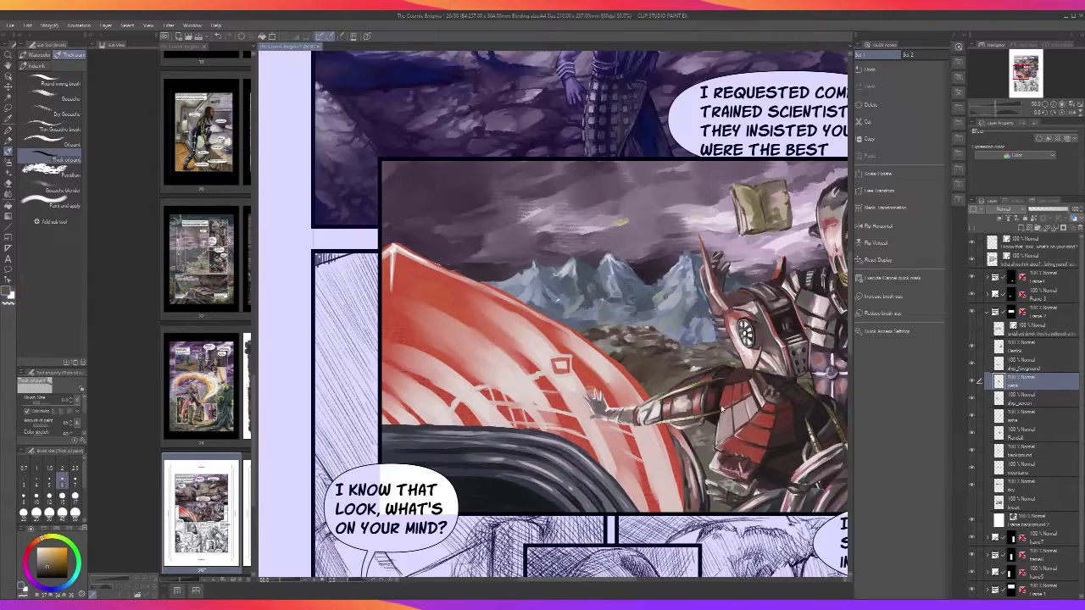
{"action": "scroll", "coordinate": [718, 407], "scroll_direction": "up", "scroll_amount": 3}
{"action": "key", "text": "alt"}
{"action": "left_click", "coordinate": [714, 380]}
{"action": "key", "text": "b"}
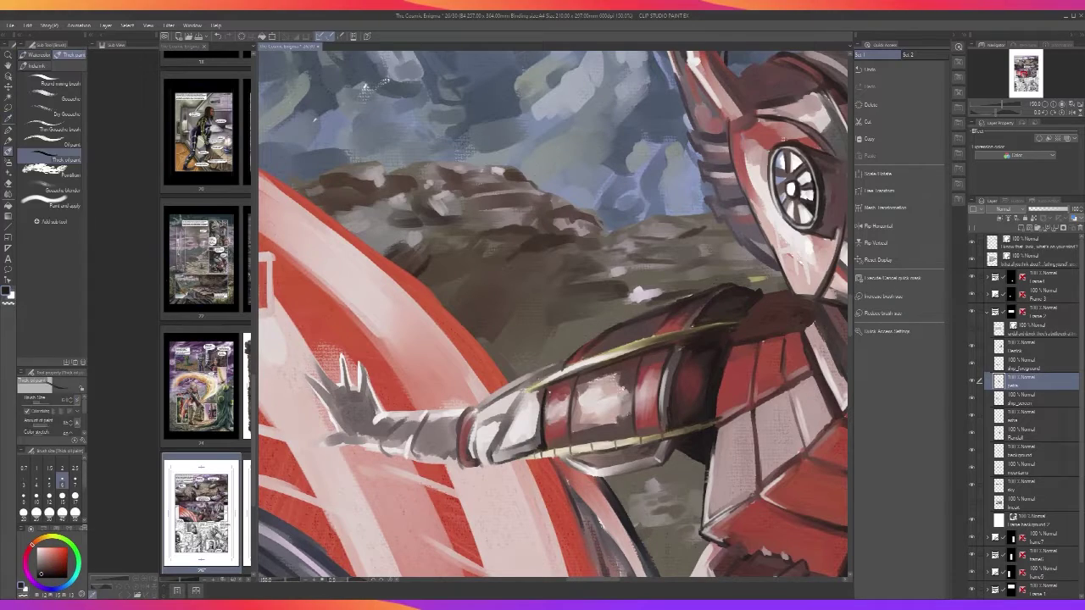
{"action": "left_click_drag", "start_coordinate": [539, 379], "coordinate": [537, 392]}
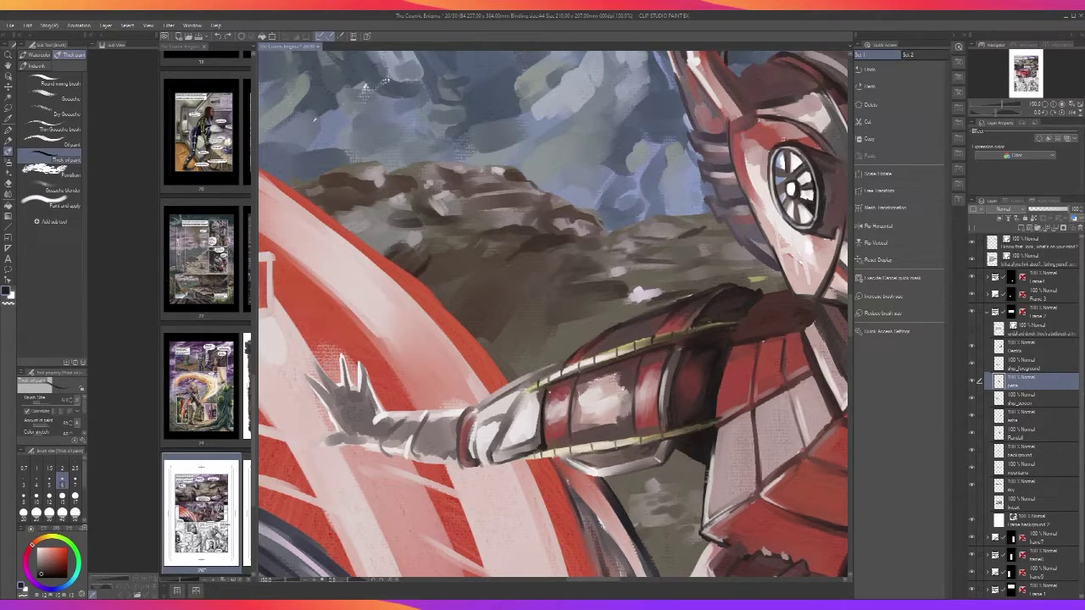
{"action": "scroll", "coordinate": [571, 383], "scroll_direction": "down", "scroll_amount": 3}
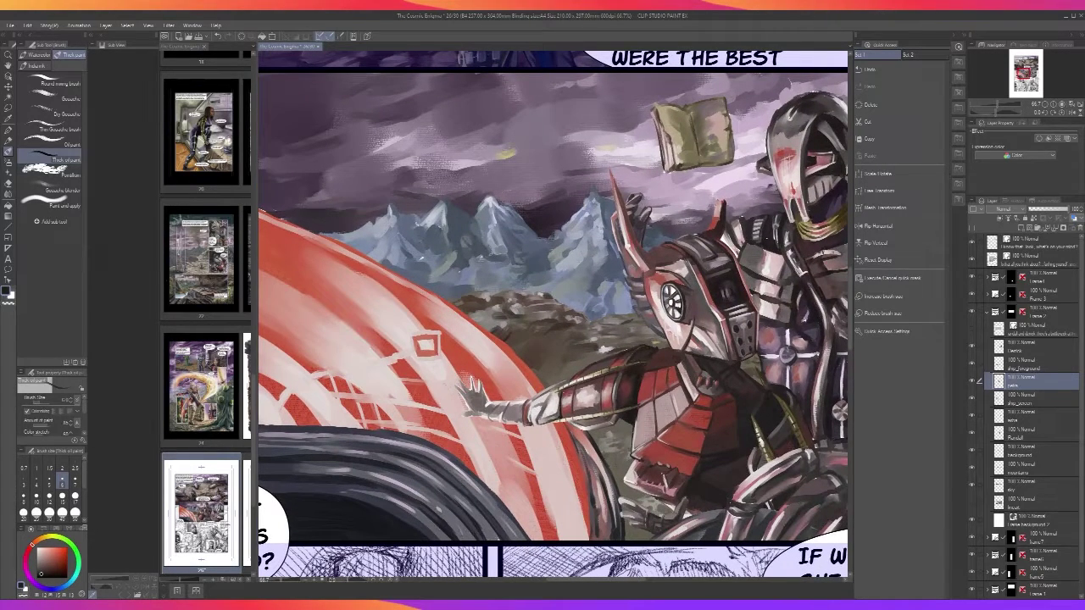
Add a dark stroke below the arm, then sample the brown of the inner upper arm and enlarge the brush to shade it
{"action": "scroll", "coordinate": [659, 483], "scroll_direction": "up", "scroll_amount": 2}
{"action": "left_click_drag", "start_coordinate": [587, 482], "coordinate": [617, 554]}
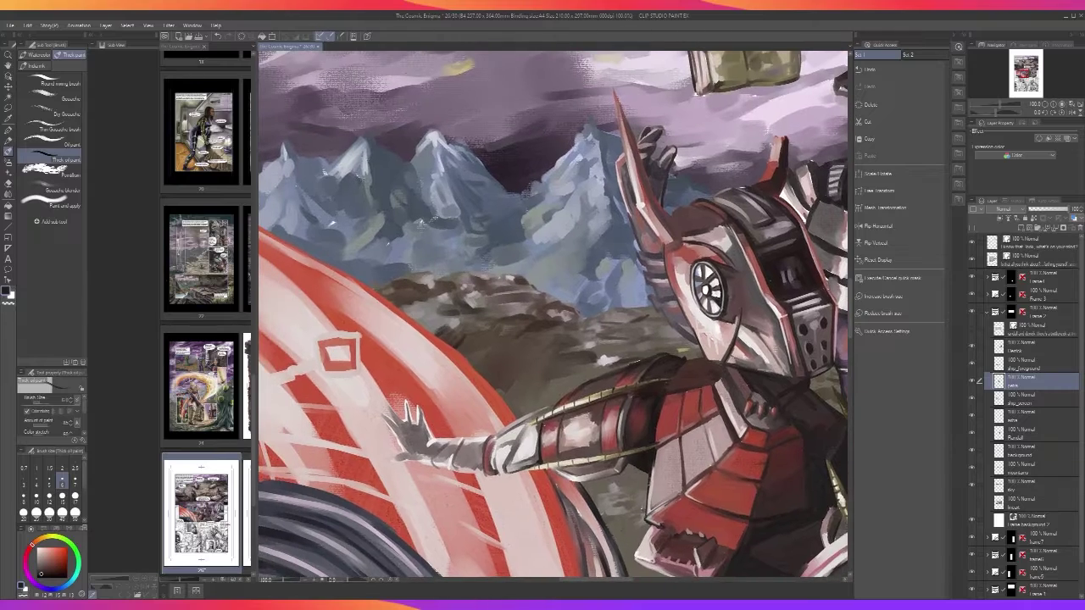
{"action": "left_click", "coordinate": [628, 439], "text": "alt"}
{"action": "key", "text": "]"}
{"action": "key", "text": "]"}
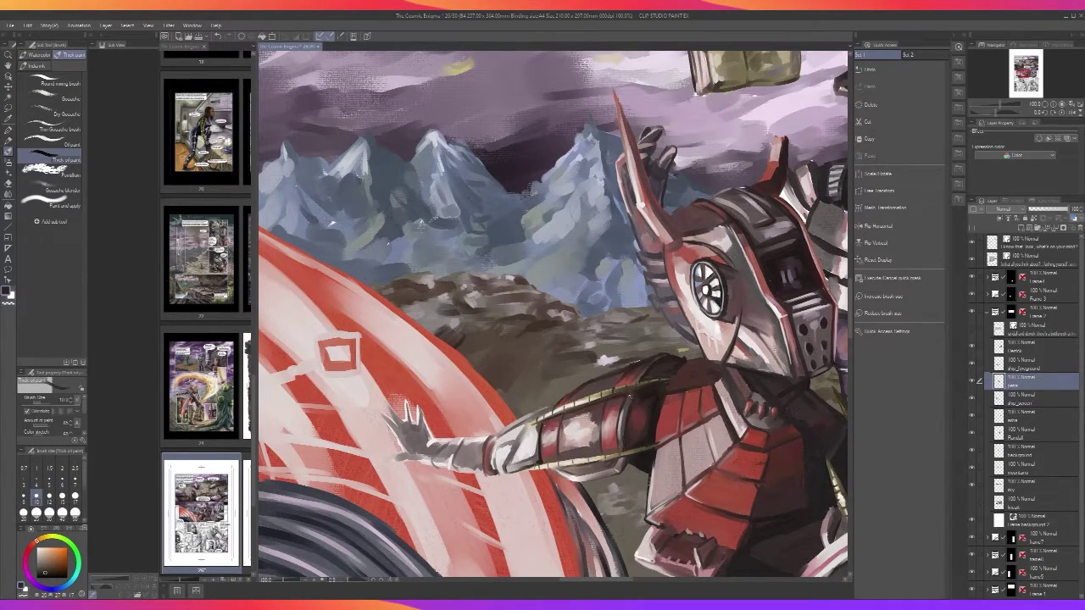
{"action": "scroll", "coordinate": [714, 377], "scroll_direction": "down", "scroll_amount": 3}
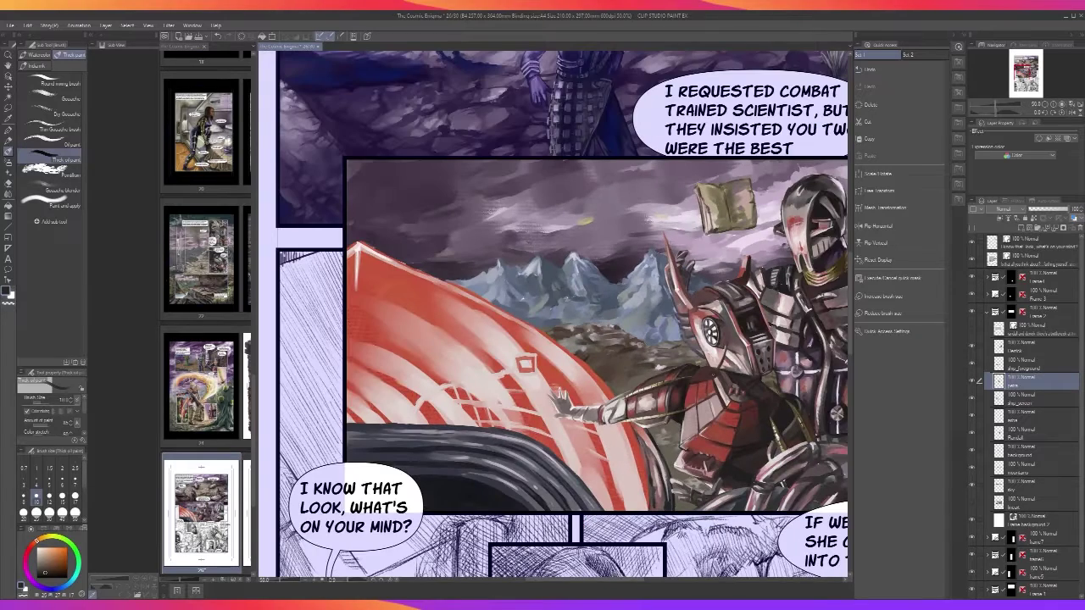
{"action": "scroll", "coordinate": [713, 380], "scroll_direction": "up", "scroll_amount": 3}
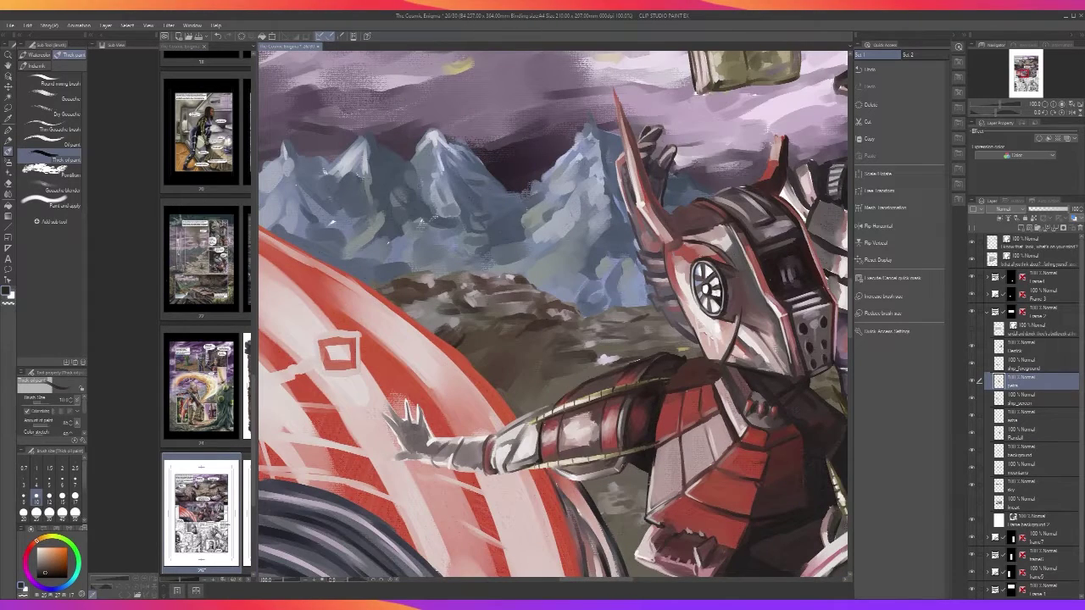
{"action": "left_click_drag", "start_coordinate": [419, 222], "coordinate": [498, 243]}
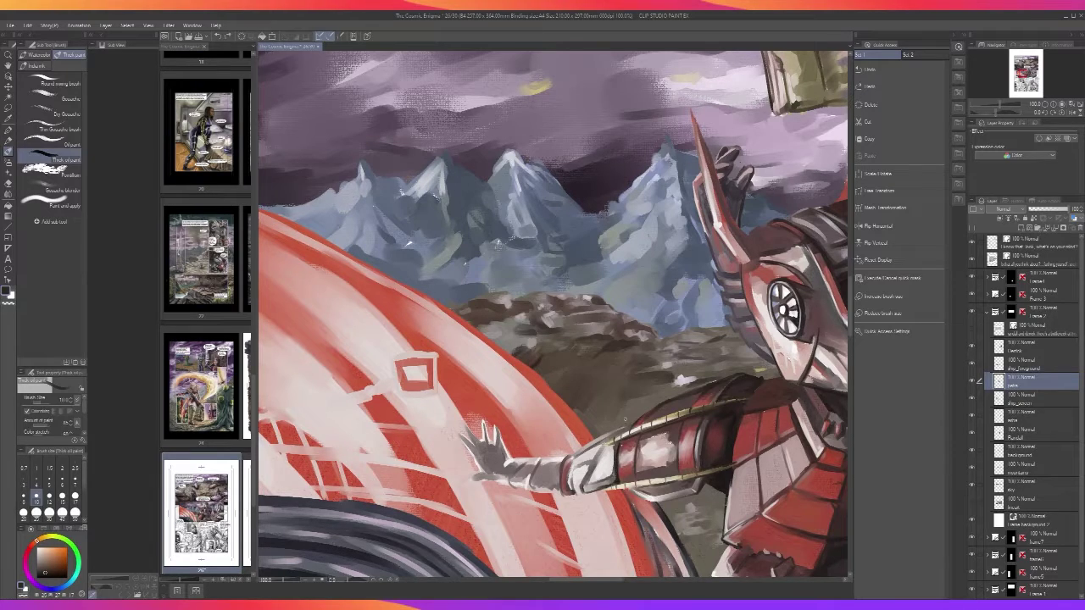
Sample a muted tone from the lower arm armor and shade the area beside the forearm guard with it
{"action": "scroll", "coordinate": [625, 419], "scroll_direction": "up", "scroll_amount": 1}
{"action": "key", "text": "alt"}
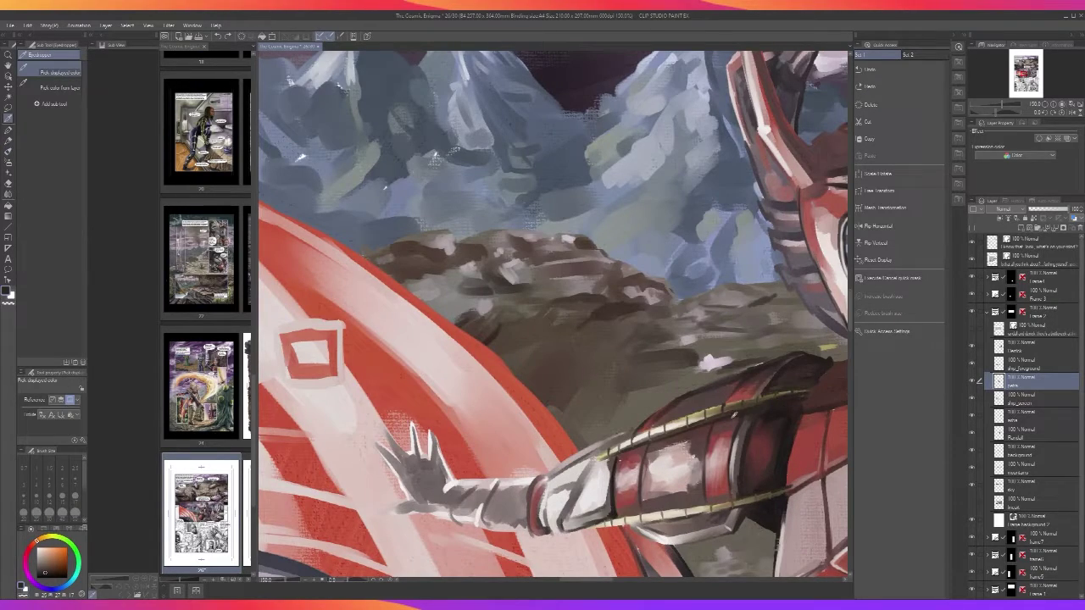
{"action": "left_click", "coordinate": [686, 497], "text": "alt"}
{"action": "left_click_drag", "start_coordinate": [613, 502], "coordinate": [611, 515]}
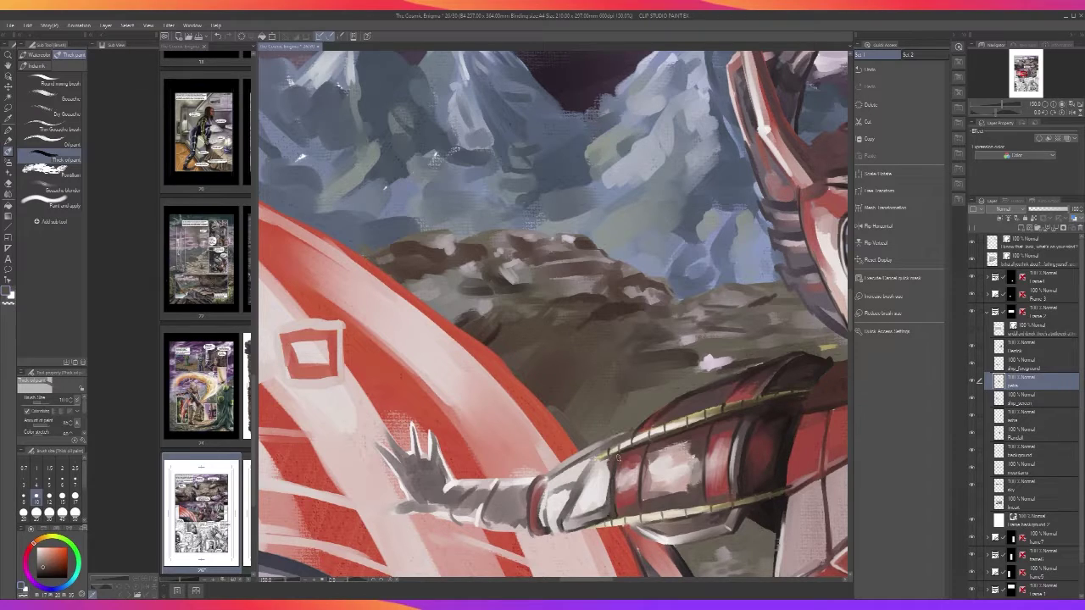
{"action": "scroll", "coordinate": [613, 512], "scroll_direction": "down", "scroll_amount": 3}
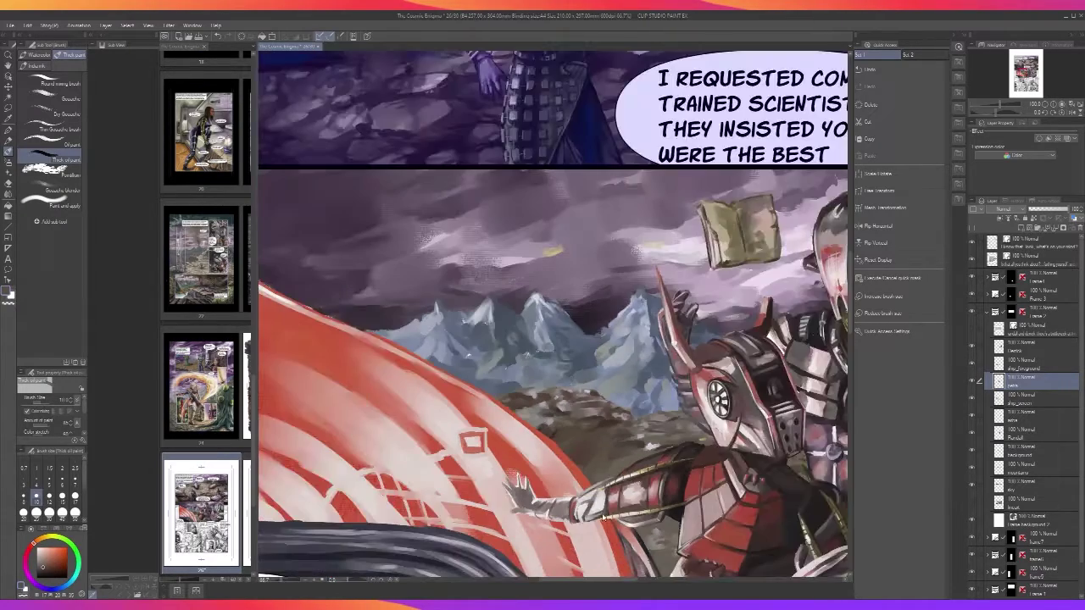
{"action": "scroll", "coordinate": [614, 512], "scroll_direction": "down", "scroll_amount": 1}
{"action": "scroll", "coordinate": [613, 512], "scroll_direction": "up", "scroll_amount": 4}
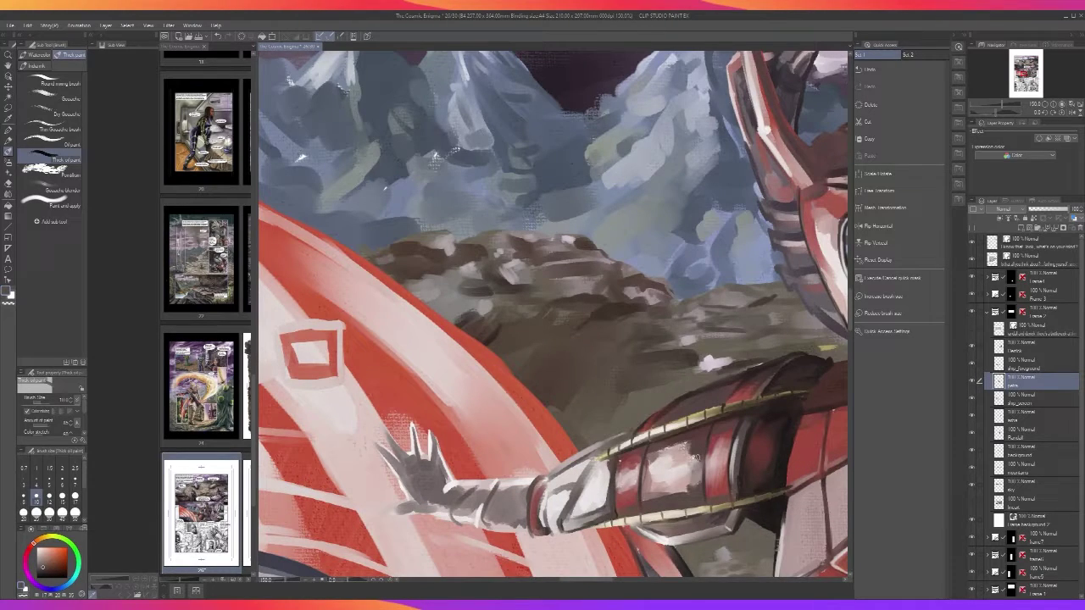
Sample the light tone of the arm's central plate and adjust the brush size to touch up the plate's highlights
{"action": "left_click", "coordinate": [695, 457], "text": "alt"}
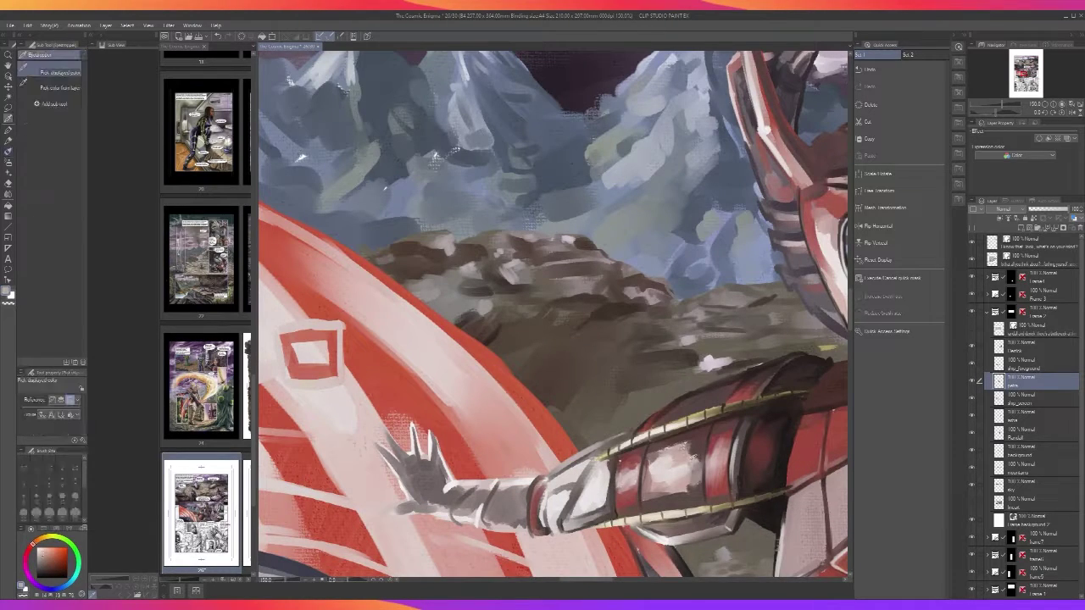
{"action": "key", "text": "bracketright"}
{"action": "key", "text": "bracketright"}
{"action": "key", "text": "bracketright"}
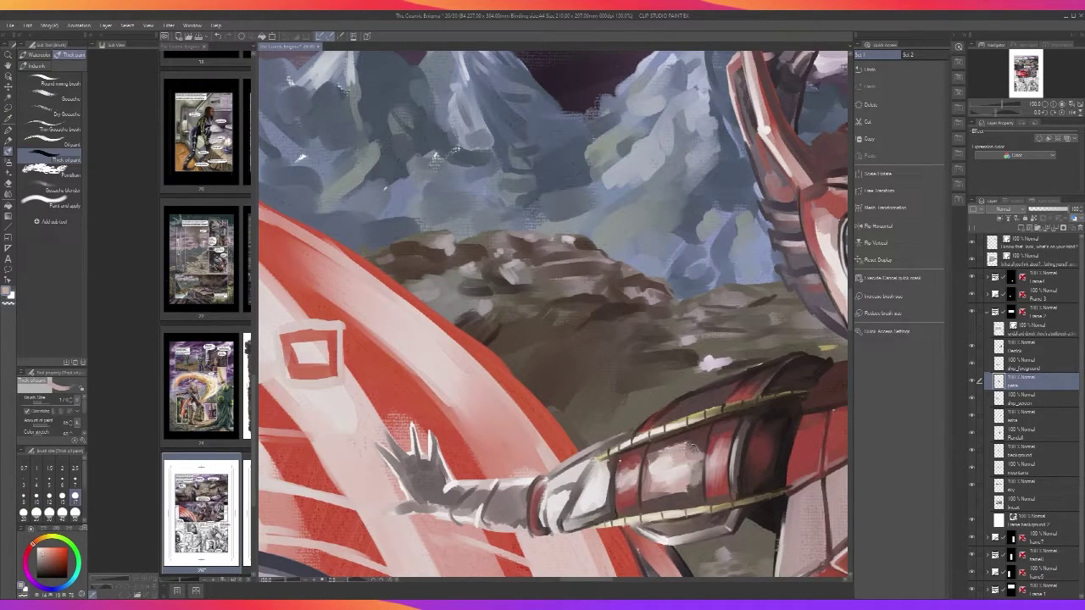
{"action": "key", "text": "bracketleft"}
{"action": "key", "text": "bracketleft"}
{"action": "key", "text": "bracketleft"}
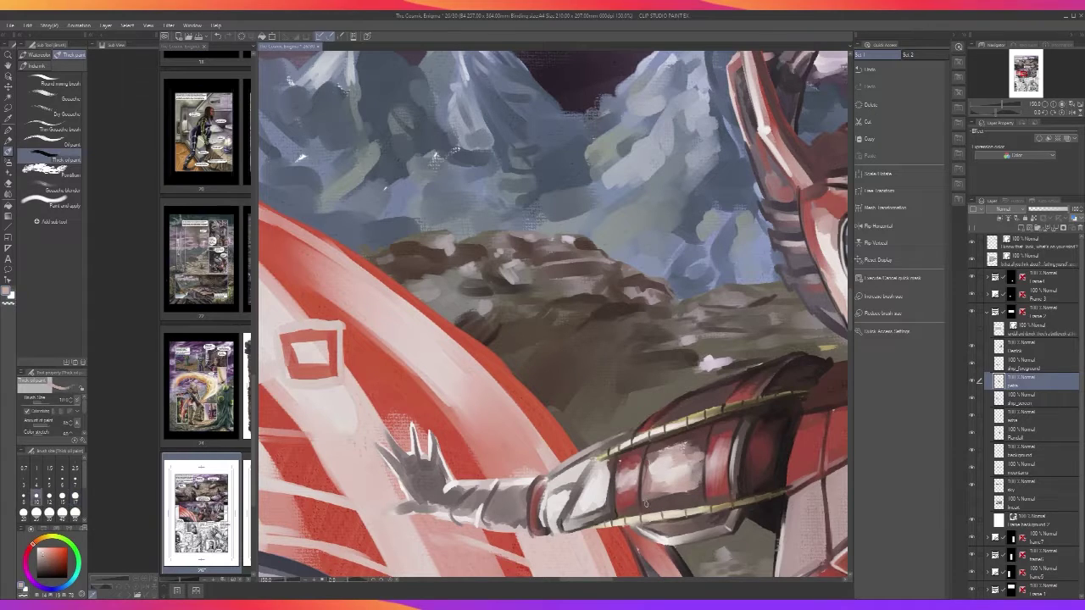
{"action": "scroll", "coordinate": [697, 490], "scroll_direction": "down", "scroll_amount": 2}
{"action": "scroll", "coordinate": [698, 490], "scroll_direction": "down", "scroll_amount": 3}
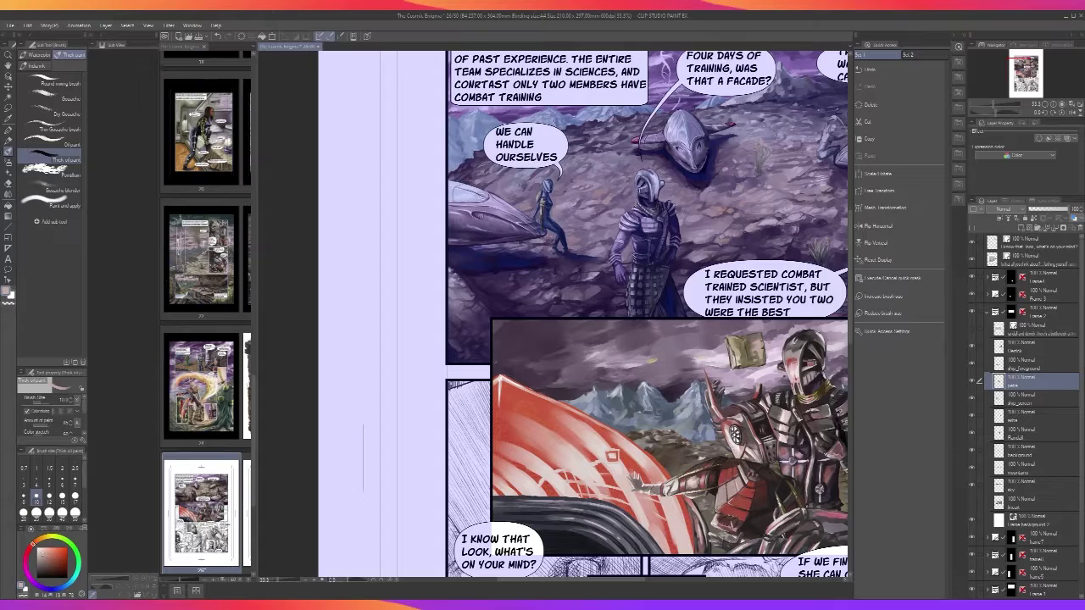
{"action": "scroll", "coordinate": [698, 490], "scroll_direction": "up", "scroll_amount": 4}
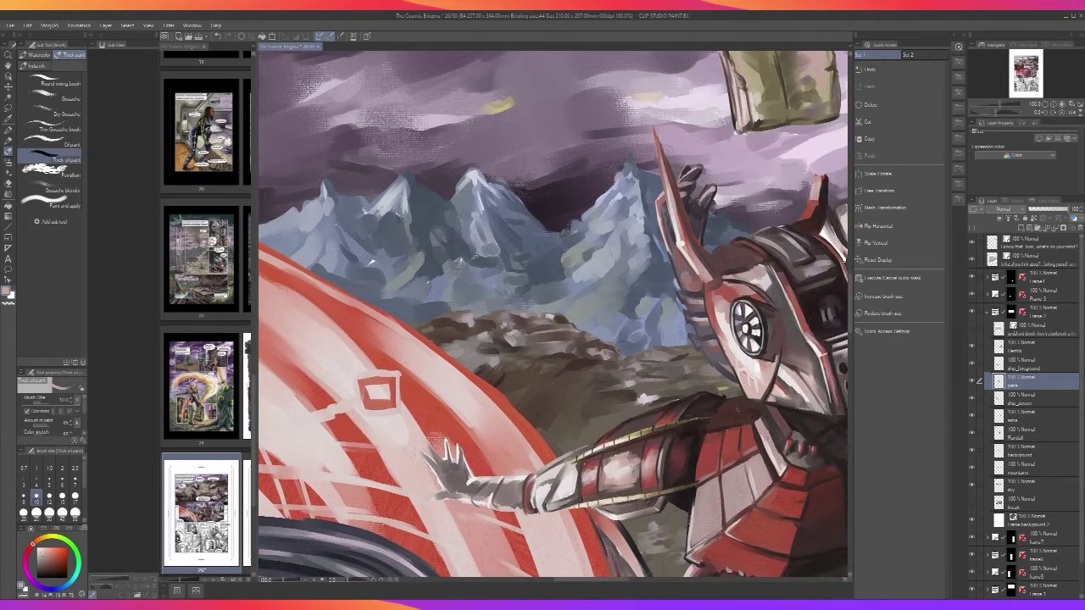
Sample dark red tones from the shoulder and upper chest, enlarge the brush and darken the top row of chest plates
{"action": "left_click", "coordinate": [734, 415], "text": "alt"}
{"action": "left_click", "coordinate": [716, 437], "text": "alt"}
{"action": "left_click", "coordinate": [729, 418], "text": "alt"}
{"action": "key", "text": "bracketright"}
{"action": "key", "text": "bracketright"}
{"action": "key", "text": "bracketright"}
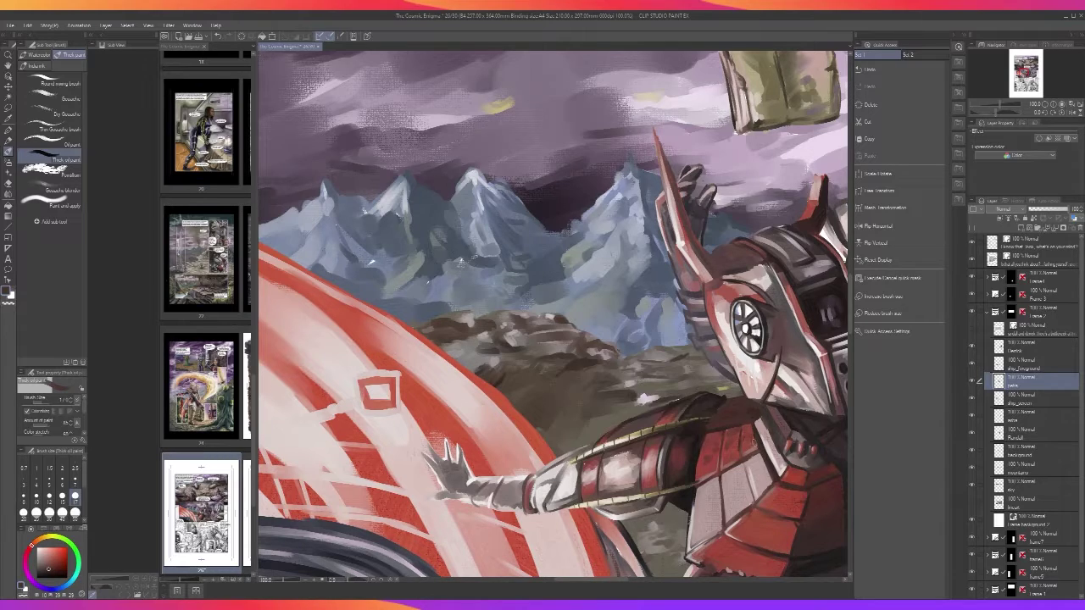
{"action": "scroll", "coordinate": [761, 413], "scroll_direction": "down", "scroll_amount": 2}
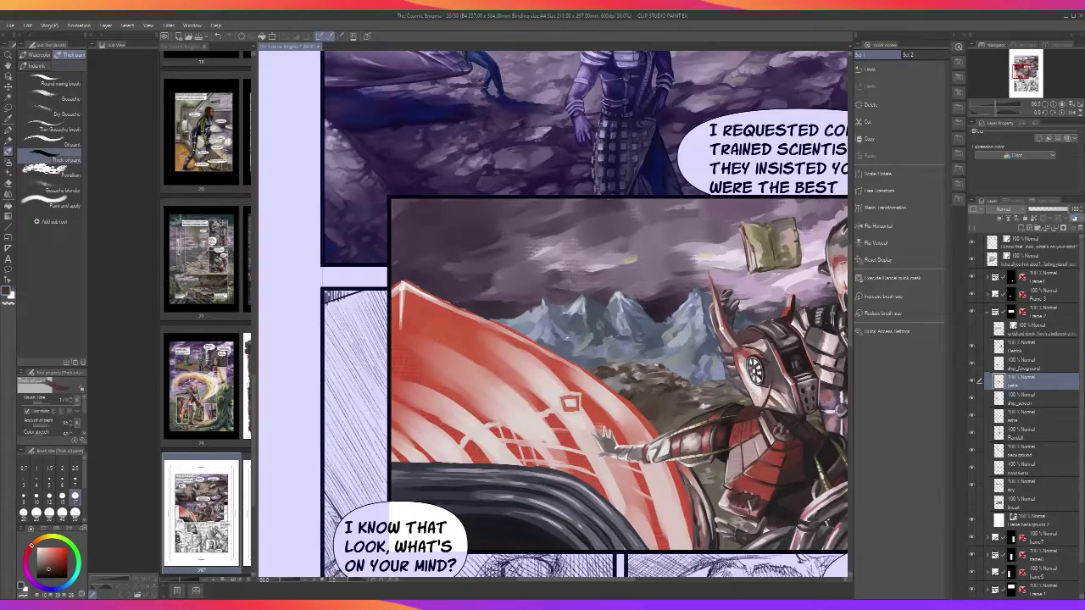
{"action": "scroll", "coordinate": [765, 400], "scroll_direction": "up", "scroll_amount": 2}
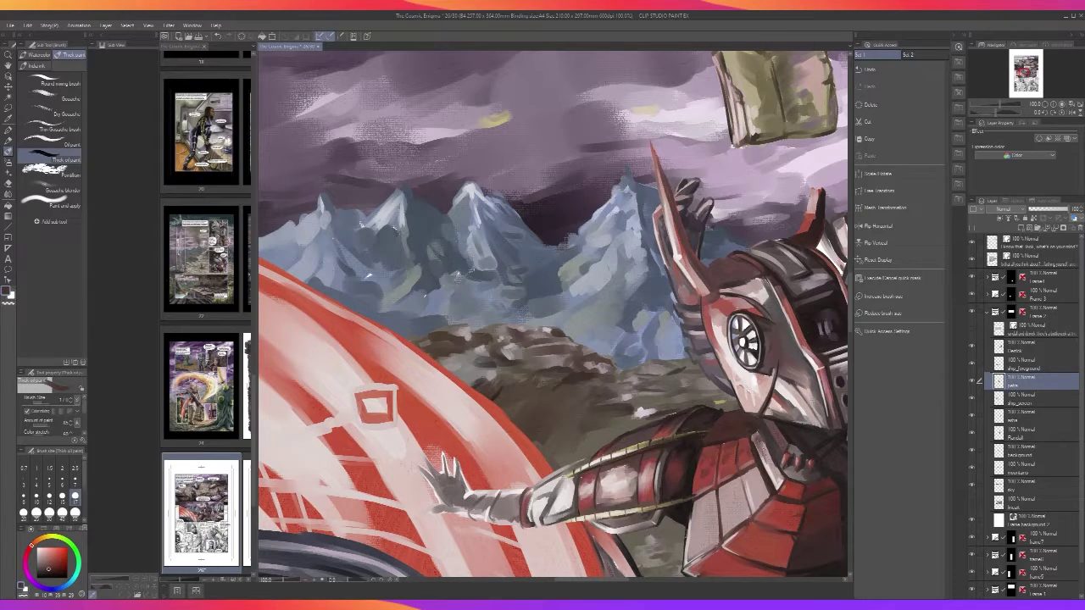
Shrink the brush and paint a dark stroke along the edge of the chest armor just below the helmet
{"action": "scroll", "coordinate": [759, 417], "scroll_direction": "down", "scroll_amount": 2}
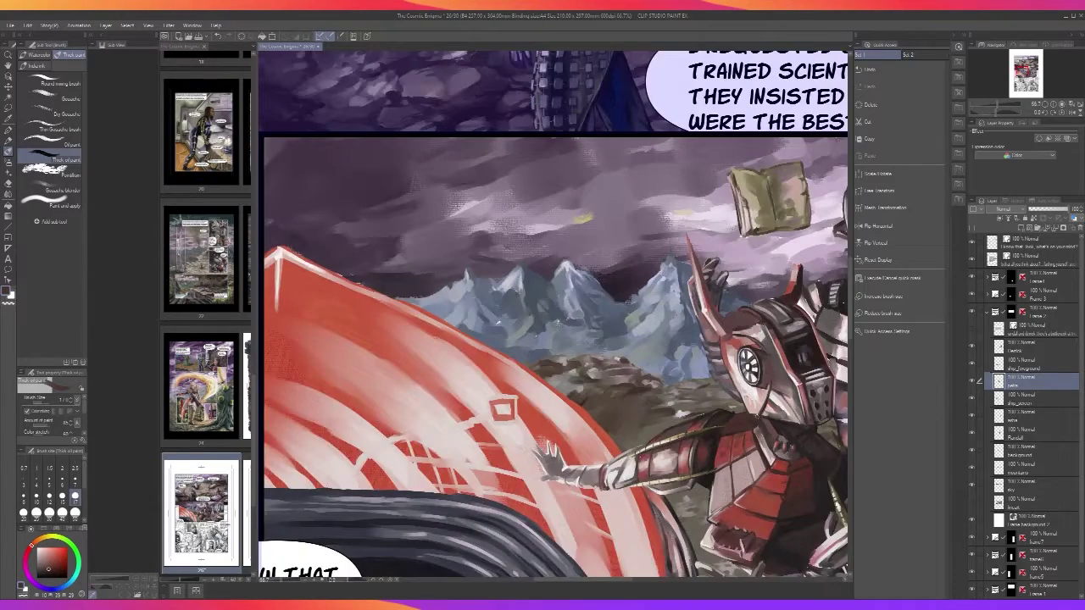
{"action": "scroll", "coordinate": [760, 441], "scroll_direction": "up", "scroll_amount": 3}
{"action": "key", "text": "bracketleft"}
{"action": "key", "text": "bracketleft"}
{"action": "key", "text": "bracketleft"}
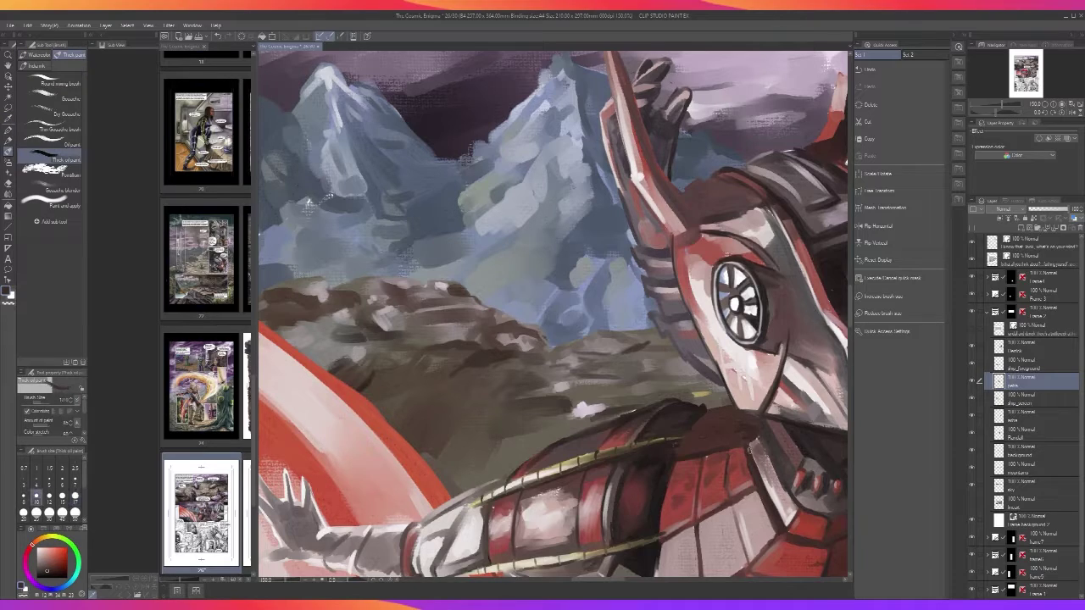
{"action": "mouse_move", "coordinate": [749, 442]}
{"action": "left_mouse_down"}
{"action": "mouse_move", "coordinate": [751, 455]}
{"action": "mouse_move", "coordinate": [762, 433]}
{"action": "mouse_move", "coordinate": [775, 472]}
{"action": "left_mouse_up"}
{"action": "scroll", "coordinate": [752, 454], "scroll_direction": "down", "scroll_amount": 4}
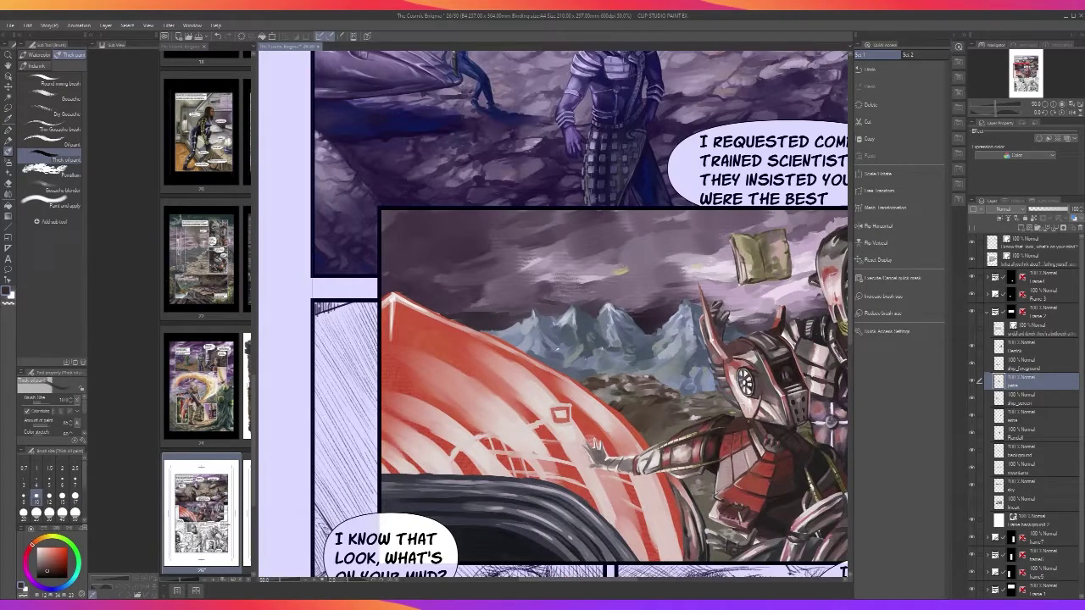
Sample a dark tone and darken the shoulder armor just below the horned helmet, adjusting the brush size for finer and broader strokes
{"action": "scroll", "coordinate": [750, 441], "scroll_direction": "up", "scroll_amount": 4}
{"action": "key", "text": "i"}
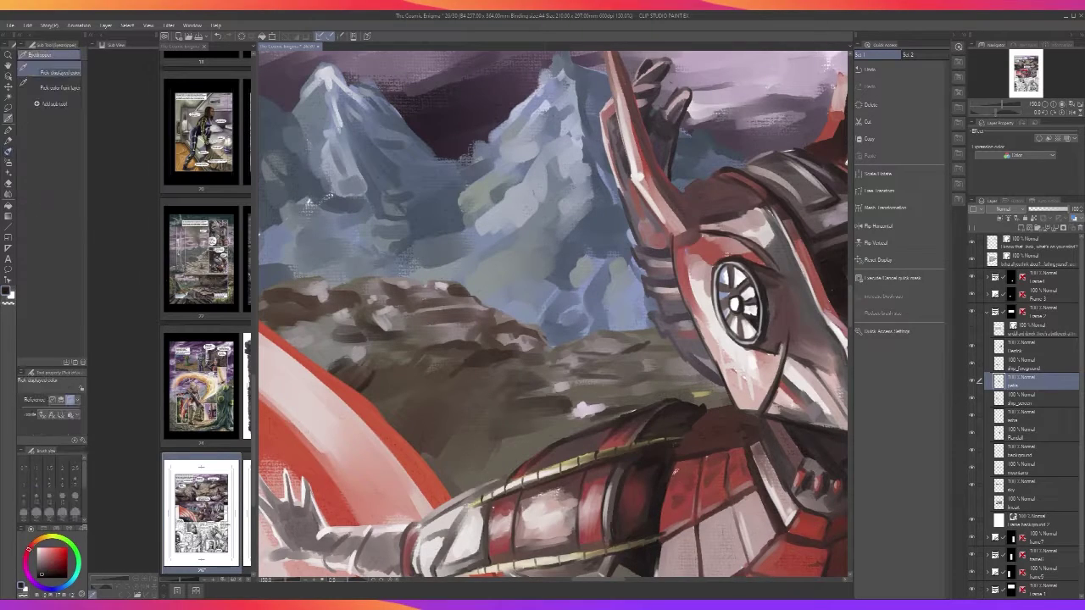
{"action": "key", "text": "b"}
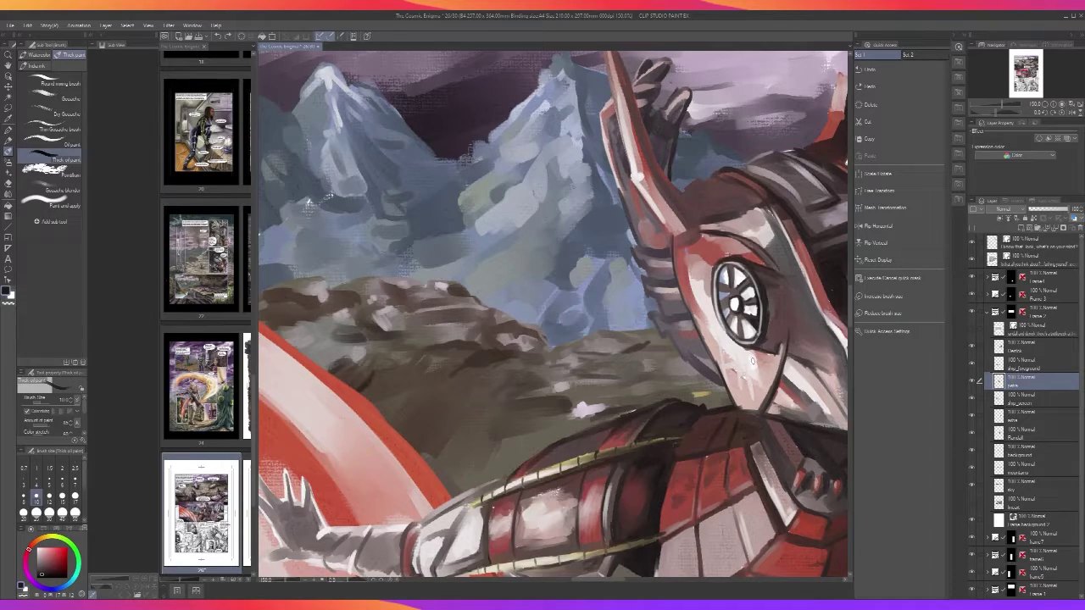
{"action": "left_click_drag", "start_coordinate": [732, 410], "coordinate": [713, 416]}
{"action": "key", "text": "bracketleft"}
{"action": "key", "text": "bracketleft"}
{"action": "key", "text": "bracketleft"}
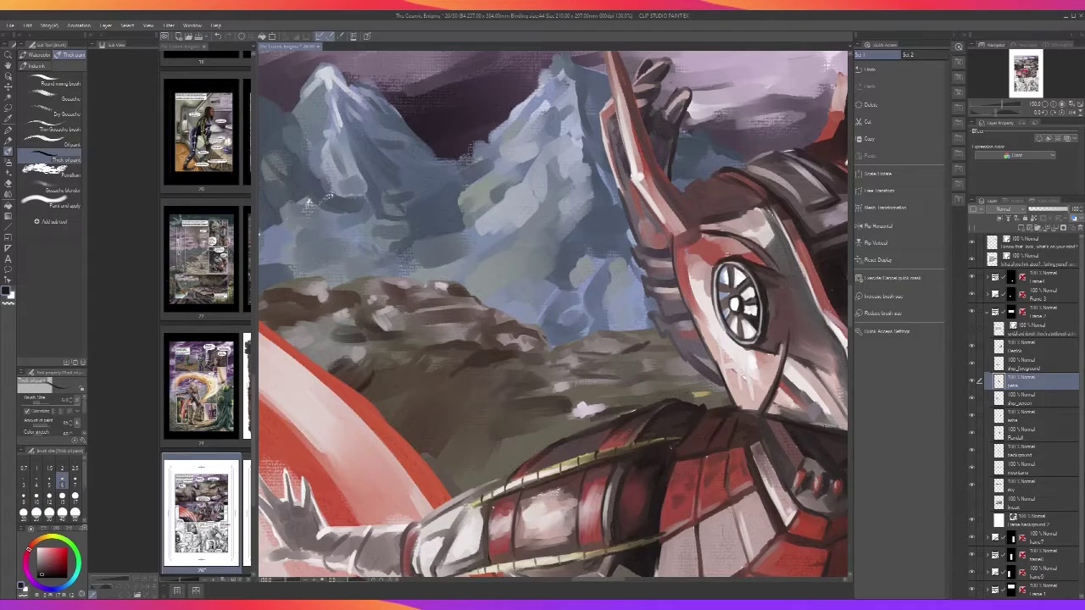
{"action": "key", "text": "bracketright"}
{"action": "key", "text": "bracketright"}
{"action": "key", "text": "bracketright"}
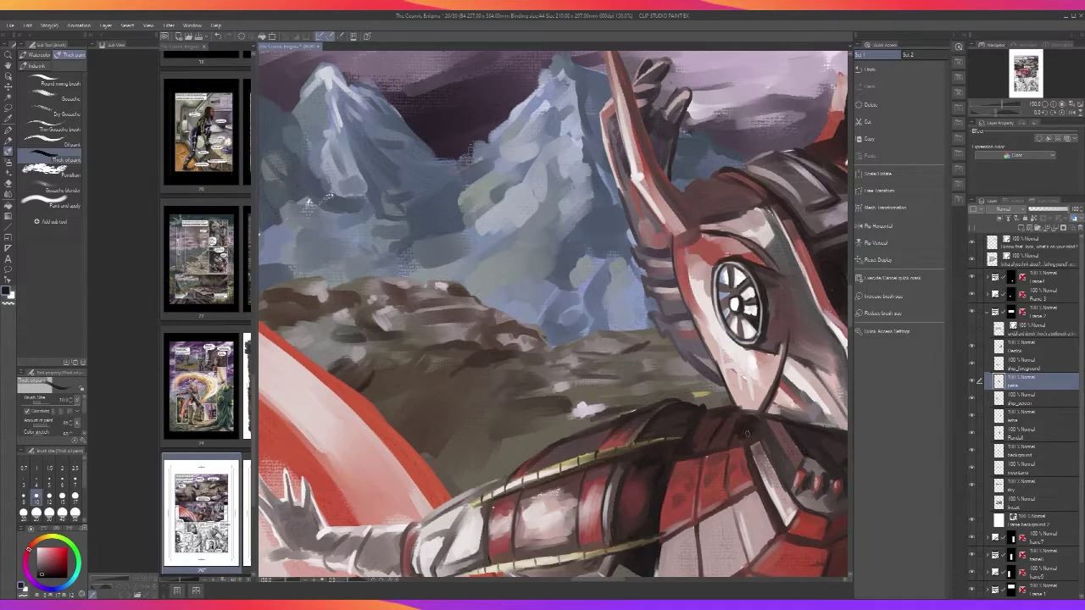
Examine the painted middle panel at several magnifications, comparing the horned figure with its surroundings and the rest of the page
{"action": "scroll", "coordinate": [747, 433], "scroll_direction": "down", "scroll_amount": 2}
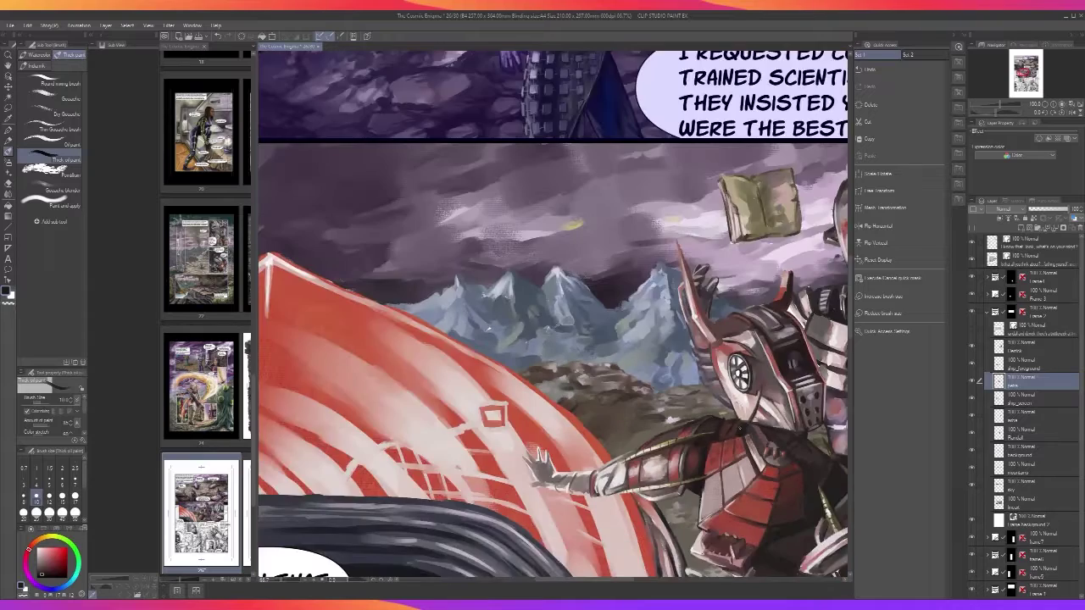
{"action": "scroll", "coordinate": [742, 426], "scroll_direction": "down", "scroll_amount": 1}
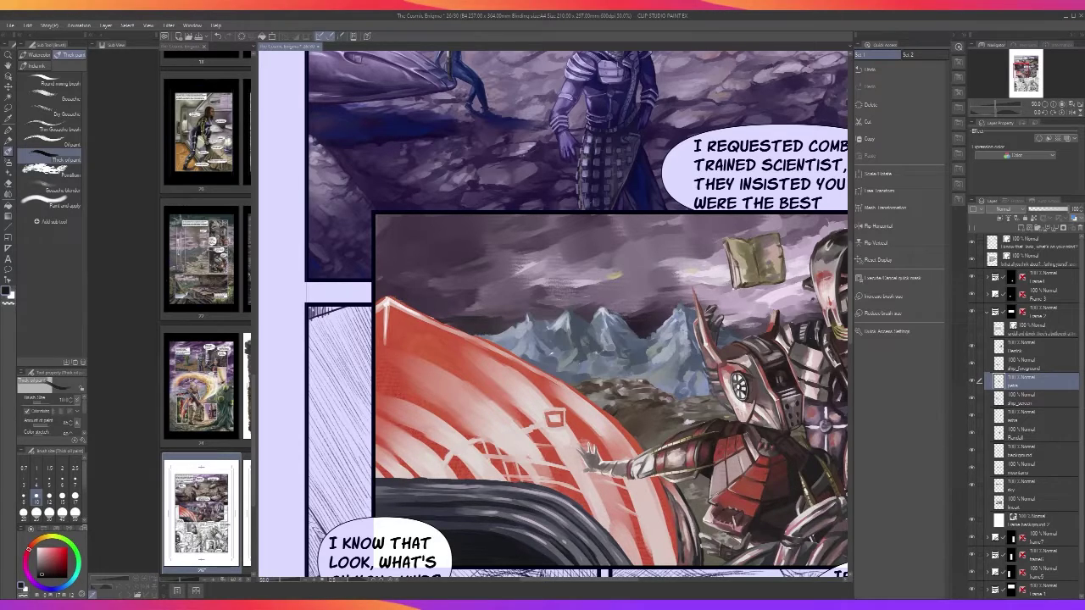
{"action": "scroll", "coordinate": [771, 423], "scroll_direction": "up", "scroll_amount": 2}
{"action": "scroll", "coordinate": [395, 436], "scroll_direction": "down", "scroll_amount": 4}
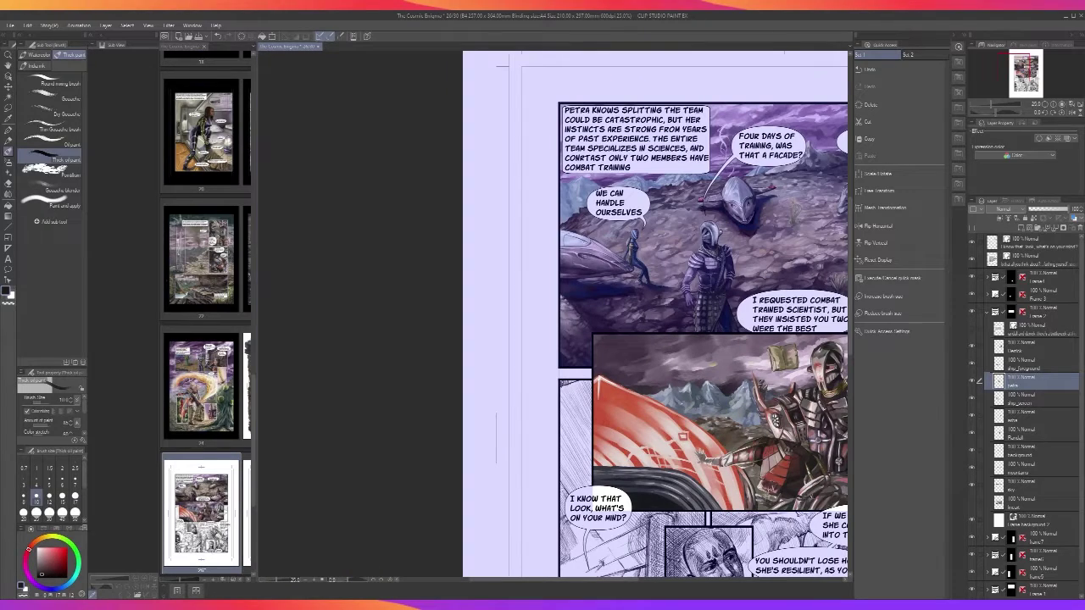
{"action": "scroll", "coordinate": [779, 415], "scroll_direction": "up", "scroll_amount": 4}
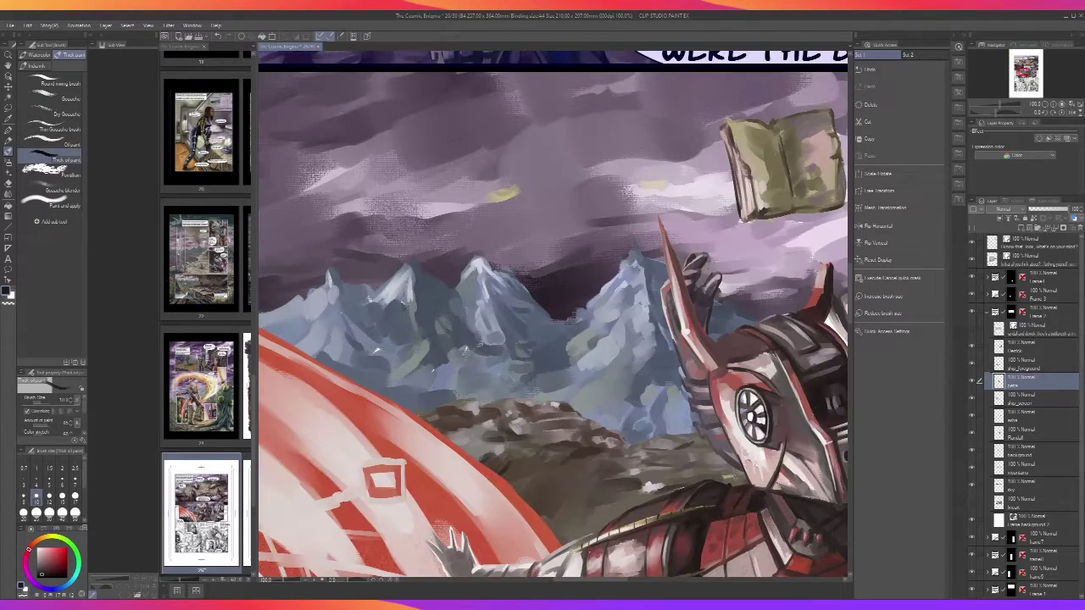
{"action": "scroll", "coordinate": [770, 444], "scroll_direction": "down", "scroll_amount": 3}
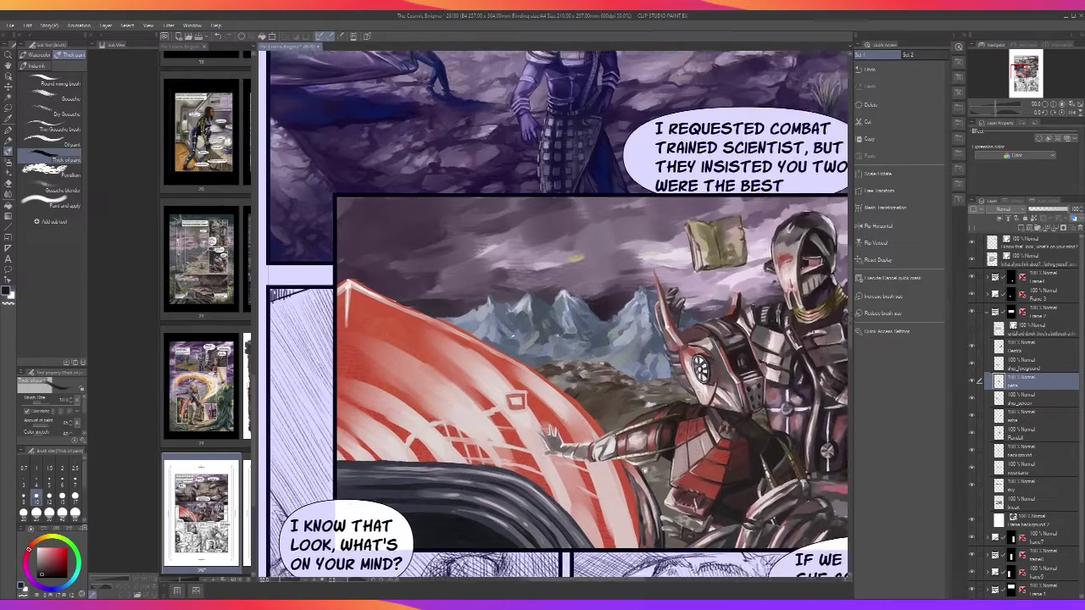
{"action": "left_click_drag", "start_coordinate": [513, 336], "coordinate": [455, 351]}
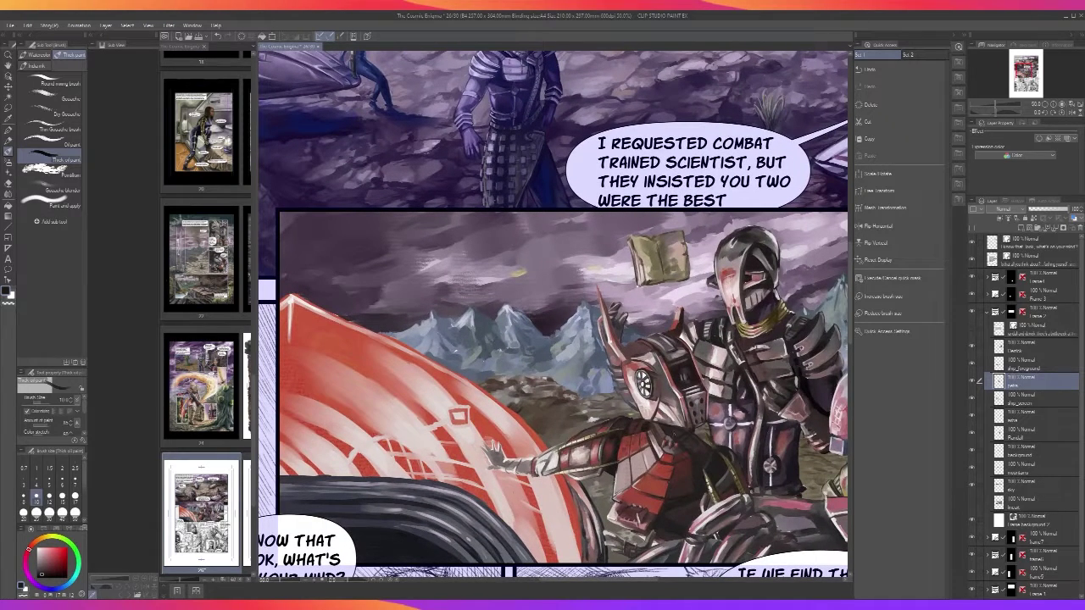
{"action": "scroll", "coordinate": [678, 437], "scroll_direction": "down", "scroll_amount": 1}
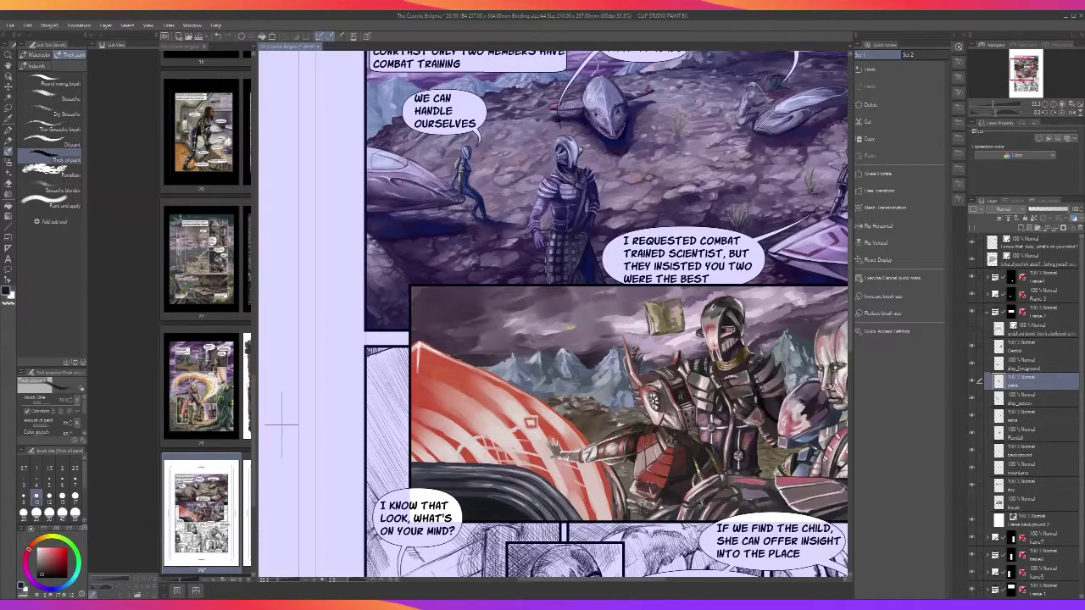
{"action": "scroll", "coordinate": [669, 440], "scroll_direction": "up", "scroll_amount": 1}
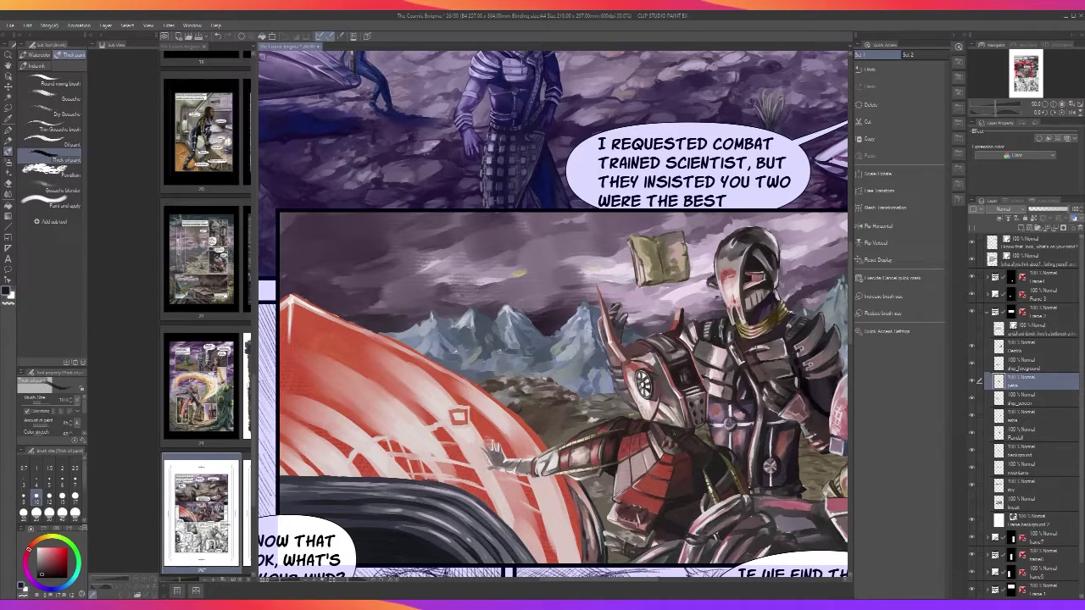
{"action": "scroll", "coordinate": [674, 434], "scroll_direction": "down", "scroll_amount": 1}
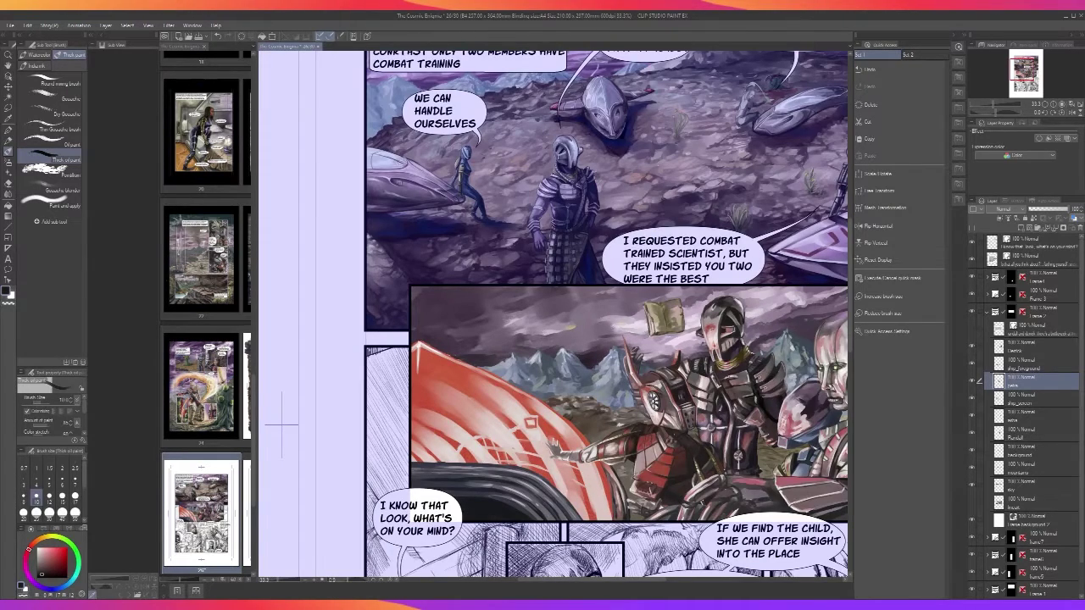
{"action": "scroll", "coordinate": [674, 434], "scroll_direction": "up", "scroll_amount": 2}
{"action": "scroll", "coordinate": [674, 434], "scroll_direction": "down", "scroll_amount": 2}
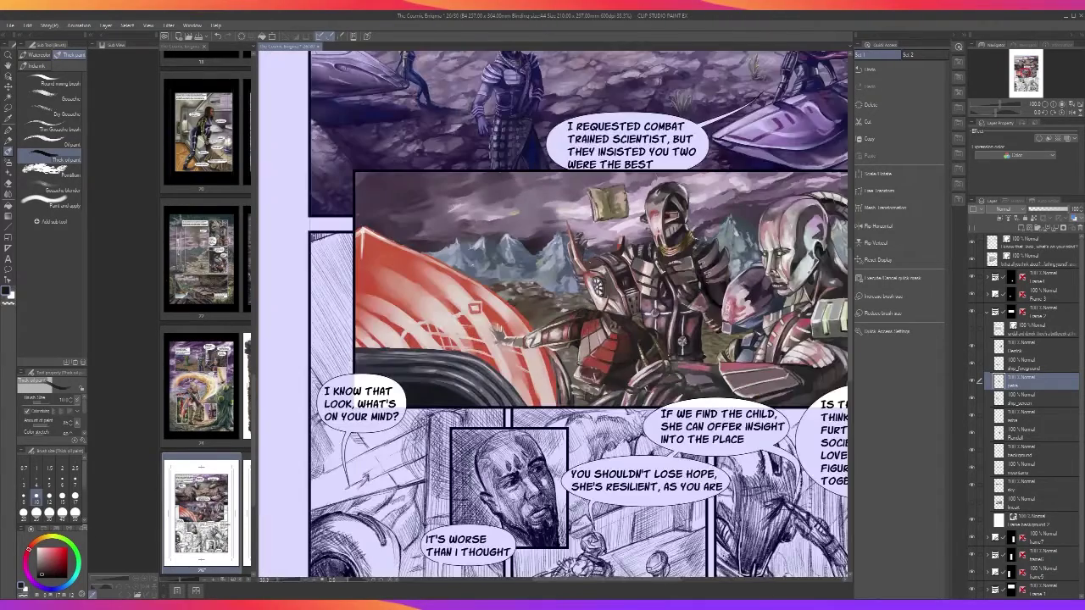
{"action": "scroll", "coordinate": [576, 263], "scroll_direction": "up", "scroll_amount": 3}
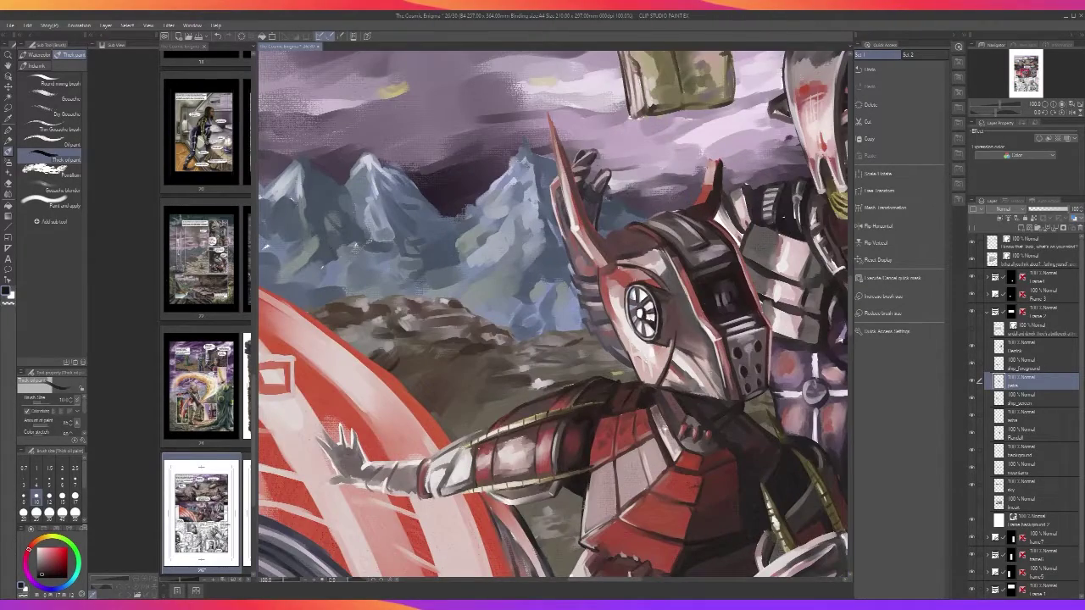
Sample a dark tone from the helmet's top bands, shrink the brush and outline the helmet's upper edge beside the long horn
{"action": "left_click_drag", "start_coordinate": [583, 352], "coordinate": [564, 510]}
{"action": "scroll", "coordinate": [568, 294], "scroll_direction": "up", "scroll_amount": 1}
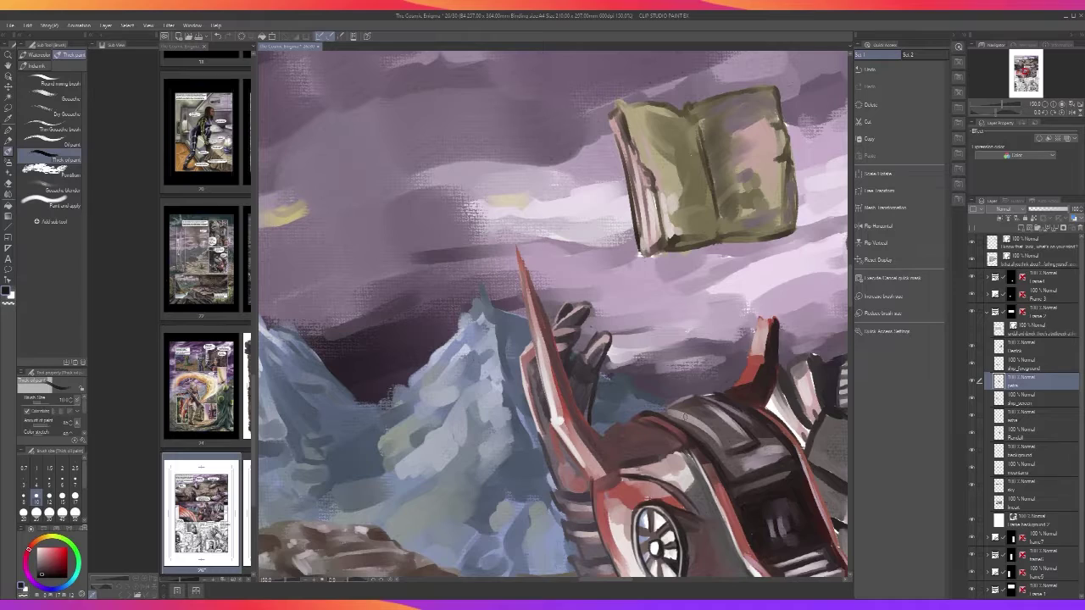
{"action": "left_click", "coordinate": [727, 466], "text": "alt"}
{"action": "key", "text": "bracketleft"}
{"action": "key", "text": "bracketleft"}
{"action": "key", "text": "bracketleft"}
{"action": "left_click_drag", "start_coordinate": [609, 432], "coordinate": [633, 417]}
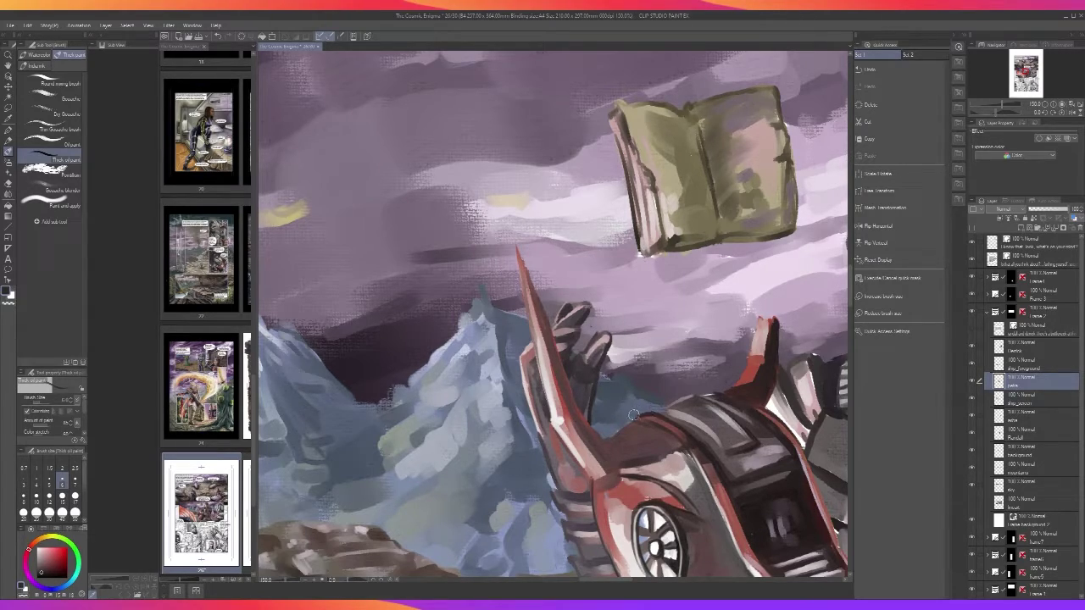
{"action": "scroll", "coordinate": [636, 414], "scroll_direction": "down", "scroll_amount": 2}
{"action": "scroll", "coordinate": [661, 404], "scroll_direction": "up", "scroll_amount": 1}
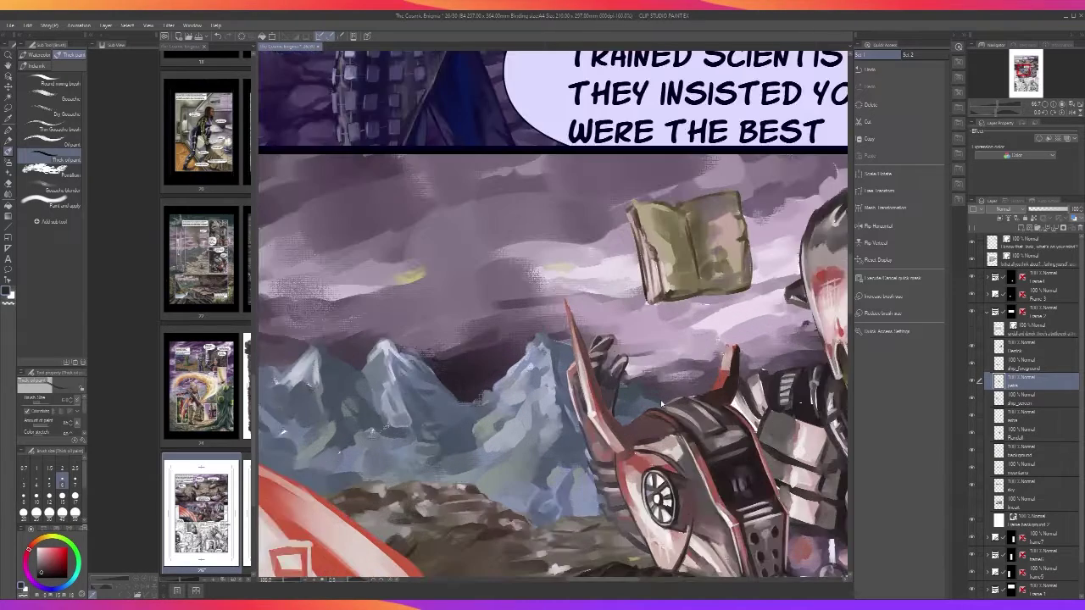
{"action": "scroll", "coordinate": [660, 404], "scroll_direction": "up", "scroll_amount": 2}
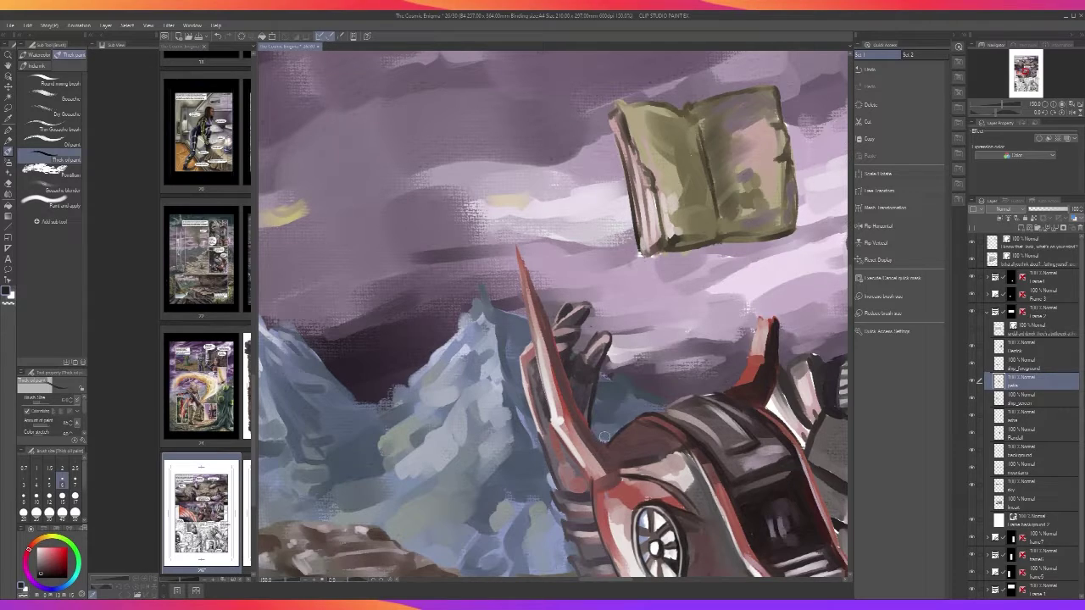
{"action": "scroll", "coordinate": [627, 417], "scroll_direction": "down", "scroll_amount": 3}
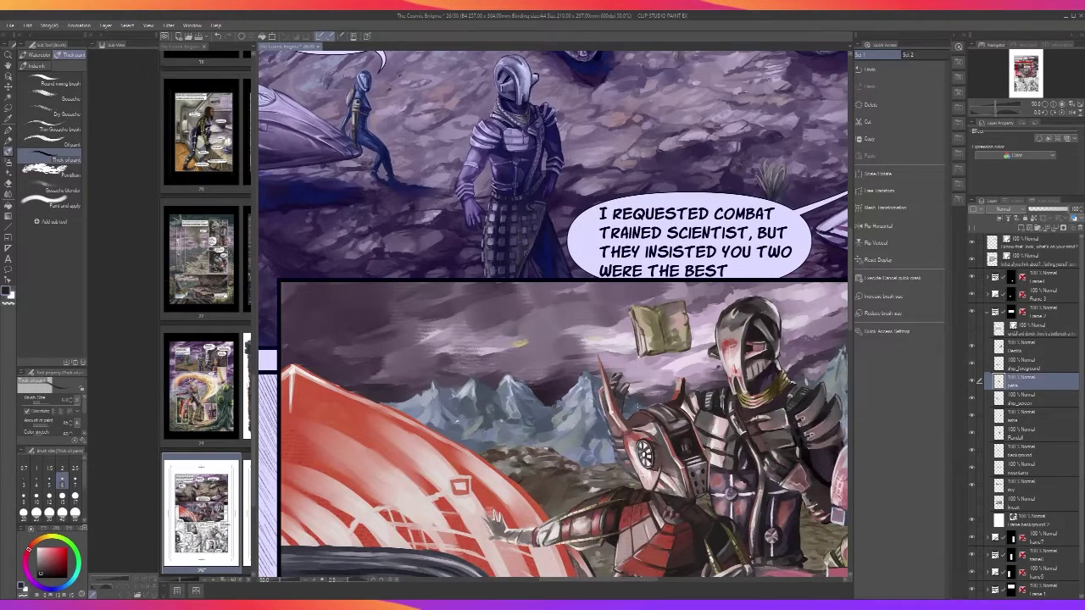
Sample the light tone of the helmet's side and enlarge the brush to touch up the light areas around the wheel emblem
{"action": "scroll", "coordinate": [638, 397], "scroll_direction": "up", "scroll_amount": 2}
{"action": "scroll", "coordinate": [640, 405], "scroll_direction": "up", "scroll_amount": 2}
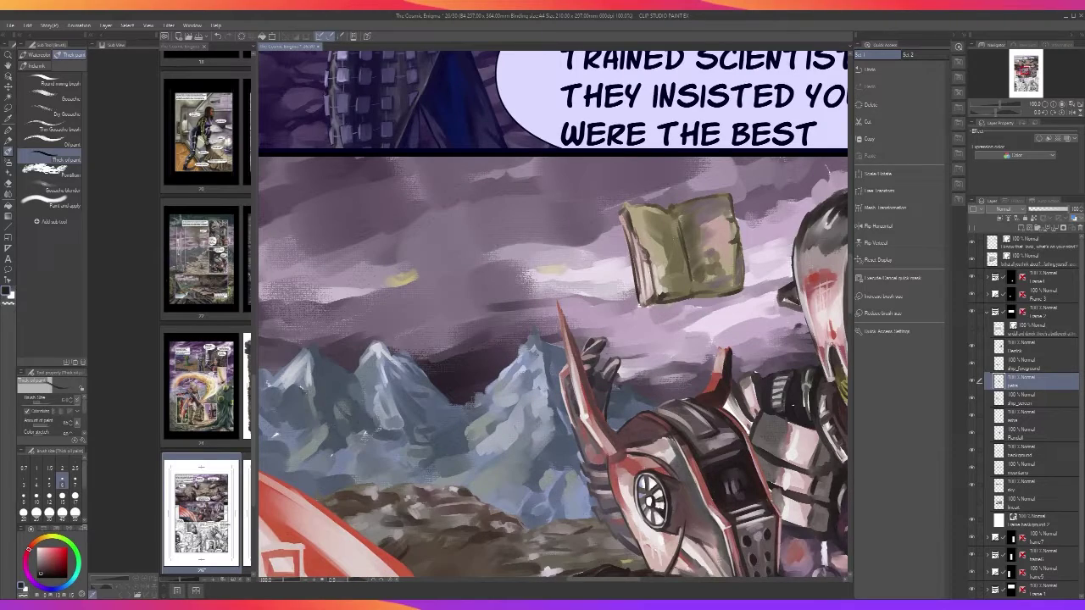
{"action": "left_click", "coordinate": [632, 492], "text": "alt"}
{"action": "key", "text": "bracketright"}
{"action": "key", "text": "bracketright"}
{"action": "key", "text": "bracketright"}
{"action": "key", "text": "bracketright"}
{"action": "key", "text": "bracketright"}
{"action": "key", "text": "bracketright"}
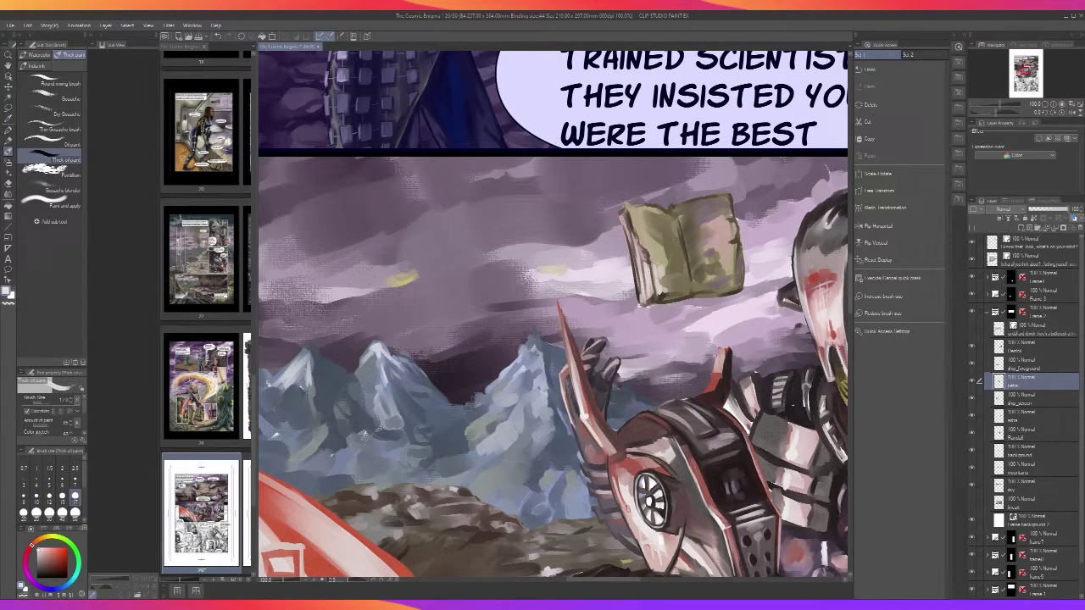
{"action": "scroll", "coordinate": [628, 454], "scroll_direction": "down", "scroll_amount": 1}
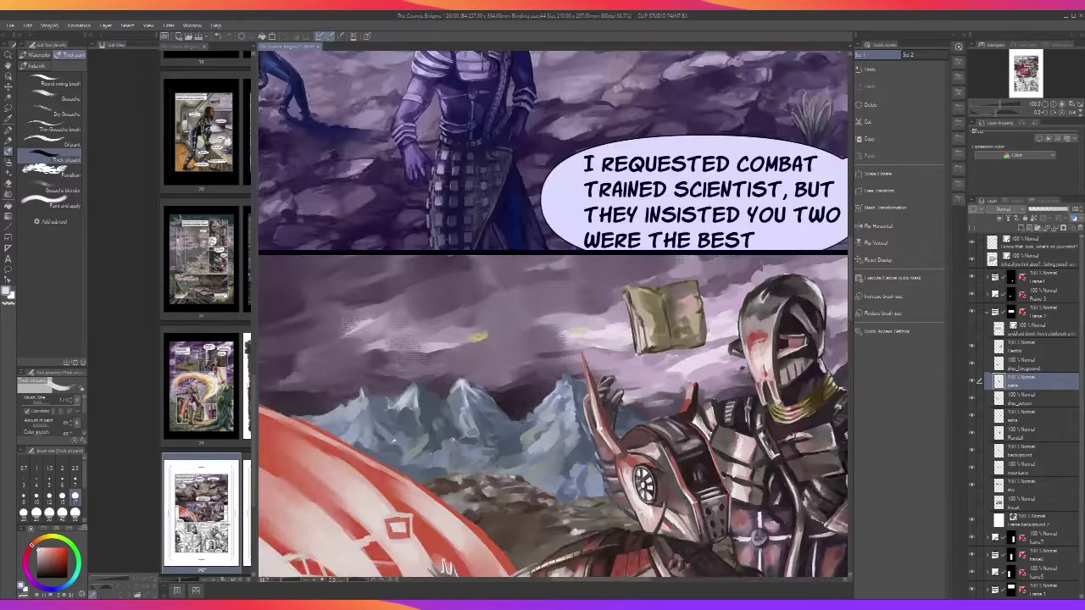
{"action": "scroll", "coordinate": [629, 454], "scroll_direction": "up", "scroll_amount": 2}
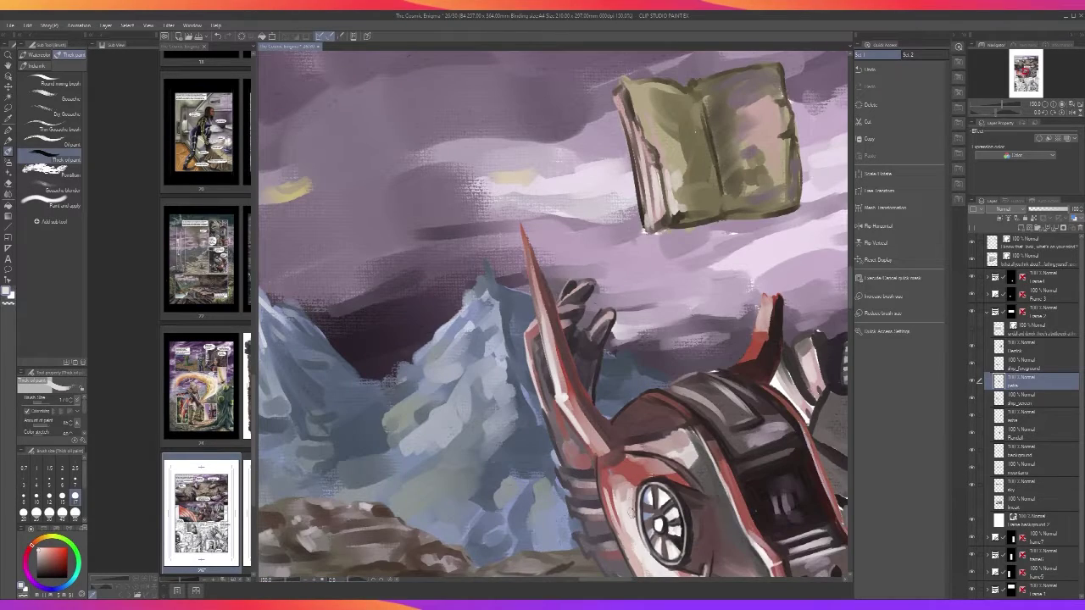
Reduce the brush size in two stages to refine the small highlights on the horned helmet
{"action": "key", "text": "bracketleft"}
{"action": "key", "text": "bracketleft"}
{"action": "key", "text": "bracketleft"}
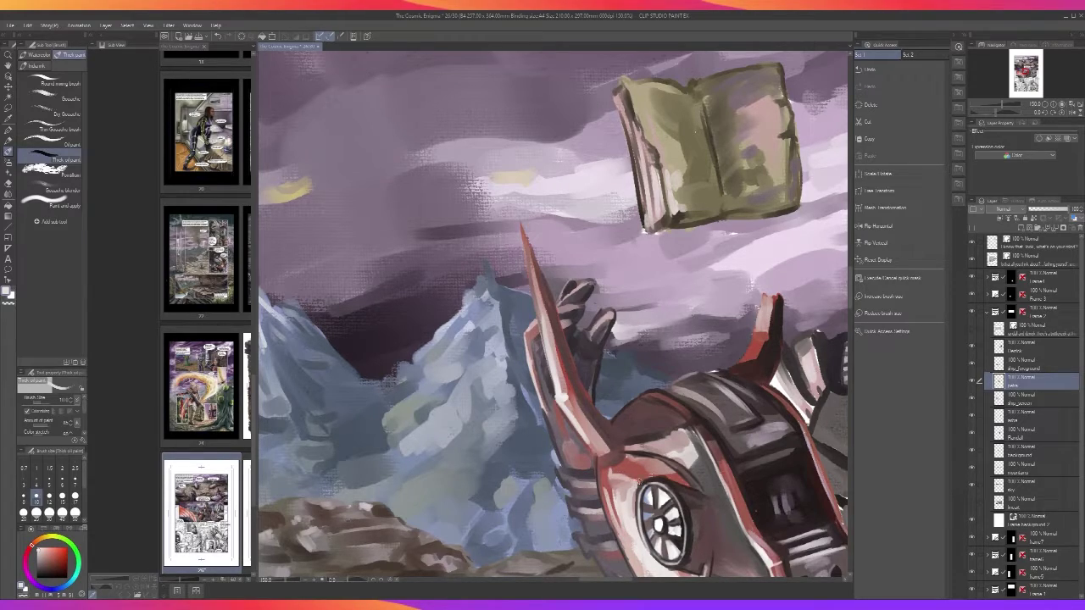
{"action": "scroll", "coordinate": [636, 481], "scroll_direction": "down", "scroll_amount": 4}
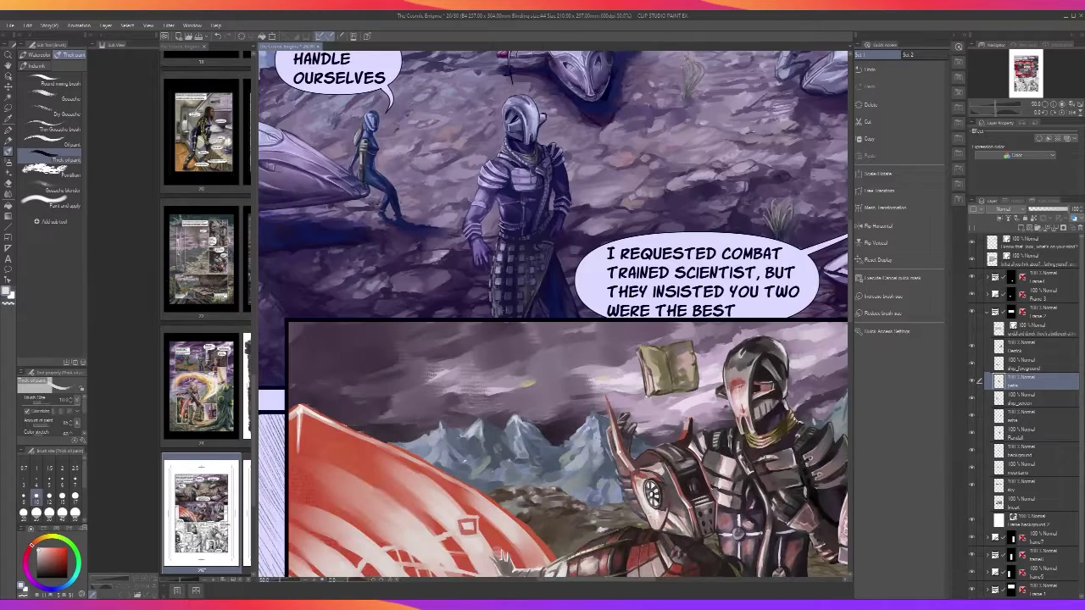
{"action": "scroll", "coordinate": [649, 477], "scroll_direction": "up", "scroll_amount": 4}
{"action": "key", "text": "bracketleft"}
{"action": "key", "text": "bracketleft"}
{"action": "key", "text": "bracketleft"}
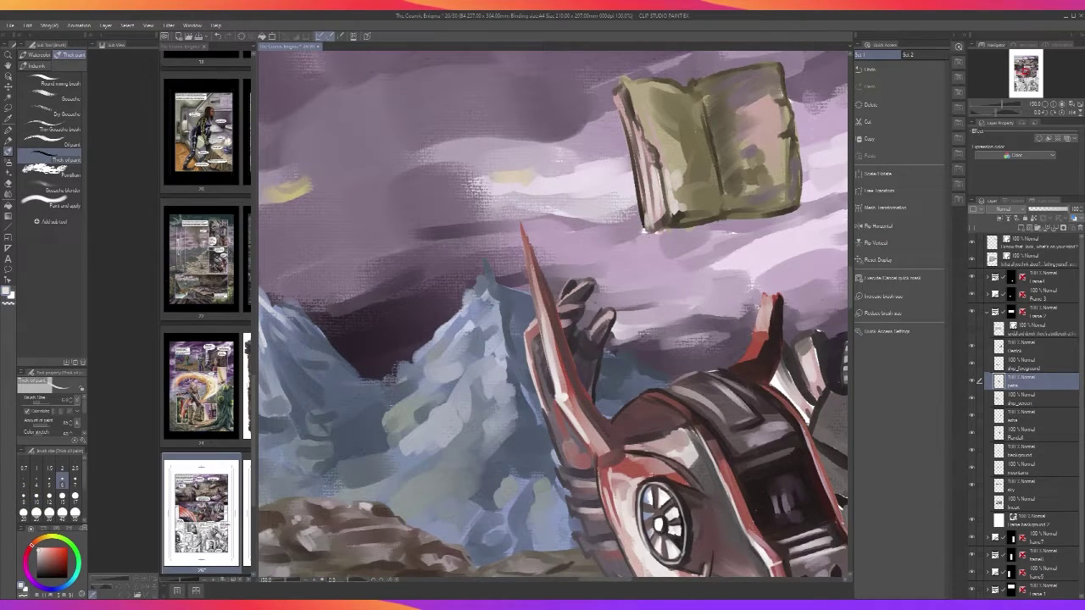
{"action": "scroll", "coordinate": [602, 471], "scroll_direction": "down", "scroll_amount": 3}
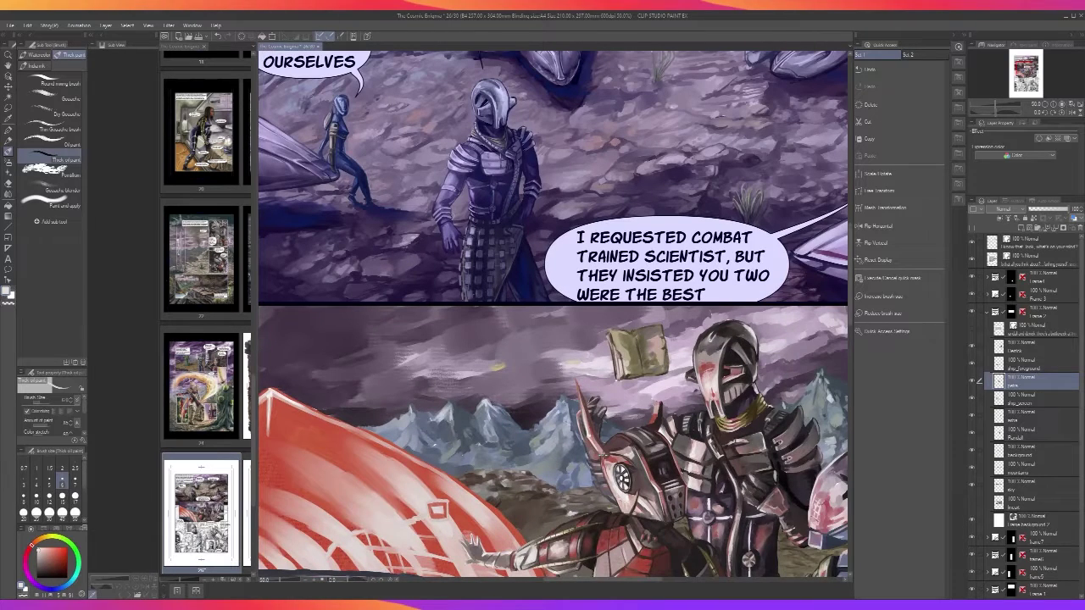
{"action": "scroll", "coordinate": [598, 471], "scroll_direction": "up", "scroll_amount": 3}
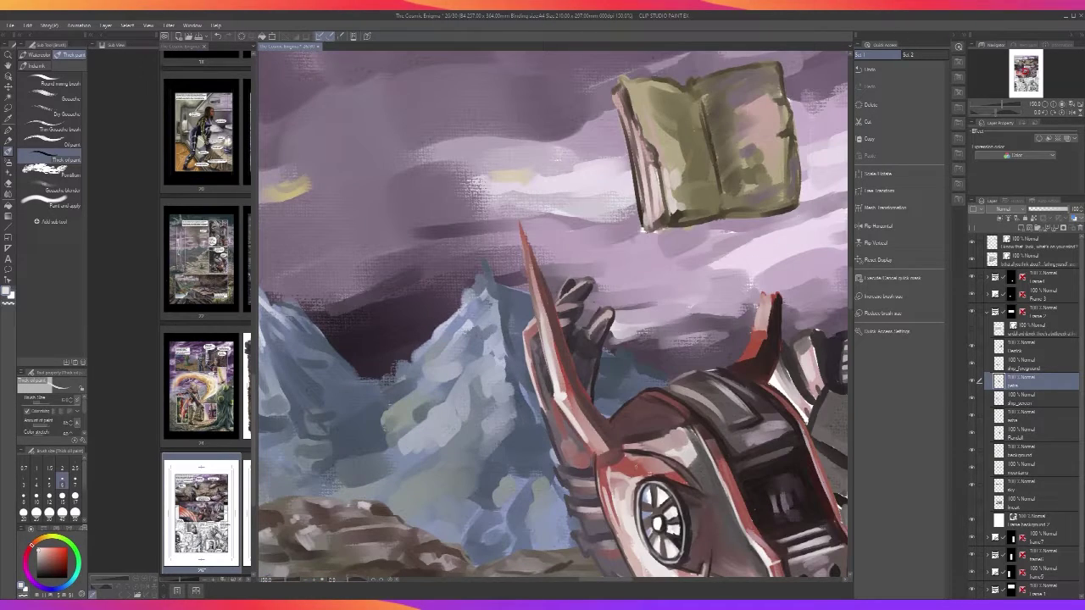
Sample light and dark tones from the wheel emblem and repaint its upper spokes and dark rim with short strokes
{"action": "left_click", "coordinate": [662, 501], "text": "alt"}
{"action": "left_click_drag", "start_coordinate": [644, 501], "coordinate": [653, 513]}
{"action": "left_click", "coordinate": [651, 511], "text": "alt"}
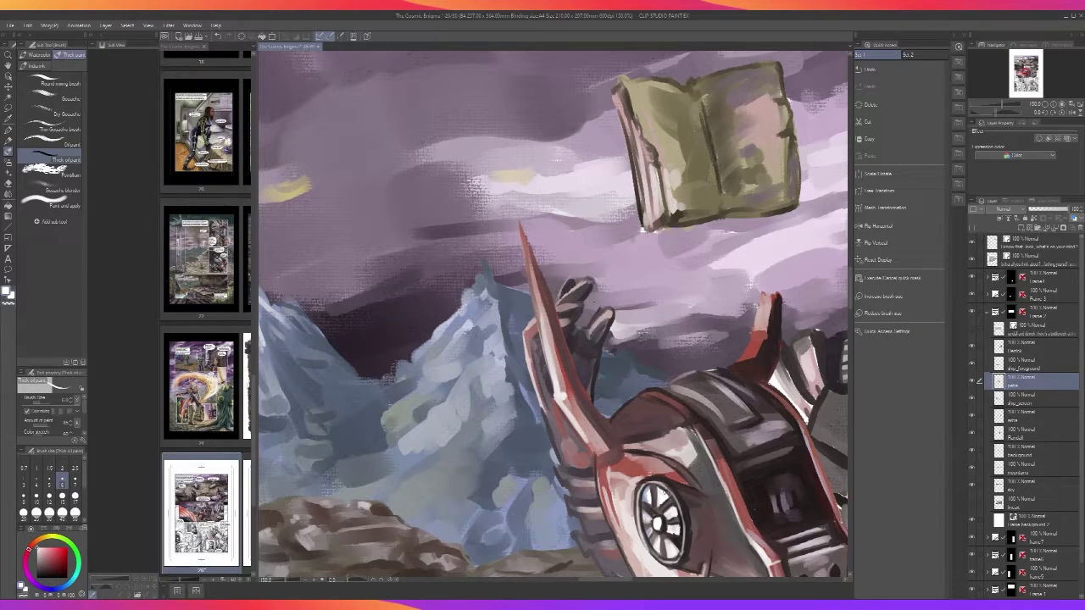
{"action": "left_click", "coordinate": [680, 536], "text": "alt"}
{"action": "left_click_drag", "start_coordinate": [650, 519], "coordinate": [663, 555]}
{"action": "scroll", "coordinate": [662, 532], "scroll_direction": "down", "scroll_amount": 1}
{"action": "scroll", "coordinate": [663, 528], "scroll_direction": "down", "scroll_amount": 1}
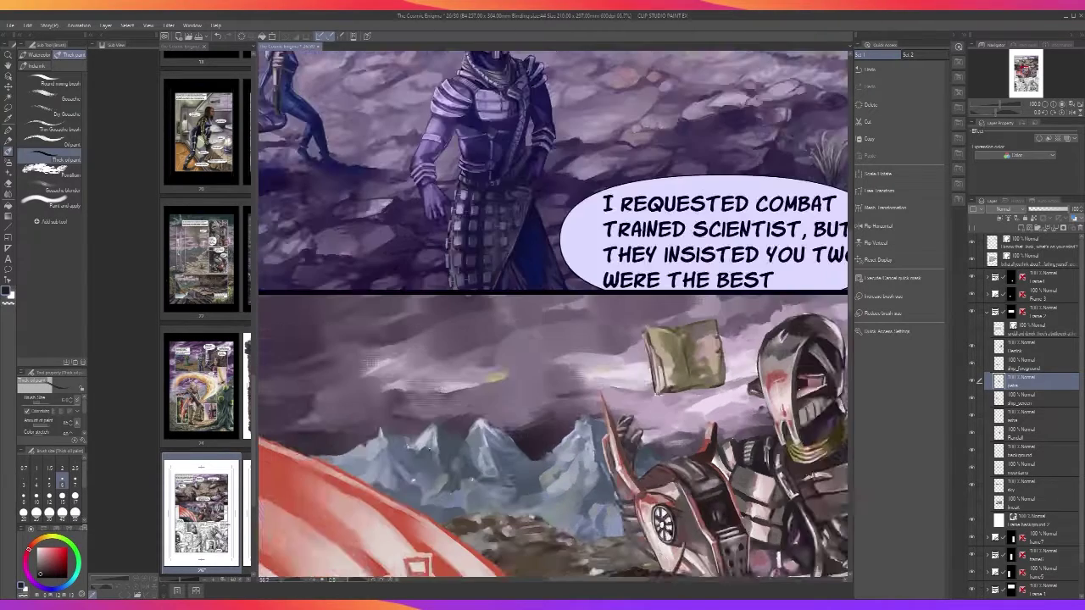
{"action": "scroll", "coordinate": [661, 522], "scroll_direction": "down", "scroll_amount": 1}
Resample the light tone near the wheel emblem and add a small highlight at the emblem's upper edge
{"action": "scroll", "coordinate": [660, 521], "scroll_direction": "up", "scroll_amount": 3}
{"action": "key", "text": "alt"}
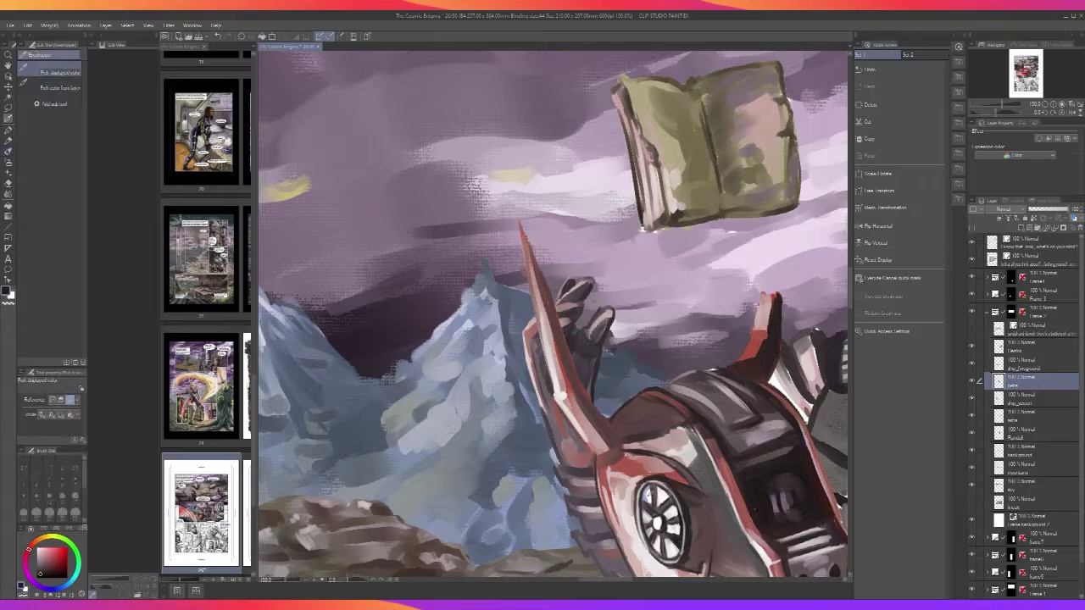
{"action": "left_click", "coordinate": [650, 495], "text": "alt"}
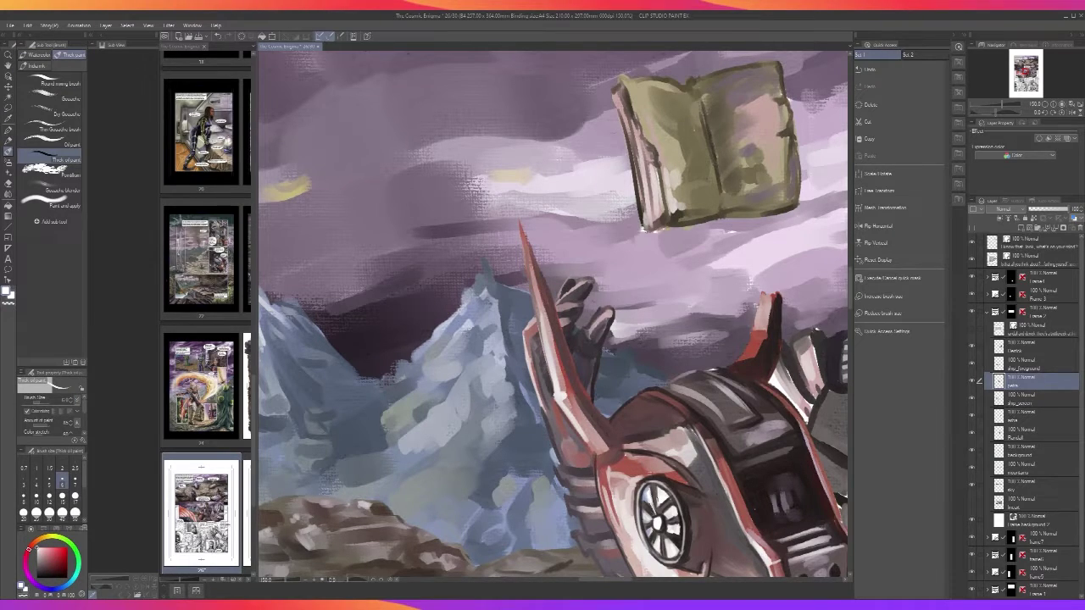
{"action": "left_click_drag", "start_coordinate": [649, 504], "coordinate": [654, 509]}
{"action": "scroll", "coordinate": [661, 504], "scroll_direction": "down", "scroll_amount": 4}
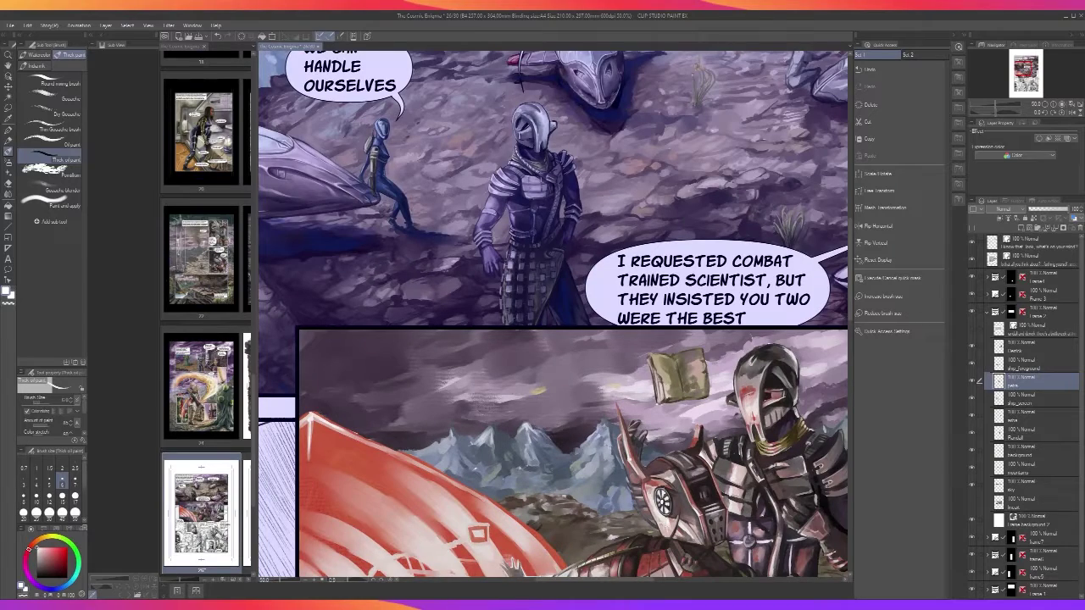
{"action": "scroll", "coordinate": [666, 494], "scroll_direction": "up", "scroll_amount": 3}
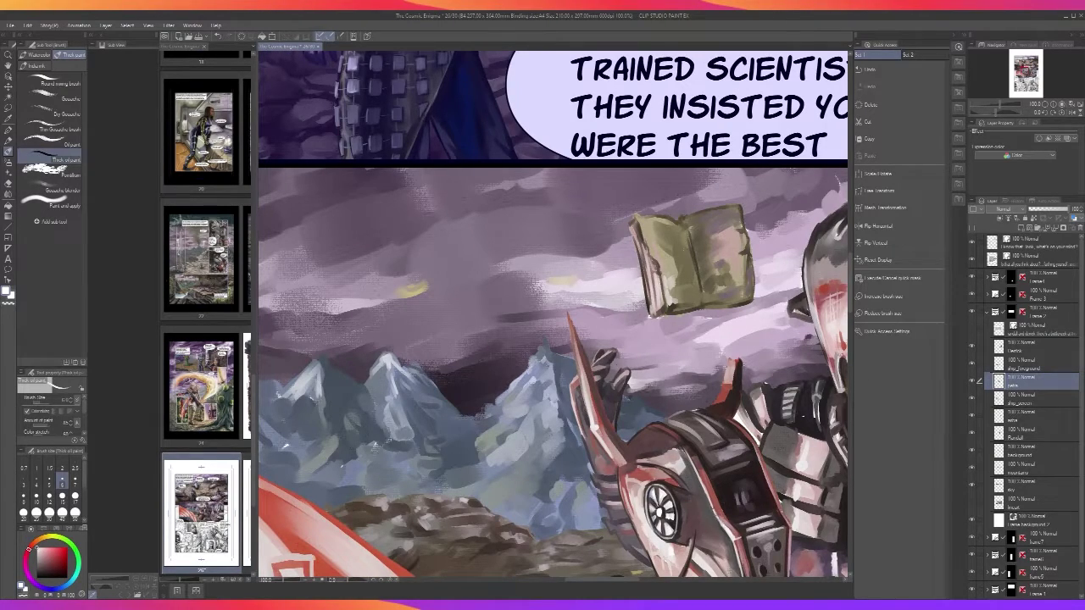
Add a short light highlight along the rear edge of the horned helmet, beside the dark visor opening
{"action": "left_click_drag", "start_coordinate": [764, 473], "coordinate": [770, 489]}
{"action": "scroll", "coordinate": [766, 480], "scroll_direction": "down", "scroll_amount": 3}
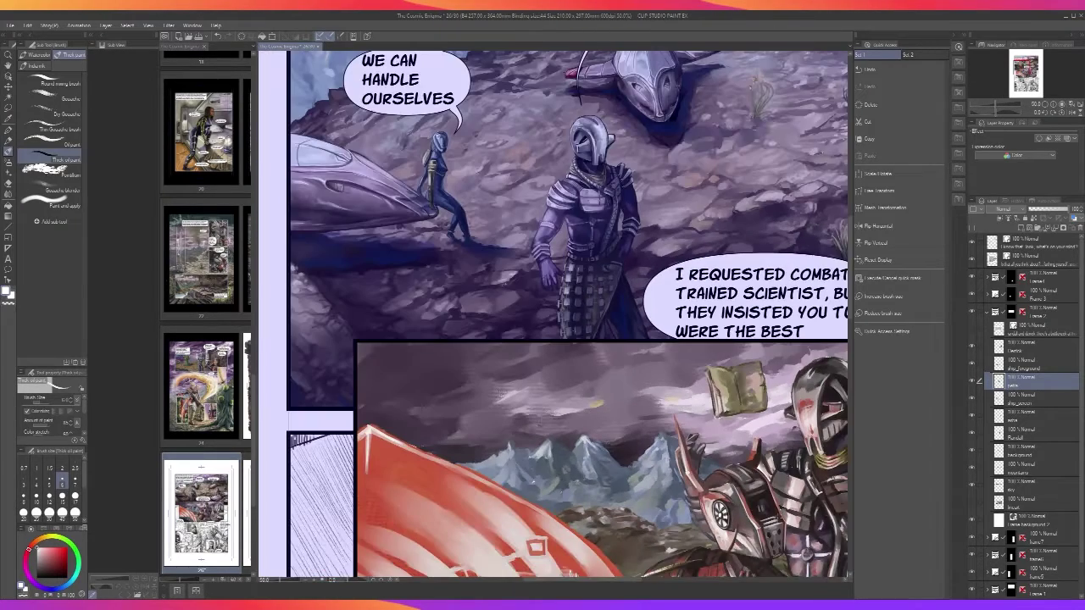
{"action": "scroll", "coordinate": [780, 525], "scroll_direction": "down", "scroll_amount": 3}
{"action": "scroll", "coordinate": [780, 525], "scroll_direction": "up", "scroll_amount": 5}
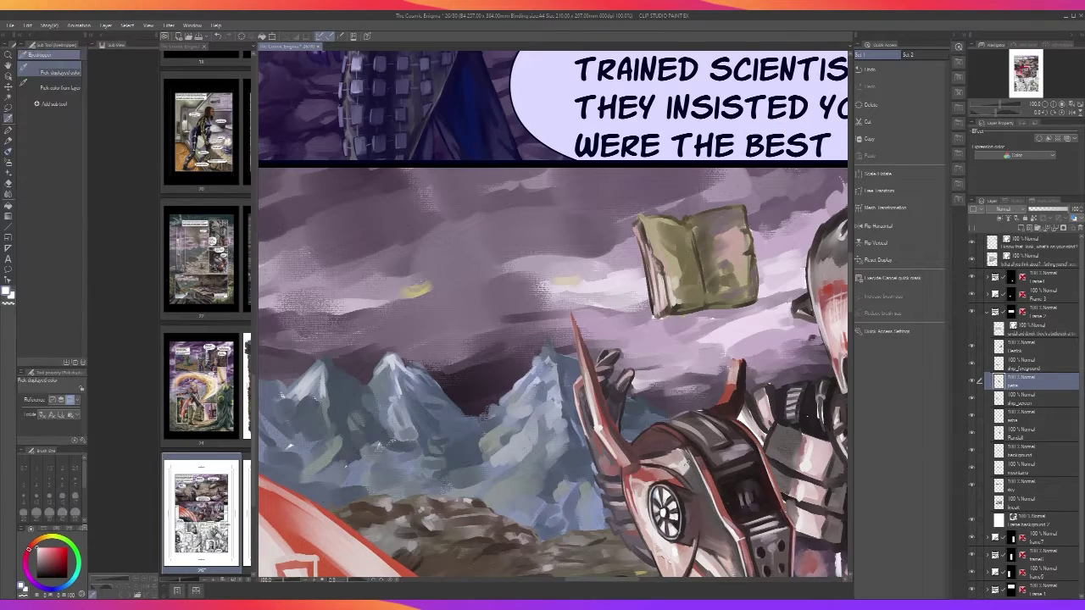
Sample the light tone above the helmet's wheel emblem, enlarge the brush and repaint that part of the helmet's side
{"action": "left_click", "coordinate": [669, 464], "text": "alt"}
{"action": "key", "text": "bracketright"}
{"action": "key", "text": "bracketright"}
{"action": "key", "text": "bracketright"}
{"action": "key", "text": "bracketright"}
{"action": "key", "text": "bracketright"}
{"action": "key", "text": "bracketright"}
{"action": "left_click_drag", "start_coordinate": [666, 465], "coordinate": [680, 470]}
{"action": "key", "text": "ctrl+z"}
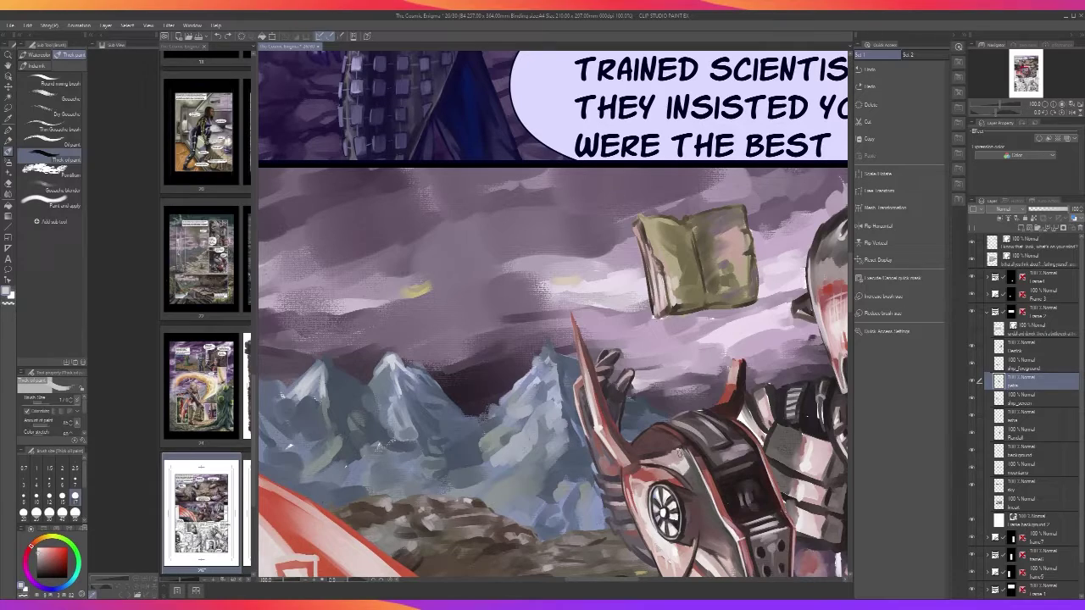
{"action": "key", "text": "alt"}
{"action": "mouse_move", "coordinate": [681, 463]}
{"action": "left_mouse_down"}
{"action": "mouse_move", "coordinate": [666, 463]}
{"action": "mouse_move", "coordinate": [683, 459]}
{"action": "mouse_move", "coordinate": [683, 444]}
{"action": "left_mouse_up"}
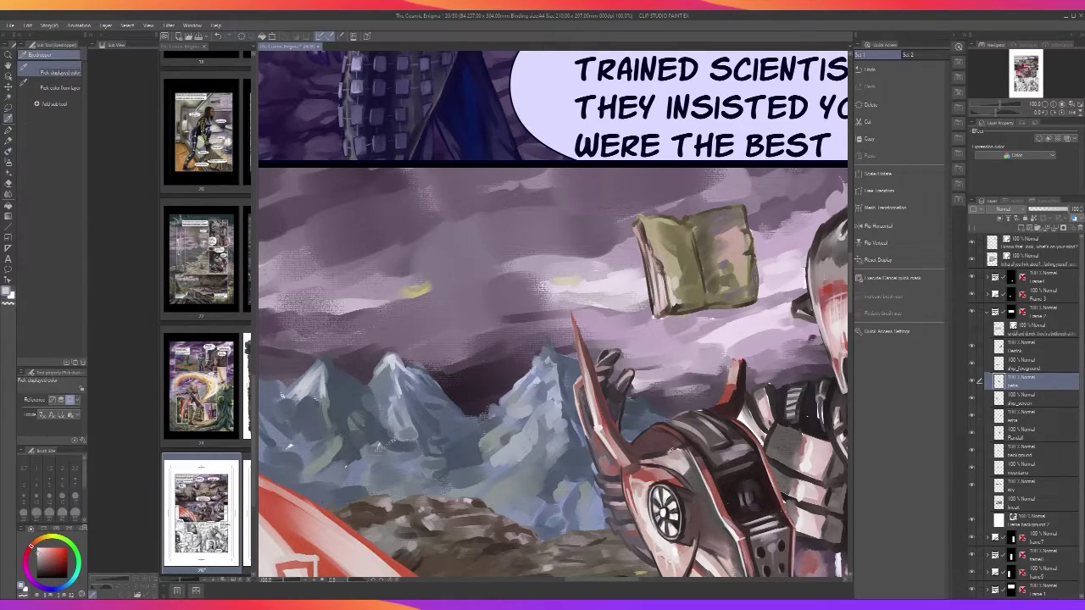
Sample a dark tone from the helmet's brow, reduce the brush and redefine the dark edge above the wheel emblem
{"action": "left_click", "coordinate": [668, 450], "text": "alt"}
{"action": "key", "text": "bracketleft"}
{"action": "key", "text": "bracketleft"}
{"action": "key", "text": "bracketleft"}
{"action": "mouse_move", "coordinate": [666, 453]}
{"action": "left_mouse_down"}
{"action": "mouse_move", "coordinate": [683, 448]}
{"action": "mouse_move", "coordinate": [684, 475]}
{"action": "left_mouse_up"}
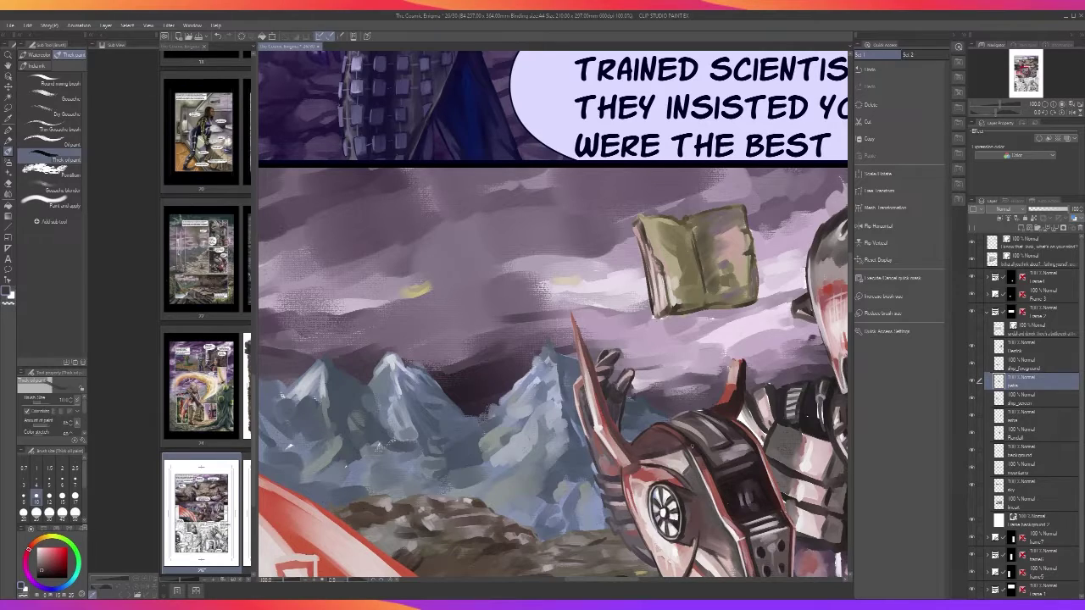
Reduce the brush further and draw thin dark contour strokes along the helmet's long front horn and its base
{"action": "scroll", "coordinate": [694, 439], "scroll_direction": "up", "scroll_amount": 2}
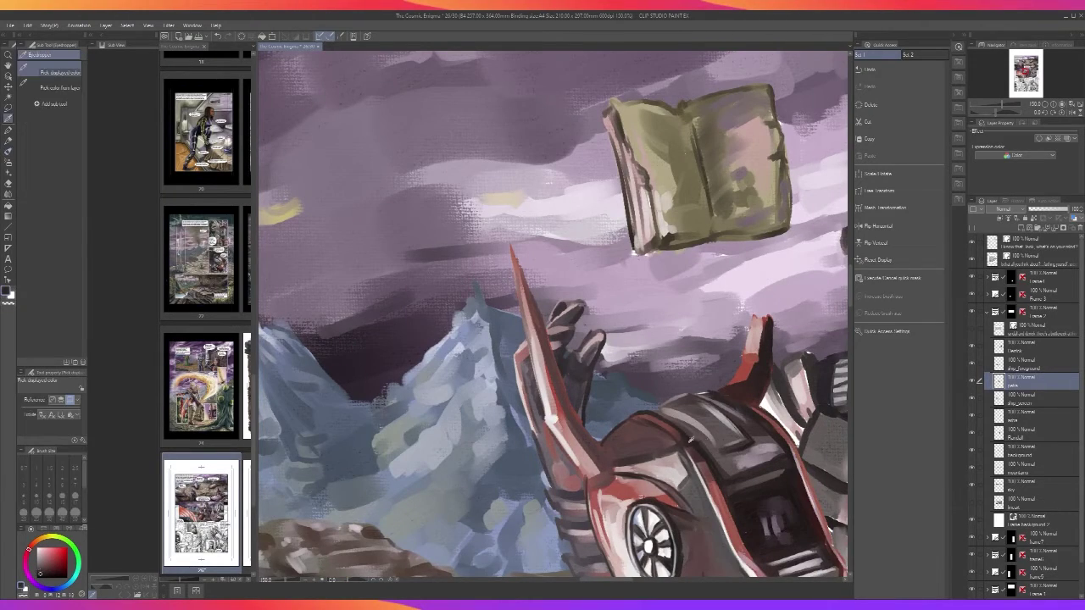
{"action": "key", "text": "bracketleft"}
{"action": "key", "text": "bracketleft"}
{"action": "key", "text": "bracketleft"}
{"action": "key", "text": "bracketleft"}
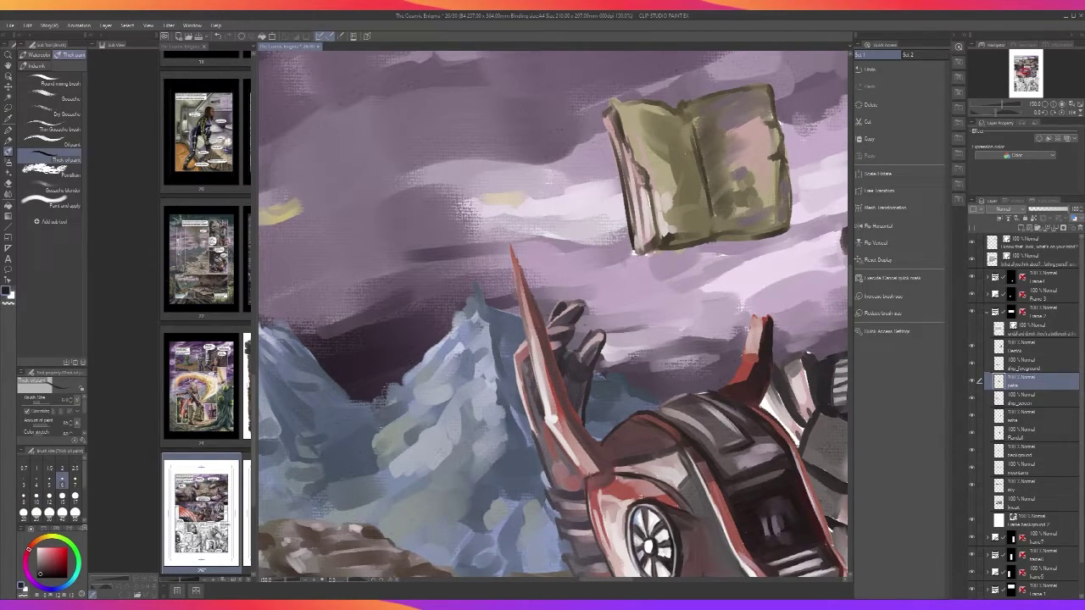
{"action": "left_click_drag", "start_coordinate": [580, 477], "coordinate": [558, 441]}
{"action": "key", "text": "ctrl+z"}
{"action": "key", "text": "ctrl+z"}
{"action": "mouse_move", "coordinate": [582, 476]}
{"action": "left_mouse_down"}
{"action": "mouse_move", "coordinate": [544, 422]}
{"action": "mouse_move", "coordinate": [535, 375]}
{"action": "left_mouse_up"}
{"action": "left_click_drag", "start_coordinate": [546, 416], "coordinate": [531, 343]}
{"action": "left_click_drag", "start_coordinate": [600, 444], "coordinate": [584, 428]}
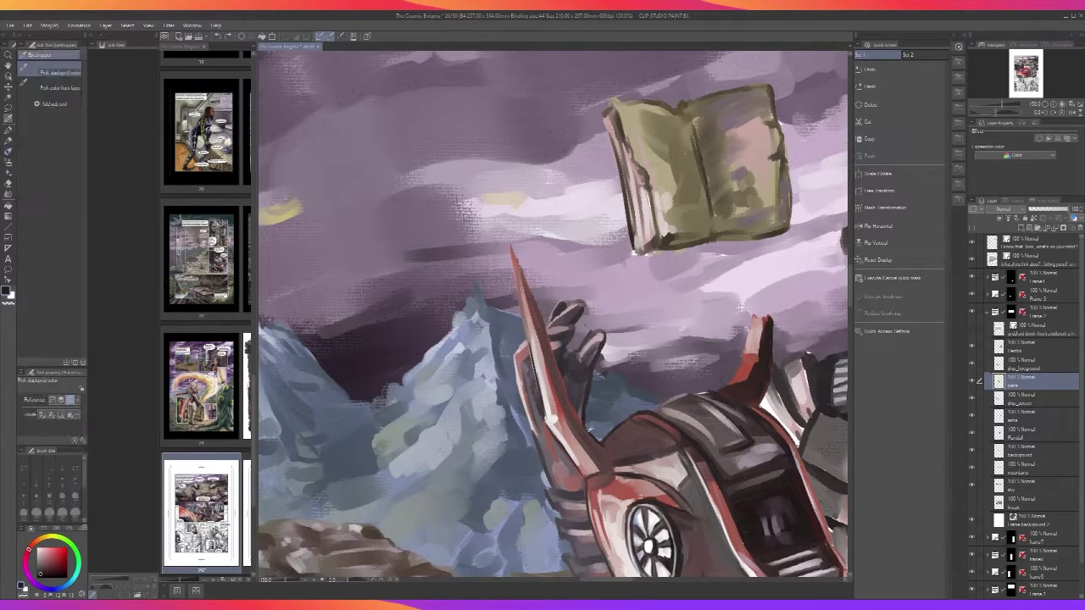
Sample the dark red at the base of the long horn and enlarge the brush to paint the adjoining helmet area
{"action": "left_click", "coordinate": [580, 415], "text": "alt"}
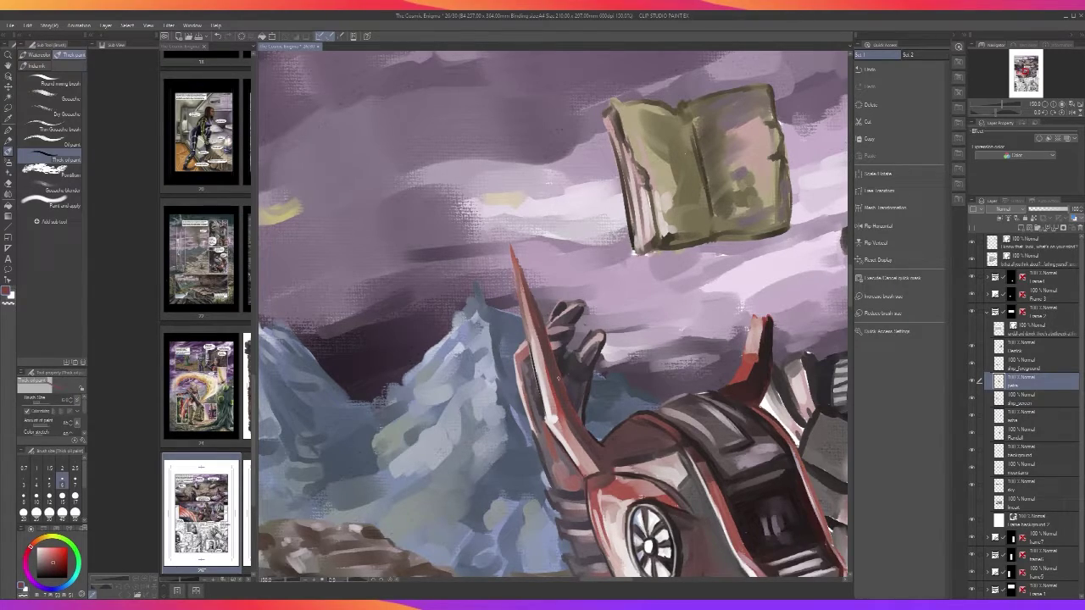
{"action": "key", "text": "]"}
{"action": "key", "text": "]"}
{"action": "key", "text": "]"}
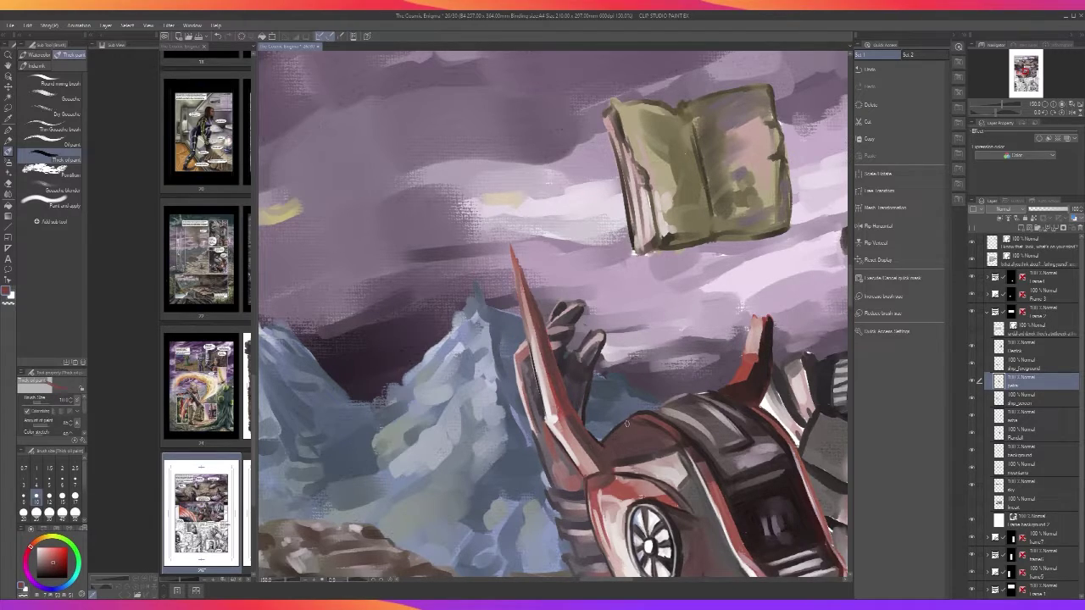
Sample the dark outline tone beside the horn's base, reduce the brush and darken the long horn's edge up to its tip
{"action": "left_click", "coordinate": [605, 441], "text": "alt"}
{"action": "key", "text": "["}
{"action": "key", "text": "["}
{"action": "key", "text": "["}
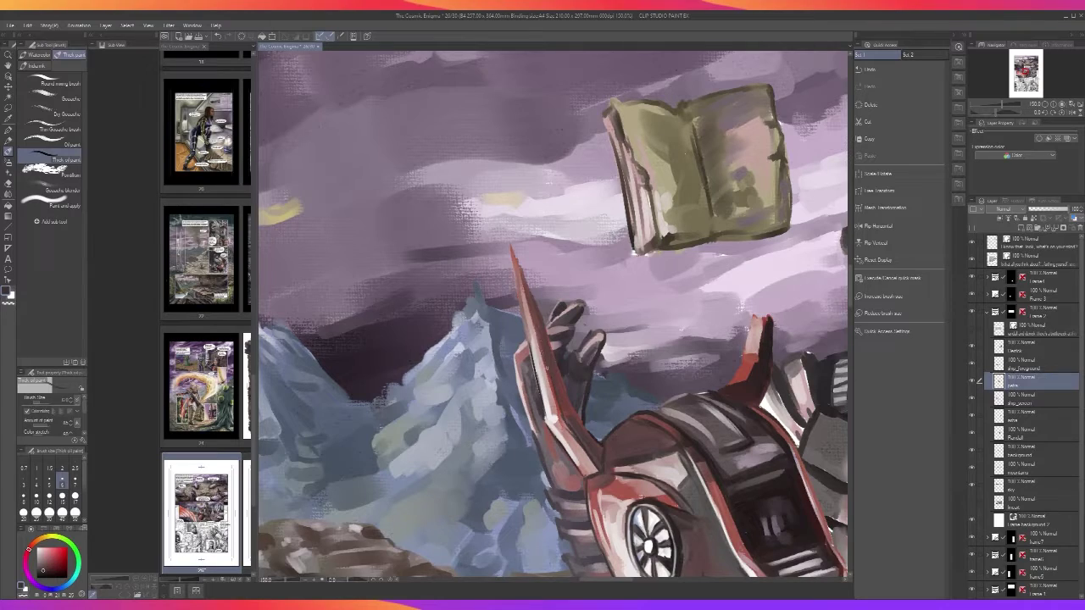
{"action": "left_click_drag", "start_coordinate": [535, 331], "coordinate": [516, 251]}
{"action": "scroll", "coordinate": [517, 236], "scroll_direction": "down", "scroll_amount": 2}
{"action": "scroll", "coordinate": [517, 236], "scroll_direction": "up", "scroll_amount": 2}
Sample the horn's light tone, enlarge the brush and paint highlights along the long horn from its tip down to its base
{"action": "key", "text": "alt"}
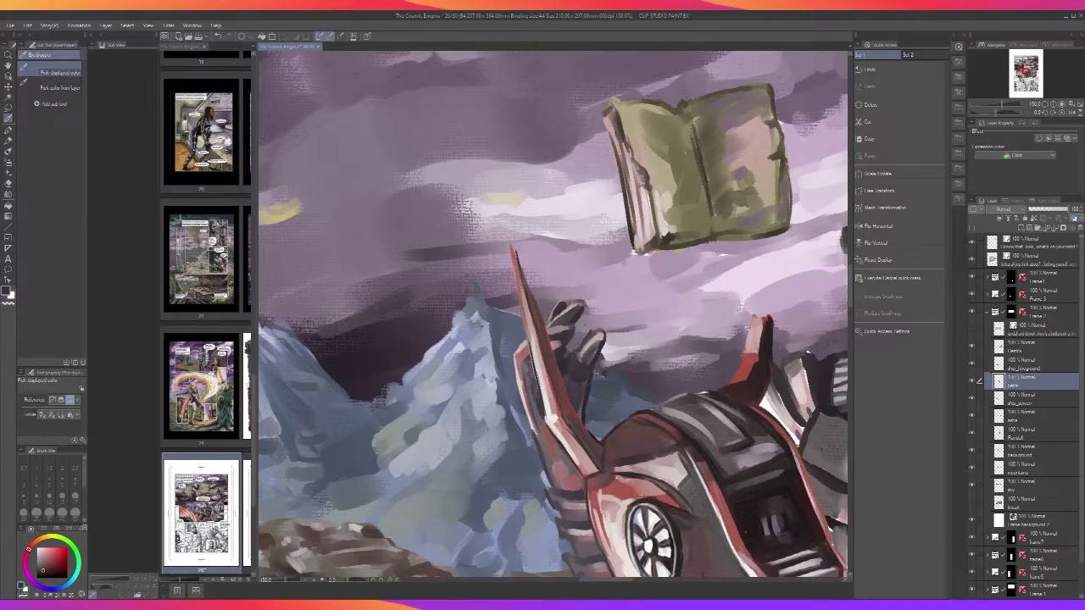
{"action": "left_click", "coordinate": [553, 419], "text": "alt"}
{"action": "key", "text": "]"}
{"action": "key", "text": "]"}
{"action": "key", "text": "]"}
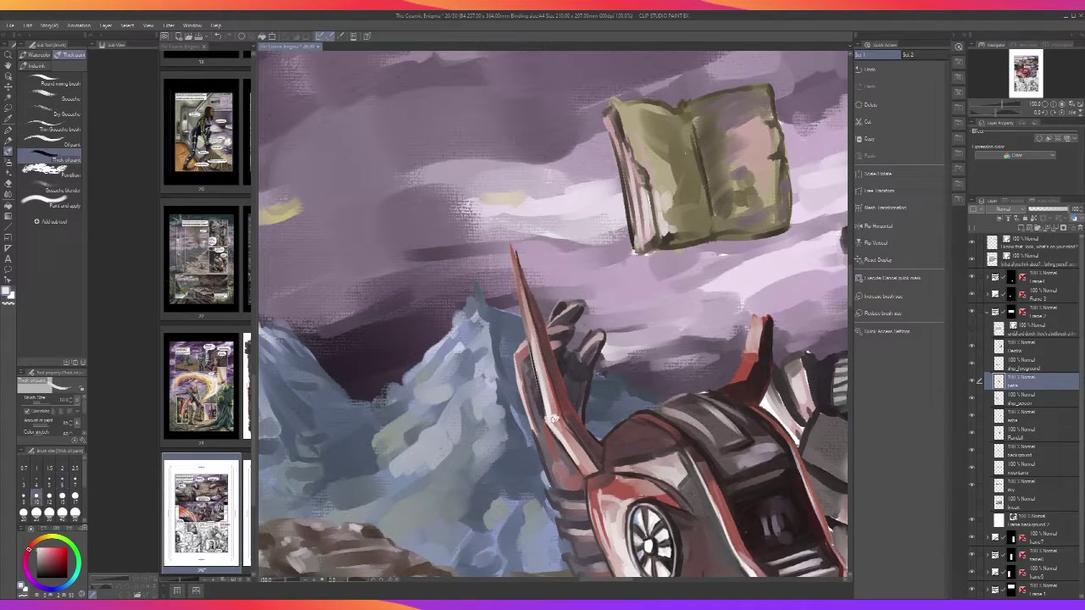
{"action": "mouse_move", "coordinate": [549, 417]}
{"action": "left_mouse_down"}
{"action": "mouse_move", "coordinate": [535, 322]}
{"action": "mouse_move", "coordinate": [519, 303]}
{"action": "left_mouse_up"}
{"action": "key", "text": "ctrl+z"}
{"action": "left_click_drag", "start_coordinate": [535, 367], "coordinate": [516, 276]}
{"action": "left_click_drag", "start_coordinate": [526, 325], "coordinate": [523, 310]}
{"action": "left_click_drag", "start_coordinate": [553, 420], "coordinate": [589, 470]}
{"action": "scroll", "coordinate": [590, 467], "scroll_direction": "down", "scroll_amount": 4}
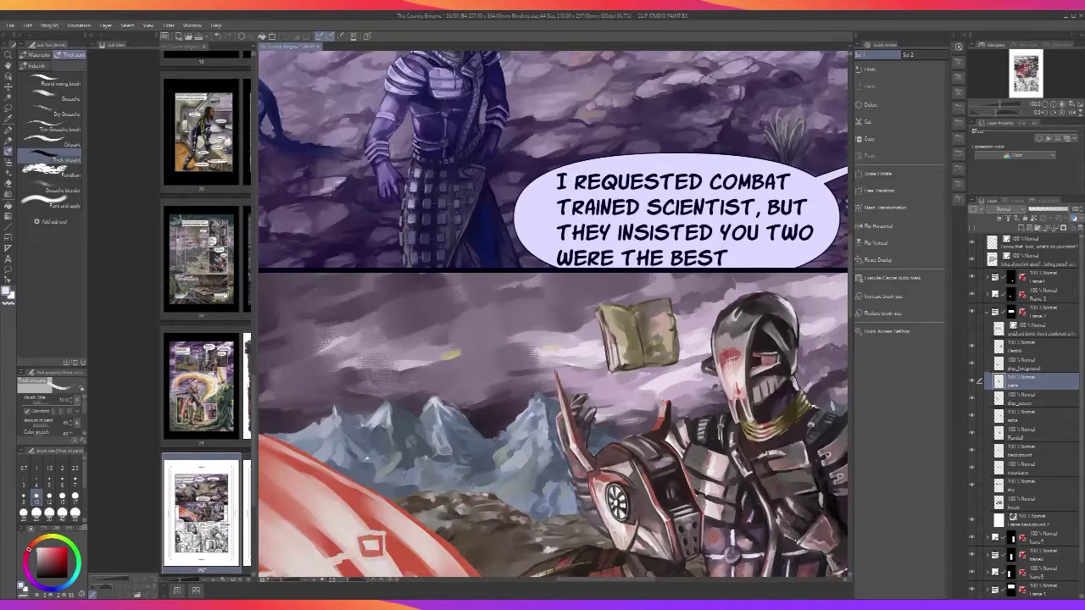
Sample dark tones from the helmet's crown and outline the top edge of its red dome beside the crest
{"action": "scroll", "coordinate": [597, 461], "scroll_direction": "up", "scroll_amount": 6}
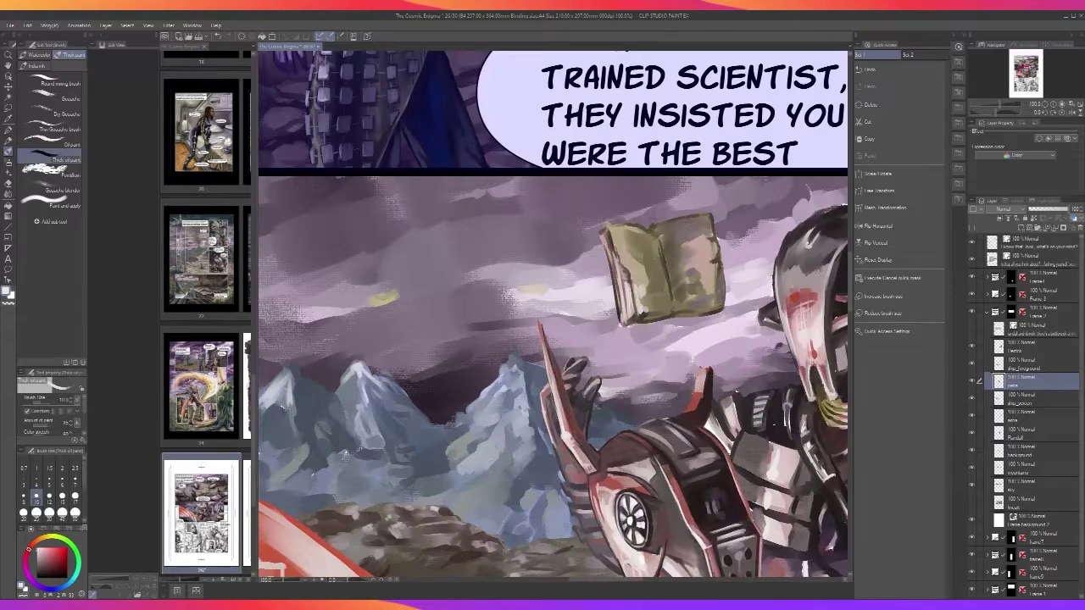
{"action": "scroll", "coordinate": [669, 444], "scroll_direction": "up", "scroll_amount": 2}
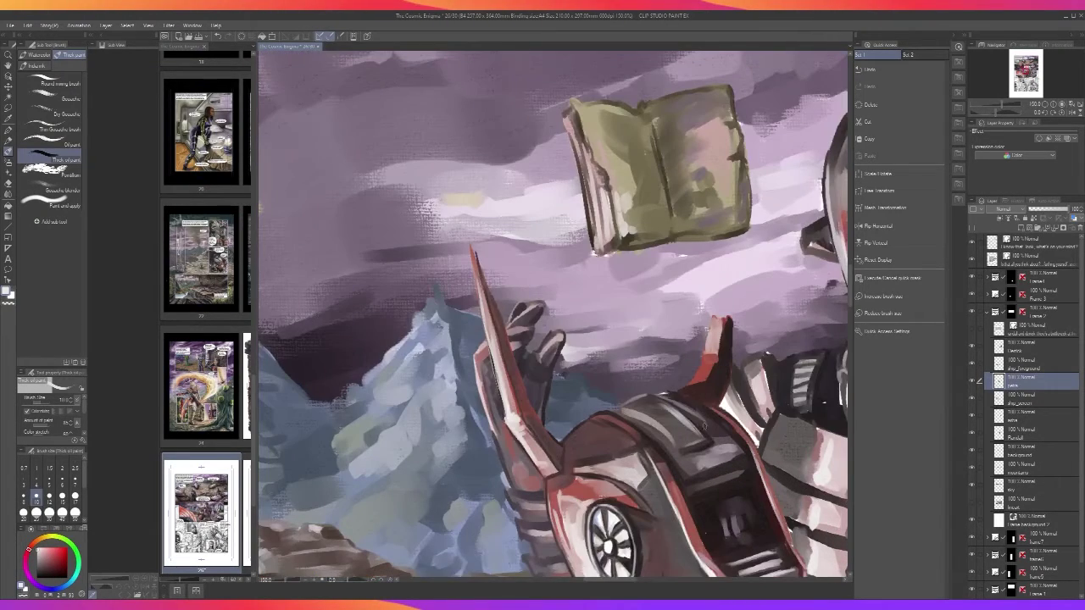
{"action": "left_click", "coordinate": [631, 423], "text": "alt"}
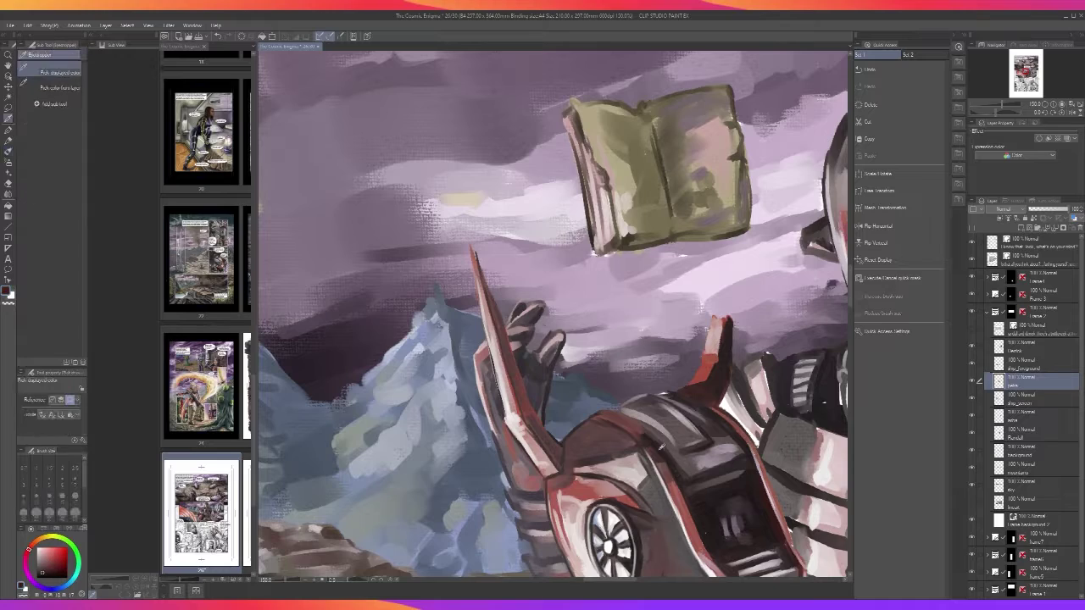
{"action": "left_click", "coordinate": [662, 447], "text": "alt"}
{"action": "left_click_drag", "start_coordinate": [628, 418], "coordinate": [607, 413]}
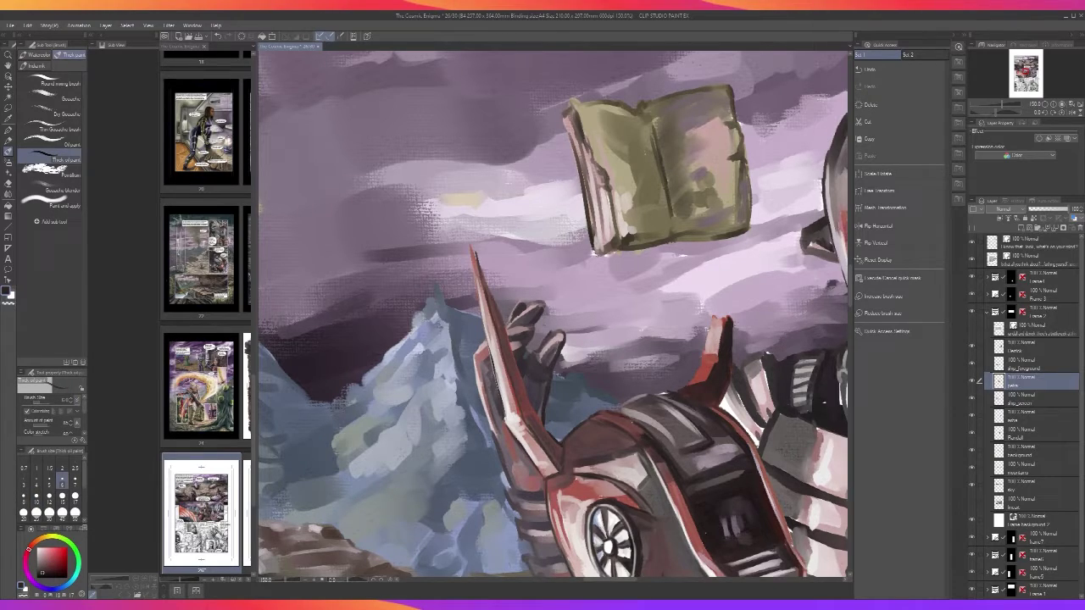
Sample a muted grey tone, enlarge the brush and paint along the front edge of the helmet's crest
{"action": "key", "text": "alt"}
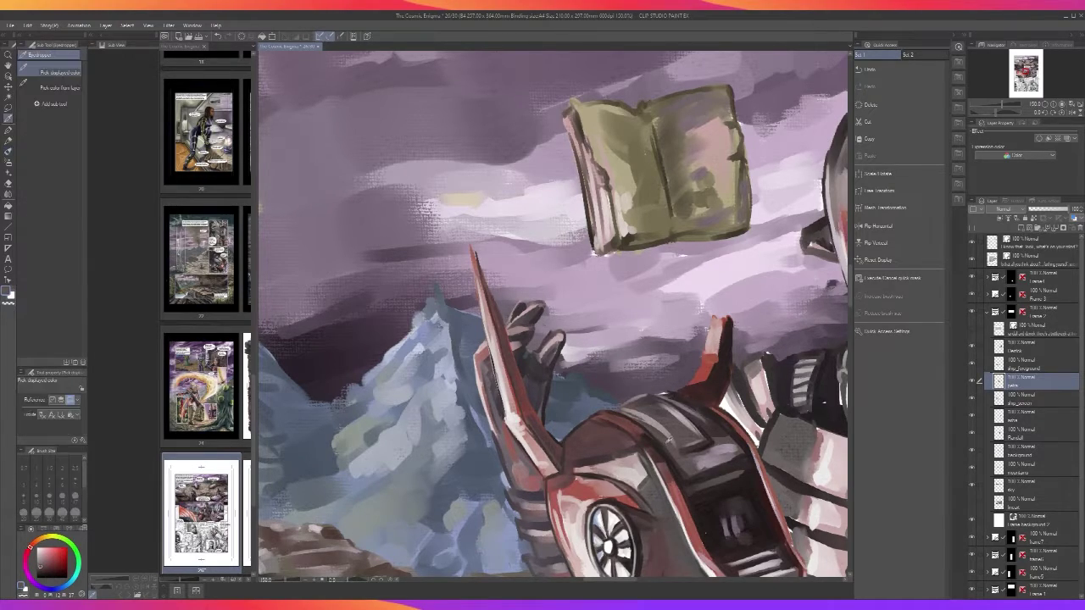
{"action": "key", "text": "bracketright"}
{"action": "key", "text": "bracketright"}
{"action": "key", "text": "bracketright"}
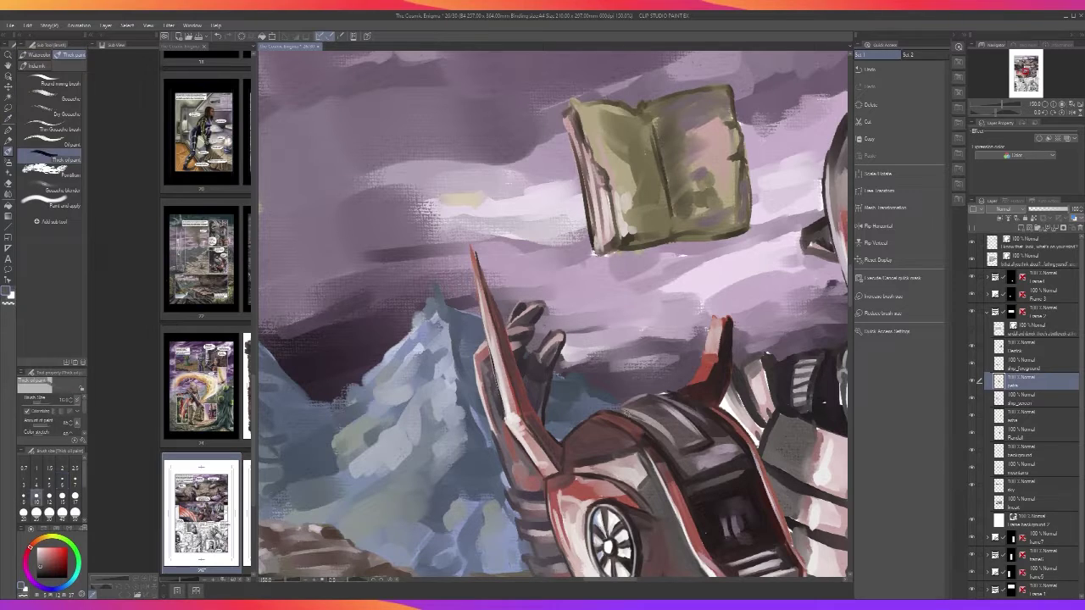
{"action": "left_click_drag", "start_coordinate": [628, 414], "coordinate": [659, 431]}
{"action": "scroll", "coordinate": [659, 431], "scroll_direction": "down", "scroll_amount": 3}
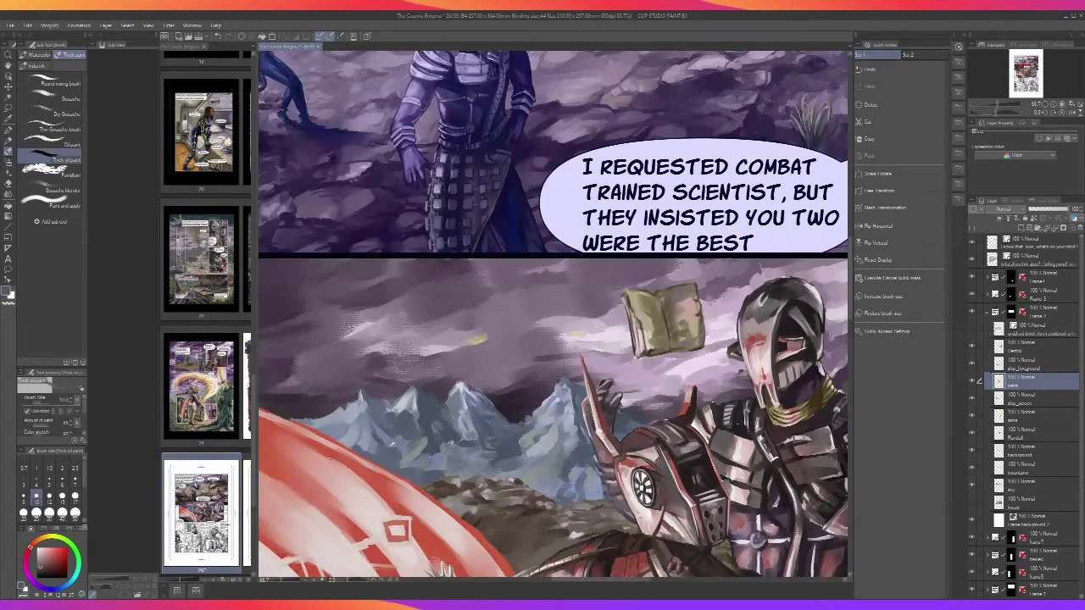
Sample a light violet from the sky, reduce the brush and add thin reflected highlights down the helmet's crest
{"action": "scroll", "coordinate": [686, 445], "scroll_direction": "up", "scroll_amount": 4}
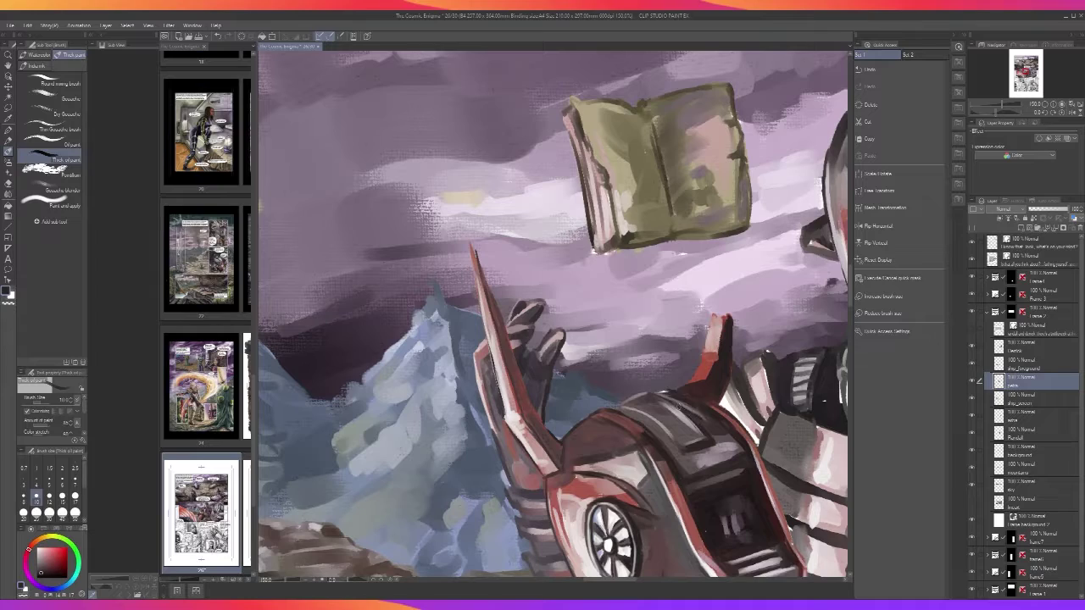
{"action": "left_click", "coordinate": [688, 325], "text": "alt"}
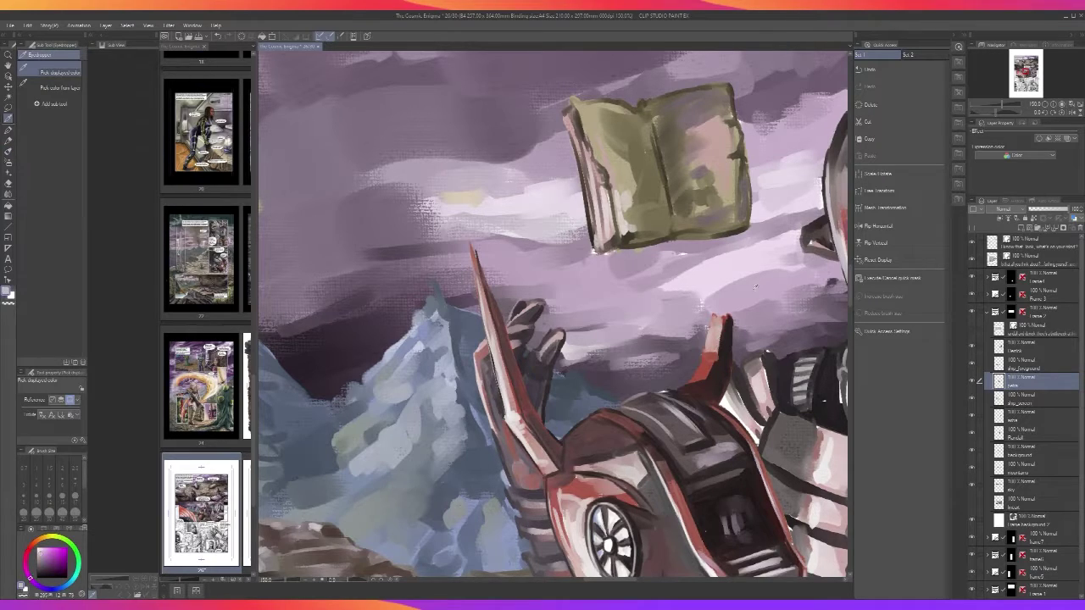
{"action": "key", "text": "bracketleft"}
{"action": "key", "text": "bracketleft"}
{"action": "key", "text": "bracketleft"}
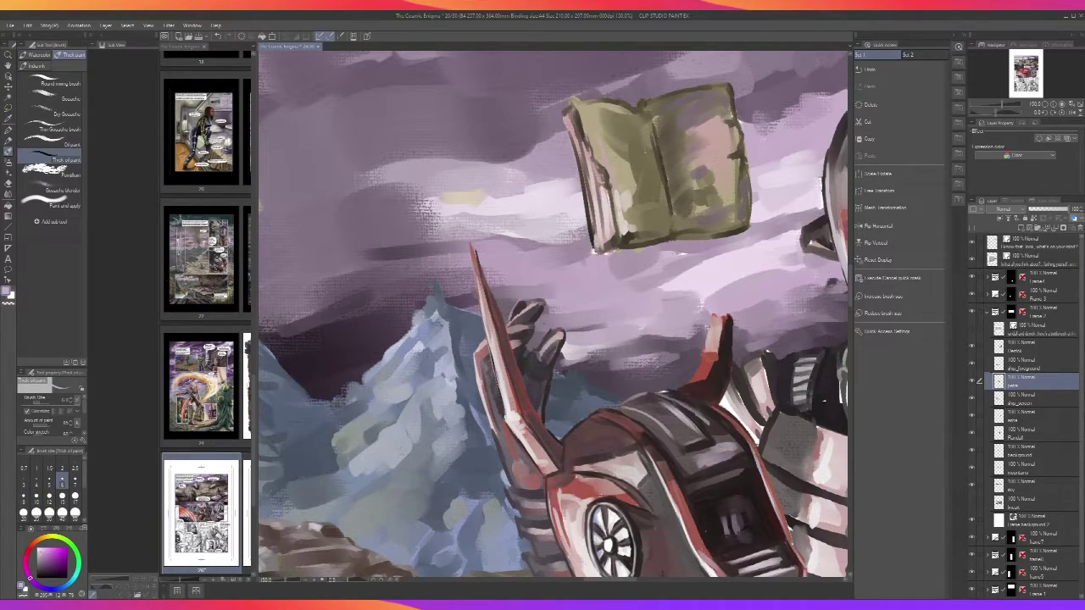
{"action": "left_click_drag", "start_coordinate": [667, 395], "coordinate": [719, 434]}
Enlarge the brush, sample a pale violet from the sky and strengthen the reflections on the helmet's crest and visor
{"action": "key", "text": "bracketright"}
{"action": "key", "text": "bracketright"}
{"action": "key", "text": "bracketright"}
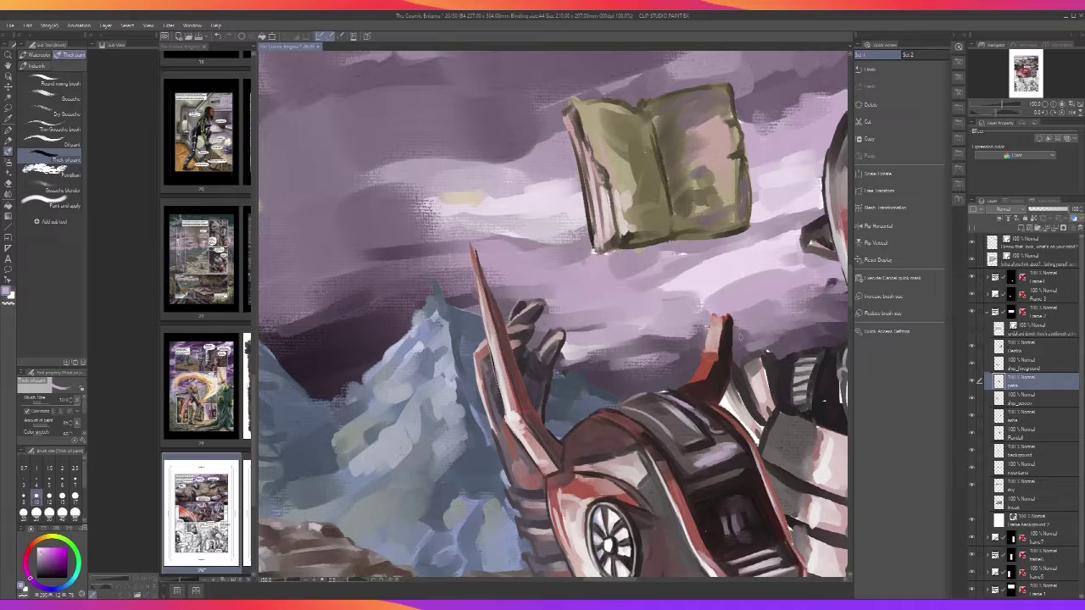
{"action": "left_click", "coordinate": [776, 192], "text": "alt"}
{"action": "scroll", "coordinate": [705, 441], "scroll_direction": "down", "scroll_amount": 2}
{"action": "left_click_drag", "start_coordinate": [705, 465], "coordinate": [691, 405]}
{"action": "scroll", "coordinate": [691, 404], "scroll_direction": "up", "scroll_amount": 1}
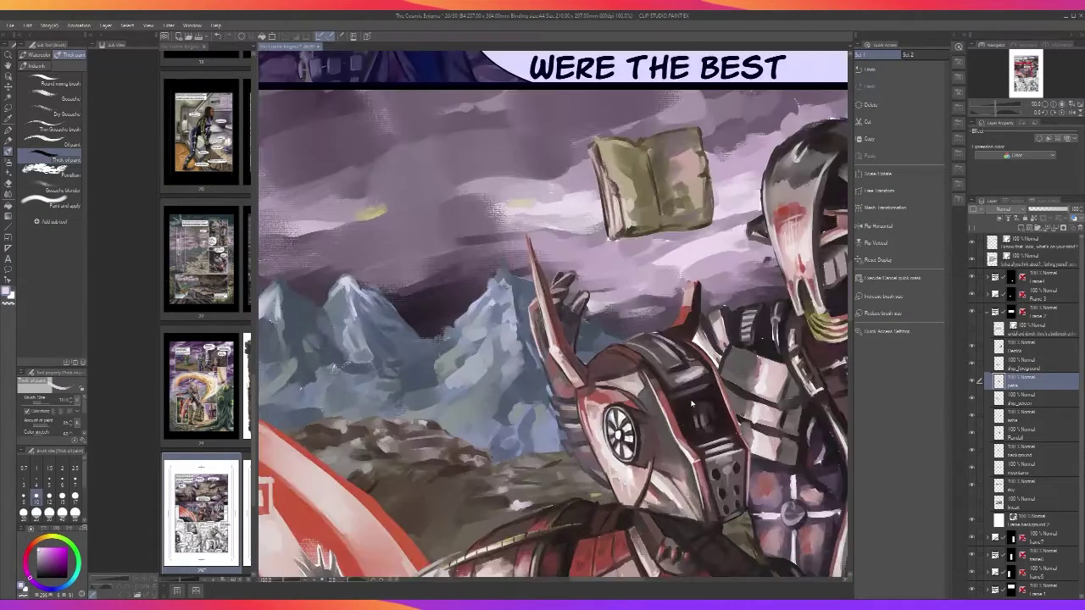
{"action": "scroll", "coordinate": [691, 405], "scroll_direction": "up", "scroll_amount": 2}
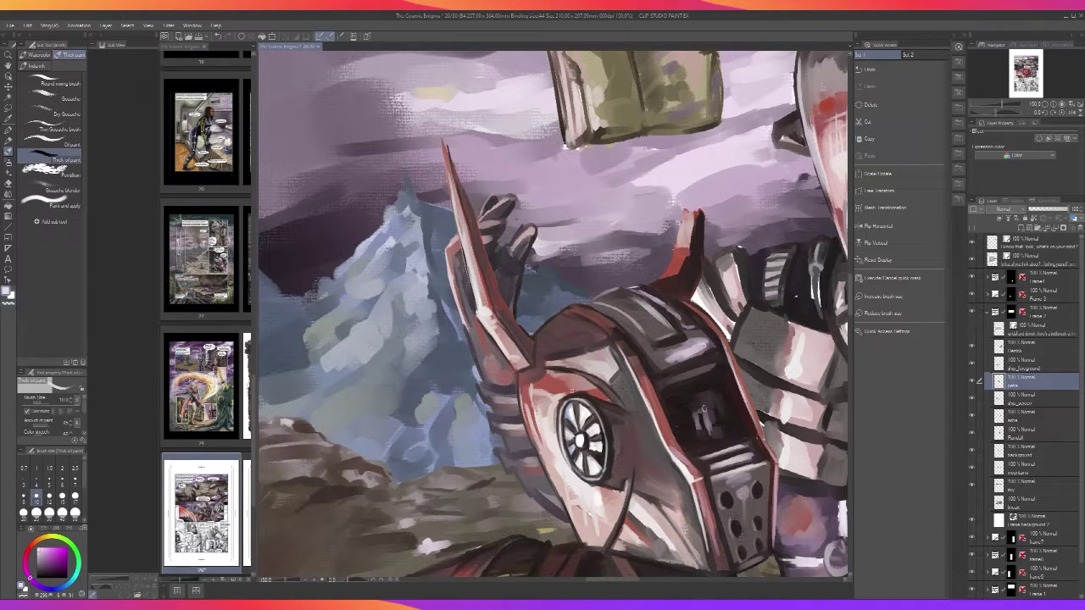
{"action": "scroll", "coordinate": [718, 400], "scroll_direction": "down", "scroll_amount": 2}
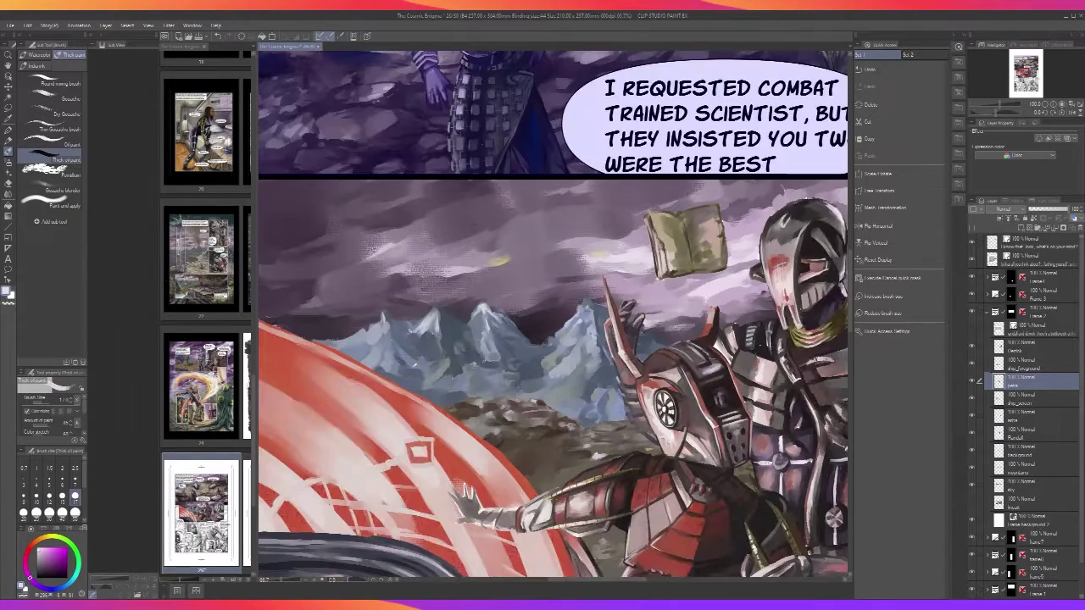
Try a pale violet stroke inside the helmet's dark visor opening
{"action": "left_click_drag", "start_coordinate": [761, 345], "coordinate": [574, 362]}
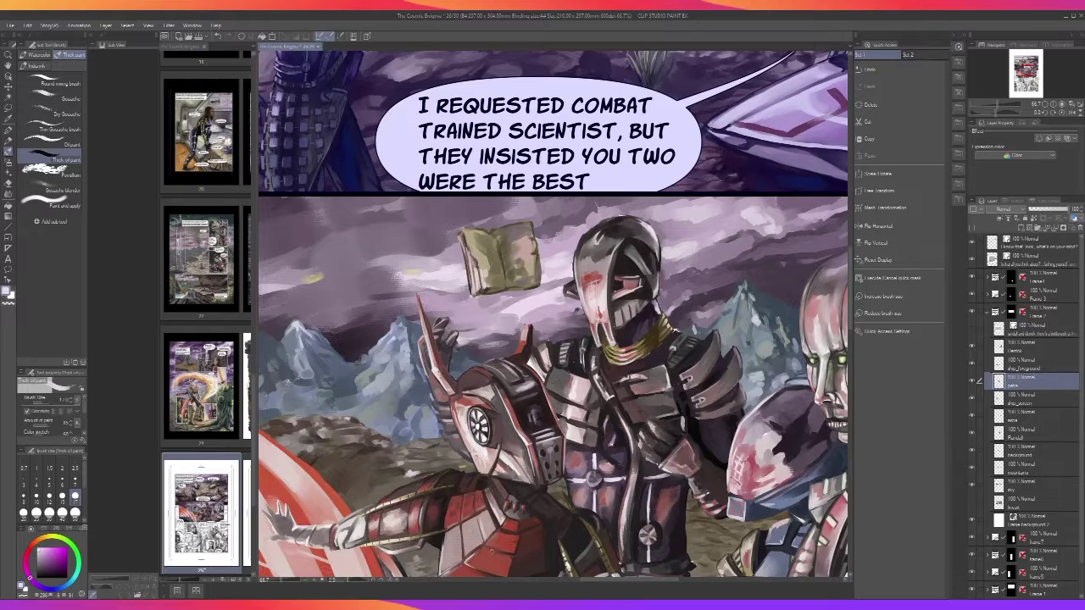
{"action": "scroll", "coordinate": [491, 550], "scroll_direction": "up", "scroll_amount": 2}
{"action": "left_click_drag", "start_coordinate": [617, 391], "coordinate": [659, 595]}
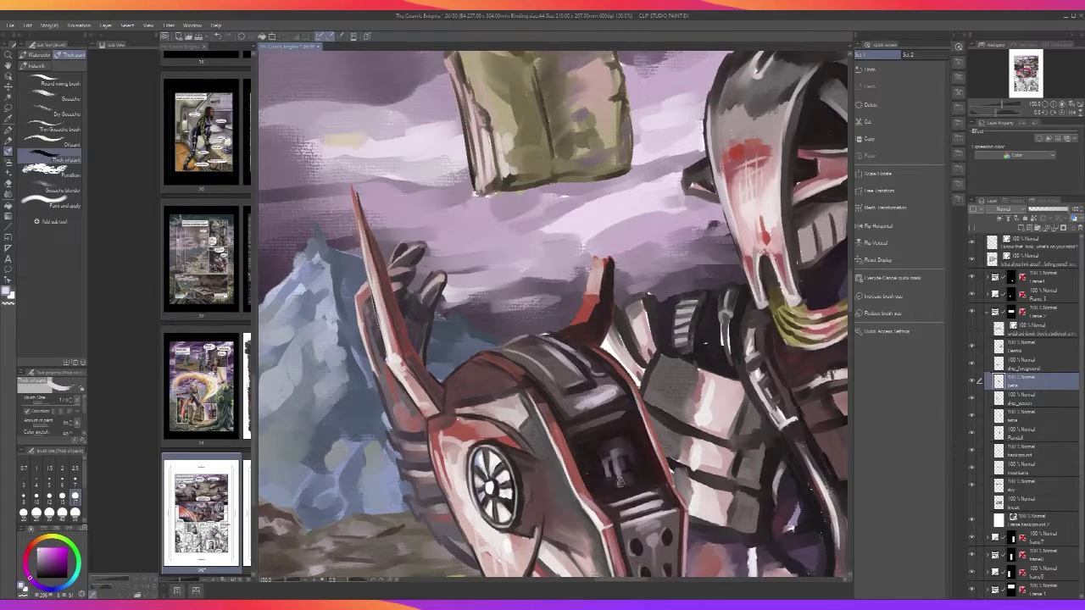
{"action": "mouse_move", "coordinate": [619, 485]}
{"action": "left_mouse_down"}
{"action": "mouse_move", "coordinate": [624, 438]}
{"action": "mouse_move", "coordinate": [627, 479]}
{"action": "left_mouse_up"}
{"action": "key", "text": "ctrl+z"}
{"action": "scroll", "coordinate": [640, 455], "scroll_direction": "down", "scroll_amount": 2}
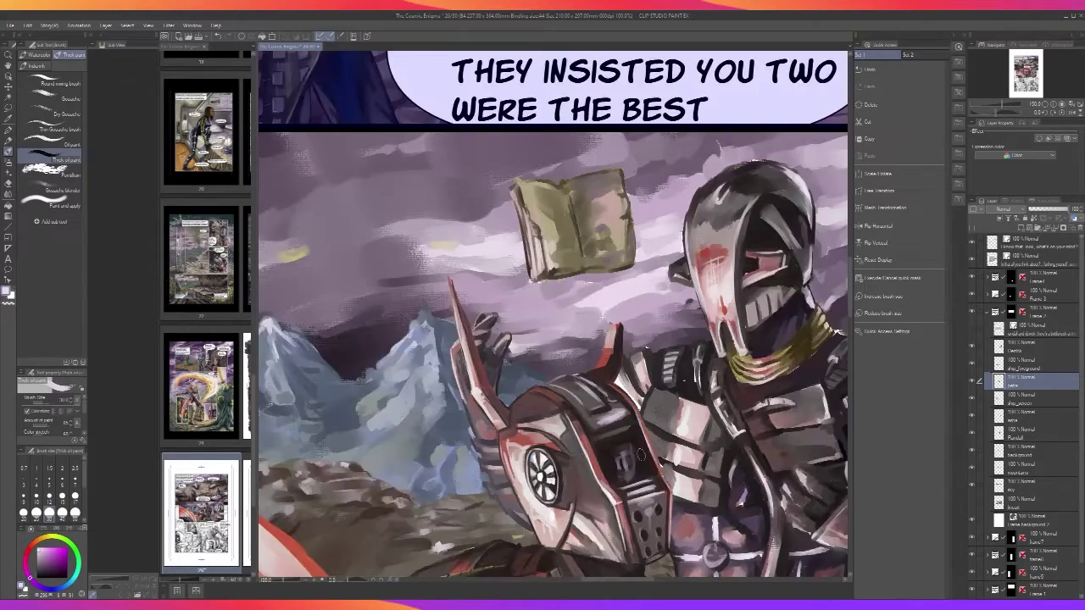
Sample a dark tone and paint the shaded side of the helmet's shorter horn
{"action": "scroll", "coordinate": [642, 455], "scroll_direction": "down", "scroll_amount": 4}
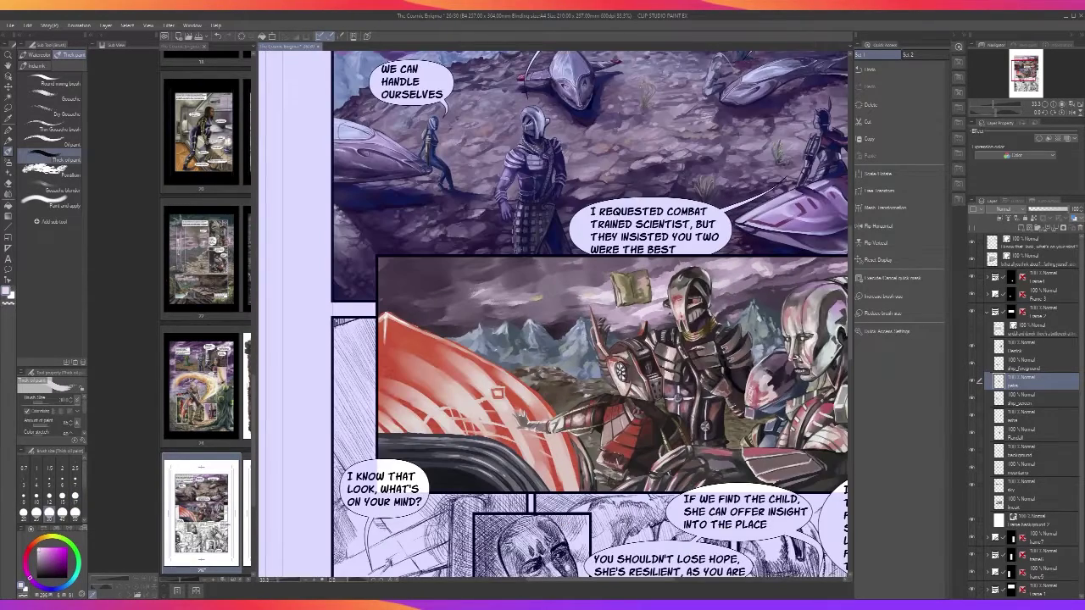
{"action": "scroll", "coordinate": [693, 416], "scroll_direction": "up", "scroll_amount": 3}
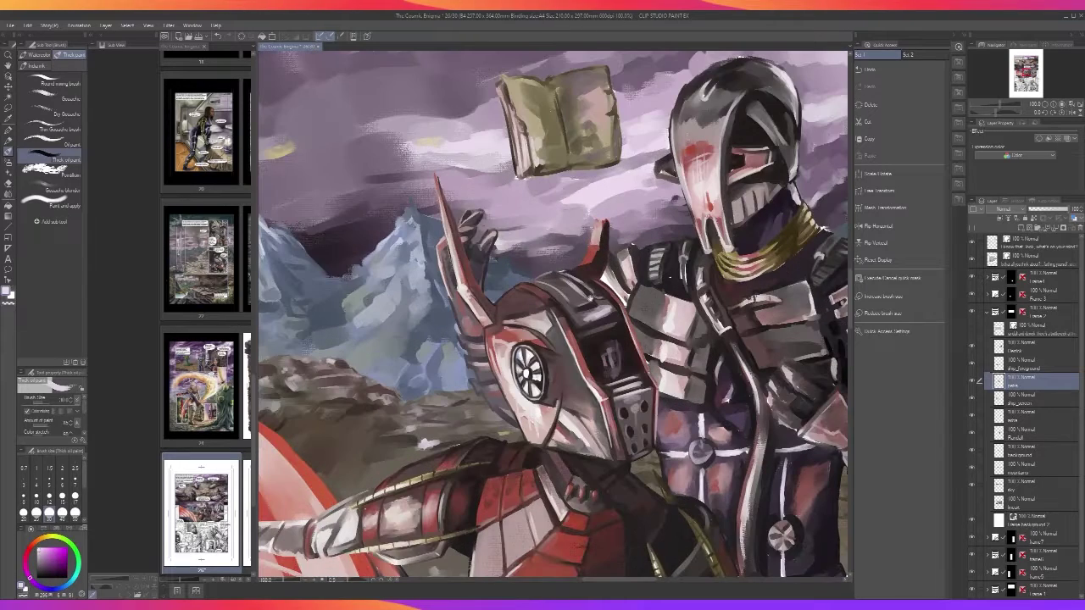
{"action": "left_click_drag", "start_coordinate": [578, 260], "coordinate": [697, 460]}
{"action": "key", "text": "alt"}
{"action": "left_click", "coordinate": [676, 521], "text": "alt"}
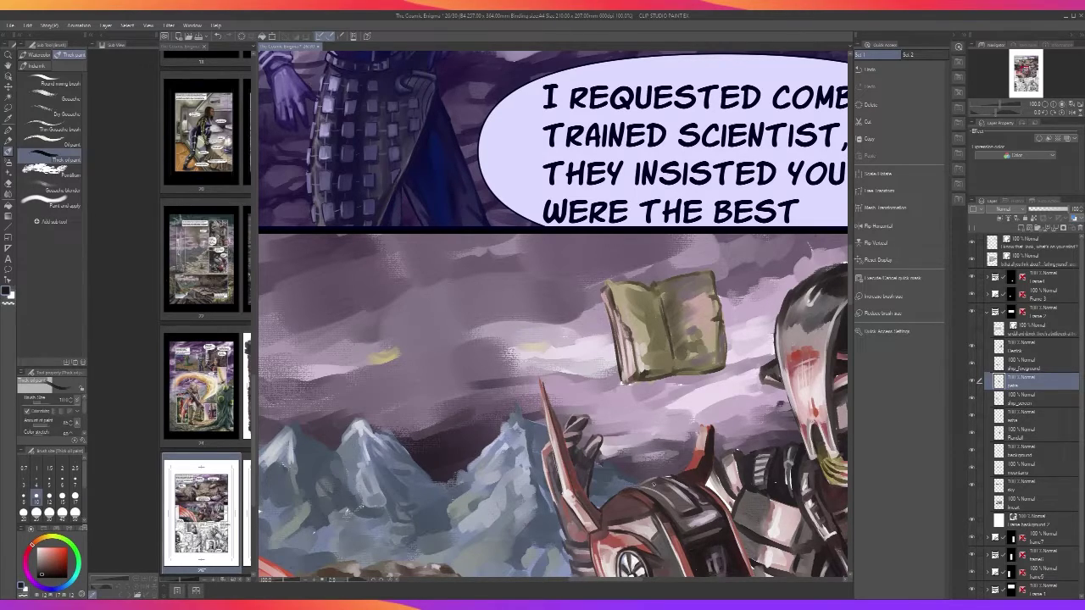
{"action": "scroll", "coordinate": [654, 483], "scroll_direction": "down", "scroll_amount": 1}
{"action": "scroll", "coordinate": [653, 483], "scroll_direction": "up", "scroll_amount": 1}
{"action": "scroll", "coordinate": [726, 505], "scroll_direction": "down", "scroll_amount": 1}
{"action": "scroll", "coordinate": [722, 462], "scroll_direction": "up", "scroll_amount": 1}
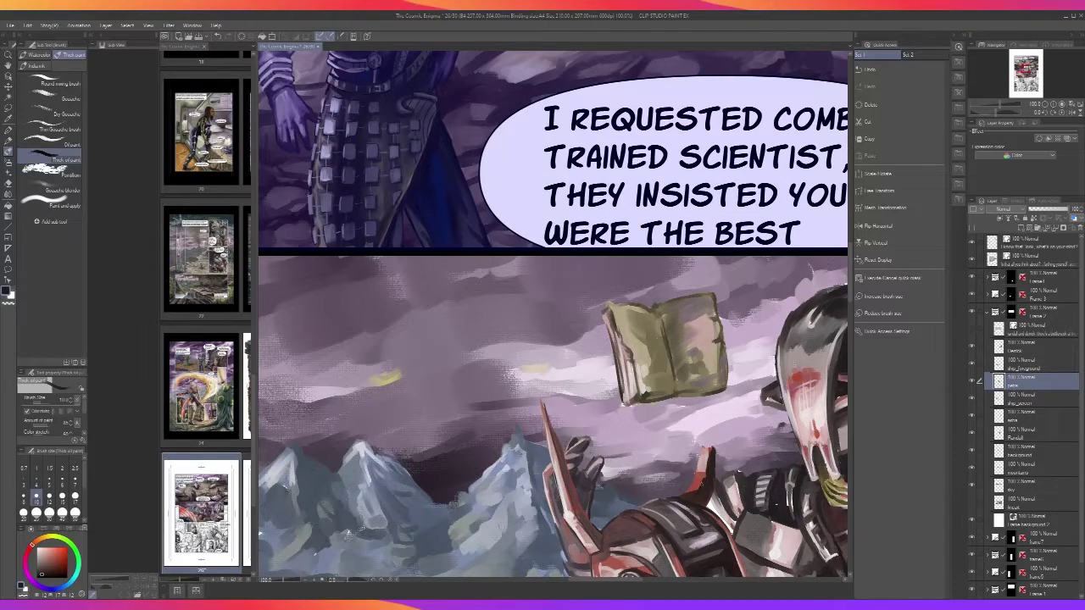
{"action": "left_click_drag", "start_coordinate": [712, 493], "coordinate": [703, 507]}
{"action": "left_click_drag", "start_coordinate": [713, 457], "coordinate": [711, 449]}
Reduce the brush to size 6 and refine the dark edge and base of the helmet's shorter horn
{"action": "key", "text": "bracketleft"}
{"action": "key", "text": "bracketleft"}
{"action": "key", "text": "bracketleft"}
{"action": "left_click_drag", "start_coordinate": [687, 489], "coordinate": [700, 450]}
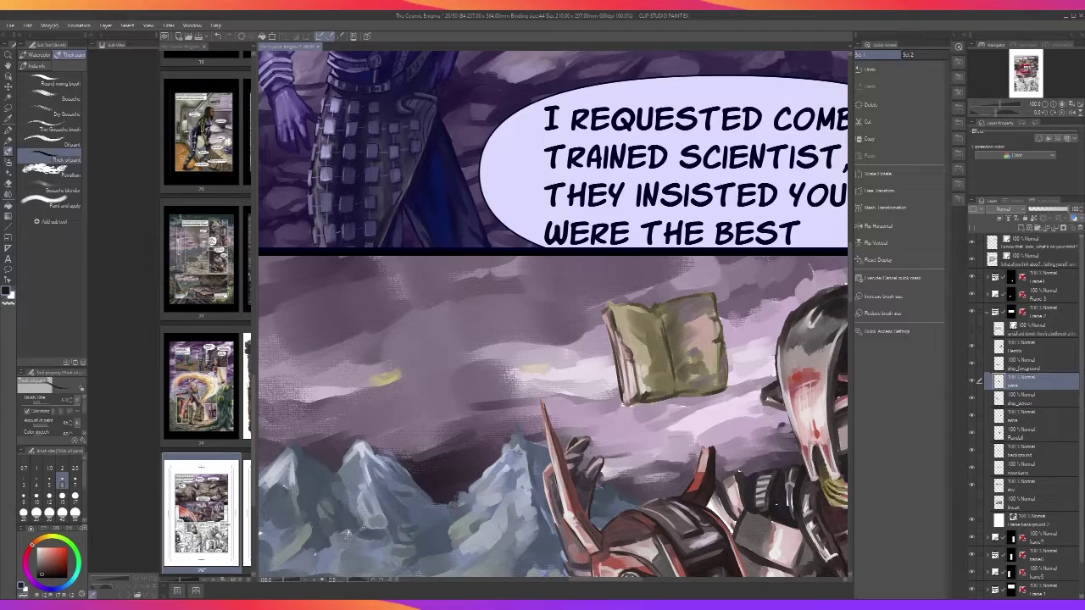
Darken the tip of the helmet's long horn and add thin dark strokes along its edge
{"action": "scroll", "coordinate": [714, 444], "scroll_direction": "down", "scroll_amount": 2}
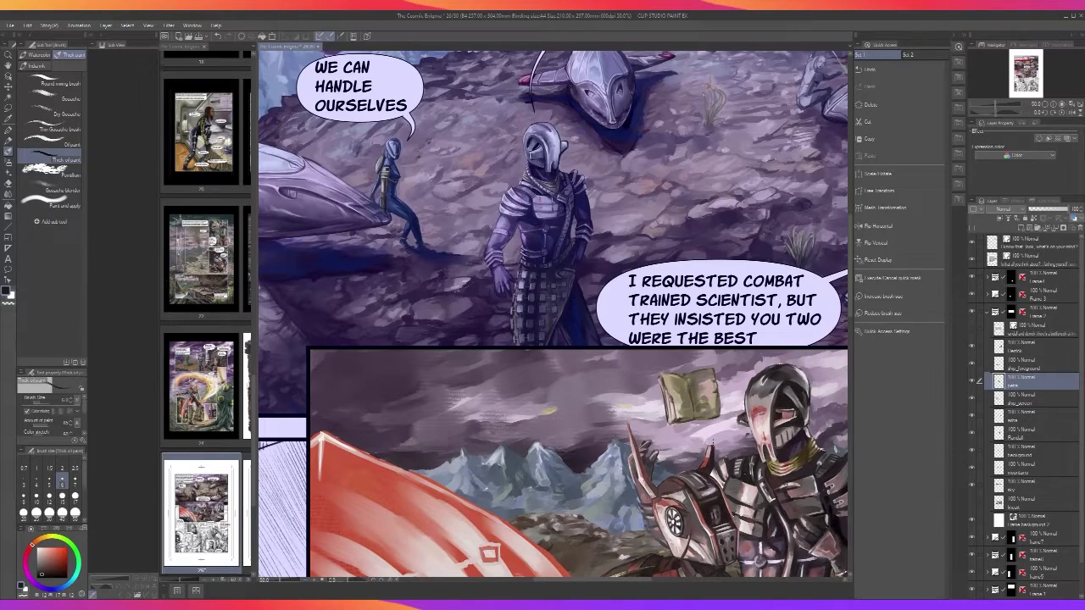
{"action": "scroll", "coordinate": [713, 443], "scroll_direction": "up", "scroll_amount": 3}
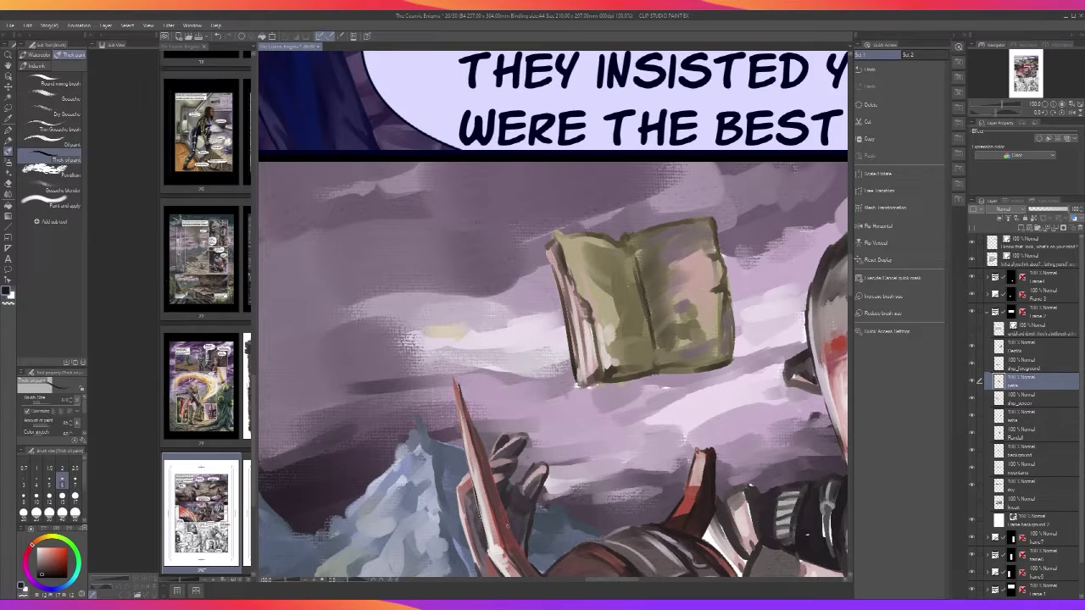
{"action": "left_click_drag", "start_coordinate": [454, 375], "coordinate": [460, 393]}
{"action": "left_click_drag", "start_coordinate": [477, 433], "coordinate": [462, 390]}
{"action": "key", "text": "ctrl+z"}
{"action": "mouse_move", "coordinate": [474, 427]}
{"action": "left_mouse_down"}
{"action": "mouse_move", "coordinate": [456, 382]}
{"action": "mouse_move", "coordinate": [465, 405]}
{"action": "mouse_move", "coordinate": [498, 349]}
{"action": "left_mouse_up"}
{"action": "scroll", "coordinate": [465, 407], "scroll_direction": "down", "scroll_amount": 1}
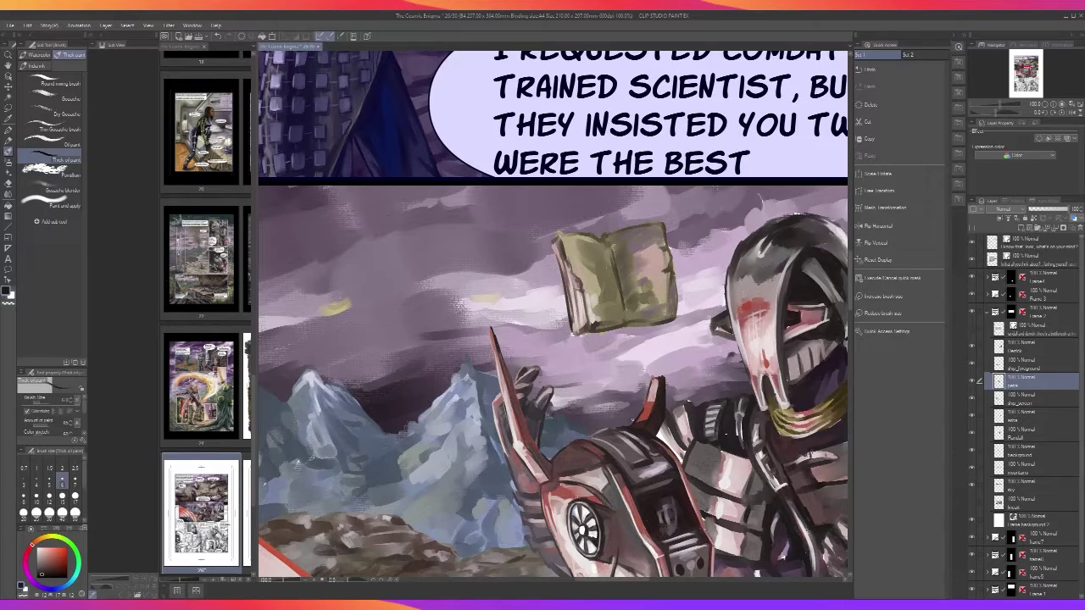
{"action": "scroll", "coordinate": [585, 471], "scroll_direction": "up", "scroll_amount": 1}
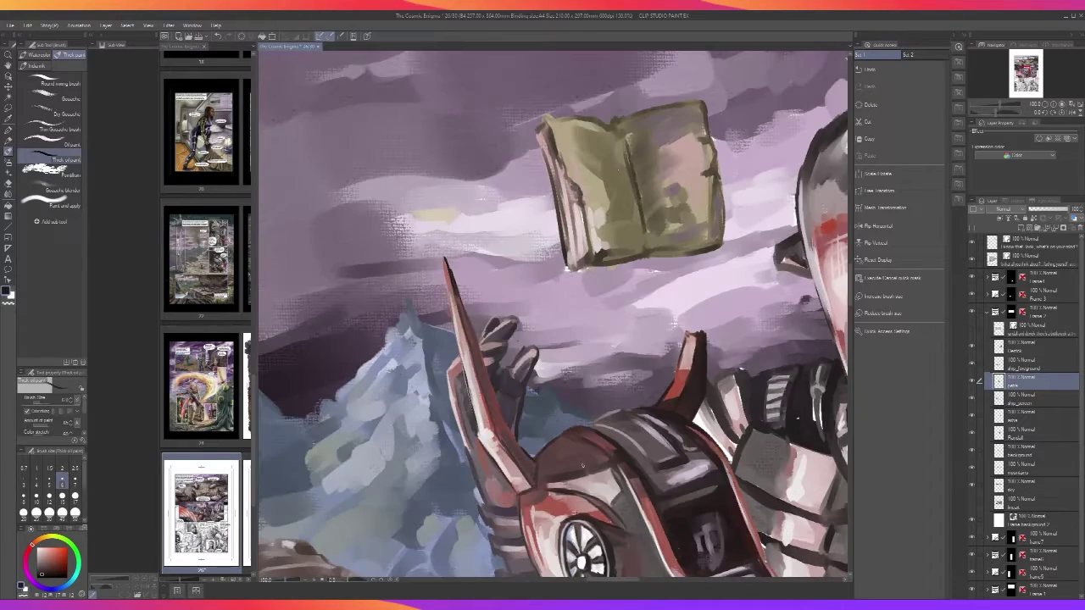
Sample a dark reddish tone and define the edge between the helmet's dome and its side plate
{"action": "left_click", "coordinate": [625, 463], "text": "alt"}
{"action": "key", "text": "b"}
{"action": "mouse_move", "coordinate": [611, 468]}
{"action": "left_mouse_down"}
{"action": "mouse_move", "coordinate": [615, 479]}
{"action": "mouse_move", "coordinate": [598, 474]}
{"action": "mouse_move", "coordinate": [612, 473]}
{"action": "left_mouse_up"}
{"action": "left_click_drag", "start_coordinate": [623, 493], "coordinate": [617, 500]}
{"action": "scroll", "coordinate": [629, 478], "scroll_direction": "down", "scroll_amount": 1}
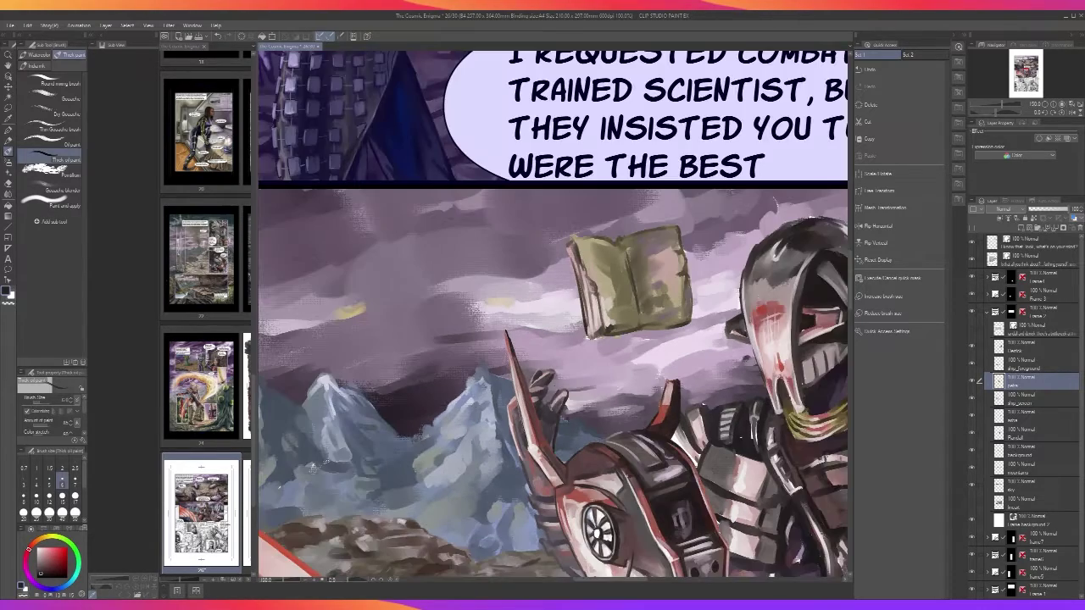
Examine the horned figure's helmet and armor against the rest of the middle panel
{"action": "scroll", "coordinate": [695, 452], "scroll_direction": "down", "scroll_amount": 1}
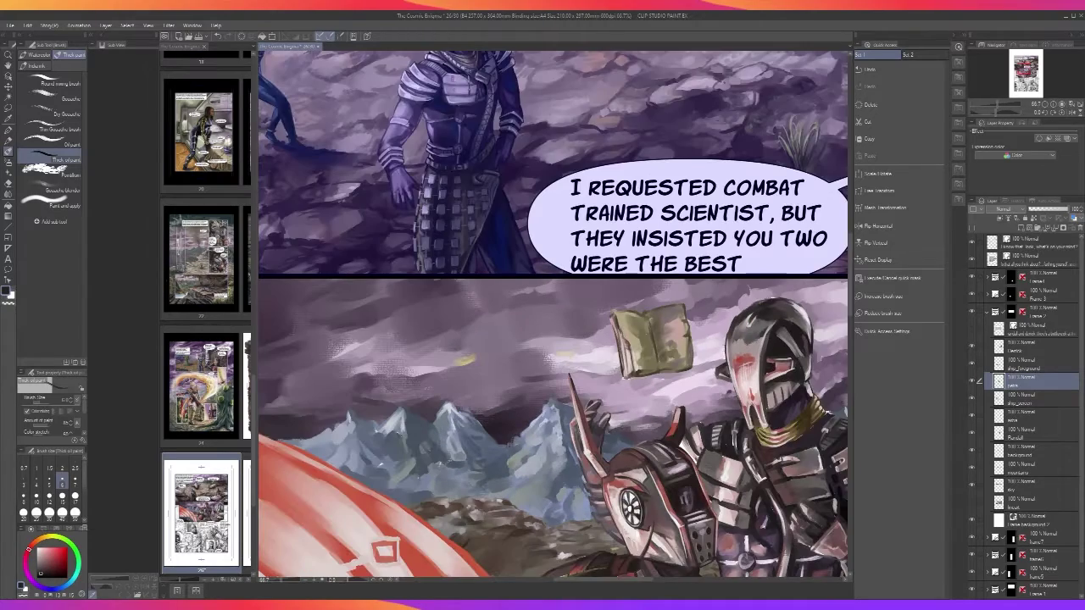
{"action": "left_click_drag", "start_coordinate": [730, 528], "coordinate": [702, 380]}
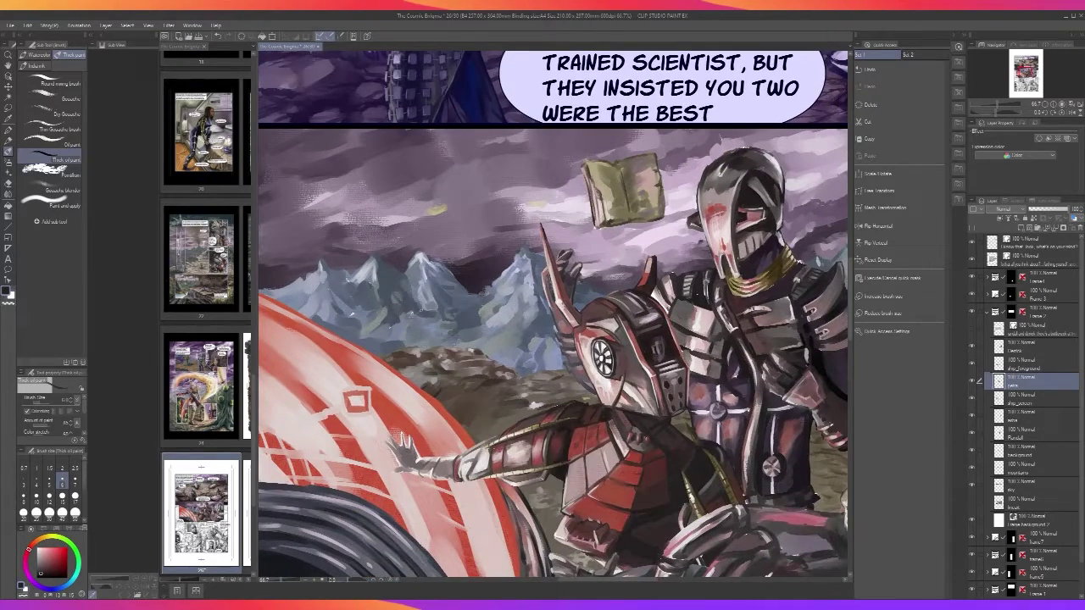
{"action": "scroll", "coordinate": [716, 360], "scroll_direction": "down", "scroll_amount": 2}
{"action": "scroll", "coordinate": [716, 360], "scroll_direction": "up", "scroll_amount": 1}
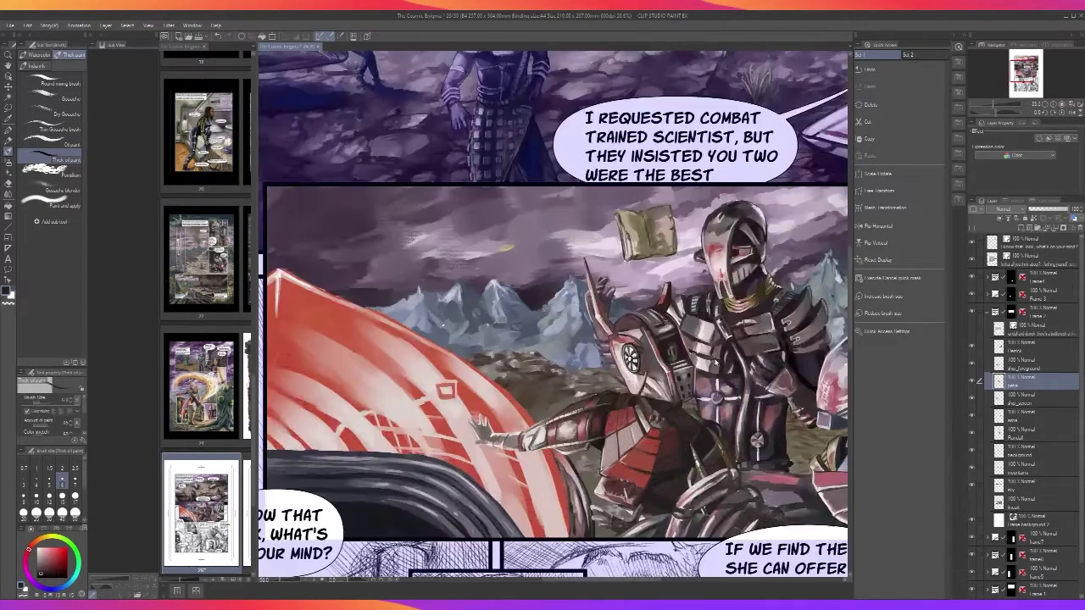
{"action": "scroll", "coordinate": [703, 357], "scroll_direction": "up", "scroll_amount": 2}
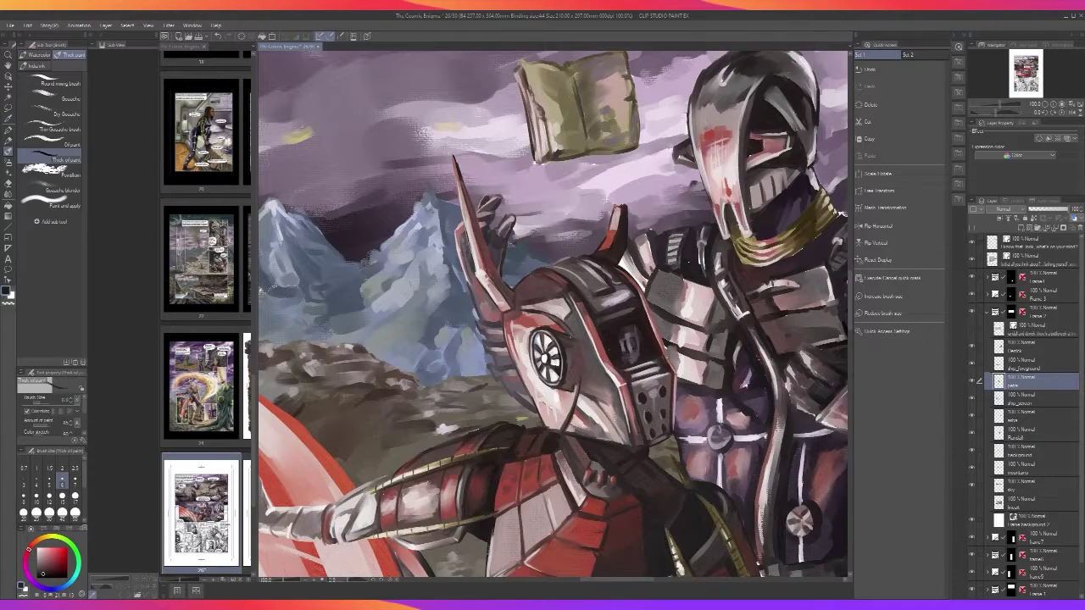
{"action": "scroll", "coordinate": [563, 484], "scroll_direction": "down", "scroll_amount": 1}
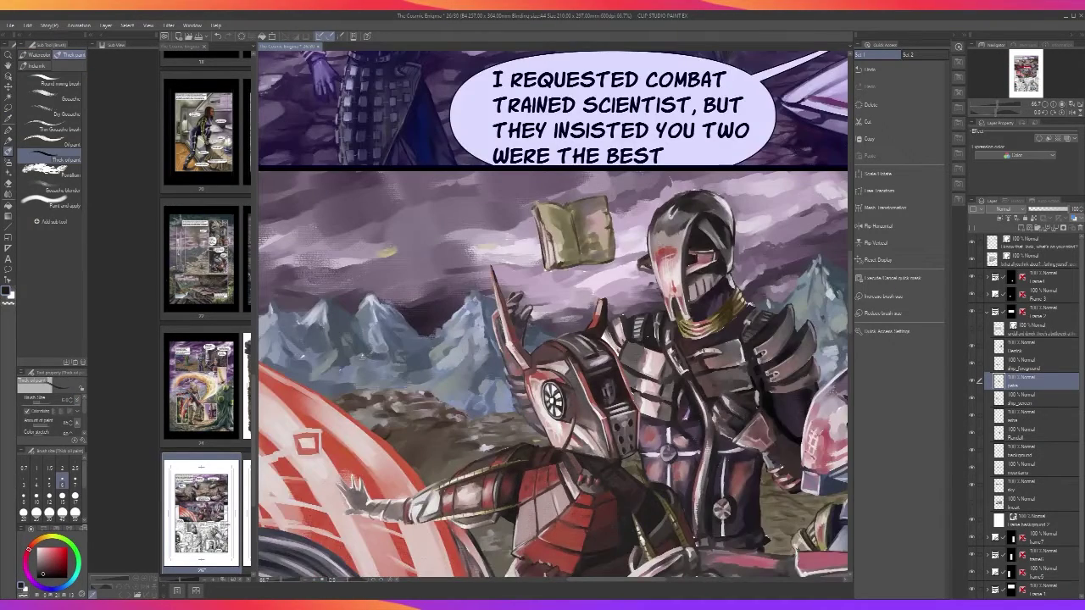
{"action": "left_click_drag", "start_coordinate": [667, 480], "coordinate": [722, 387]}
{"action": "scroll", "coordinate": [636, 370], "scroll_direction": "up", "scroll_amount": 3}
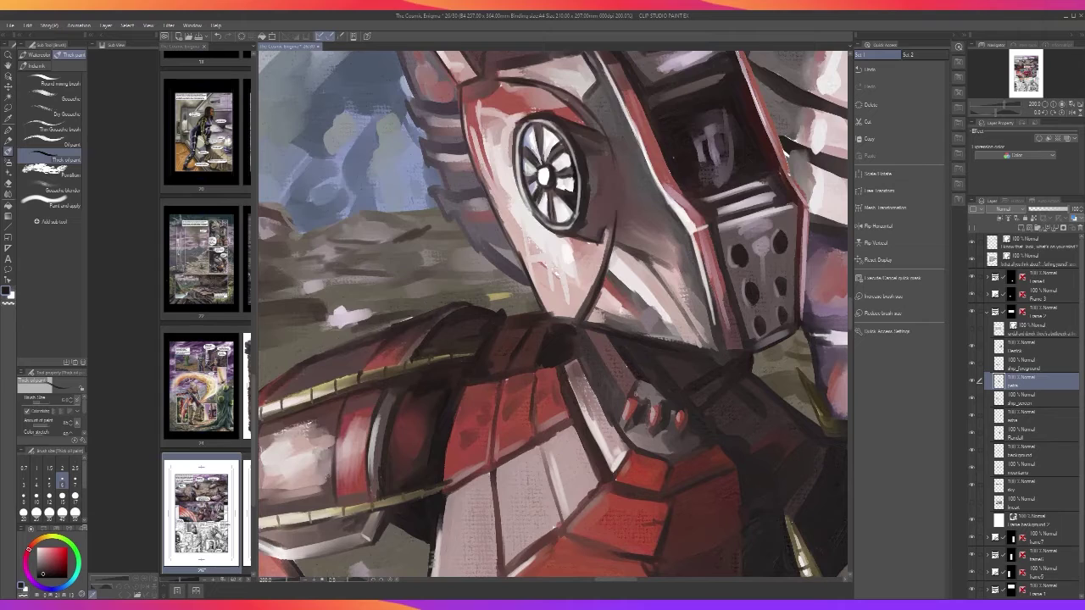
Try a thin light highlight on the claws at the horned figure's collar with the brush reduced to size 3
{"action": "key", "text": "alt"}
{"action": "key", "text": "bracketleft"}
{"action": "key", "text": "bracketleft"}
{"action": "key", "text": "bracketleft"}
{"action": "left_click_drag", "start_coordinate": [627, 410], "coordinate": [627, 419]}
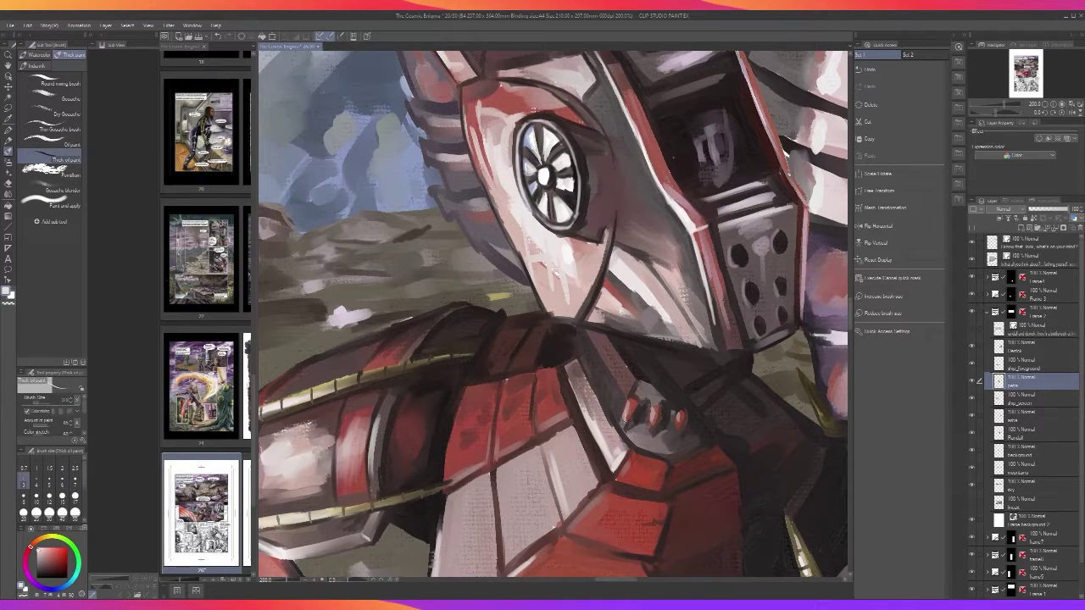
{"action": "scroll", "coordinate": [629, 377], "scroll_direction": "down", "scroll_amount": 4}
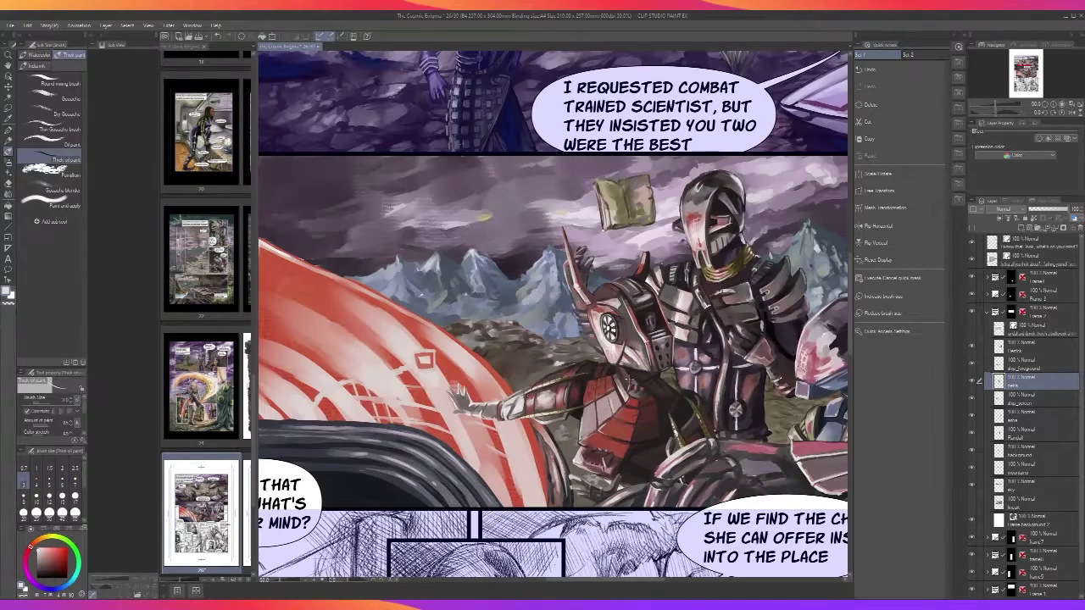
{"action": "left_click_drag", "start_coordinate": [750, 432], "coordinate": [598, 493]}
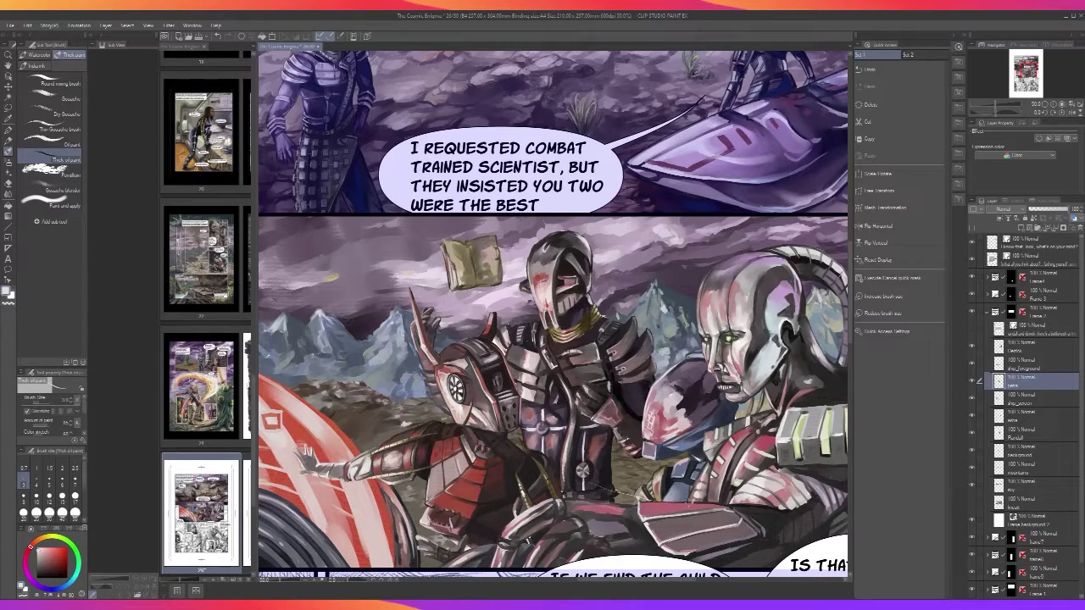
{"action": "key", "text": "ctrl+z"}
Sample tones from the helmet's cheek and repaint the curved line running from the wheel emblem down to the jaw
{"action": "left_click_drag", "start_coordinate": [598, 477], "coordinate": [734, 471]}
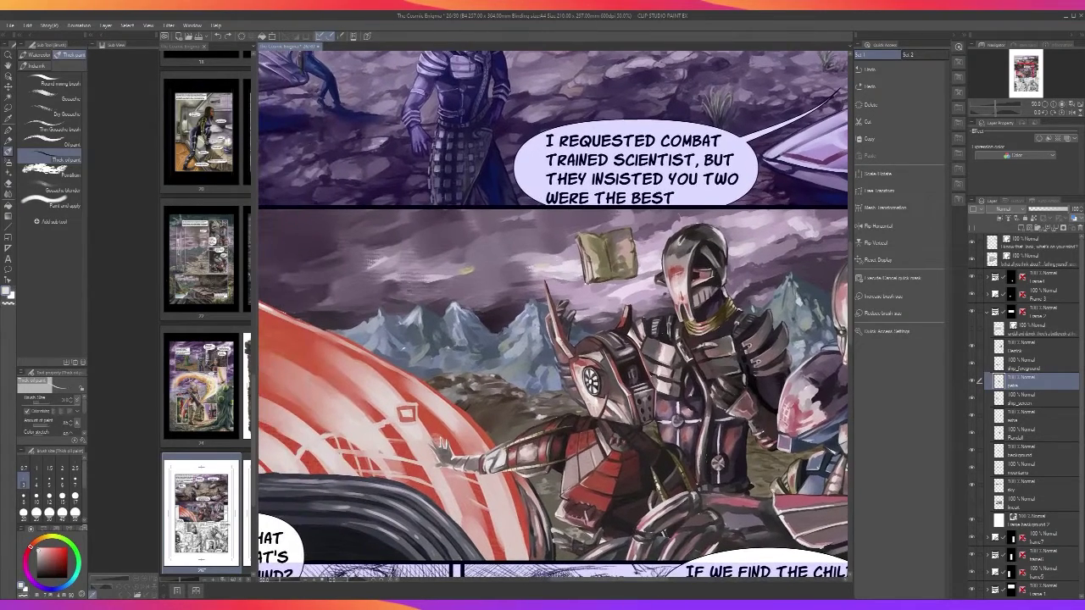
{"action": "scroll", "coordinate": [585, 370], "scroll_direction": "up", "scroll_amount": 2}
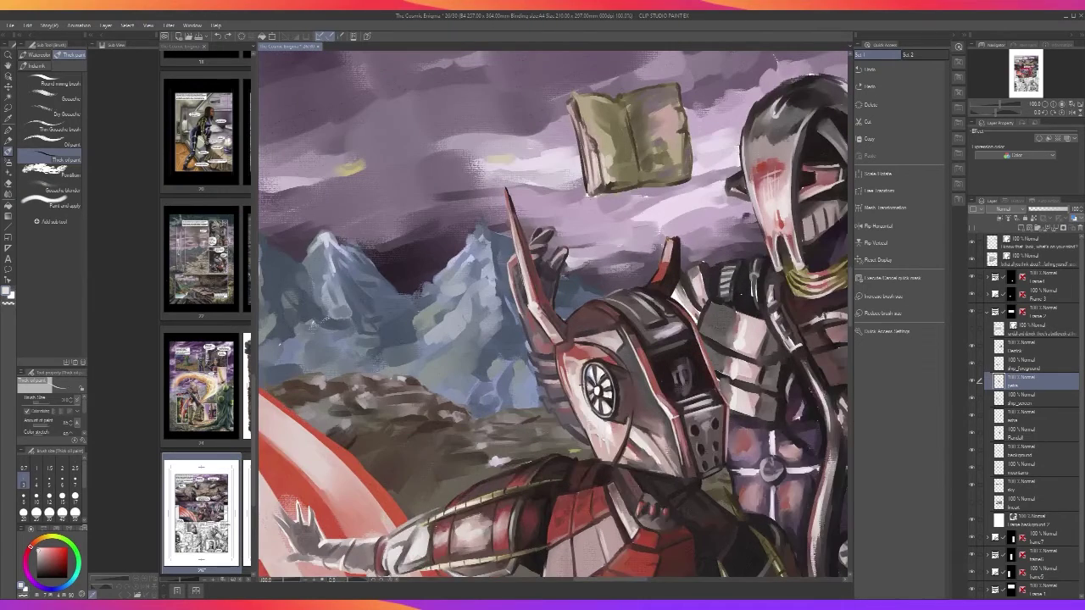
{"action": "scroll", "coordinate": [599, 390], "scroll_direction": "up", "scroll_amount": 2}
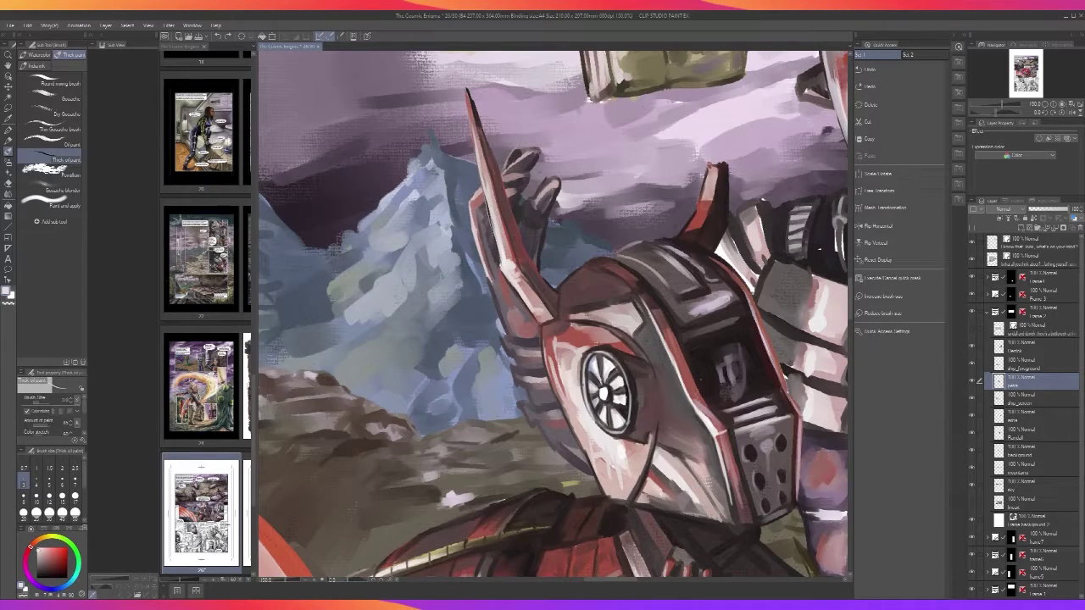
{"action": "scroll", "coordinate": [599, 389], "scroll_direction": "down", "scroll_amount": 2}
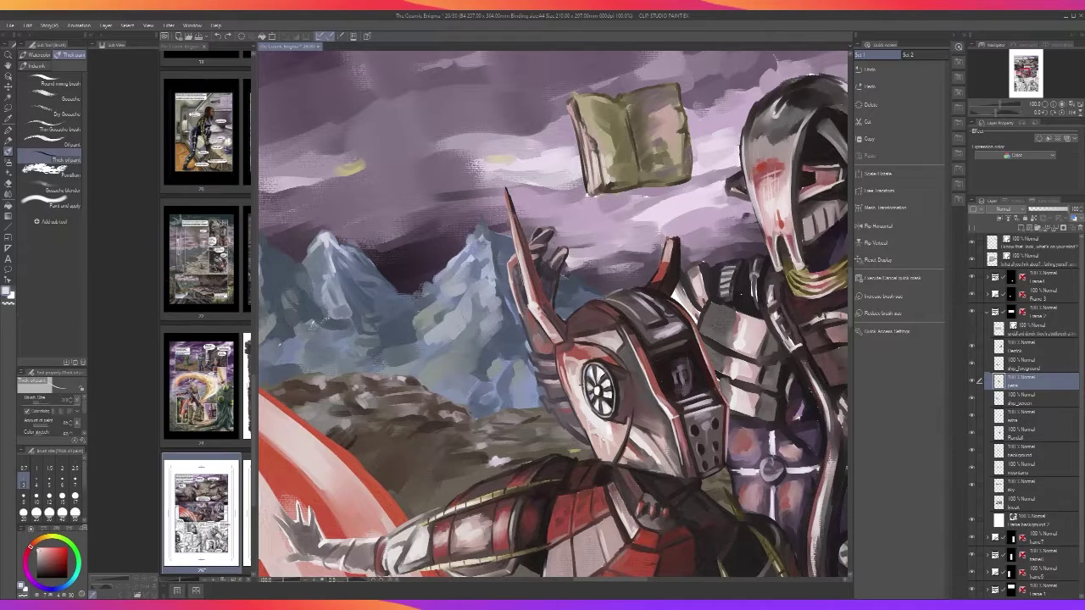
{"action": "scroll", "coordinate": [583, 393], "scroll_direction": "up", "scroll_amount": 3}
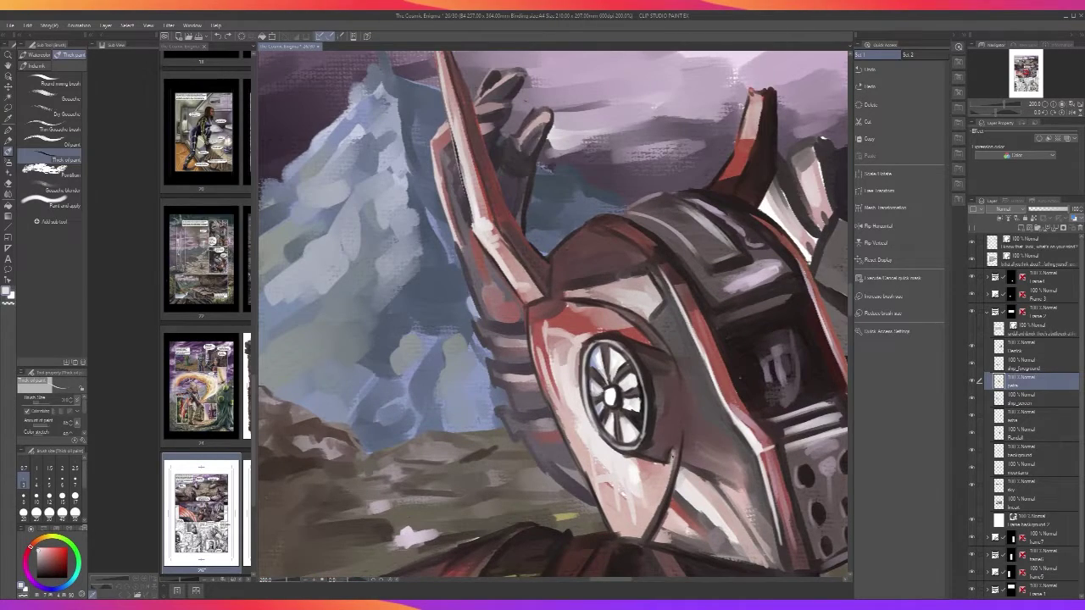
{"action": "left_click", "coordinate": [672, 459], "text": "alt"}
{"action": "left_click_drag", "start_coordinate": [673, 456], "coordinate": [667, 467]}
{"action": "key", "text": "alt"}
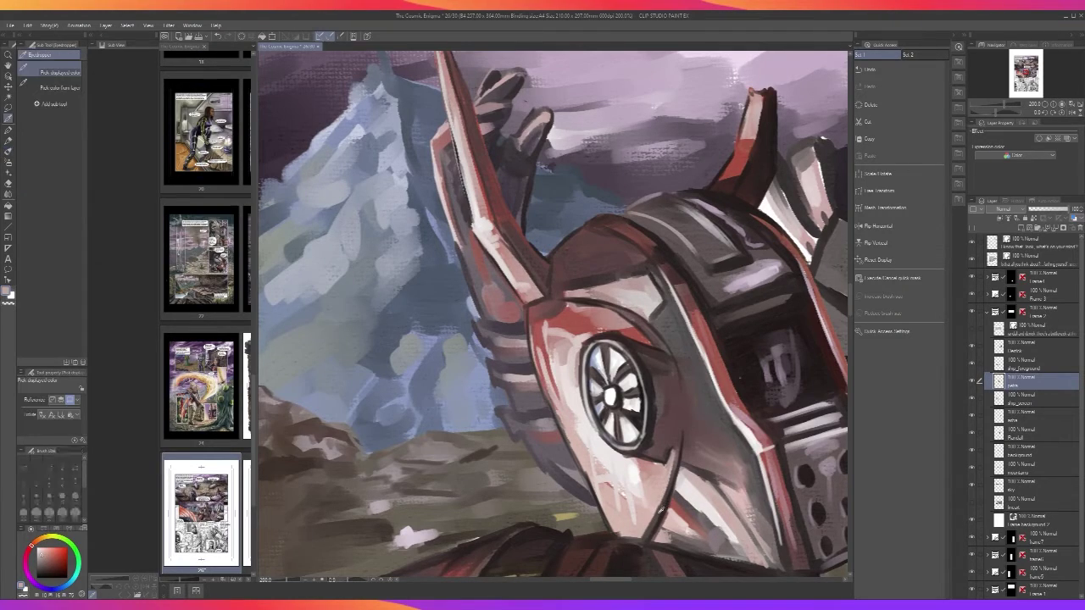
{"action": "left_click", "coordinate": [661, 509]}
{"action": "key", "text": "b"}
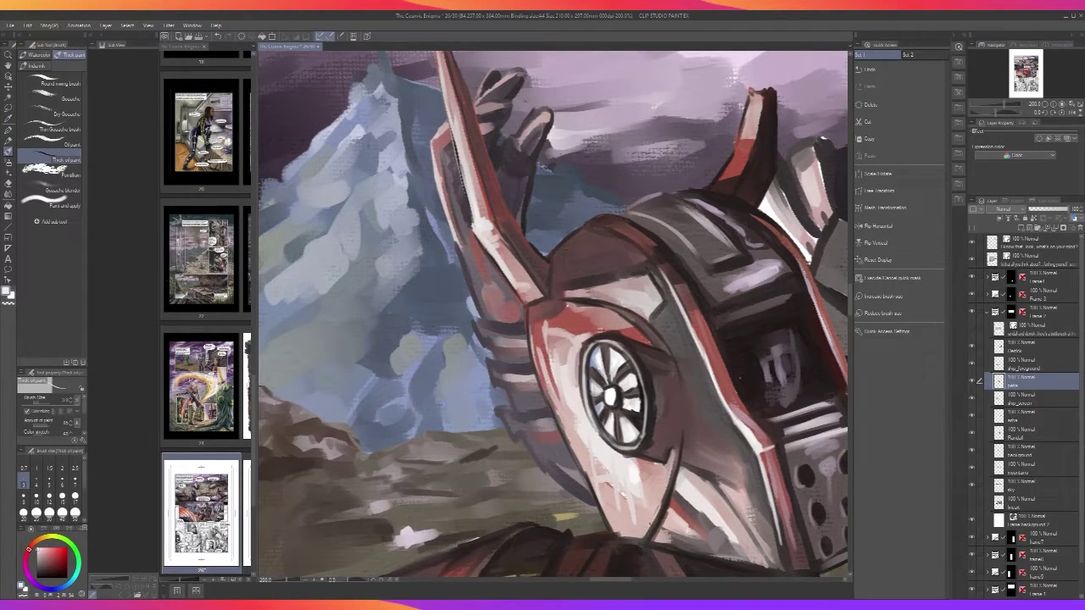
{"action": "key", "text": "ctrl+z"}
{"action": "left_click_drag", "start_coordinate": [659, 505], "coordinate": [647, 530]}
{"action": "left_click_drag", "start_coordinate": [668, 475], "coordinate": [655, 508]}
{"action": "left_click_drag", "start_coordinate": [687, 426], "coordinate": [635, 465]}
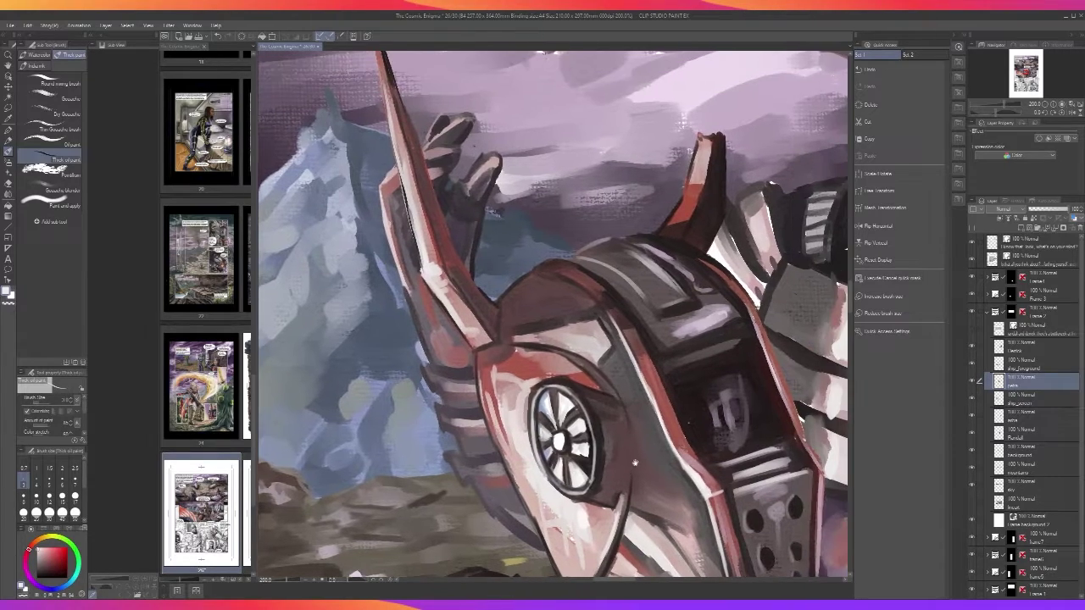
Sample a dark tone and add thin dark accents along the helmet's side ridge between the wheel emblem and the visor
{"action": "scroll", "coordinate": [638, 400], "scroll_direction": "down", "scroll_amount": 1}
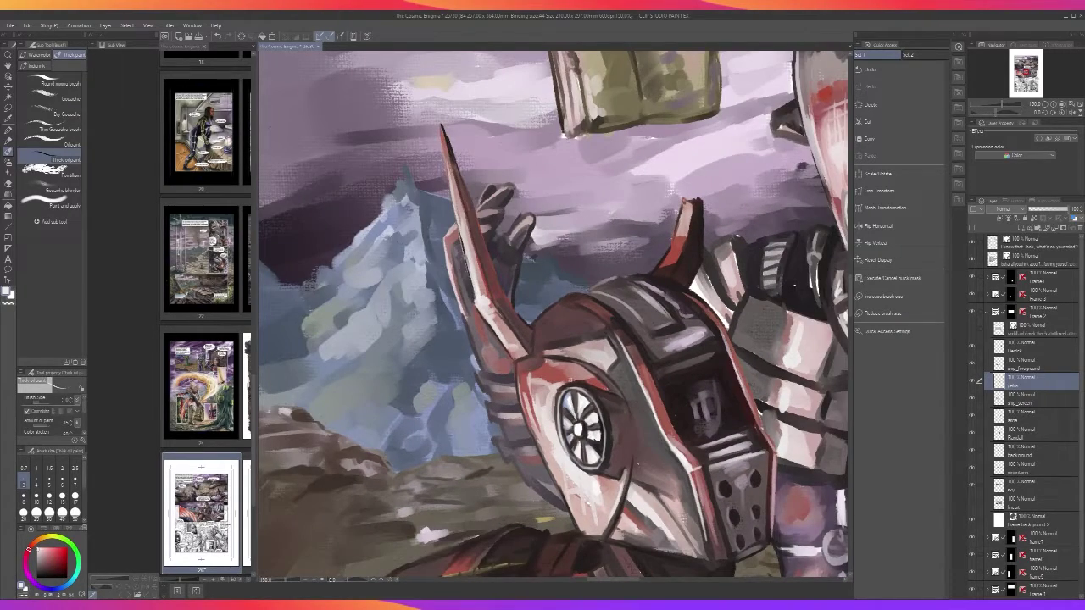
{"action": "left_click", "coordinate": [662, 384], "text": "alt"}
{"action": "left_click_drag", "start_coordinate": [630, 358], "coordinate": [641, 387]}
{"action": "key", "text": "ctrl+z"}
{"action": "key", "text": "ctrl+z"}
{"action": "left_click_drag", "start_coordinate": [620, 345], "coordinate": [629, 369]}
{"action": "left_click_drag", "start_coordinate": [656, 427], "coordinate": [667, 445]}
{"action": "scroll", "coordinate": [654, 413], "scroll_direction": "down", "scroll_amount": 2}
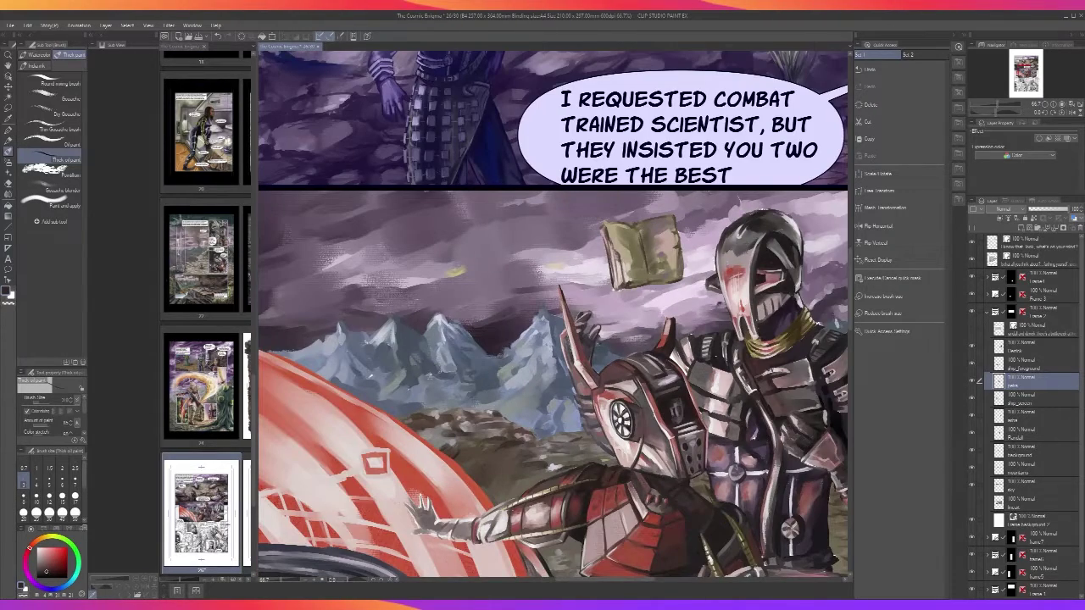
Enlarge the brush to size 6 and paint dark strokes around the claws at the horned figure's collar
{"action": "scroll", "coordinate": [654, 413], "scroll_direction": "down", "scroll_amount": 2}
{"action": "scroll", "coordinate": [654, 413], "scroll_direction": "up", "scroll_amount": 2}
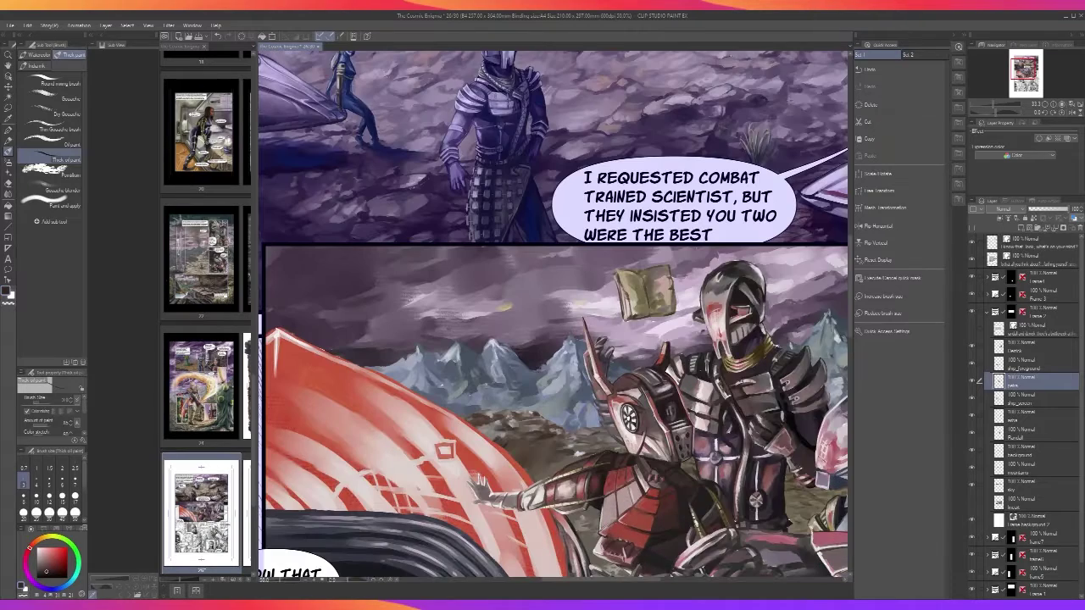
{"action": "key", "text": "ctrl+plus"}
{"action": "key", "text": "ctrl+plus"}
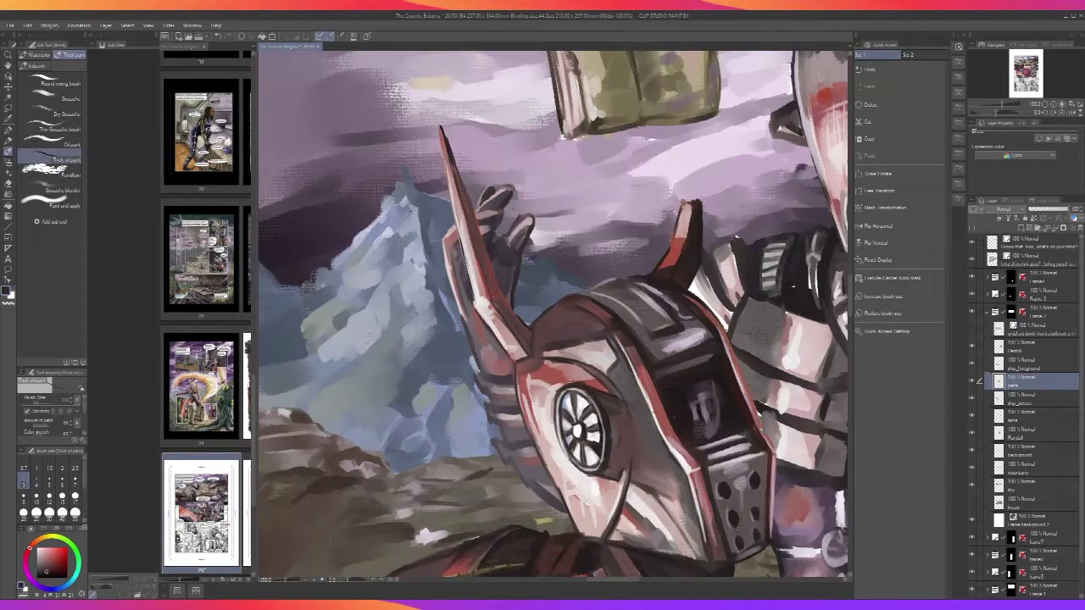
{"action": "key", "text": "i"}
{"action": "key", "text": "b"}
{"action": "left_click_drag", "start_coordinate": [693, 483], "coordinate": [695, 348]}
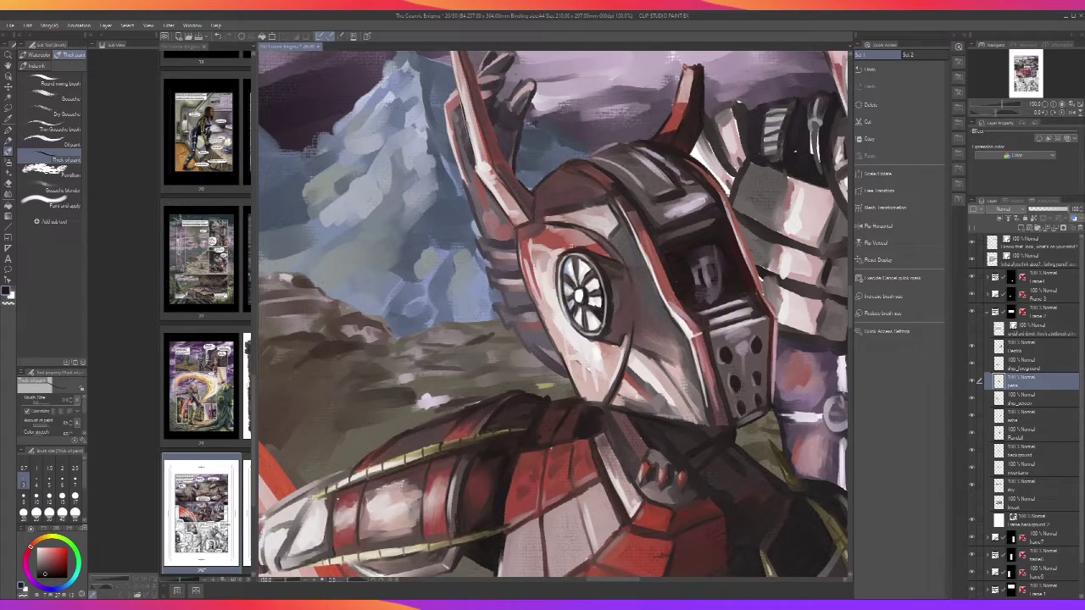
{"action": "key", "text": "bracketright"}
{"action": "key", "text": "bracketright"}
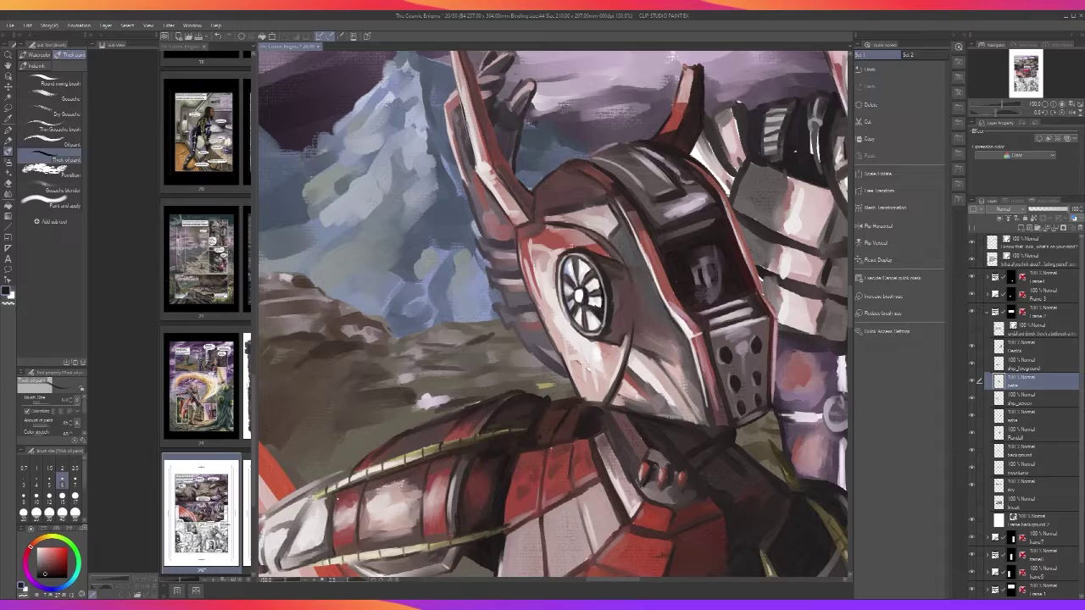
{"action": "mouse_move", "coordinate": [649, 483]}
{"action": "left_mouse_down"}
{"action": "mouse_move", "coordinate": [654, 473]}
{"action": "mouse_move", "coordinate": [659, 491]}
{"action": "mouse_move", "coordinate": [672, 466]}
{"action": "mouse_move", "coordinate": [652, 488]}
{"action": "left_mouse_up"}
Sample the grey beside the collar claws, enlarge the brush to size 10 and touch up their base
{"action": "left_click", "coordinate": [655, 484], "text": "alt"}
{"action": "key", "text": "bracketright"}
{"action": "key", "text": "bracketright"}
{"action": "key", "text": "bracketright"}
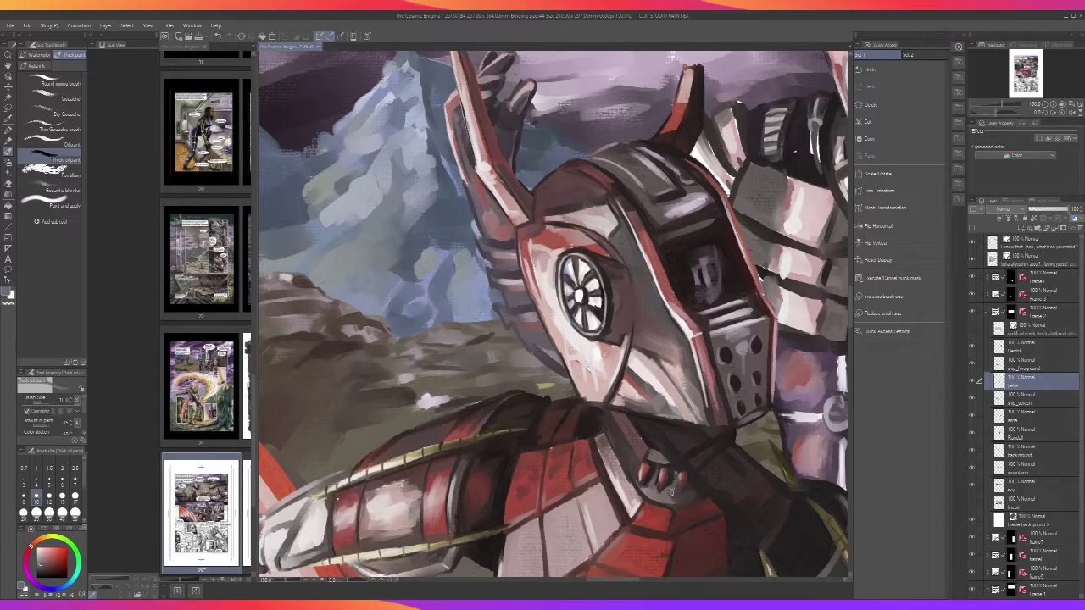
{"action": "scroll", "coordinate": [683, 452], "scroll_direction": "down", "scroll_amount": 3}
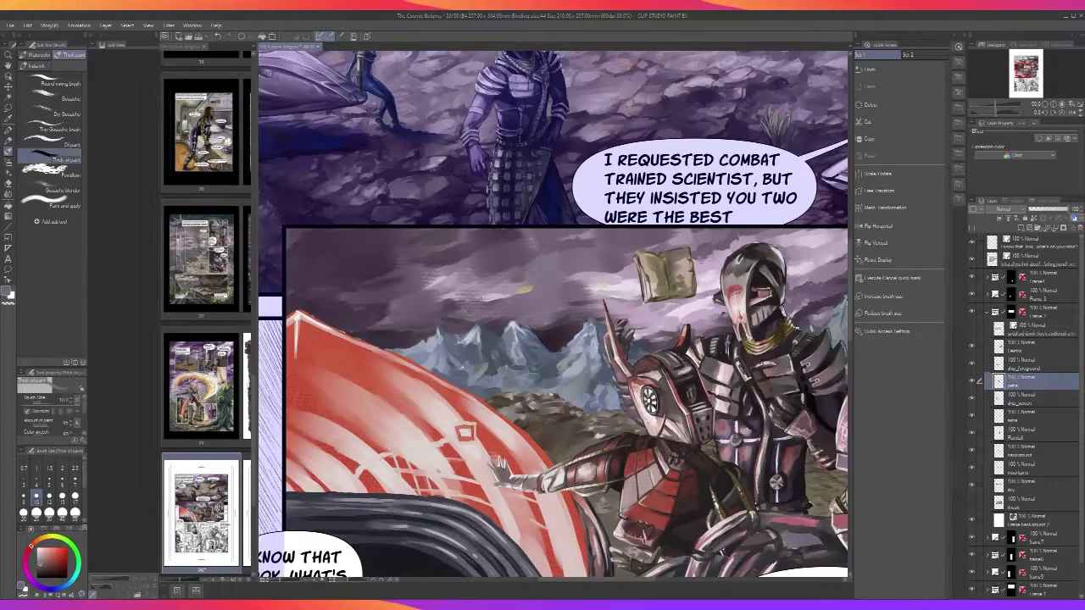
Sample a light tone from the helmet's cheek, reduce the brush to size 6 and highlight the claws at the horned figure's collar
{"action": "scroll", "coordinate": [683, 452], "scroll_direction": "up", "scroll_amount": 2}
{"action": "left_click", "coordinate": [631, 385], "text": "alt"}
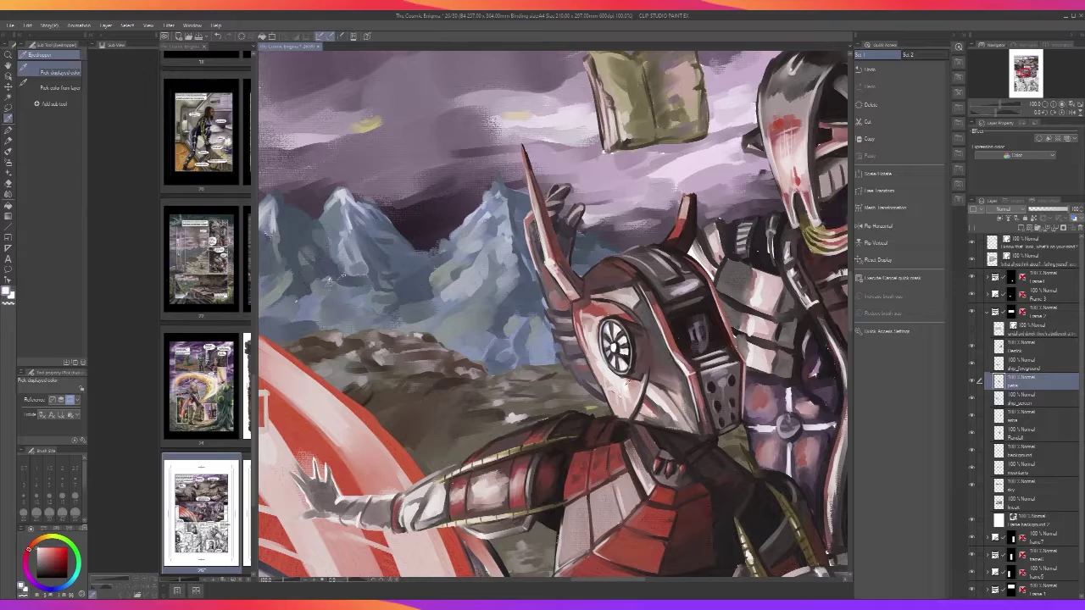
{"action": "key", "text": "bracketleft"}
{"action": "key", "text": "bracketleft"}
{"action": "key", "text": "bracketleft"}
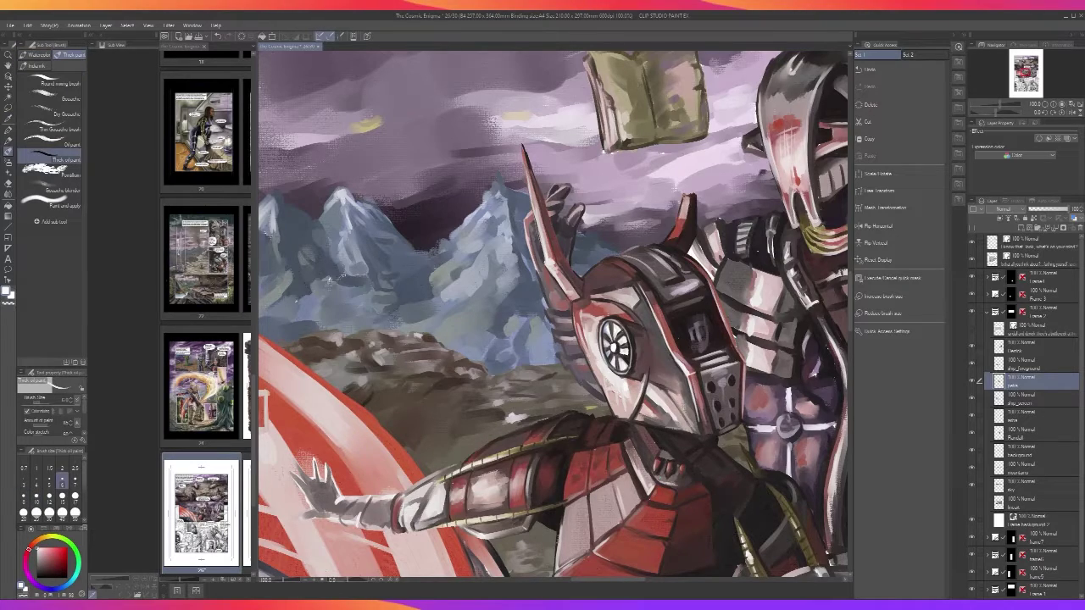
{"action": "left_click_drag", "start_coordinate": [656, 484], "coordinate": [676, 479]}
{"action": "scroll", "coordinate": [675, 476], "scroll_direction": "down", "scroll_amount": 2}
{"action": "scroll", "coordinate": [675, 476], "scroll_direction": "up", "scroll_amount": 2}
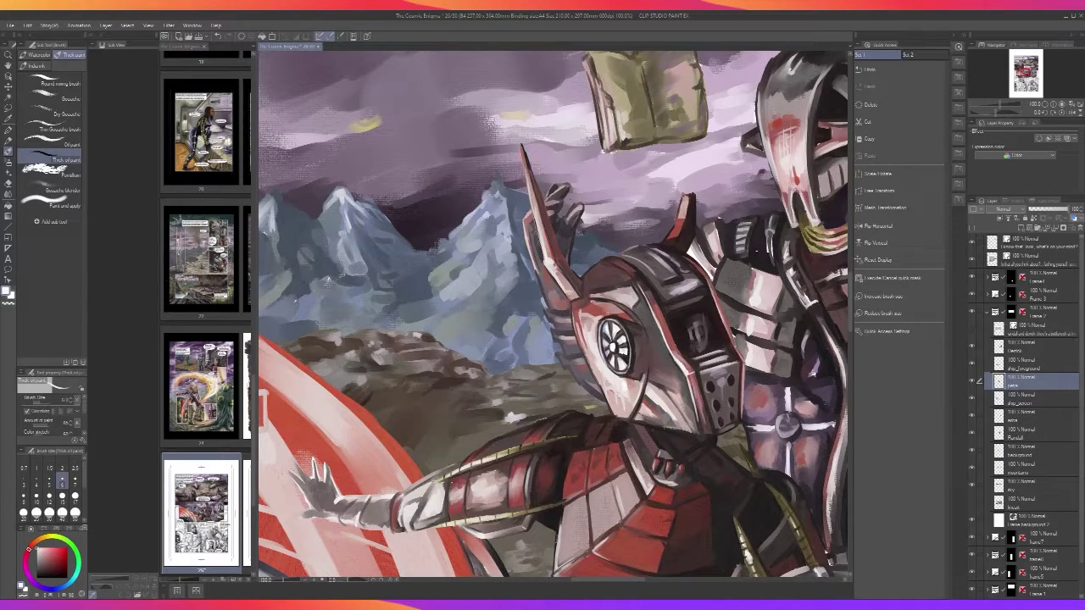
Add a short light stroke to the collar just below the helmet's jaw and enlarge the brush to size 10
{"action": "left_click_drag", "start_coordinate": [657, 448], "coordinate": [658, 453]}
{"action": "key", "text": "]"}
{"action": "key", "text": "]"}
{"action": "key", "text": "]"}
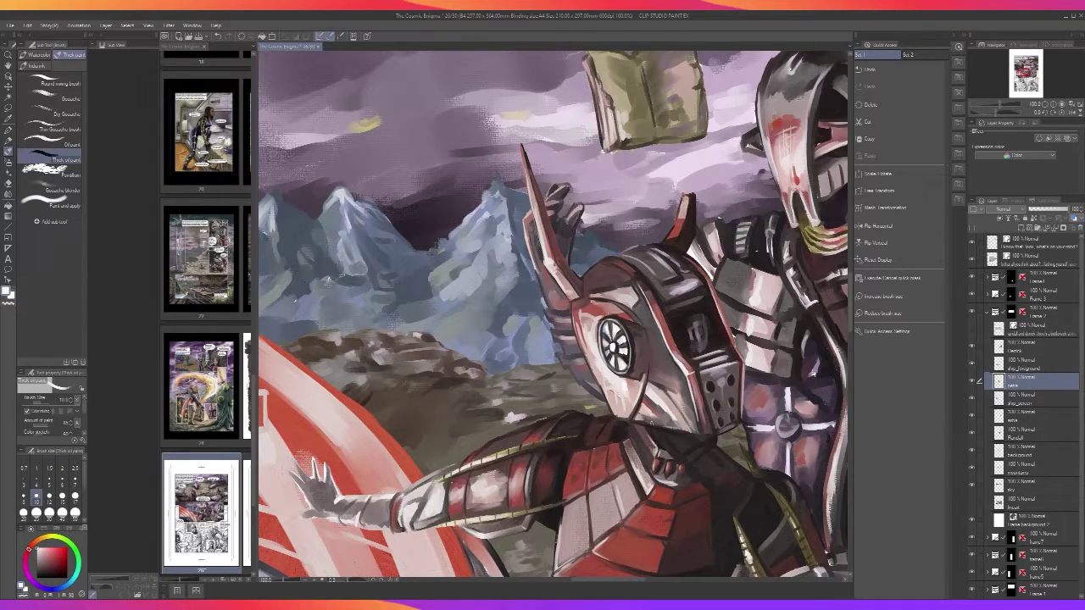
Sample the dark tone beneath the jaw, reduce the brush to size 6 and sharpen the dark shapes around the collar and its claws
{"action": "key", "text": "ctrl+minus"}
{"action": "scroll", "coordinate": [653, 426], "scroll_direction": "up", "scroll_amount": 3}
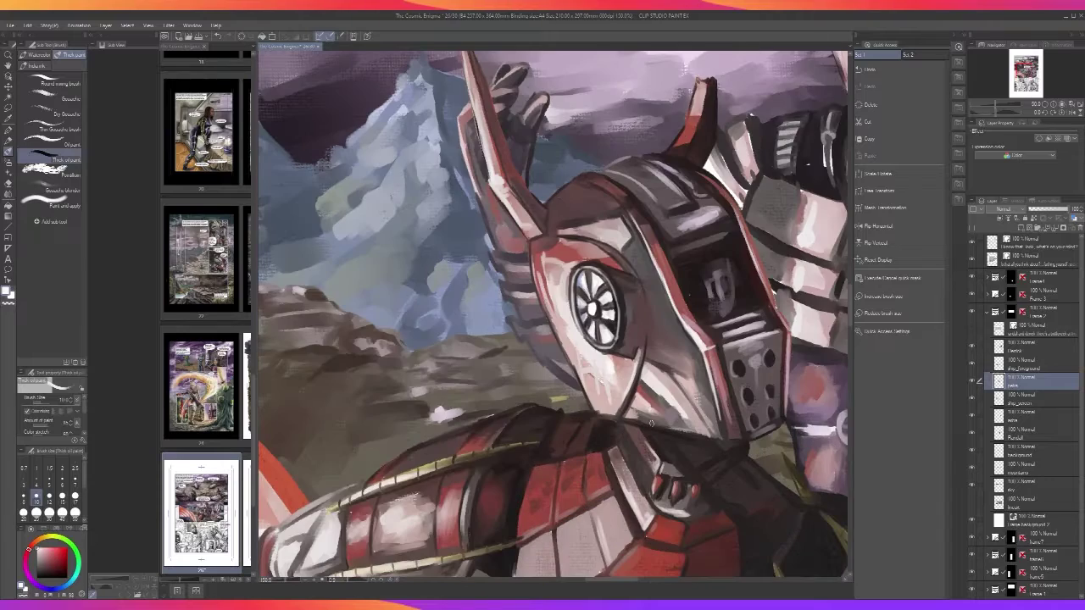
{"action": "left_click", "coordinate": [745, 445], "text": "alt"}
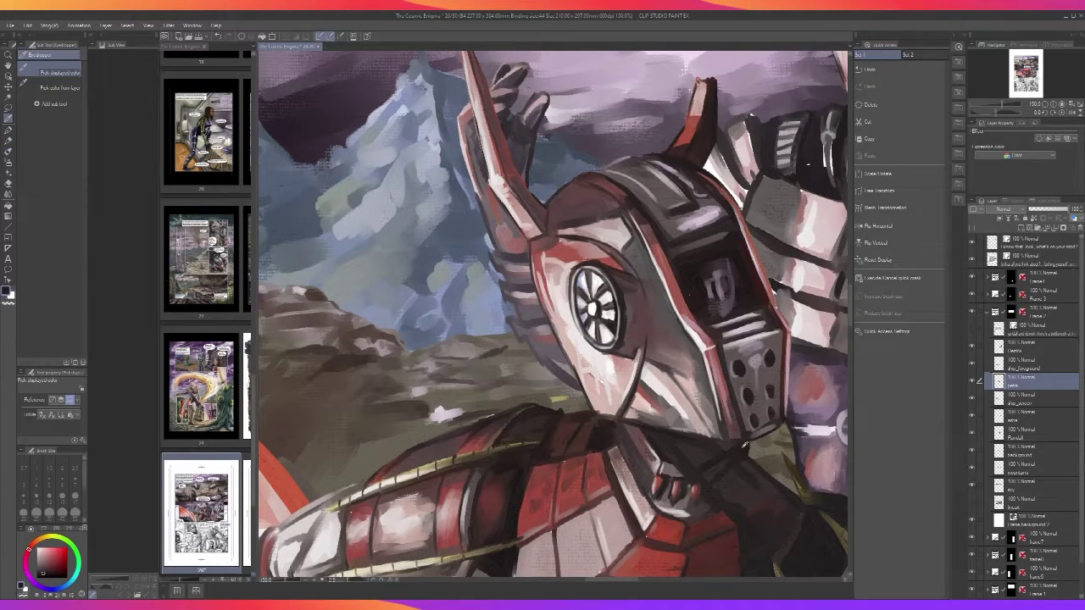
{"action": "key", "text": "bracketleft"}
{"action": "key", "text": "bracketleft"}
{"action": "key", "text": "bracketleft"}
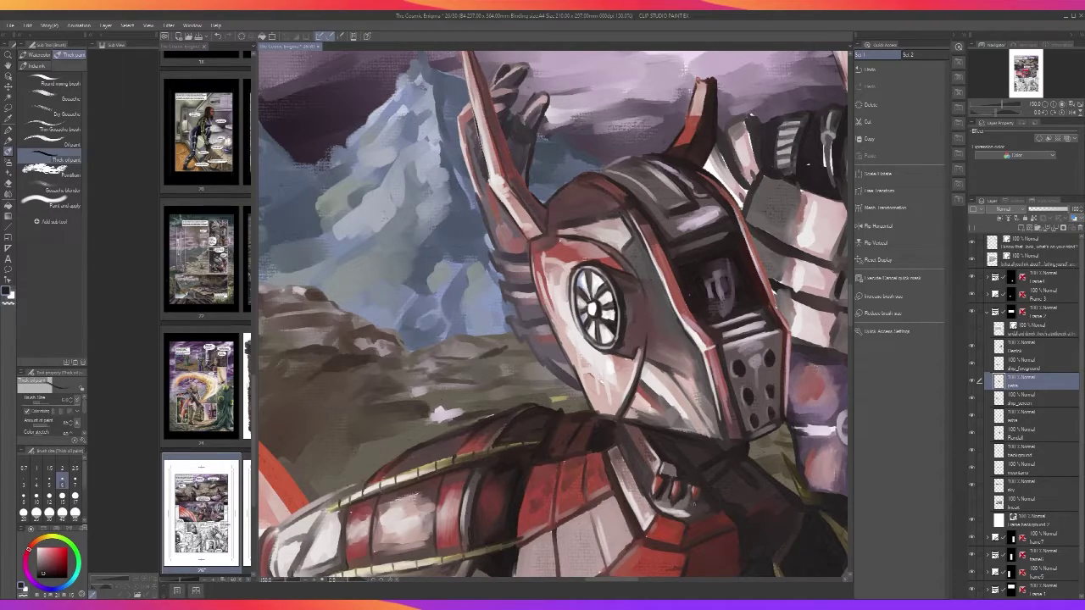
{"action": "scroll", "coordinate": [699, 479], "scroll_direction": "down", "scroll_amount": 3}
{"action": "scroll", "coordinate": [699, 464], "scroll_direction": "up", "scroll_amount": 3}
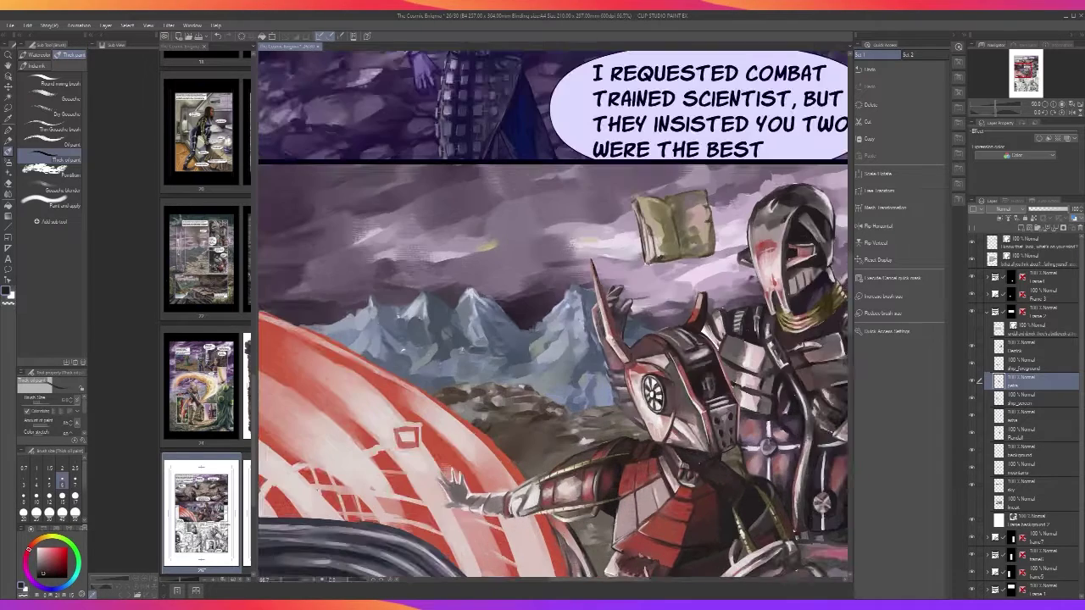
Sample a light tone from the collar and paint fine highlights around the claws and up toward the helmet's lower edge
{"action": "left_click", "coordinate": [668, 468], "text": "alt"}
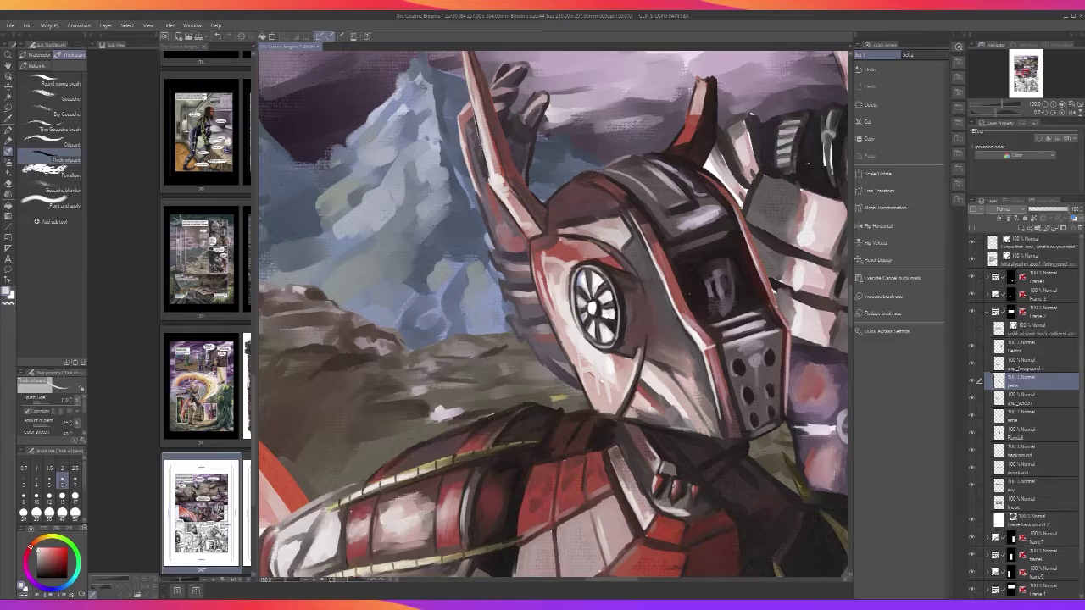
{"action": "mouse_move", "coordinate": [674, 482]}
{"action": "left_mouse_down"}
{"action": "mouse_move", "coordinate": [673, 498]}
{"action": "mouse_move", "coordinate": [693, 488]}
{"action": "mouse_move", "coordinate": [735, 431]}
{"action": "left_mouse_up"}
{"action": "scroll", "coordinate": [693, 485], "scroll_direction": "down", "scroll_amount": 2}
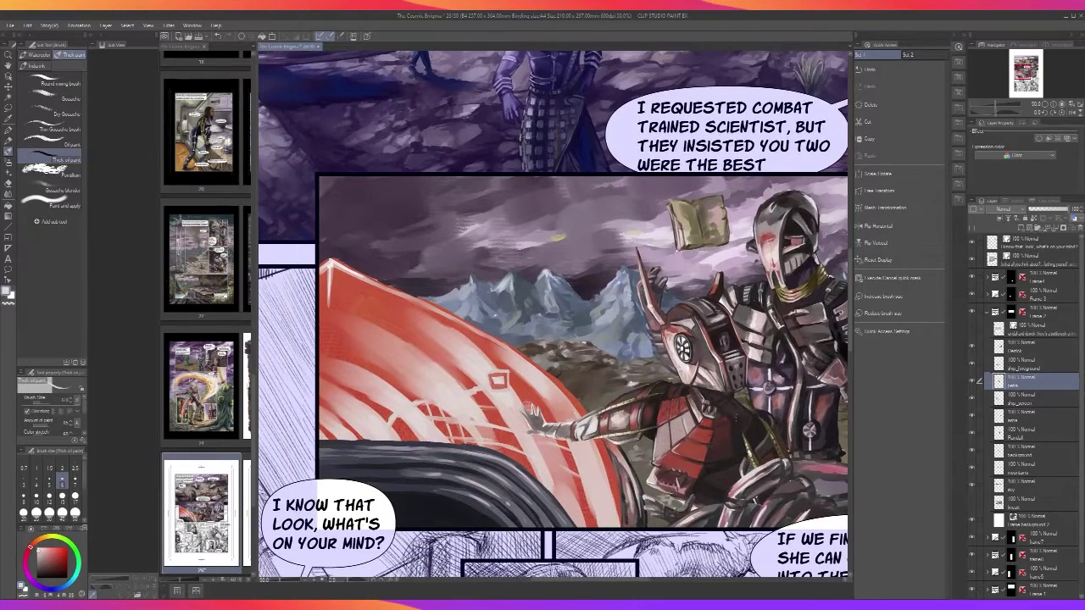
{"action": "scroll", "coordinate": [734, 431], "scroll_direction": "down", "scroll_amount": 1}
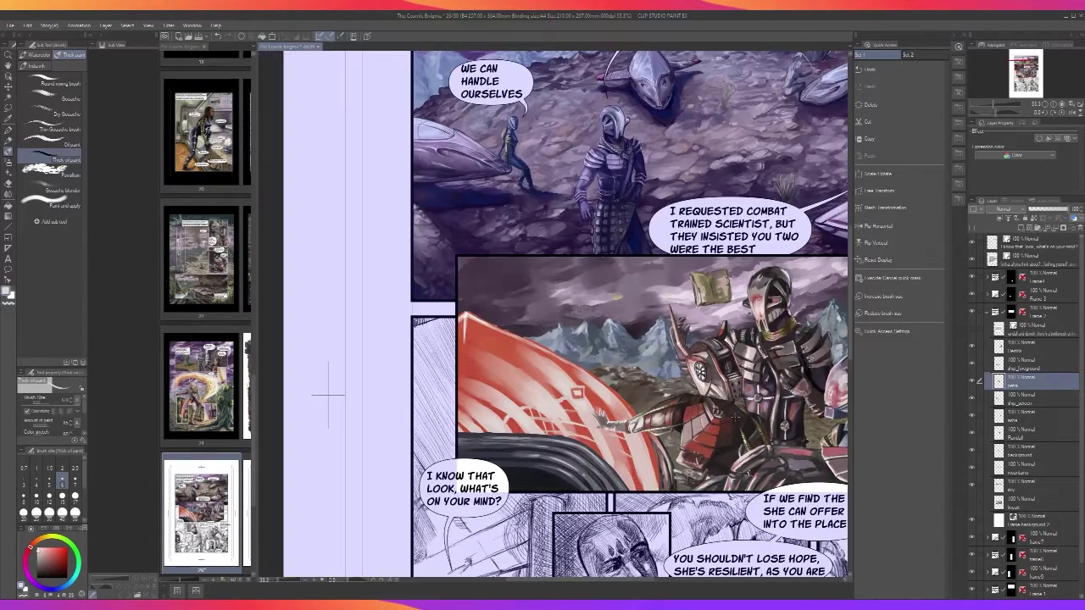
Paint thin light highlights along the edges of the red armour plates on the horned figure's torso
{"action": "scroll", "coordinate": [746, 462], "scroll_direction": "up", "scroll_amount": 4}
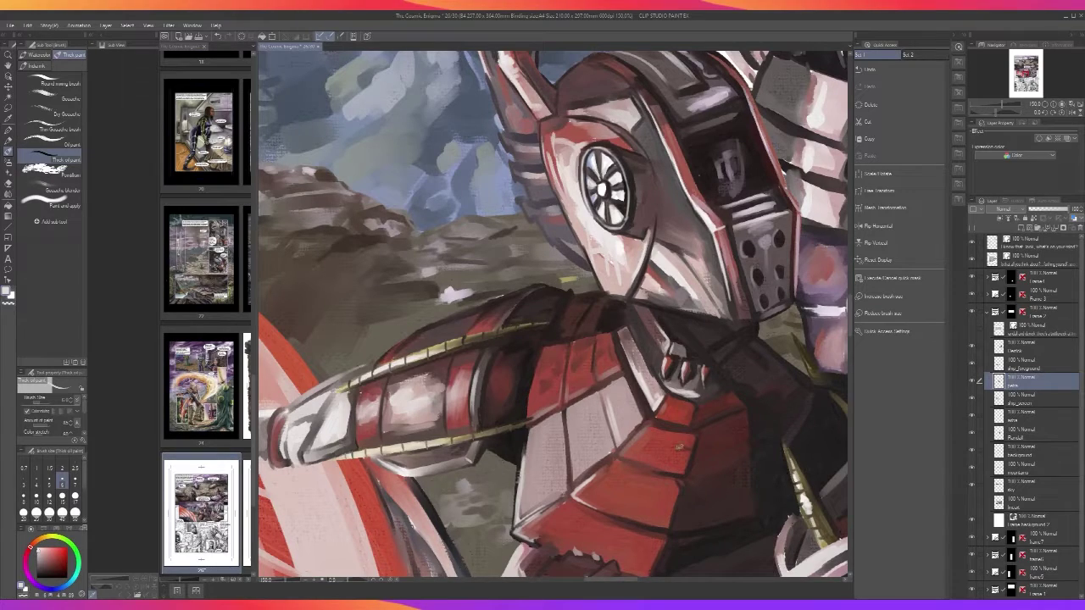
{"action": "left_click_drag", "start_coordinate": [679, 471], "coordinate": [632, 456]}
{"action": "scroll", "coordinate": [602, 454], "scroll_direction": "down", "scroll_amount": 3}
{"action": "scroll", "coordinate": [599, 455], "scroll_direction": "up", "scroll_amount": 3}
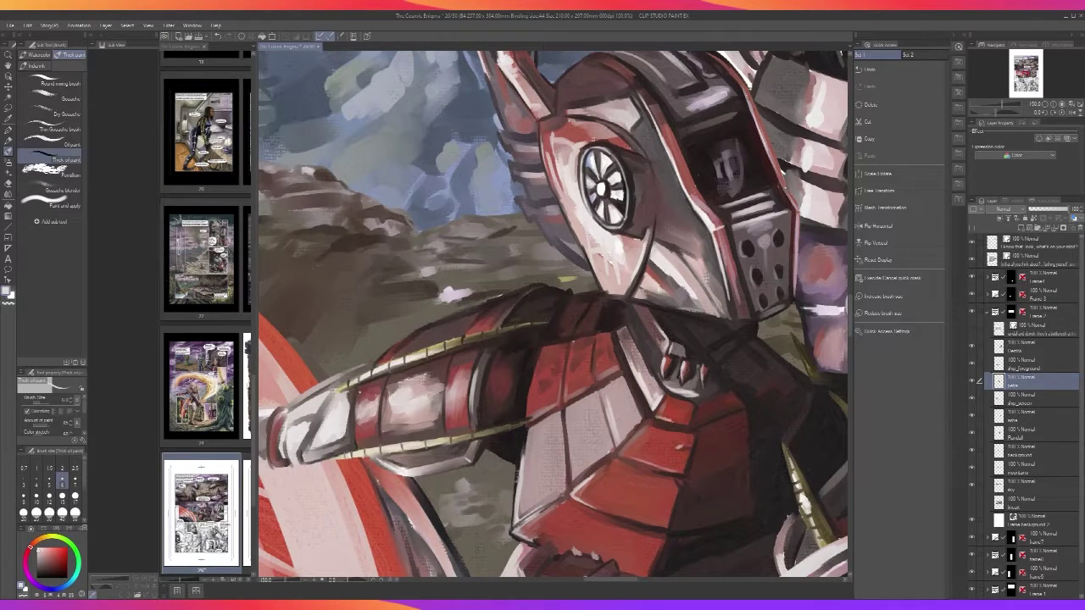
Sample dark tones beside the toothed piece below the torso armour and paint dark accents along its upper edge
{"action": "scroll", "coordinate": [740, 482], "scroll_direction": "down", "scroll_amount": 3}
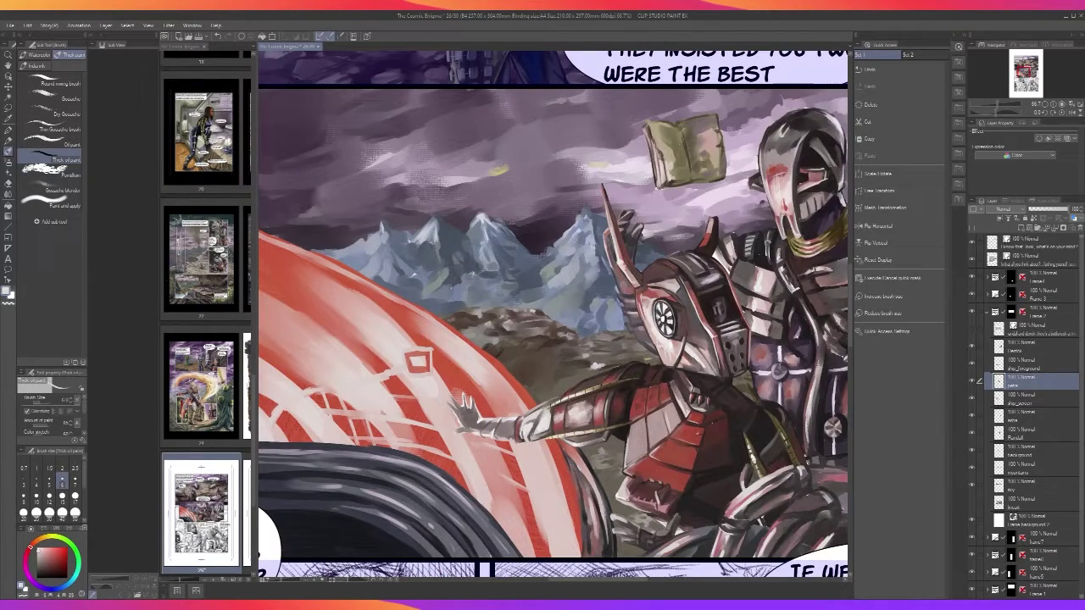
{"action": "scroll", "coordinate": [565, 549], "scroll_direction": "down", "scroll_amount": 2}
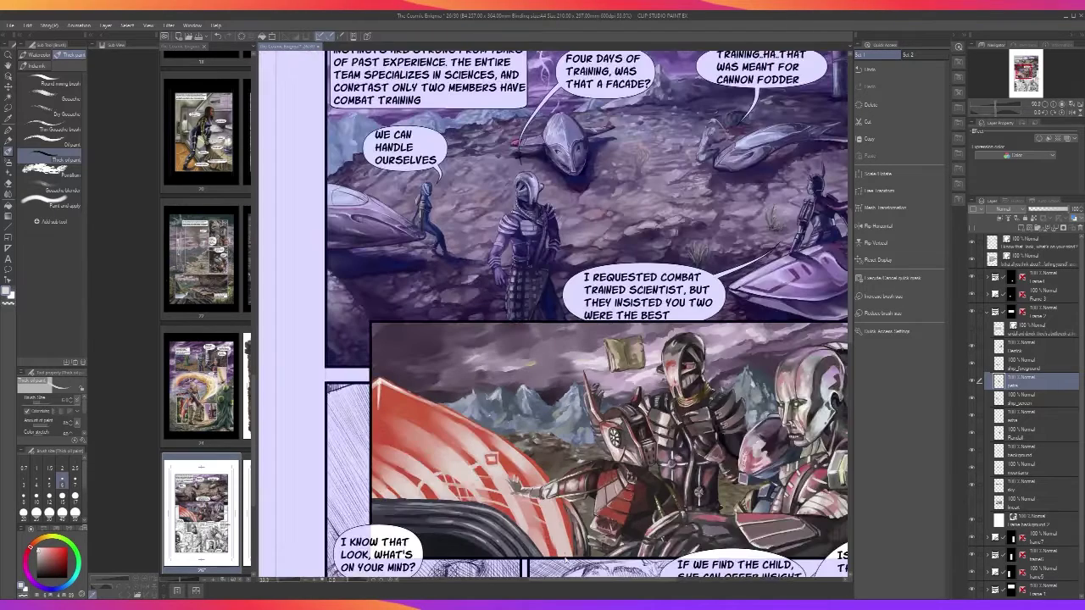
{"action": "scroll", "coordinate": [564, 549], "scroll_direction": "up", "scroll_amount": 2}
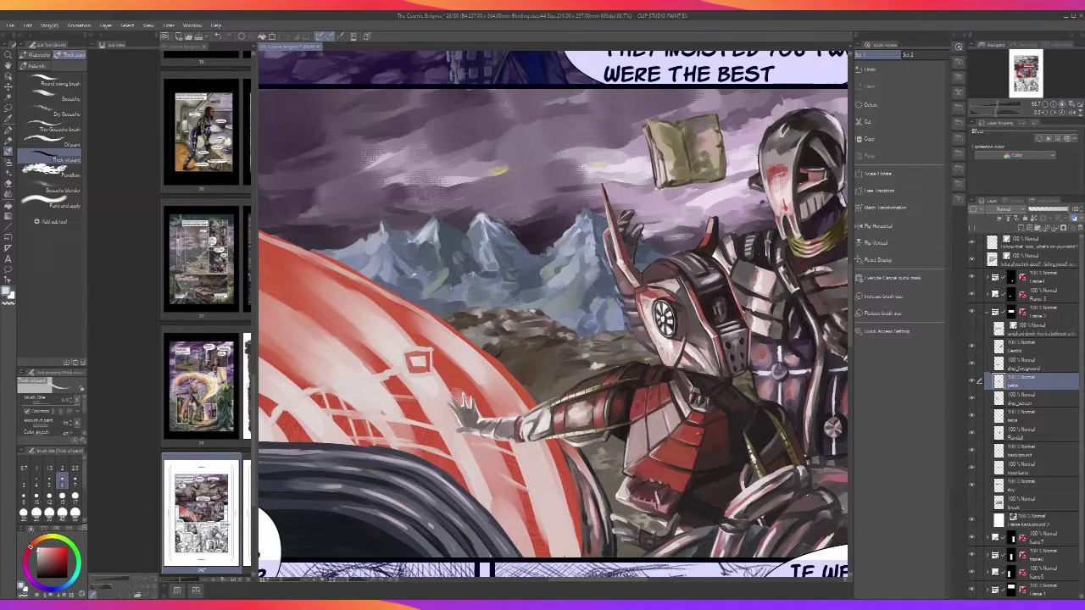
{"action": "scroll", "coordinate": [640, 461], "scroll_direction": "up", "scroll_amount": 3}
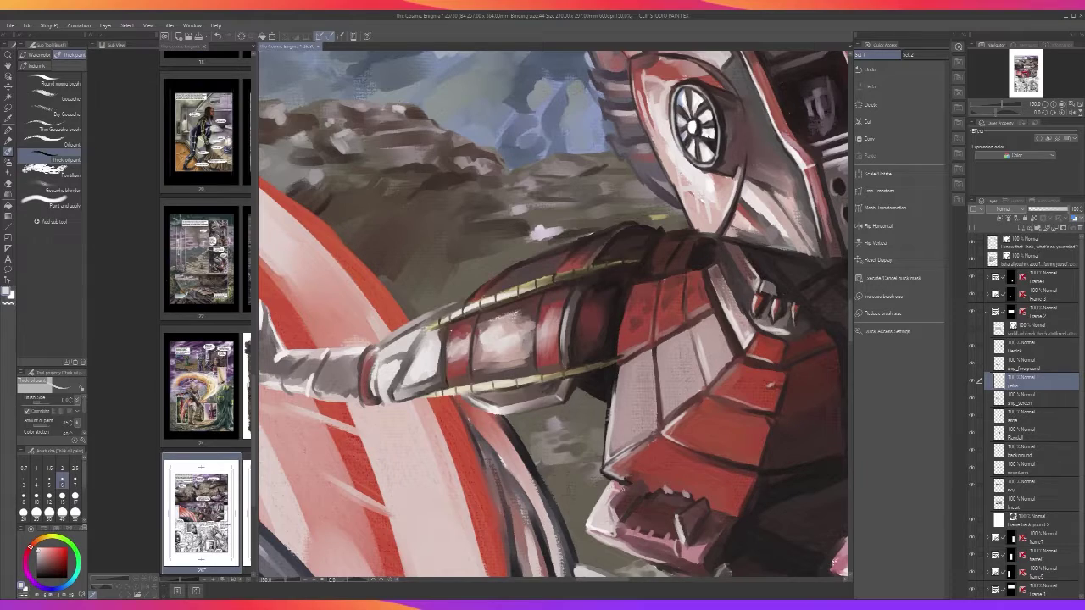
{"action": "left_click", "coordinate": [614, 490], "text": "alt"}
{"action": "left_click", "coordinate": [647, 490], "text": "alt"}
{"action": "left_click_drag", "start_coordinate": [618, 495], "coordinate": [648, 494]}
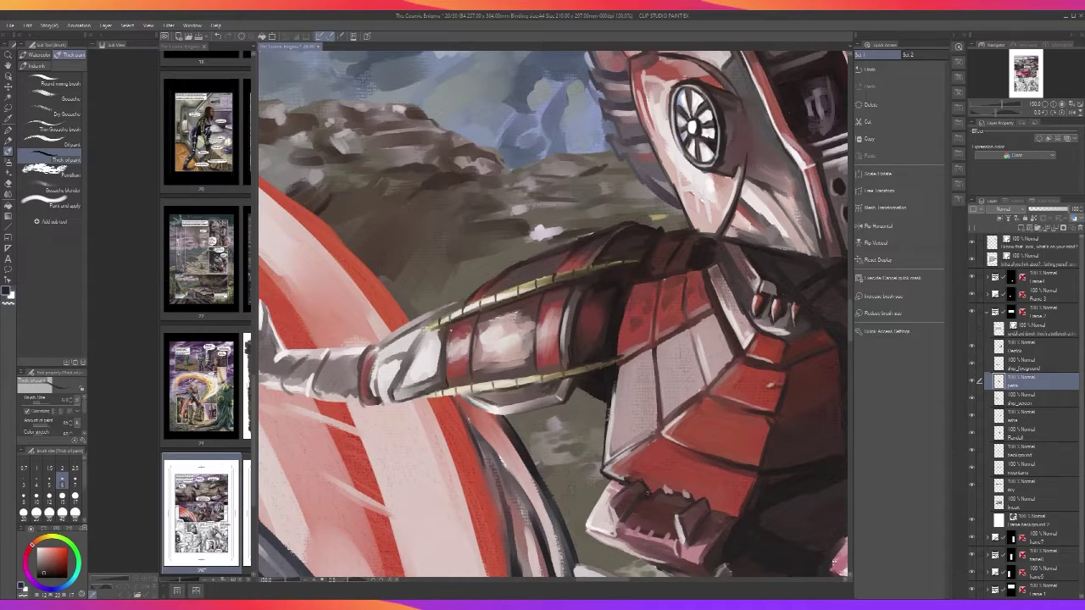
Sample a pale grey and paint a short highlight on the upper-left rim of the crouching figure's toothed waist plate
{"action": "left_click", "coordinate": [640, 473], "text": "alt"}
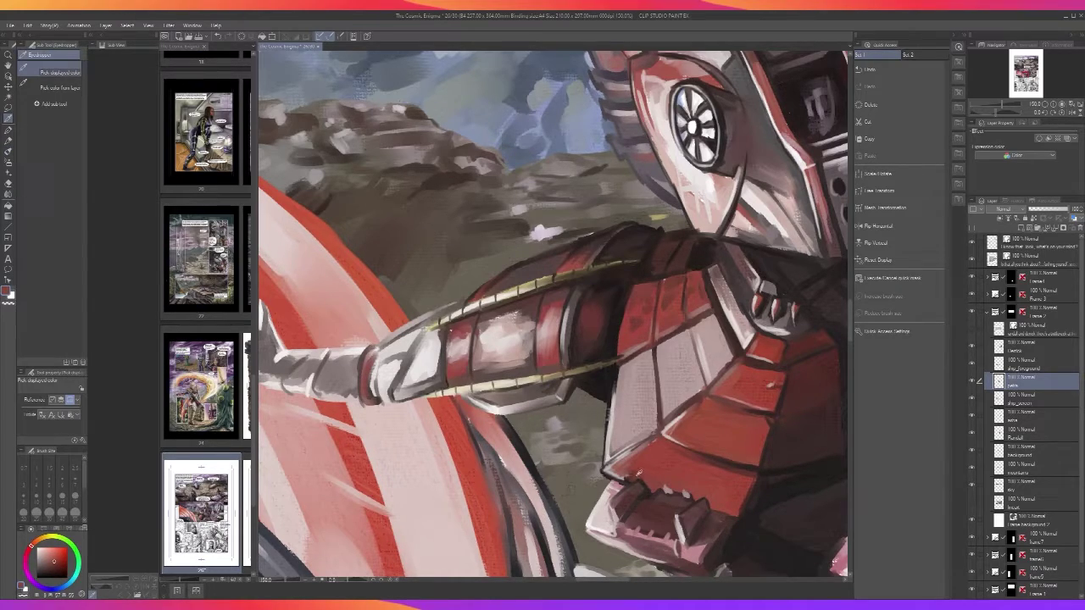
{"action": "scroll", "coordinate": [646, 481], "scroll_direction": "down", "scroll_amount": 3}
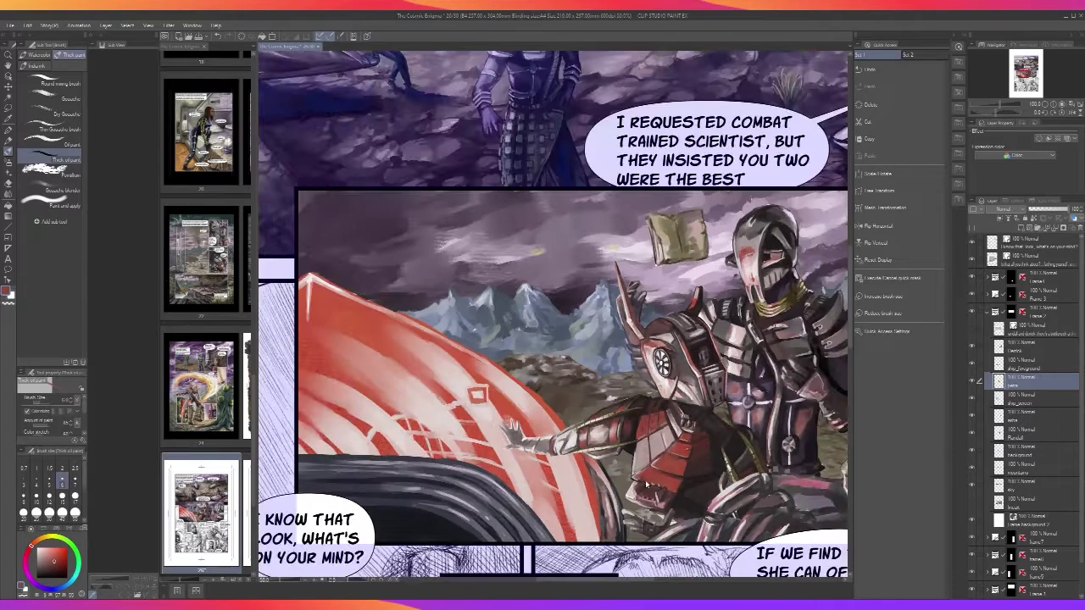
{"action": "scroll", "coordinate": [646, 481], "scroll_direction": "up", "scroll_amount": 2}
{"action": "scroll", "coordinate": [615, 509], "scroll_direction": "up", "scroll_amount": 2}
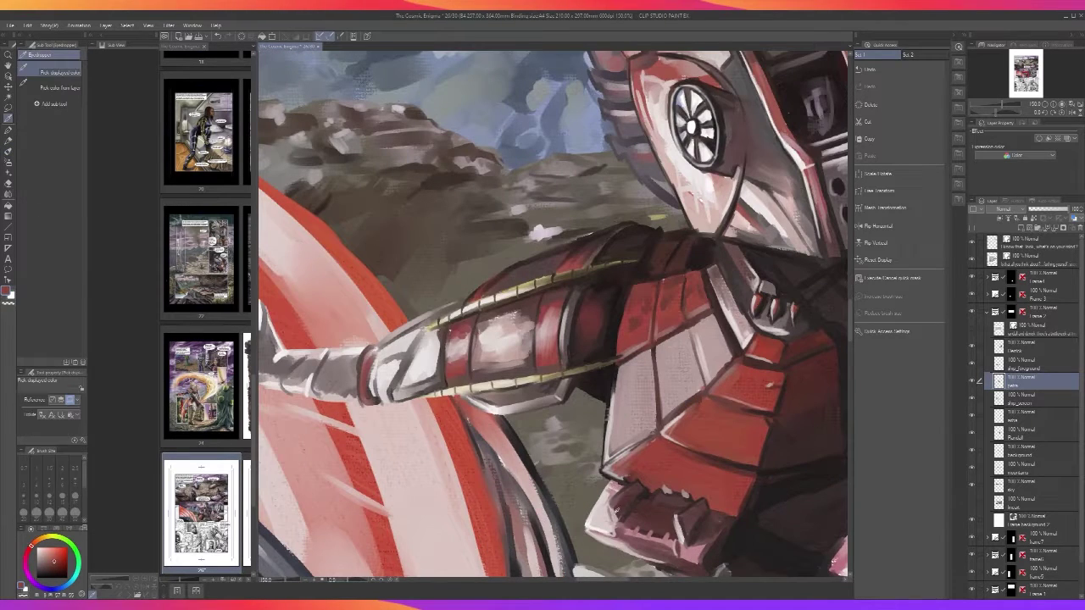
{"action": "left_click", "coordinate": [615, 509], "text": "alt"}
{"action": "left_click_drag", "start_coordinate": [608, 503], "coordinate": [625, 489]}
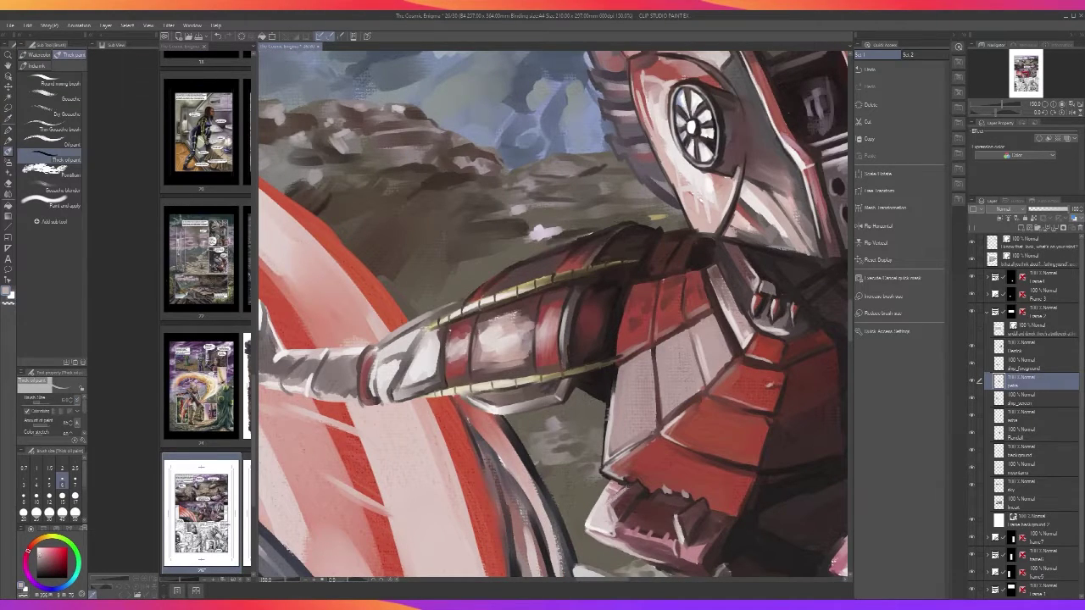
{"action": "scroll", "coordinate": [635, 473], "scroll_direction": "down", "scroll_amount": 1}
{"action": "scroll", "coordinate": [636, 474], "scroll_direction": "up", "scroll_amount": 1}
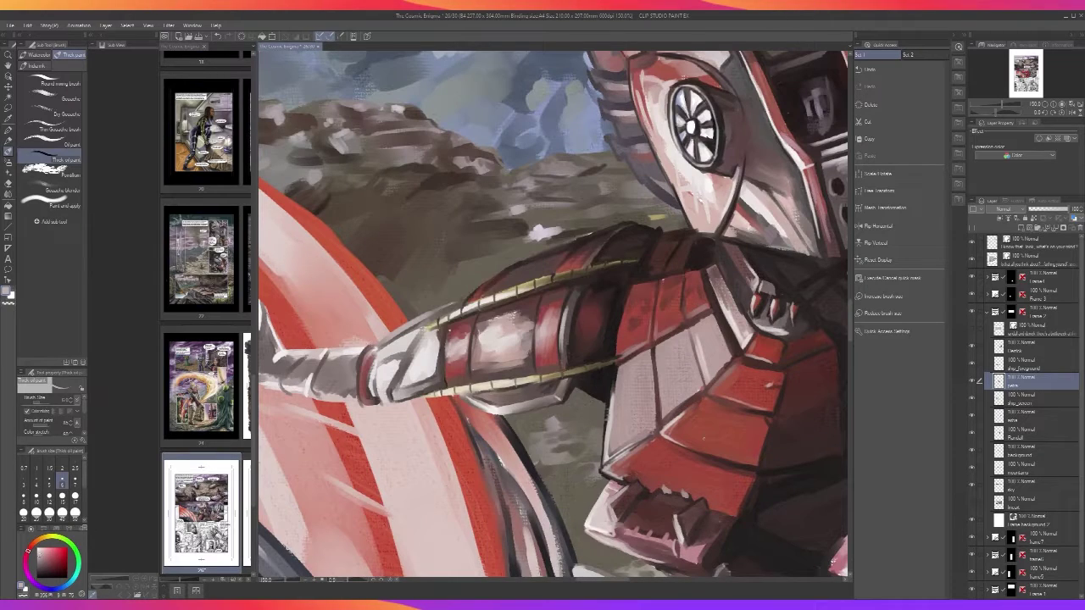
Sample a dark tone from the red armour and paint shading inside the toothed waist plate
{"action": "left_click", "coordinate": [676, 491], "text": "alt"}
{"action": "scroll", "coordinate": [687, 493], "scroll_direction": "down", "scroll_amount": 2}
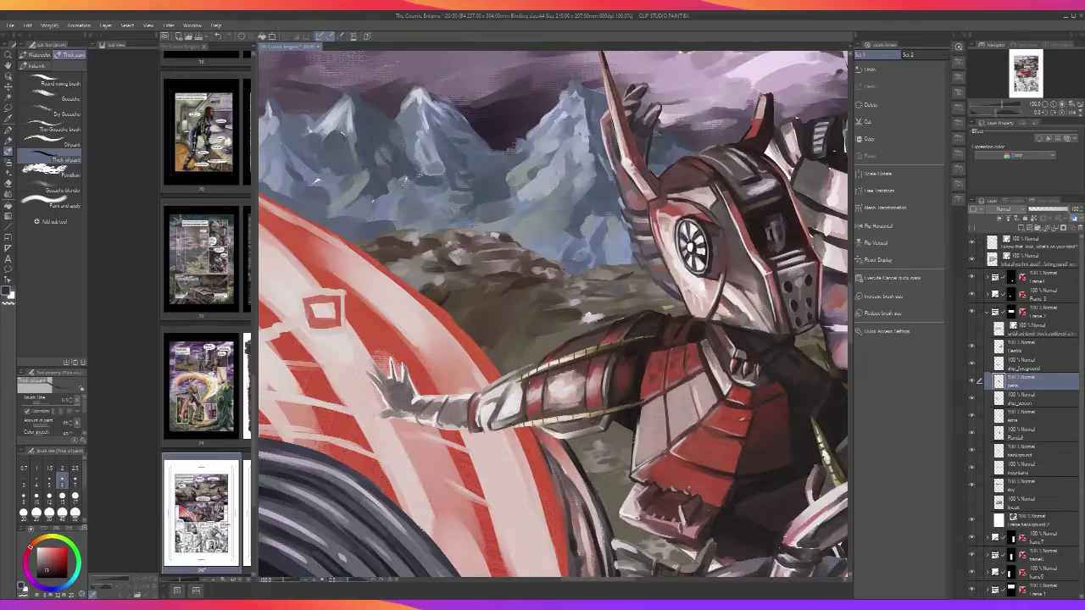
{"action": "scroll", "coordinate": [687, 494], "scroll_direction": "up", "scroll_amount": 2}
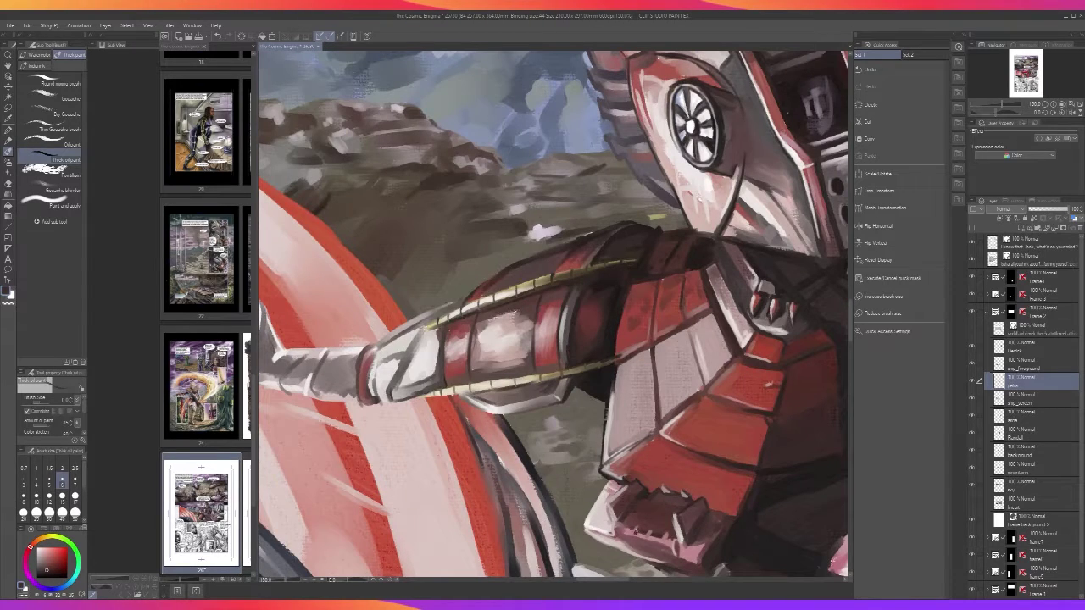
{"action": "mouse_move", "coordinate": [652, 529]}
{"action": "left_mouse_down"}
{"action": "mouse_move", "coordinate": [650, 540]}
{"action": "mouse_move", "coordinate": [670, 544]}
{"action": "left_mouse_up"}
{"action": "scroll", "coordinate": [669, 543], "scroll_direction": "down", "scroll_amount": 2}
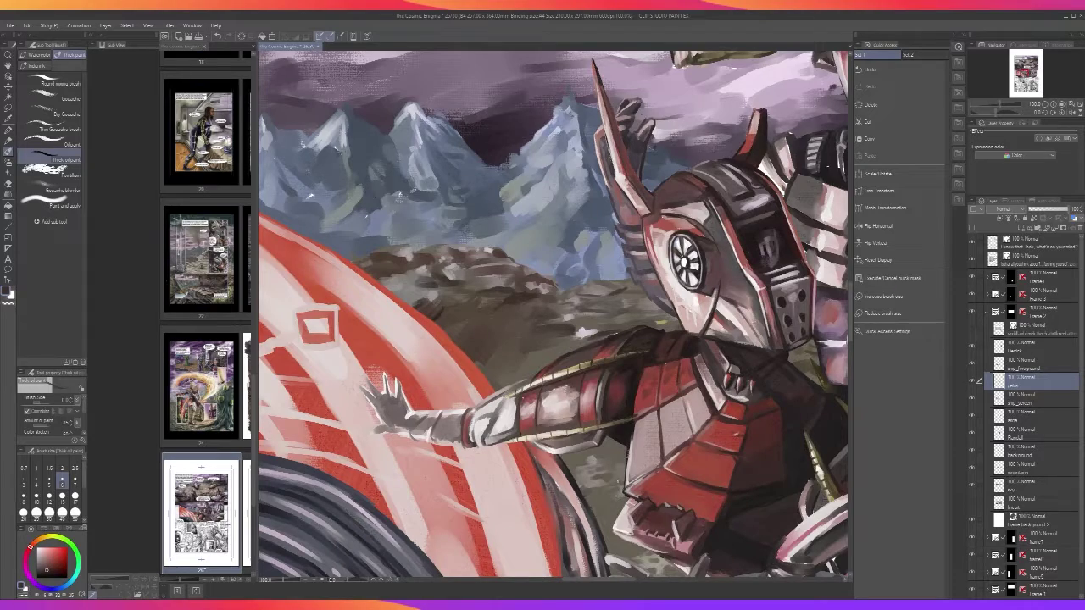
{"action": "scroll", "coordinate": [619, 479], "scroll_direction": "up", "scroll_amount": 2}
{"action": "key", "text": "x"}
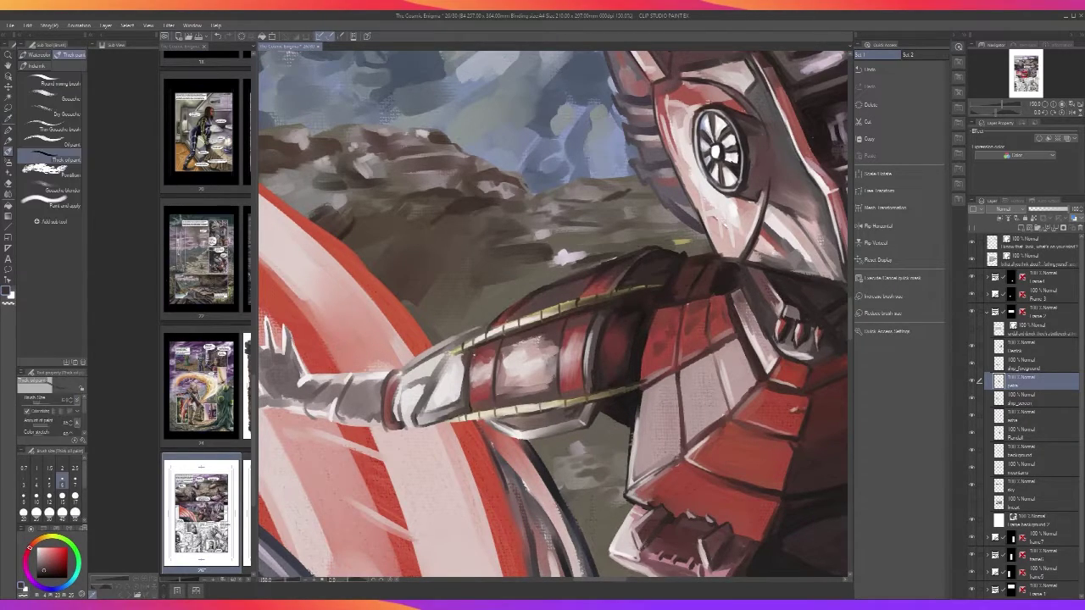
{"action": "scroll", "coordinate": [644, 547], "scroll_direction": "down", "scroll_amount": 2}
Sample a dark colour and define the lower edge of the toothed waist plate with it
{"action": "left_click_drag", "start_coordinate": [644, 546], "coordinate": [557, 413]}
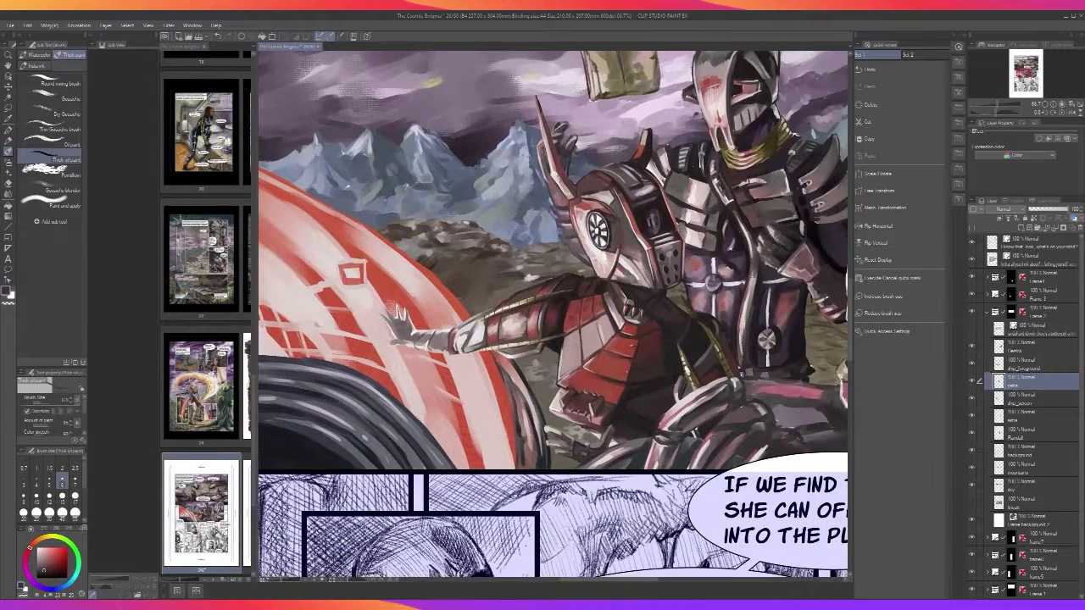
{"action": "scroll", "coordinate": [627, 368], "scroll_direction": "up", "scroll_amount": 2}
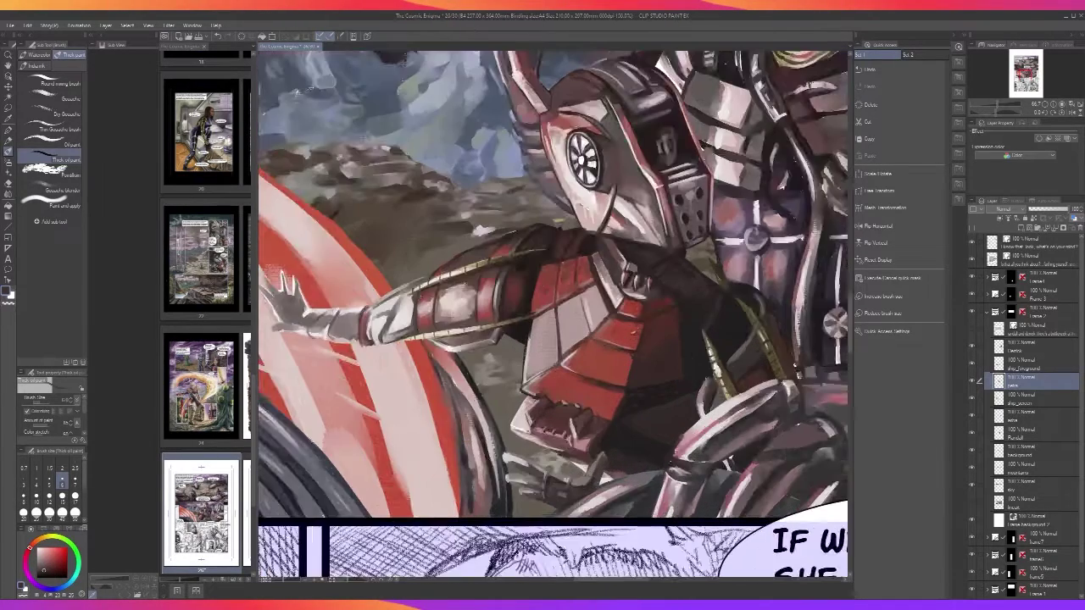
{"action": "key", "text": "alt"}
{"action": "left_click", "coordinate": [595, 469]}
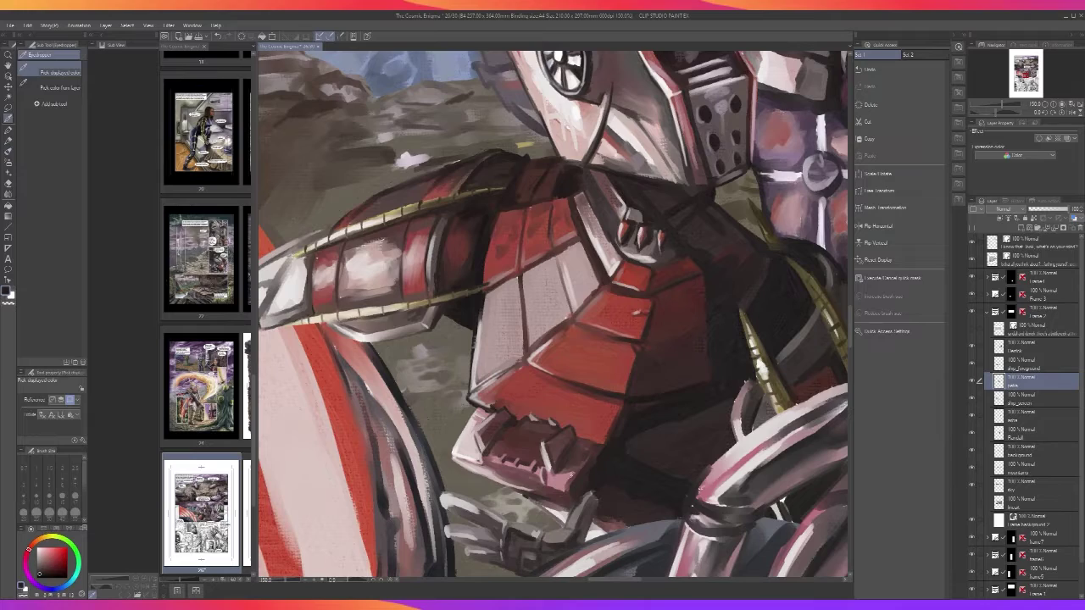
{"action": "key", "text": "b"}
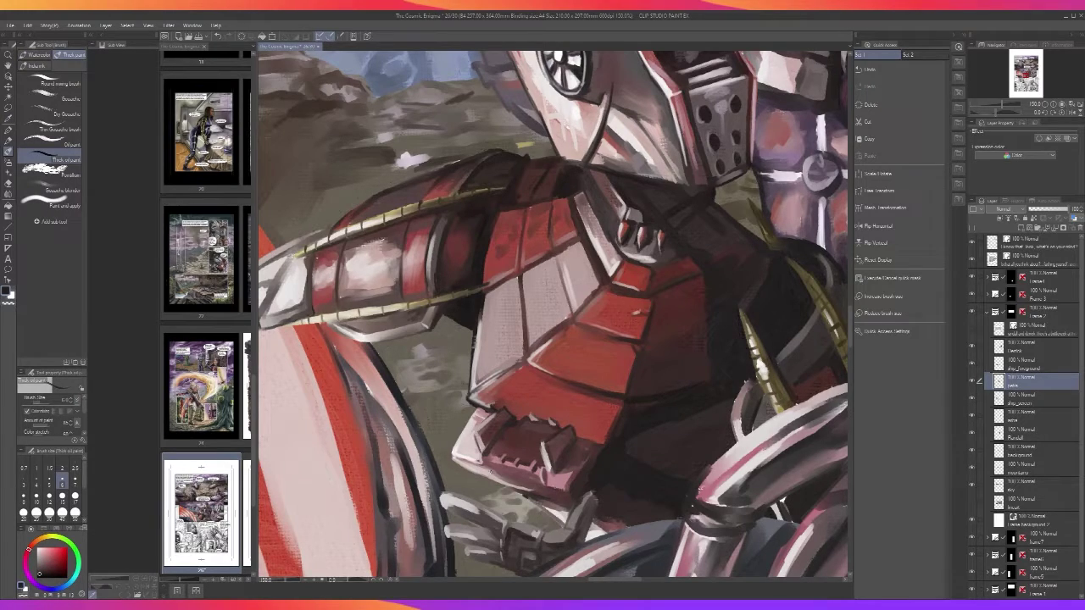
{"action": "left_click_drag", "start_coordinate": [456, 459], "coordinate": [520, 489]}
{"action": "scroll", "coordinate": [547, 407], "scroll_direction": "down", "scroll_amount": 4}
{"action": "scroll", "coordinate": [507, 371], "scroll_direction": "up", "scroll_amount": 3}
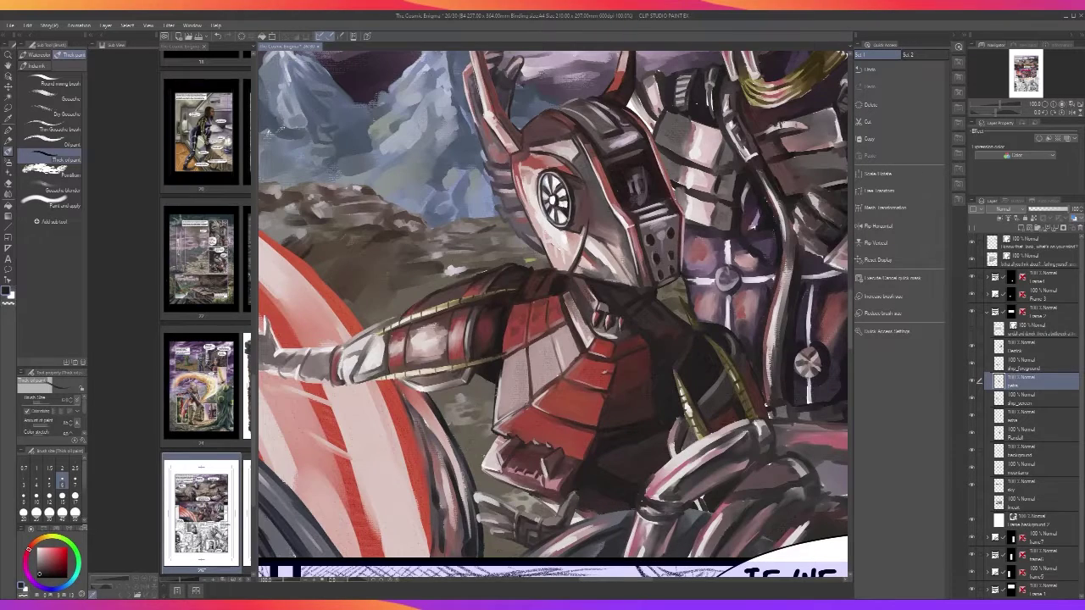
Sample the waist plate's mauve, paint its left side with it, and enlarge the brush to size 10
{"action": "scroll", "coordinate": [483, 428], "scroll_direction": "up", "scroll_amount": 2}
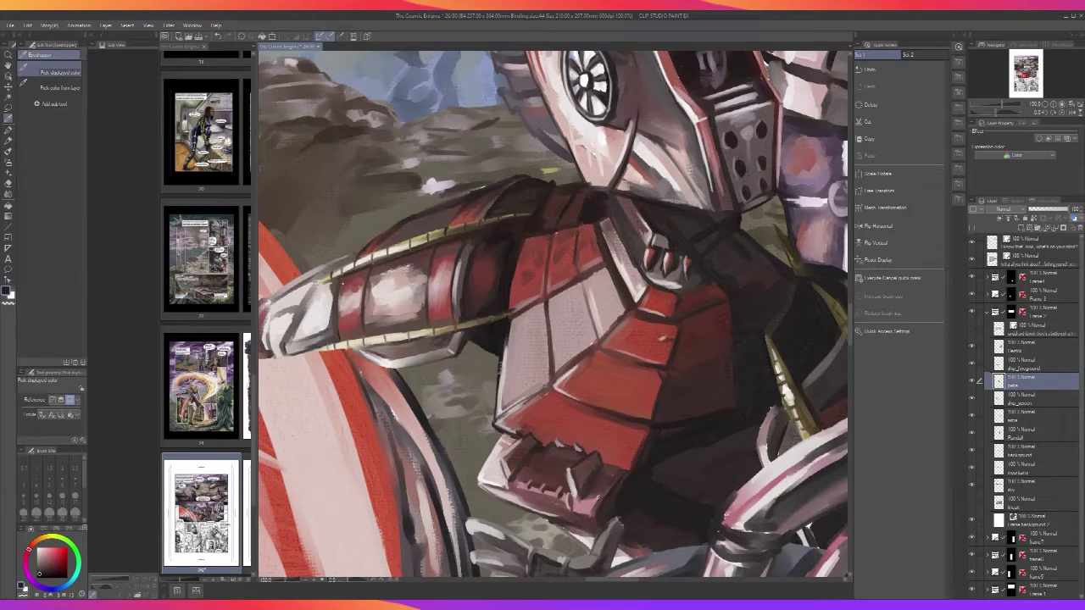
{"action": "left_click", "coordinate": [595, 503], "text": "alt"}
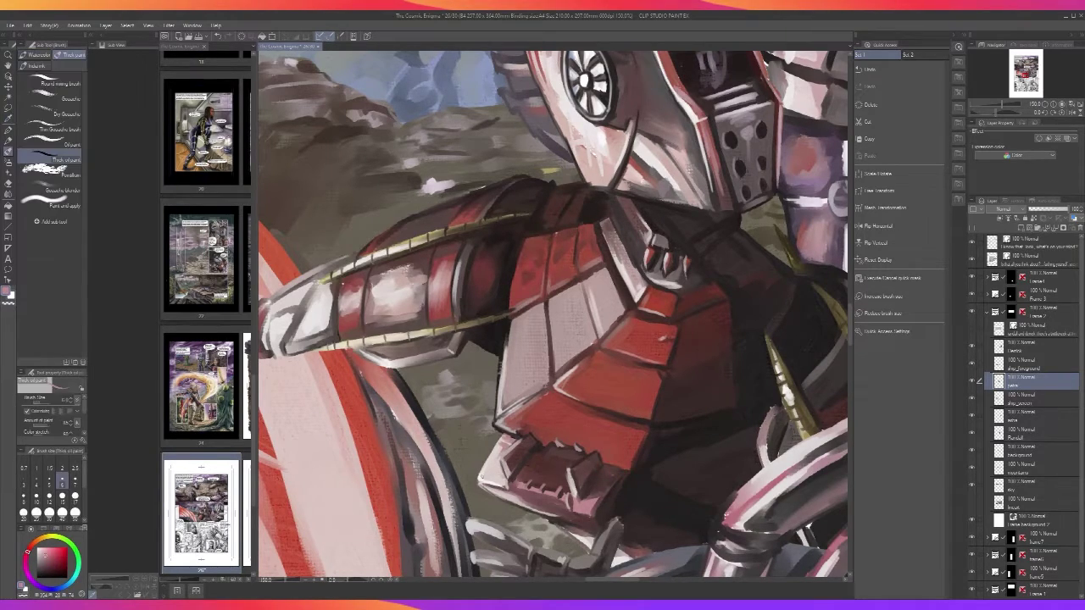
{"action": "mouse_move", "coordinate": [489, 460]}
{"action": "left_mouse_down"}
{"action": "mouse_move", "coordinate": [482, 479]}
{"action": "mouse_move", "coordinate": [504, 440]}
{"action": "left_mouse_up"}
{"action": "key", "text": "]"}
{"action": "key", "text": "]"}
{"action": "key", "text": "]"}
{"action": "scroll", "coordinate": [505, 441], "scroll_direction": "down", "scroll_amount": 1}
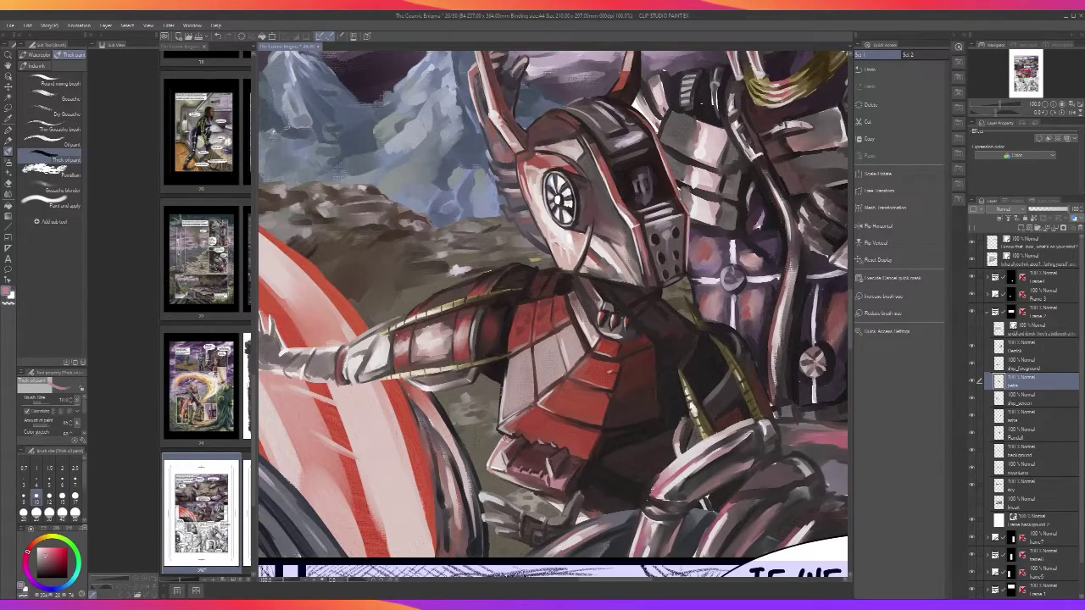
{"action": "scroll", "coordinate": [505, 437], "scroll_direction": "down", "scroll_amount": 1}
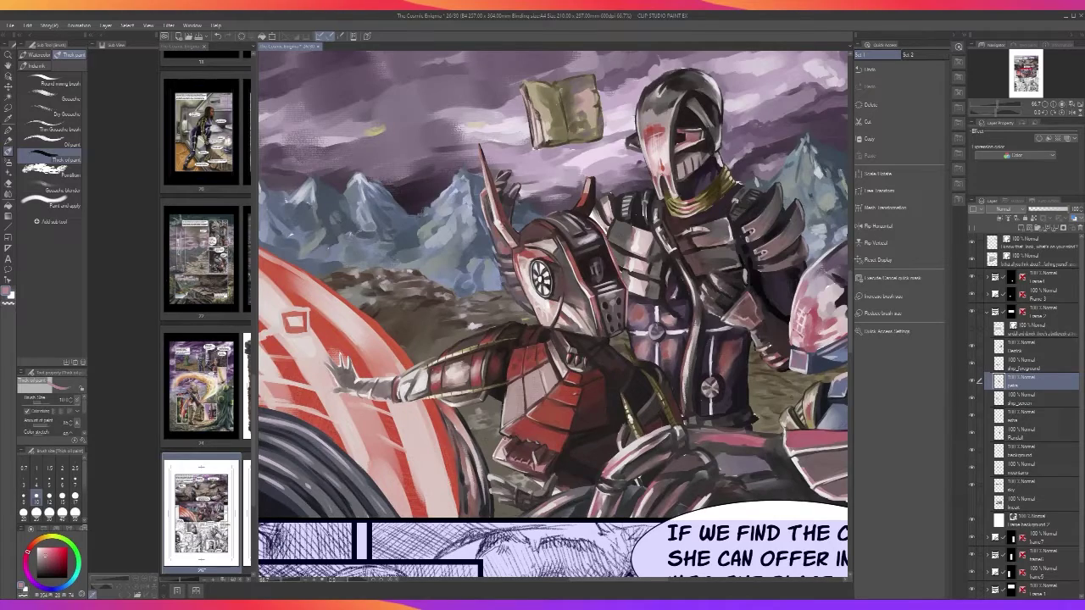
{"action": "scroll", "coordinate": [506, 441], "scroll_direction": "down", "scroll_amount": 2}
{"action": "scroll", "coordinate": [506, 441], "scroll_direction": "up", "scroll_amount": 2}
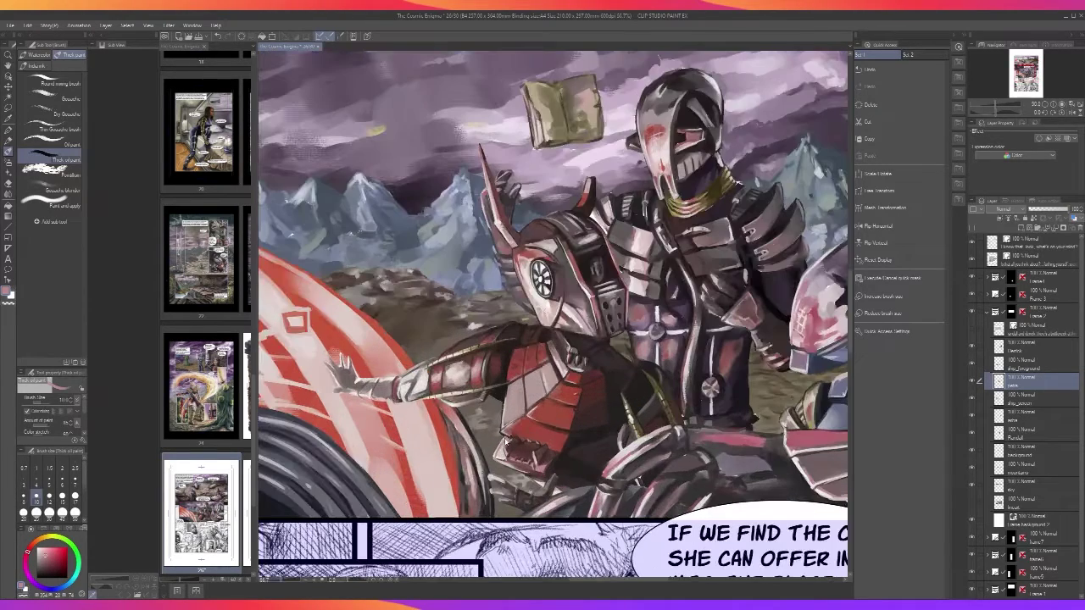
{"action": "scroll", "coordinate": [513, 390], "scroll_direction": "up", "scroll_amount": 3}
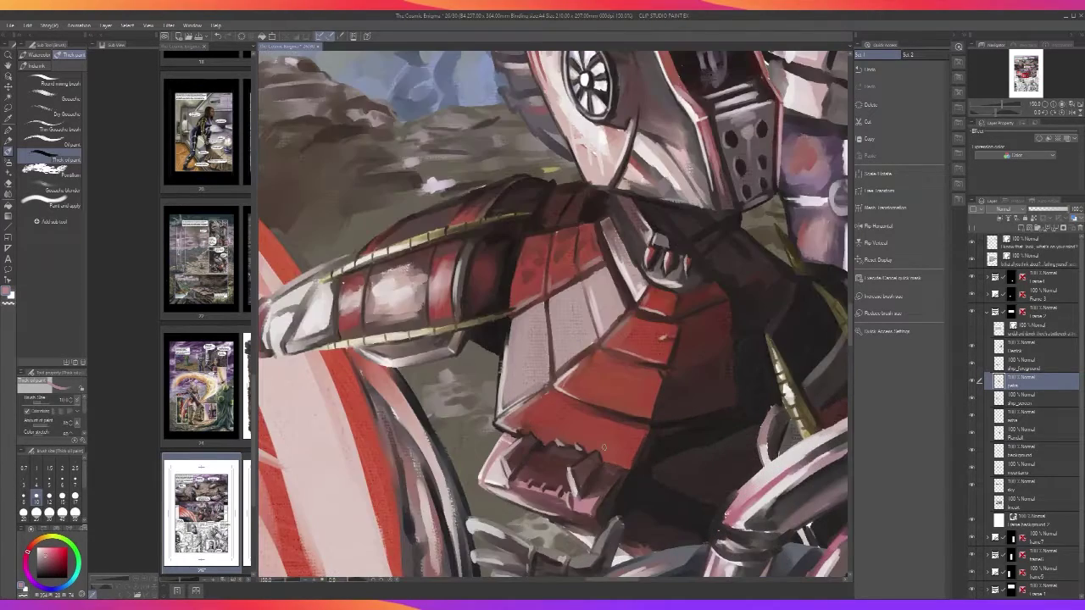
Reduce the brush to size 6, sample a dark brown, and add shadow strokes to the gloved hand below the waist plate
{"action": "left_click", "coordinate": [664, 512], "text": "alt"}
{"action": "key", "text": "bracketleft"}
{"action": "key", "text": "bracketleft"}
{"action": "key", "text": "bracketleft"}
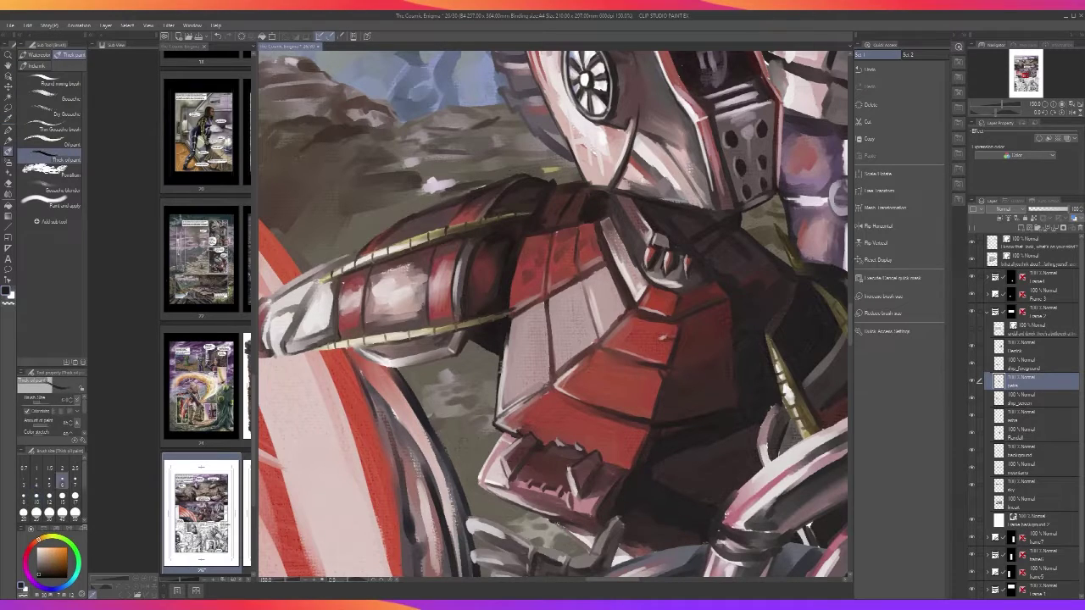
{"action": "left_click_drag", "start_coordinate": [564, 529], "coordinate": [589, 550]}
{"action": "scroll", "coordinate": [546, 517], "scroll_direction": "down", "scroll_amount": 3}
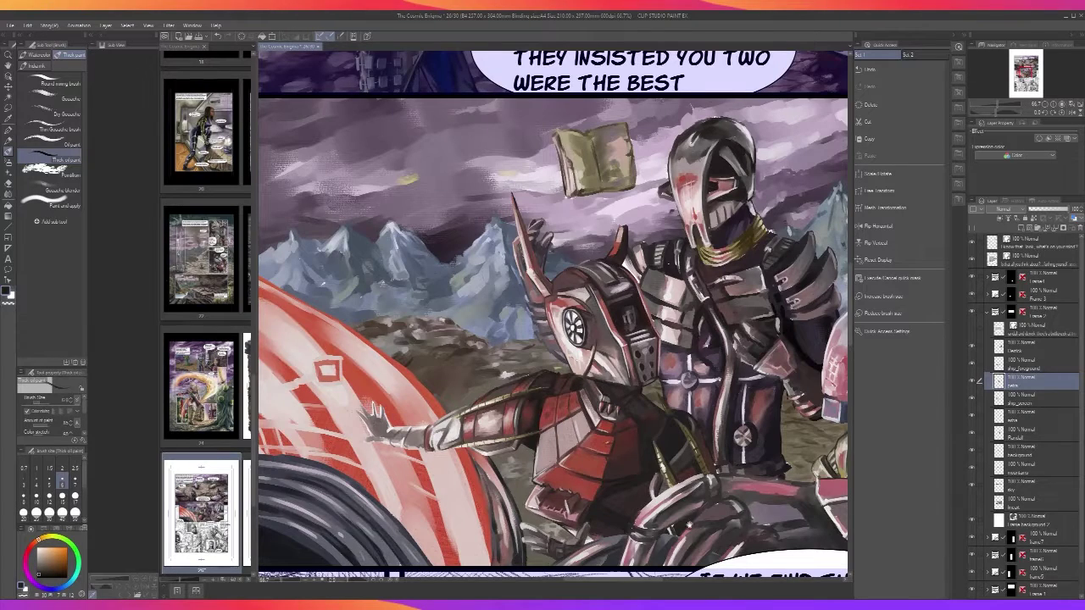
{"action": "scroll", "coordinate": [688, 524], "scroll_direction": "down", "scroll_amount": 2}
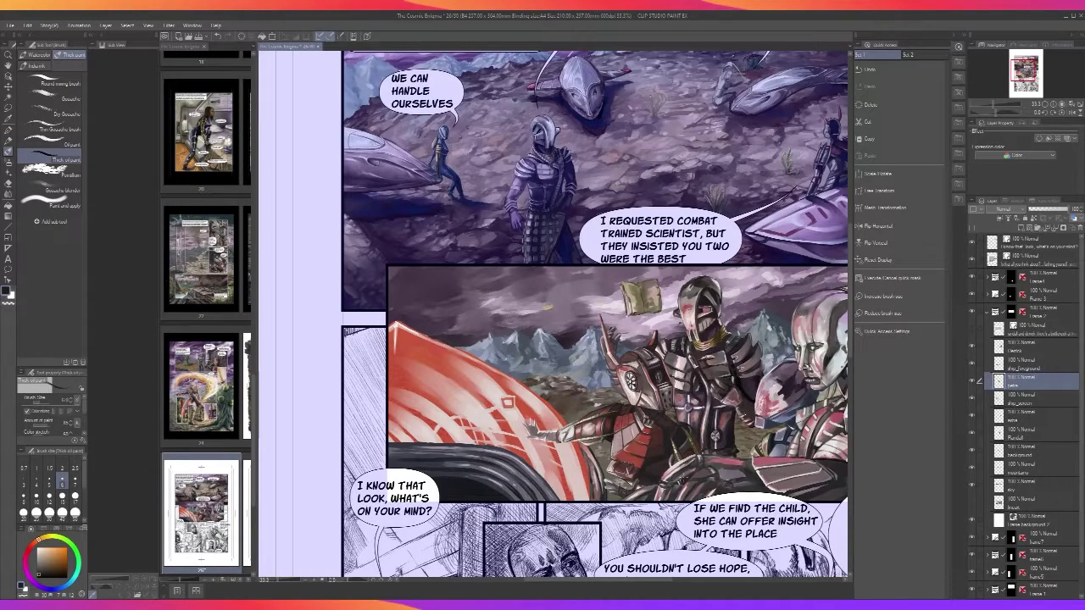
{"action": "scroll", "coordinate": [674, 479], "scroll_direction": "up", "scroll_amount": 1}
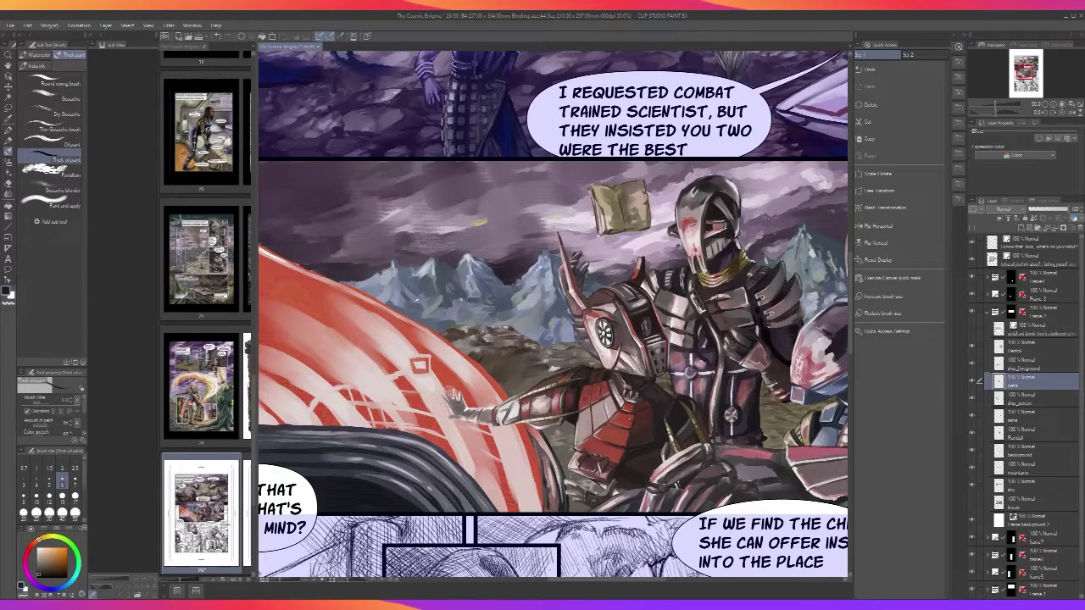
Paint a dark line on the outstretched forearm's white guard, then try another stroke along the red wrist band and undo it
{"action": "left_click_drag", "start_coordinate": [550, 473], "coordinate": [590, 501]}
{"action": "scroll", "coordinate": [559, 433], "scroll_direction": "up", "scroll_amount": 3}
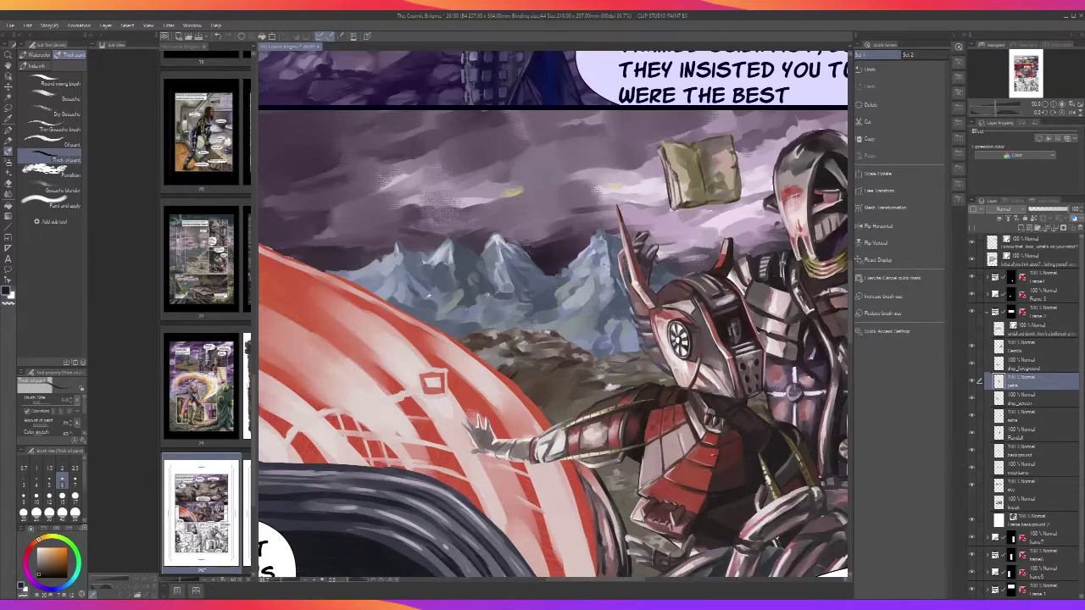
{"action": "scroll", "coordinate": [569, 454], "scroll_direction": "up", "scroll_amount": 2}
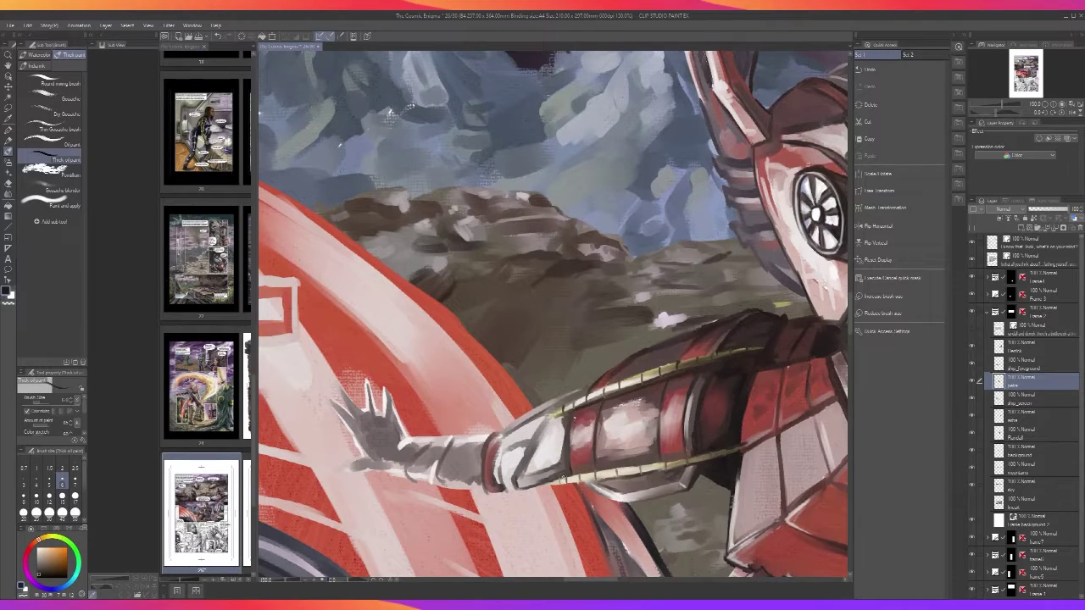
{"action": "left_click_drag", "start_coordinate": [517, 486], "coordinate": [548, 421]}
{"action": "left_click_drag", "start_coordinate": [502, 449], "coordinate": [510, 487]}
{"action": "key", "text": "ctrl+z"}
Sample a dark grey from the forearm, enlarge the brush to size 10, and shade the edge beside the red wrist band
{"action": "left_click", "coordinate": [506, 483], "text": "alt"}
{"action": "key", "text": "bracketright"}
{"action": "key", "text": "bracketright"}
{"action": "key", "text": "bracketright"}
{"action": "left_click_drag", "start_coordinate": [505, 473], "coordinate": [510, 496]}
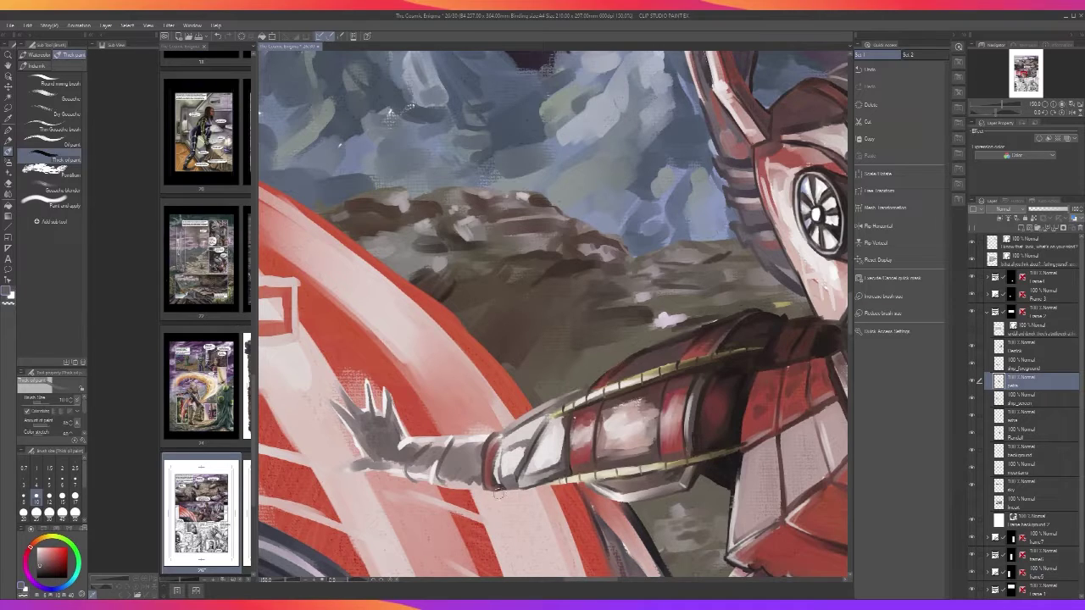
{"action": "scroll", "coordinate": [547, 487], "scroll_direction": "down", "scroll_amount": 4}
{"action": "scroll", "coordinate": [546, 490], "scroll_direction": "up", "scroll_amount": 4}
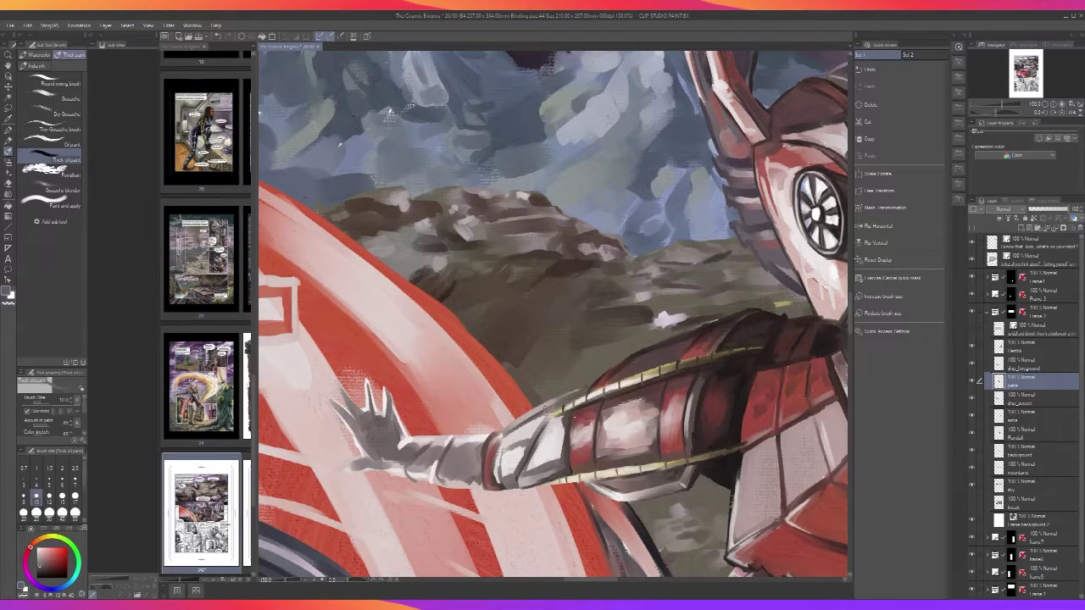
Sample a dark red-brown, outline the wrist band and upper forearm edge, and undo the last stroke
{"action": "key", "text": "i"}
{"action": "left_click", "coordinate": [571, 463]}
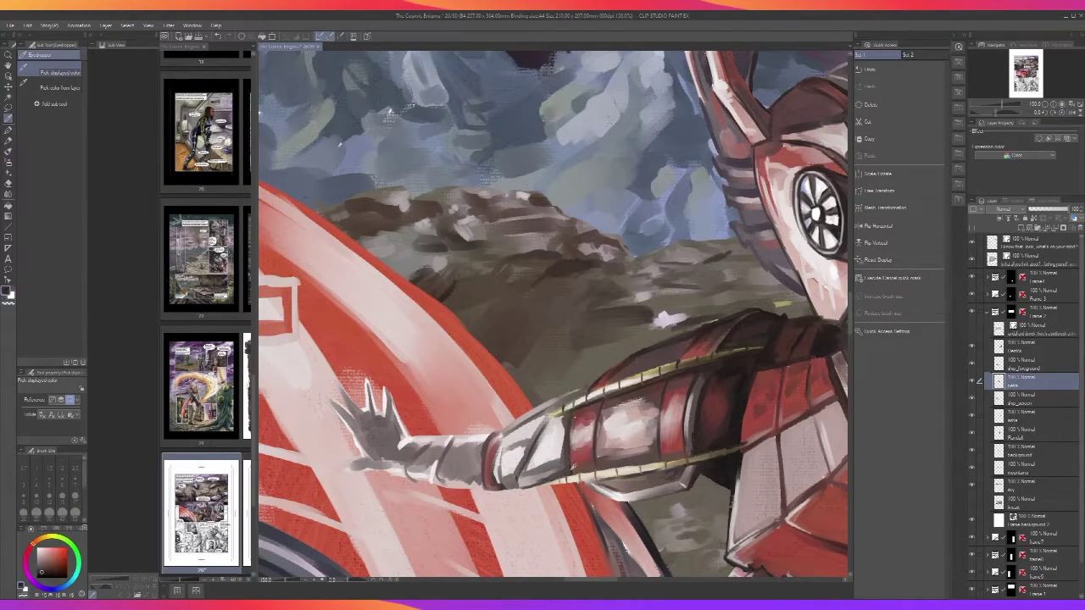
{"action": "key", "text": "b"}
{"action": "mouse_move", "coordinate": [493, 476]}
{"action": "left_mouse_down"}
{"action": "mouse_move", "coordinate": [506, 431]}
{"action": "mouse_move", "coordinate": [589, 386]}
{"action": "left_mouse_up"}
{"action": "key", "text": "ctrl+z"}
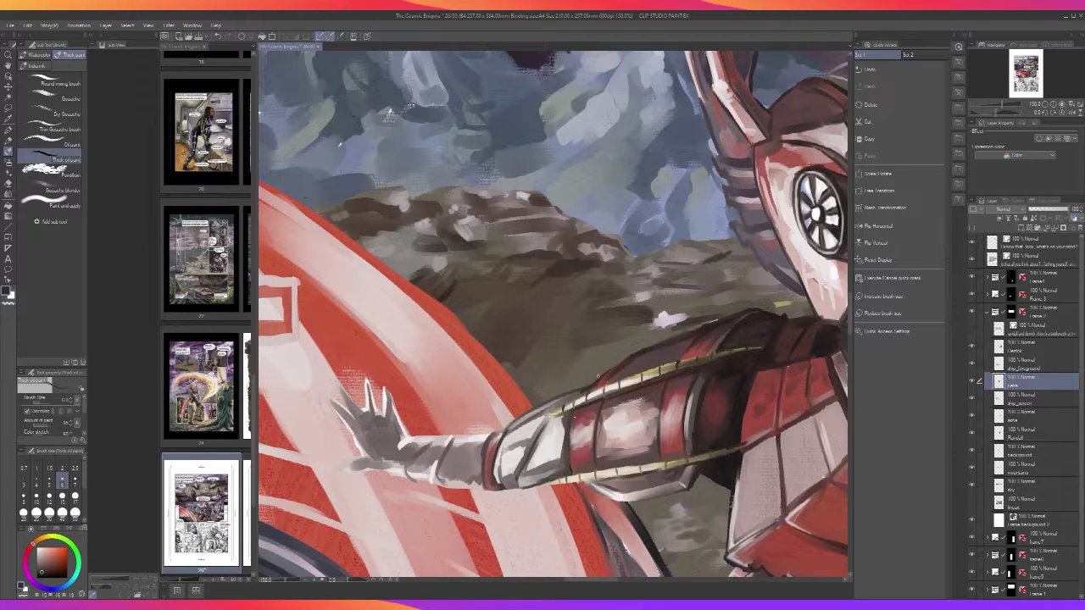
{"action": "scroll", "coordinate": [600, 375], "scroll_direction": "down", "scroll_amount": 2}
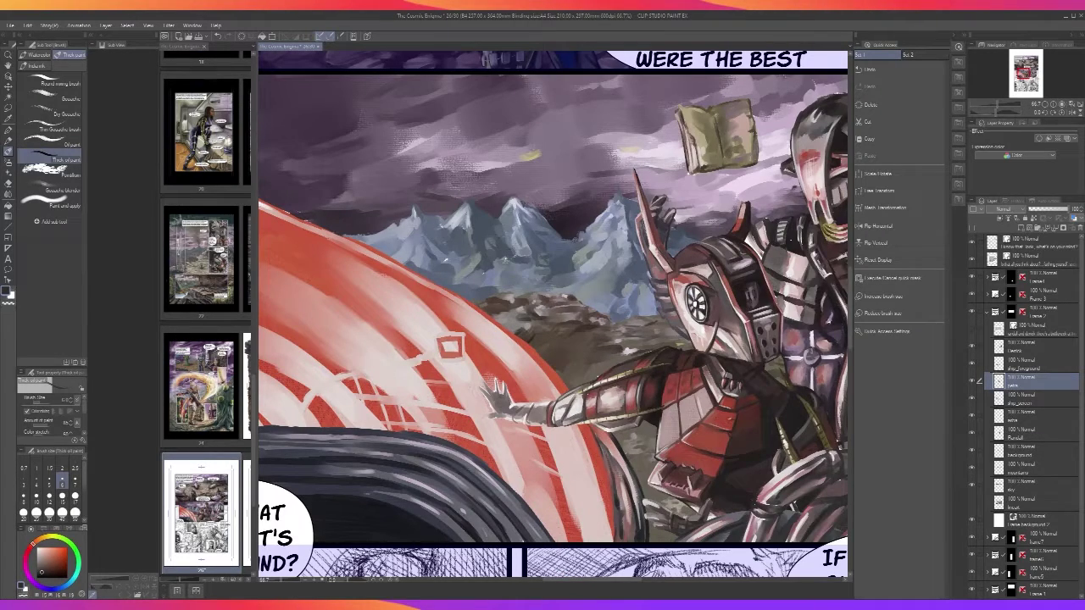
{"action": "scroll", "coordinate": [598, 376], "scroll_direction": "up", "scroll_amount": 2}
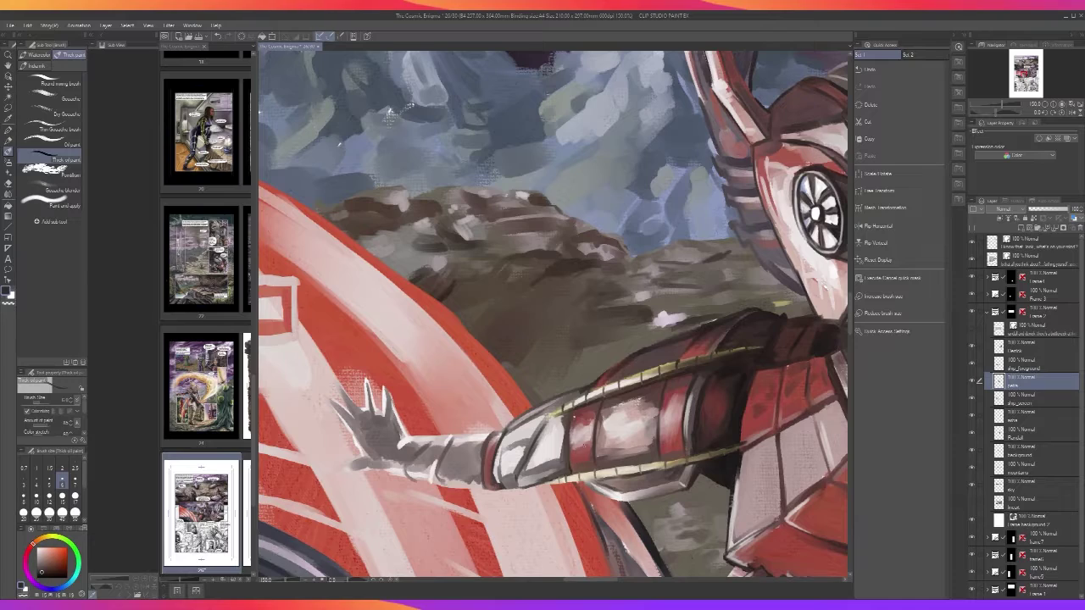
Reduce the brush to size 3, sample a dark forearm tone, and paint a fine line above the arm's lower yellow trim
{"action": "key", "text": "bracketleft"}
{"action": "key", "text": "bracketleft"}
{"action": "key", "text": "bracketleft"}
{"action": "left_click", "coordinate": [537, 439], "text": "alt"}
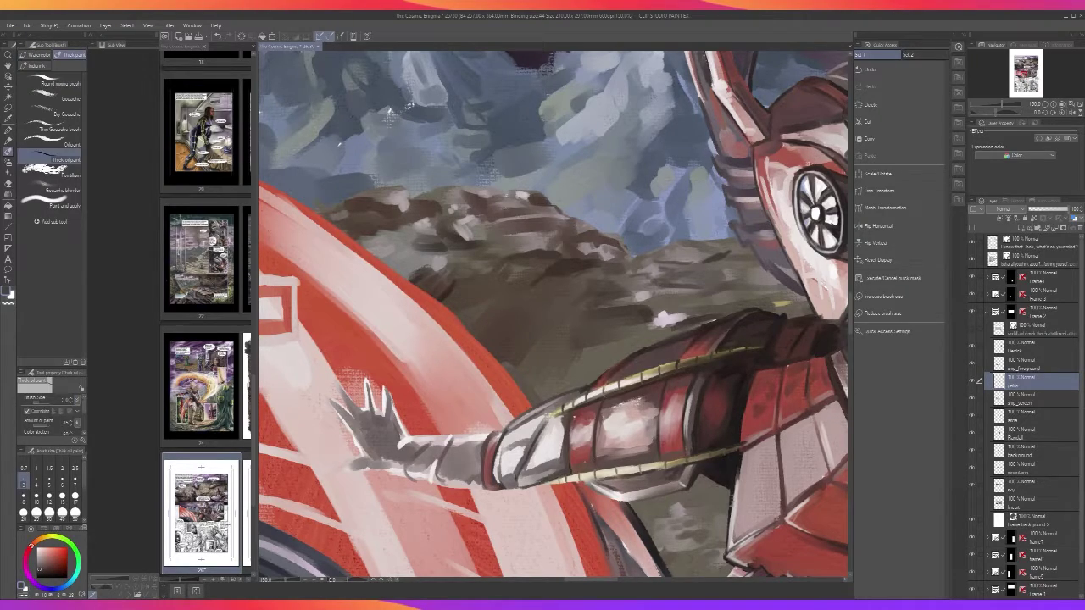
{"action": "left_click_drag", "start_coordinate": [605, 458], "coordinate": [629, 457]}
{"action": "scroll", "coordinate": [659, 443], "scroll_direction": "down", "scroll_amount": 3}
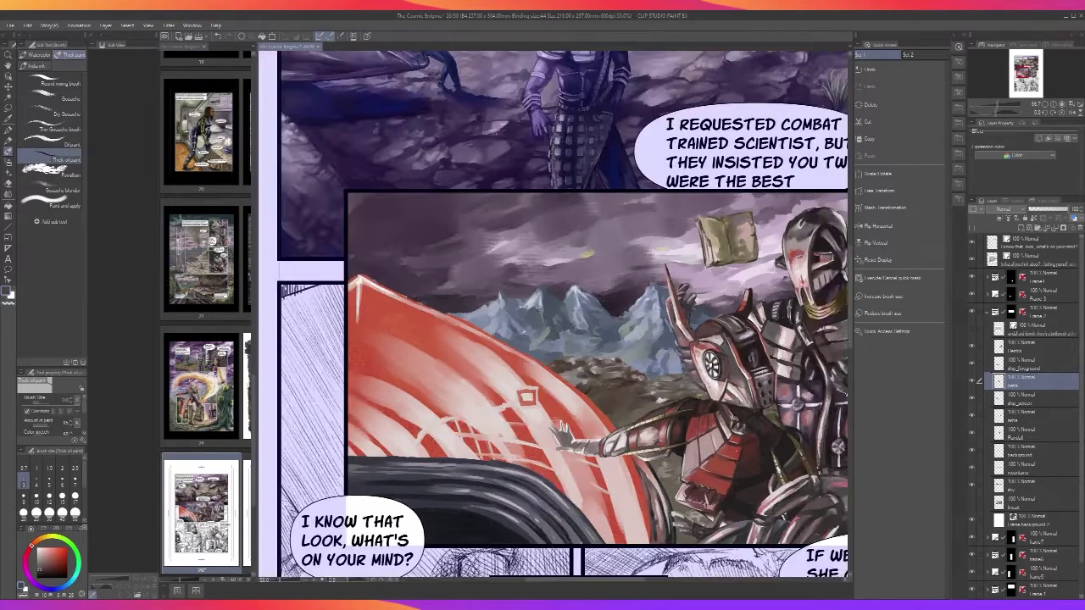
{"action": "scroll", "coordinate": [658, 442], "scroll_direction": "up", "scroll_amount": 1}
{"action": "scroll", "coordinate": [659, 442], "scroll_direction": "up", "scroll_amount": 1}
{"action": "scroll", "coordinate": [559, 428], "scroll_direction": "up", "scroll_amount": 1}
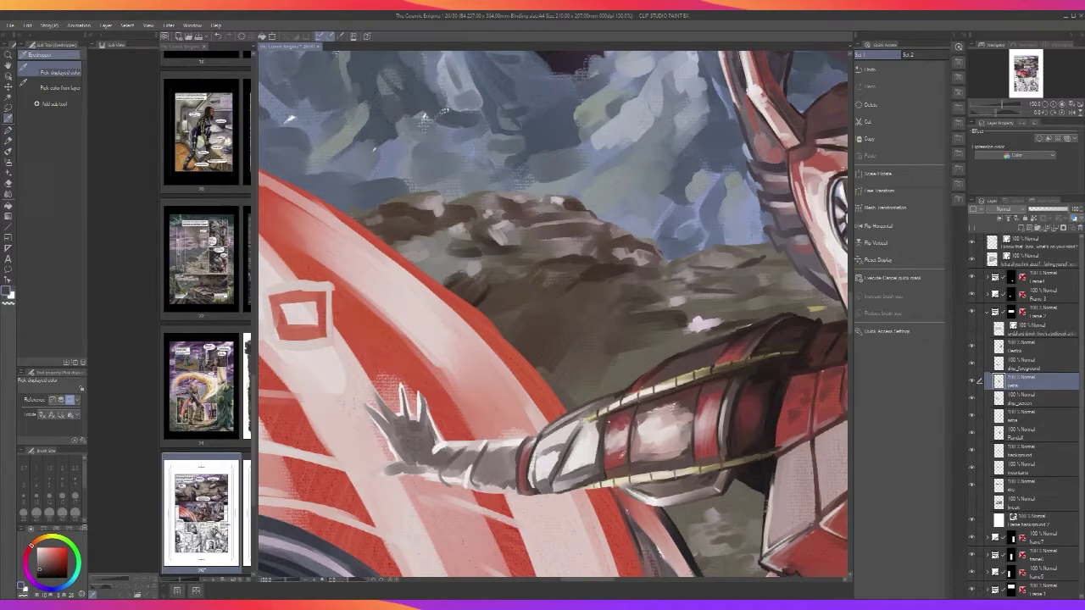
Sample a red from the forearm armour, enlarge the brush to size 6, and repaint the narrow wrist band
{"action": "left_click", "coordinate": [623, 455], "text": "alt"}
{"action": "key", "text": "]"}
{"action": "key", "text": "]"}
{"action": "key", "text": "]"}
{"action": "left_click_drag", "start_coordinate": [519, 483], "coordinate": [521, 451]}
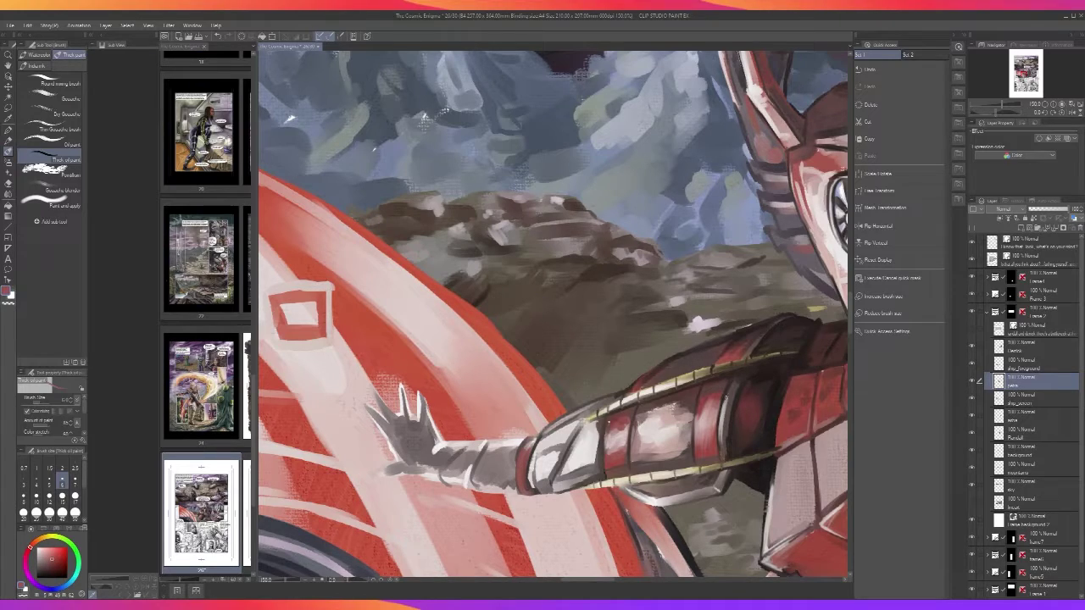
Sample a dark tone from the upper arm and outline both edges of the red wrist band
{"action": "left_click", "coordinate": [737, 427], "text": "alt"}
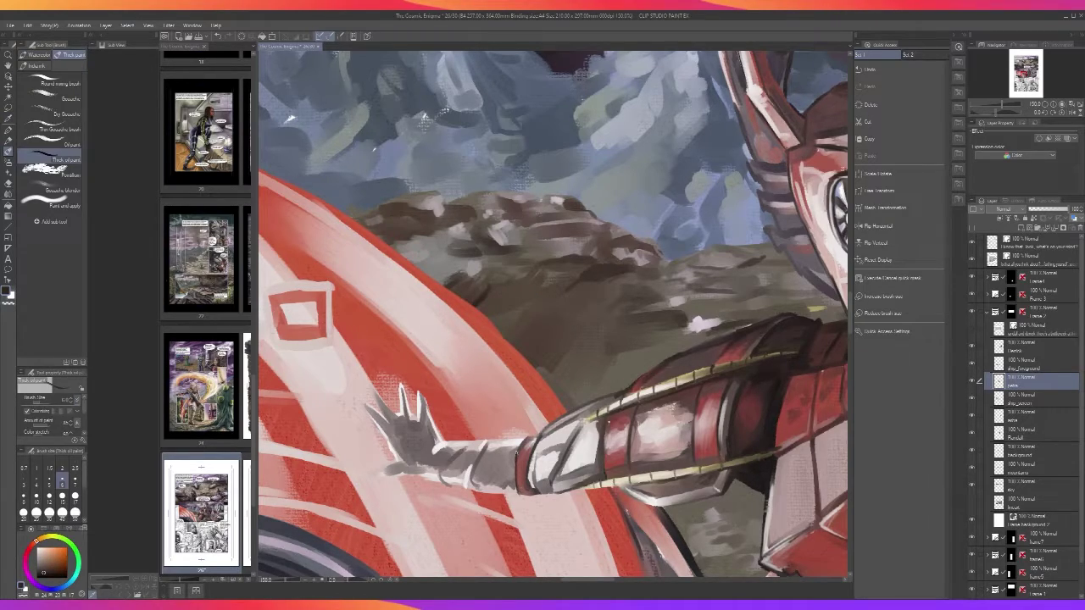
{"action": "left_click_drag", "start_coordinate": [516, 460], "coordinate": [534, 433]}
{"action": "mouse_move", "coordinate": [518, 488]}
{"action": "left_mouse_down"}
{"action": "mouse_move", "coordinate": [533, 495]}
{"action": "mouse_move", "coordinate": [535, 437]}
{"action": "left_mouse_up"}
{"action": "scroll", "coordinate": [532, 435], "scroll_direction": "down", "scroll_amount": 4}
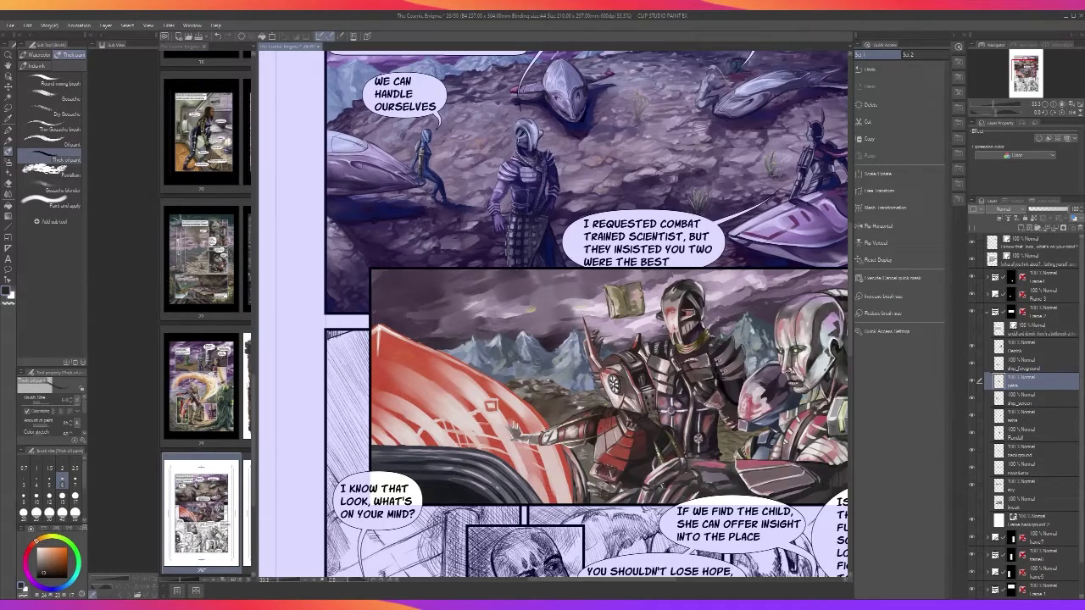
Examine the outstretched arm's armour up close and against the middle panel and the rest of the page
{"action": "scroll", "coordinate": [542, 436], "scroll_direction": "up", "scroll_amount": 2}
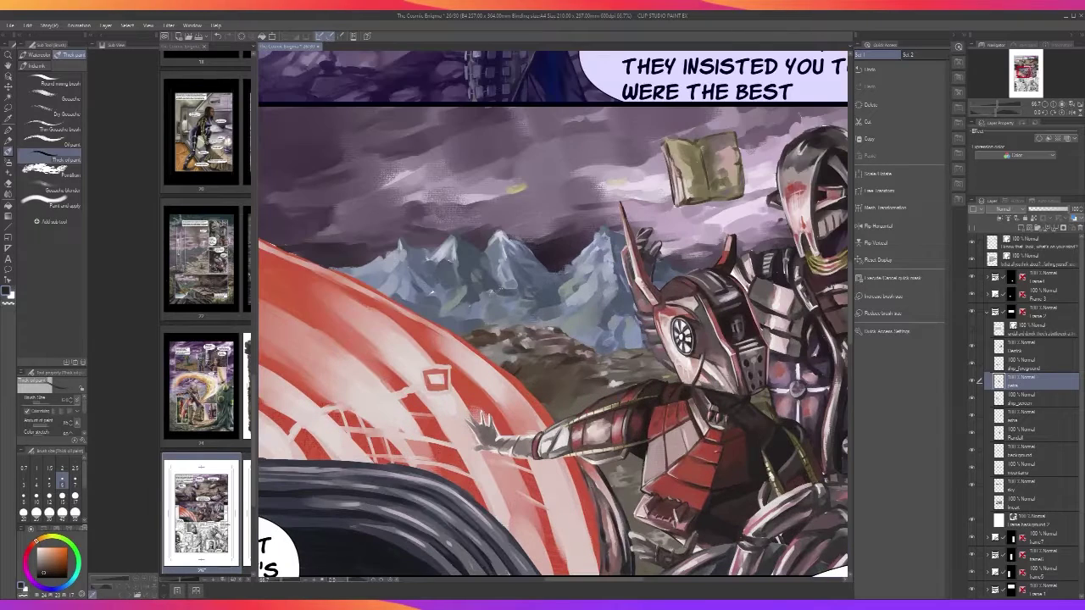
{"action": "scroll", "coordinate": [546, 444], "scroll_direction": "up", "scroll_amount": 1}
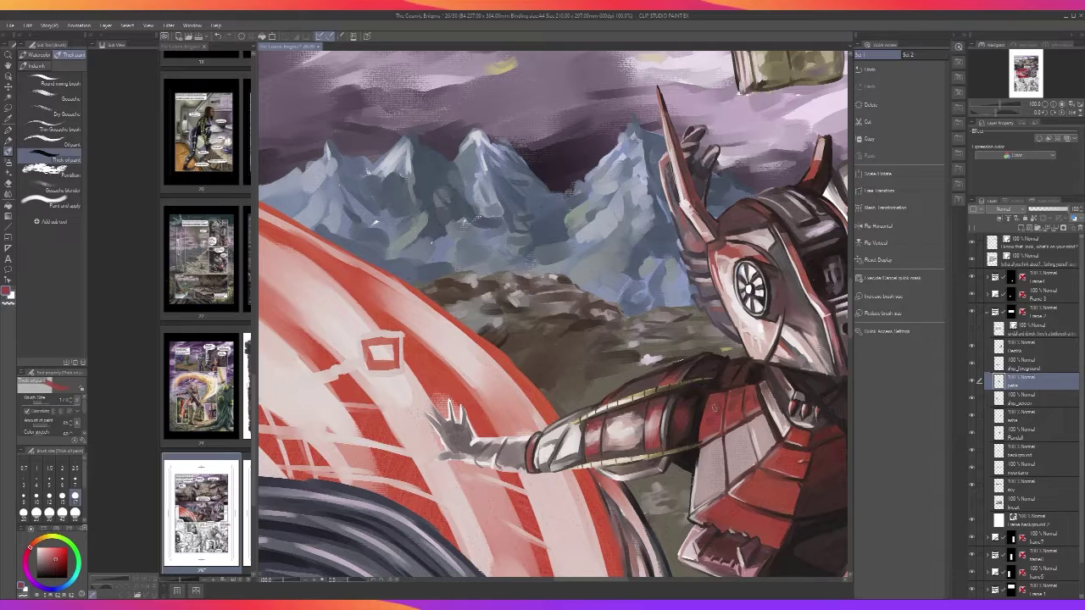
{"action": "scroll", "coordinate": [729, 390], "scroll_direction": "down", "scroll_amount": 2}
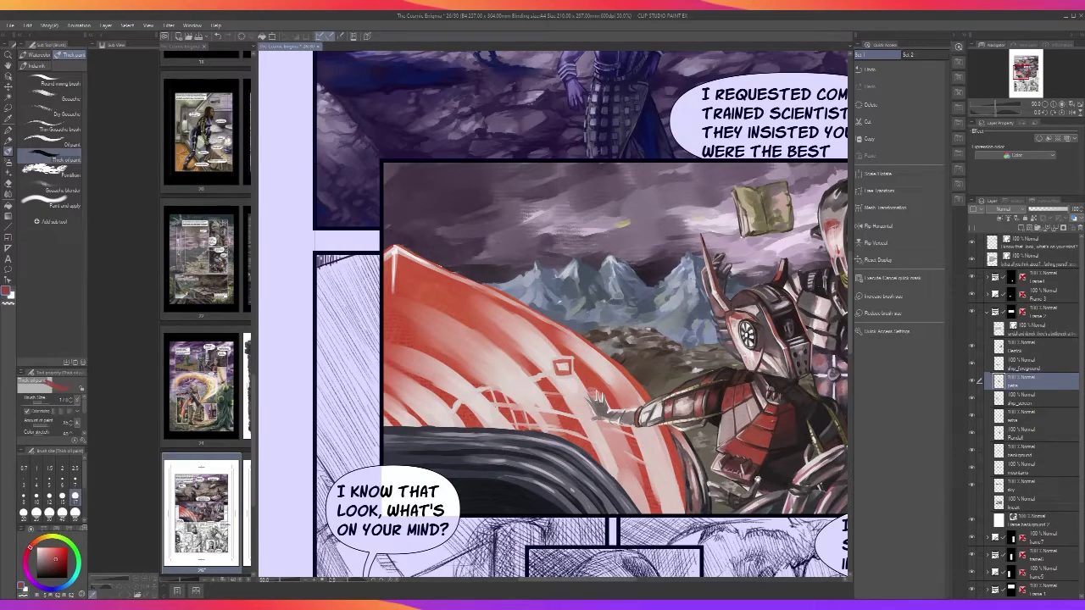
{"action": "scroll", "coordinate": [746, 462], "scroll_direction": "down", "scroll_amount": 3}
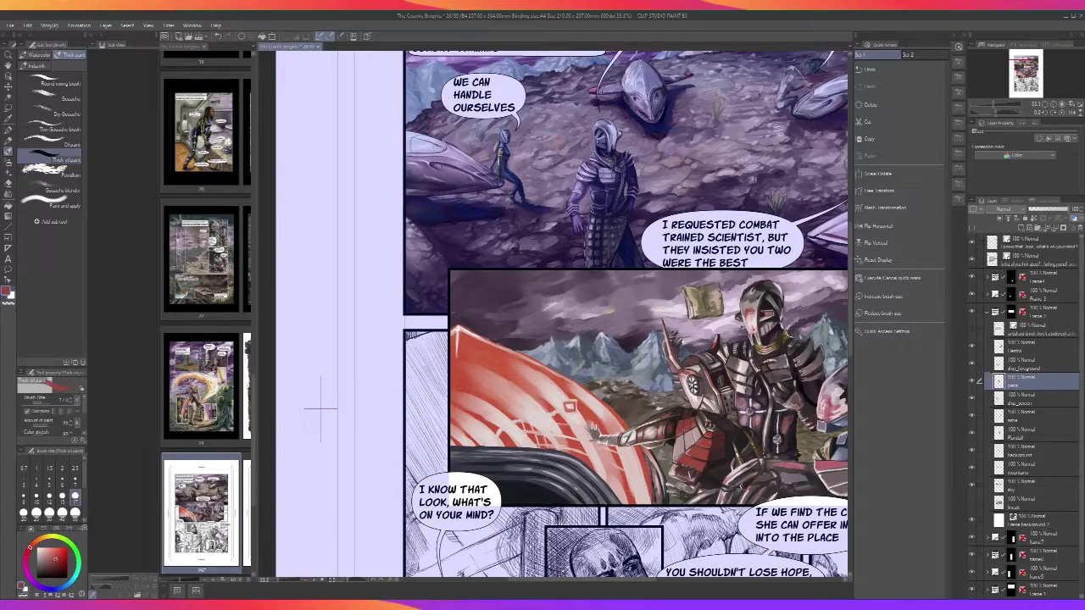
{"action": "scroll", "coordinate": [679, 461], "scroll_direction": "down", "scroll_amount": 1}
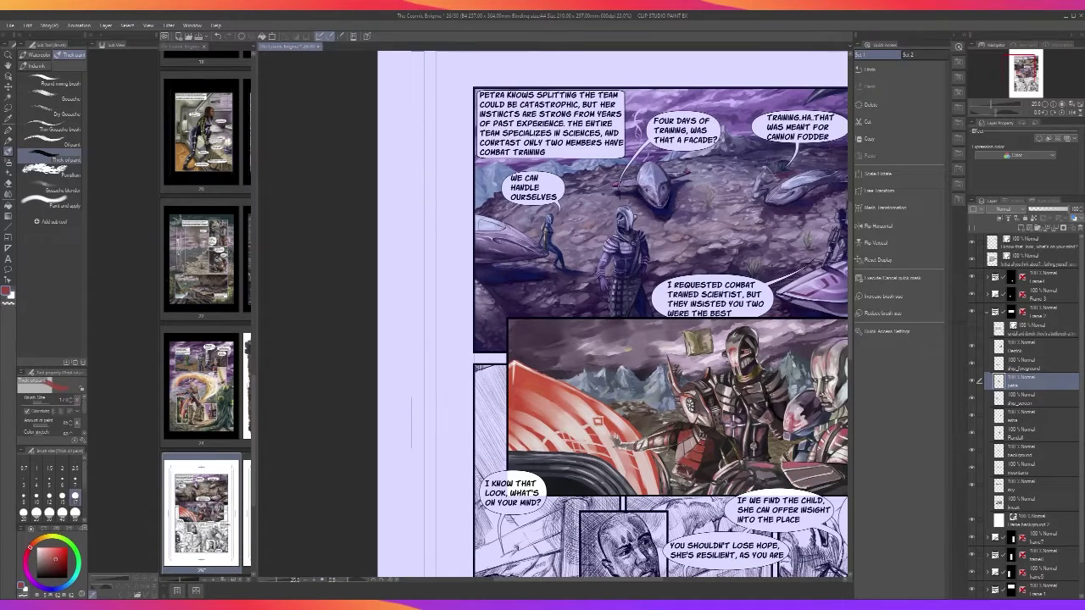
{"action": "scroll", "coordinate": [683, 467], "scroll_direction": "up", "scroll_amount": 2}
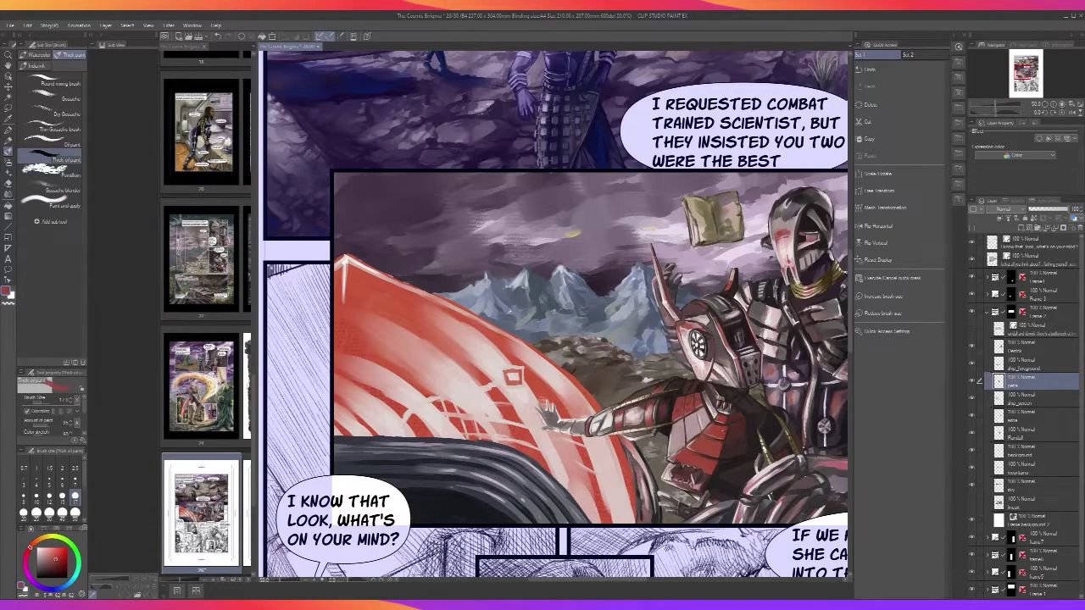
{"action": "scroll", "coordinate": [676, 473], "scroll_direction": "up", "scroll_amount": 2}
{"action": "scroll", "coordinate": [676, 473], "scroll_direction": "down", "scroll_amount": 1}
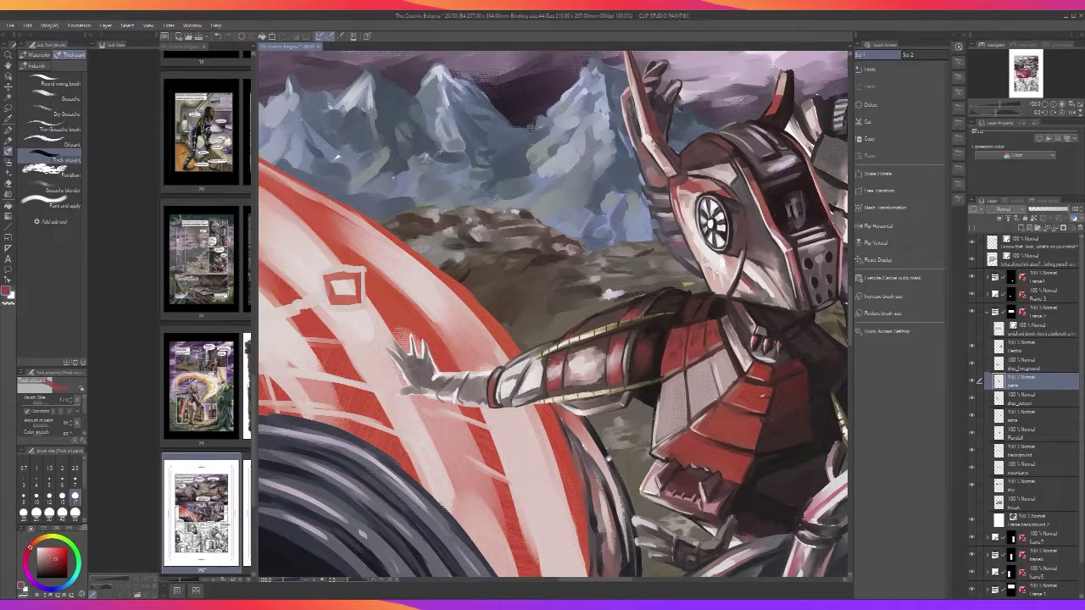
Sample a dark tone from the upper arm, set the brush to size 10, and shade the arm above the upper yellow trim
{"action": "left_click_drag", "start_coordinate": [574, 319], "coordinate": [670, 422]}
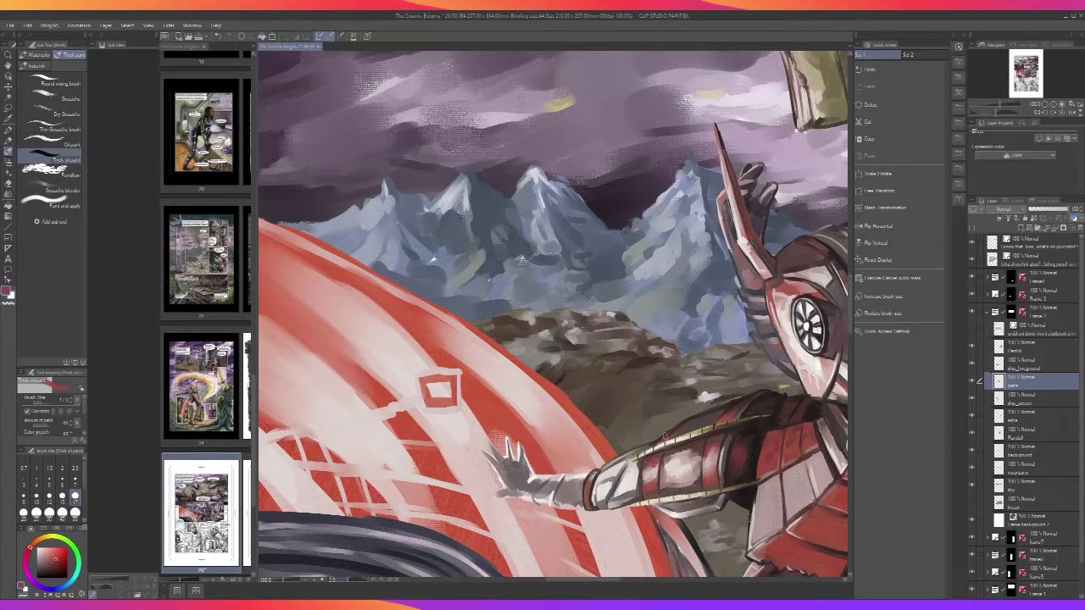
{"action": "left_click", "coordinate": [747, 435], "text": "alt"}
{"action": "key", "text": "bracketleft"}
{"action": "key", "text": "bracketleft"}
{"action": "key", "text": "bracketleft"}
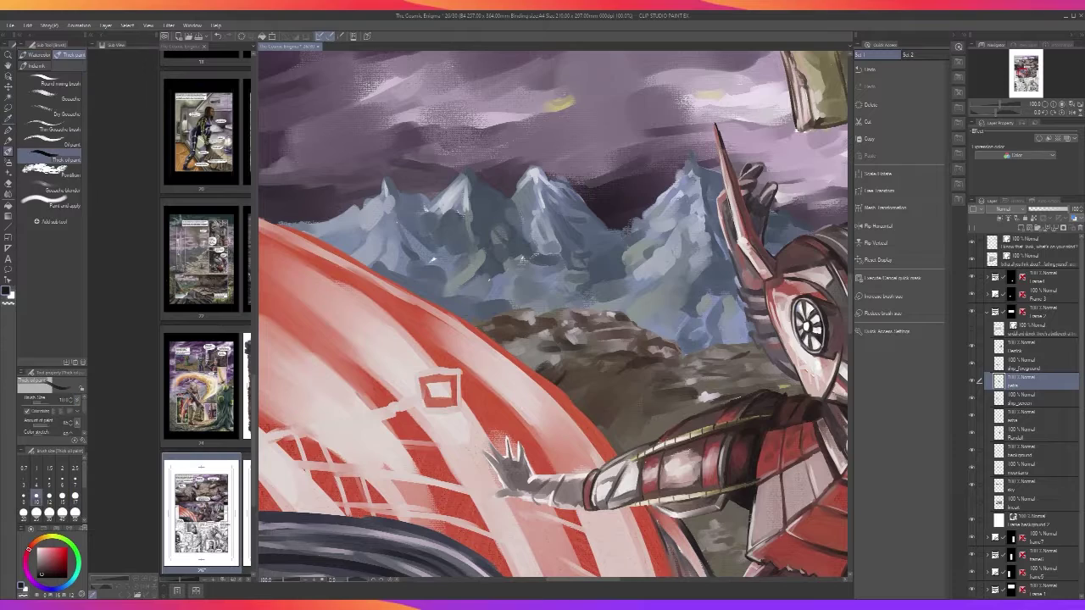
{"action": "left_click_drag", "start_coordinate": [656, 439], "coordinate": [686, 416]}
Reduce the brush to size 6 and paint a finer dark line along the arm's upper edge toward the shoulder
{"action": "key", "text": "bracketleft"}
{"action": "key", "text": "bracketleft"}
{"action": "key", "text": "bracketleft"}
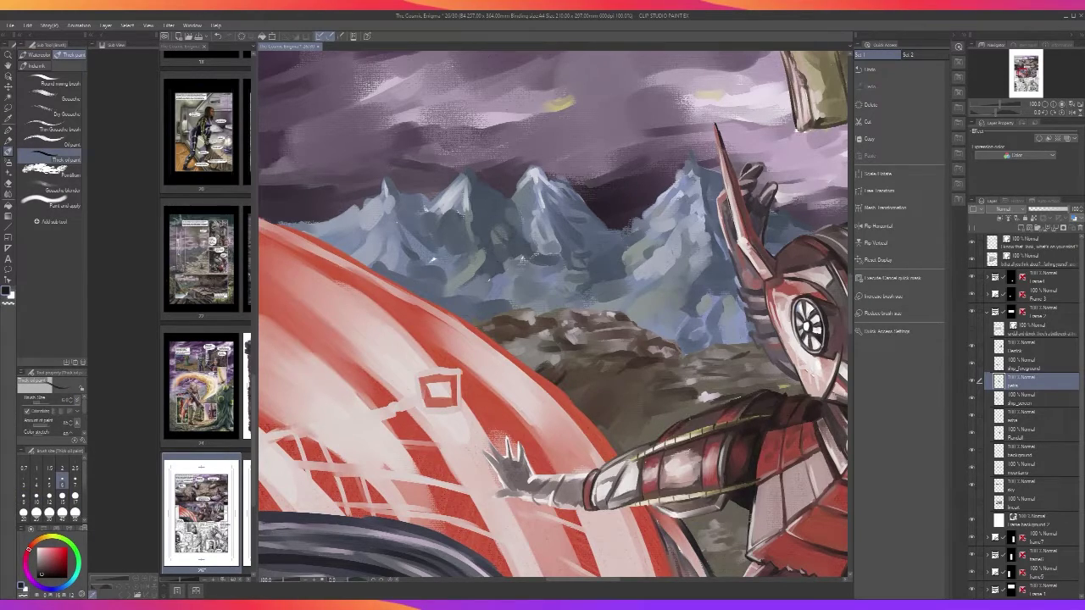
{"action": "left_click_drag", "start_coordinate": [678, 422], "coordinate": [717, 405]}
{"action": "scroll", "coordinate": [766, 390], "scroll_direction": "down", "scroll_amount": 1}
{"action": "scroll", "coordinate": [767, 390], "scroll_direction": "up", "scroll_amount": 1}
{"action": "scroll", "coordinate": [766, 389], "scroll_direction": "up", "scroll_amount": 1}
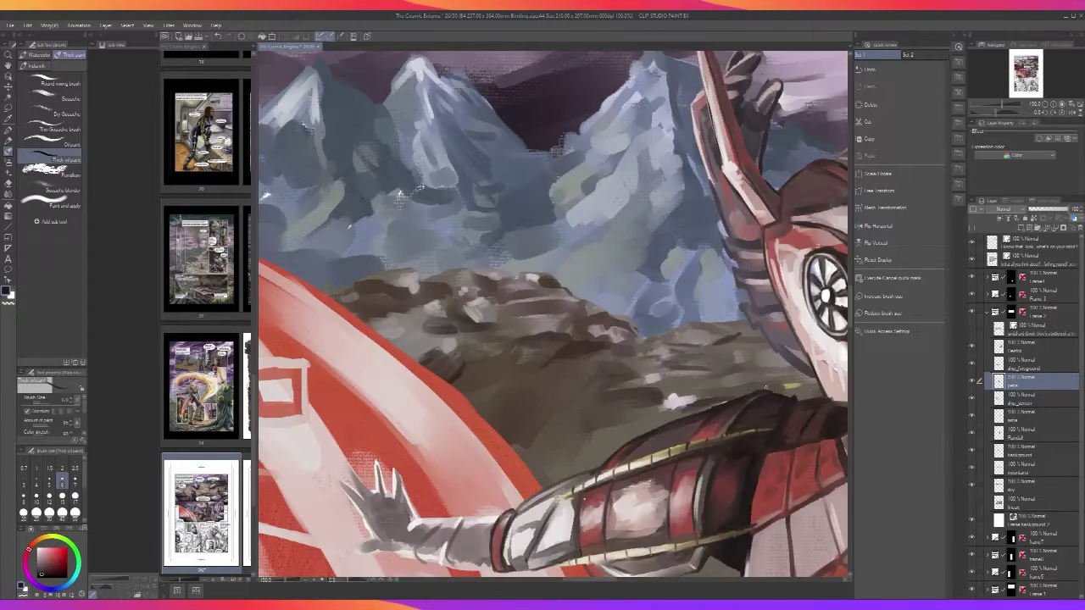
Set the brush to size 10 and darken the grey forearm section between the hand and the red wrist band
{"action": "left_click_drag", "start_coordinate": [766, 388], "coordinate": [917, 303]}
{"action": "key", "text": "bracketright"}
{"action": "key", "text": "bracketright"}
{"action": "key", "text": "bracketright"}
{"action": "key", "text": "bracketright"}
{"action": "key", "text": "bracketright"}
{"action": "key", "text": "bracketright"}
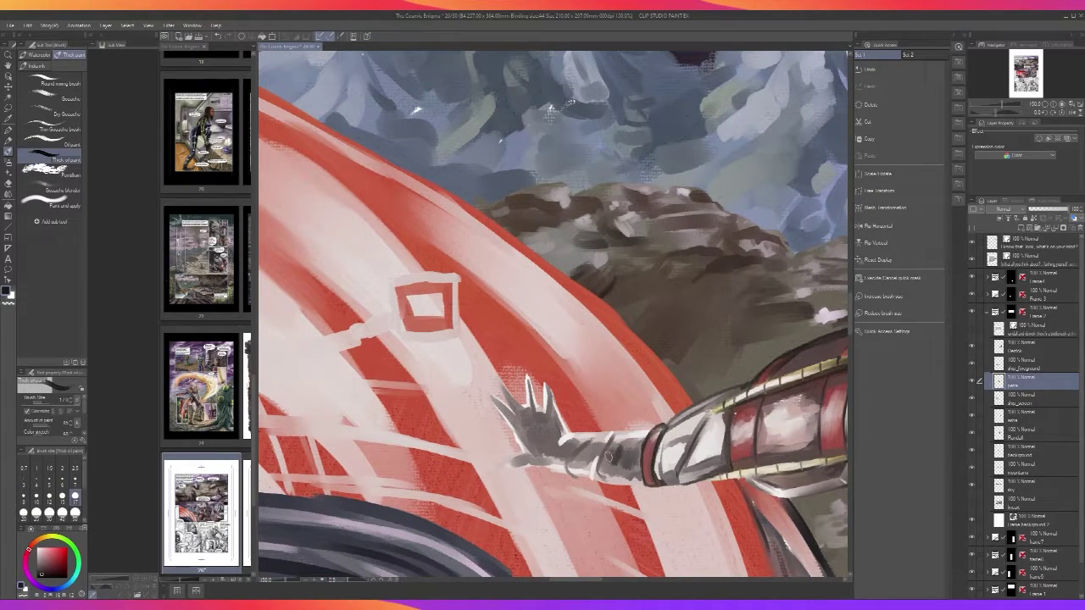
{"action": "key", "text": "bracketleft"}
{"action": "key", "text": "bracketleft"}
{"action": "key", "text": "bracketleft"}
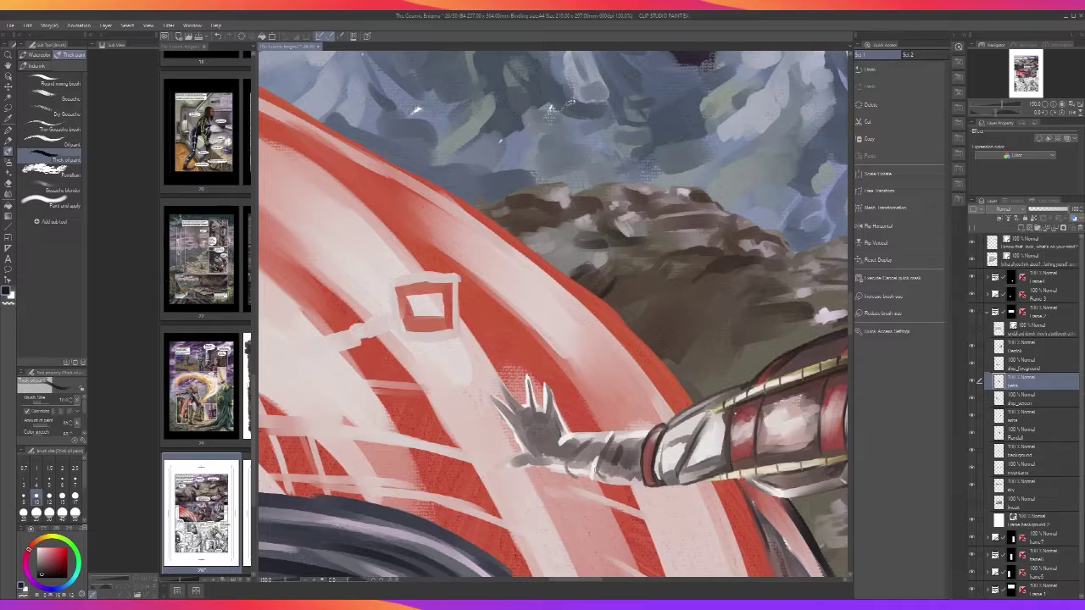
{"action": "left_click_drag", "start_coordinate": [601, 481], "coordinate": [608, 438]}
Paint a short dark stroke on the grey forearm's lower edge near the hand with the size 10 brush
{"action": "key", "text": "bracketleft"}
{"action": "key", "text": "bracketleft"}
{"action": "key", "text": "bracketleft"}
{"action": "key", "text": "bracketright"}
{"action": "key", "text": "bracketright"}
{"action": "key", "text": "bracketright"}
{"action": "left_click_drag", "start_coordinate": [577, 475], "coordinate": [572, 464]}
Extend the near-black shading across the grey forearm from beside the red wrist band toward the hand
{"action": "scroll", "coordinate": [640, 431], "scroll_direction": "down", "scroll_amount": 2}
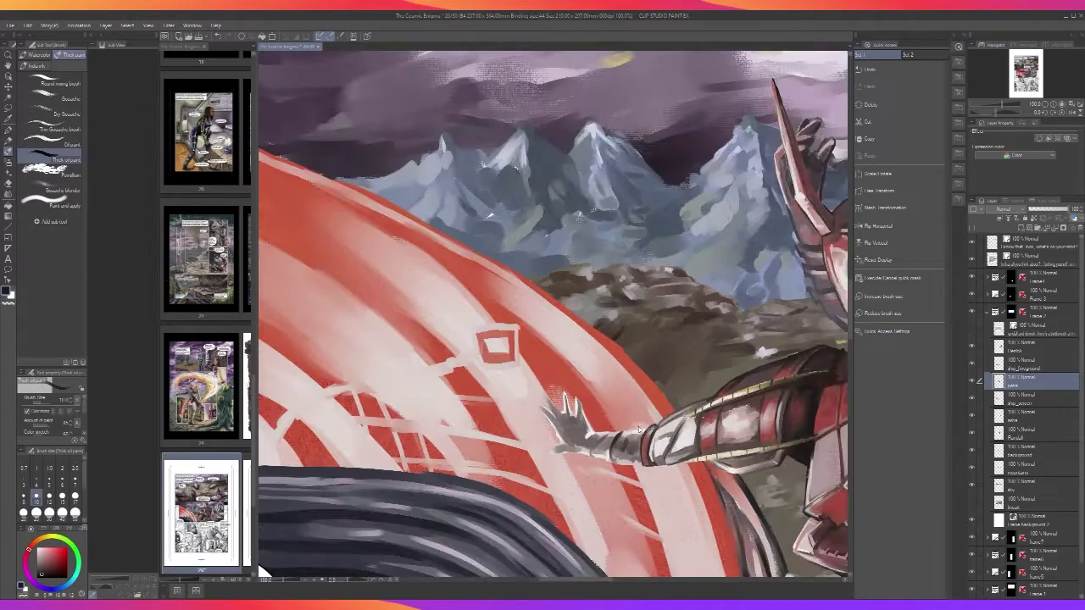
{"action": "scroll", "coordinate": [639, 431], "scroll_direction": "down", "scroll_amount": 1}
{"action": "scroll", "coordinate": [638, 428], "scroll_direction": "up", "scroll_amount": 3}
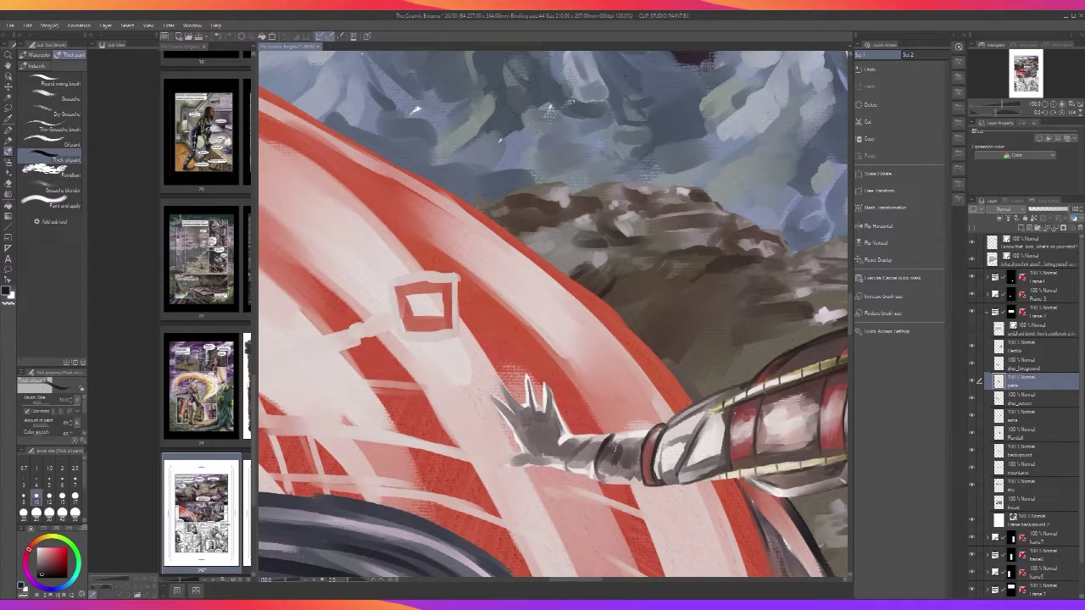
{"action": "mouse_move", "coordinate": [618, 449]}
{"action": "left_mouse_down"}
{"action": "mouse_move", "coordinate": [640, 446]}
{"action": "mouse_move", "coordinate": [641, 464]}
{"action": "mouse_move", "coordinate": [639, 451]}
{"action": "mouse_move", "coordinate": [626, 462]}
{"action": "mouse_move", "coordinate": [610, 449]}
{"action": "mouse_move", "coordinate": [574, 459]}
{"action": "left_mouse_up"}
{"action": "key", "text": "bracketright"}
{"action": "key", "text": "bracketright"}
{"action": "key", "text": "bracketright"}
{"action": "key", "text": "bracketleft"}
{"action": "key", "text": "bracketleft"}
{"action": "key", "text": "bracketleft"}
Switch to the Painterly blender and compare the darkened forearm with the whole middle panel
{"action": "scroll", "coordinate": [598, 424], "scroll_direction": "down", "scroll_amount": 3}
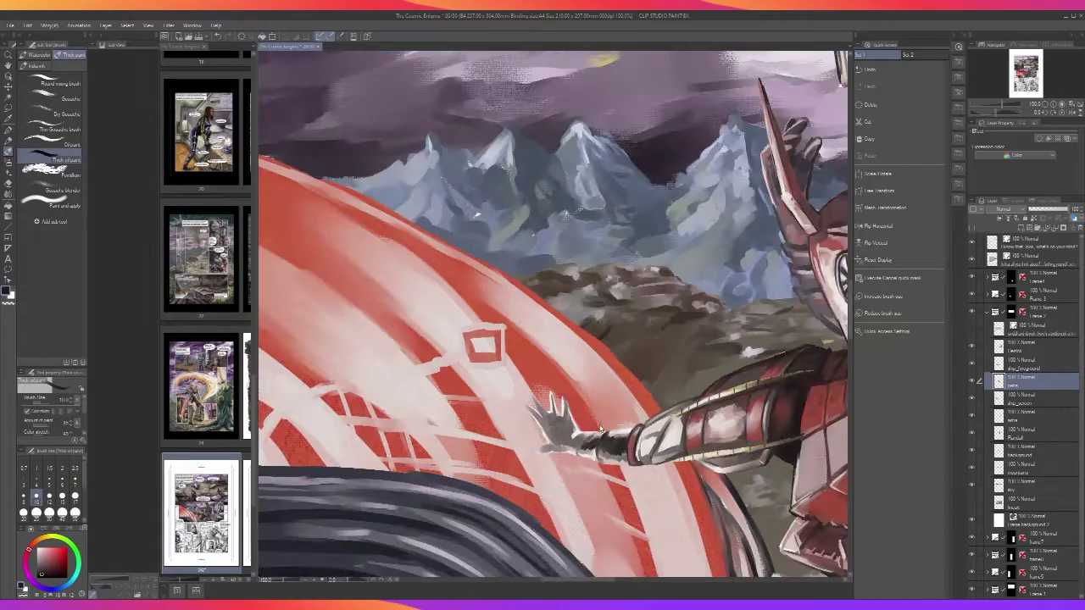
{"action": "scroll", "coordinate": [598, 431], "scroll_direction": "up", "scroll_amount": 3}
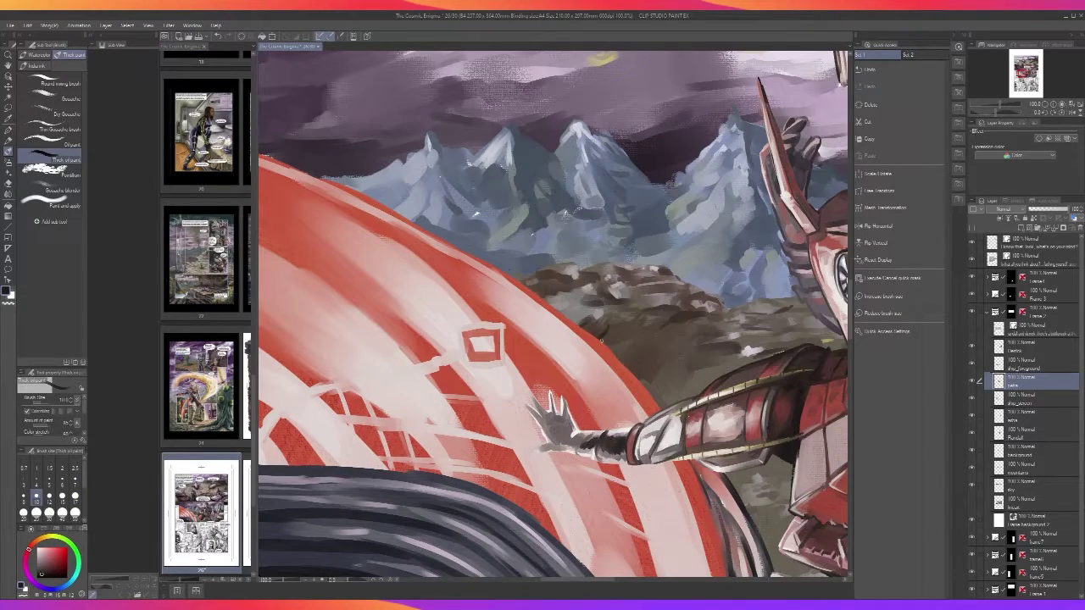
{"action": "left_click", "coordinate": [8, 194]}
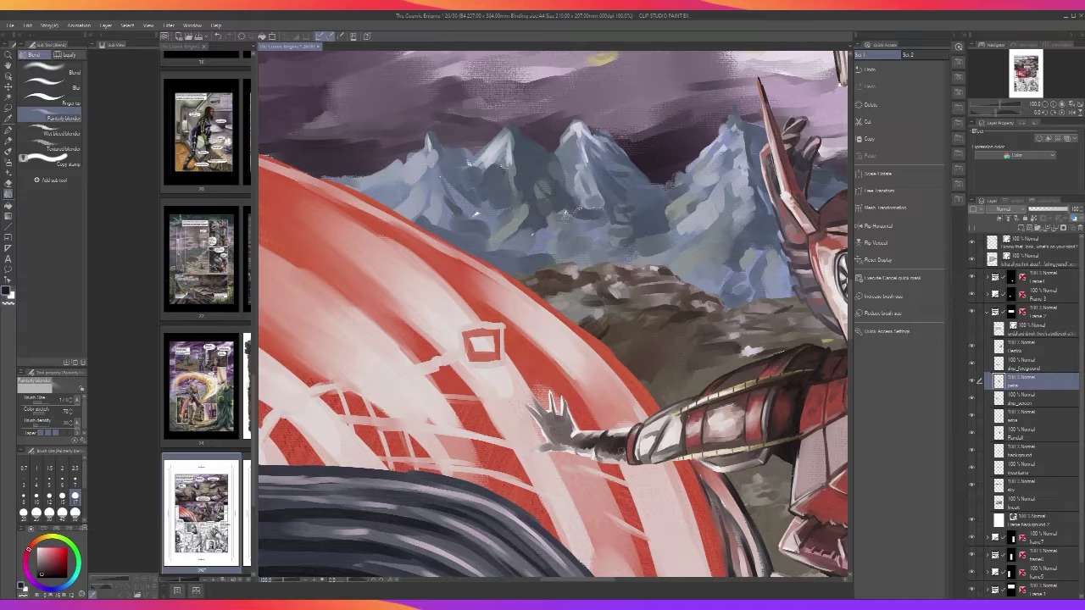
{"action": "scroll", "coordinate": [623, 433], "scroll_direction": "down", "scroll_amount": 2}
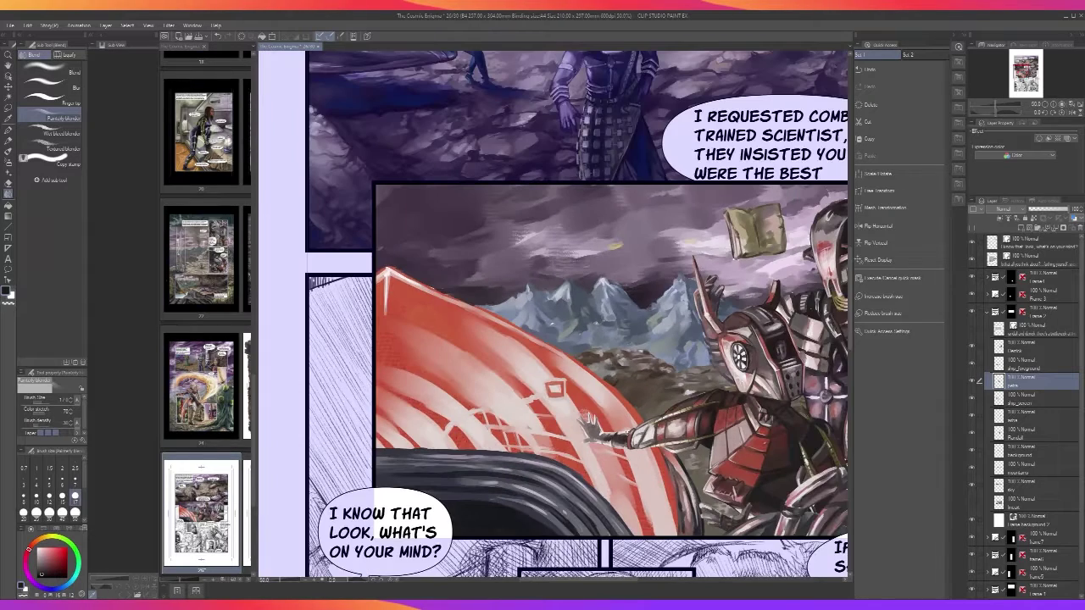
{"action": "scroll", "coordinate": [644, 440], "scroll_direction": "down", "scroll_amount": 2}
{"action": "scroll", "coordinate": [617, 430], "scroll_direction": "up", "scroll_amount": 5}
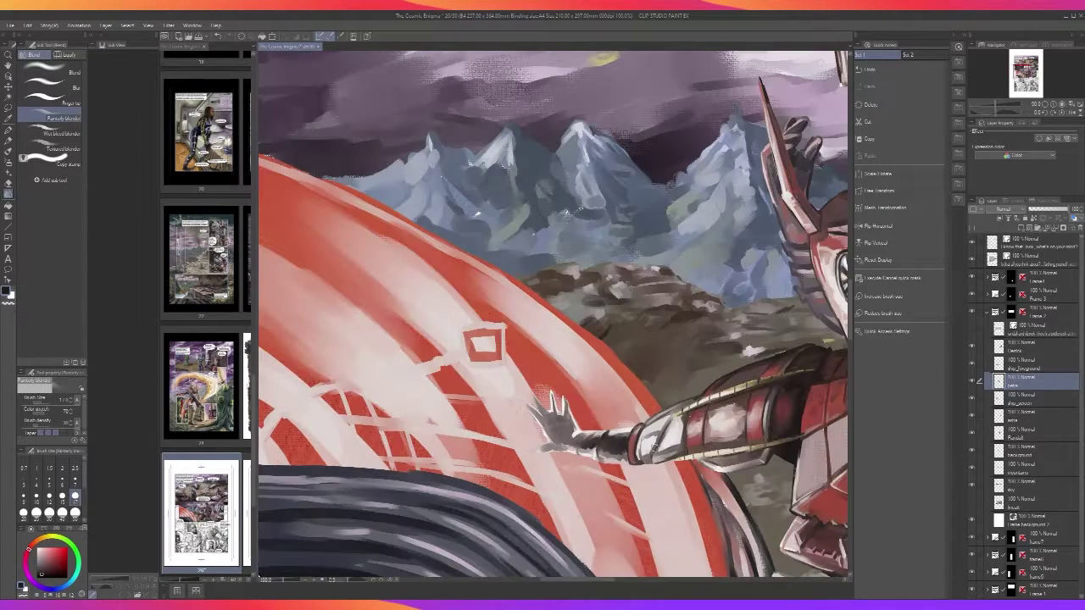
{"action": "scroll", "coordinate": [656, 448], "scroll_direction": "up", "scroll_amount": 2}
Return to the thick oil paint brush at size 6, sample a dark forearm tone, and refine the edge where the forearm meets the hand
{"action": "key", "text": "b"}
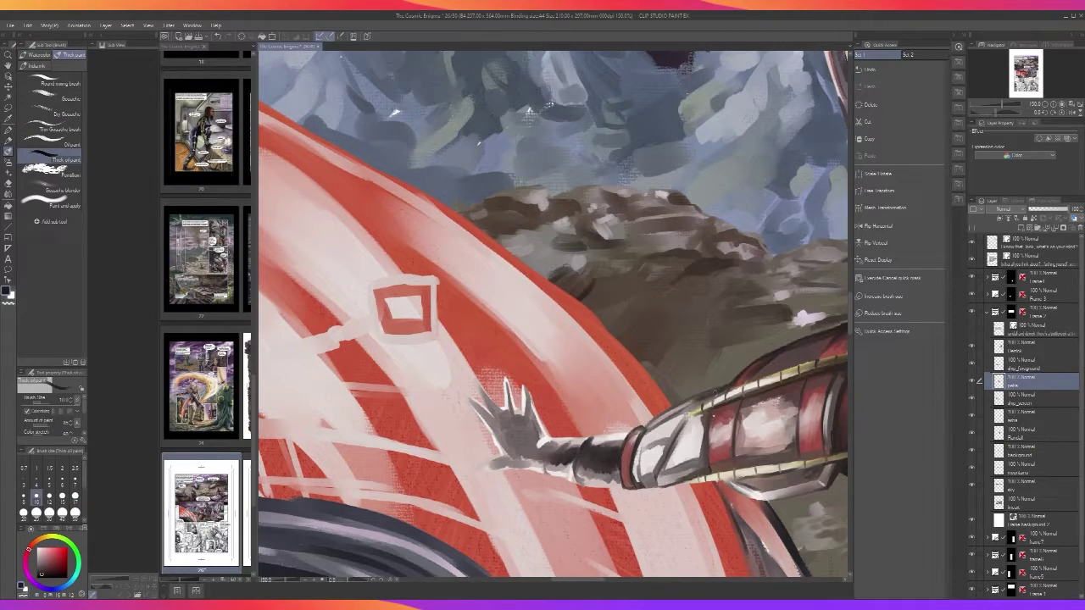
{"action": "left_click_drag", "start_coordinate": [718, 395], "coordinate": [678, 412]}
{"action": "key", "text": "bracketleft"}
{"action": "key", "text": "bracketleft"}
{"action": "key", "text": "bracketleft"}
{"action": "left_click", "coordinate": [556, 461], "text": "alt"}
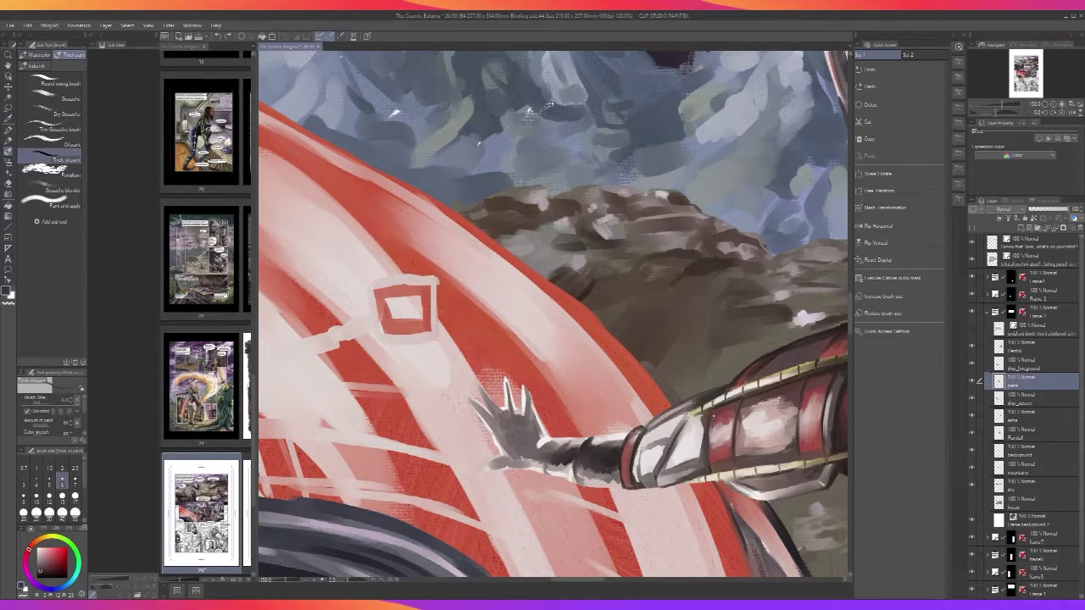
{"action": "mouse_move", "coordinate": [553, 452]}
{"action": "left_mouse_down"}
{"action": "mouse_move", "coordinate": [562, 444]}
{"action": "mouse_move", "coordinate": [556, 477]}
{"action": "mouse_move", "coordinate": [579, 483]}
{"action": "left_mouse_up"}
{"action": "scroll", "coordinate": [555, 444], "scroll_direction": "down", "scroll_amount": 5}
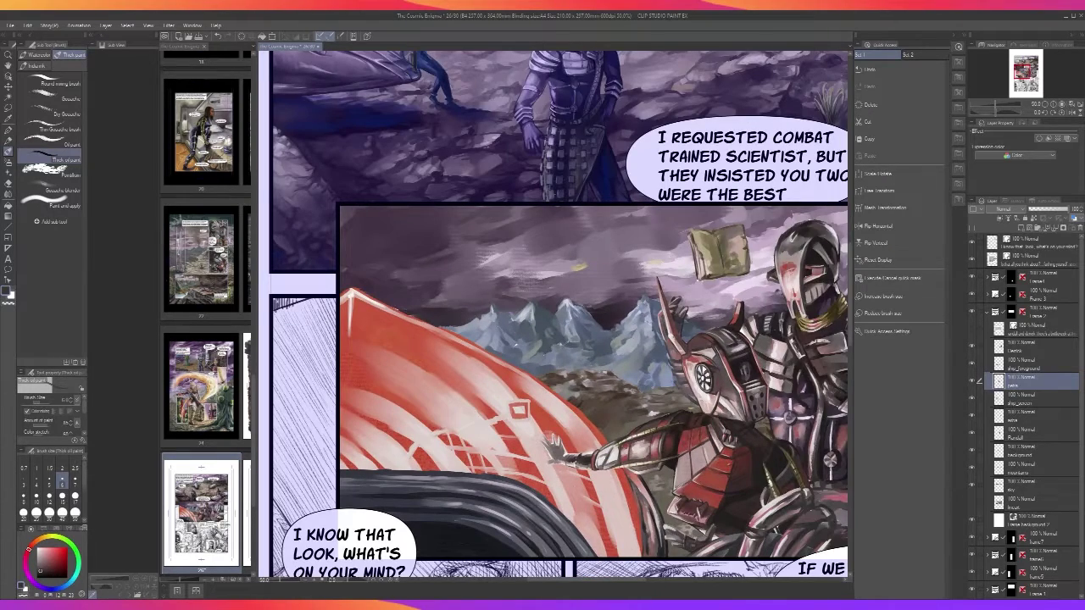
Review the arm within the middle panel, then toggle the visibility of the character layer directly above the background layer
{"action": "scroll", "coordinate": [573, 464], "scroll_direction": "up", "scroll_amount": 4}
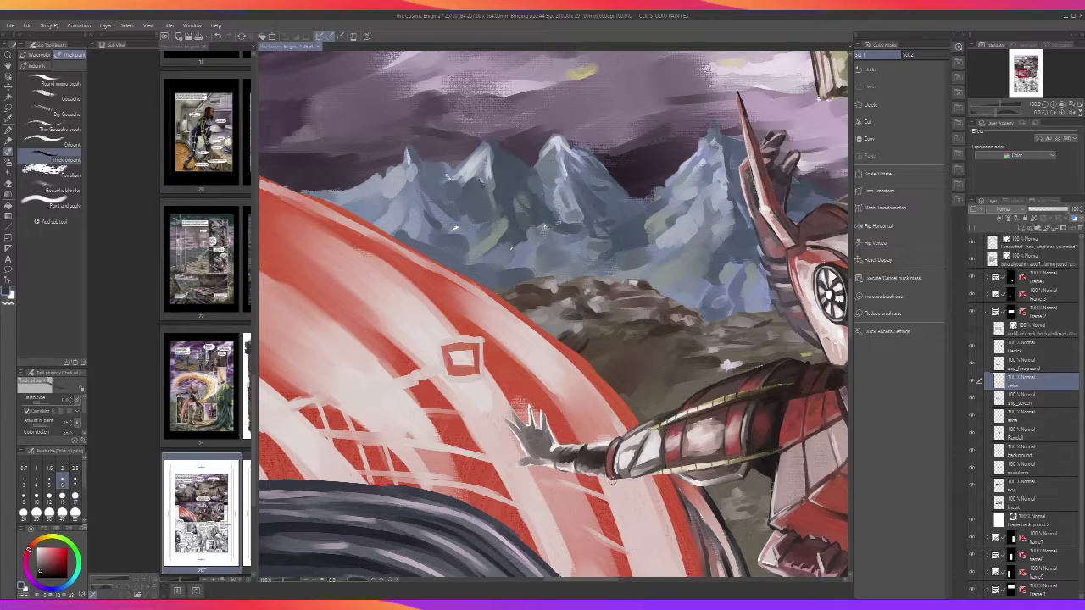
{"action": "scroll", "coordinate": [591, 471], "scroll_direction": "down", "scroll_amount": 4}
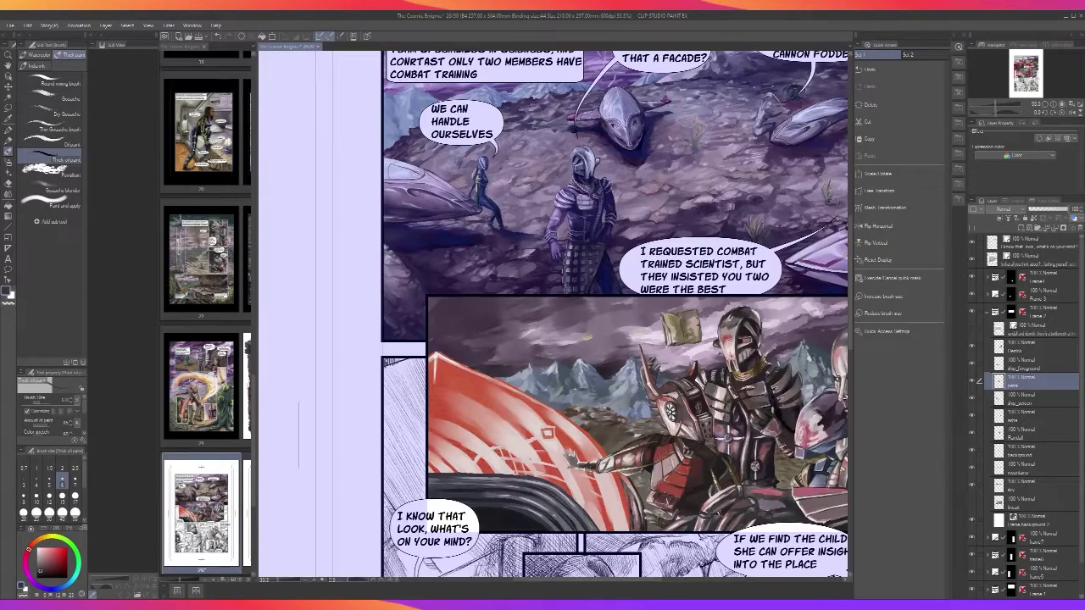
{"action": "scroll", "coordinate": [593, 471], "scroll_direction": "up", "scroll_amount": 4}
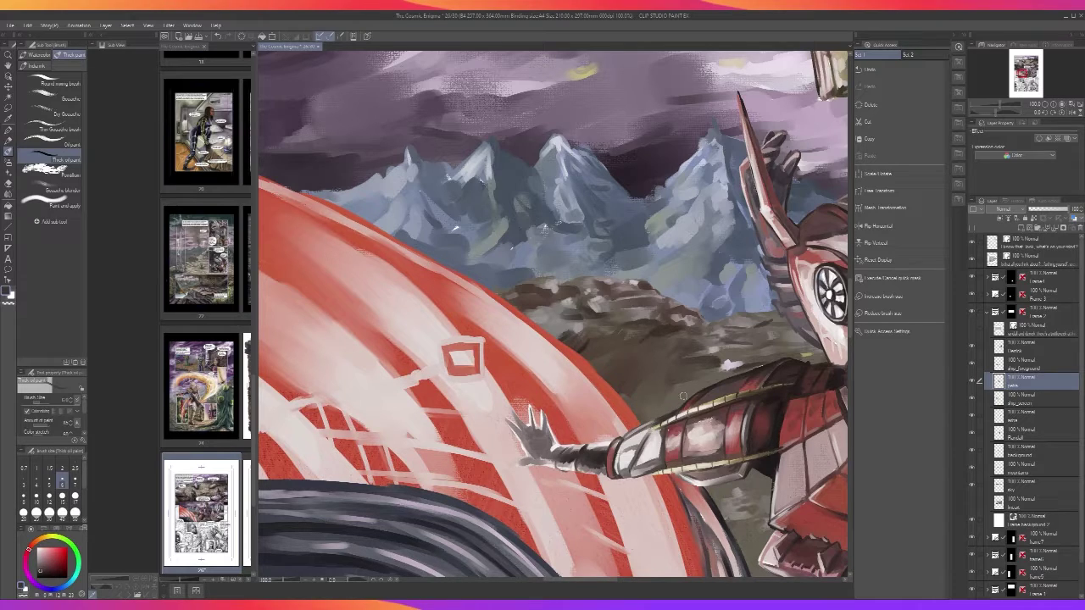
{"action": "scroll", "coordinate": [683, 396], "scroll_direction": "down", "scroll_amount": 4}
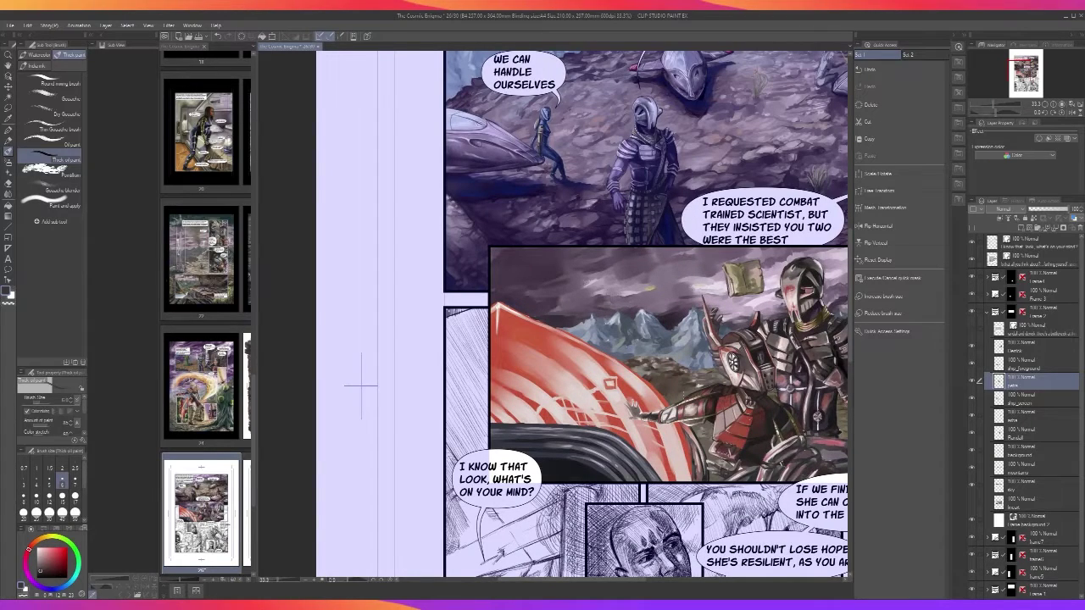
{"action": "left_click_drag", "start_coordinate": [753, 459], "coordinate": [592, 472]}
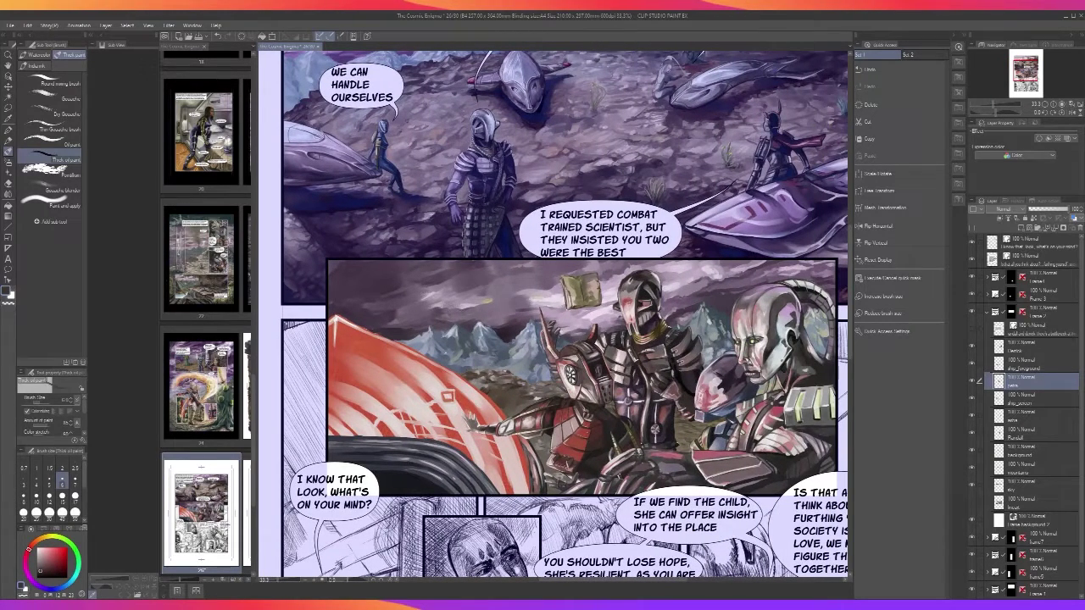
{"action": "left_click", "coordinate": [1027, 433]}
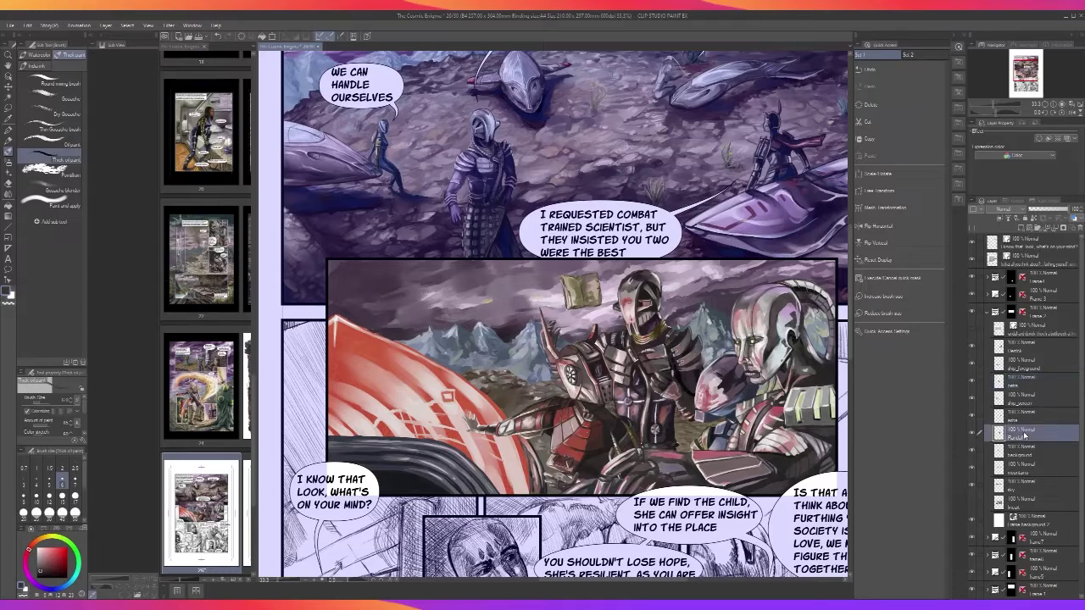
{"action": "left_click", "coordinate": [973, 434]}
{"action": "left_click", "coordinate": [973, 434]}
Select the bald foreground figure's paint layer, hide it, and show the black-and-white line art layer beneath
{"action": "left_click", "coordinate": [972, 348]}
{"action": "left_click", "coordinate": [1021, 347]}
{"action": "left_click", "coordinate": [972, 347]}
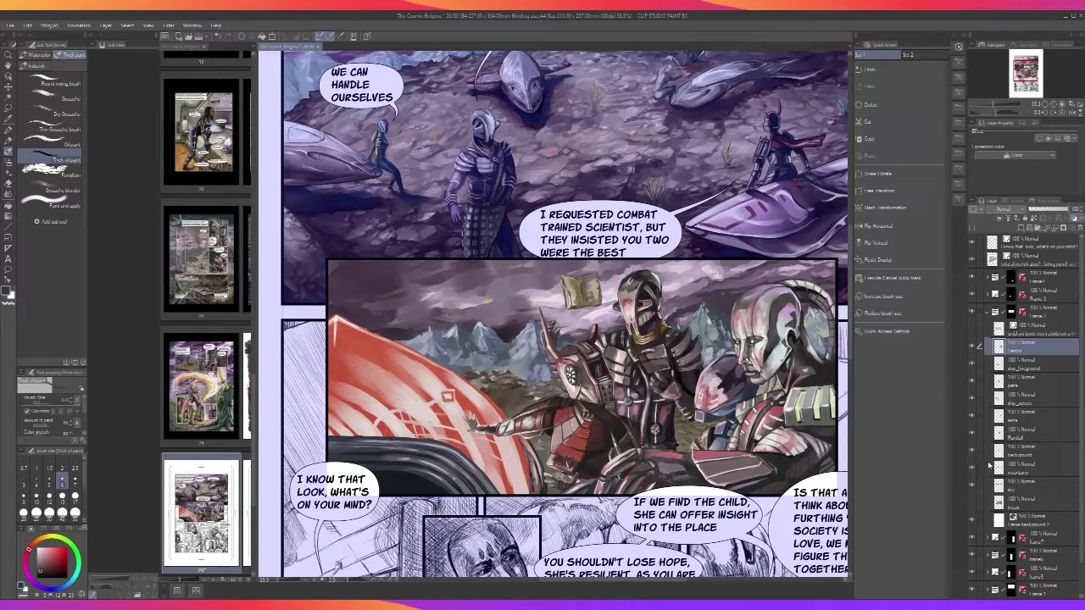
{"action": "left_click", "coordinate": [972, 348]}
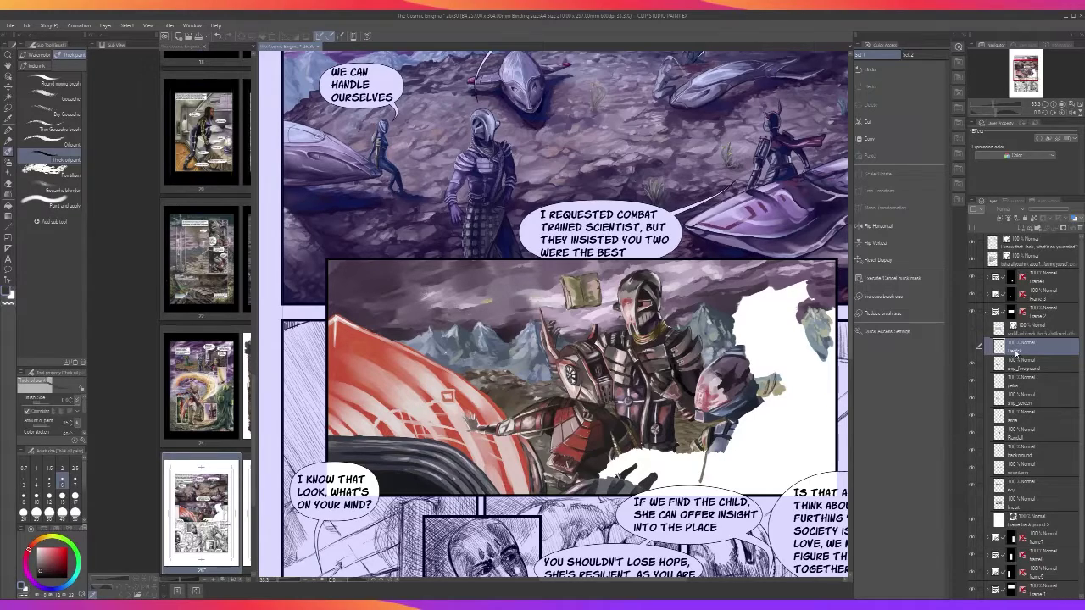
{"action": "left_click", "coordinate": [972, 506]}
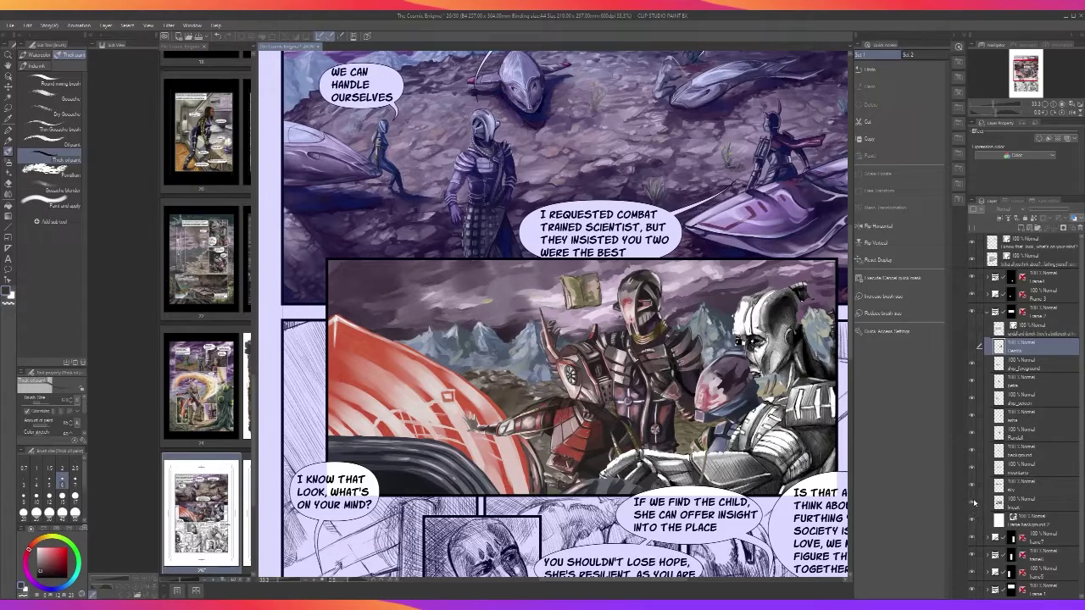
Hide the black-and-white line art layer and show the bald foreground figure's paint layer again
{"action": "left_click", "coordinate": [972, 505]}
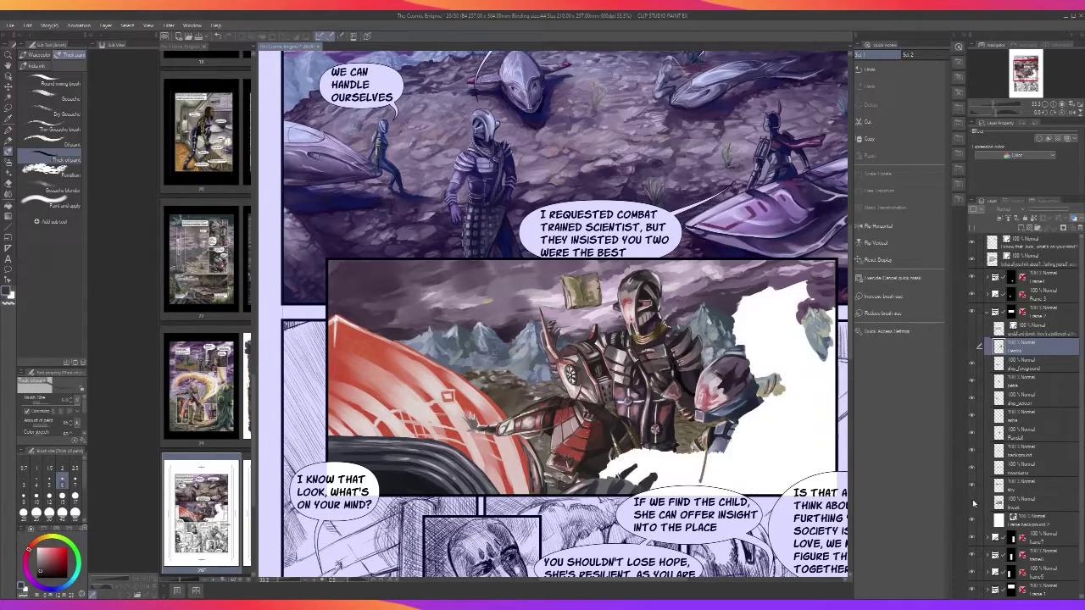
{"action": "left_click", "coordinate": [972, 346]}
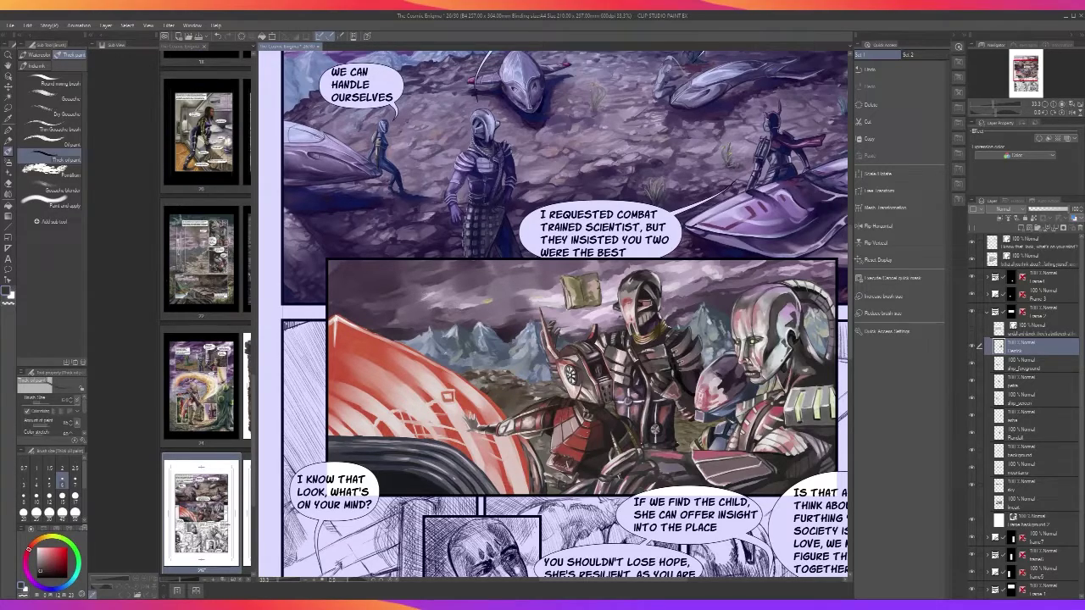
{"action": "scroll", "coordinate": [724, 432], "scroll_direction": "down", "scroll_amount": 1}
{"action": "scroll", "coordinate": [724, 432], "scroll_direction": "up", "scroll_amount": 1}
{"action": "scroll", "coordinate": [724, 432], "scroll_direction": "down", "scroll_amount": 1}
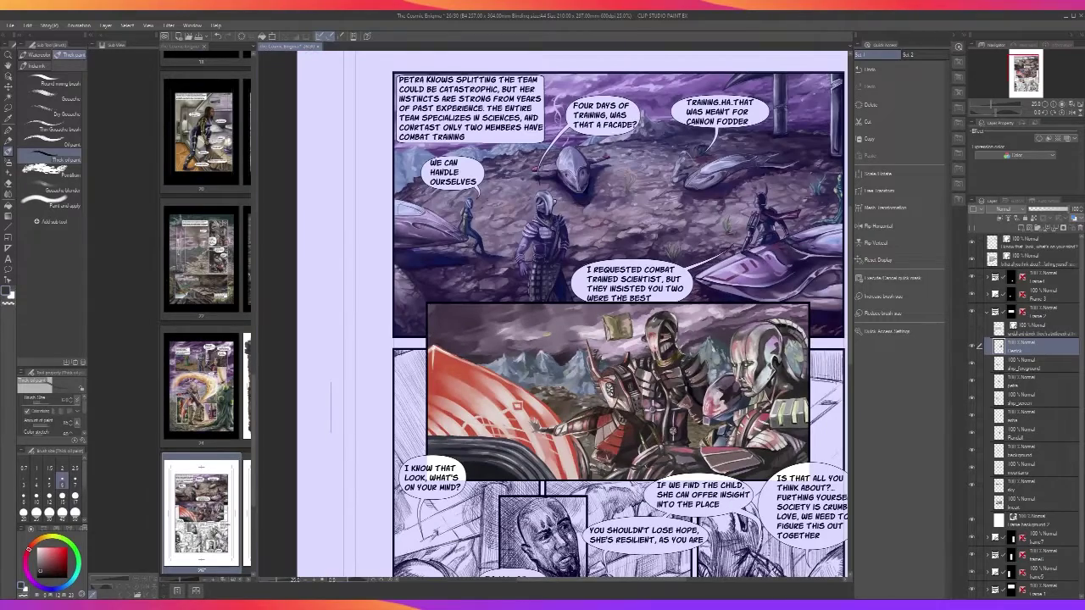
{"action": "scroll", "coordinate": [724, 432], "scroll_direction": "up", "scroll_amount": 1}
{"action": "left_click_drag", "start_coordinate": [687, 502], "coordinate": [728, 537]}
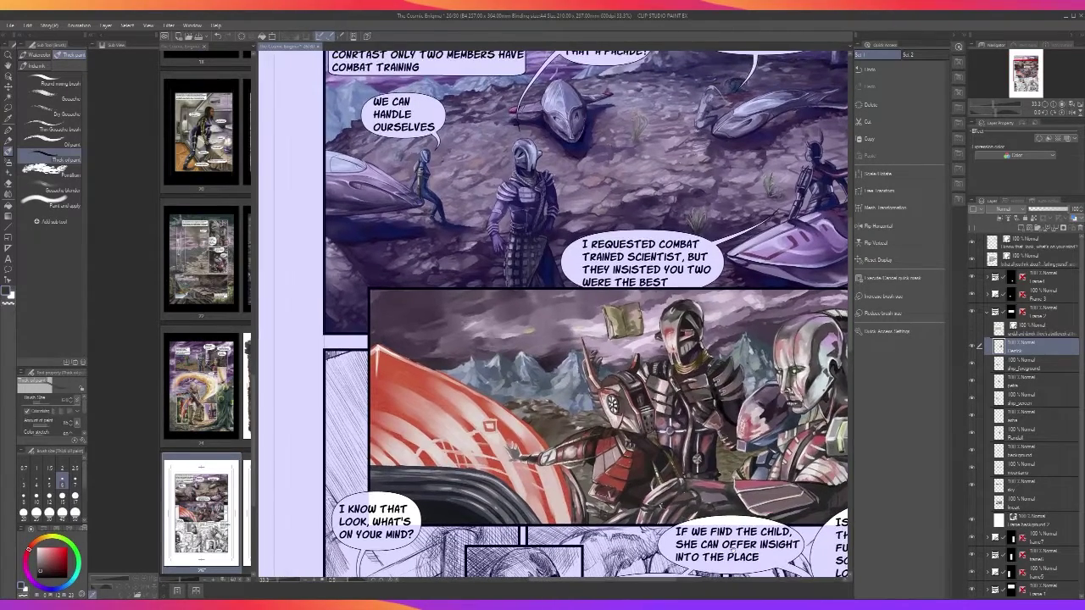
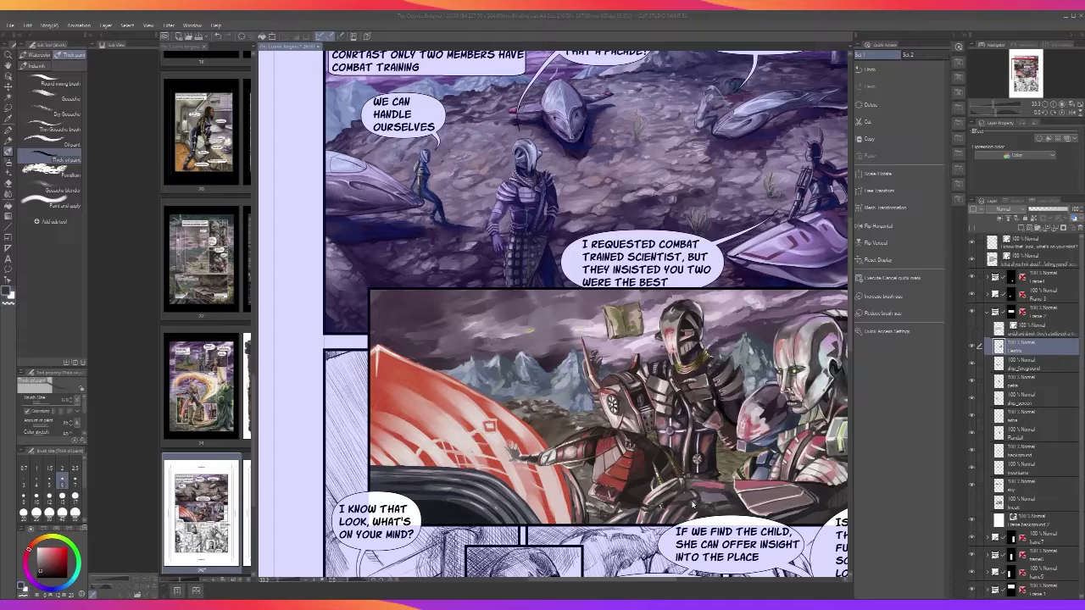
Examine the painted middle panel within the page, focusing on the crouching red figure and the foreground figure's armoured hand
{"action": "left_click_drag", "start_coordinate": [766, 457], "coordinate": [633, 447]}
{"action": "scroll", "coordinate": [631, 444], "scroll_direction": "down", "scroll_amount": 1}
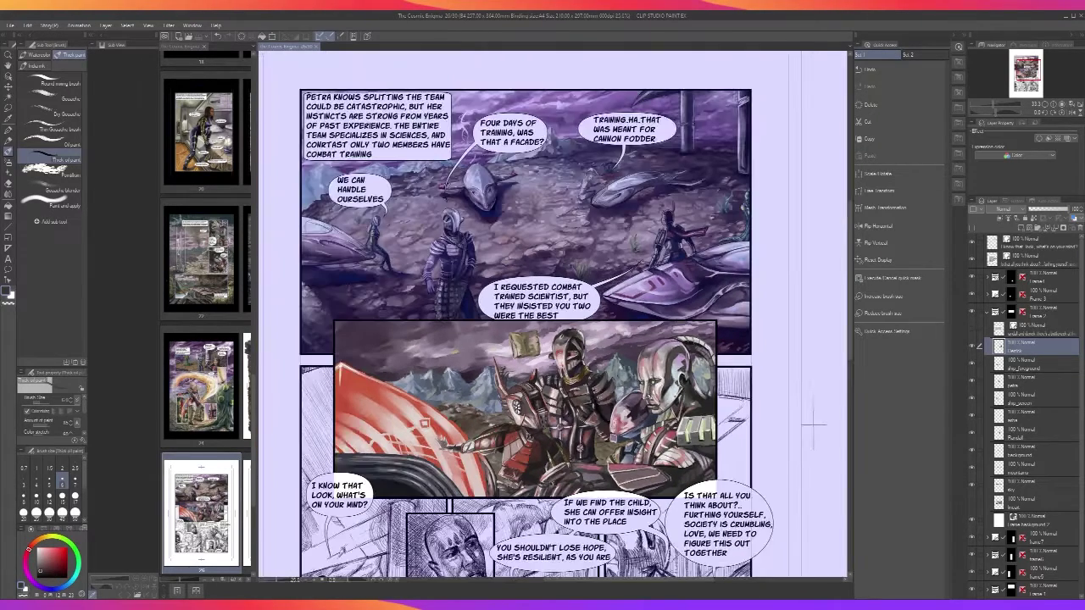
{"action": "scroll", "coordinate": [631, 444], "scroll_direction": "up", "scroll_amount": 1}
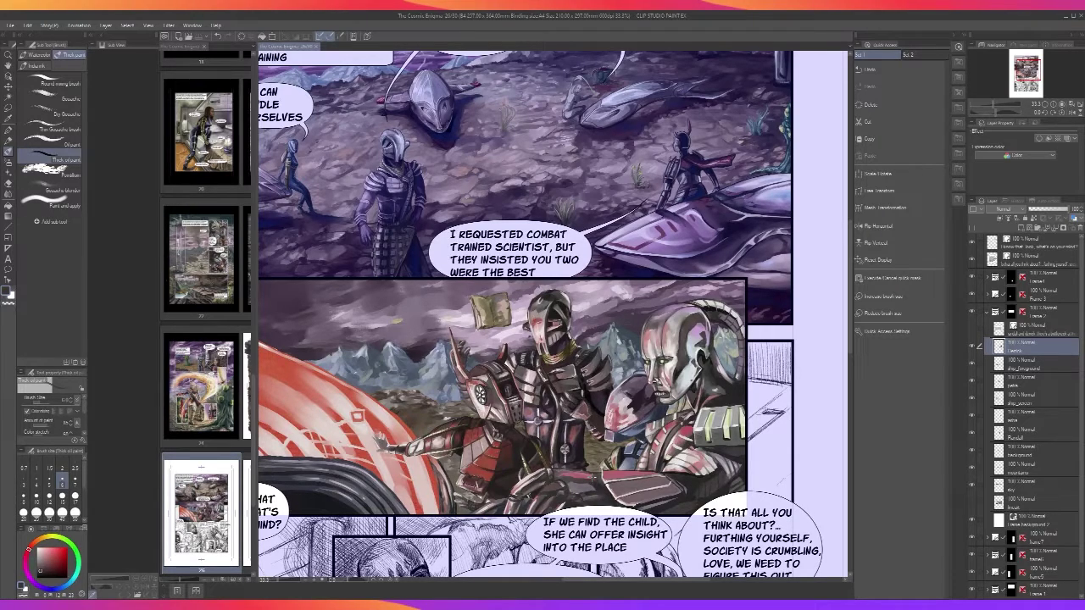
{"action": "scroll", "coordinate": [610, 545], "scroll_direction": "down", "scroll_amount": 1}
{"action": "scroll", "coordinate": [610, 545], "scroll_direction": "up", "scroll_amount": 3}
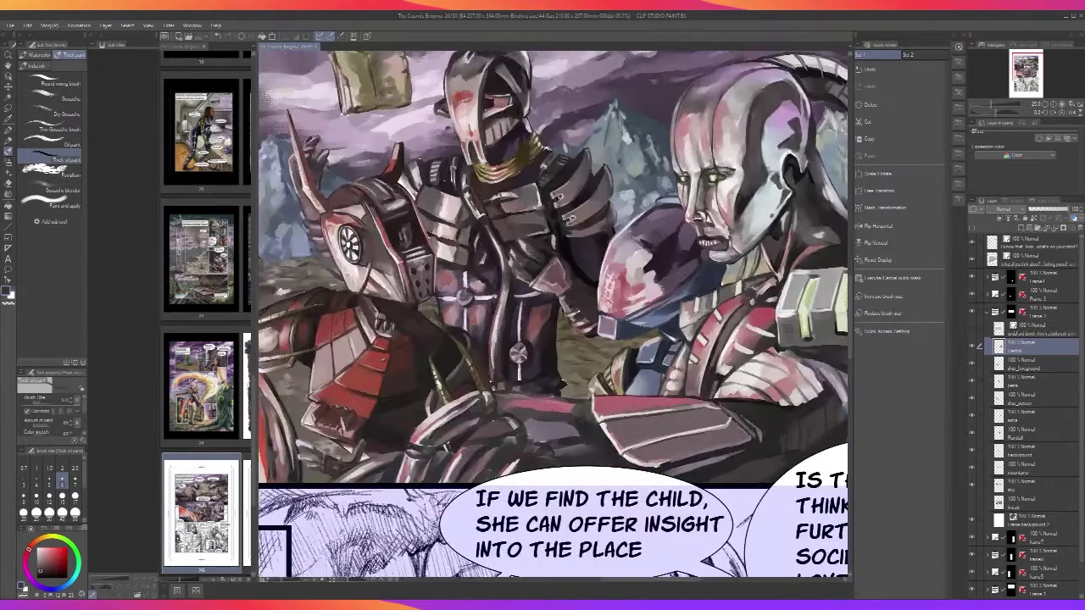
{"action": "left_click_drag", "start_coordinate": [561, 497], "coordinate": [706, 531]}
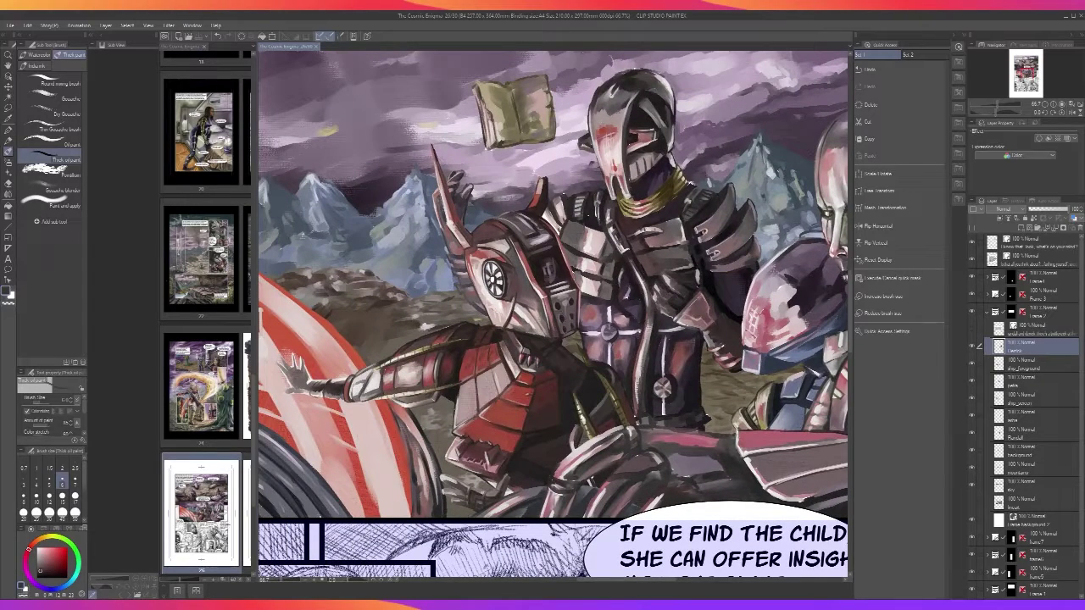
{"action": "scroll", "coordinate": [741, 488], "scroll_direction": "up", "scroll_amount": 1}
{"action": "left_click_drag", "start_coordinate": [638, 504], "coordinate": [763, 509]}
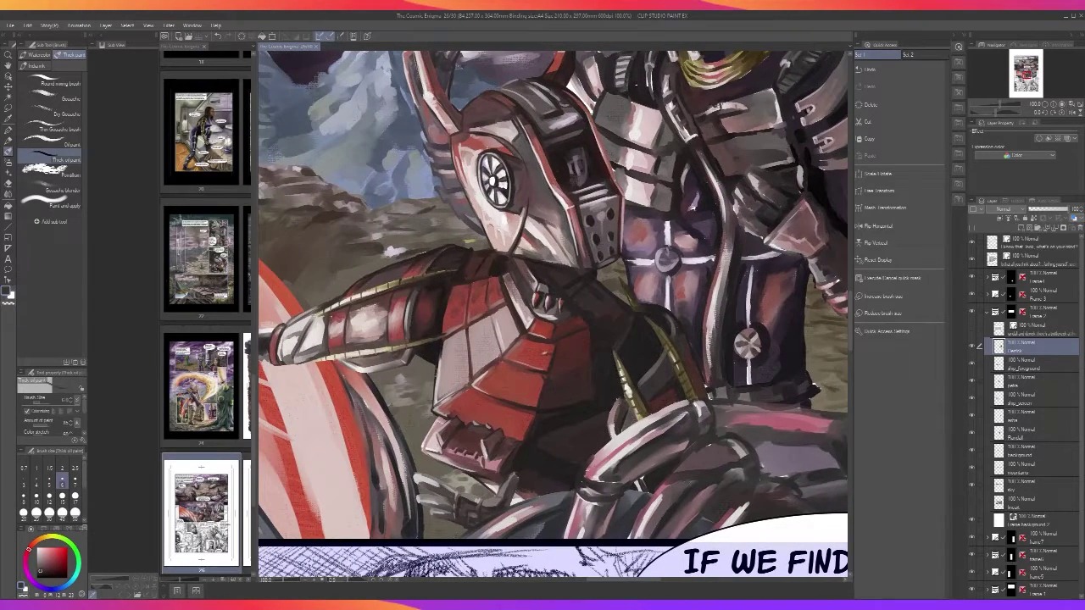
Switch to the Round mixing brush and sample a dark reddish-brown tone from the painting
{"action": "key", "text": "i"}
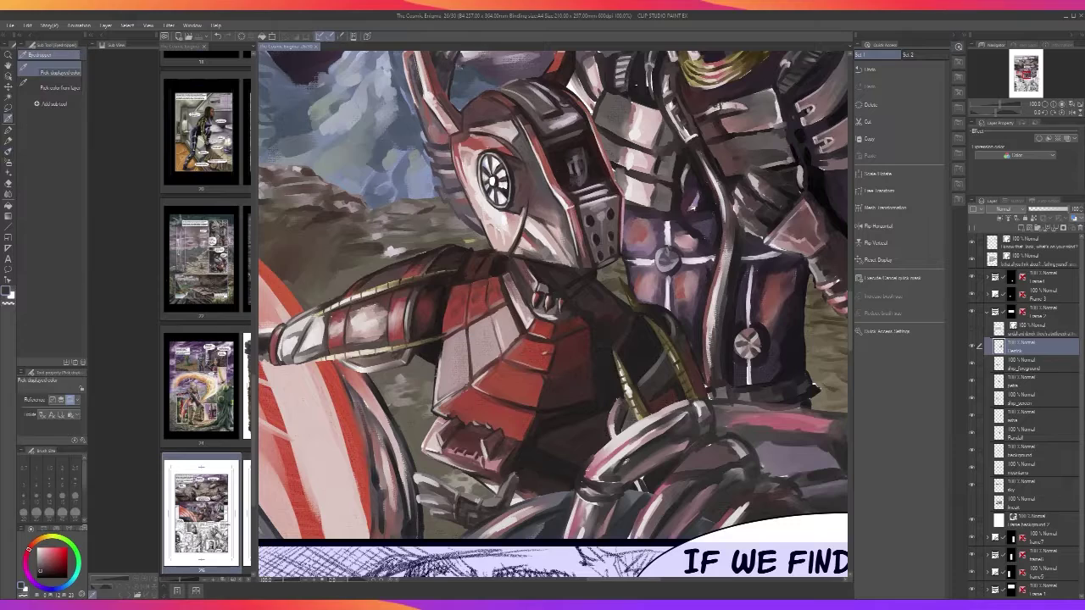
{"action": "key", "text": "b"}
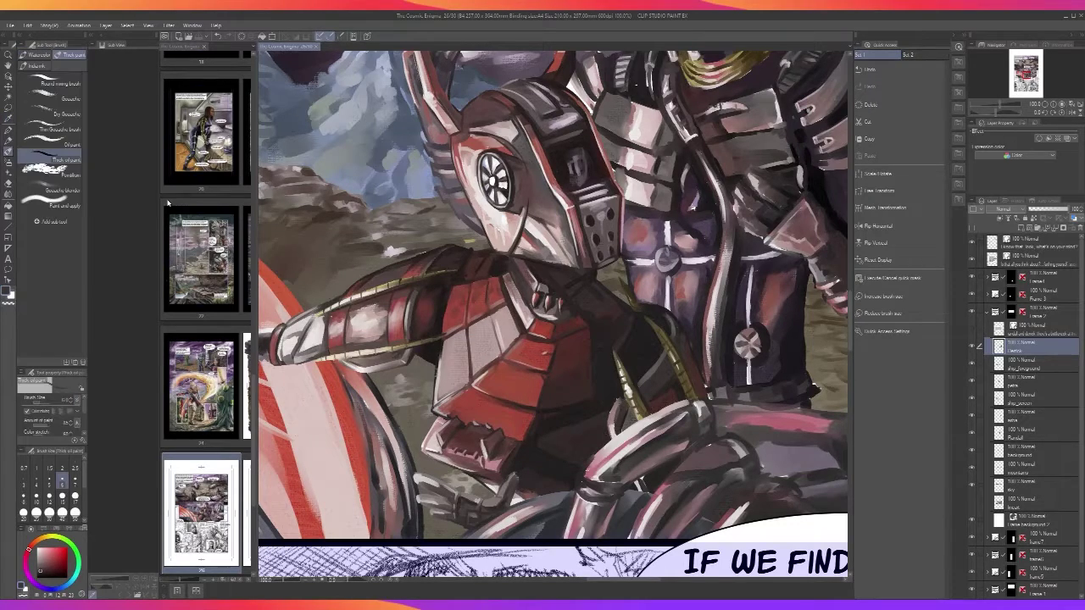
{"action": "left_click", "coordinate": [62, 75]}
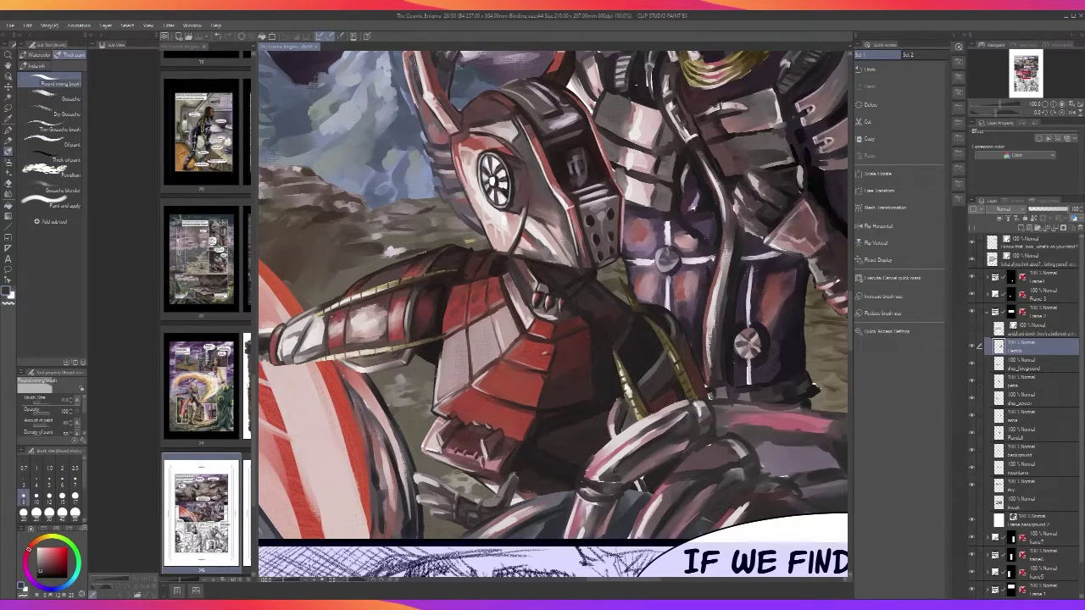
{"action": "key", "text": "bracketright"}
{"action": "key", "text": "bracketright"}
{"action": "key", "text": "bracketright"}
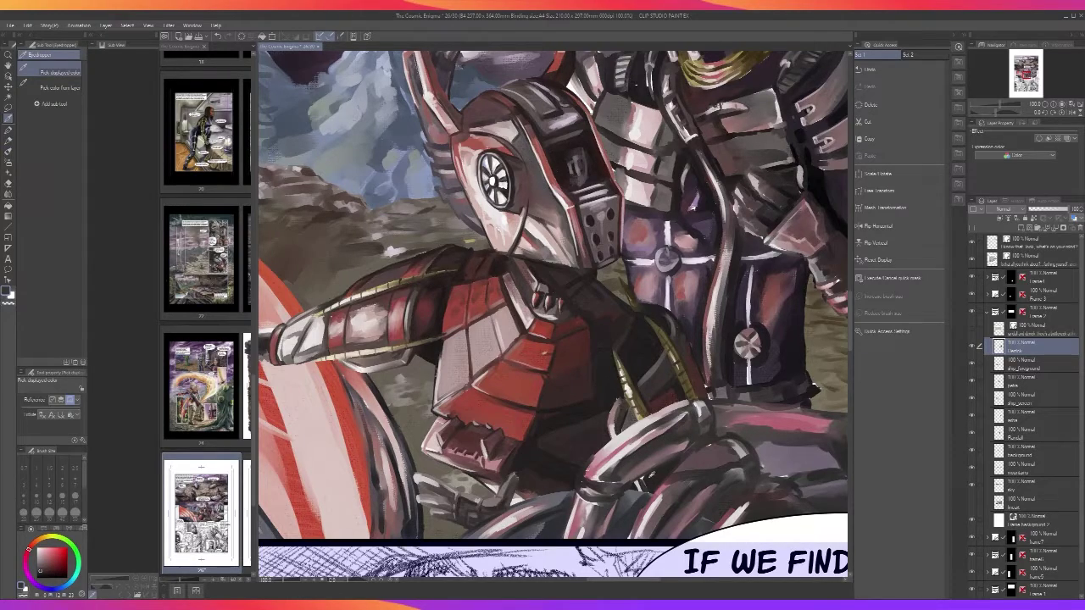
{"action": "key", "text": "b"}
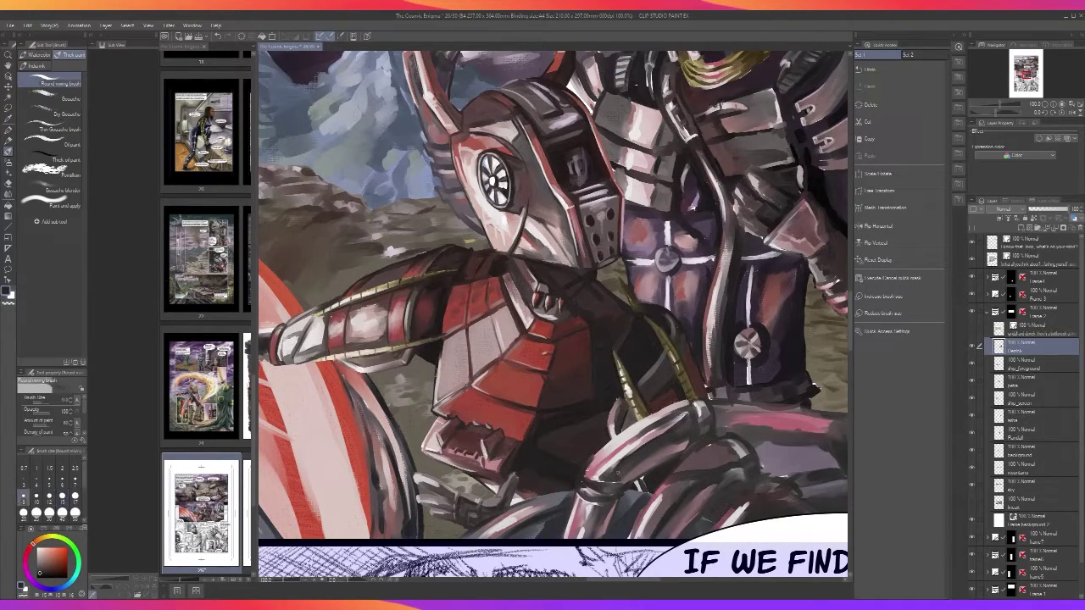
Try a dark stroke along the foreground figure's curved armoured fingers, undo it, and check the panel
{"action": "mouse_move", "coordinate": [591, 462]}
{"action": "left_mouse_down"}
{"action": "mouse_move", "coordinate": [635, 424]}
{"action": "mouse_move", "coordinate": [692, 398]}
{"action": "left_mouse_up"}
{"action": "key", "text": "ctrl+z"}
{"action": "scroll", "coordinate": [697, 396], "scroll_direction": "down", "scroll_amount": 3}
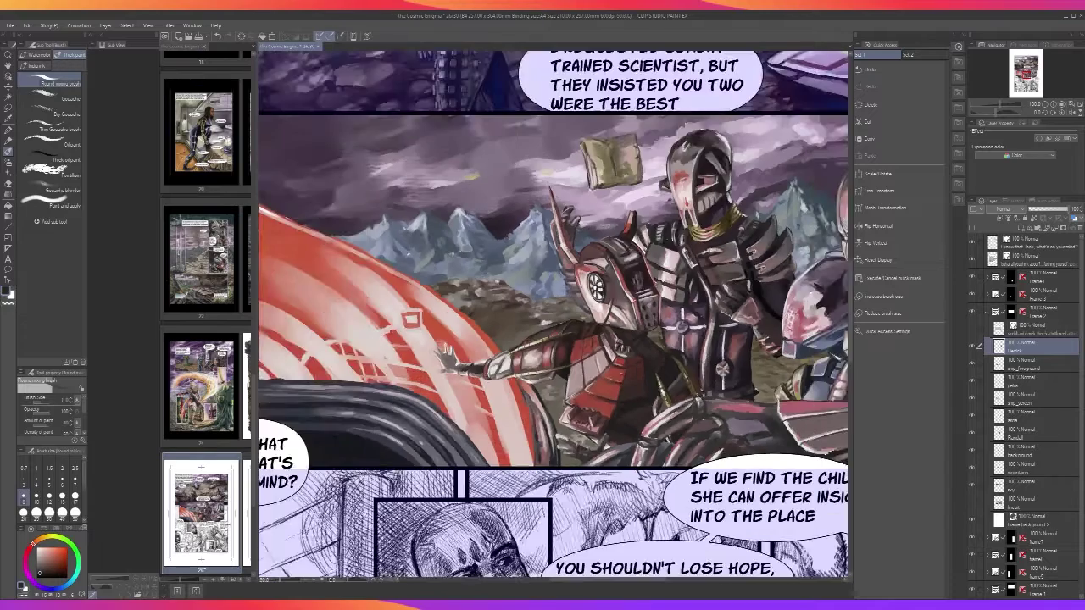
{"action": "scroll", "coordinate": [696, 396], "scroll_direction": "up", "scroll_amount": 3}
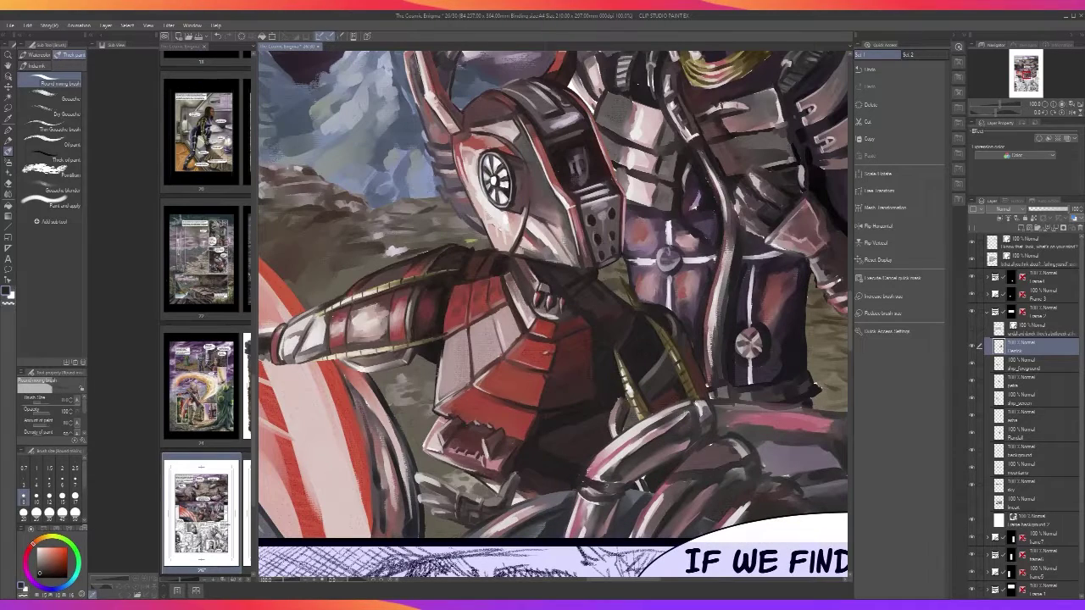
Sample light and dark tones from the foreground figure's armoured hand and paint dark shading across its curved fingers
{"action": "left_click", "coordinate": [610, 475], "text": "alt"}
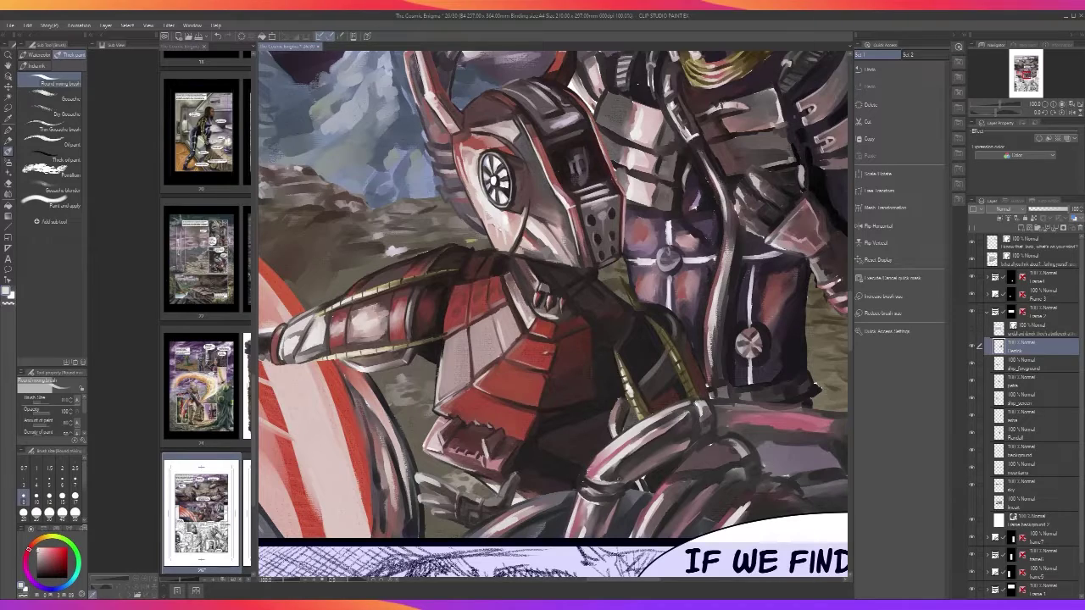
{"action": "key", "text": "ctrl+minus"}
{"action": "key", "text": "ctrl+minus"}
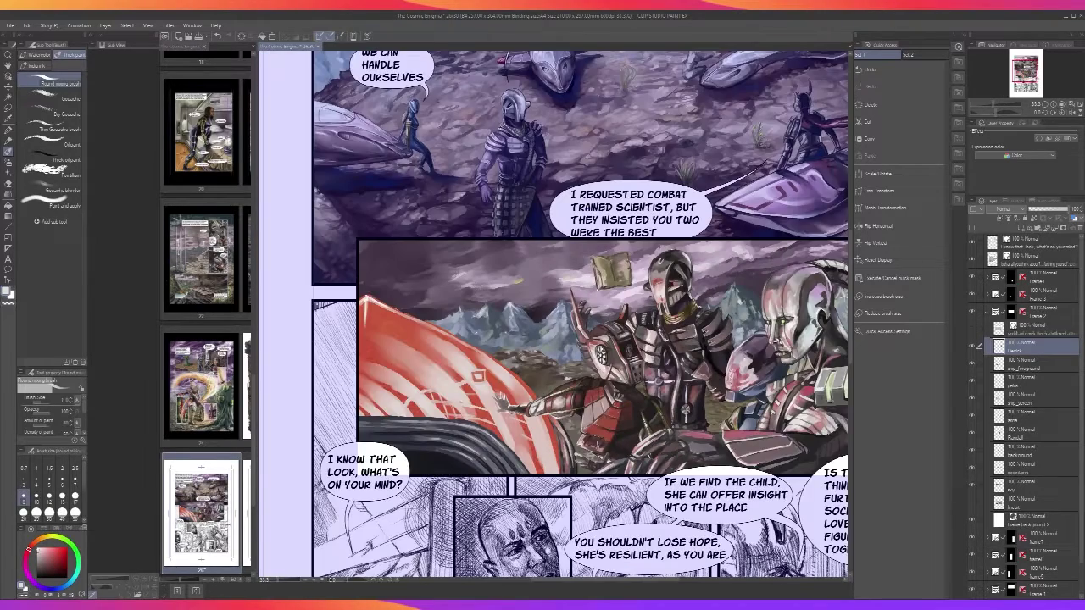
{"action": "key", "text": "ctrl+plus"}
{"action": "key", "text": "ctrl+plus"}
{"action": "left_click", "coordinate": [621, 462], "text": "alt"}
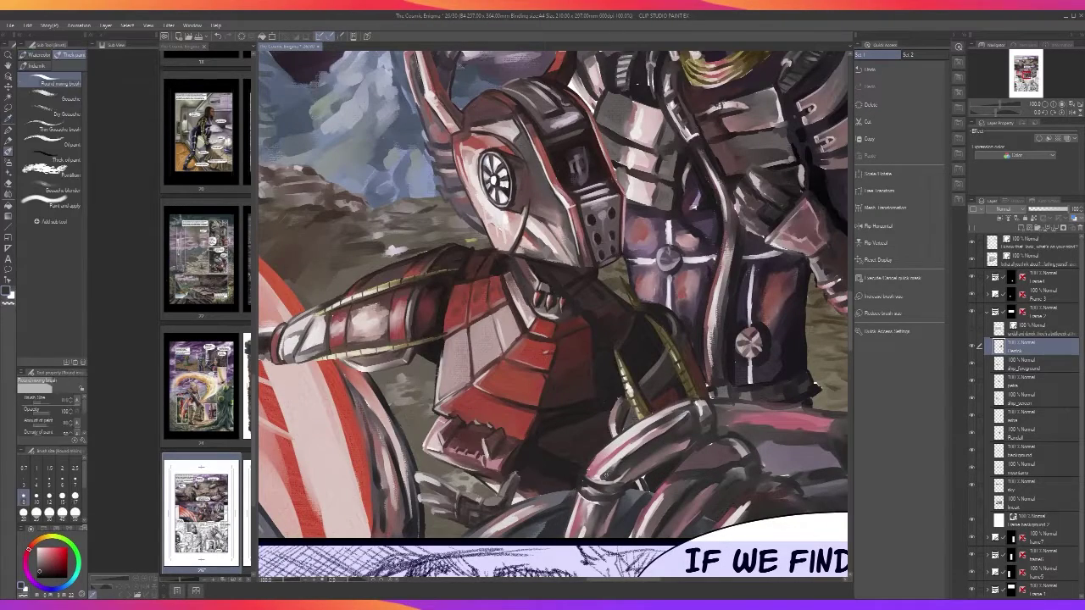
{"action": "mouse_move", "coordinate": [594, 482]}
{"action": "left_mouse_down"}
{"action": "mouse_move", "coordinate": [633, 479]}
{"action": "mouse_move", "coordinate": [619, 483]}
{"action": "mouse_move", "coordinate": [682, 451]}
{"action": "left_mouse_up"}
Sample a pale violet tone, touch up the tip of the uppermost armoured finger, and compare it with the panel
{"action": "left_click", "coordinate": [631, 475], "text": "alt"}
{"action": "scroll", "coordinate": [690, 437], "scroll_direction": "down", "scroll_amount": 2}
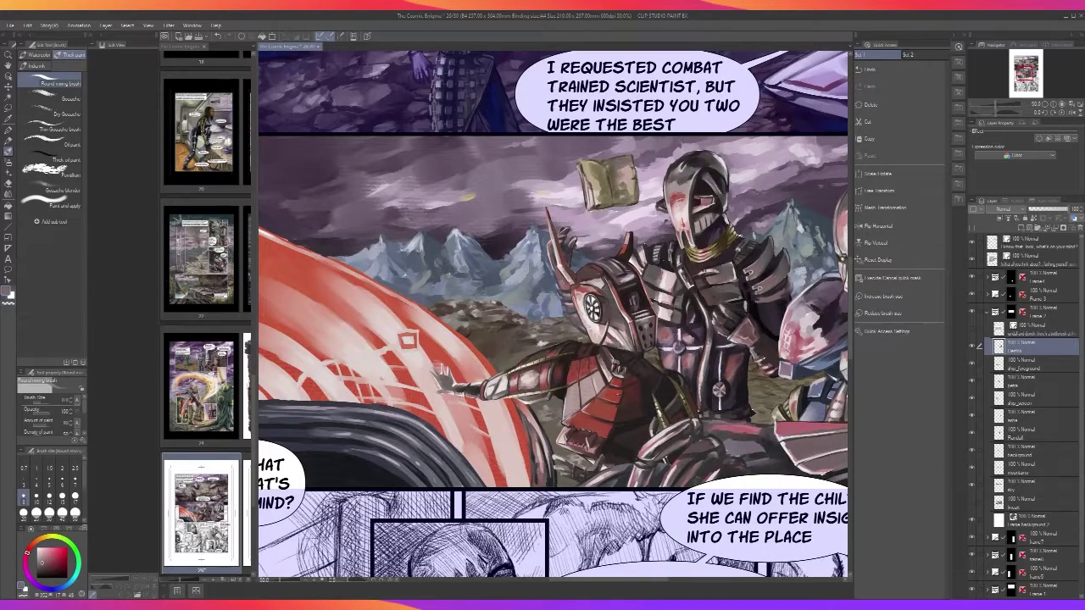
{"action": "scroll", "coordinate": [689, 437], "scroll_direction": "up", "scroll_amount": 1}
{"action": "key", "text": "ctrl+plus"}
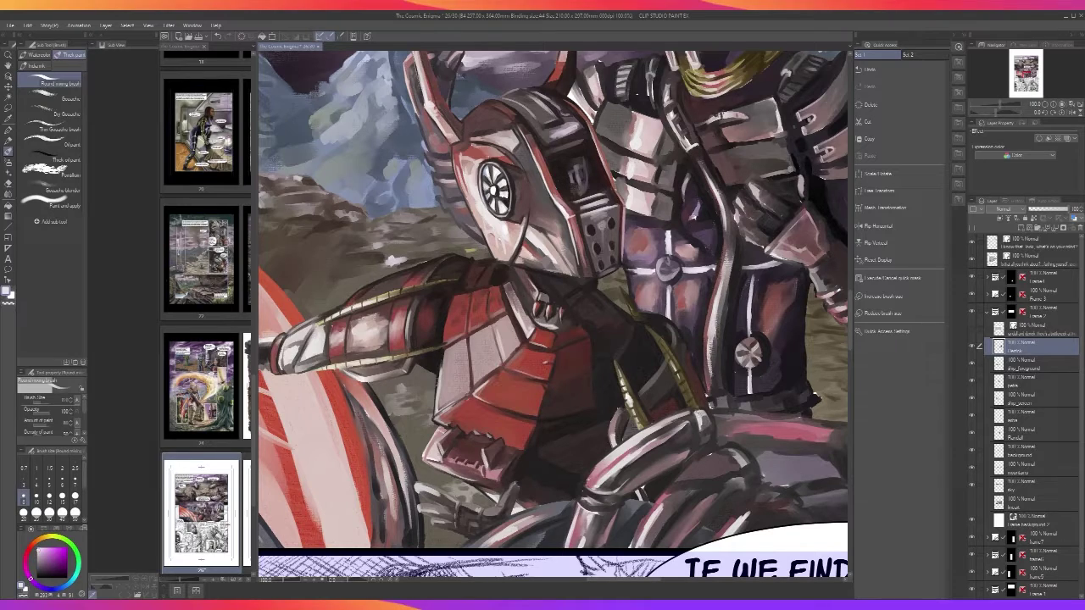
{"action": "left_click_drag", "start_coordinate": [698, 412], "coordinate": [710, 426]}
{"action": "key", "text": "ctrl+minus"}
{"action": "scroll", "coordinate": [553, 316], "scroll_direction": "up", "scroll_amount": 2}
{"action": "scroll", "coordinate": [552, 316], "scroll_direction": "down", "scroll_amount": 2}
{"action": "key", "text": "ctrl+plus"}
Enlarge the Round mixing brush and paint the pale violet tone over the lower armoured fingers
{"action": "key", "text": "bracketright"}
{"action": "key", "text": "bracketright"}
{"action": "key", "text": "bracketright"}
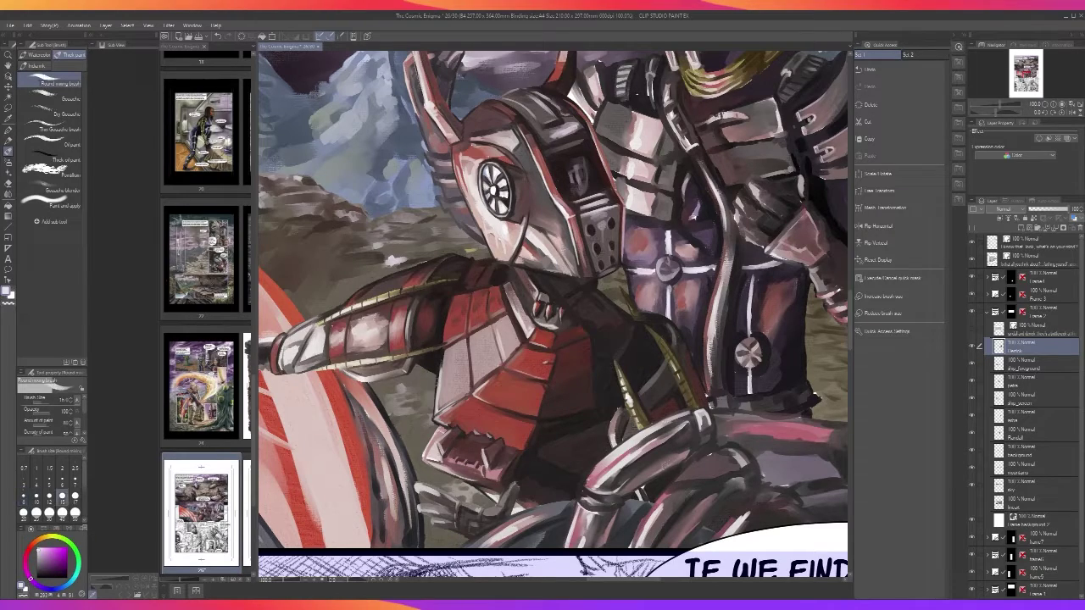
{"action": "left_click_drag", "start_coordinate": [665, 466], "coordinate": [641, 482]}
Blend the upper edge of the armoured fingers with the Painterly blender and check the hand within the whole page
{"action": "left_click", "coordinate": [8, 193]}
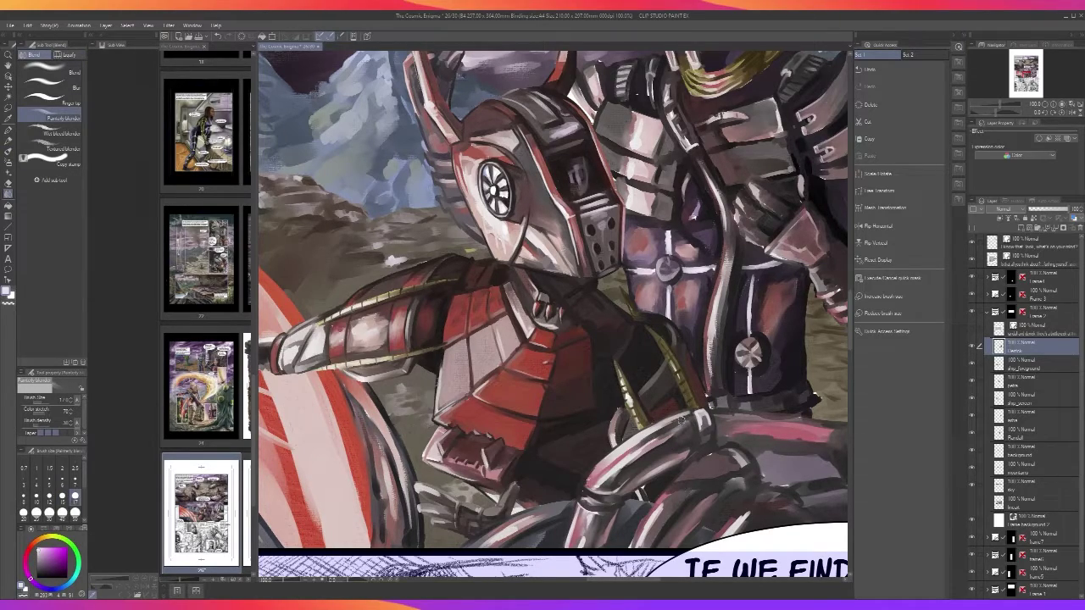
{"action": "mouse_move", "coordinate": [663, 423]}
{"action": "left_mouse_down"}
{"action": "mouse_move", "coordinate": [690, 411]}
{"action": "mouse_move", "coordinate": [669, 421]}
{"action": "left_mouse_up"}
{"action": "scroll", "coordinate": [711, 443], "scroll_direction": "down", "scroll_amount": 5}
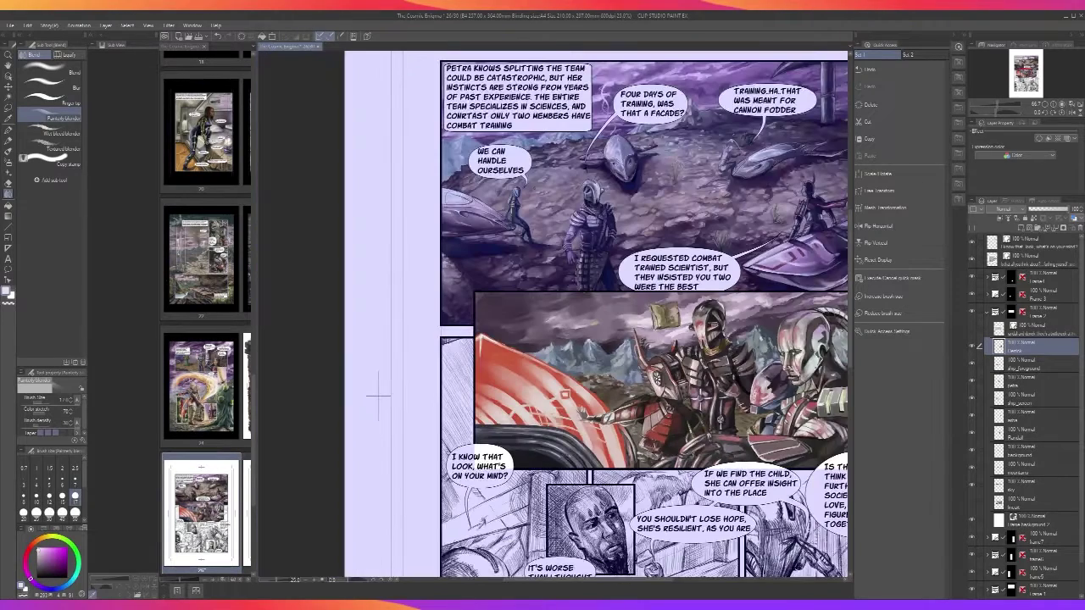
{"action": "left_click_drag", "start_coordinate": [379, 395], "coordinate": [359, 392]}
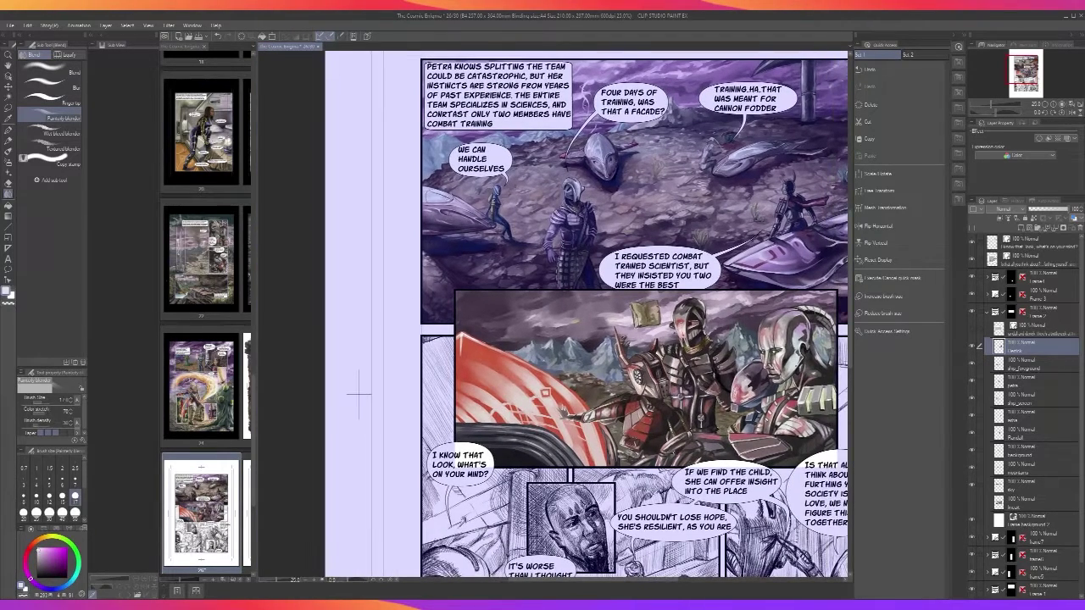
{"action": "scroll", "coordinate": [691, 481], "scroll_direction": "up", "scroll_amount": 5}
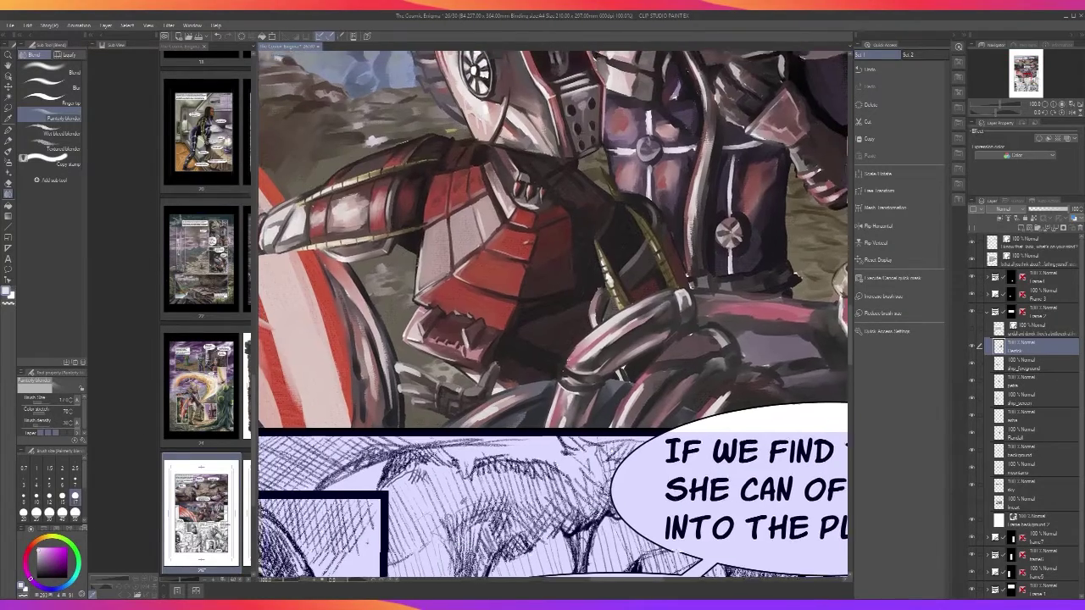
{"action": "left_click_drag", "start_coordinate": [602, 374], "coordinate": [639, 472]}
Return to the Round mixing brush at a smaller size, sample a muted mauve, and refine the armoured finger joint
{"action": "key", "text": "b"}
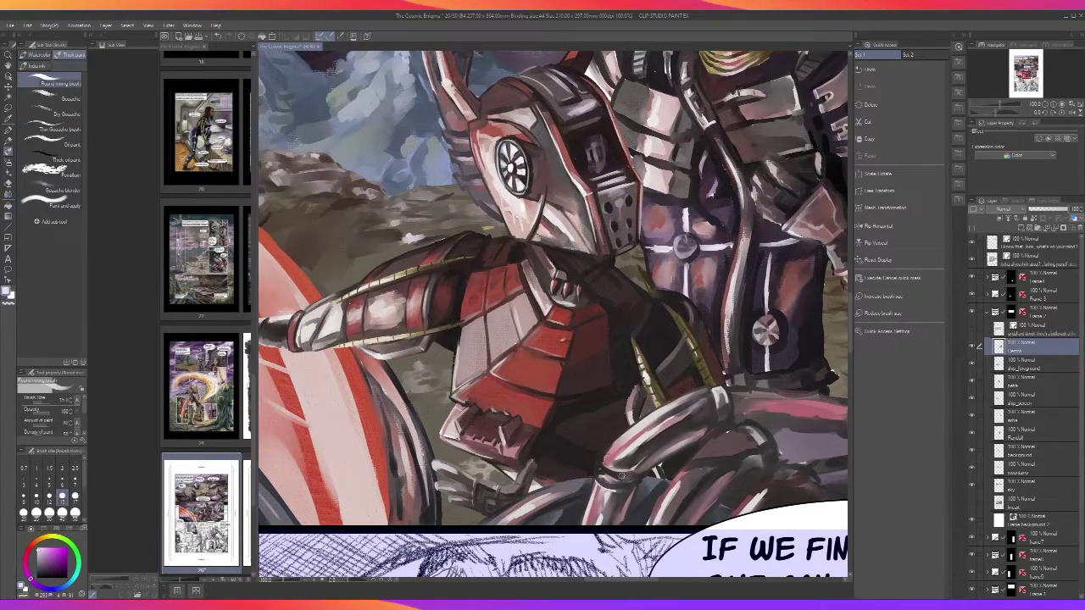
{"action": "left_click", "coordinate": [622, 471], "text": "alt"}
{"action": "key", "text": "bracketleft"}
{"action": "key", "text": "bracketleft"}
{"action": "key", "text": "bracketleft"}
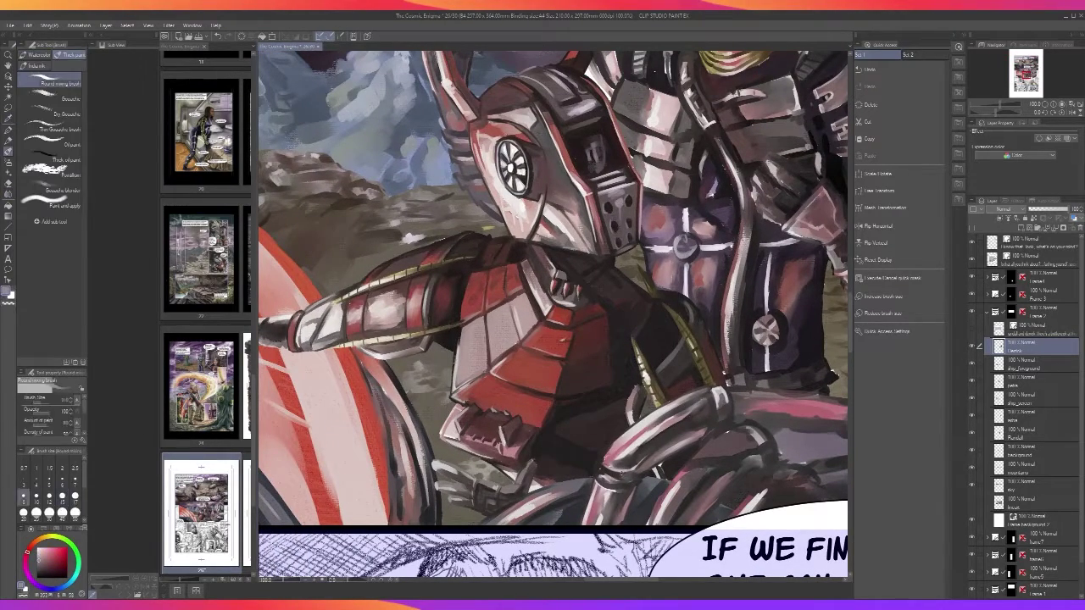
{"action": "left_click_drag", "start_coordinate": [623, 476], "coordinate": [638, 475]}
{"action": "scroll", "coordinate": [674, 444], "scroll_direction": "down", "scroll_amount": 5}
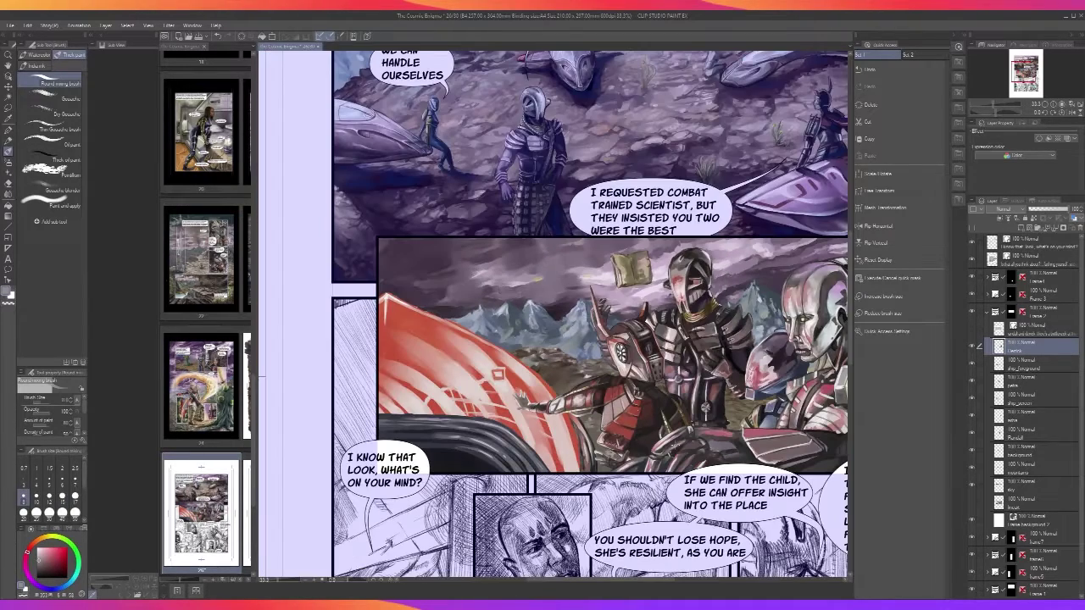
{"action": "scroll", "coordinate": [678, 447], "scroll_direction": "up", "scroll_amount": 5}
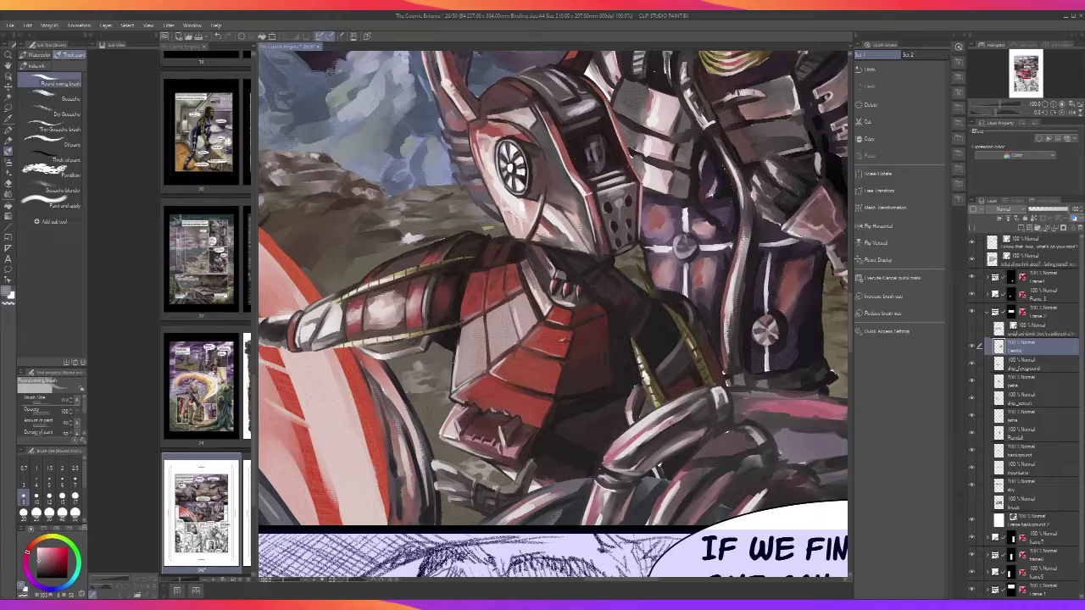
Sample another tone from the armoured hand and refine the uppermost finger's edge beneath the gold trim
{"action": "left_click", "coordinate": [673, 419], "text": "alt"}
{"action": "left_click_drag", "start_coordinate": [678, 417], "coordinate": [662, 425]}
{"action": "left_click_drag", "start_coordinate": [711, 397], "coordinate": [707, 404]}
{"action": "scroll", "coordinate": [669, 485], "scroll_direction": "down", "scroll_amount": 1}
{"action": "scroll", "coordinate": [669, 480], "scroll_direction": "down", "scroll_amount": 1}
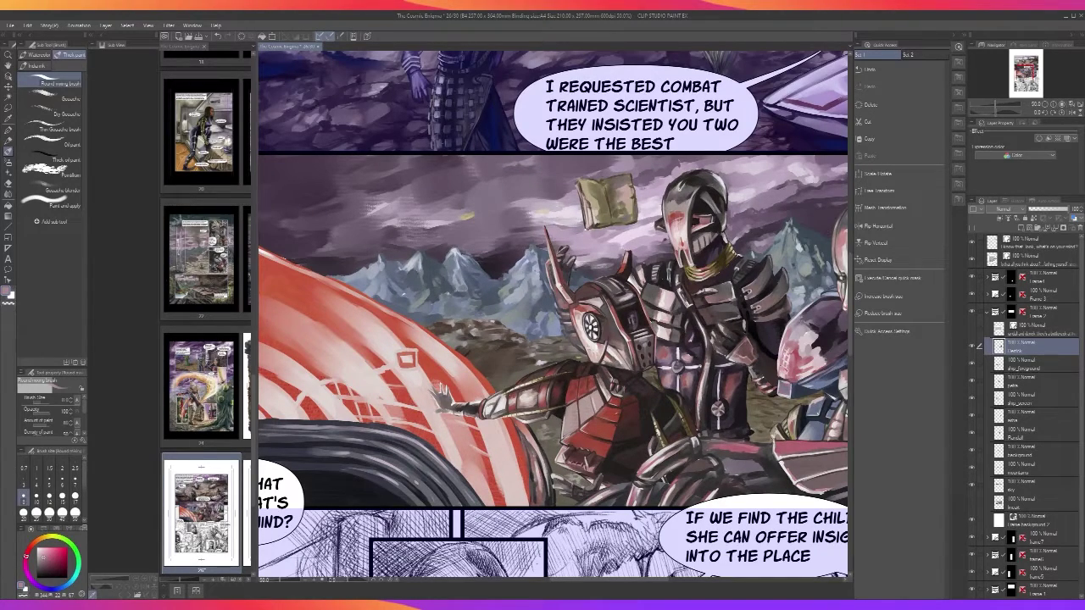
Sample the ship's red beside the crouching figure's outstretched hand and compare that area with the whole middle panel
{"action": "left_click", "coordinate": [440, 390], "text": "alt"}
{"action": "scroll", "coordinate": [441, 390], "scroll_direction": "up", "scroll_amount": 1}
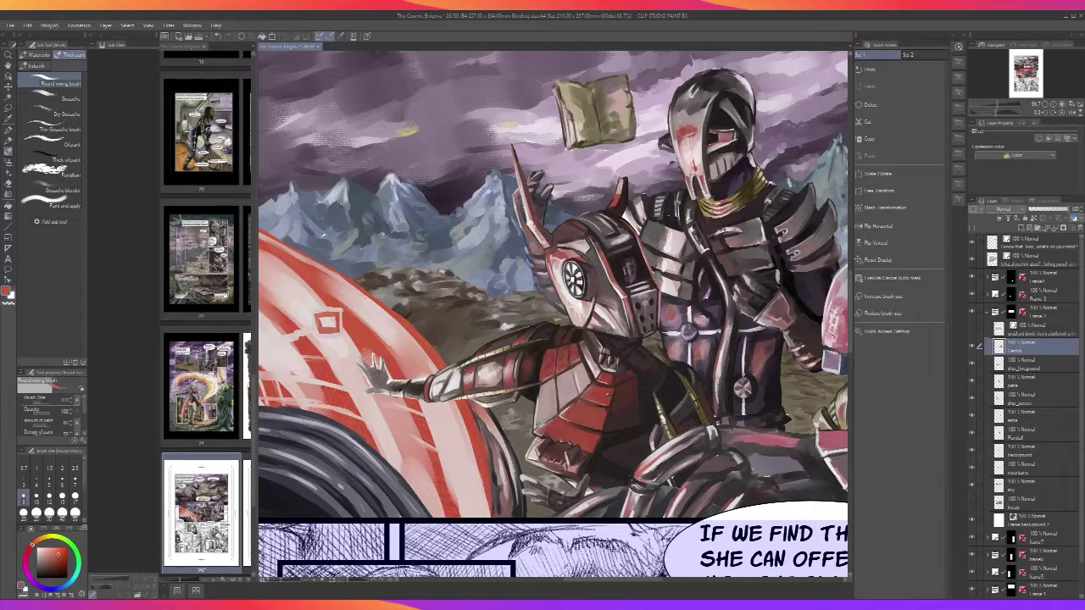
{"action": "scroll", "coordinate": [550, 314], "scroll_direction": "down", "scroll_amount": 2}
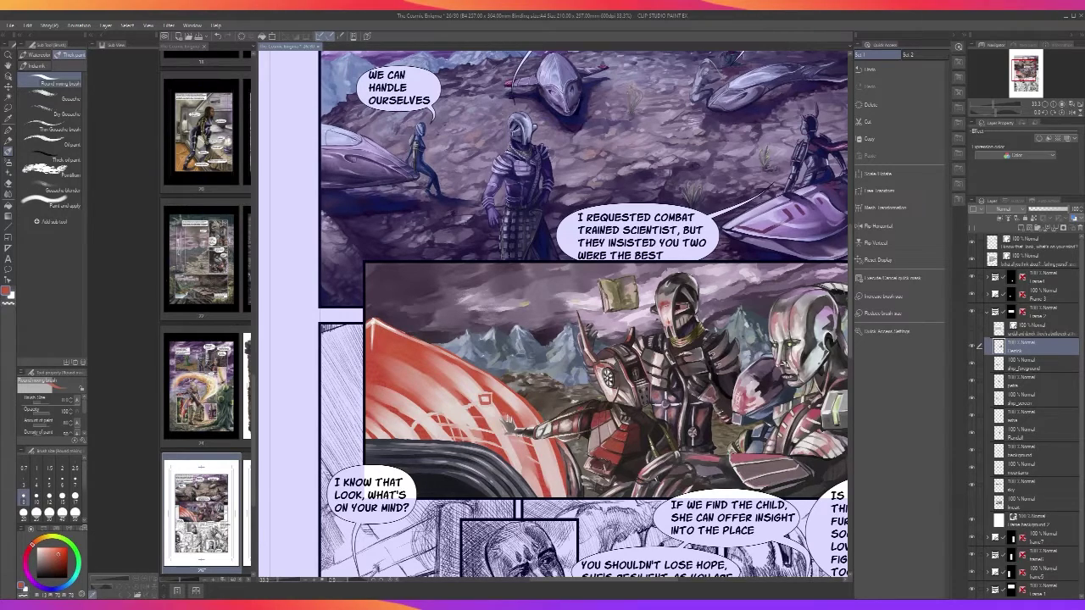
{"action": "scroll", "coordinate": [712, 444], "scroll_direction": "up", "scroll_amount": 2}
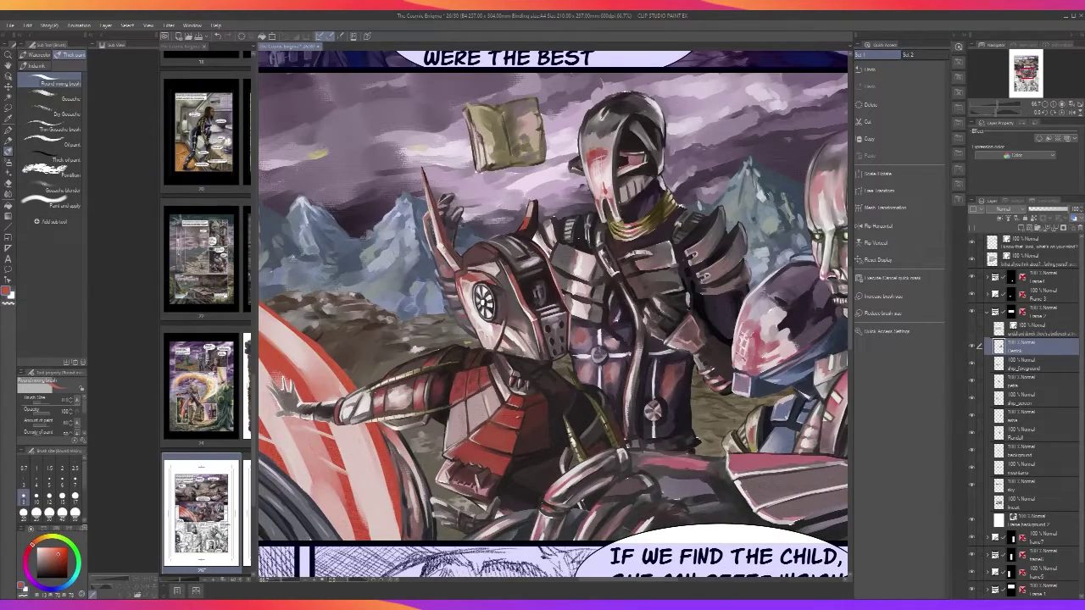
Try a red stroke near the knuckles of the bald foreground figure's armoured hand and undo it
{"action": "left_click_drag", "start_coordinate": [620, 450], "coordinate": [619, 462]}
{"action": "key", "text": "ctrl+z"}
{"action": "left_click_drag", "start_coordinate": [665, 480], "coordinate": [761, 427]}
{"action": "scroll", "coordinate": [761, 427], "scroll_direction": "down", "scroll_amount": 1}
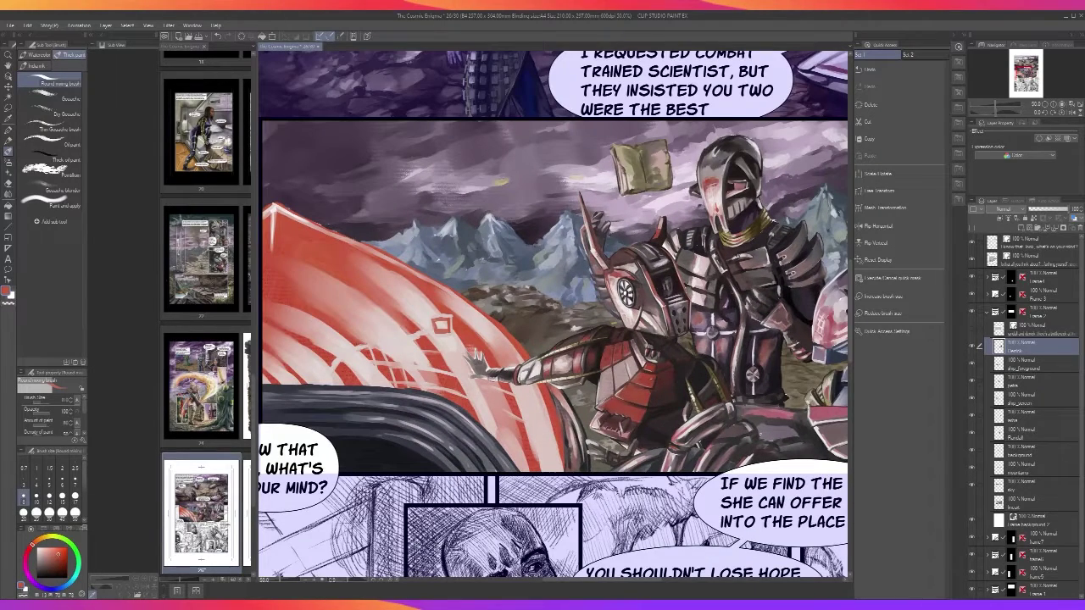
Examine the armoured hand and wrist close up and compare them with the rest of the middle panel
{"action": "key", "text": "ctrl+plus"}
{"action": "key", "text": "ctrl+plus"}
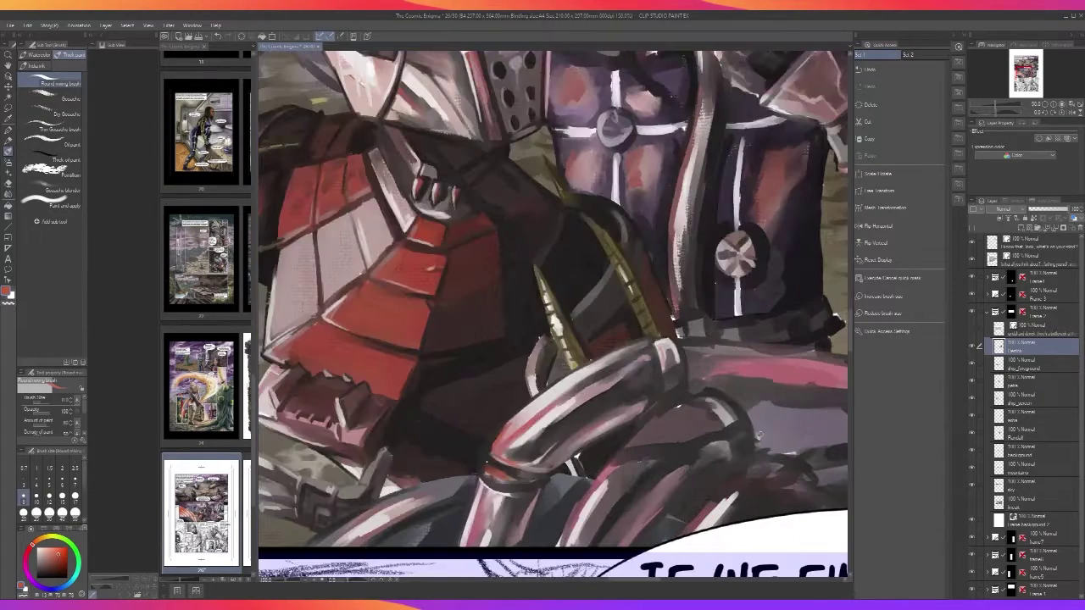
{"action": "key", "text": "ctrl+plus"}
{"action": "key", "text": "ctrl+plus"}
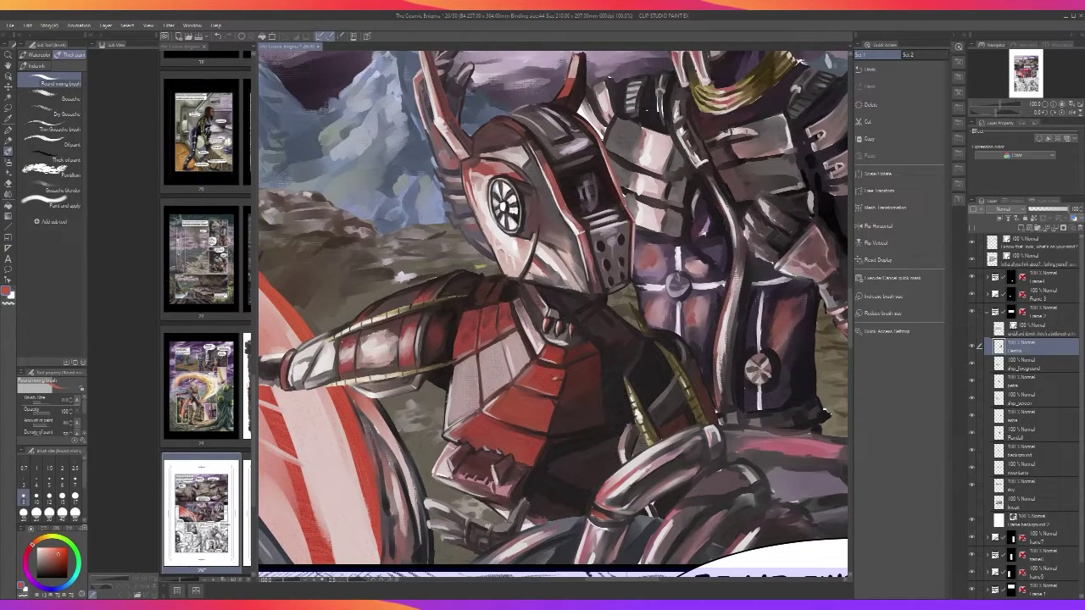
{"action": "key", "text": "ctrl+minus"}
{"action": "key", "text": "ctrl+minus"}
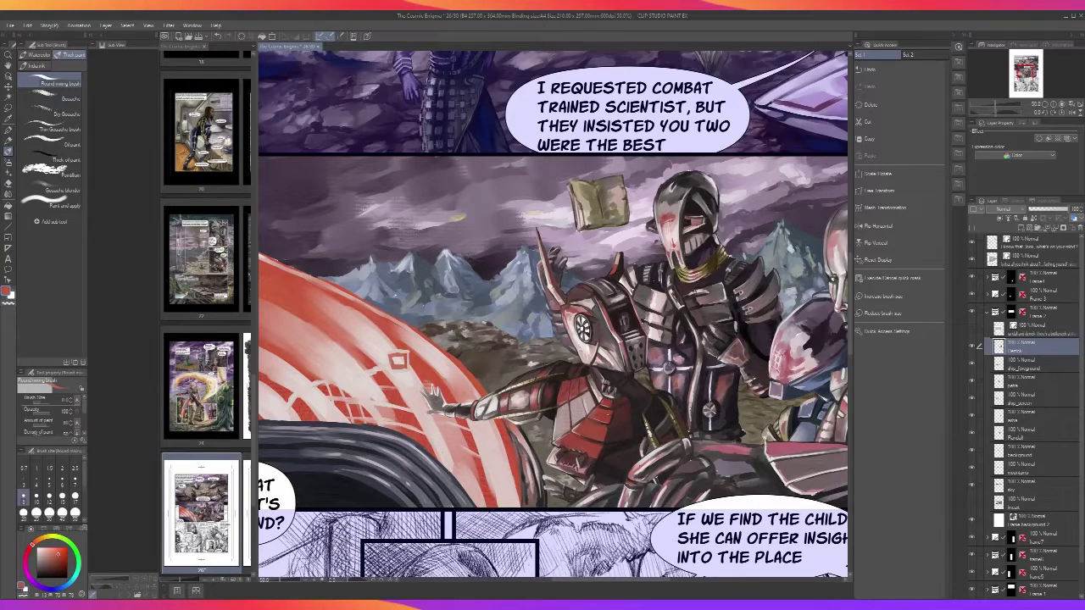
{"action": "left_click_drag", "start_coordinate": [647, 498], "coordinate": [567, 538]}
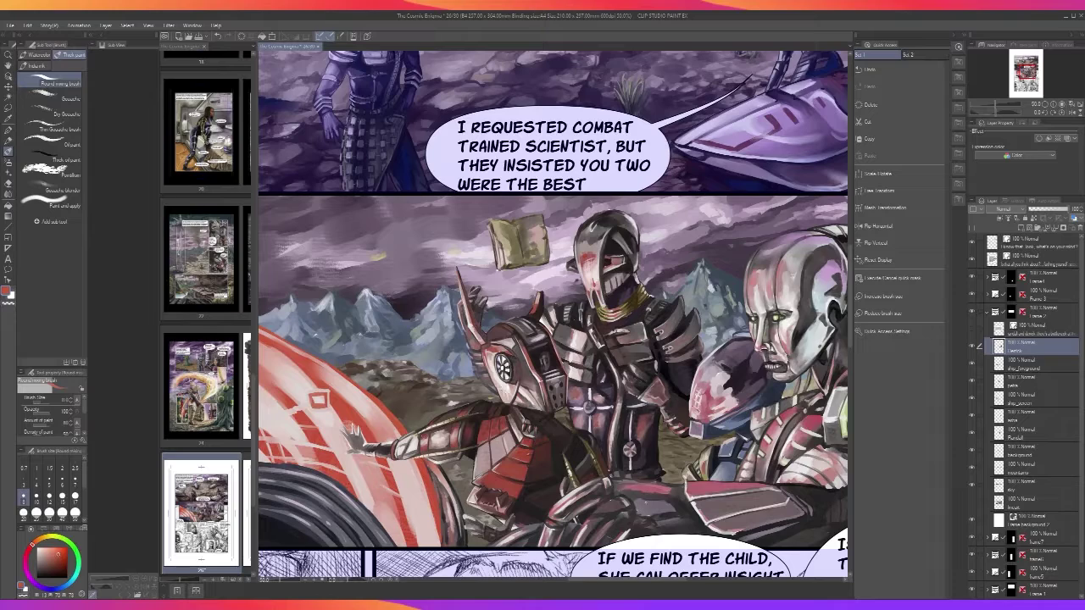
{"action": "scroll", "coordinate": [649, 510], "scroll_direction": "up", "scroll_amount": 1}
{"action": "scroll", "coordinate": [647, 500], "scroll_direction": "down", "scroll_amount": 1}
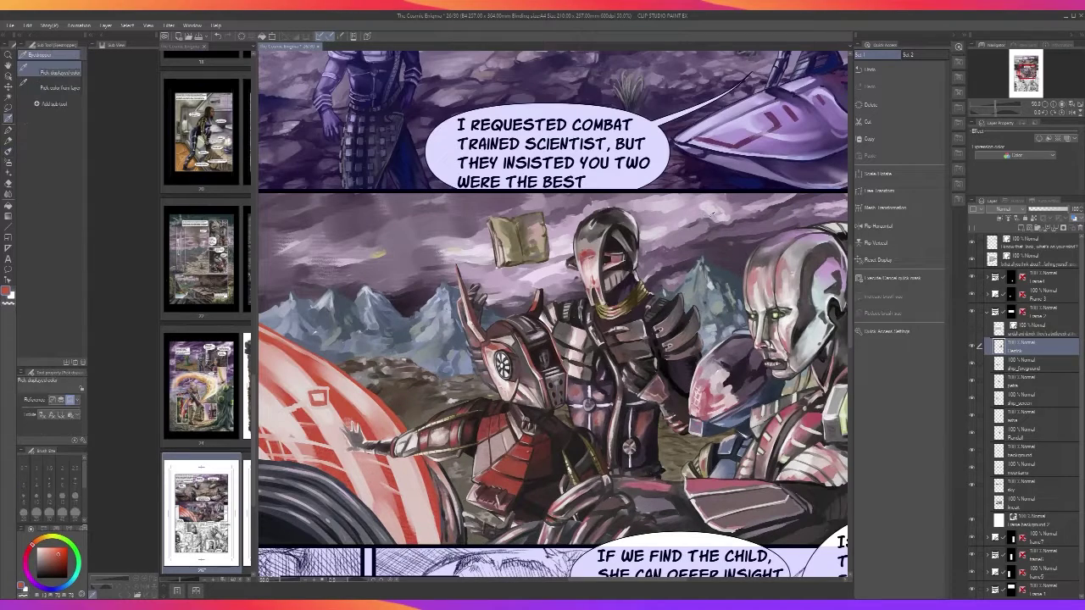
Sample a pale purple from the clouded sky and paint it onto the back of the armoured hand with a larger Round mixing brush
{"action": "left_click", "coordinate": [705, 213], "text": "alt"}
{"action": "key", "text": "b"}
{"action": "scroll", "coordinate": [617, 495], "scroll_direction": "up", "scroll_amount": 3}
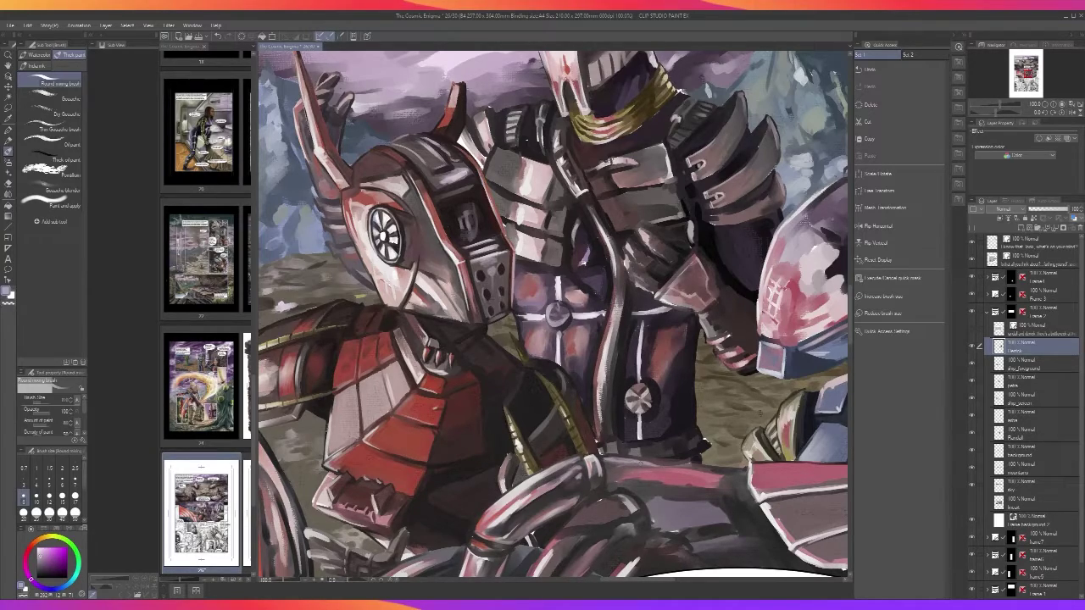
{"action": "scroll", "coordinate": [691, 473], "scroll_direction": "down", "scroll_amount": 1}
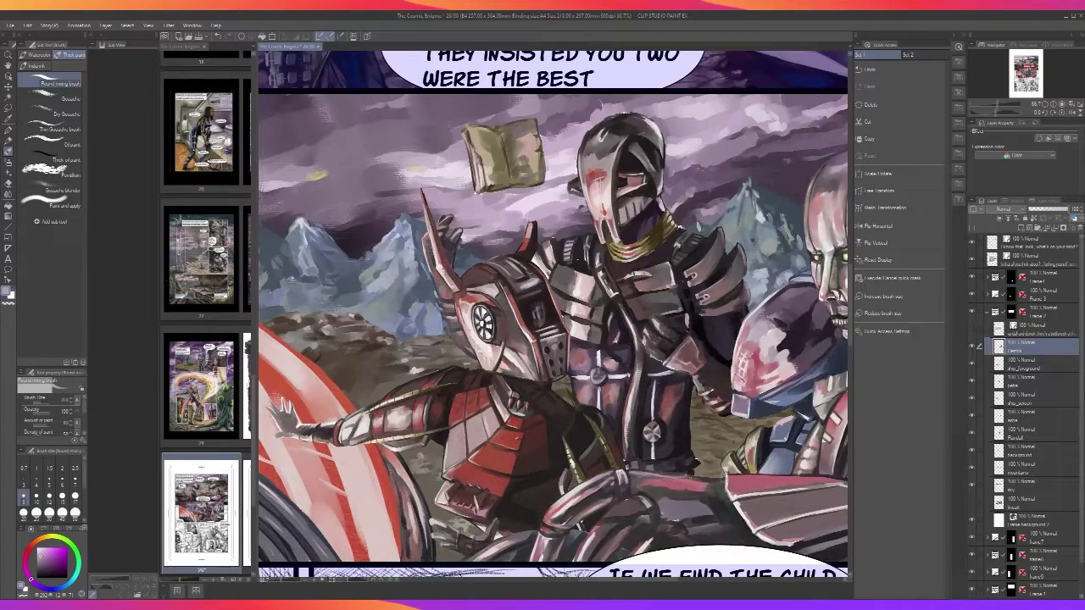
{"action": "key", "text": "bracketright"}
{"action": "key", "text": "bracketright"}
{"action": "key", "text": "bracketright"}
{"action": "key", "text": "bracketright"}
{"action": "key", "text": "bracketright"}
{"action": "key", "text": "bracketright"}
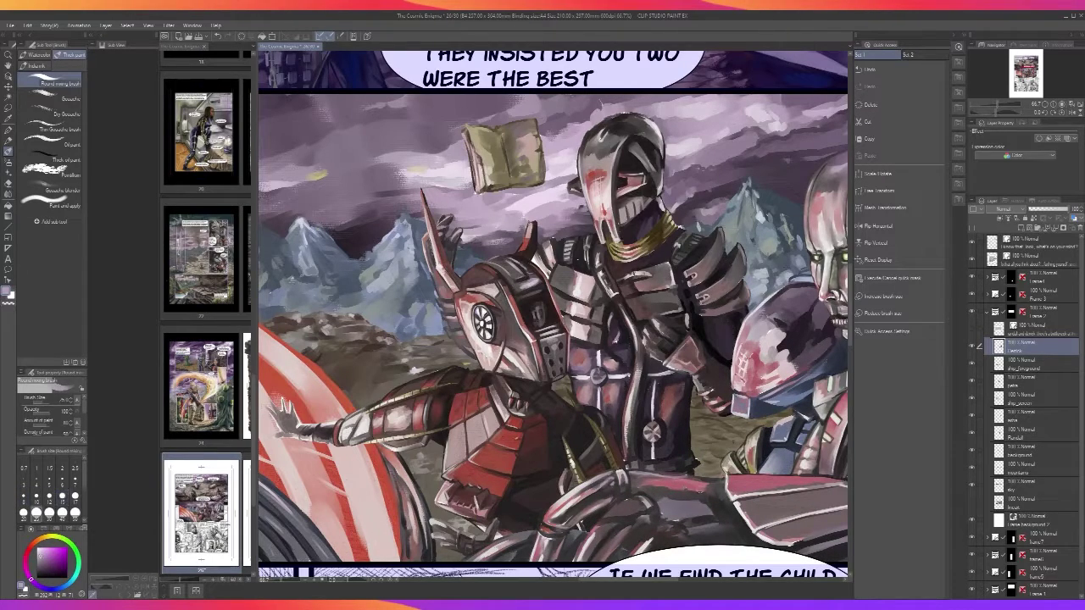
{"action": "left_click_drag", "start_coordinate": [672, 490], "coordinate": [703, 490]}
Try larger brush sizes and check the back of the armoured hand against the whole middle panel
{"action": "key", "text": "bracketright"}
{"action": "key", "text": "bracketright"}
{"action": "key", "text": "bracketright"}
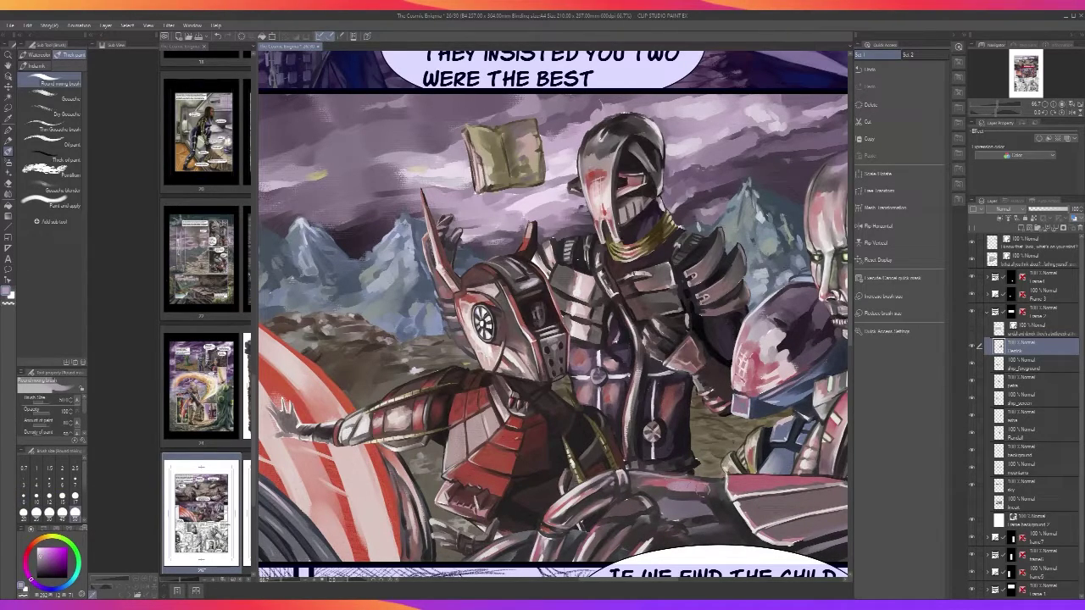
{"action": "key", "text": "bracketleft"}
{"action": "key", "text": "bracketleft"}
{"action": "key", "text": "bracketleft"}
{"action": "left_click_drag", "start_coordinate": [665, 492], "coordinate": [787, 393]}
{"action": "scroll", "coordinate": [787, 393], "scroll_direction": "down", "scroll_amount": 1}
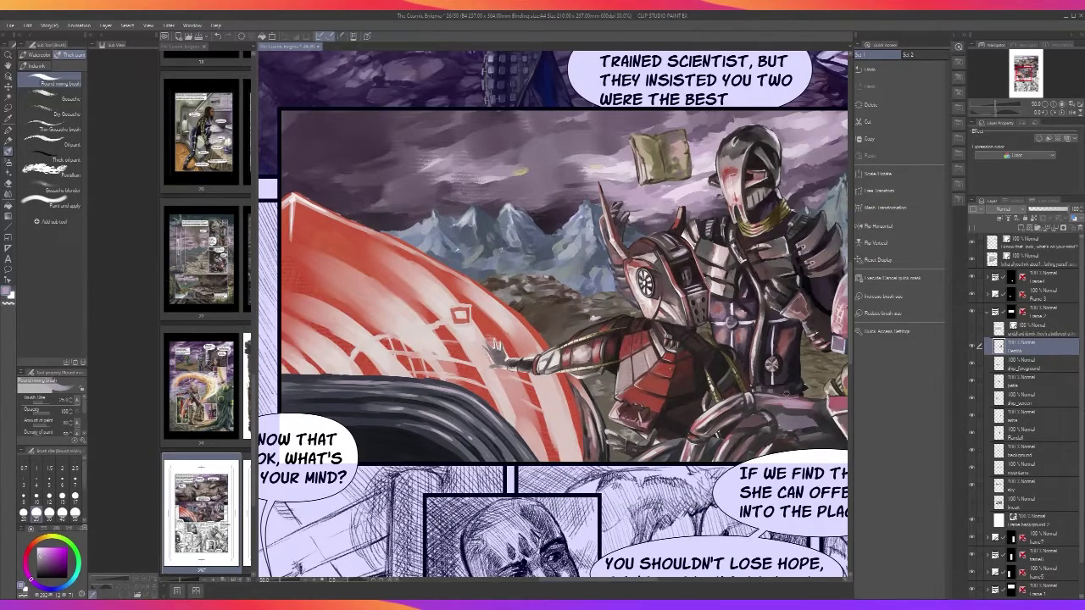
{"action": "left_click_drag", "start_coordinate": [751, 444], "coordinate": [617, 473]}
{"action": "scroll", "coordinate": [609, 477], "scroll_direction": "up", "scroll_amount": 1}
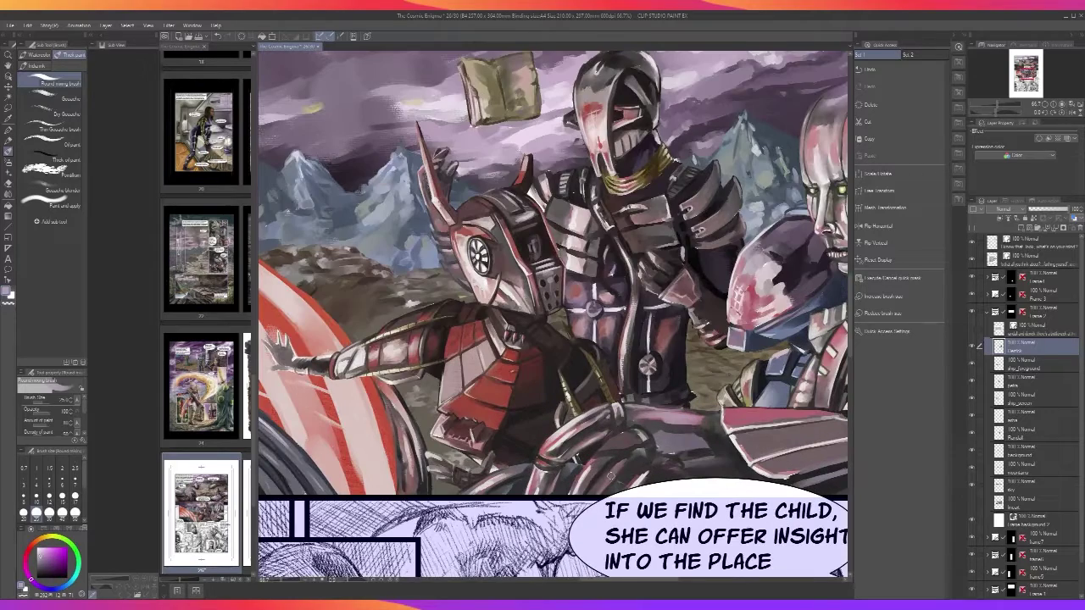
Sample a dark tone beside the knuckles, deepen the shading on the back of the hand, and check it within the page
{"action": "left_click", "coordinate": [628, 416], "text": "alt"}
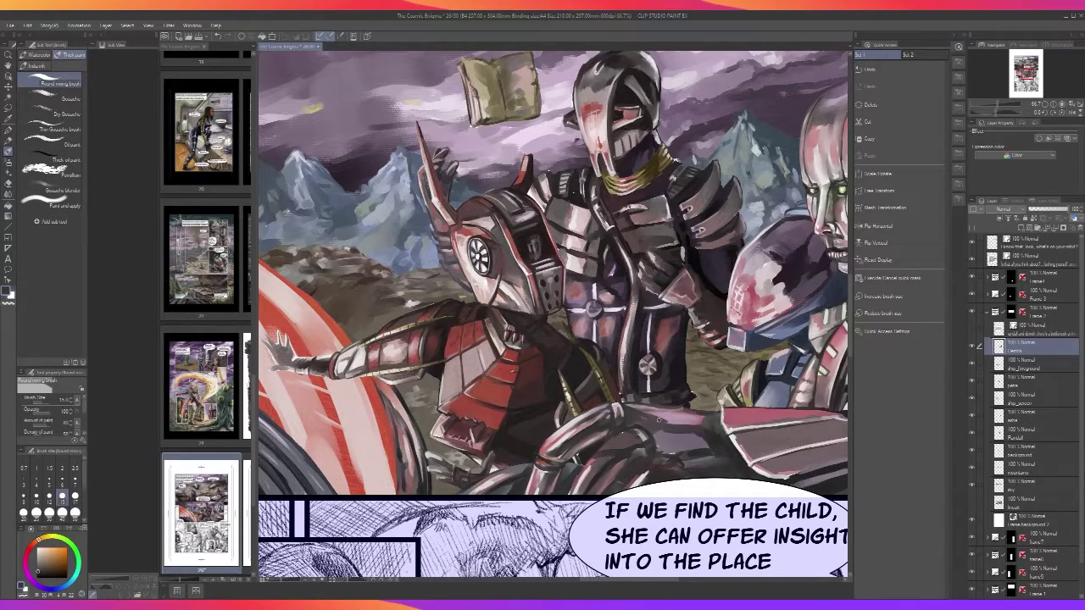
{"action": "scroll", "coordinate": [657, 419], "scroll_direction": "down", "scroll_amount": 2}
{"action": "scroll", "coordinate": [657, 418], "scroll_direction": "up", "scroll_amount": 2}
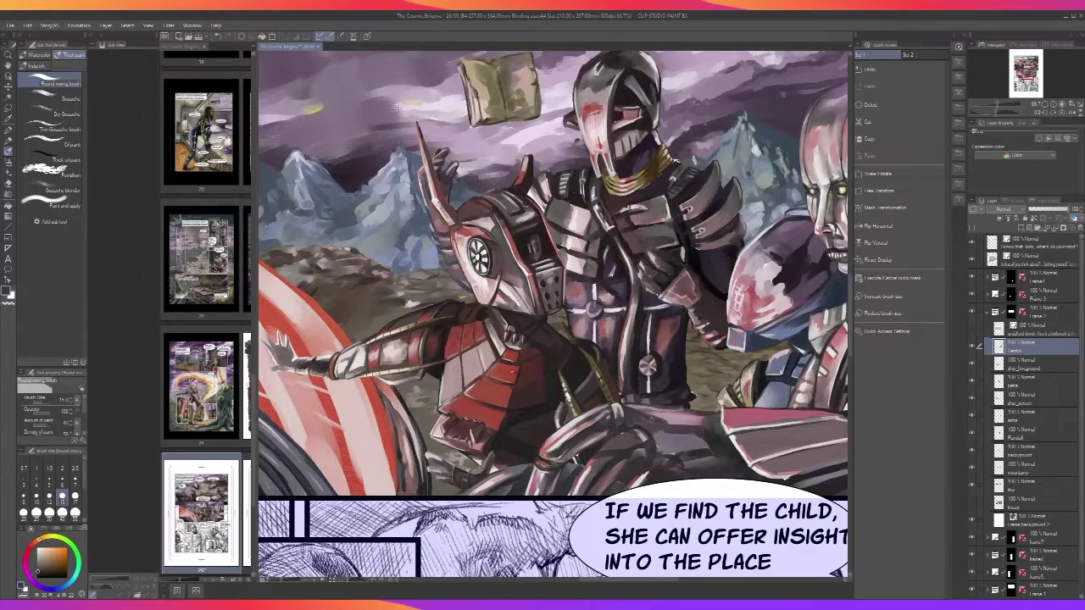
{"action": "scroll", "coordinate": [678, 424], "scroll_direction": "down", "scroll_amount": 2}
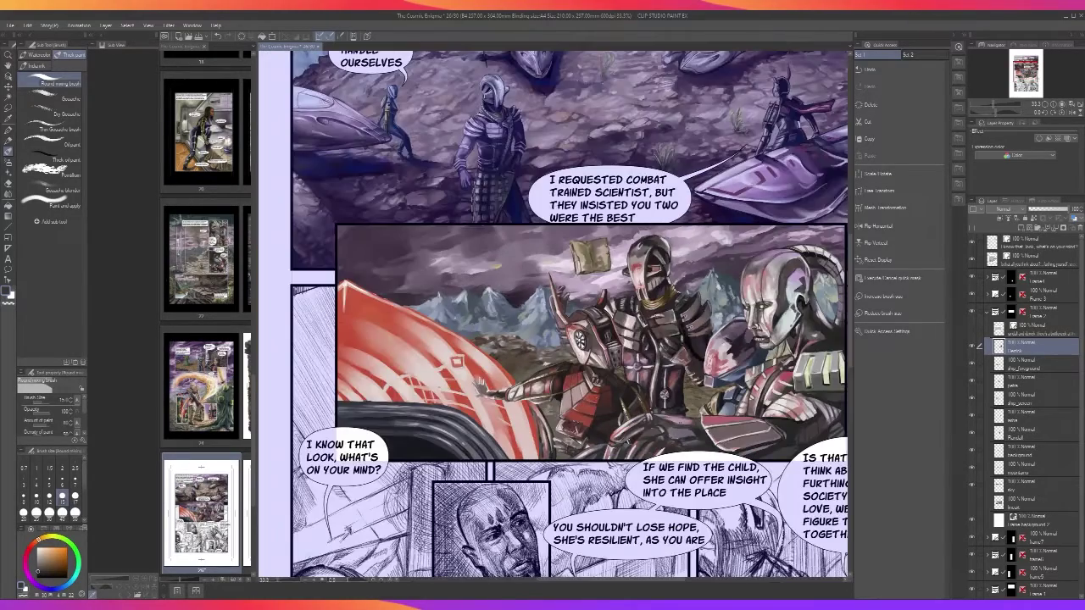
{"action": "scroll", "coordinate": [678, 422], "scroll_direction": "up", "scroll_amount": 2}
{"action": "scroll", "coordinate": [678, 423], "scroll_direction": "down", "scroll_amount": 1}
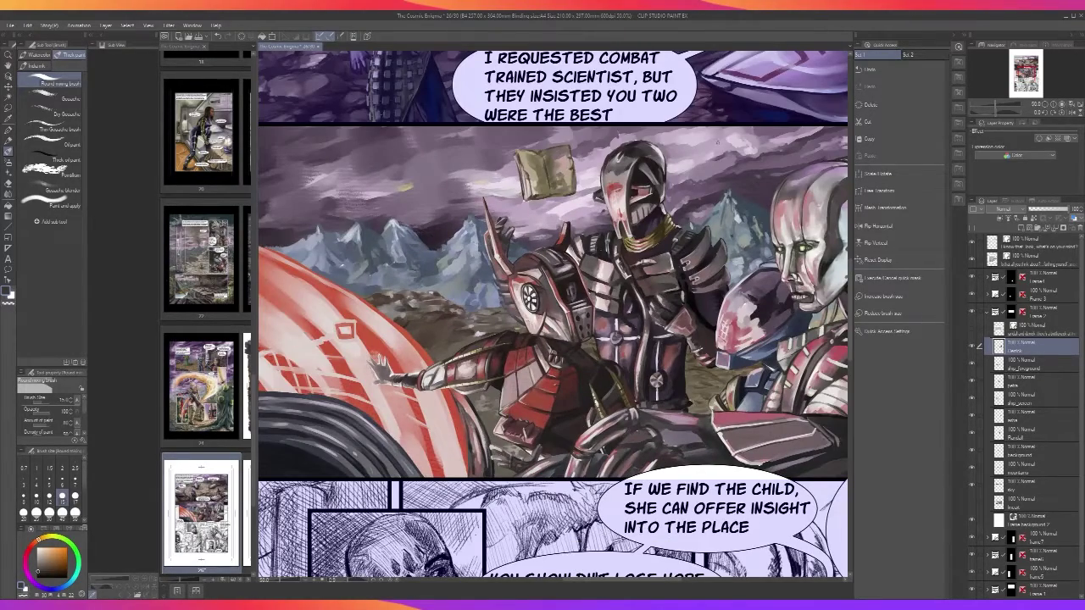
Sample a muted red from the back of the hand and refine its upper edge with the Round mixing brush
{"action": "key", "text": "i"}
{"action": "left_click", "coordinate": [660, 412]}
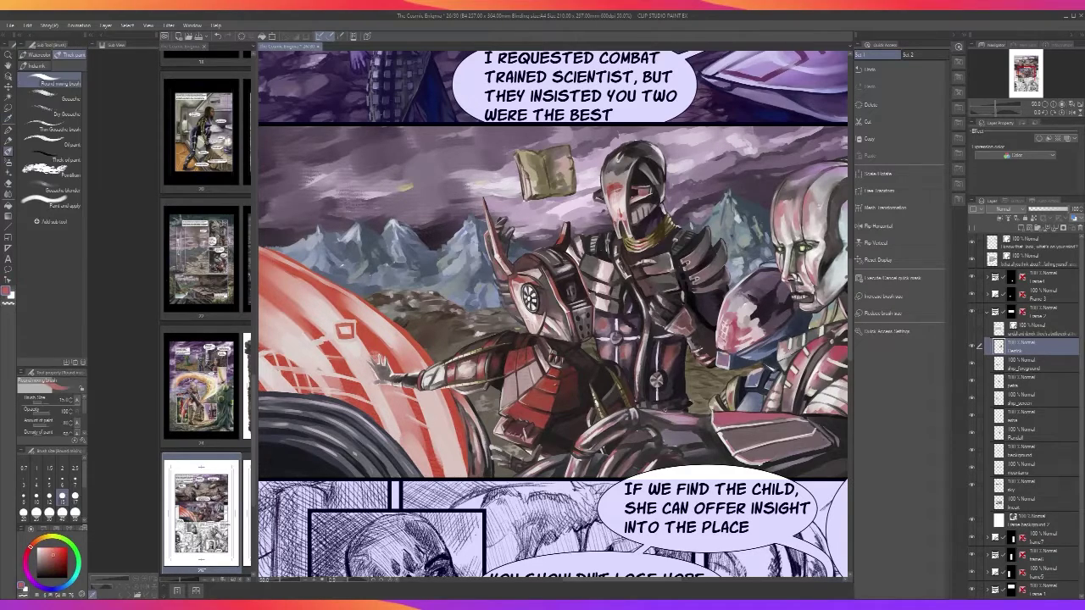
{"action": "key", "text": "b"}
{"action": "scroll", "coordinate": [676, 417], "scroll_direction": "up", "scroll_amount": 1}
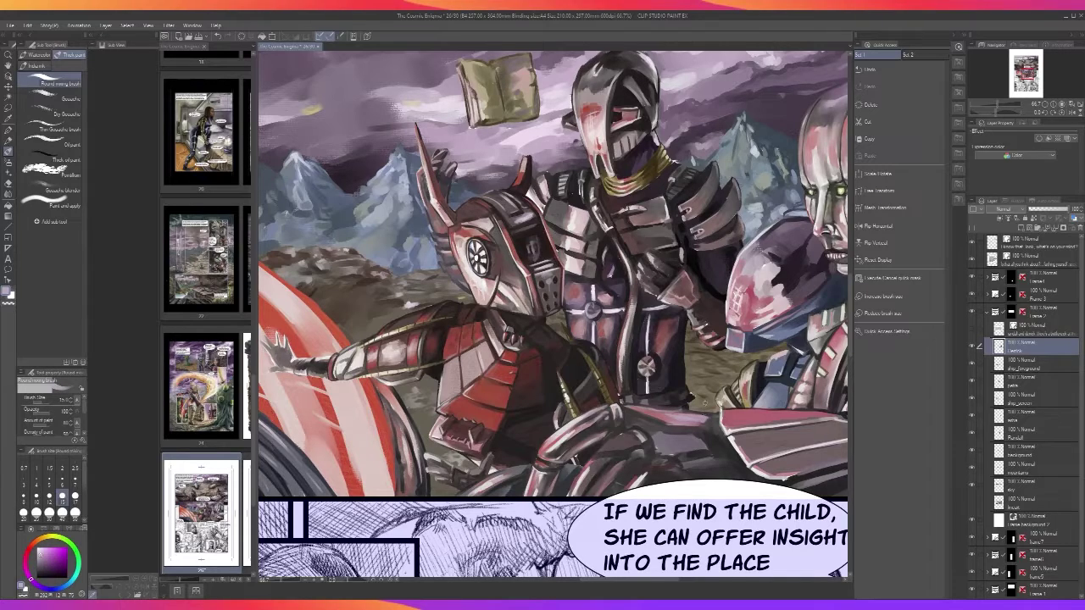
{"action": "scroll", "coordinate": [705, 400], "scroll_direction": "down", "scroll_amount": 1}
{"action": "scroll", "coordinate": [697, 168], "scroll_direction": "up", "scroll_amount": 1}
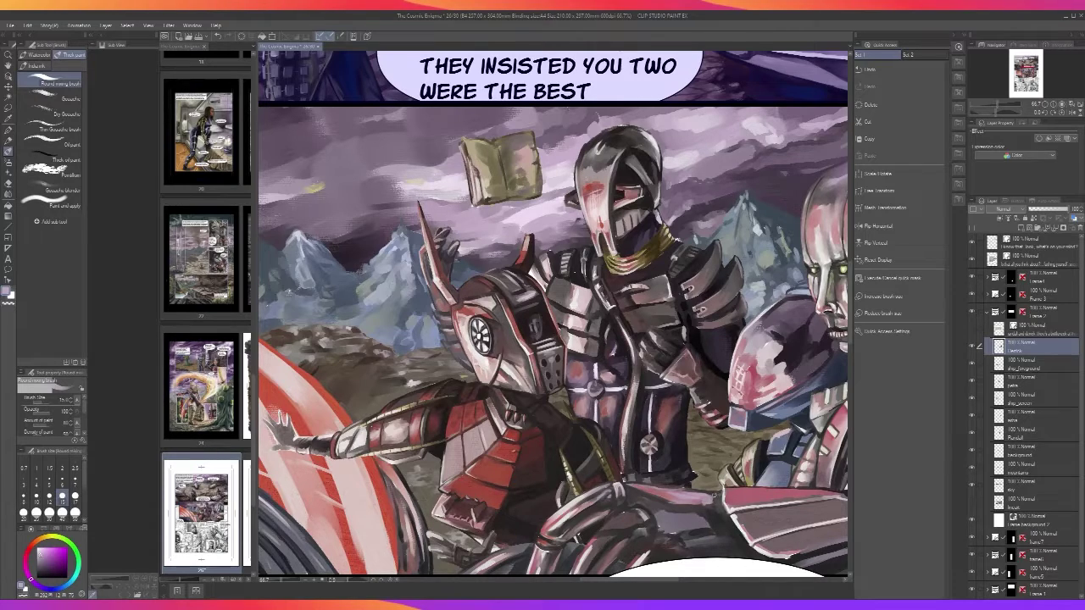
Review the painted middle panel against the whole page and inspect the foreground figures up close
{"action": "left_click_drag", "start_coordinate": [673, 384], "coordinate": [646, 206]}
{"action": "scroll", "coordinate": [646, 207], "scroll_direction": "down", "scroll_amount": 1}
{"action": "scroll", "coordinate": [647, 205], "scroll_direction": "down", "scroll_amount": 1}
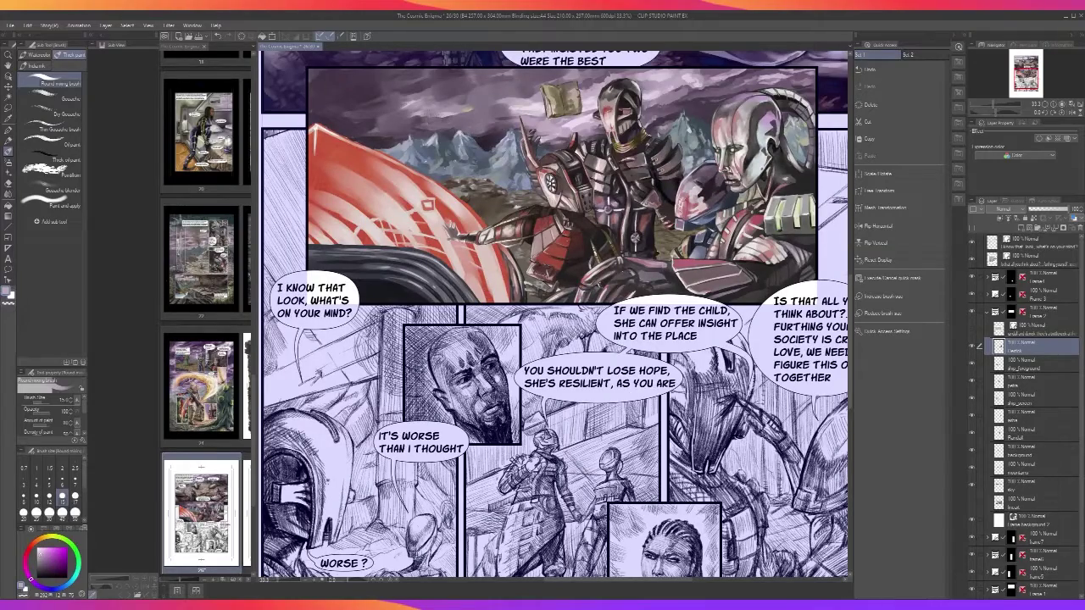
{"action": "scroll", "coordinate": [644, 425], "scroll_direction": "up", "scroll_amount": 2}
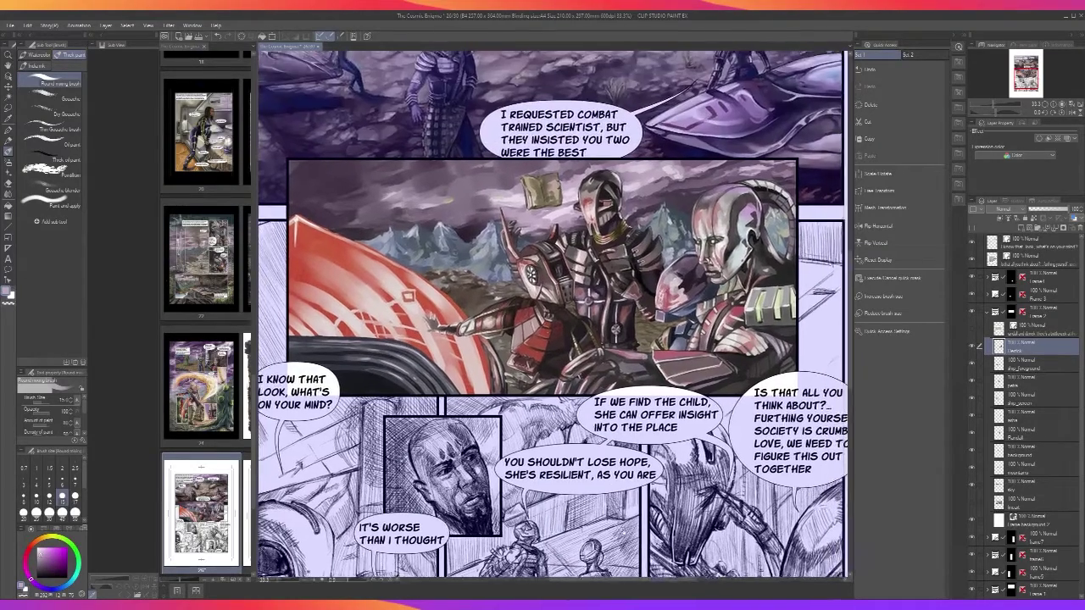
{"action": "scroll", "coordinate": [644, 425], "scroll_direction": "down", "scroll_amount": 1}
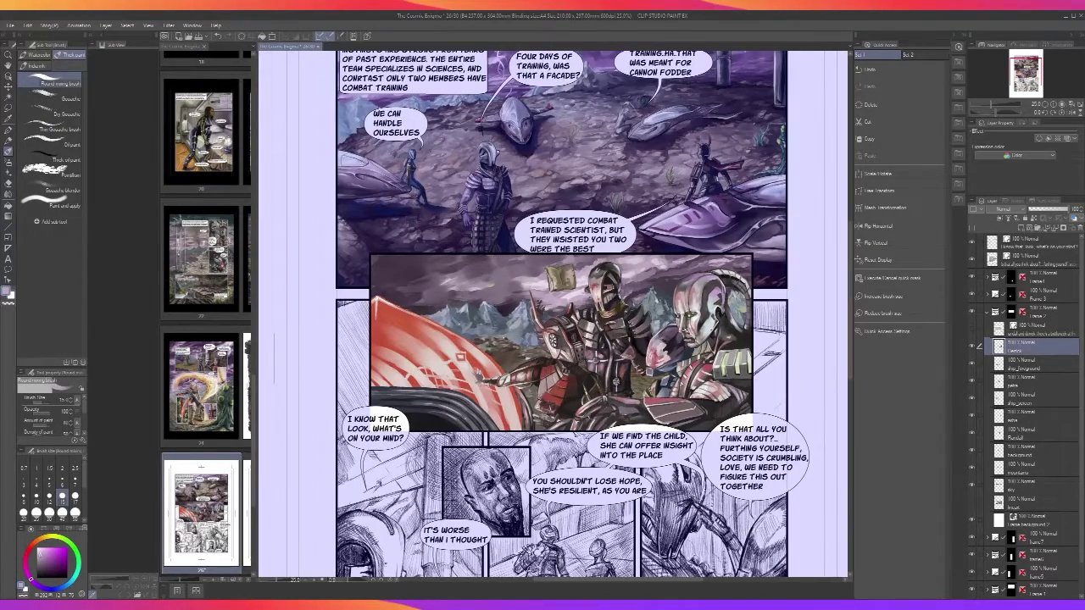
{"action": "scroll", "coordinate": [617, 530], "scroll_direction": "down", "scroll_amount": 2}
{"action": "scroll", "coordinate": [617, 531], "scroll_direction": "up", "scroll_amount": 2}
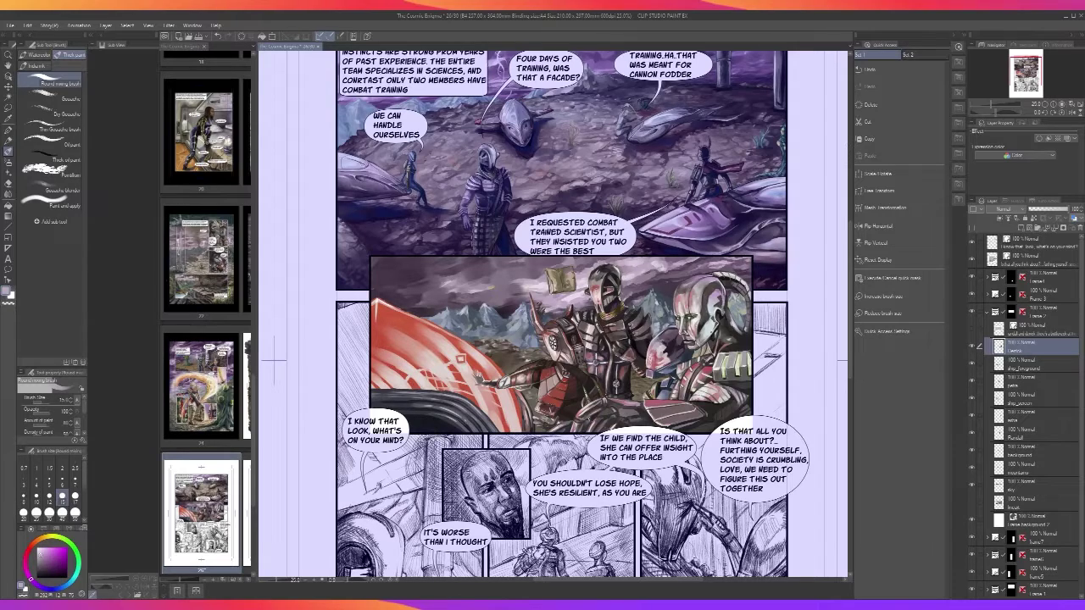
{"action": "scroll", "coordinate": [647, 339], "scroll_direction": "down", "scroll_amount": 2}
{"action": "scroll", "coordinate": [677, 344], "scroll_direction": "up", "scroll_amount": 4}
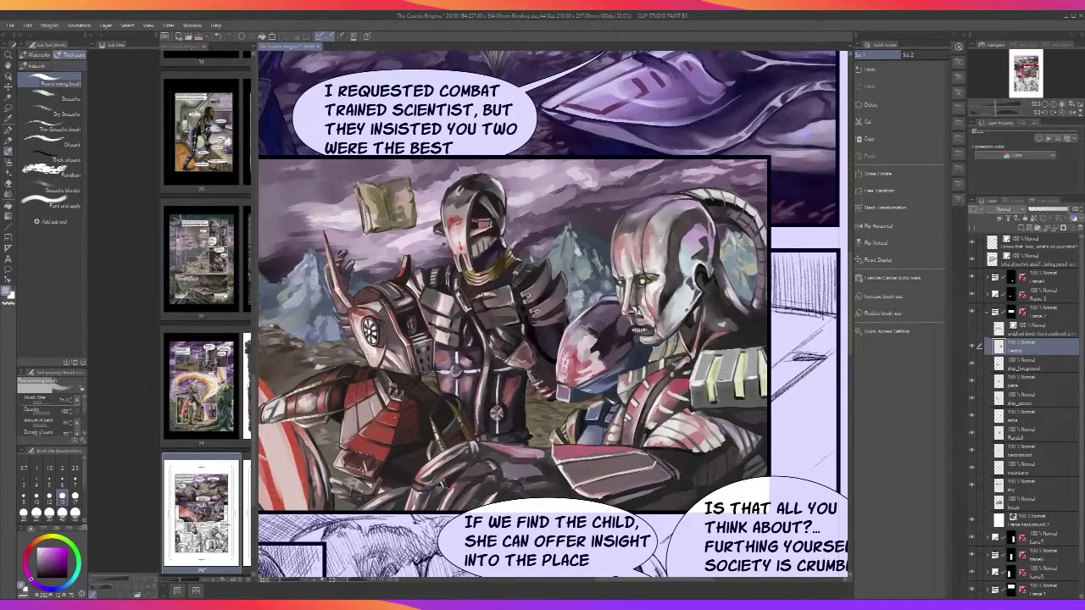
{"action": "scroll", "coordinate": [551, 314], "scroll_direction": "up", "scroll_amount": 2}
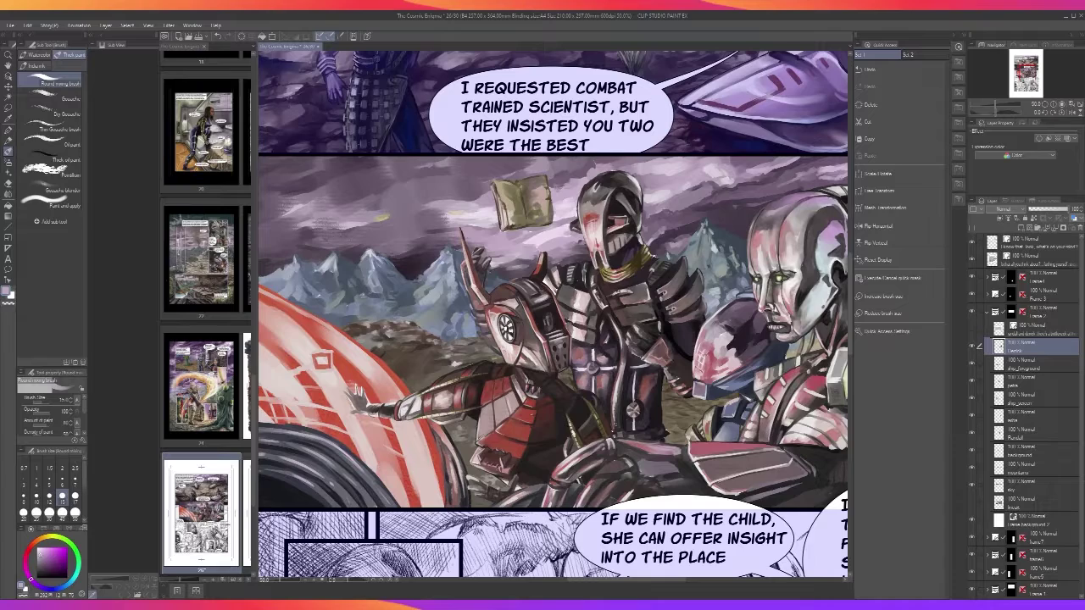
{"action": "scroll", "coordinate": [778, 392], "scroll_direction": "up", "scroll_amount": 1}
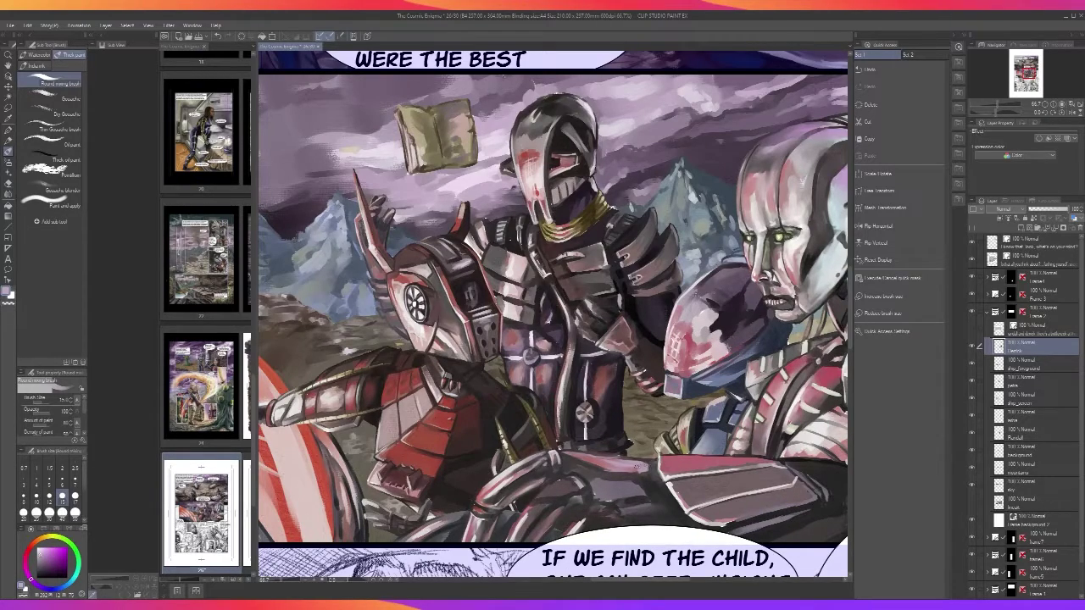
Sample a pale lavender near the wrist and add thin highlights along the hand's upper edge with a smaller brush
{"action": "left_click", "coordinate": [641, 467], "text": "alt"}
{"action": "left_click", "coordinate": [641, 428], "text": "alt"}
{"action": "key", "text": "bracketleft"}
{"action": "key", "text": "bracketleft"}
{"action": "key", "text": "bracketleft"}
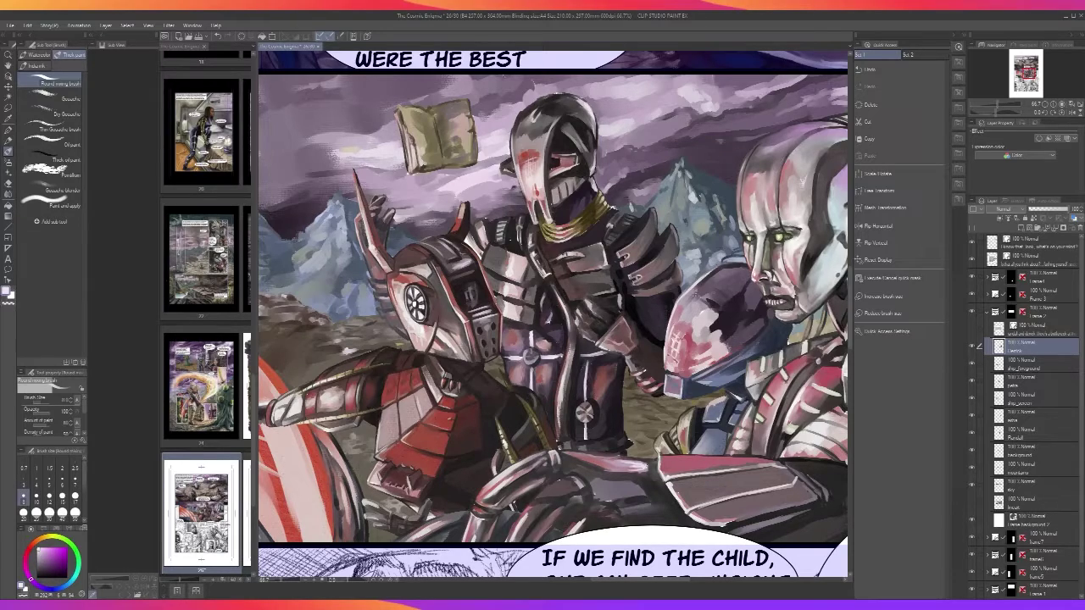
{"action": "scroll", "coordinate": [652, 458], "scroll_direction": "down", "scroll_amount": 3}
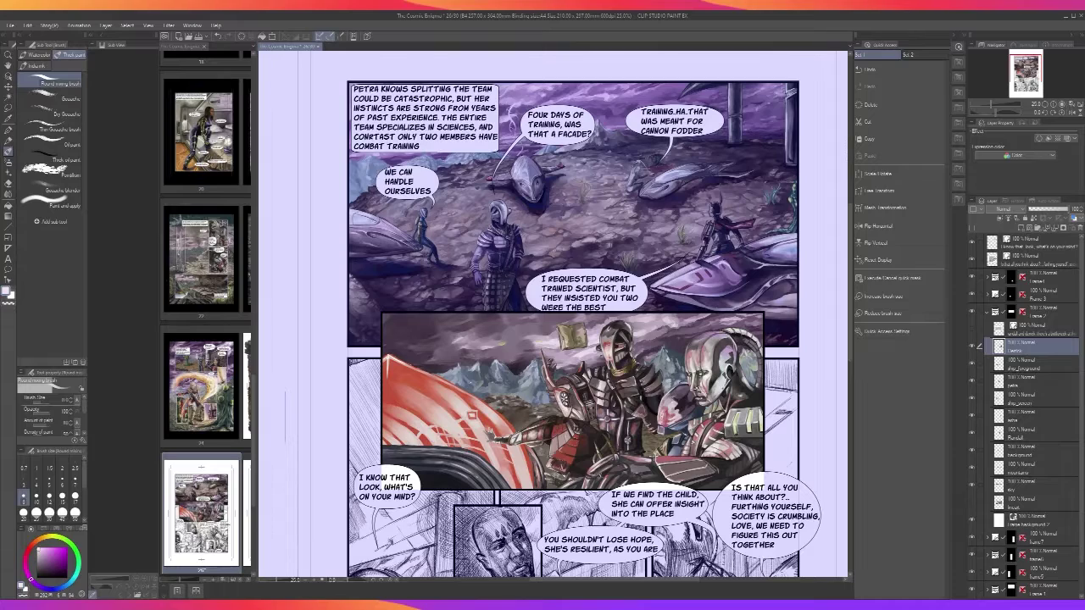
{"action": "scroll", "coordinate": [653, 453], "scroll_direction": "up", "scroll_amount": 4}
{"action": "left_click_drag", "start_coordinate": [617, 442], "coordinate": [603, 445]}
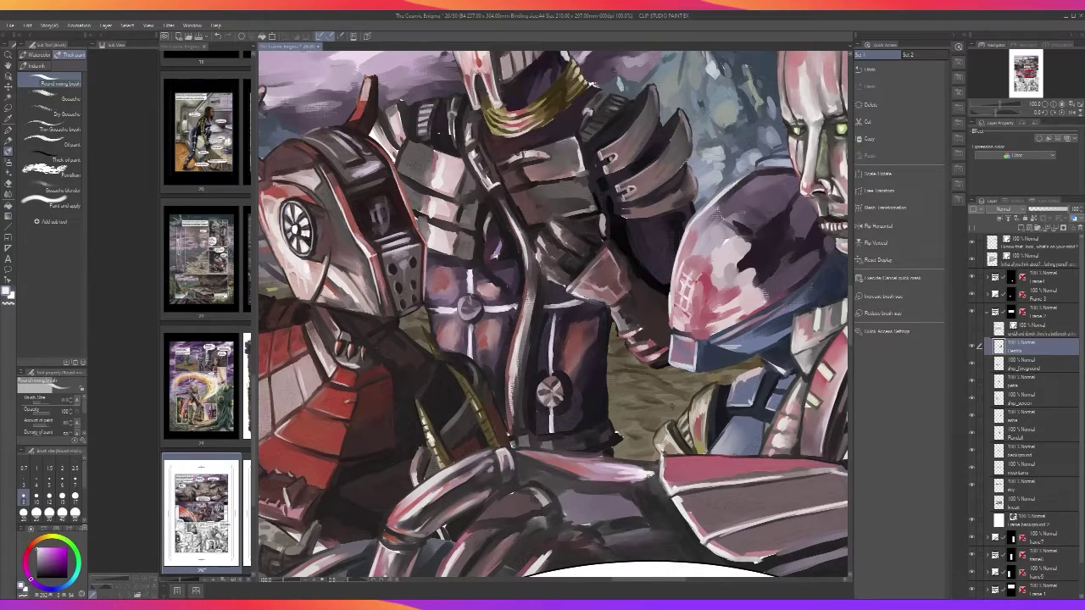
Compare the hand's highlights with the whole panel and add a light stroke near the wrist beside the forearm plate
{"action": "key", "text": "ctrl+minus"}
{"action": "key", "text": "ctrl+minus"}
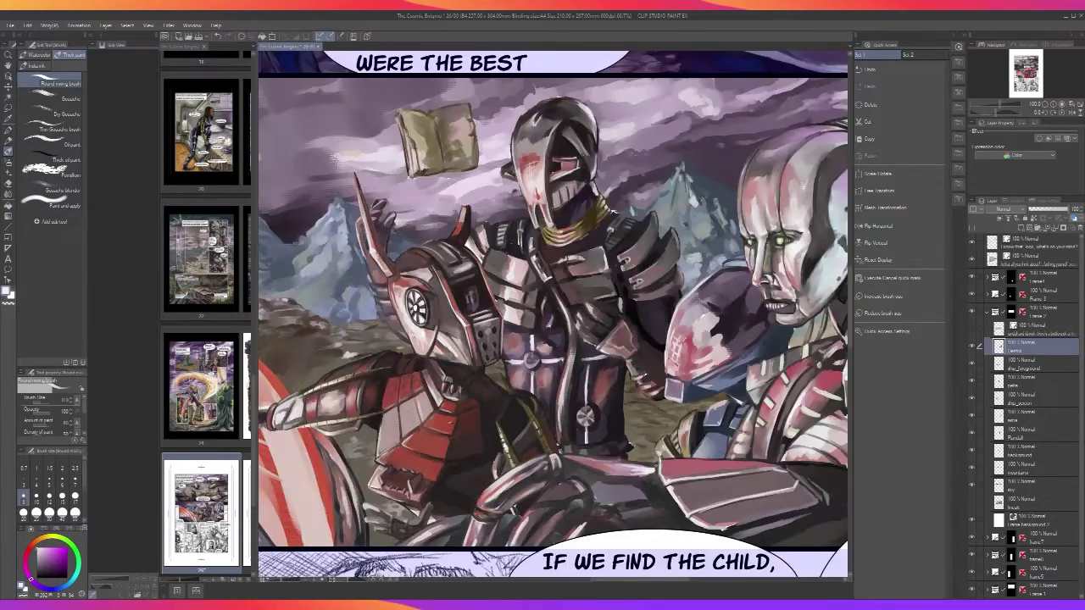
{"action": "key", "text": "ctrl+plus"}
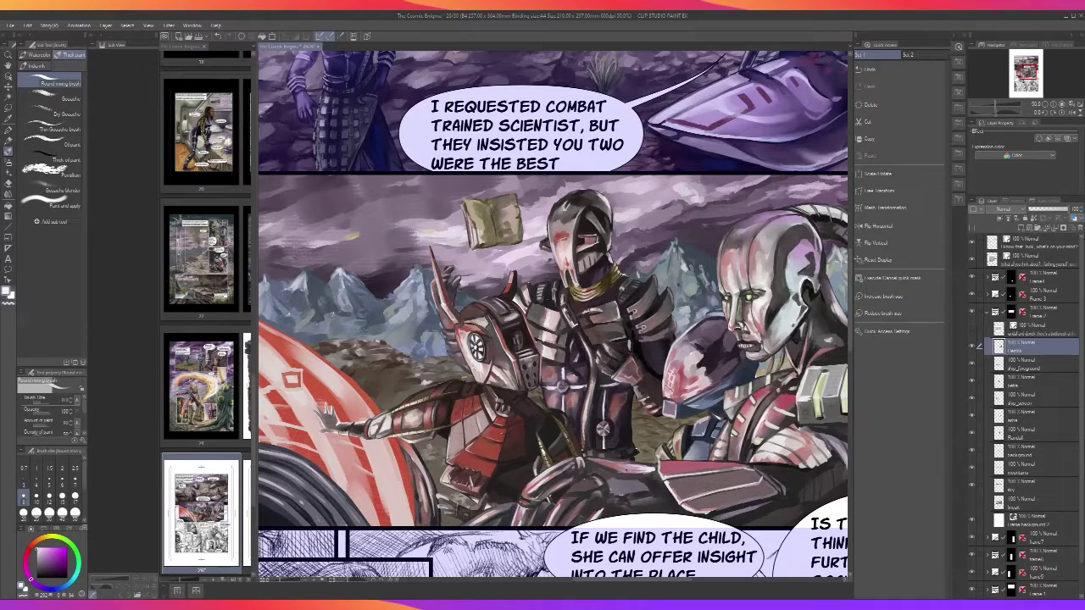
{"action": "scroll", "coordinate": [626, 469], "scroll_direction": "down", "scroll_amount": 1}
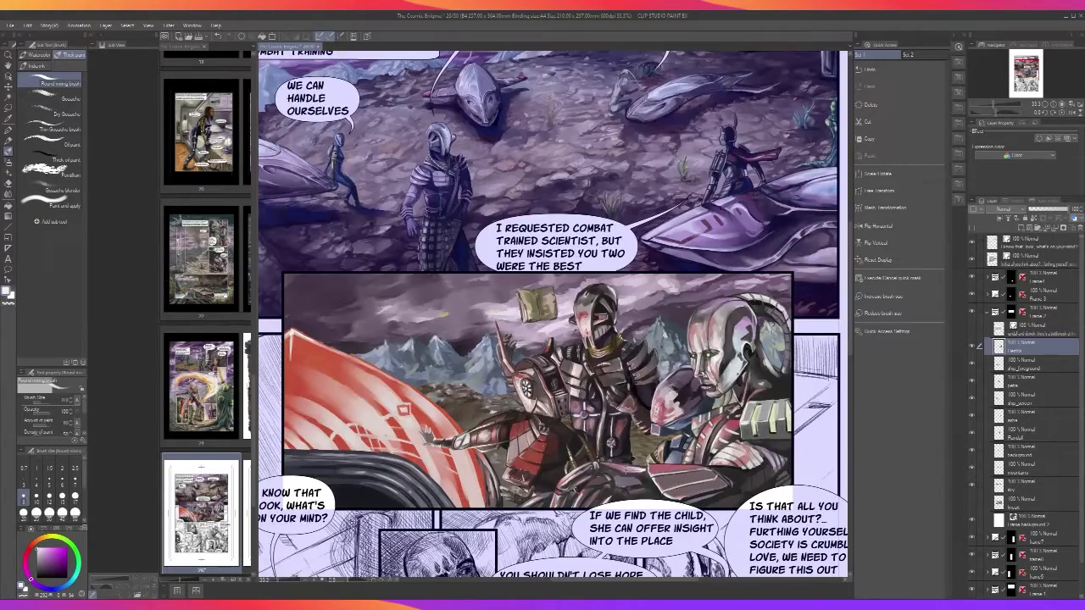
{"action": "scroll", "coordinate": [624, 472], "scroll_direction": "up", "scroll_amount": 3}
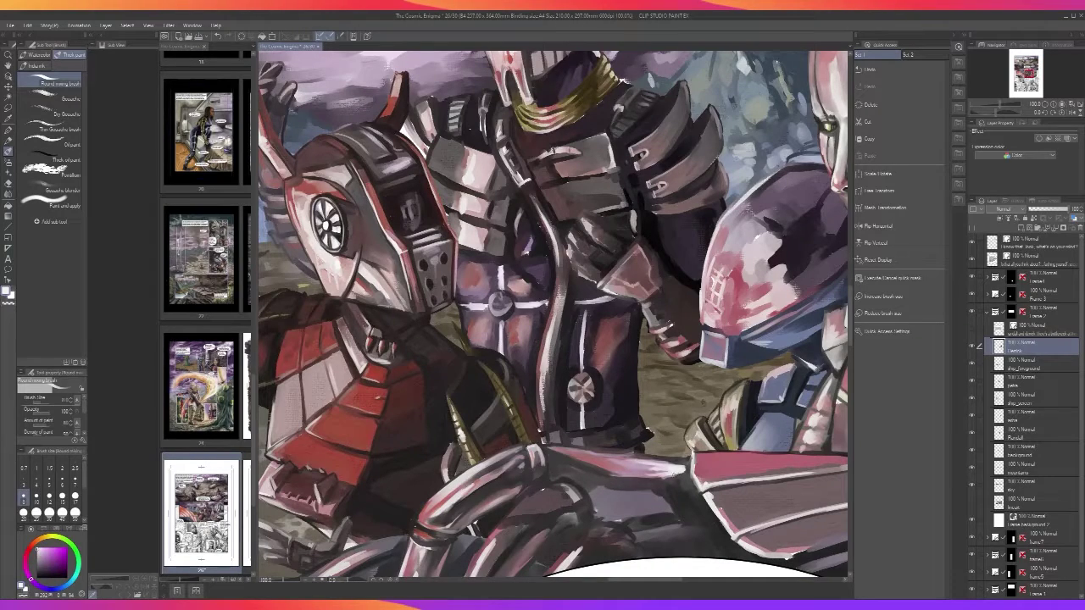
{"action": "mouse_move", "coordinate": [652, 477]}
{"action": "left_mouse_down"}
{"action": "mouse_move", "coordinate": [619, 472]}
{"action": "mouse_move", "coordinate": [667, 471]}
{"action": "mouse_move", "coordinate": [682, 459]}
{"action": "left_mouse_up"}
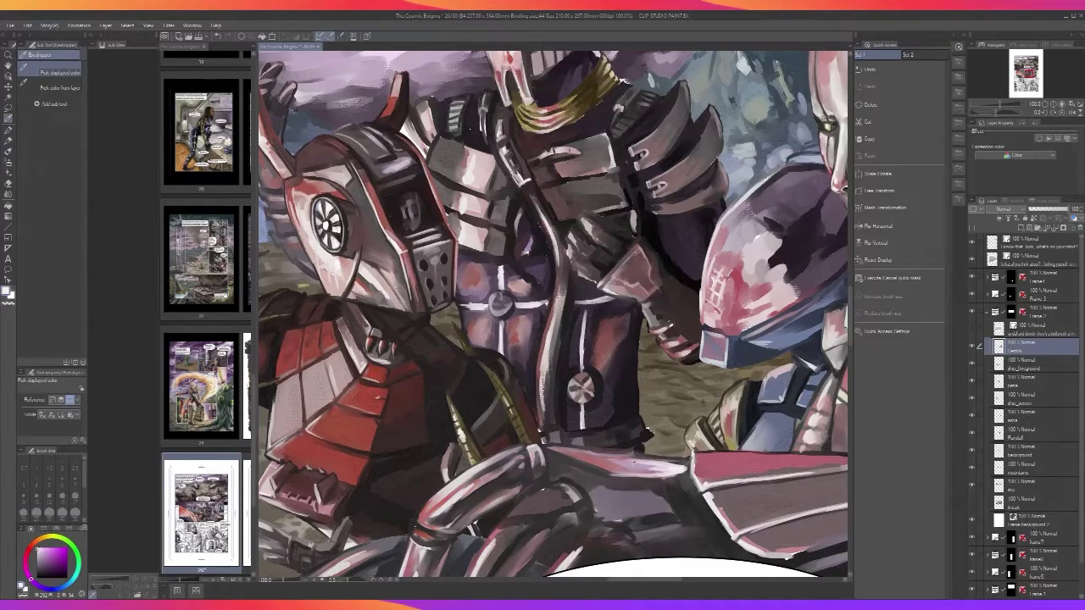
Enlarge the brush, paint muted lavender over the wrist beside the forearm plate, and check it within the page
{"action": "key", "text": "bracketright"}
{"action": "key", "text": "bracketright"}
{"action": "key", "text": "bracketright"}
{"action": "mouse_move", "coordinate": [652, 459]}
{"action": "left_mouse_down"}
{"action": "mouse_move", "coordinate": [693, 465]}
{"action": "mouse_move", "coordinate": [666, 476]}
{"action": "left_mouse_up"}
{"action": "scroll", "coordinate": [690, 458], "scroll_direction": "down", "scroll_amount": 3}
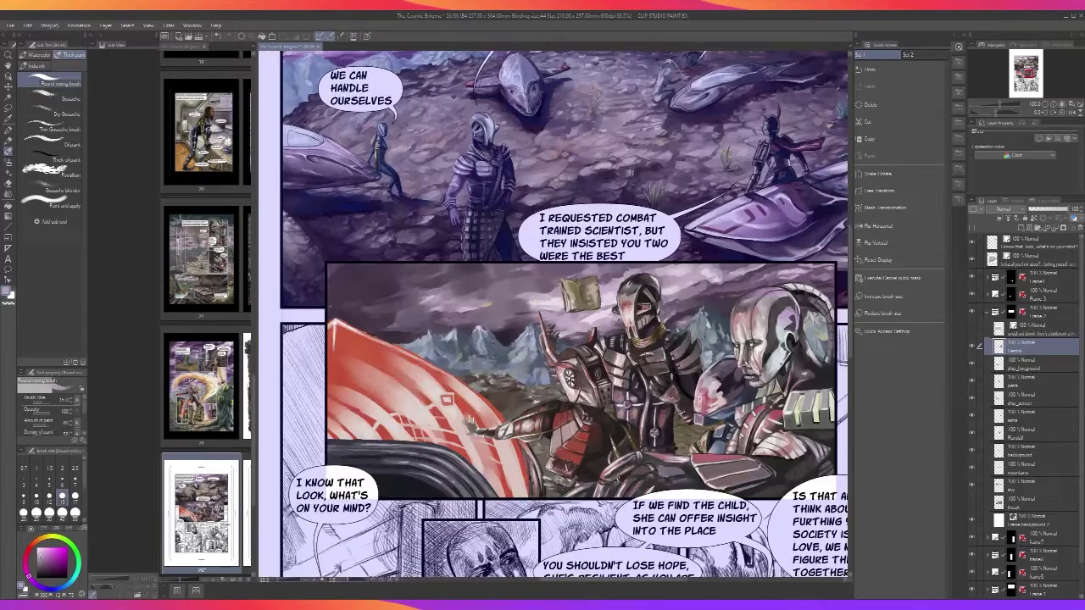
Sample a dark tone from the armoured hand and draw a thin line across its back with a smaller brush
{"action": "scroll", "coordinate": [688, 459], "scroll_direction": "up", "scroll_amount": 3}
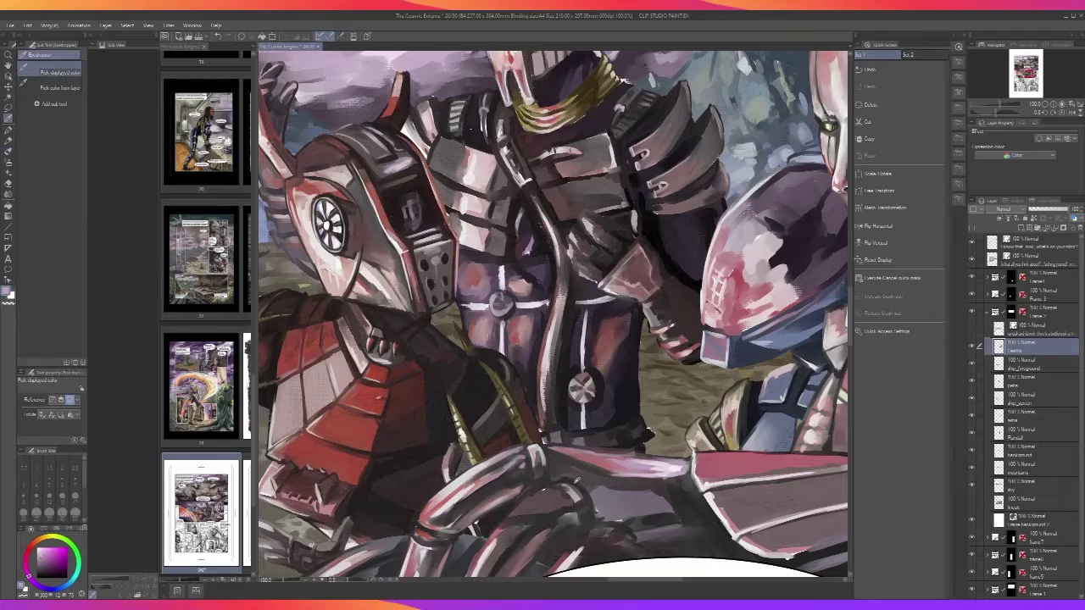
{"action": "left_click", "coordinate": [576, 482], "text": "alt"}
{"action": "key", "text": "bracketleft"}
{"action": "key", "text": "bracketleft"}
{"action": "key", "text": "bracketleft"}
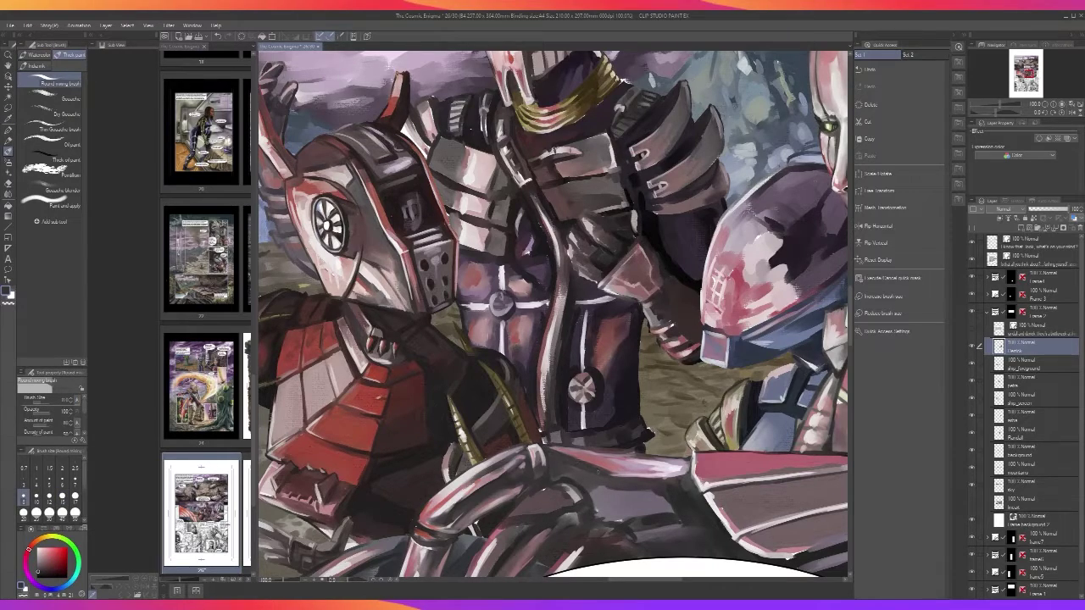
{"action": "mouse_move", "coordinate": [592, 494]}
{"action": "left_mouse_down"}
{"action": "mouse_move", "coordinate": [571, 480]}
{"action": "mouse_move", "coordinate": [620, 496]}
{"action": "left_mouse_up"}
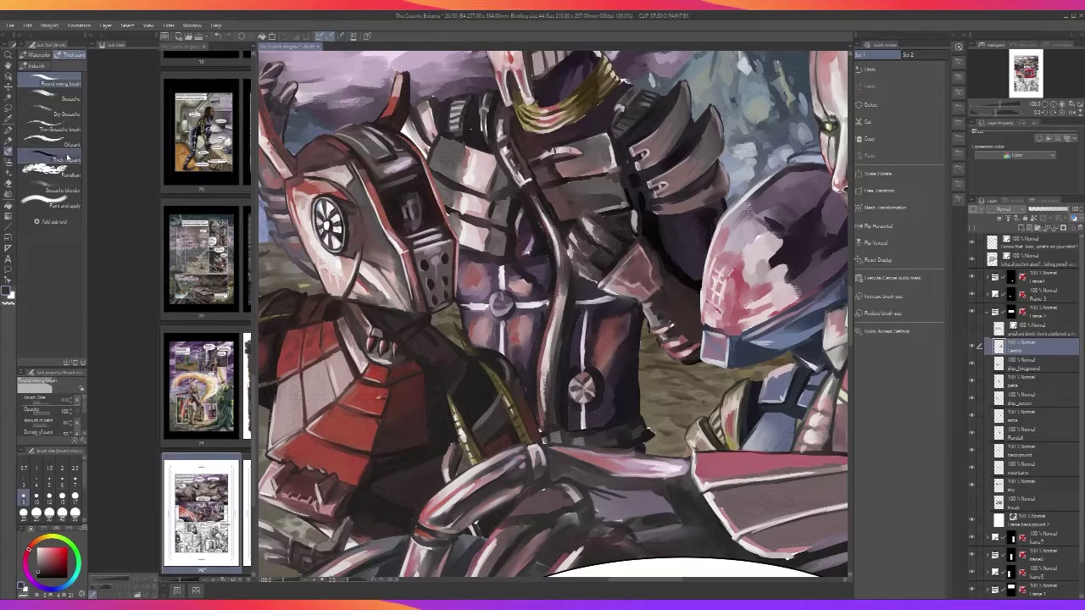
Paint dark strokes over the back of the hand with the Thick oil paint brush at size 30, and undo the last stroke
{"action": "left_click", "coordinate": [51, 157]}
{"action": "mouse_move", "coordinate": [592, 495]}
{"action": "left_mouse_down"}
{"action": "mouse_move", "coordinate": [626, 501]}
{"action": "mouse_move", "coordinate": [622, 516]}
{"action": "mouse_move", "coordinate": [589, 495]}
{"action": "mouse_move", "coordinate": [661, 508]}
{"action": "mouse_move", "coordinate": [585, 505]}
{"action": "mouse_move", "coordinate": [655, 519]}
{"action": "left_mouse_up"}
{"action": "left_click", "coordinate": [49, 514]}
{"action": "scroll", "coordinate": [655, 520], "scroll_direction": "down", "scroll_amount": 3}
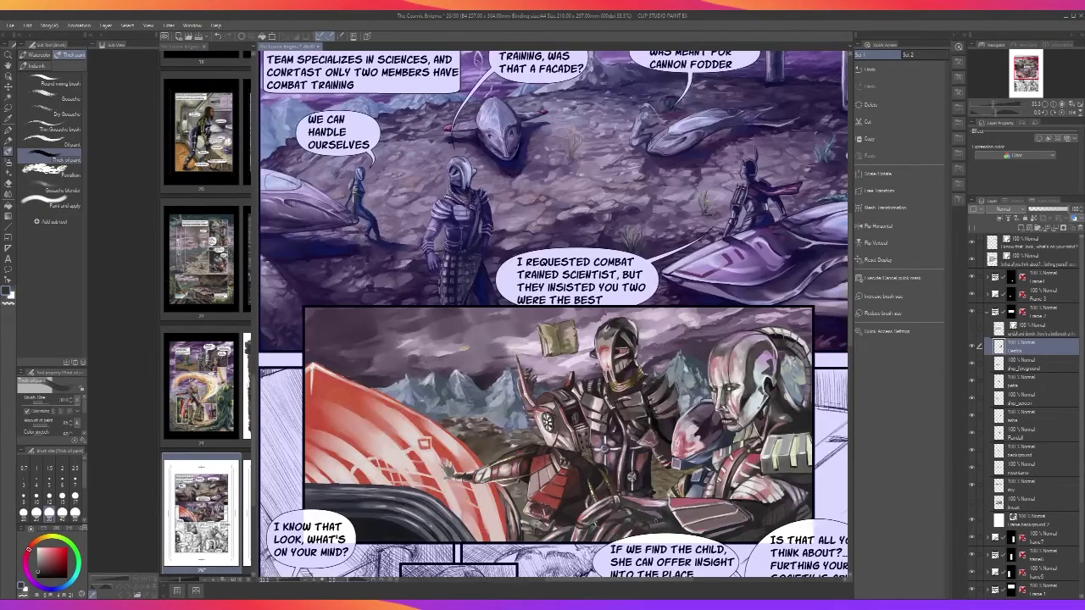
{"action": "scroll", "coordinate": [654, 519], "scroll_direction": "up", "scroll_amount": 3}
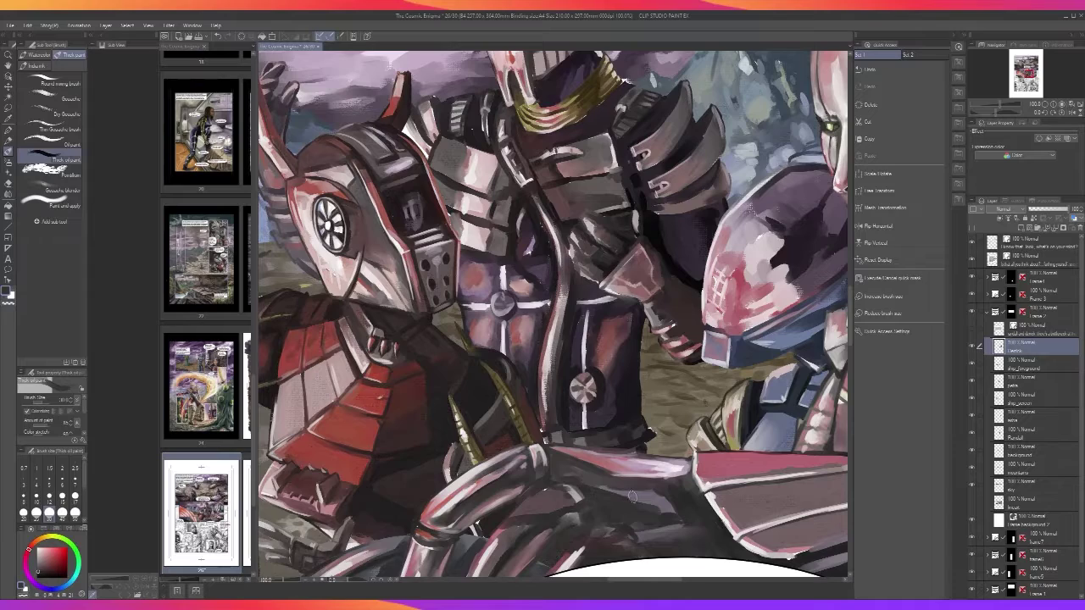
{"action": "key", "text": "ctrl+z"}
Sample a muted red from the fingers and paint a stroke at size 17 below the hand's upper highlight
{"action": "left_click", "coordinate": [637, 497], "text": "alt"}
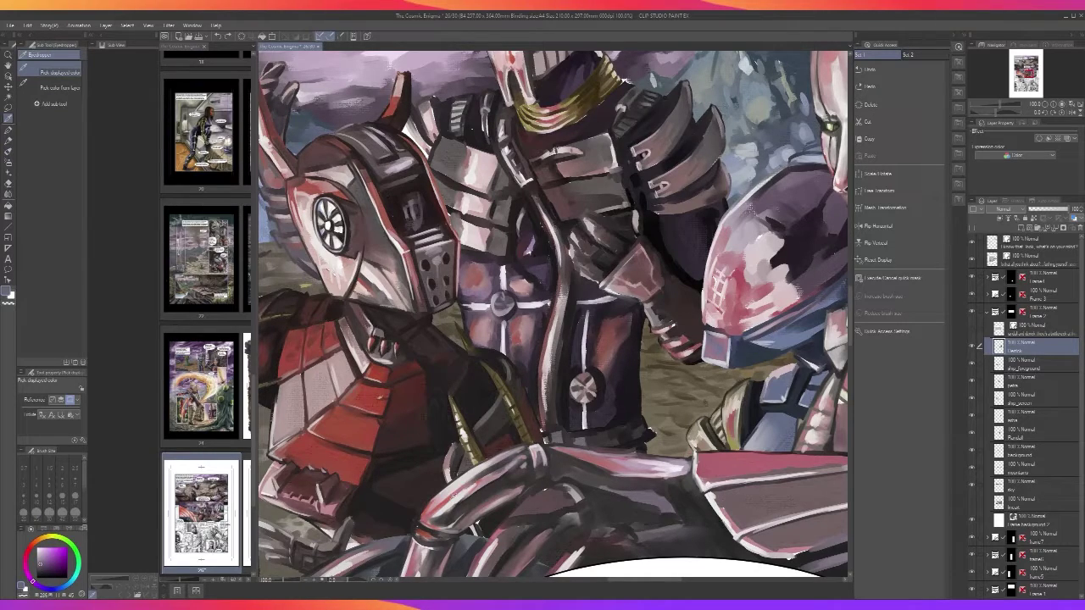
{"action": "left_click", "coordinate": [450, 497]}
{"action": "key", "text": "b"}
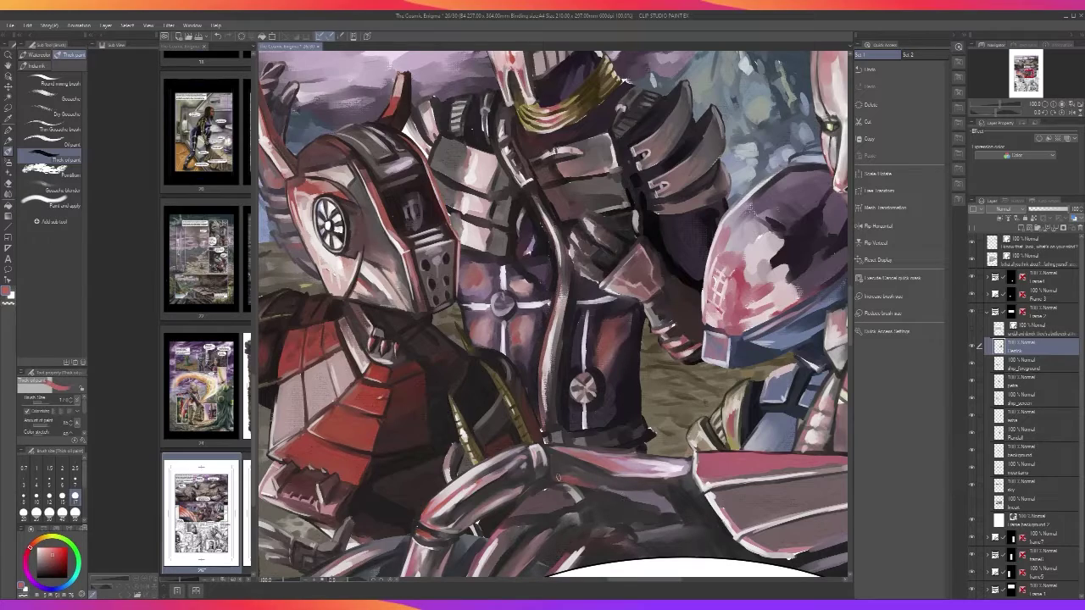
{"action": "mouse_move", "coordinate": [561, 478]}
{"action": "left_mouse_down"}
{"action": "mouse_move", "coordinate": [632, 488]}
{"action": "mouse_move", "coordinate": [605, 489]}
{"action": "left_mouse_up"}
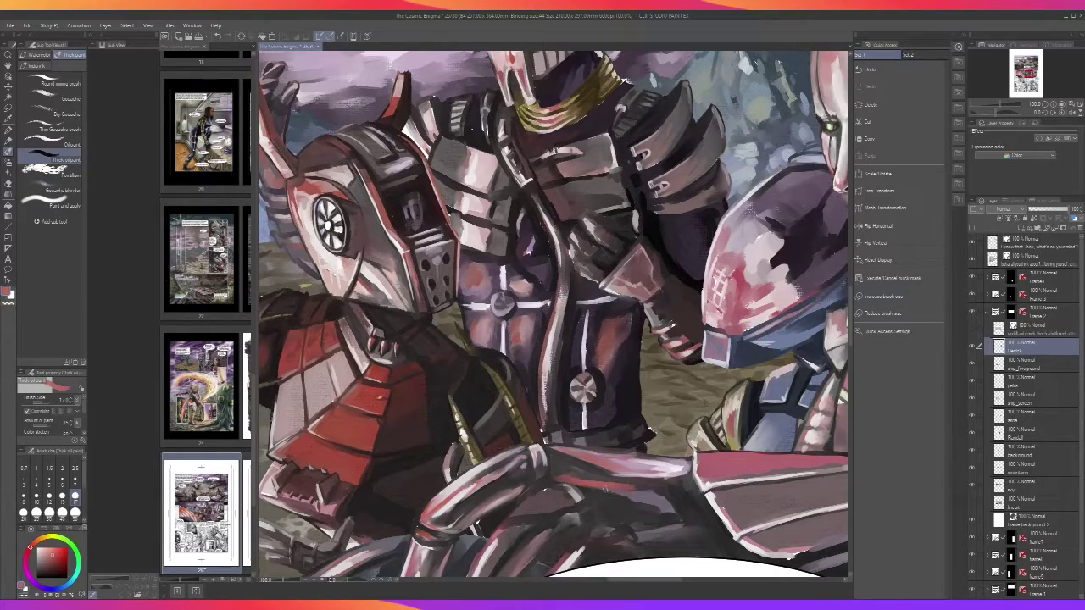
Blend the red stroke into the back of the hand with the Painterly blender at size 30 and check it within the page
{"action": "left_click", "coordinate": [9, 193]}
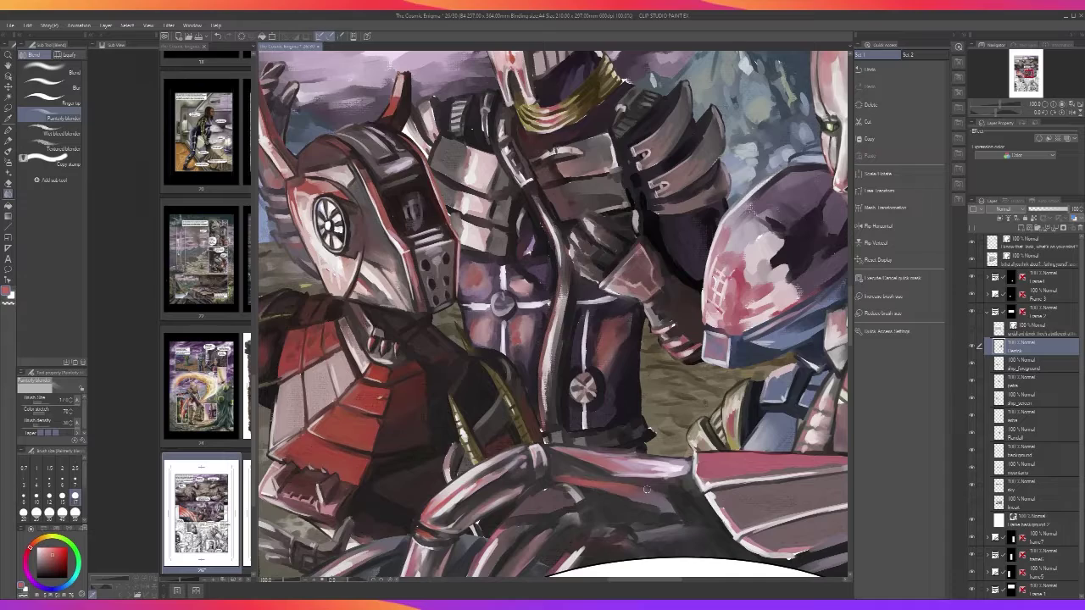
{"action": "key", "text": "bracketright"}
{"action": "key", "text": "bracketright"}
{"action": "key", "text": "bracketright"}
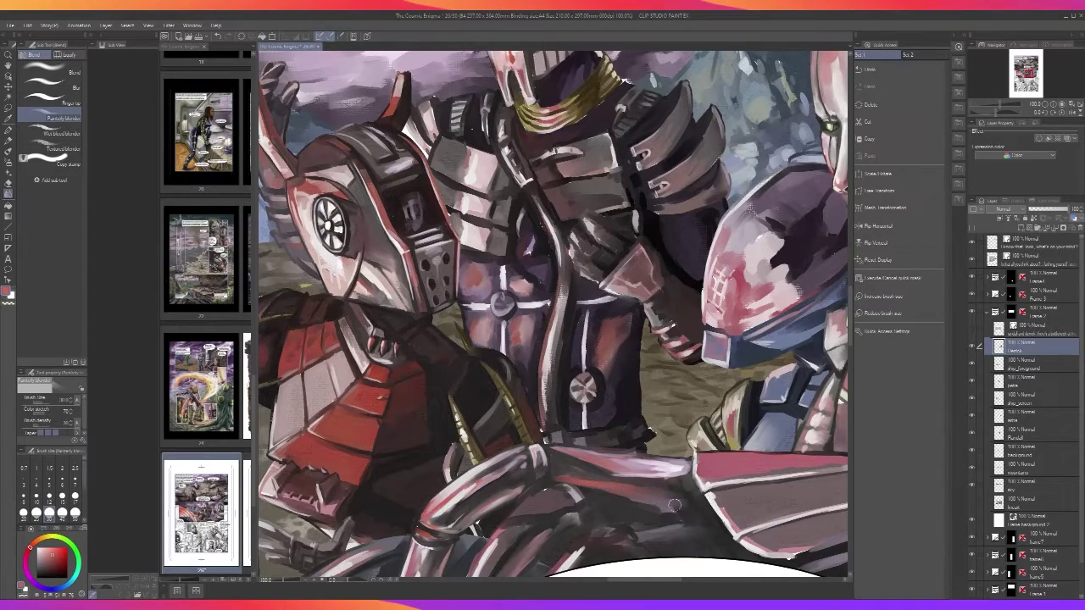
{"action": "scroll", "coordinate": [693, 503], "scroll_direction": "down", "scroll_amount": 2}
{"action": "scroll", "coordinate": [665, 502], "scroll_direction": "down", "scroll_amount": 2}
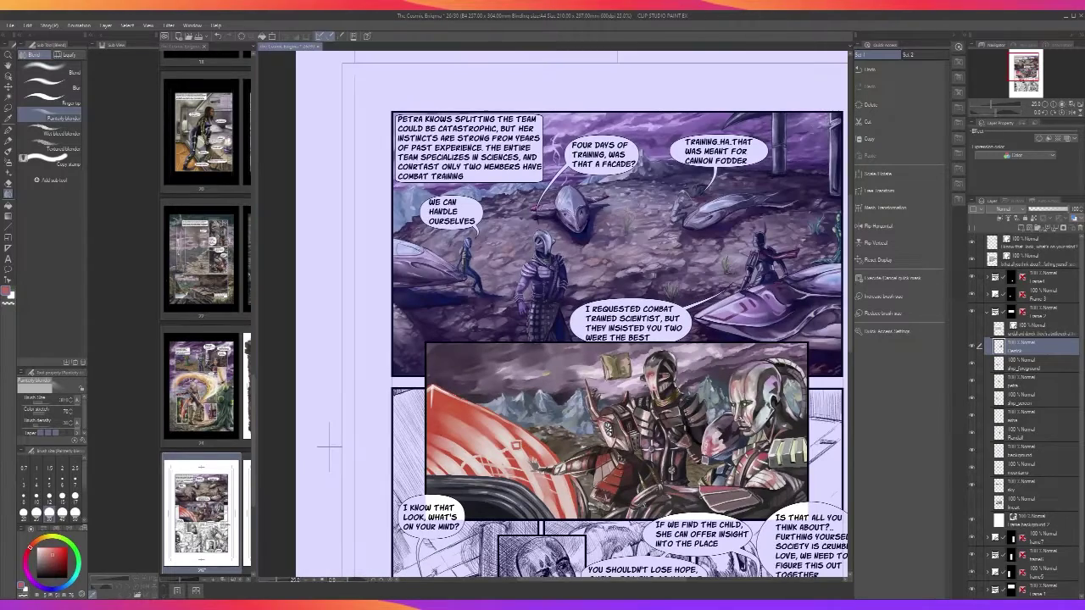
{"action": "scroll", "coordinate": [665, 502], "scroll_direction": "up", "scroll_amount": 2}
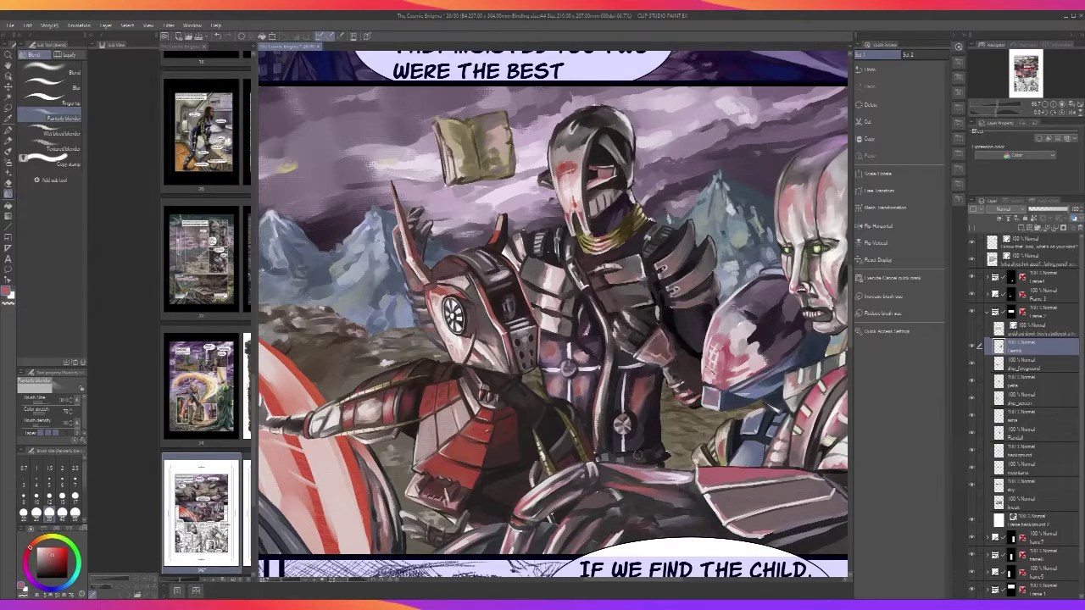
{"action": "scroll", "coordinate": [638, 455], "scroll_direction": "up", "scroll_amount": 2}
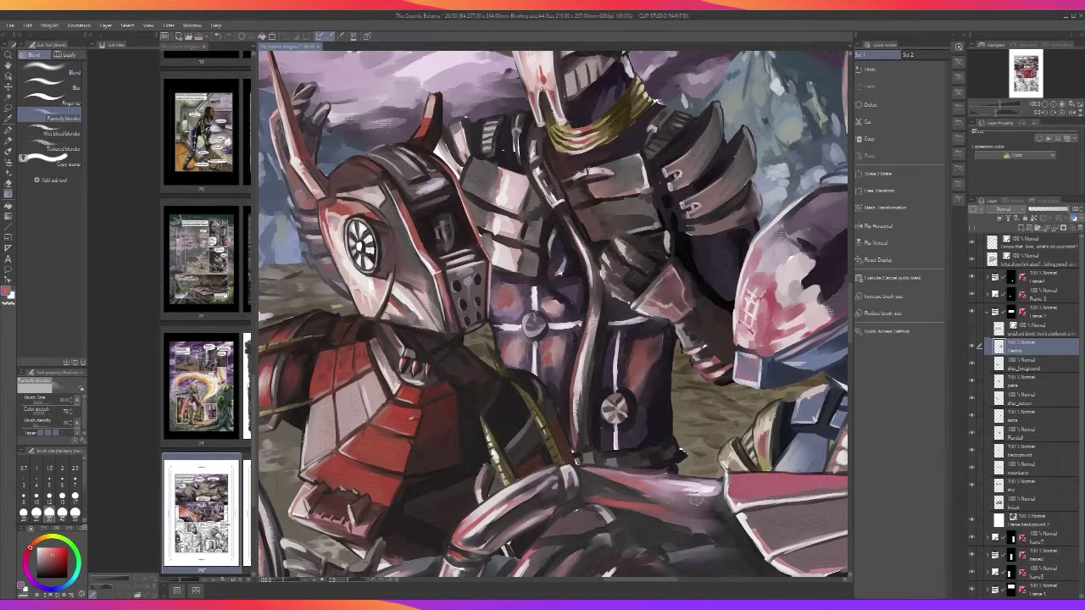
Smooth the red and lavender shading toward the wrist with the blender, comparing it with the whole panel
{"action": "scroll", "coordinate": [716, 502], "scroll_direction": "down", "scroll_amount": 4}
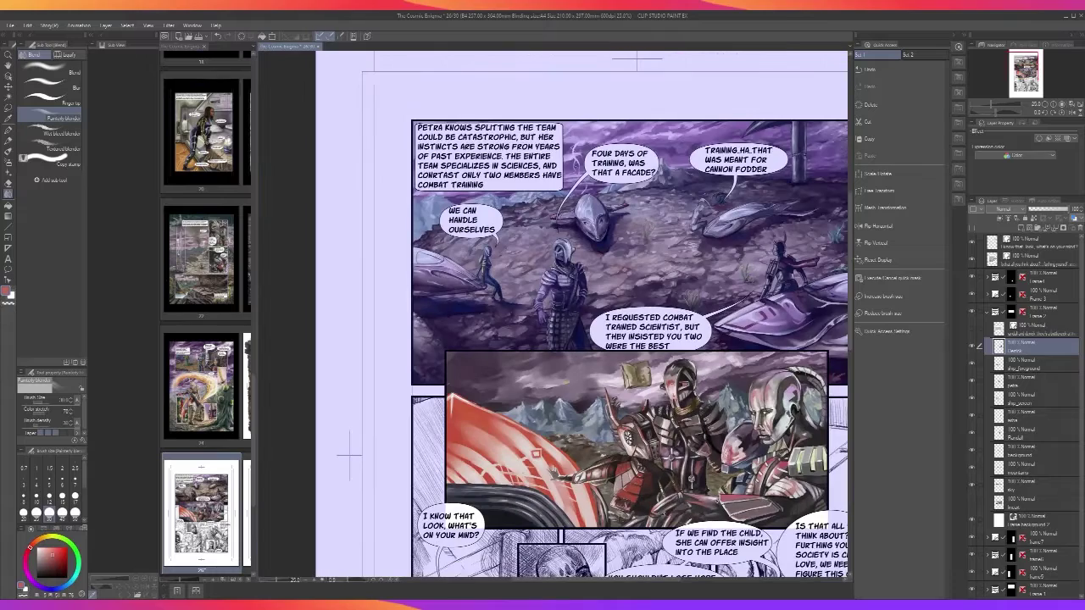
{"action": "scroll", "coordinate": [716, 501], "scroll_direction": "up", "scroll_amount": 2}
{"action": "scroll", "coordinate": [716, 502], "scroll_direction": "up", "scroll_amount": 1}
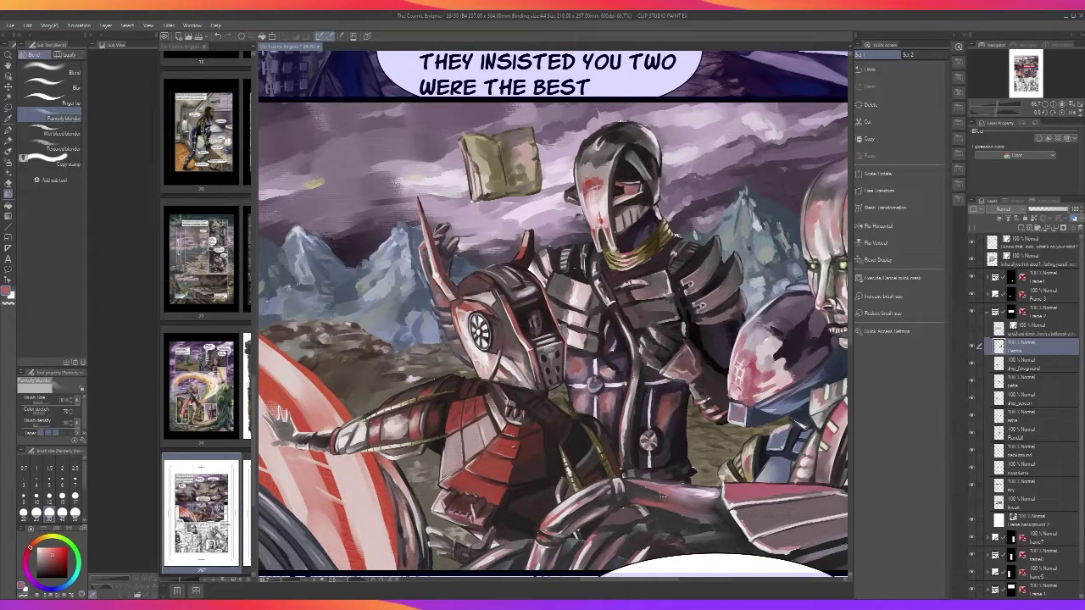
{"action": "scroll", "coordinate": [670, 498], "scroll_direction": "down", "scroll_amount": 4}
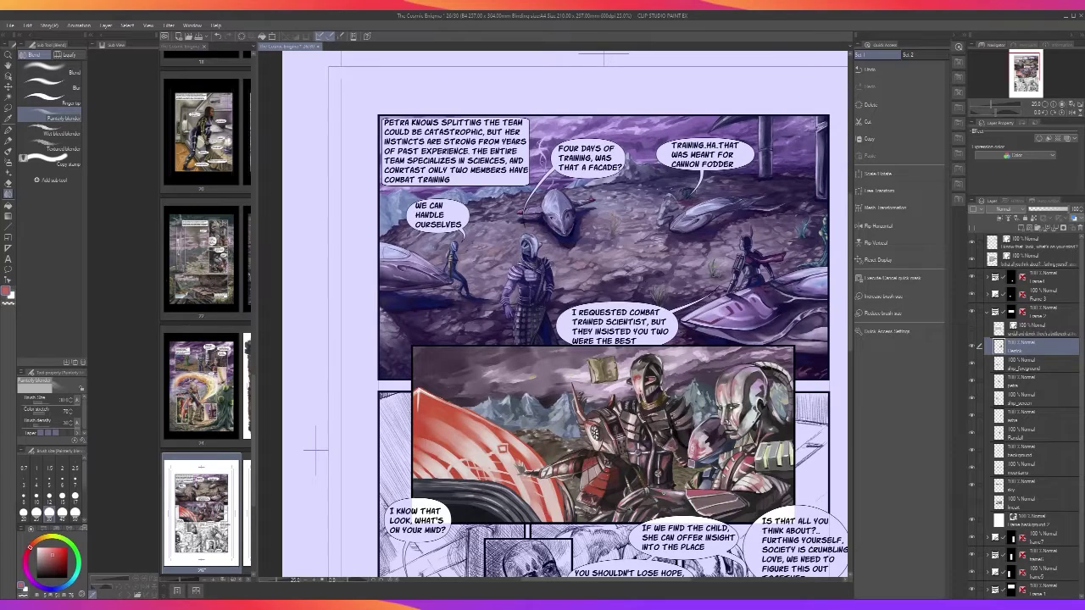
{"action": "scroll", "coordinate": [678, 502], "scroll_direction": "up", "scroll_amount": 1}
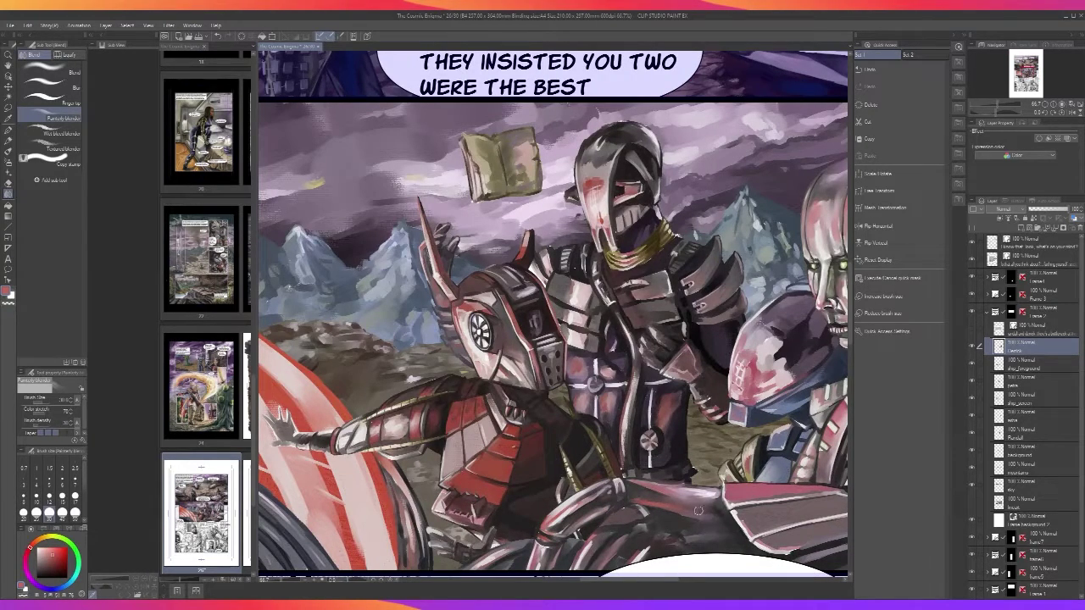
{"action": "scroll", "coordinate": [731, 523], "scroll_direction": "down", "scroll_amount": 1}
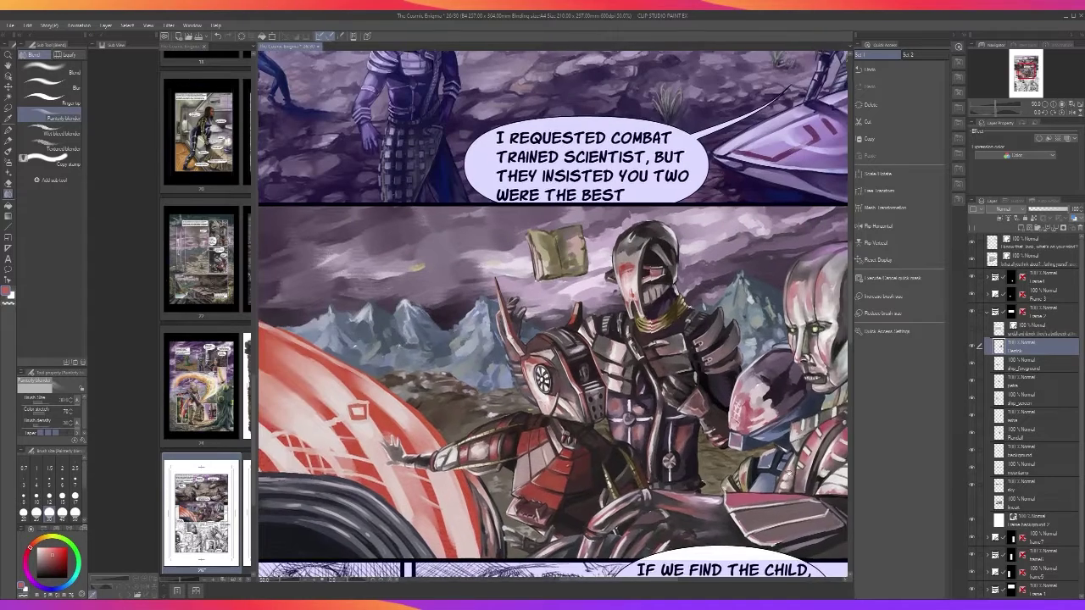
Review the blended hand and wrist against the rest of the middle panel and the surrounding page
{"action": "scroll", "coordinate": [732, 523], "scroll_direction": "down", "scroll_amount": 2}
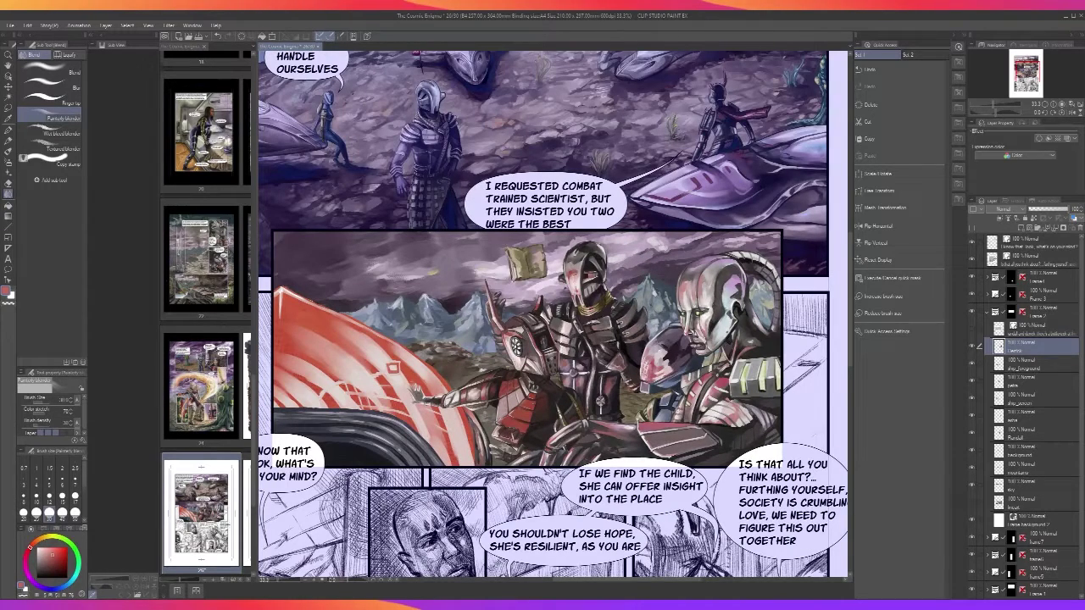
{"action": "scroll", "coordinate": [577, 539], "scroll_direction": "down", "scroll_amount": 1}
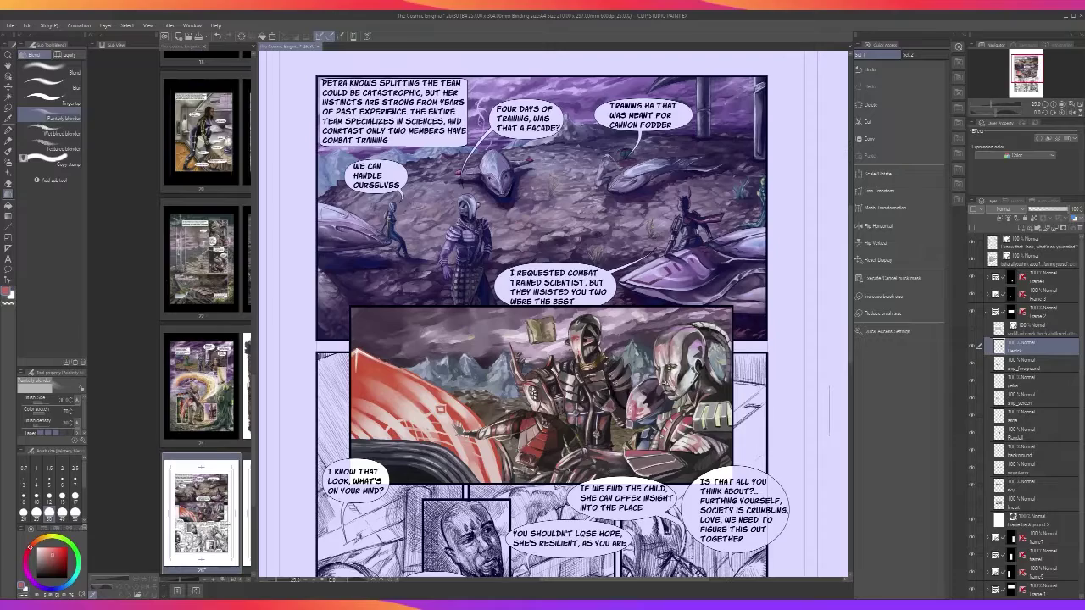
{"action": "scroll", "coordinate": [577, 538], "scroll_direction": "up", "scroll_amount": 1}
{"action": "scroll", "coordinate": [581, 537], "scroll_direction": "up", "scroll_amount": 2}
{"action": "scroll", "coordinate": [582, 537], "scroll_direction": "down", "scroll_amount": 1}
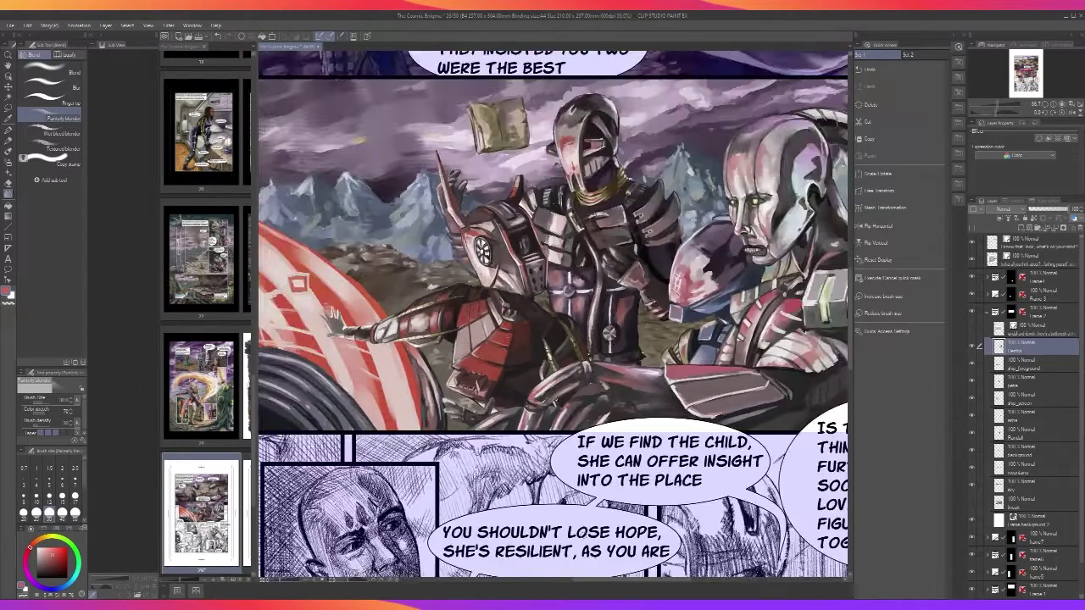
{"action": "left_click_drag", "start_coordinate": [711, 485], "coordinate": [679, 544]}
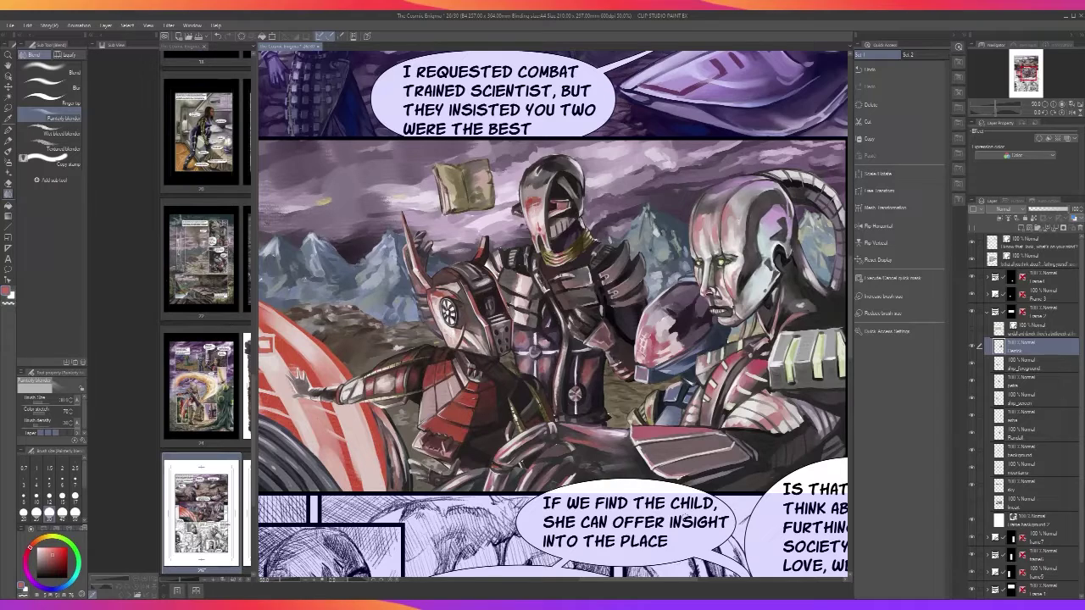
{"action": "scroll", "coordinate": [685, 519], "scroll_direction": "up", "scroll_amount": 1}
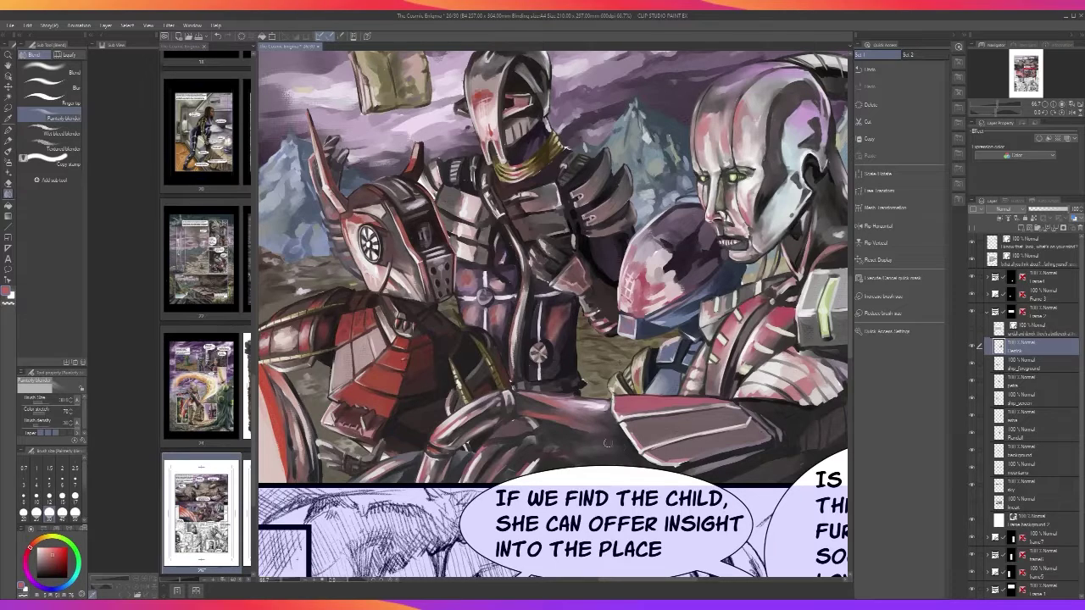
{"action": "scroll", "coordinate": [608, 447], "scroll_direction": "down", "scroll_amount": 1}
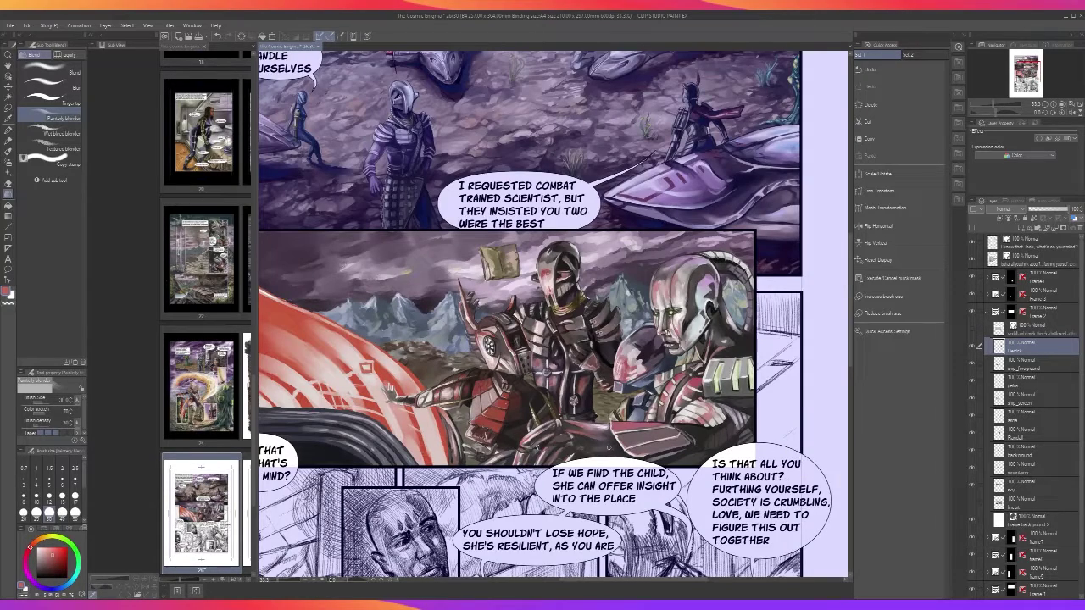
{"action": "scroll", "coordinate": [609, 447], "scroll_direction": "up", "scroll_amount": 2}
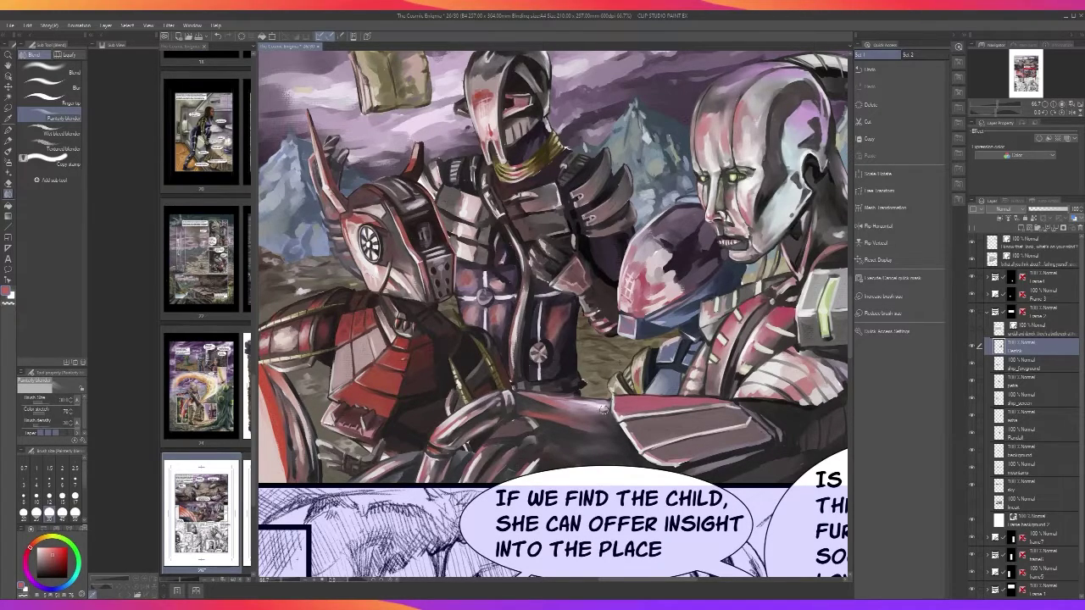
{"action": "scroll", "coordinate": [603, 410], "scroll_direction": "down", "scroll_amount": 2}
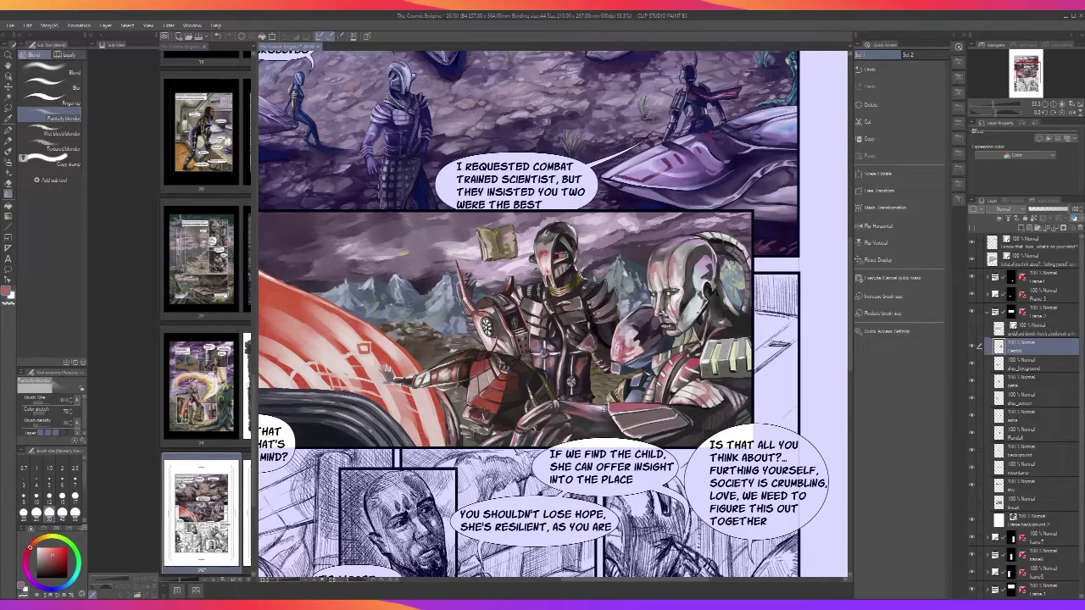
{"action": "scroll", "coordinate": [604, 410], "scroll_direction": "up", "scroll_amount": 2}
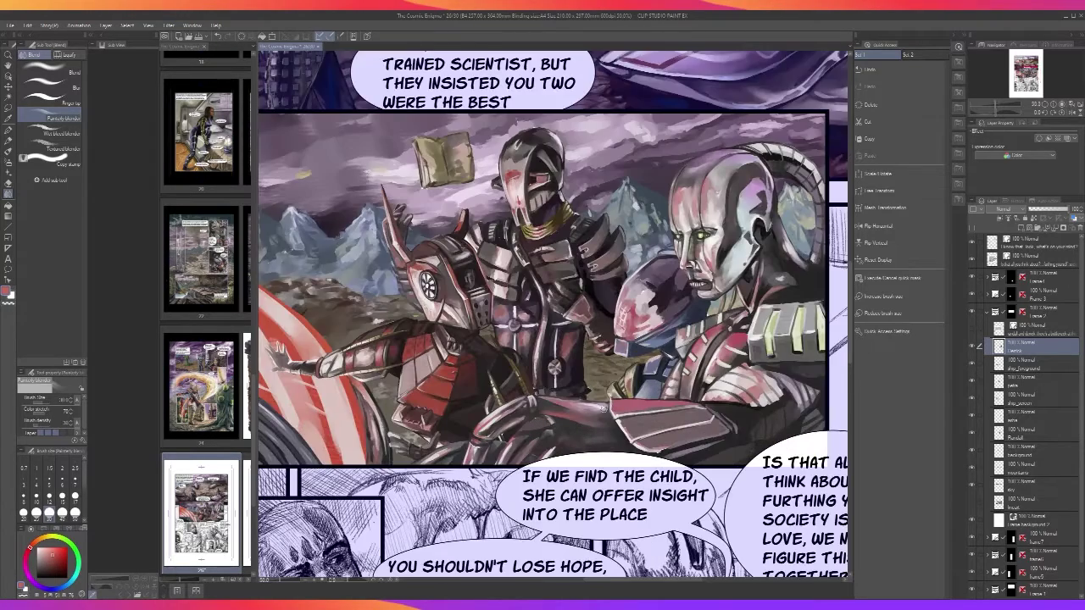
{"action": "left_click_drag", "start_coordinate": [567, 469], "coordinate": [628, 510]}
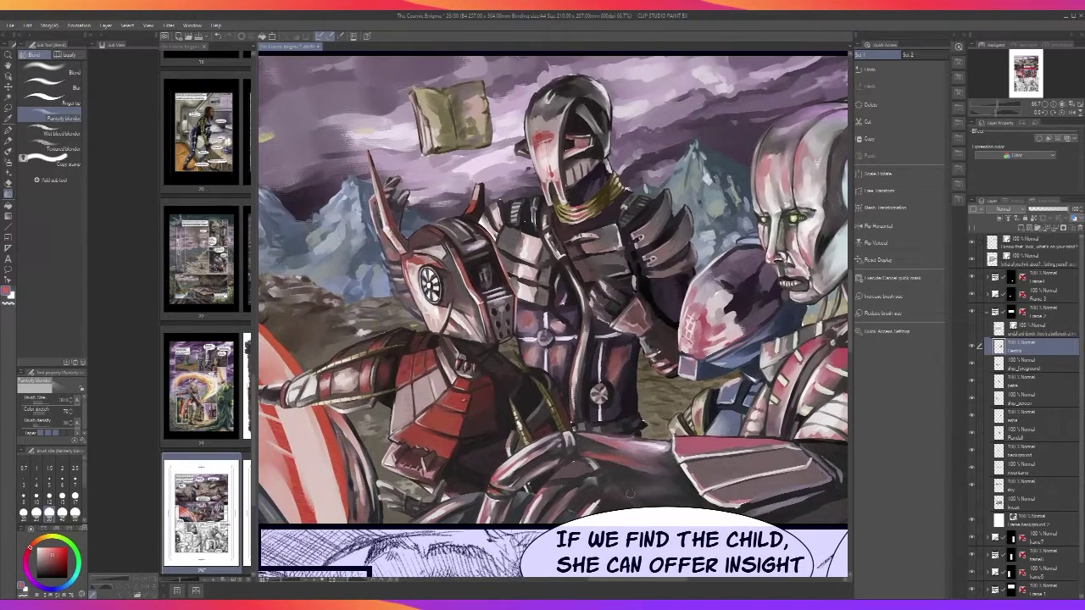
Sample a pale greyish tone with the Thick oil paint brush and add thin highlights along the knuckles and the hand's lower edge
{"action": "key", "text": "b"}
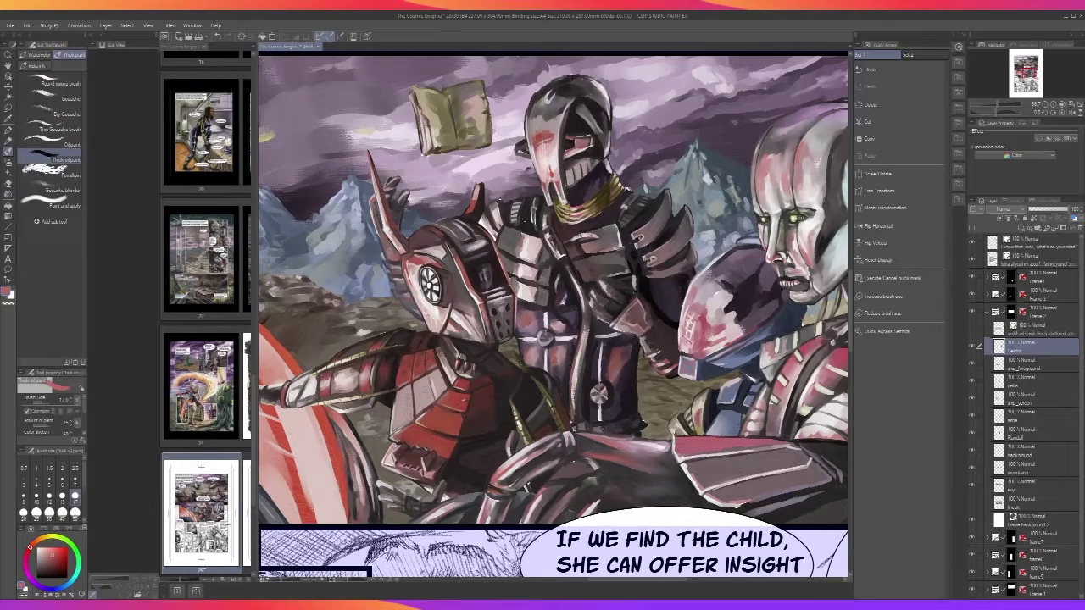
{"action": "left_click", "coordinate": [597, 457], "text": "alt"}
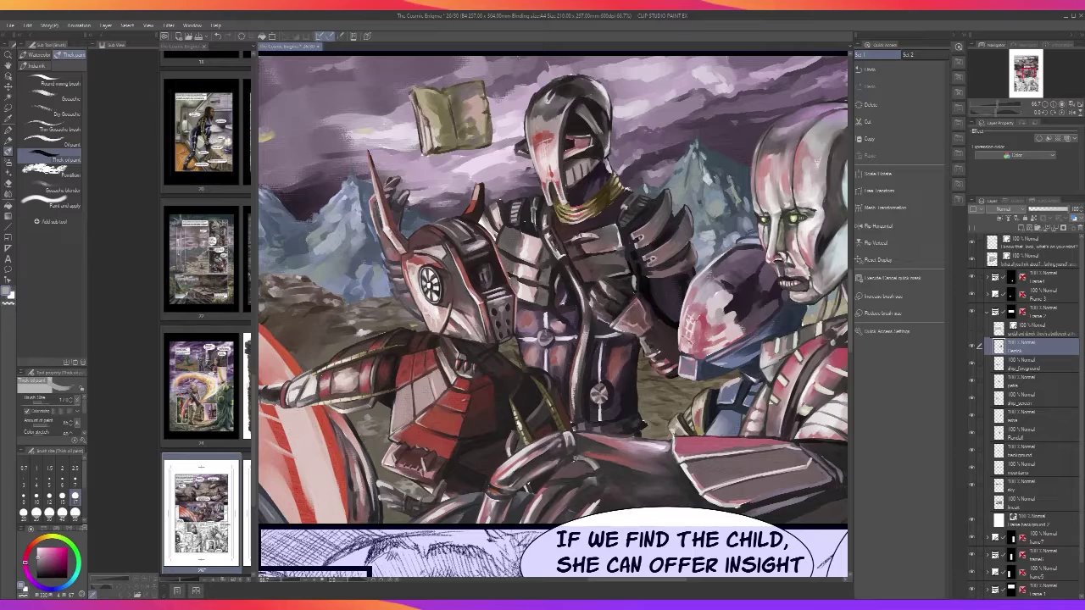
{"action": "left_click_drag", "start_coordinate": [578, 459], "coordinate": [595, 469]}
{"action": "left_click_drag", "start_coordinate": [617, 486], "coordinate": [634, 499]}
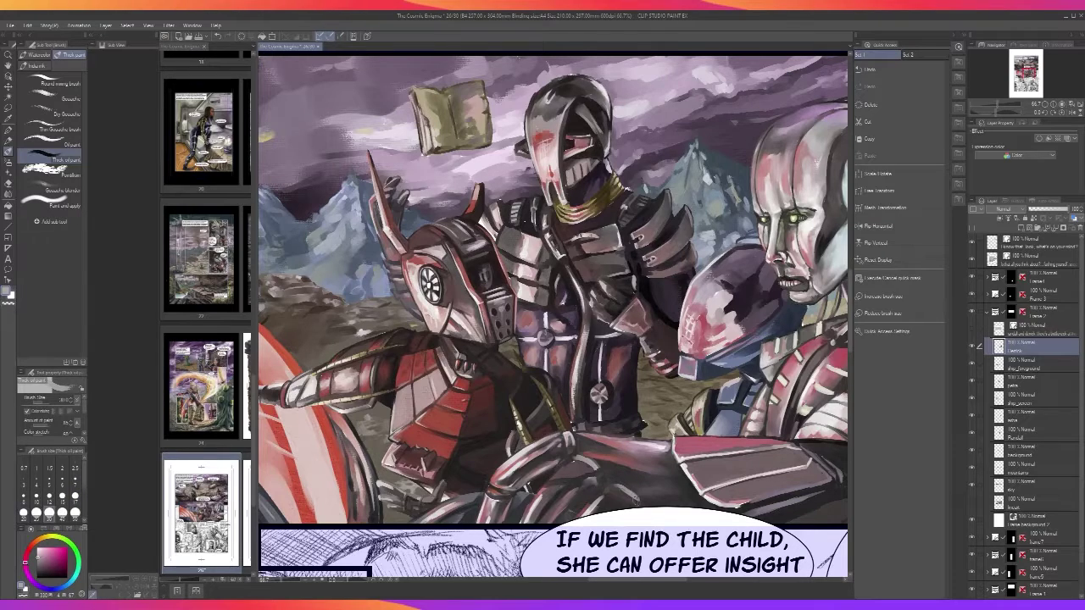
{"action": "scroll", "coordinate": [640, 510], "scroll_direction": "down", "scroll_amount": 2}
{"action": "scroll", "coordinate": [631, 500], "scroll_direction": "up", "scroll_amount": 2}
{"action": "scroll", "coordinate": [644, 491], "scroll_direction": "down", "scroll_amount": 1}
{"action": "scroll", "coordinate": [644, 492], "scroll_direction": "up", "scroll_amount": 2}
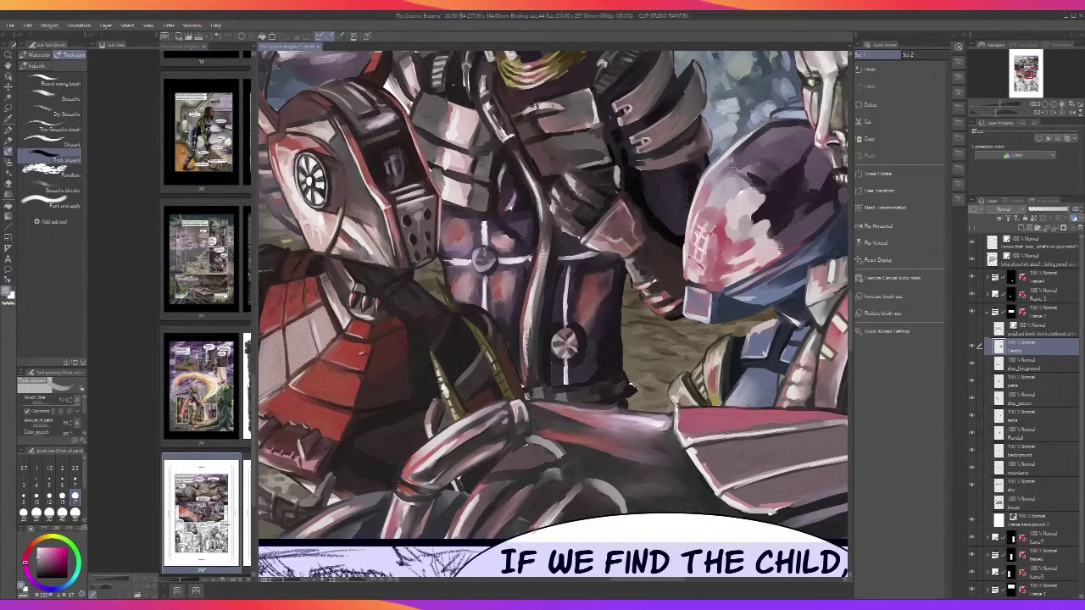
Sample a muted red from the fingers, paint it over the knuckles with a larger brush, and check the hand within the panel
{"action": "left_click", "coordinate": [426, 474], "text": "alt"}
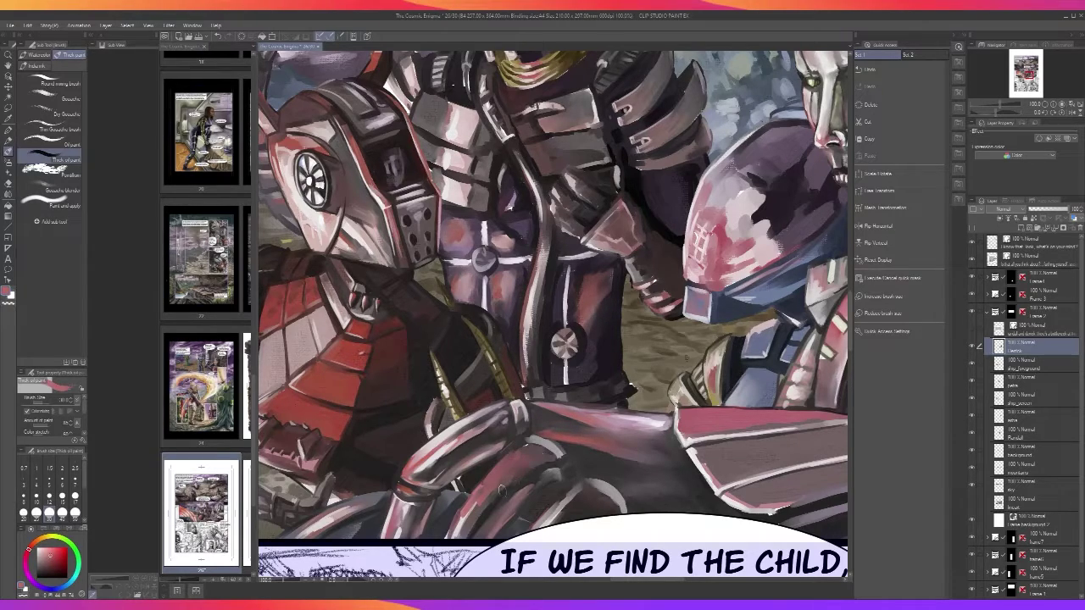
{"action": "scroll", "coordinate": [524, 467], "scroll_direction": "down", "scroll_amount": 2}
{"action": "scroll", "coordinate": [523, 464], "scroll_direction": "up", "scroll_amount": 2}
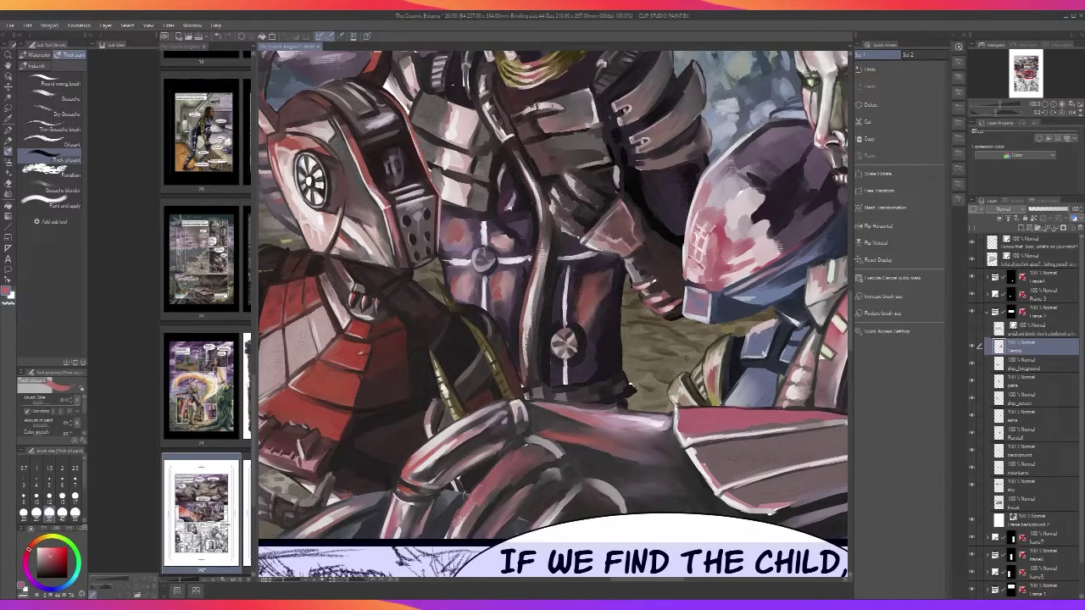
{"action": "scroll", "coordinate": [497, 459], "scroll_direction": "down", "scroll_amount": 3}
{"action": "scroll", "coordinate": [494, 463], "scroll_direction": "up", "scroll_amount": 2}
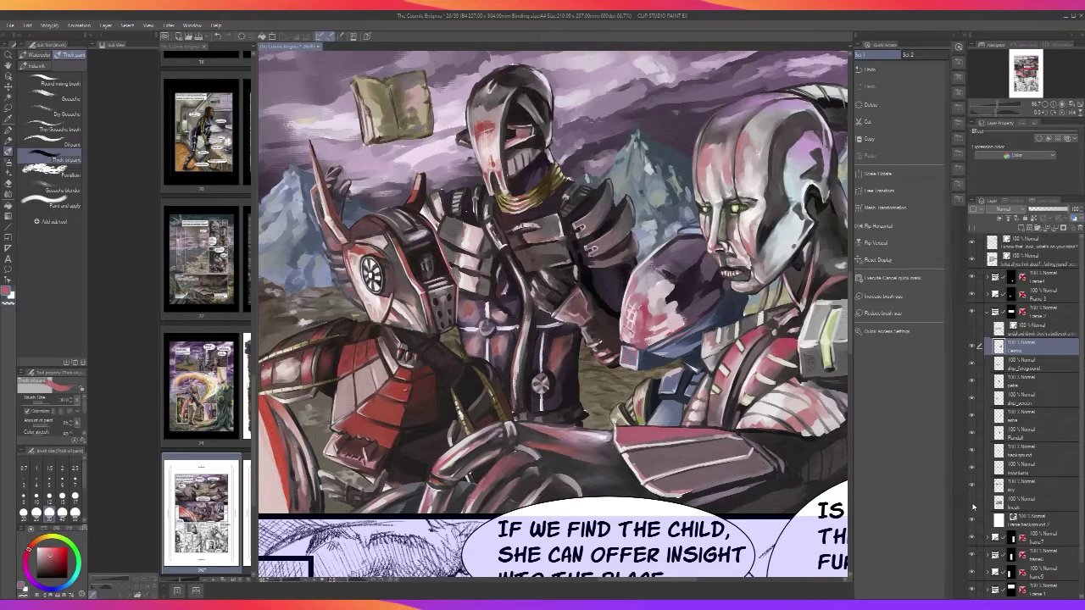
Toggle the visibility of the bald figure, ship and ink layers to compare the painted parts with the underlying ink drawing
{"action": "left_click", "coordinate": [972, 347]}
{"action": "left_click", "coordinate": [972, 348]}
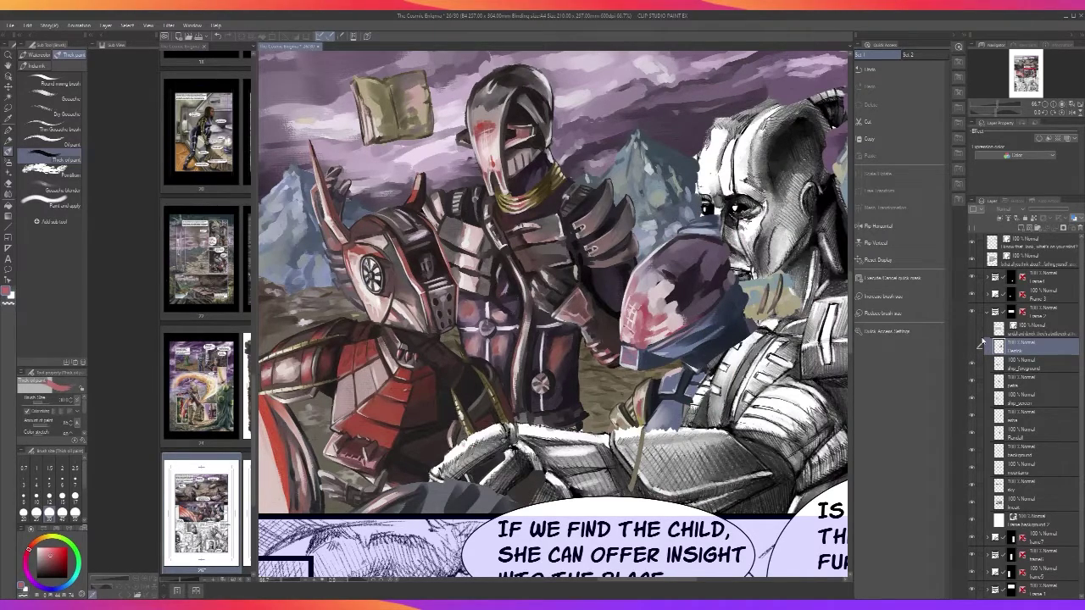
{"action": "left_click", "coordinate": [973, 399]}
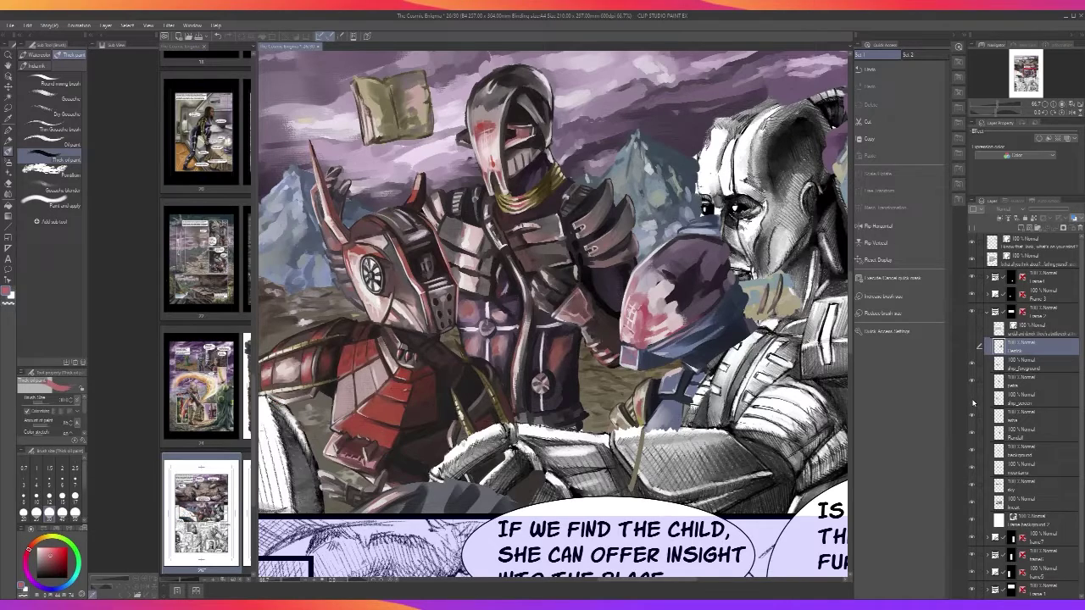
{"action": "left_click", "coordinate": [972, 399]}
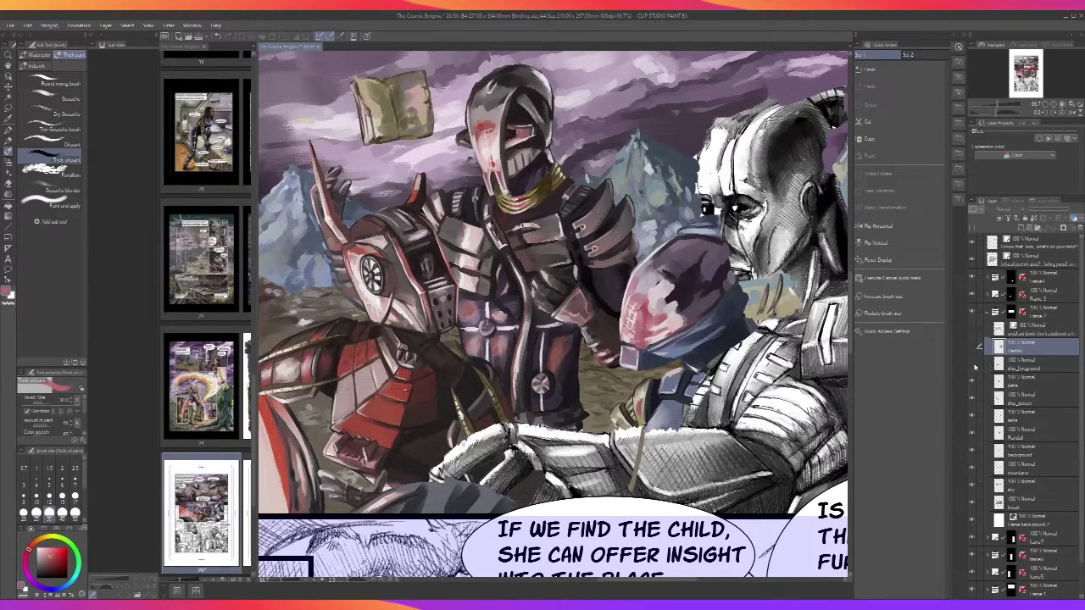
{"action": "left_click", "coordinate": [973, 366]}
{"action": "left_click", "coordinate": [973, 367]}
{"action": "left_click", "coordinate": [972, 348]}
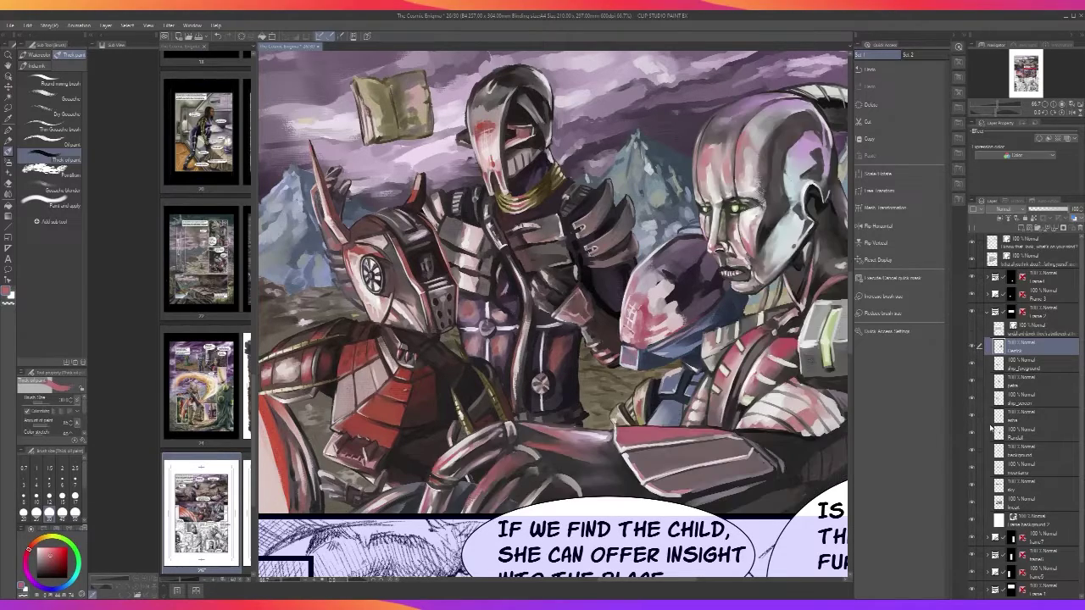
{"action": "left_click", "coordinate": [972, 505]}
{"action": "scroll", "coordinate": [484, 473], "scroll_direction": "down", "scroll_amount": 2}
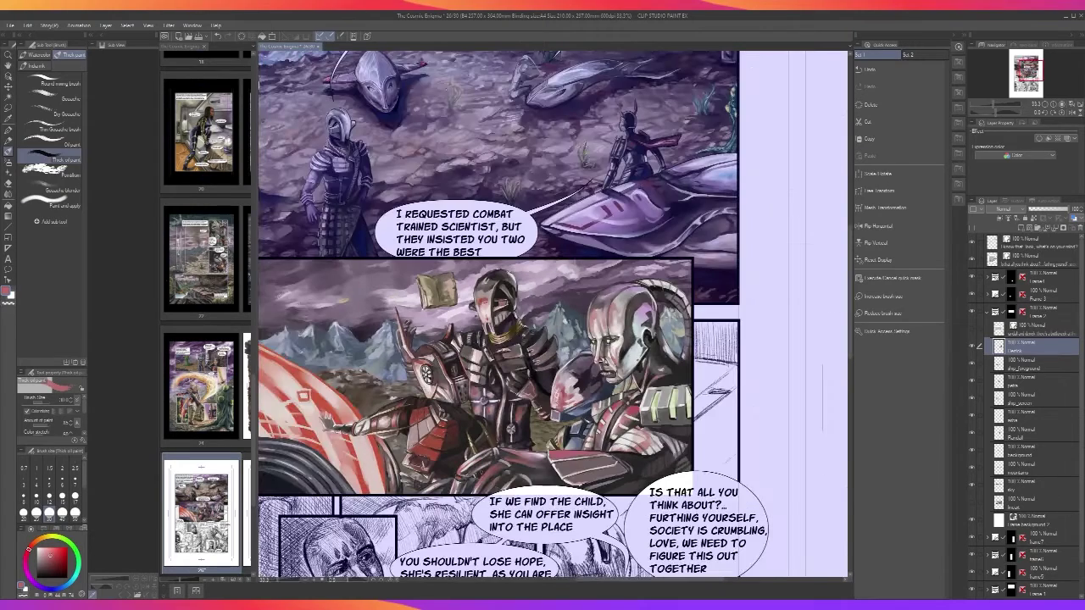
Reduce the Thick oil paint brush to size 17 for detailing the fingers of the armoured hand
{"action": "scroll", "coordinate": [483, 472], "scroll_direction": "up", "scroll_amount": 3}
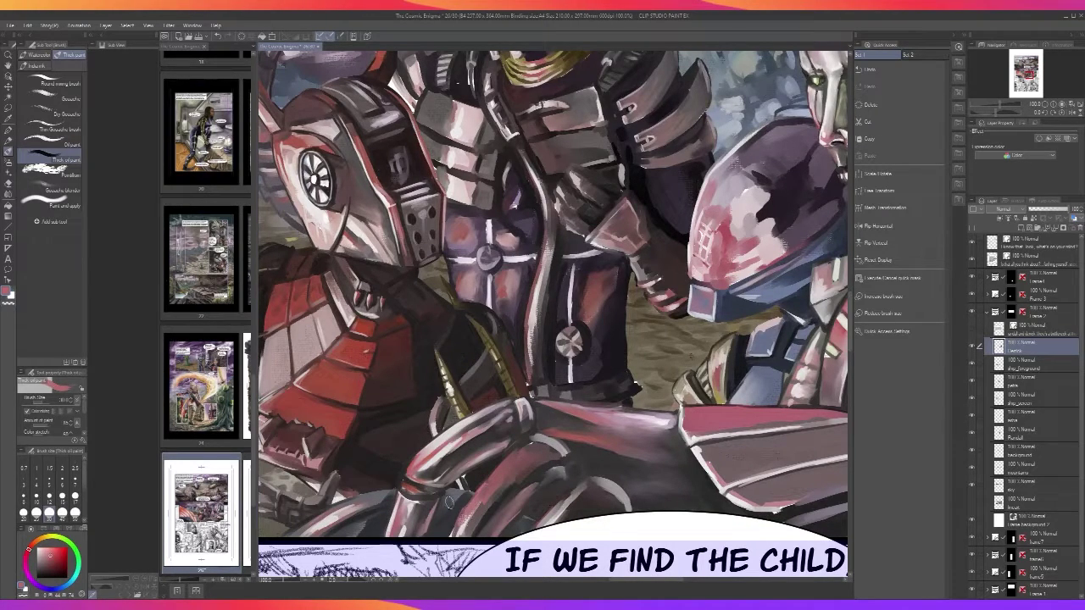
{"action": "key", "text": "bracketleft"}
{"action": "key", "text": "bracketleft"}
{"action": "key", "text": "bracketleft"}
{"action": "left_click_drag", "start_coordinate": [426, 492], "coordinate": [490, 537]}
{"action": "key", "text": "ctrl+z"}
{"action": "left_click_drag", "start_coordinate": [412, 494], "coordinate": [468, 556]}
{"action": "key", "text": "ctrl+z"}
{"action": "mouse_move", "coordinate": [416, 492]}
{"action": "left_mouse_down"}
{"action": "mouse_move", "coordinate": [434, 524]}
{"action": "mouse_move", "coordinate": [477, 538]}
{"action": "left_mouse_up"}
{"action": "key", "text": "ctrl+z"}
Paint muted red along the lower end of the finger above the speech balloon, checking it against the whole page
{"action": "key", "text": "alt"}
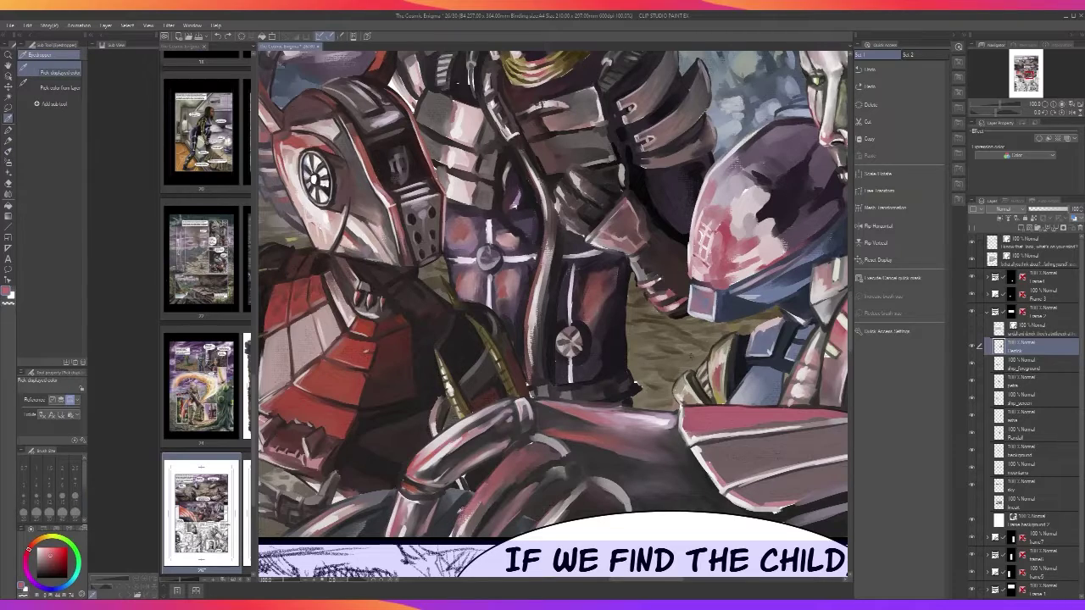
{"action": "left_click_drag", "start_coordinate": [453, 517], "coordinate": [484, 538]}
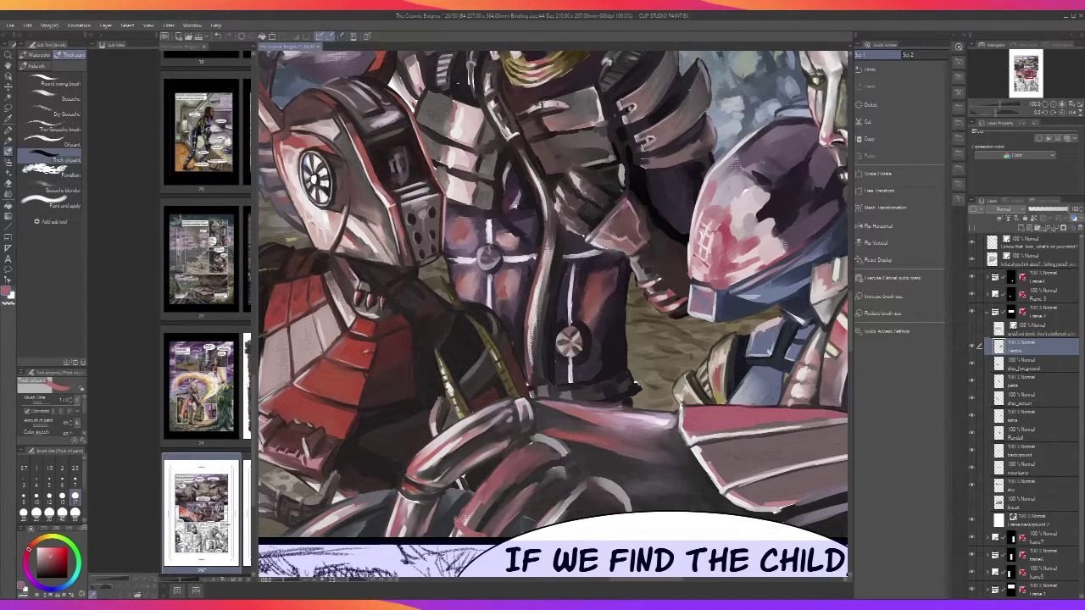
{"action": "scroll", "coordinate": [456, 515], "scroll_direction": "down", "scroll_amount": 6}
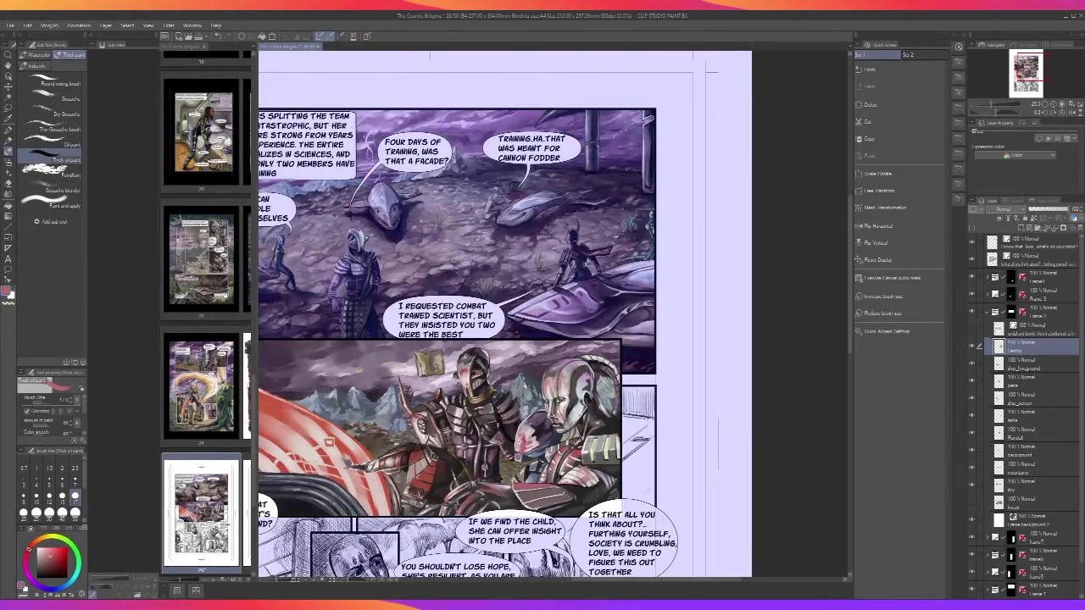
{"action": "scroll", "coordinate": [456, 512], "scroll_direction": "up", "scroll_amount": 6}
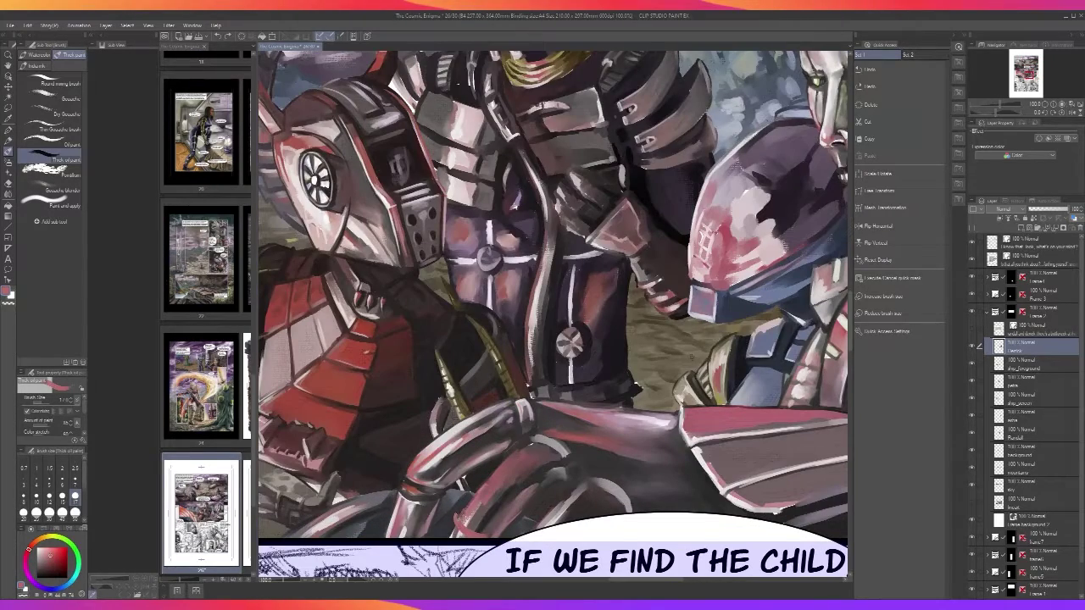
{"action": "left_click_drag", "start_coordinate": [460, 520], "coordinate": [472, 536]}
Sample a pale grey from the hand's armour, reduce the brush to size 10, and check the finger highlights within the panel
{"action": "left_click", "coordinate": [467, 444], "text": "alt"}
{"action": "key", "text": "bracketleft"}
{"action": "key", "text": "bracketleft"}
{"action": "key", "text": "bracketleft"}
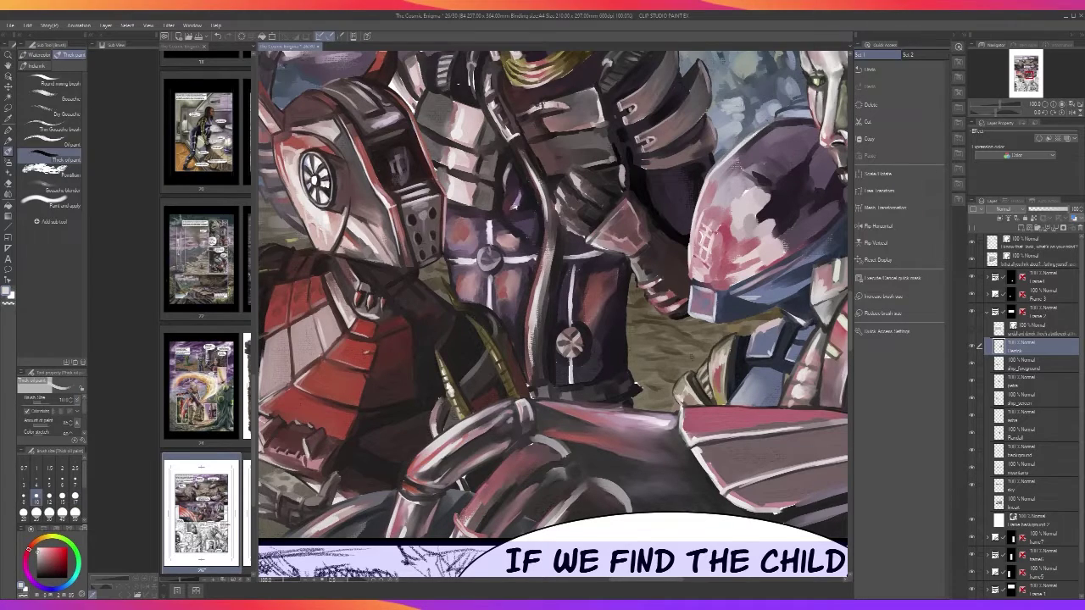
{"action": "scroll", "coordinate": [459, 514], "scroll_direction": "down", "scroll_amount": 3}
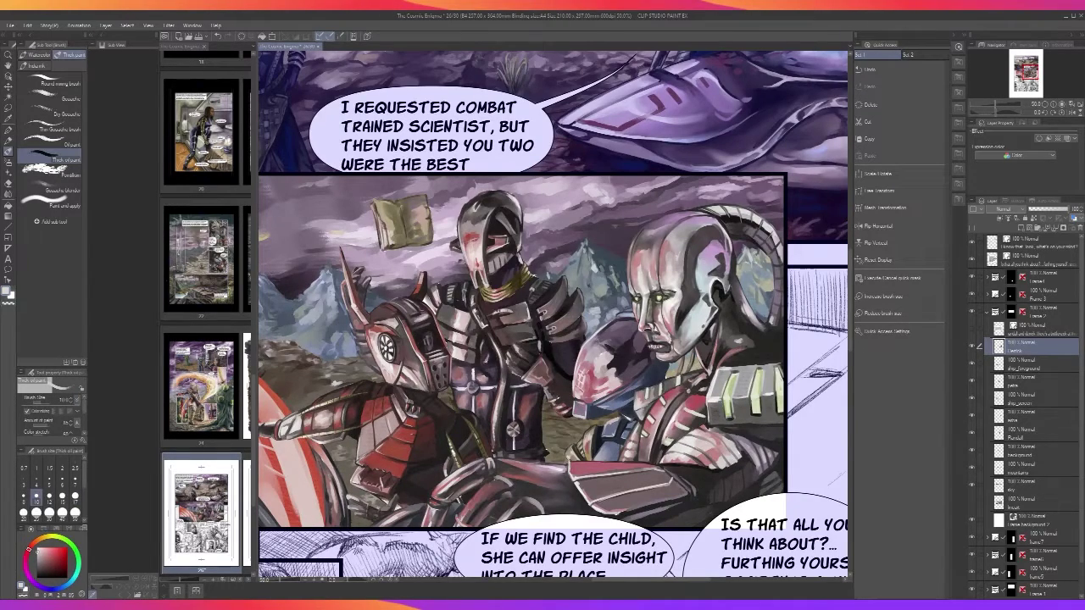
{"action": "scroll", "coordinate": [458, 515], "scroll_direction": "up", "scroll_amount": 3}
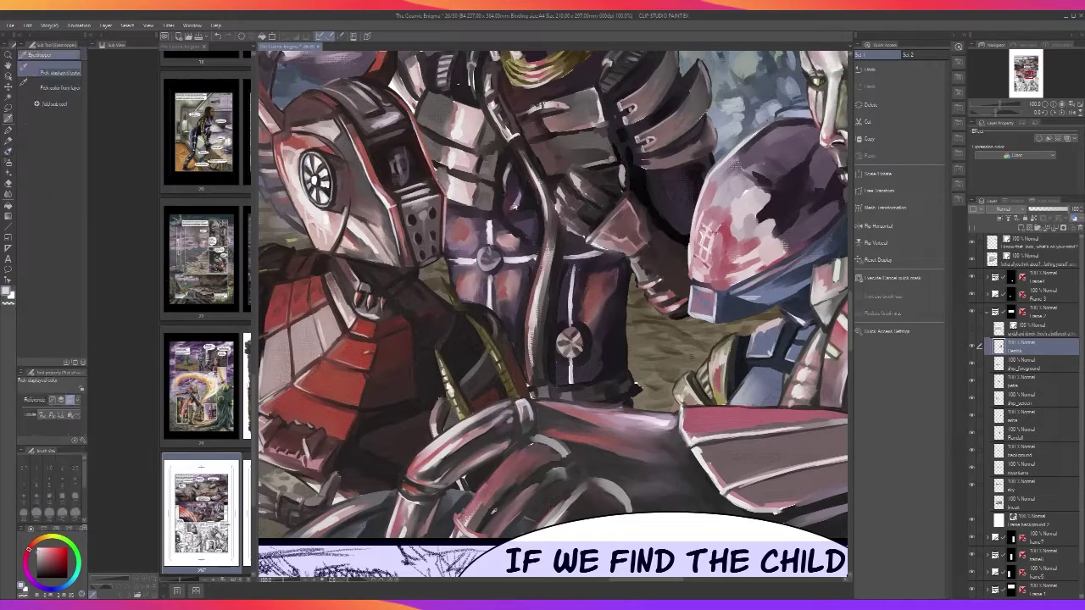
Sample a near-black tone between the fingers, paint it along the lower finger's edge, and compare the hand with the panel
{"action": "left_click", "coordinate": [491, 510], "text": "alt"}
{"action": "left_click_drag", "start_coordinate": [460, 521], "coordinate": [491, 535]}
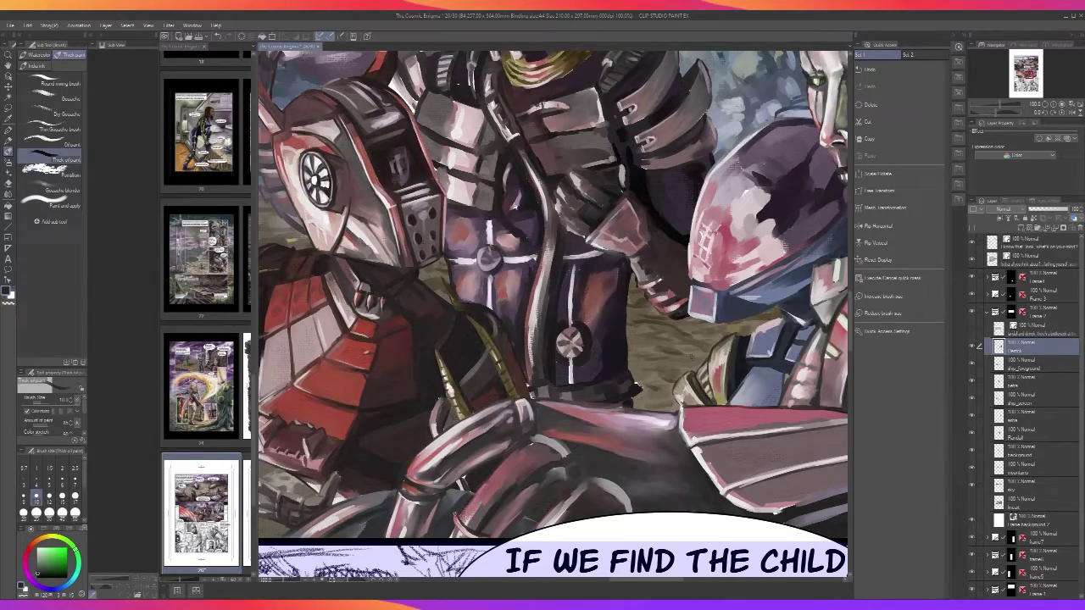
{"action": "scroll", "coordinate": [809, 415], "scroll_direction": "down", "scroll_amount": 4}
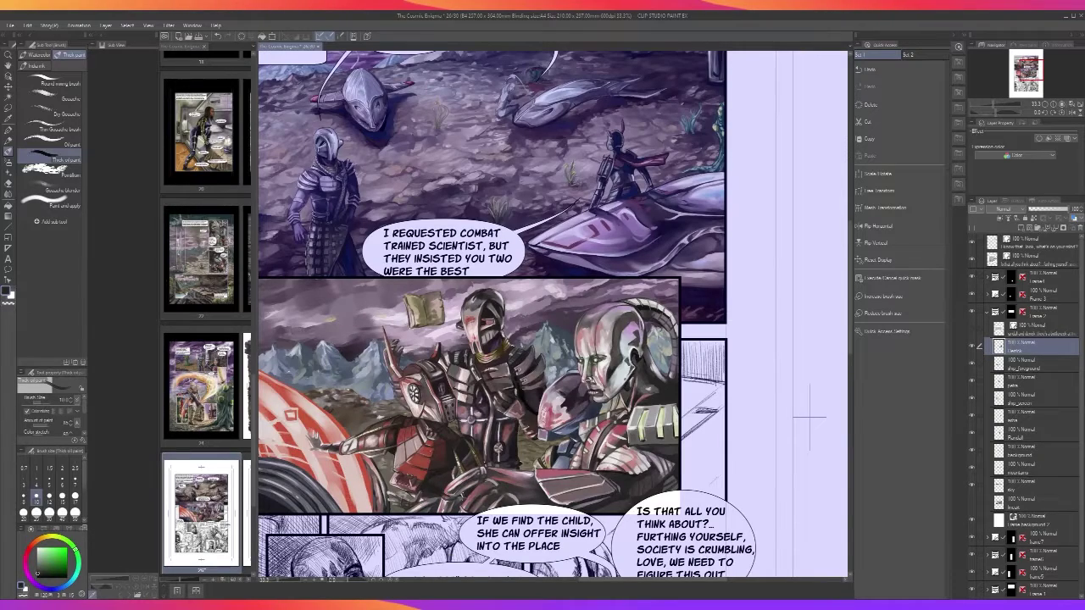
{"action": "scroll", "coordinate": [809, 415], "scroll_direction": "up", "scroll_amount": 2}
{"action": "scroll", "coordinate": [465, 532], "scroll_direction": "up", "scroll_amount": 1}
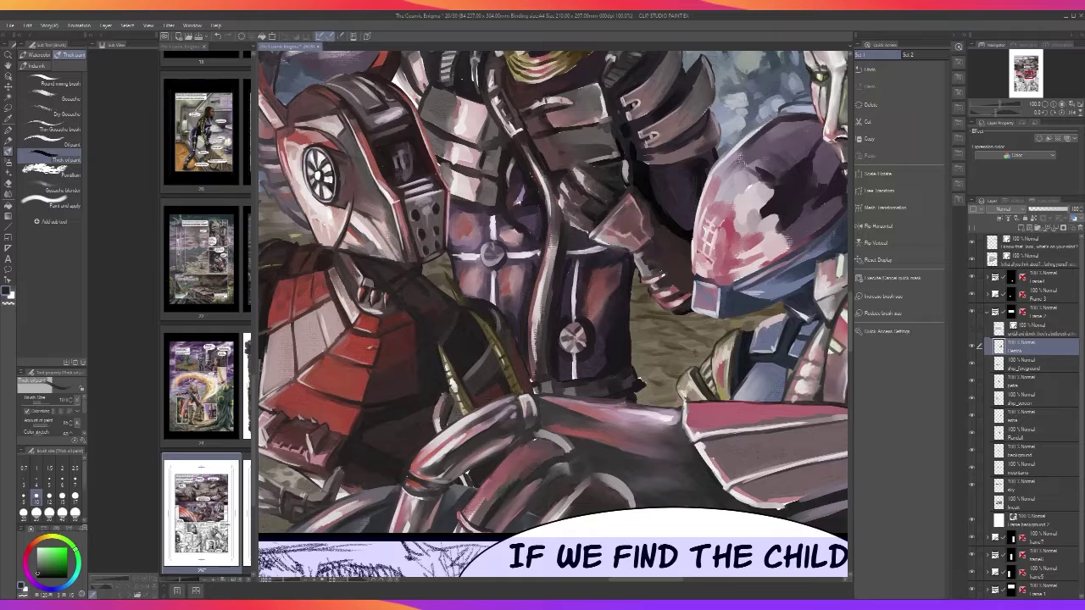
{"action": "scroll", "coordinate": [480, 519], "scroll_direction": "down", "scroll_amount": 2}
{"action": "scroll", "coordinate": [480, 518], "scroll_direction": "up", "scroll_amount": 2}
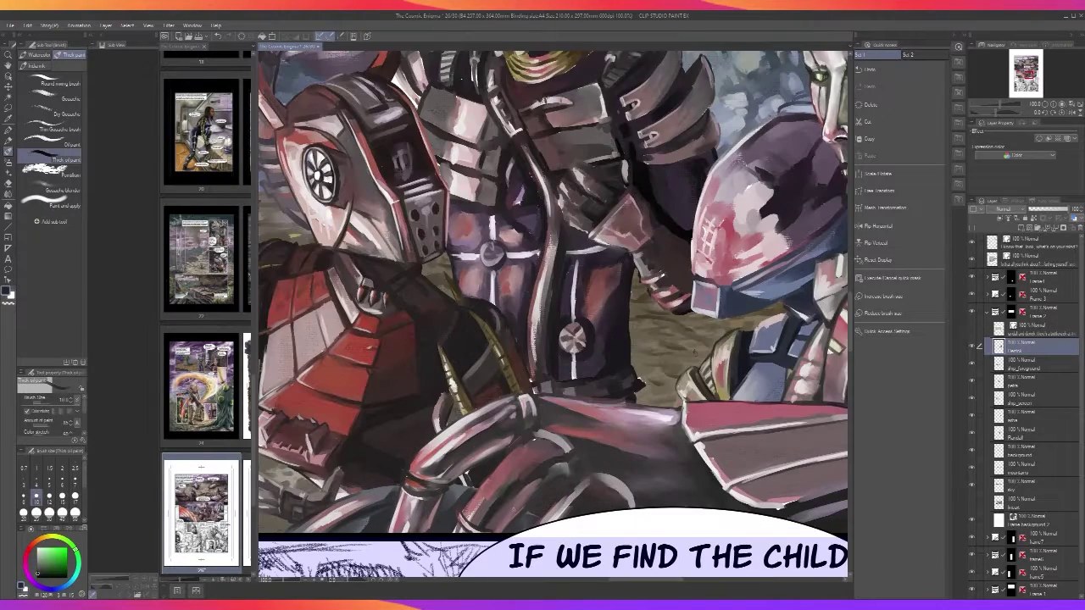
Sample a dark olive tone and deepen the shadow between the fingers, reviewing it on the full page
{"action": "left_click", "coordinate": [513, 518], "text": "alt"}
{"action": "left_click_drag", "start_coordinate": [523, 506], "coordinate": [512, 523]}
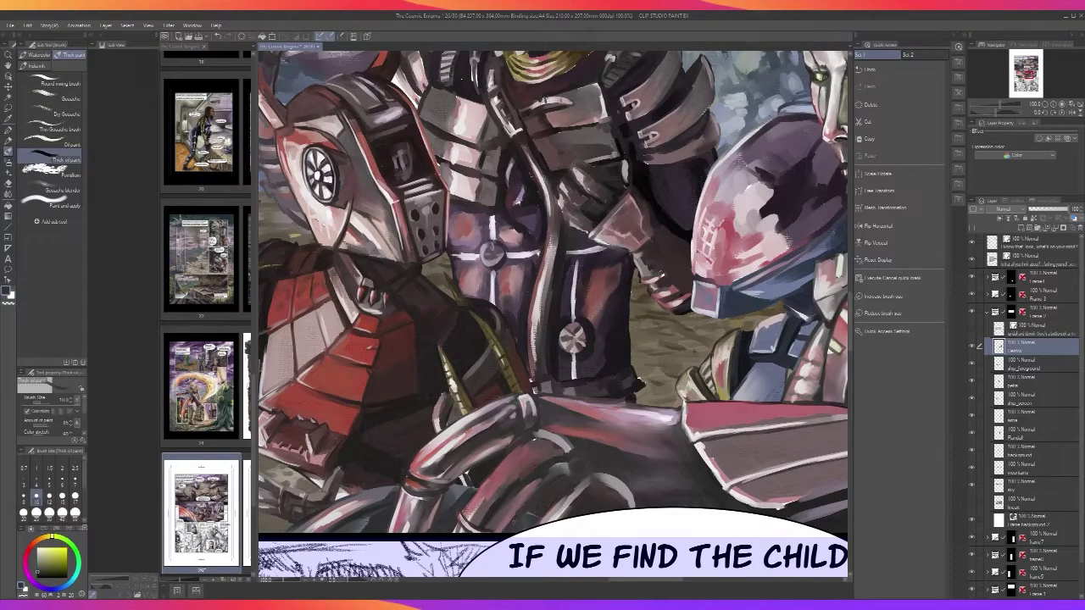
{"action": "scroll", "coordinate": [553, 314], "scroll_direction": "down", "scroll_amount": 5}
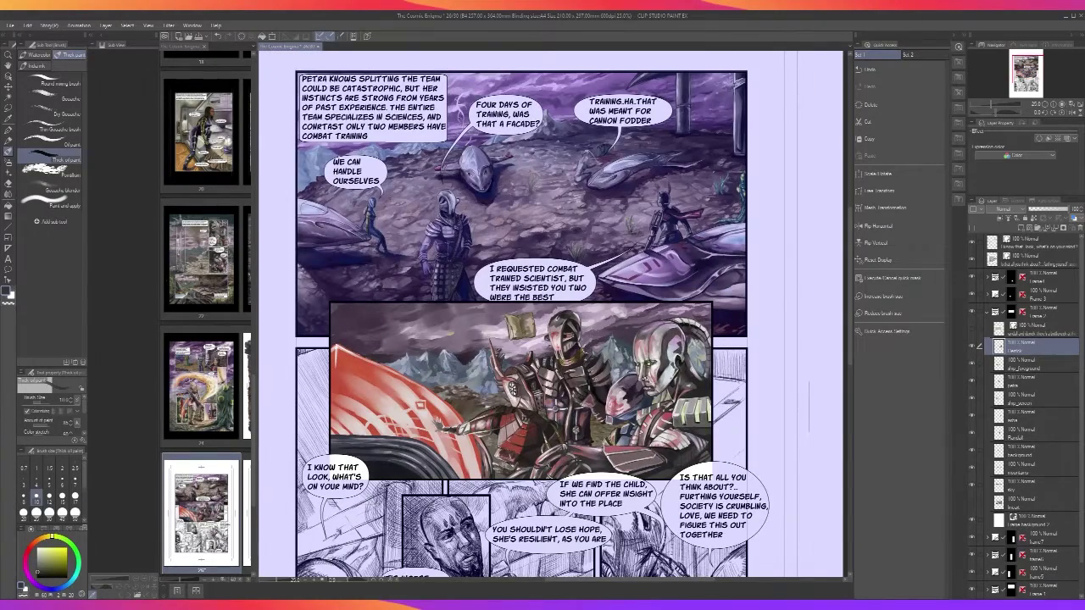
Sample a pale tone from the armour and add thin highlights along the red finger and its knuckle
{"action": "scroll", "coordinate": [575, 462], "scroll_direction": "up", "scroll_amount": 5}
{"action": "key", "text": "alt"}
{"action": "left_click", "coordinate": [453, 440], "text": "alt"}
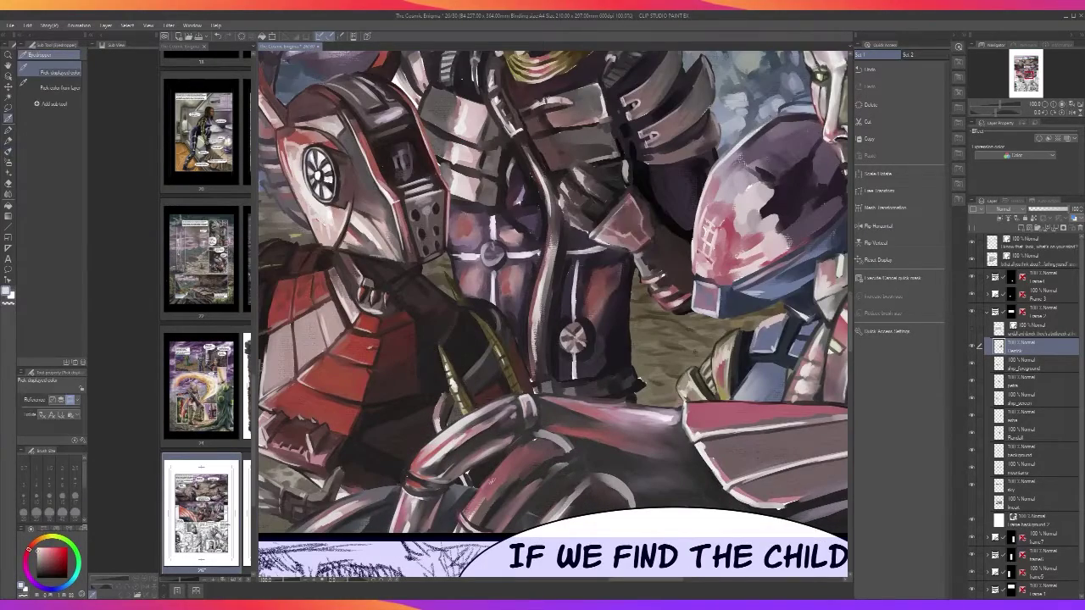
{"action": "mouse_move", "coordinate": [471, 513]}
{"action": "left_mouse_down"}
{"action": "mouse_move", "coordinate": [515, 457]}
{"action": "mouse_move", "coordinate": [520, 472]}
{"action": "mouse_move", "coordinate": [498, 483]}
{"action": "mouse_move", "coordinate": [505, 471]}
{"action": "left_mouse_up"}
{"action": "scroll", "coordinate": [517, 459], "scroll_direction": "down", "scroll_amount": 5}
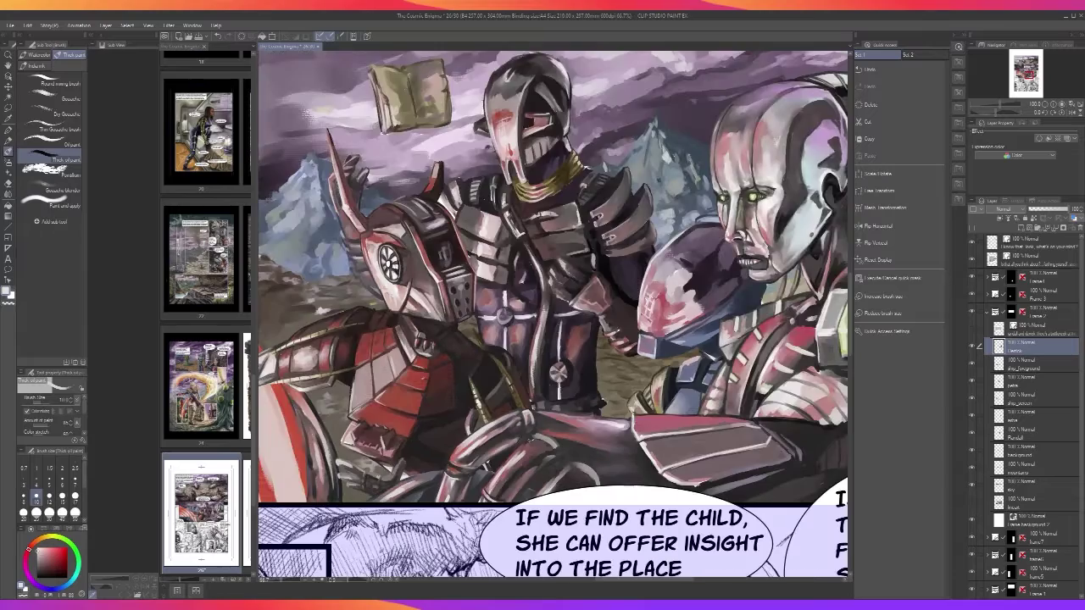
{"action": "scroll", "coordinate": [531, 455], "scroll_direction": "up", "scroll_amount": 4}
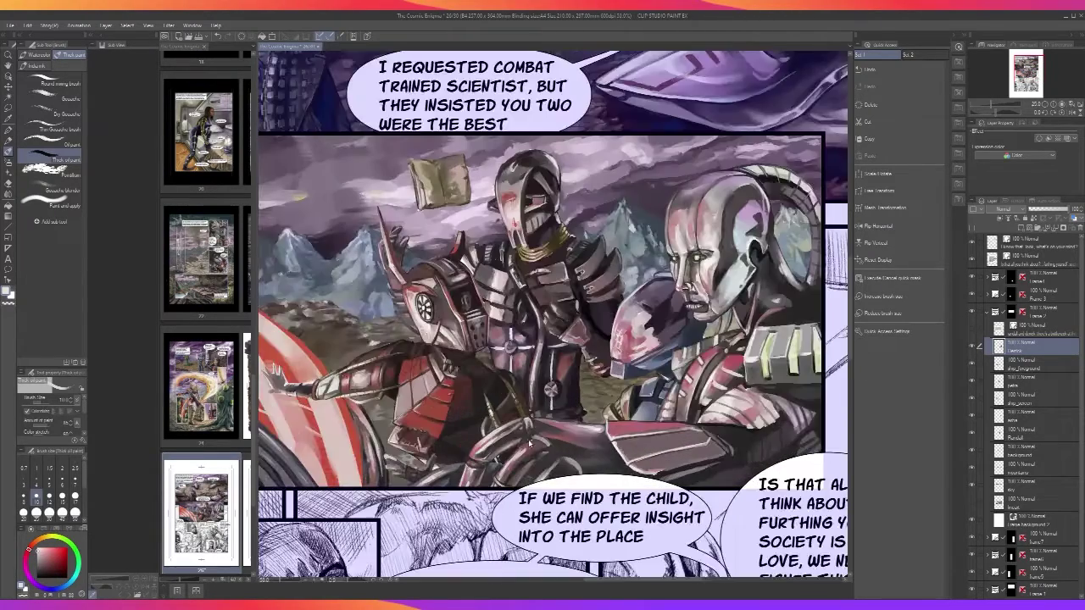
{"action": "left_click_drag", "start_coordinate": [537, 437], "coordinate": [553, 447]}
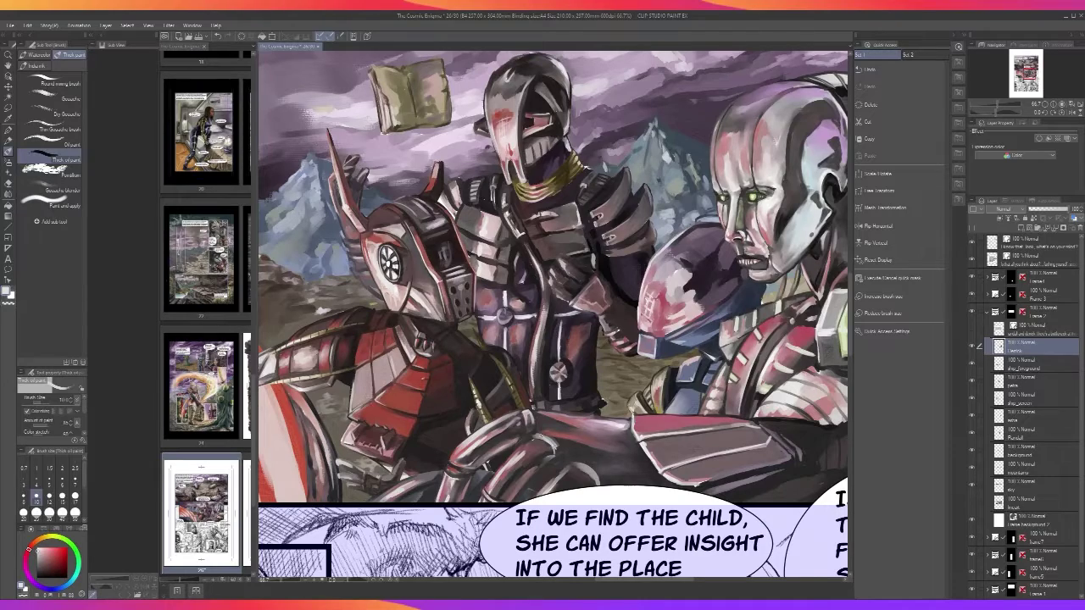
Sample dark tones from the hand and shade the gap beside the upper knuckle, checking the contrast across the page
{"action": "left_click", "coordinate": [560, 438], "text": "alt"}
{"action": "scroll", "coordinate": [535, 437], "scroll_direction": "down", "scroll_amount": 2}
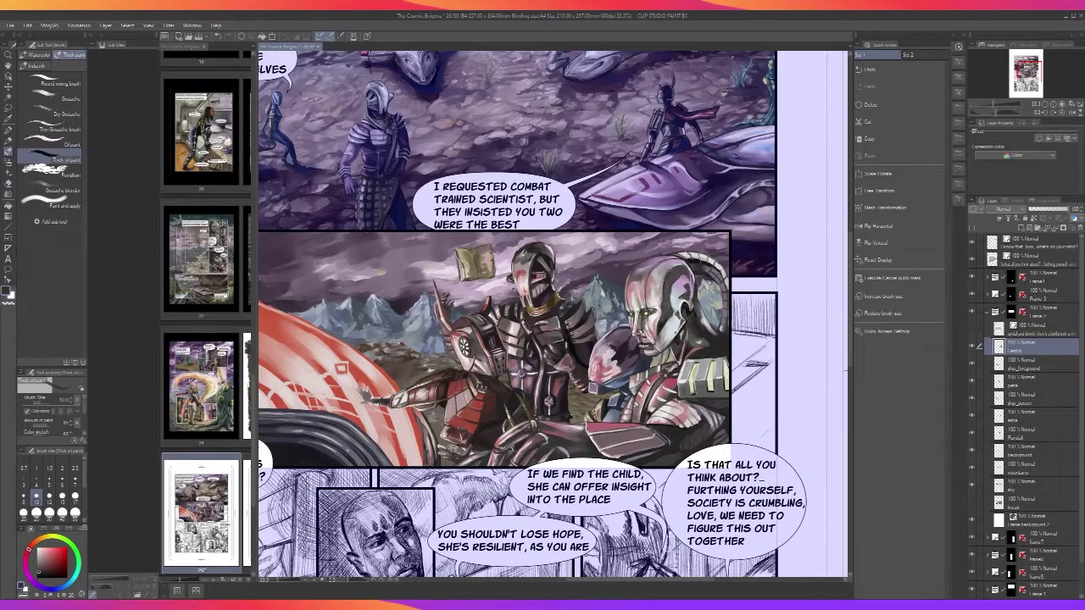
{"action": "scroll", "coordinate": [542, 429], "scroll_direction": "up", "scroll_amount": 3}
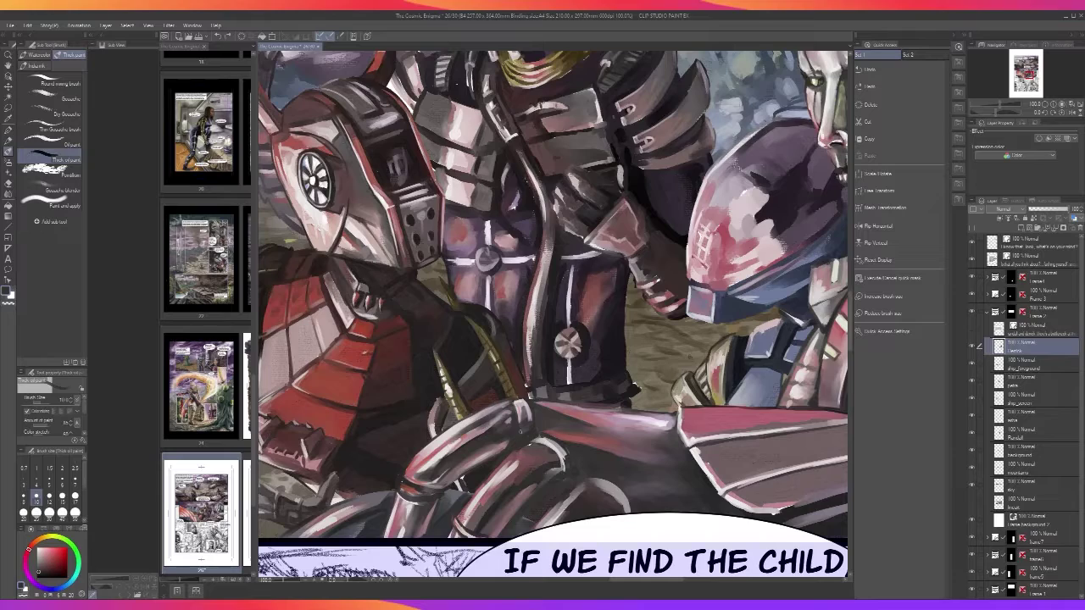
{"action": "left_click", "coordinate": [499, 503], "text": "alt"}
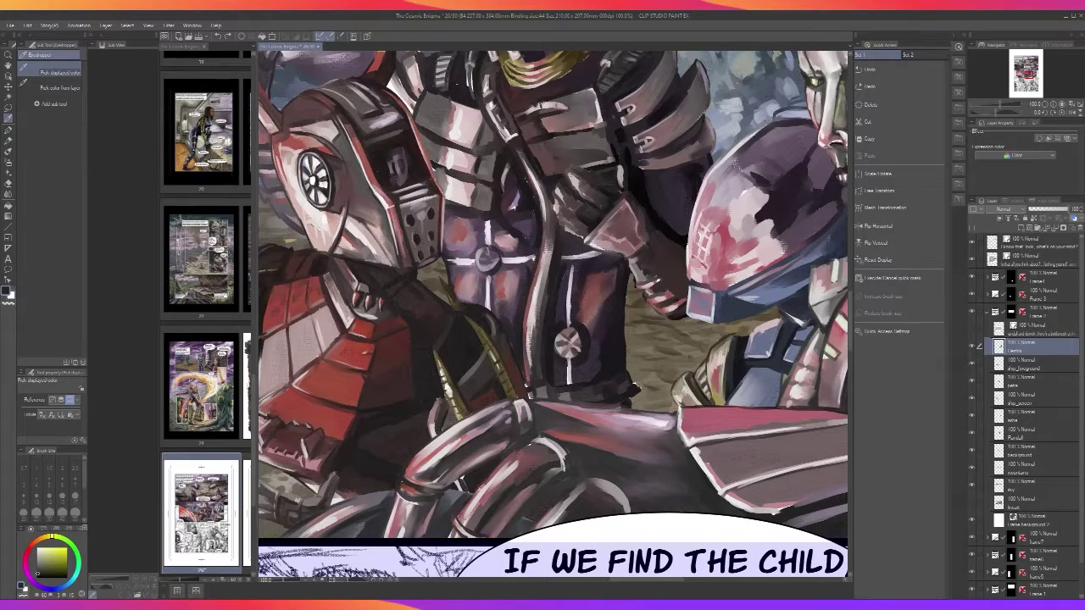
{"action": "left_click_drag", "start_coordinate": [510, 446], "coordinate": [528, 430]}
{"action": "scroll", "coordinate": [549, 428], "scroll_direction": "down", "scroll_amount": 3}
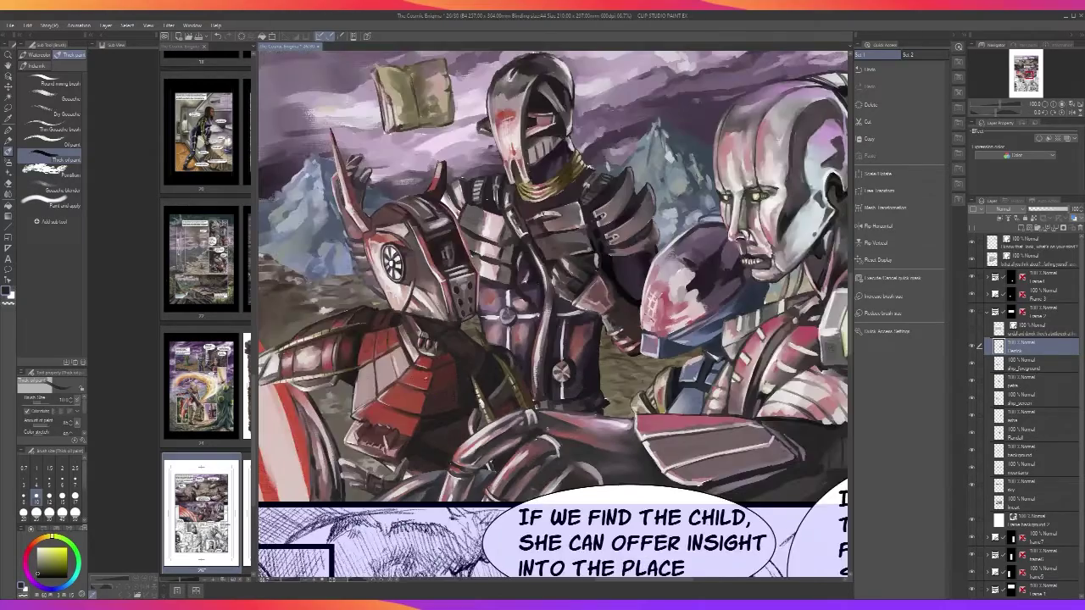
{"action": "key", "text": "ctrl+minus"}
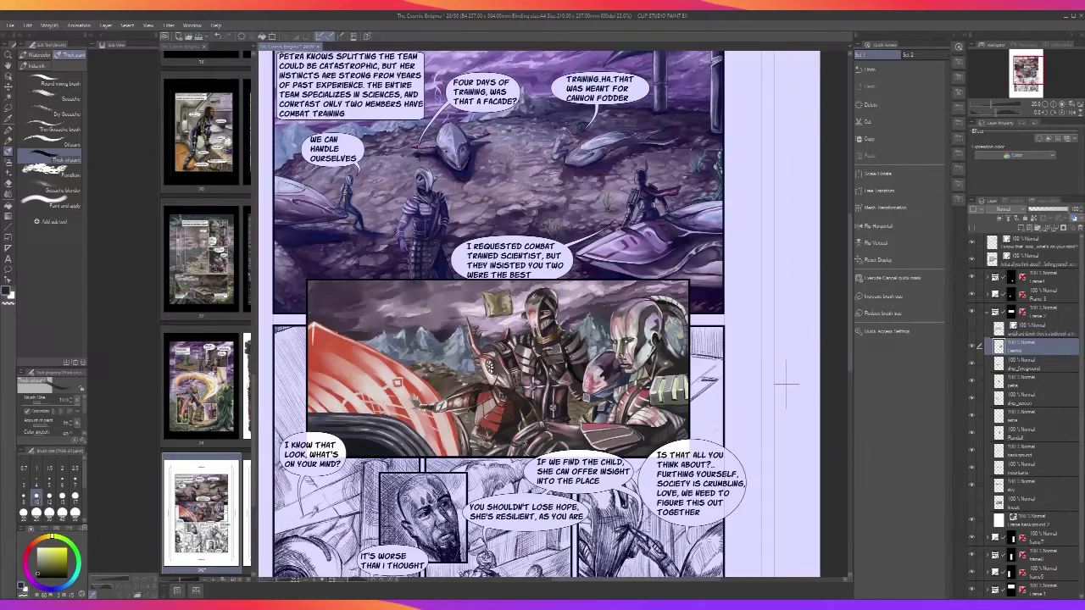
{"action": "scroll", "coordinate": [547, 429], "scroll_direction": "up", "scroll_amount": 4}
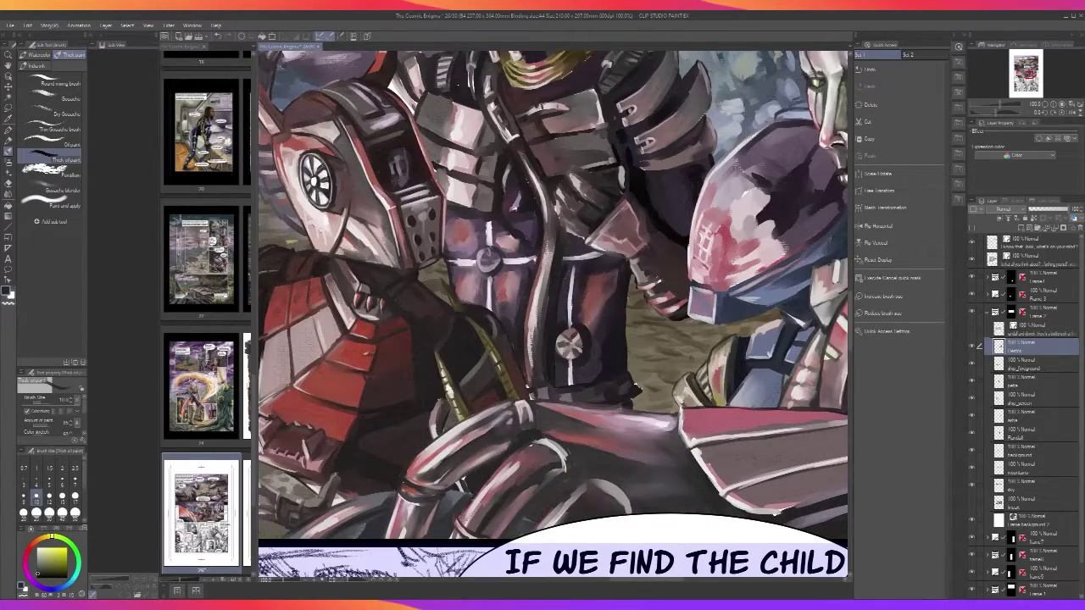
Paint a dark stroke along the red finger below the knuckle and review the hand within the middle panel
{"action": "mouse_move", "coordinate": [518, 450]}
{"action": "left_mouse_down"}
{"action": "mouse_move", "coordinate": [495, 473]}
{"action": "mouse_move", "coordinate": [502, 467]}
{"action": "left_mouse_up"}
{"action": "scroll", "coordinate": [552, 436], "scroll_direction": "down", "scroll_amount": 3}
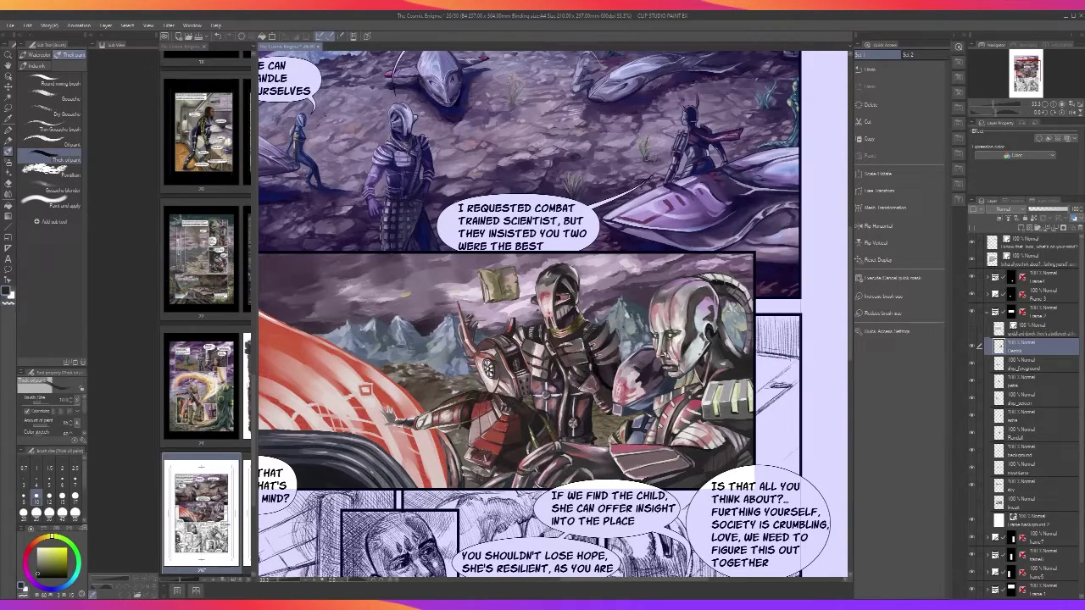
{"action": "scroll", "coordinate": [548, 445], "scroll_direction": "up", "scroll_amount": 3}
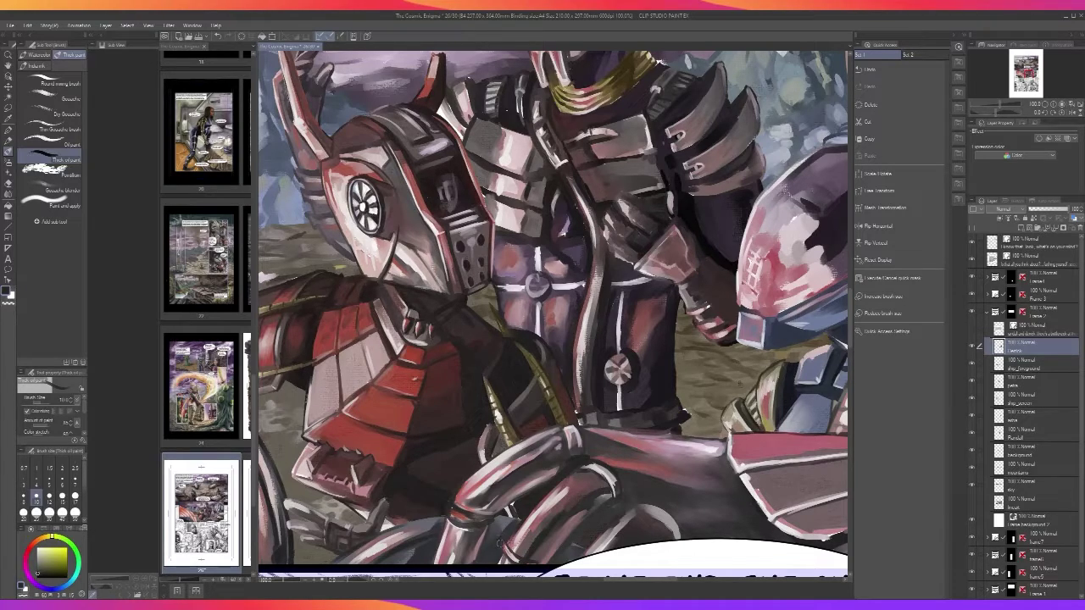
{"action": "scroll", "coordinate": [502, 539], "scroll_direction": "down", "scroll_amount": 2}
{"action": "scroll", "coordinate": [503, 540], "scroll_direction": "up", "scroll_amount": 1}
{"action": "scroll", "coordinate": [503, 553], "scroll_direction": "up", "scroll_amount": 1}
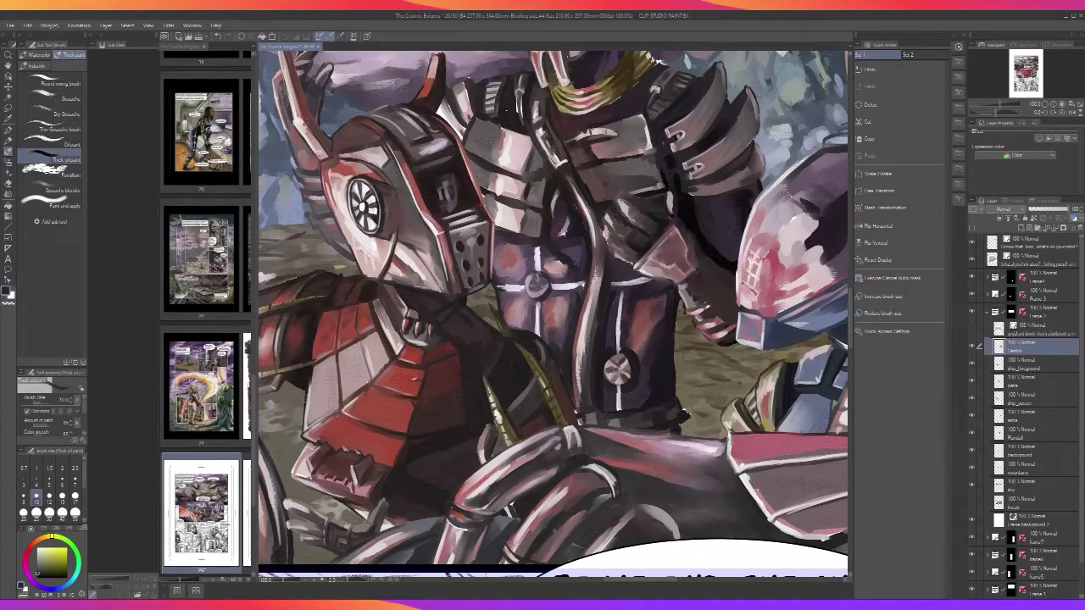
{"action": "key", "text": "bracketright"}
{"action": "key", "text": "bracketright"}
{"action": "key", "text": "bracketright"}
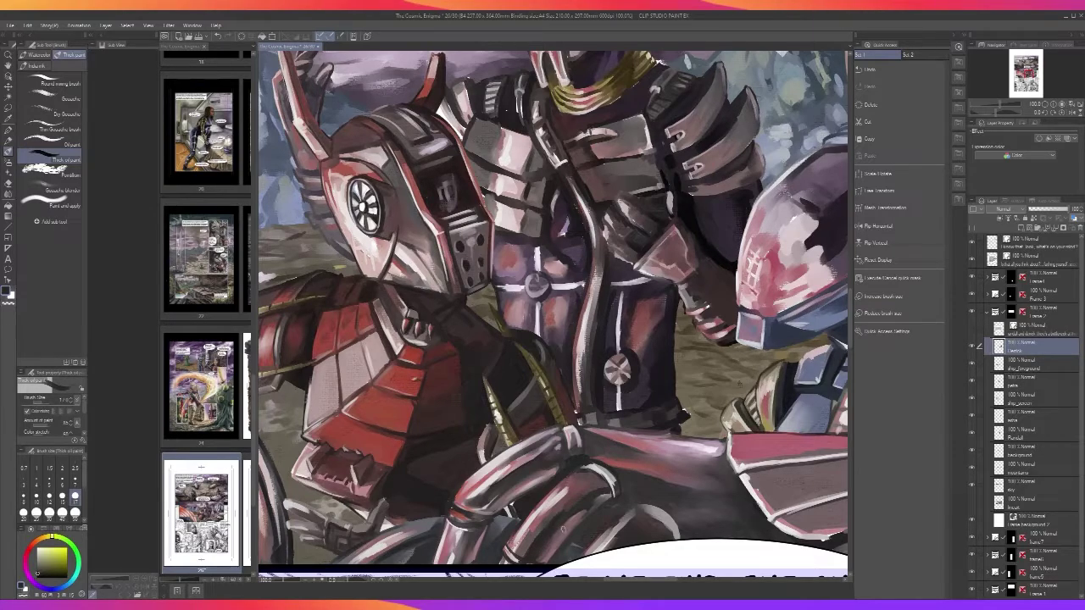
{"action": "key", "text": "bracketleft"}
{"action": "key", "text": "bracketleft"}
{"action": "key", "text": "bracketleft"}
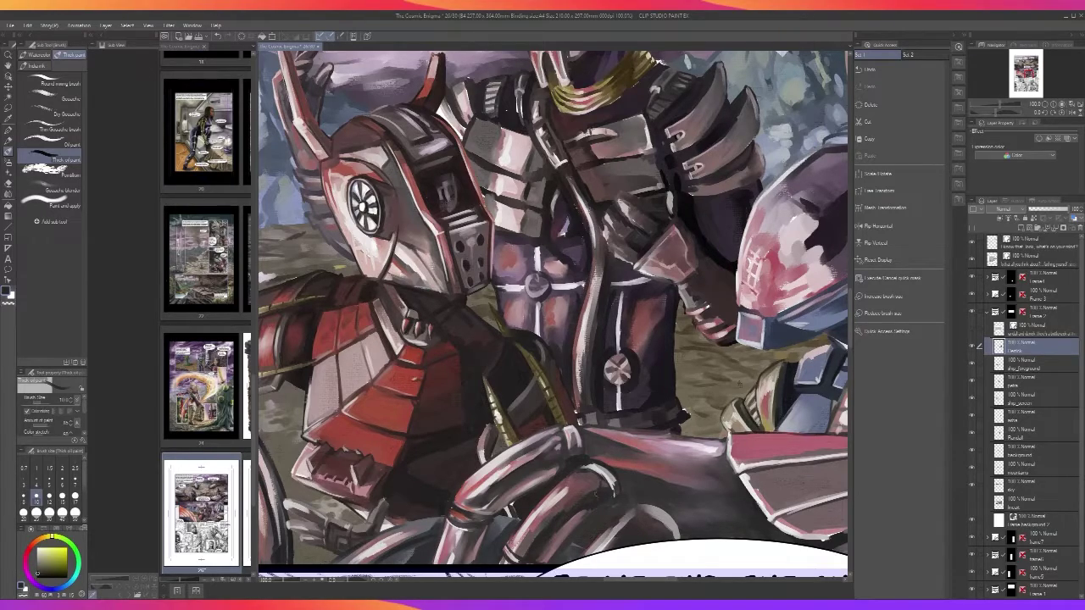
{"action": "scroll", "coordinate": [608, 487], "scroll_direction": "down", "scroll_amount": 3}
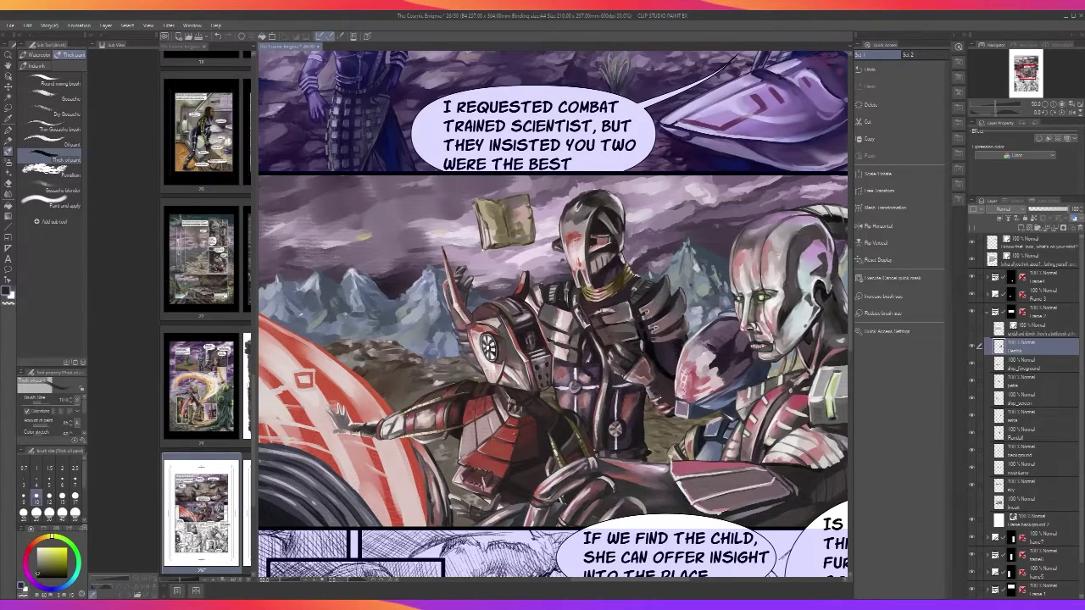
Examine the armoured hand and forearm up close and within the whole page, with a larger brush ready
{"action": "scroll", "coordinate": [612, 490], "scroll_direction": "up", "scroll_amount": 1}
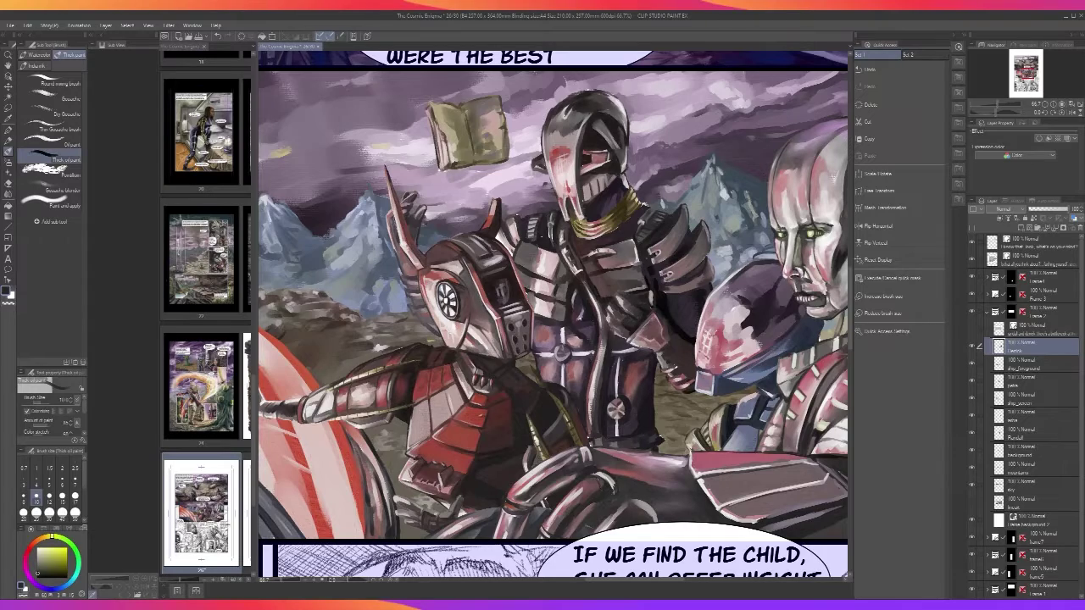
{"action": "key", "text": "bracketright"}
{"action": "key", "text": "bracketright"}
{"action": "key", "text": "bracketright"}
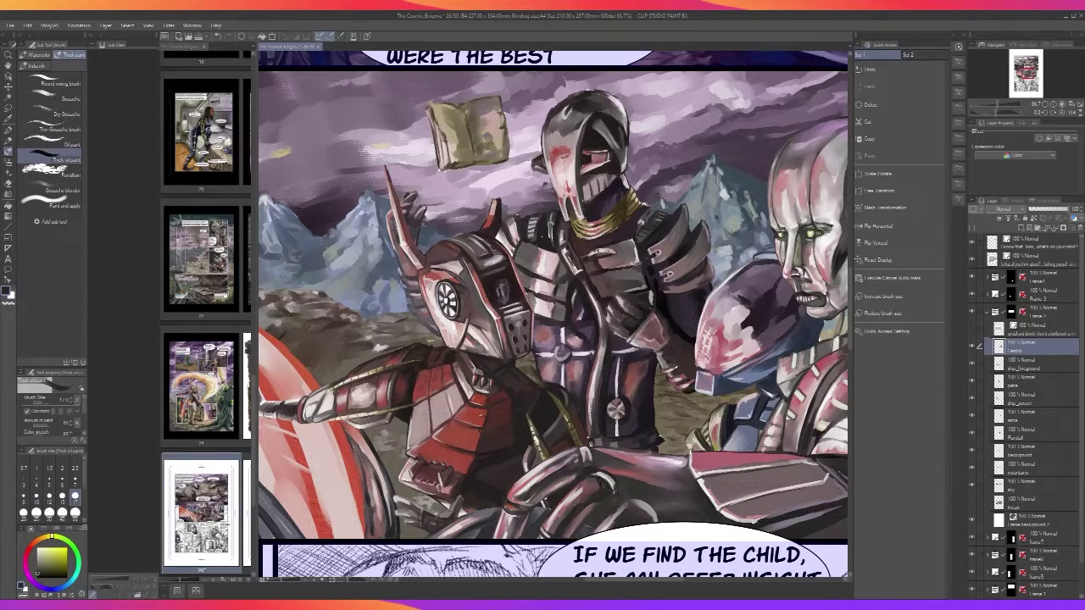
{"action": "scroll", "coordinate": [618, 483], "scroll_direction": "down", "scroll_amount": 1}
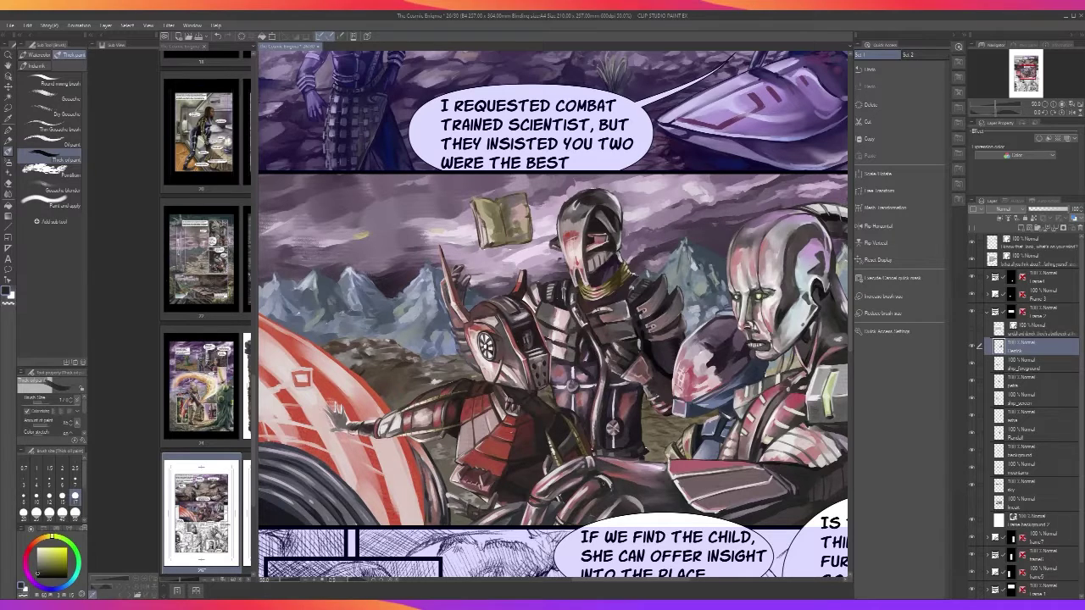
{"action": "scroll", "coordinate": [618, 484], "scroll_direction": "down", "scroll_amount": 1}
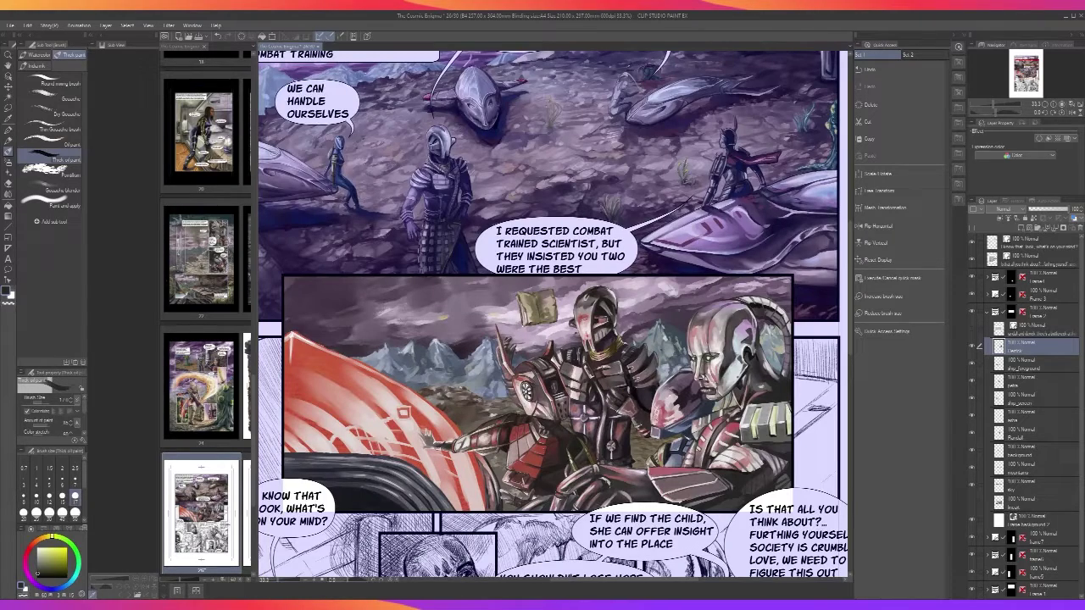
{"action": "scroll", "coordinate": [607, 483], "scroll_direction": "up", "scroll_amount": 2}
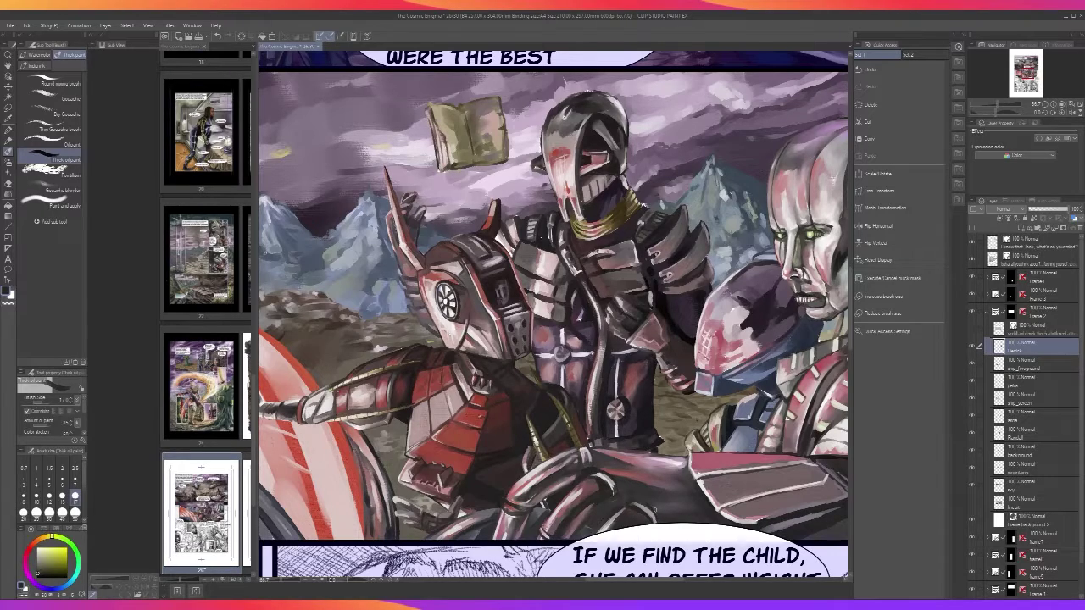
{"action": "scroll", "coordinate": [655, 509], "scroll_direction": "down", "scroll_amount": 2}
{"action": "scroll", "coordinate": [654, 508], "scroll_direction": "up", "scroll_amount": 1}
{"action": "scroll", "coordinate": [654, 511], "scroll_direction": "up", "scroll_amount": 1}
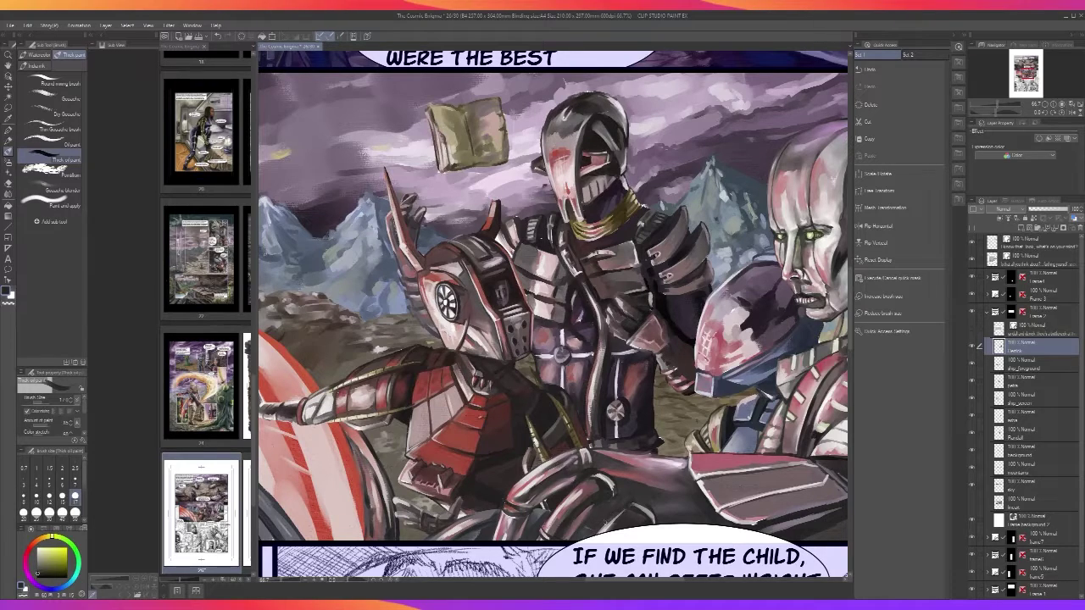
{"action": "scroll", "coordinate": [612, 519], "scroll_direction": "down", "scroll_amount": 3}
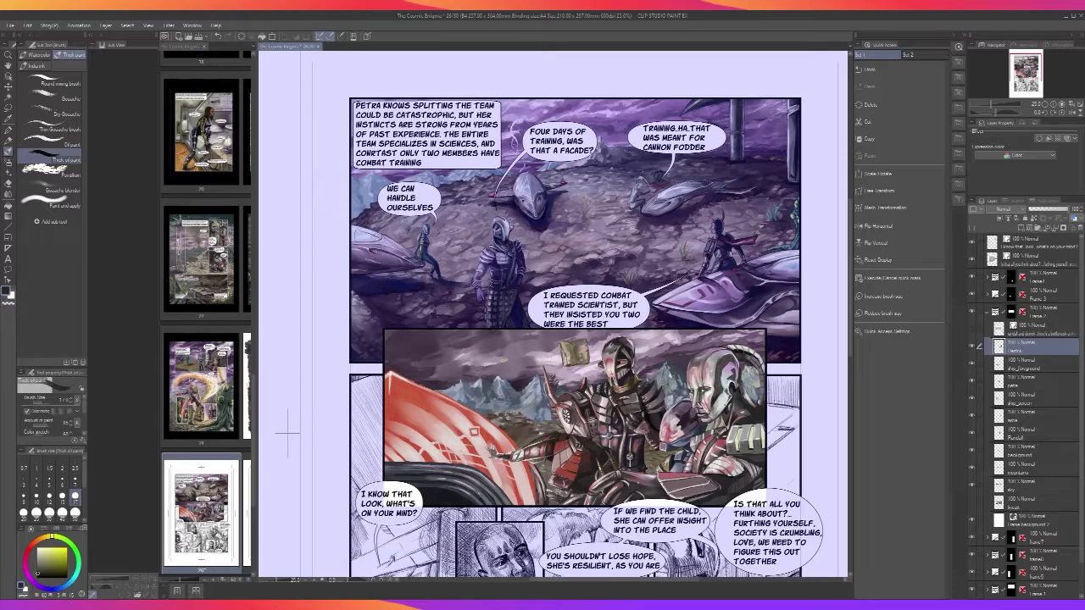
{"action": "scroll", "coordinate": [638, 487], "scroll_direction": "down", "scroll_amount": 3}
{"action": "scroll", "coordinate": [638, 487], "scroll_direction": "up", "scroll_amount": 4}
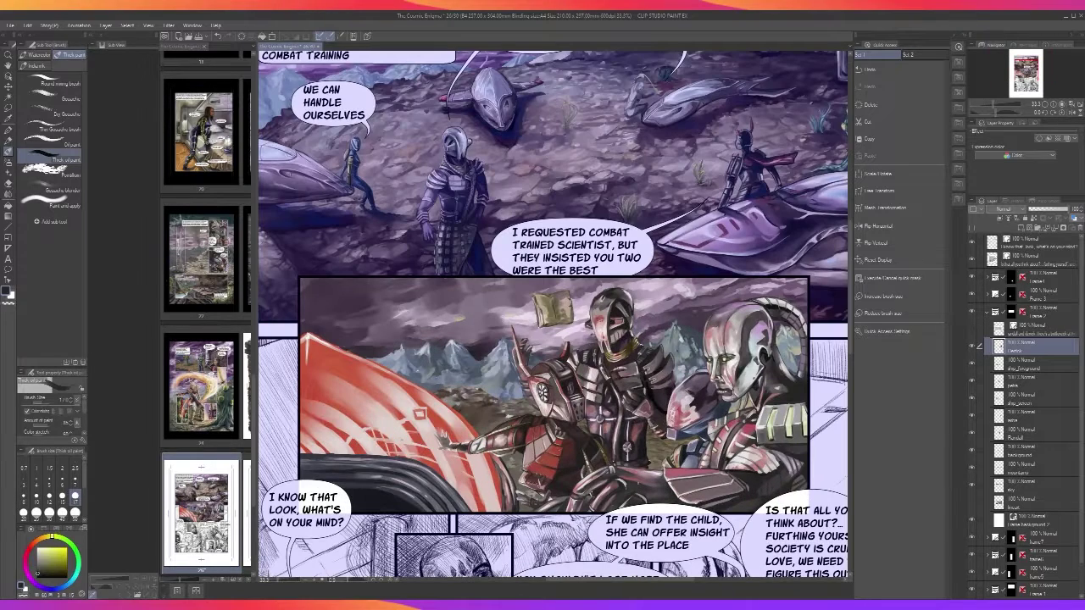
{"action": "scroll", "coordinate": [635, 466], "scroll_direction": "up", "scroll_amount": 2}
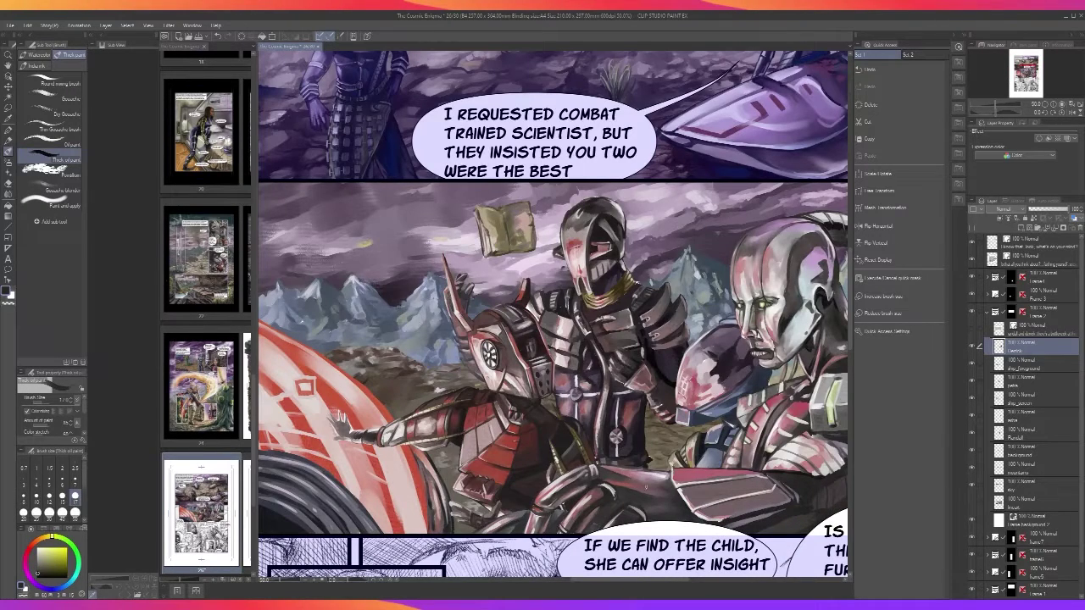
Sample a muted red from the armour and dab it beside the fingers, redoing the first dab and checking the panel
{"action": "left_click", "coordinate": [614, 497], "text": "alt"}
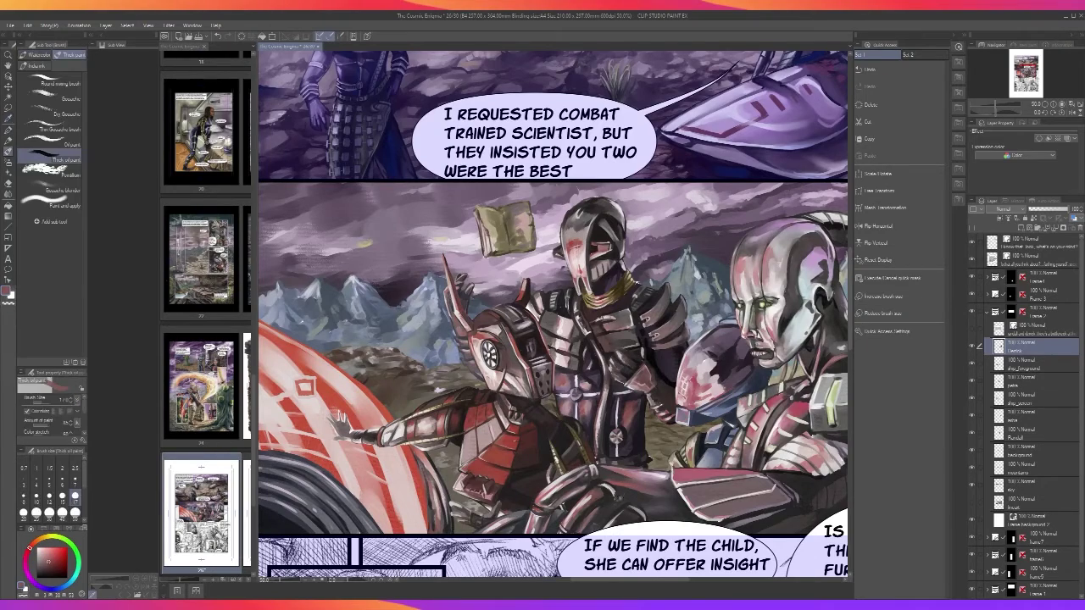
{"action": "left_click", "coordinate": [622, 501]}
{"action": "key", "text": "ctrl+z"}
{"action": "left_click", "coordinate": [618, 505]}
{"action": "scroll", "coordinate": [608, 470], "scroll_direction": "down", "scroll_amount": 1}
{"action": "scroll", "coordinate": [608, 470], "scroll_direction": "up", "scroll_amount": 2}
{"action": "left_click", "coordinate": [622, 511], "text": "alt"}
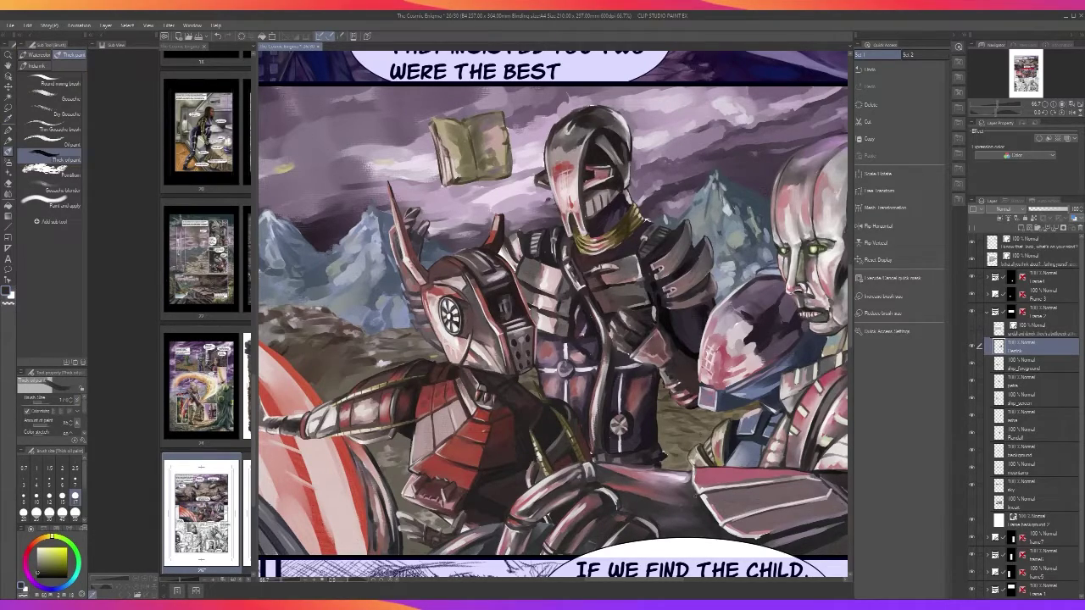
Sample a muted red and brush it along the forearm's underside, checking the tone against the surrounding panels
{"action": "left_click", "coordinate": [638, 489], "text": "alt"}
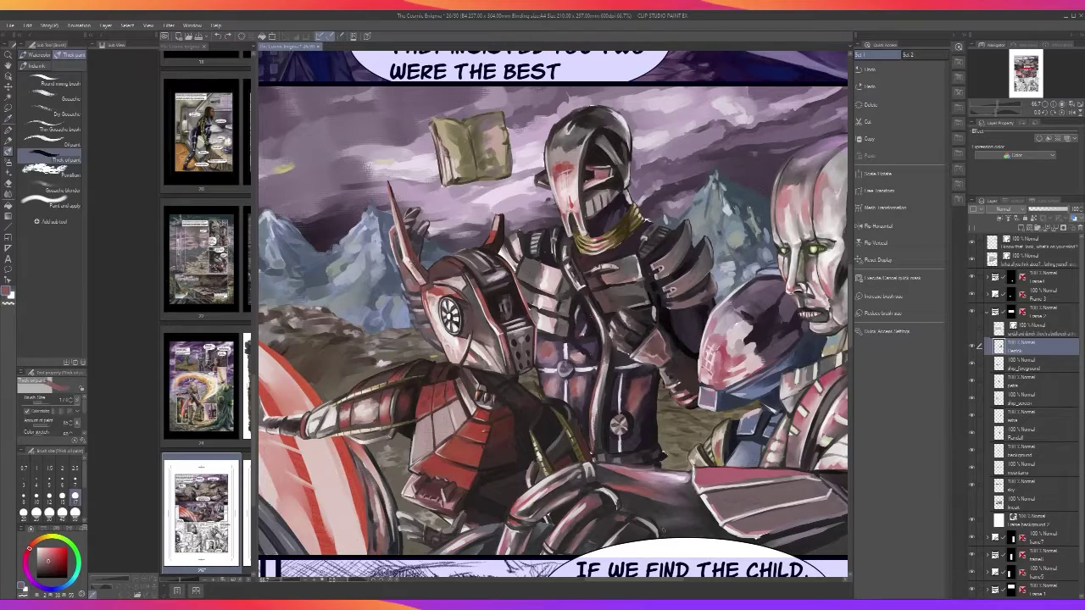
{"action": "left_click_drag", "start_coordinate": [679, 527], "coordinate": [699, 533]}
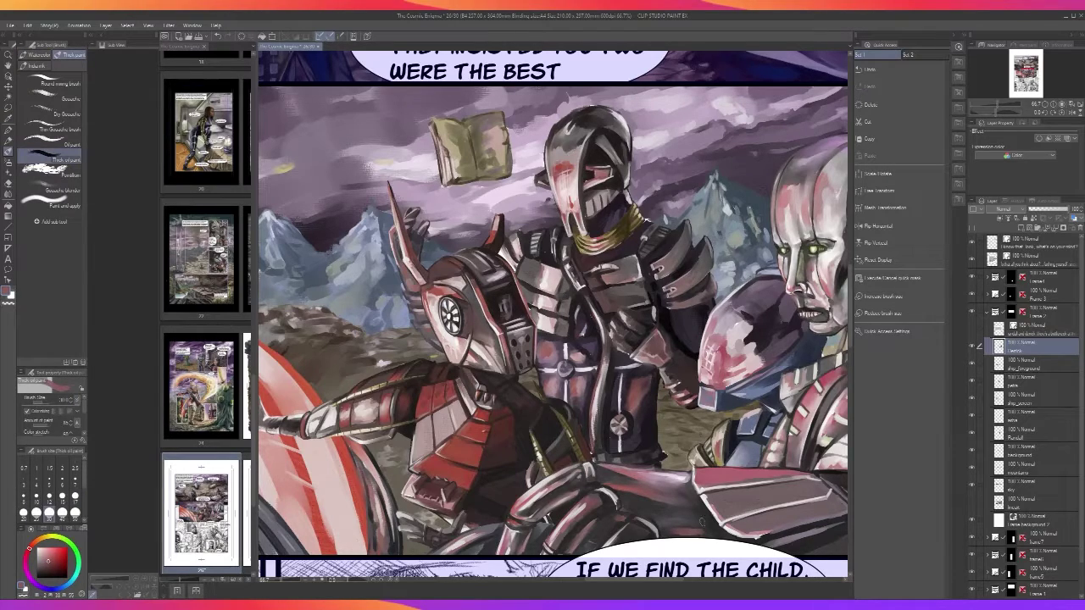
{"action": "key", "text": "bracketleft"}
{"action": "key", "text": "bracketleft"}
{"action": "key", "text": "bracketleft"}
{"action": "key", "text": "ctrl+minus"}
{"action": "key", "text": "ctrl+minus"}
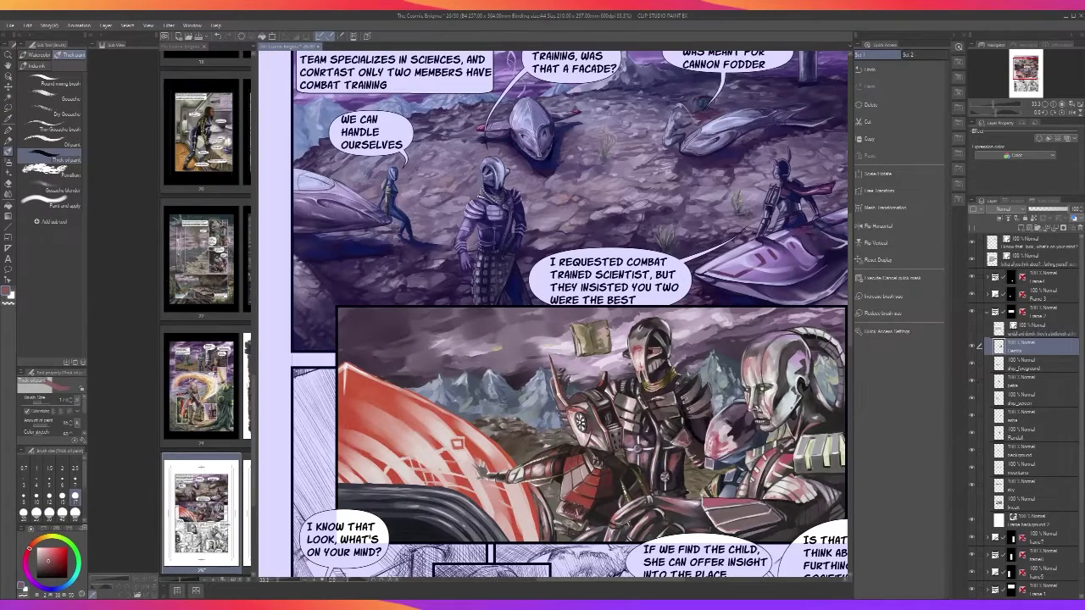
{"action": "key", "text": "ctrl+plus"}
{"action": "key", "text": "ctrl+plus"}
{"action": "key", "text": "ctrl+minus"}
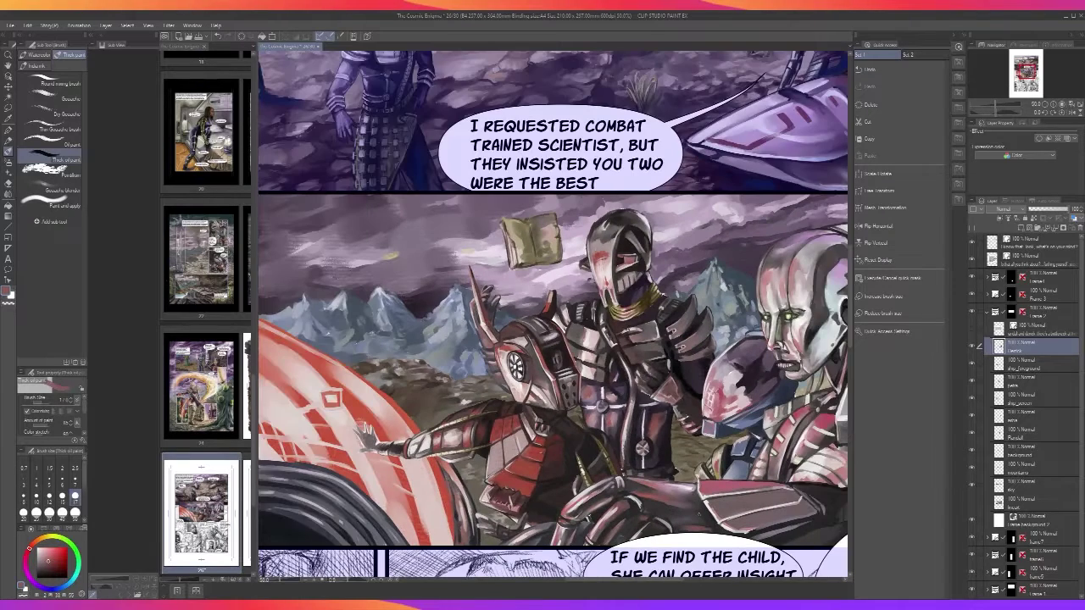
{"action": "key", "text": "ctrl+plus"}
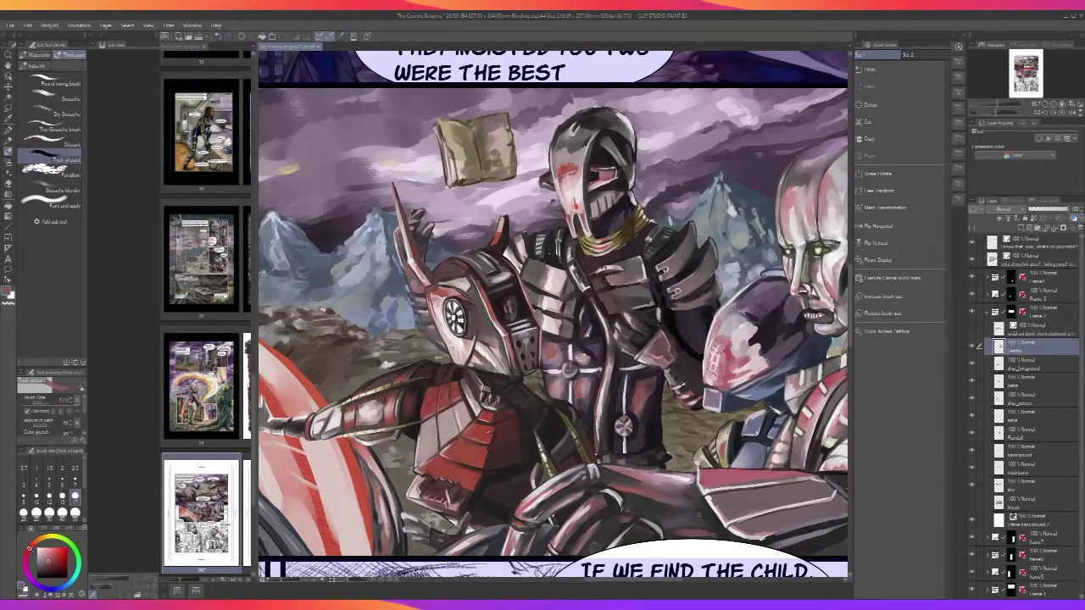
Sample a greyish mauve near the knuckles, undo the last two strokes and compare the forearm across the page
{"action": "left_click", "coordinate": [621, 492], "text": "alt"}
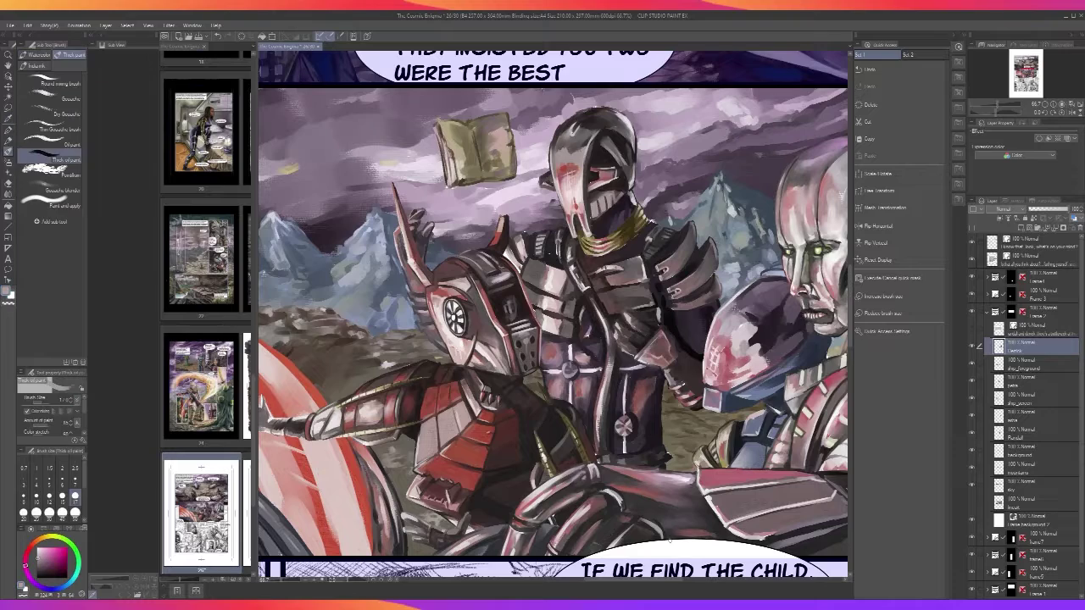
{"action": "key", "text": "ctrl+z"}
{"action": "scroll", "coordinate": [678, 537], "scroll_direction": "down", "scroll_amount": 1}
{"action": "key", "text": "ctrl+z"}
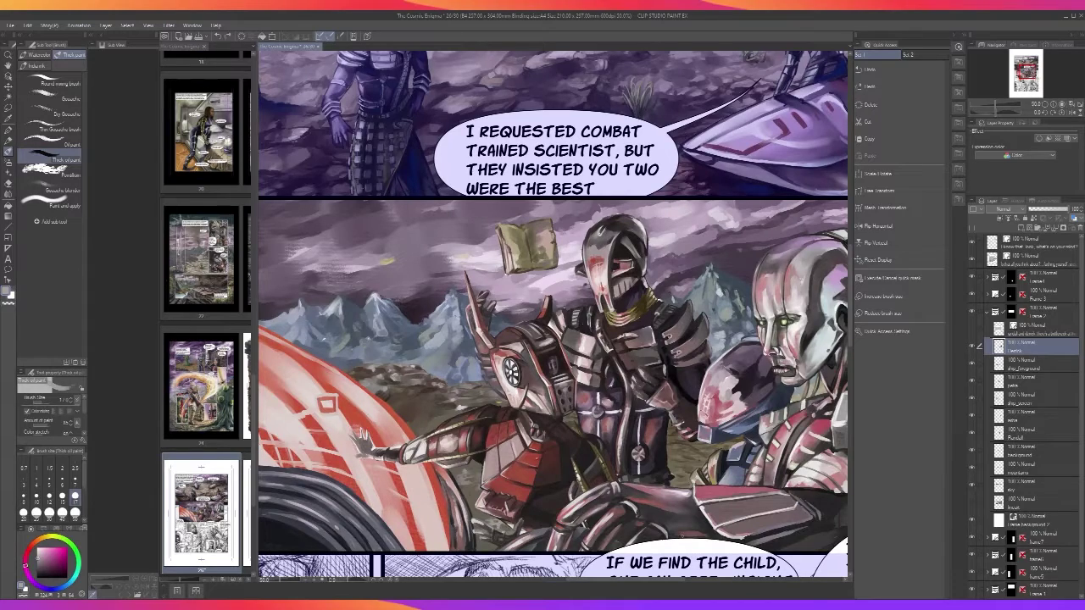
{"action": "scroll", "coordinate": [678, 536], "scroll_direction": "up", "scroll_amount": 1}
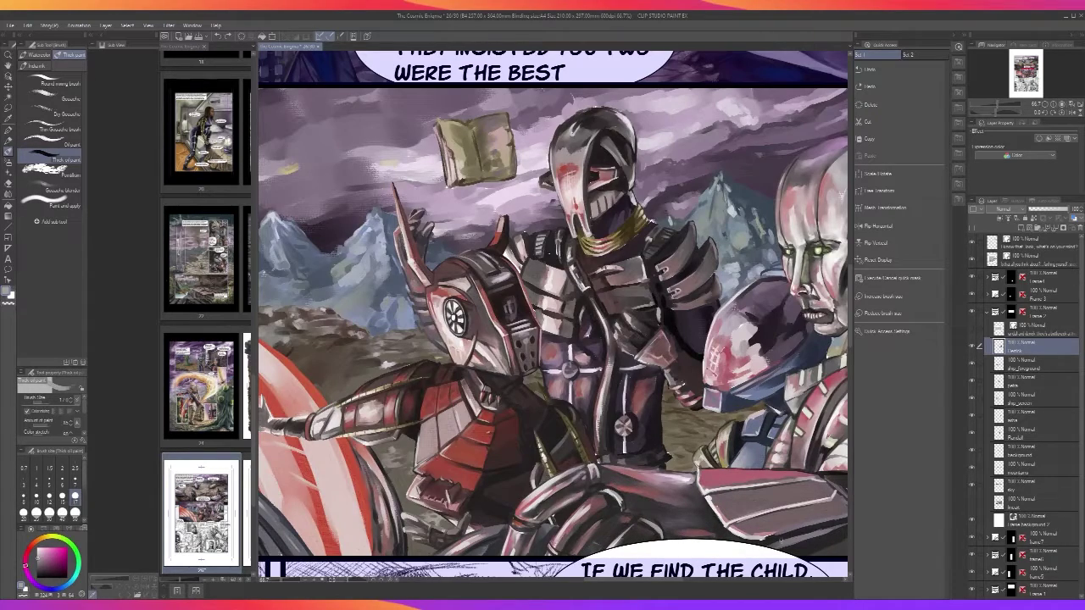
{"action": "scroll", "coordinate": [631, 339], "scroll_direction": "down", "scroll_amount": 2}
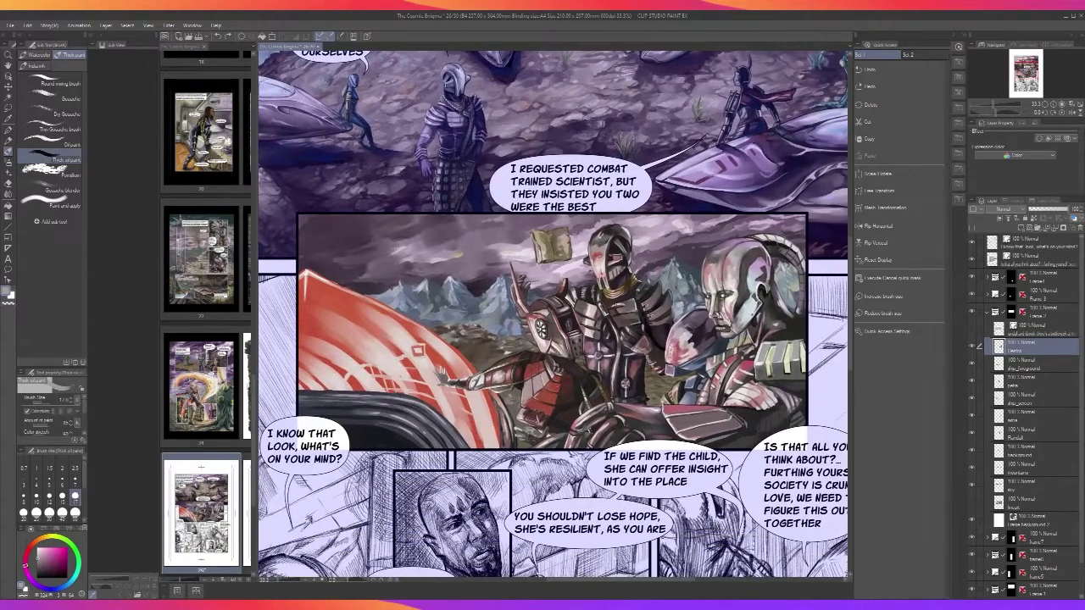
{"action": "scroll", "coordinate": [716, 387], "scroll_direction": "down", "scroll_amount": 1}
{"action": "scroll", "coordinate": [720, 383], "scroll_direction": "up", "scroll_amount": 2}
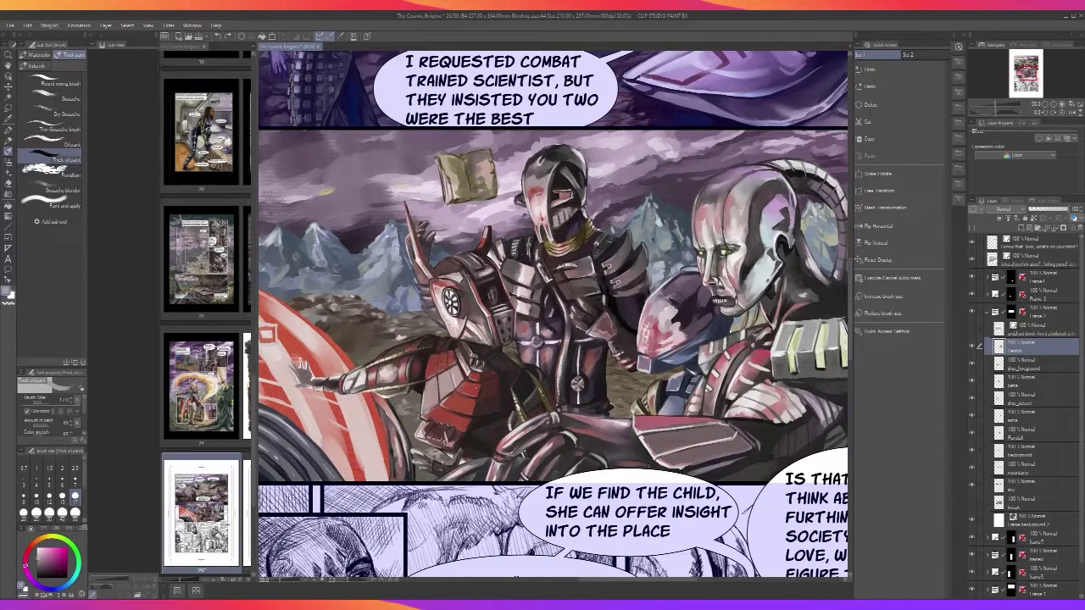
Sample a dark red from the forearm and shade its lower edge above the speech balloon with a larger brush
{"action": "left_click", "coordinate": [635, 462], "text": "alt"}
{"action": "key", "text": "bracketright"}
{"action": "key", "text": "bracketright"}
{"action": "key", "text": "bracketright"}
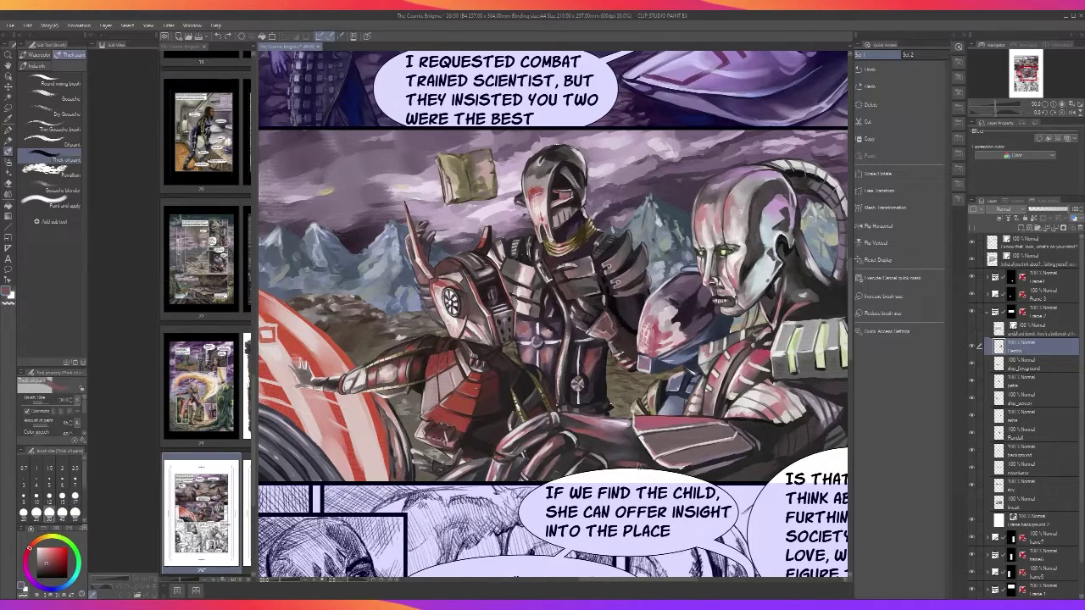
{"action": "left_click_drag", "start_coordinate": [644, 466], "coordinate": [639, 467]}
Sample a dark purple and paint along the forearm's upper edge by the wrist, reviewing it against the full page
{"action": "left_click", "coordinate": [646, 463], "text": "alt"}
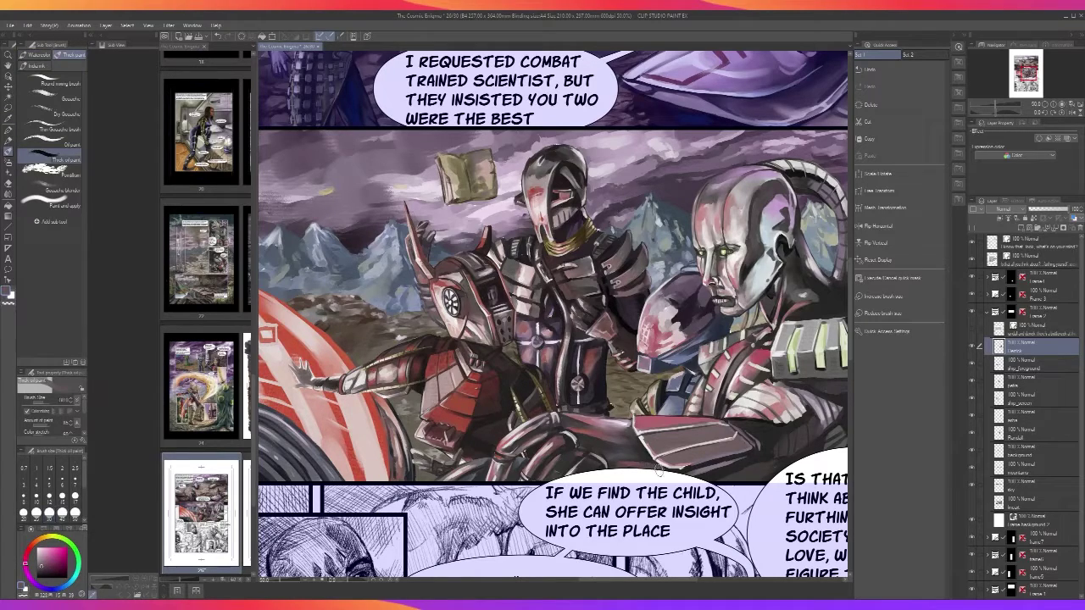
{"action": "scroll", "coordinate": [678, 470], "scroll_direction": "down", "scroll_amount": 3}
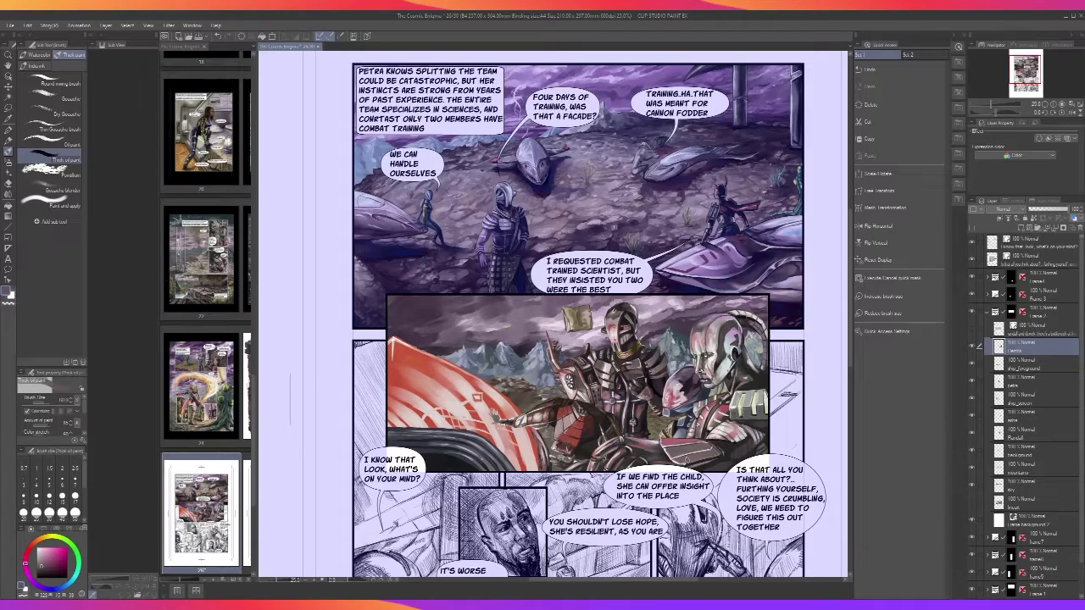
{"action": "scroll", "coordinate": [734, 481], "scroll_direction": "down", "scroll_amount": 4}
{"action": "scroll", "coordinate": [734, 481], "scroll_direction": "up", "scroll_amount": 4}
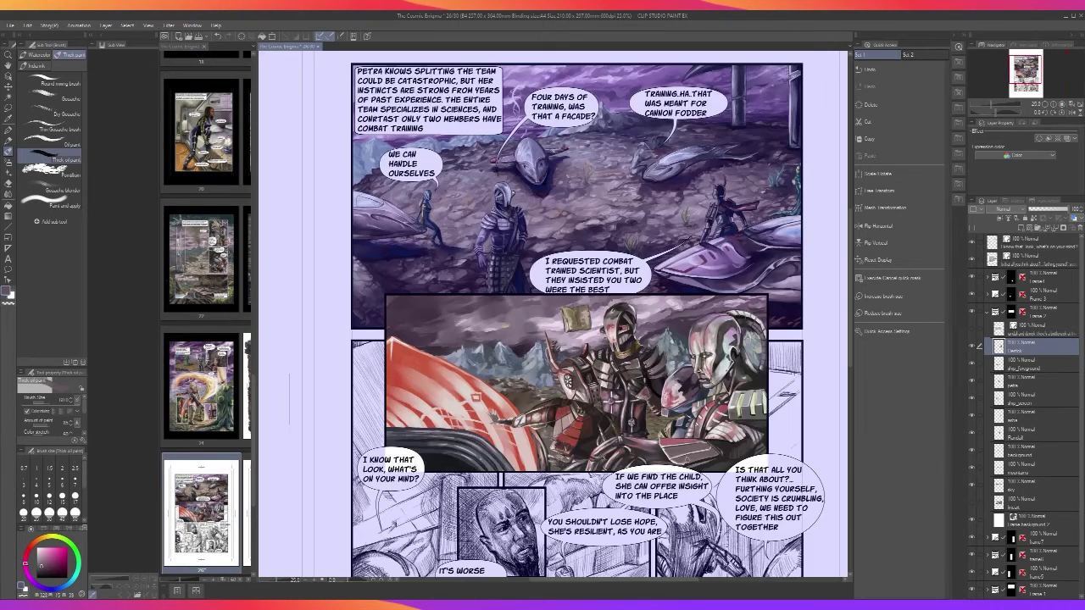
{"action": "scroll", "coordinate": [687, 460], "scroll_direction": "up", "scroll_amount": 1}
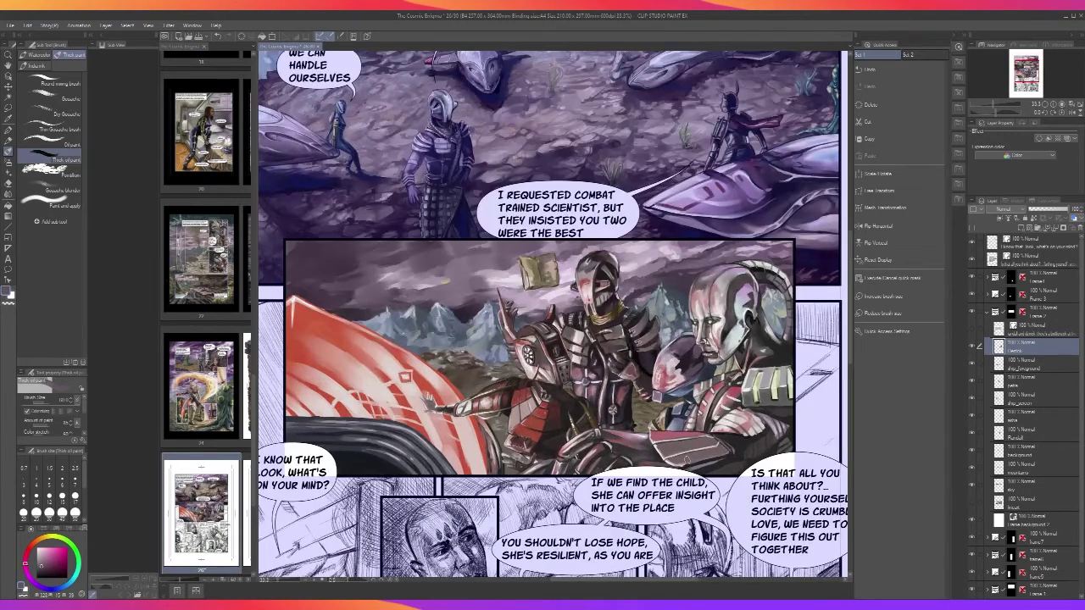
{"action": "scroll", "coordinate": [686, 459], "scroll_direction": "up", "scroll_amount": 1}
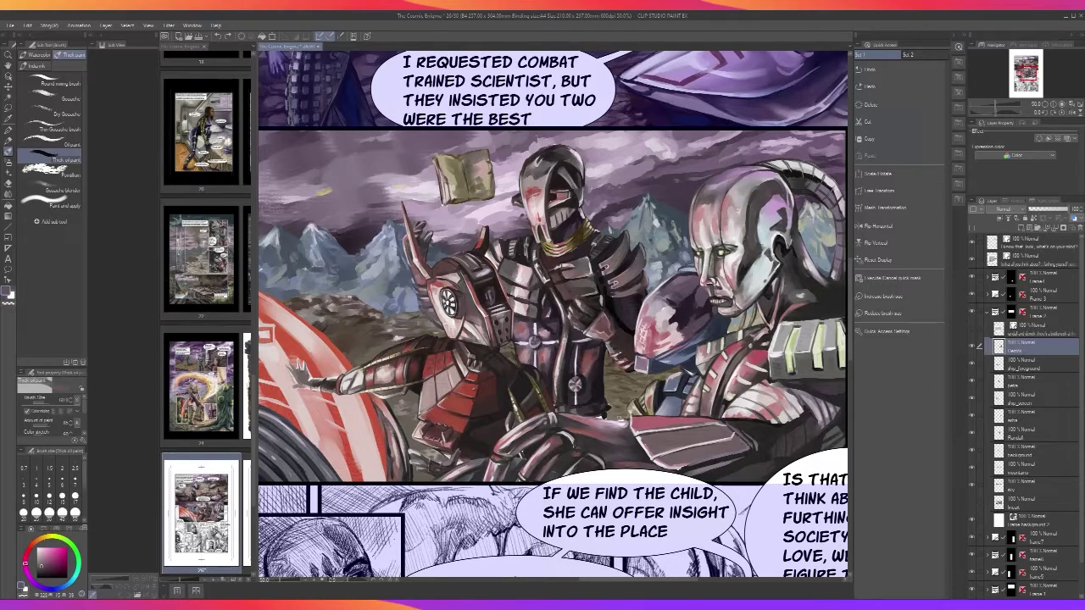
{"action": "left_click_drag", "start_coordinate": [566, 415], "coordinate": [595, 414]}
{"action": "scroll", "coordinate": [582, 412], "scroll_direction": "down", "scroll_amount": 2}
{"action": "scroll", "coordinate": [576, 398], "scroll_direction": "up", "scroll_amount": 3}
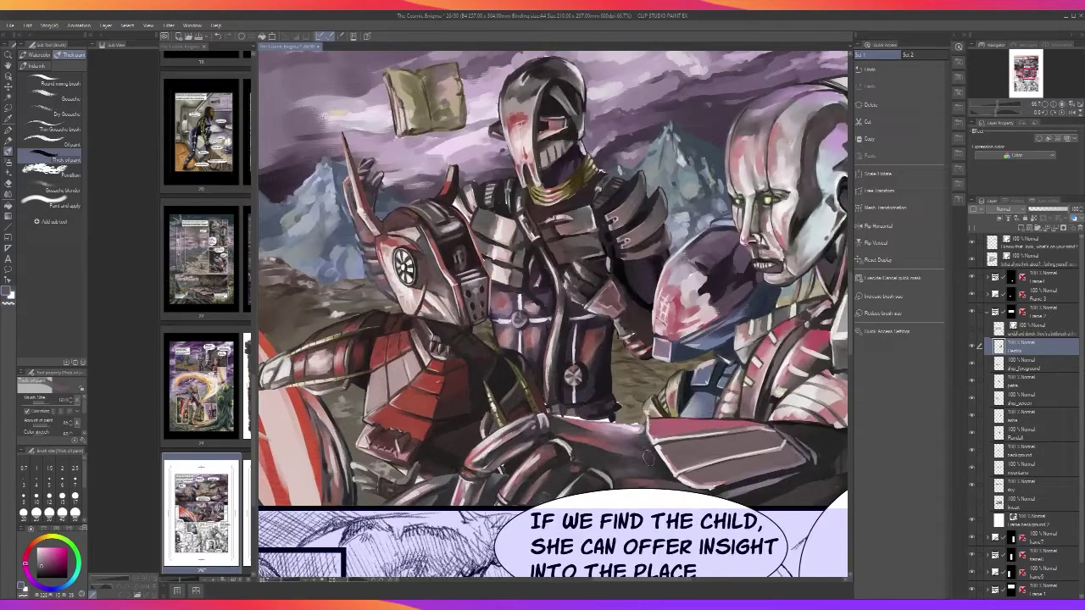
Sample a dark olive tone, shrink the brush and try a thin line along the forearm's upper edge
{"action": "key", "text": "i"}
{"action": "left_click", "coordinate": [632, 441], "text": "alt"}
{"action": "key", "text": "["}
{"action": "key", "text": "["}
{"action": "key", "text": "["}
{"action": "key", "text": "["}
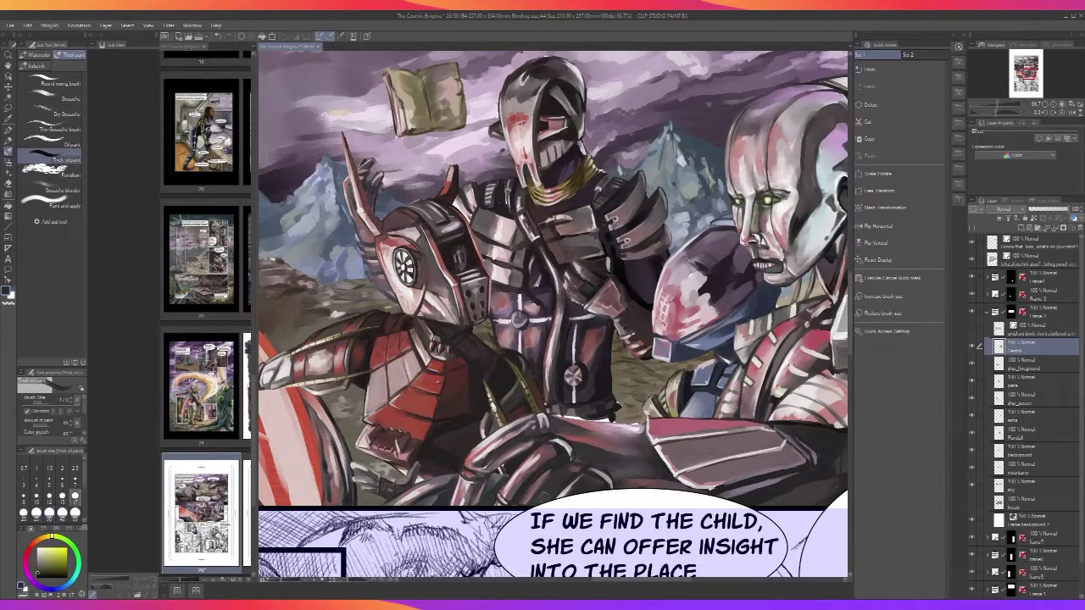
{"action": "key", "text": "bracketleft"}
{"action": "key", "text": "bracketleft"}
{"action": "key", "text": "bracketleft"}
{"action": "left_click_drag", "start_coordinate": [591, 422], "coordinate": [643, 426]}
{"action": "key", "text": "ctrl+z"}
{"action": "scroll", "coordinate": [634, 423], "scroll_direction": "down", "scroll_amount": 2}
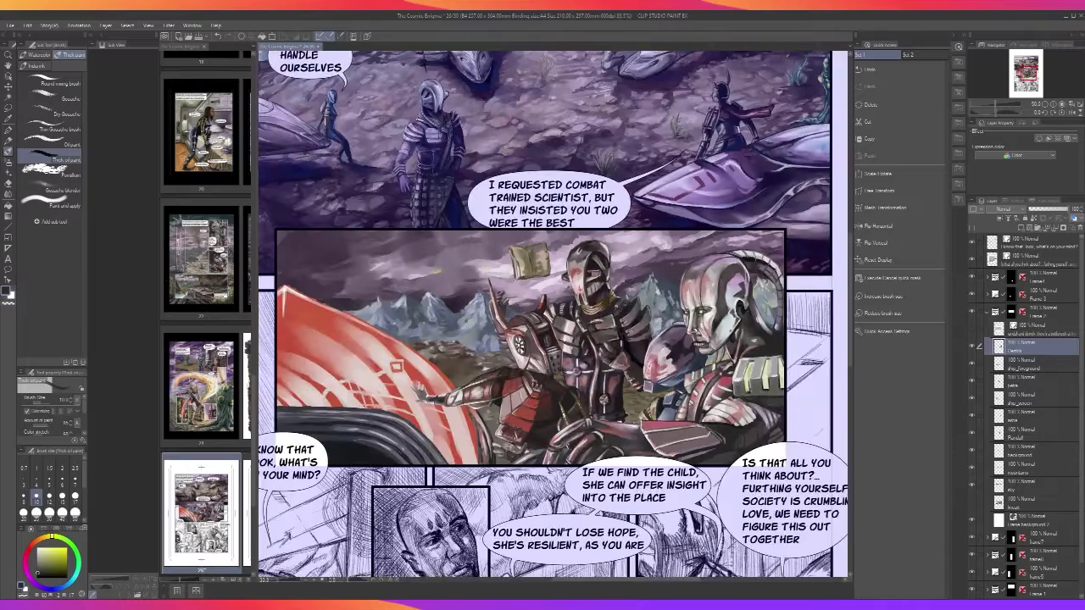
Paint short dark strokes where the forearm's upper edge meets the red plate and review them within the panel
{"action": "scroll", "coordinate": [634, 422], "scroll_direction": "up", "scroll_amount": 2}
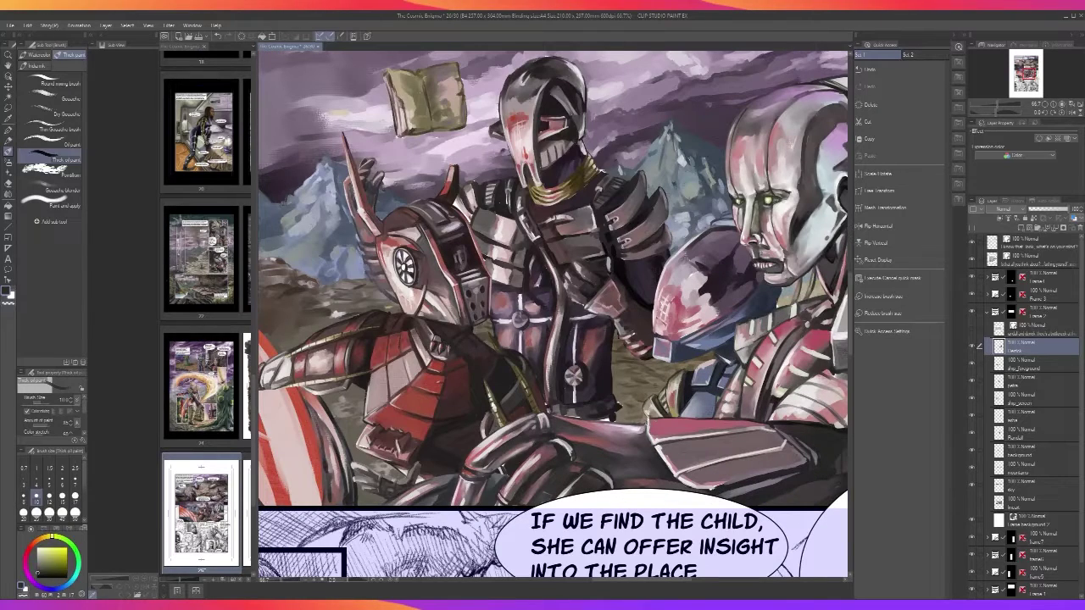
{"action": "left_click_drag", "start_coordinate": [647, 425], "coordinate": [639, 436]}
{"action": "left_click_drag", "start_coordinate": [646, 417], "coordinate": [646, 436]}
{"action": "scroll", "coordinate": [655, 445], "scroll_direction": "down", "scroll_amount": 2}
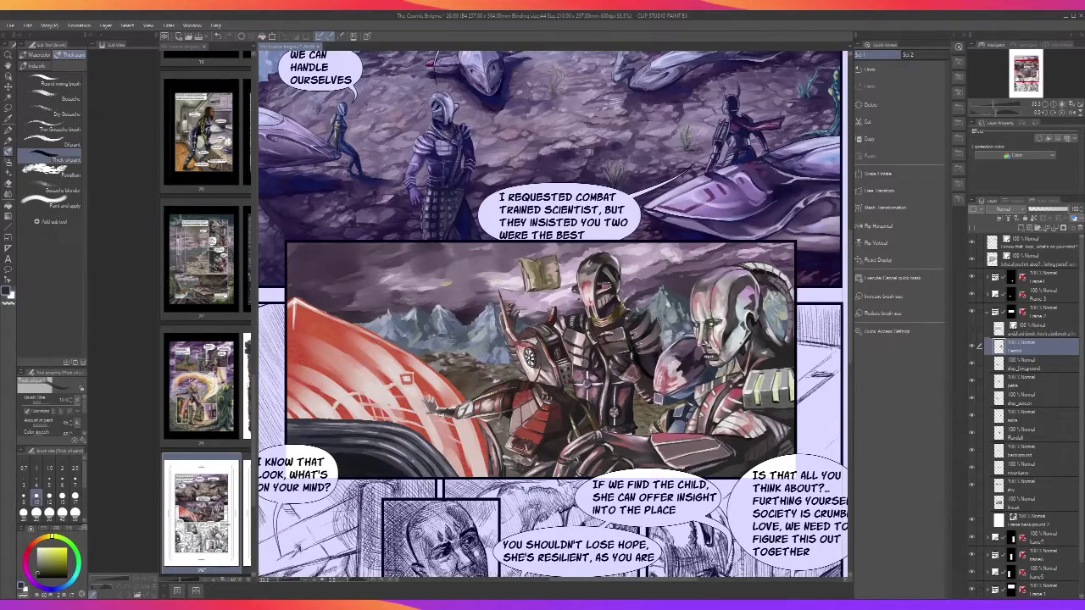
{"action": "scroll", "coordinate": [652, 448], "scroll_direction": "up", "scroll_amount": 2}
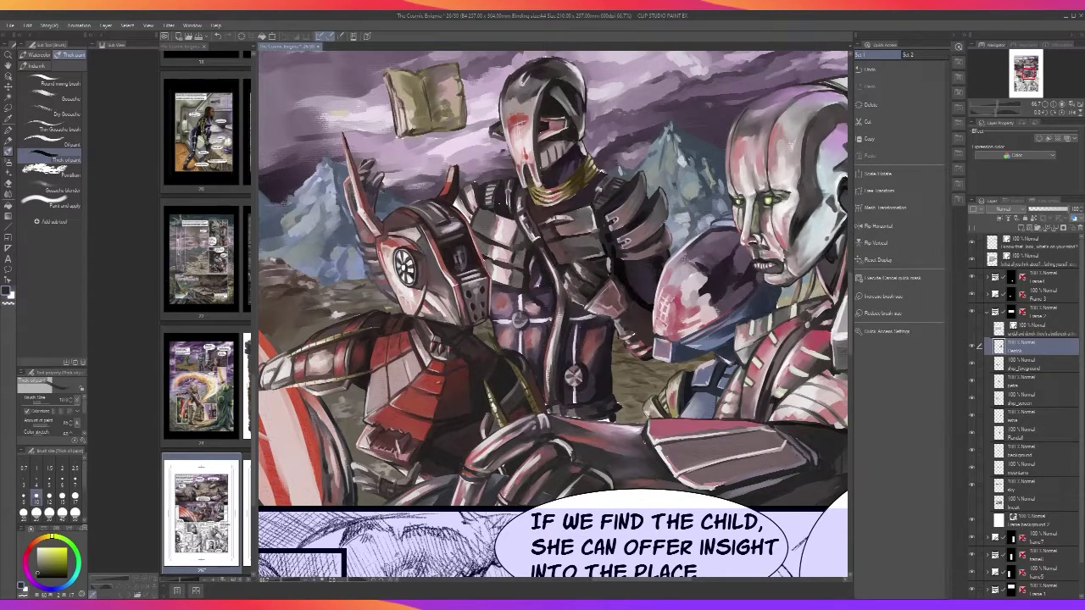
Sample a muted red from the forearm plate and paint thin strokes along its wrist-side edge with a smaller brush
{"action": "scroll", "coordinate": [646, 425], "scroll_direction": "up", "scroll_amount": 1}
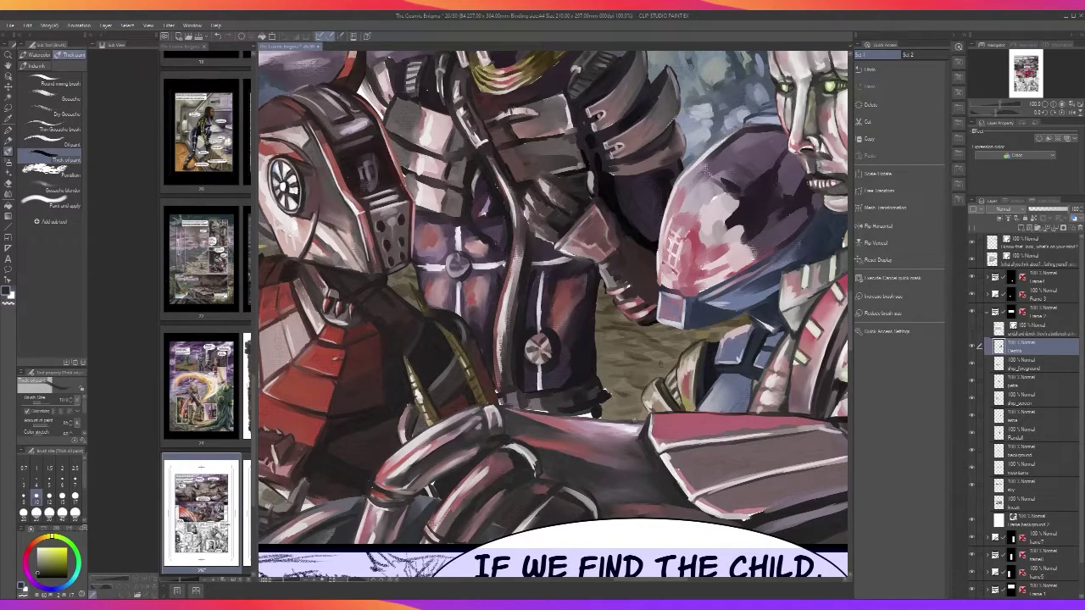
{"action": "key", "text": "bracketright"}
{"action": "key", "text": "bracketright"}
{"action": "key", "text": "bracketright"}
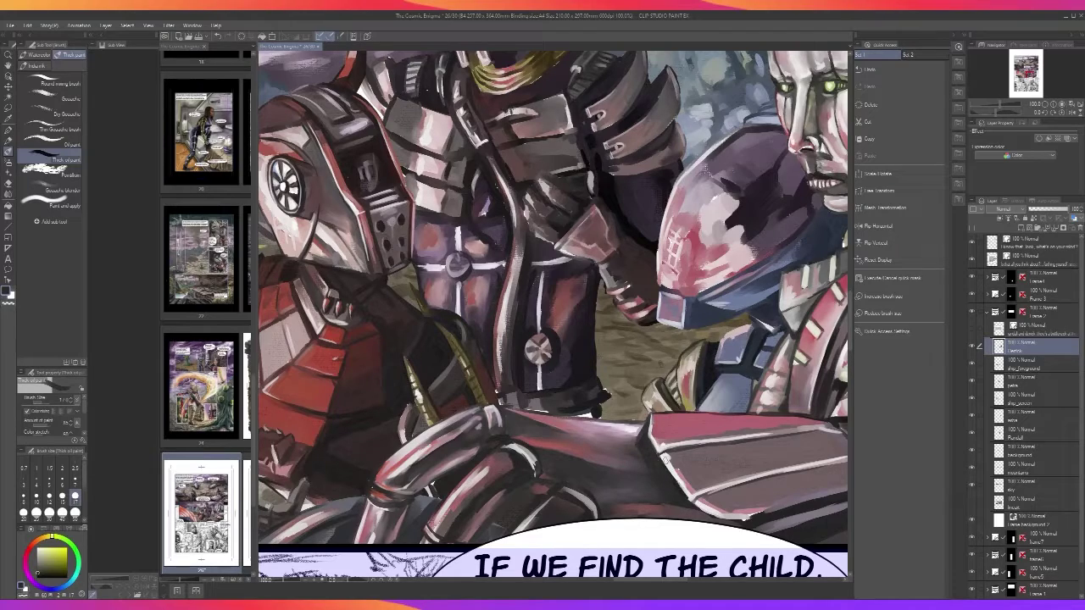
{"action": "left_click", "coordinate": [659, 429], "text": "alt"}
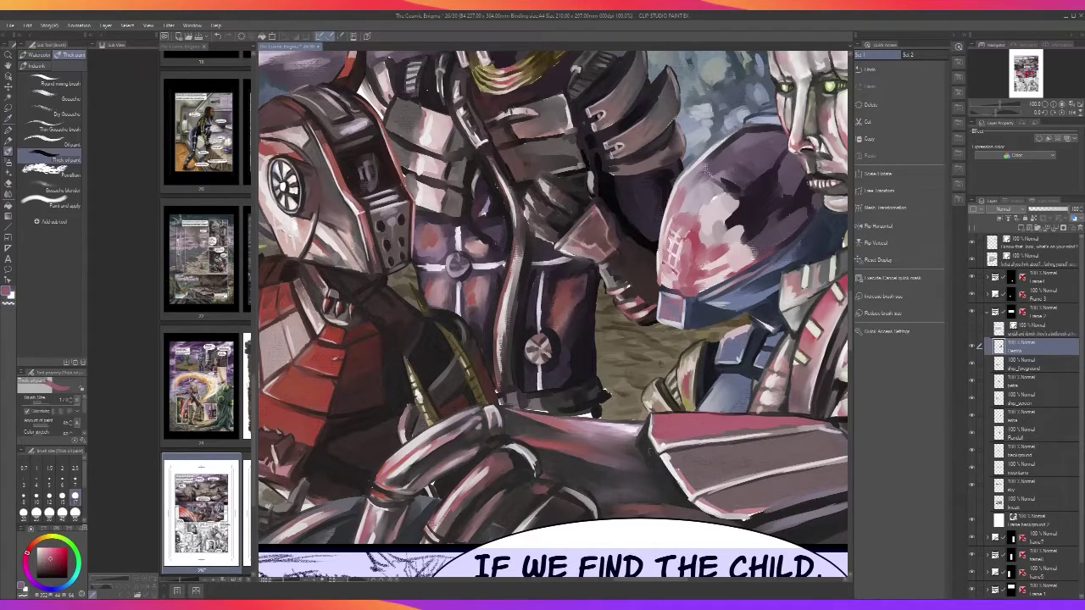
{"action": "left_click_drag", "start_coordinate": [646, 440], "coordinate": [653, 451]}
{"action": "key", "text": "ctrl+z"}
{"action": "key", "text": "bracketleft"}
{"action": "key", "text": "bracketleft"}
{"action": "key", "text": "bracketleft"}
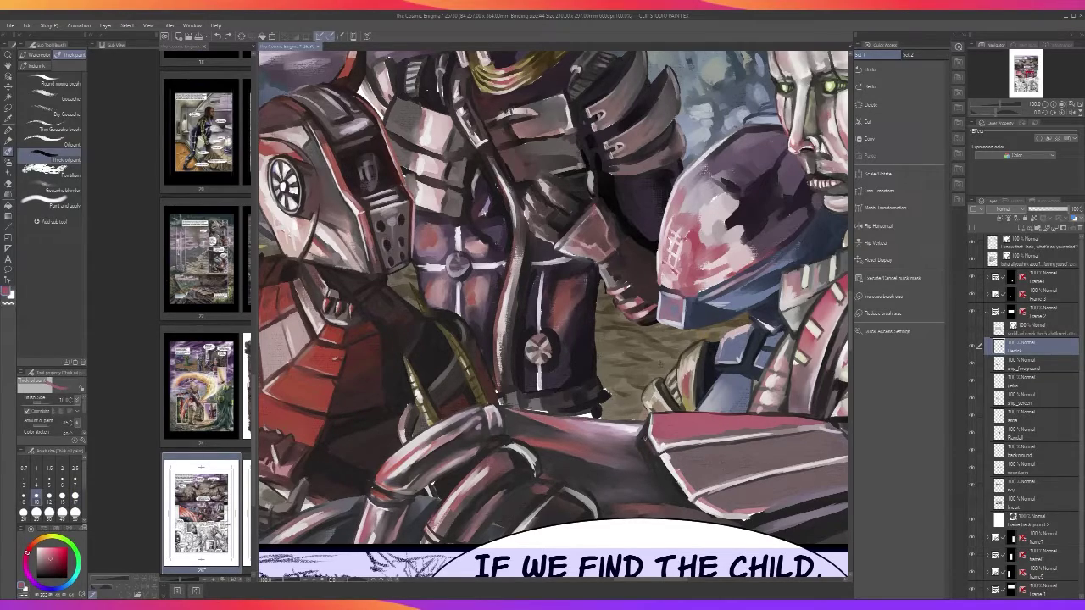
{"action": "left_click_drag", "start_coordinate": [645, 438], "coordinate": [649, 417]}
{"action": "left_click_drag", "start_coordinate": [659, 460], "coordinate": [671, 480]}
Extend the muted red to the plate's lower wrist-side corner with a larger brush and review it within the panel
{"action": "key", "text": "bracketright"}
{"action": "key", "text": "bracketright"}
{"action": "key", "text": "bracketright"}
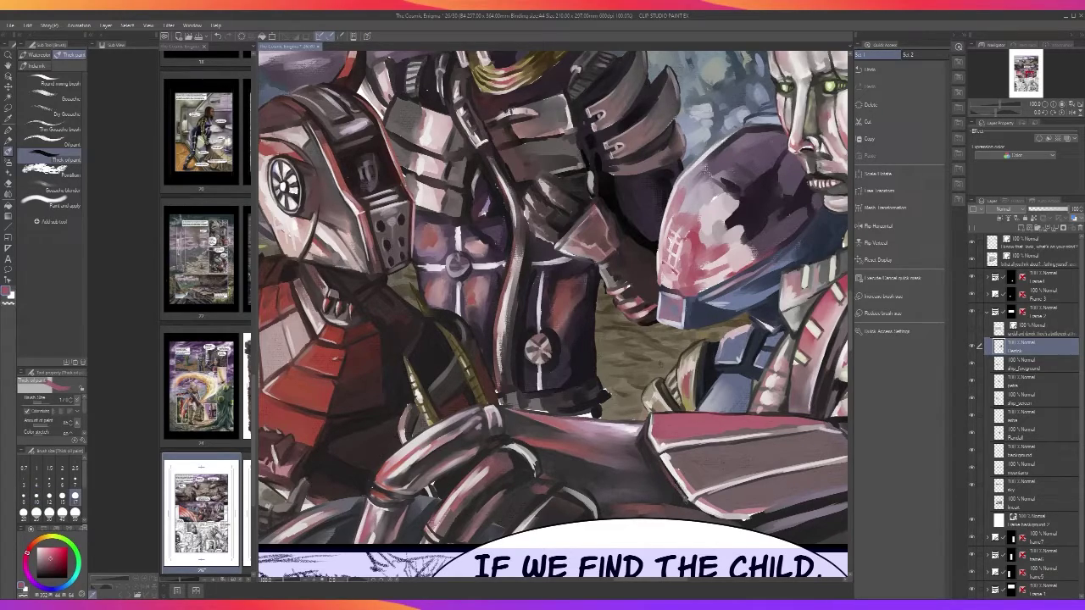
{"action": "left_click_drag", "start_coordinate": [686, 490], "coordinate": [708, 519]}
{"action": "scroll", "coordinate": [739, 523], "scroll_direction": "down", "scroll_amount": 2}
{"action": "scroll", "coordinate": [739, 523], "scroll_direction": "up", "scroll_amount": 2}
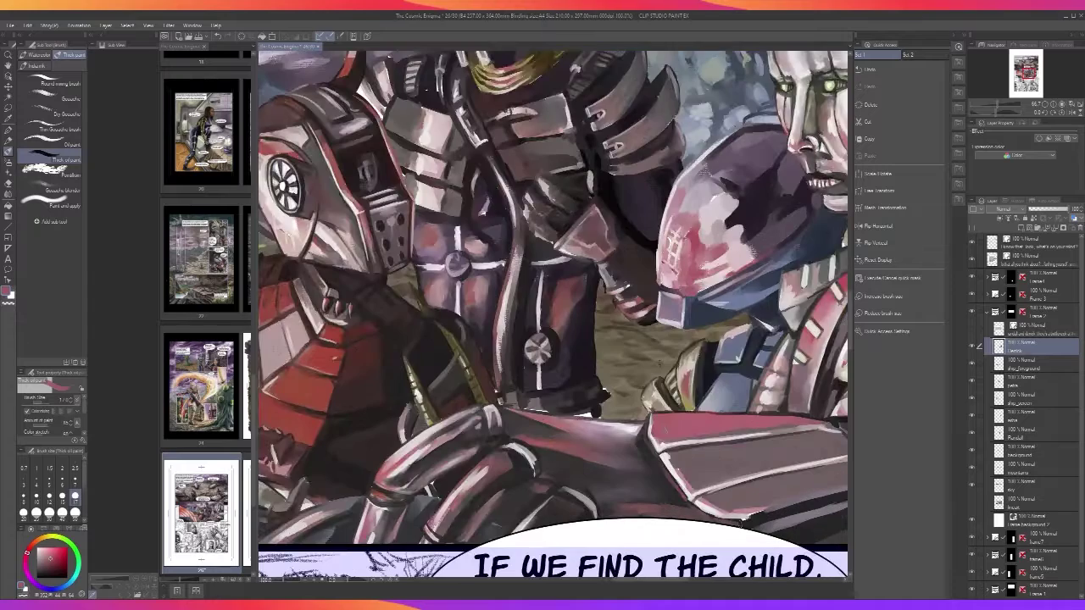
Sample a dark red-brown and darken the forearm beside the plate's upper wrist-side corner, reviewing it against the page
{"action": "left_click", "coordinate": [649, 450], "text": "alt"}
{"action": "left_click_drag", "start_coordinate": [646, 419], "coordinate": [639, 440]}
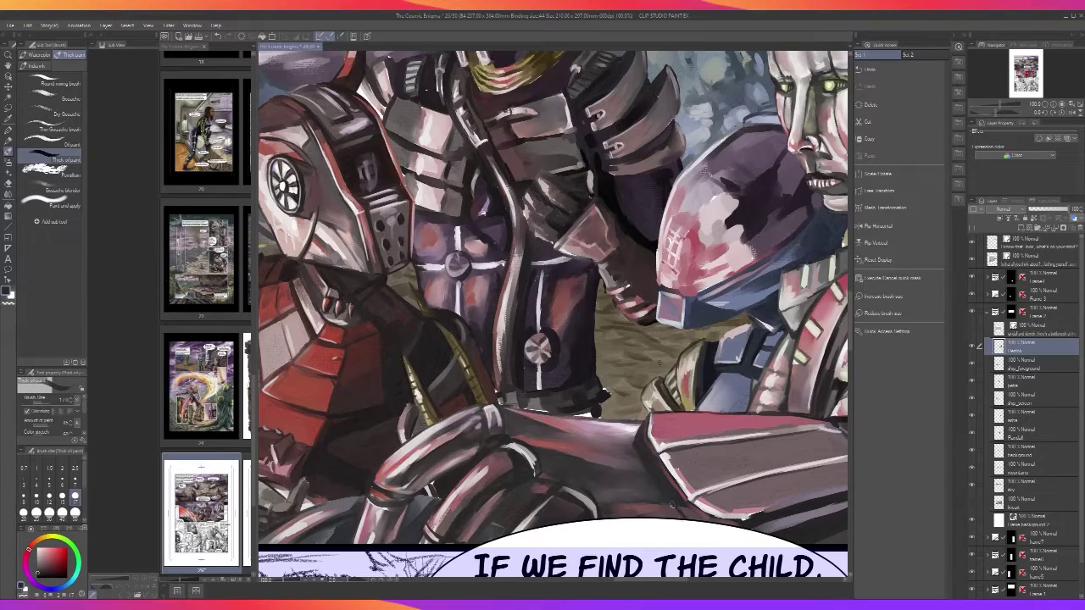
{"action": "key", "text": "]"}
{"action": "key", "text": "]"}
{"action": "key", "text": "]"}
{"action": "scroll", "coordinate": [688, 482], "scroll_direction": "down", "scroll_amount": 1}
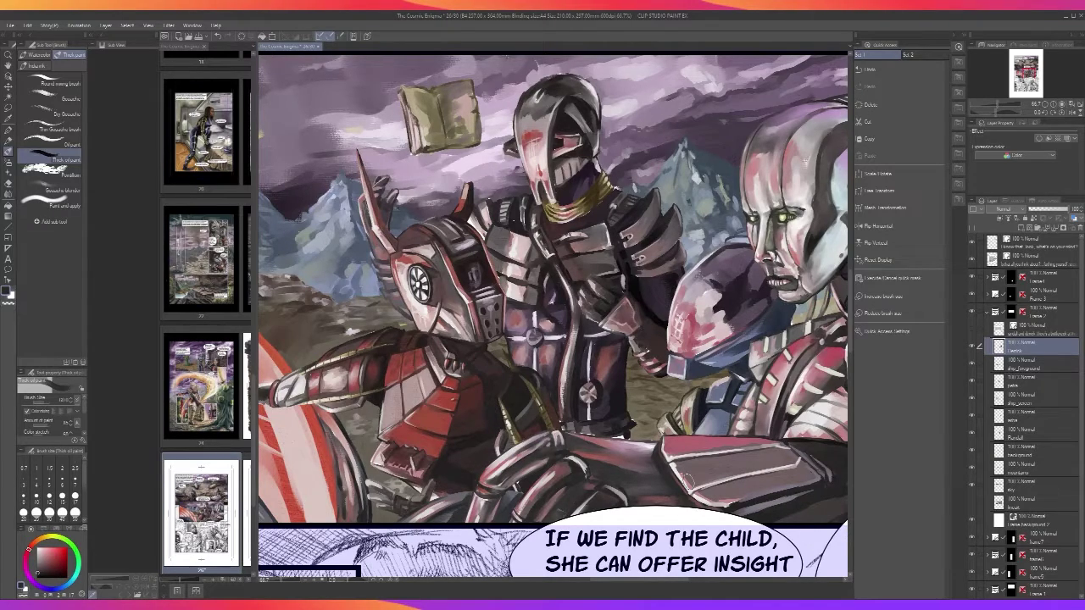
{"action": "scroll", "coordinate": [688, 482], "scroll_direction": "down", "scroll_amount": 1}
{"action": "scroll", "coordinate": [688, 482], "scroll_direction": "up", "scroll_amount": 1}
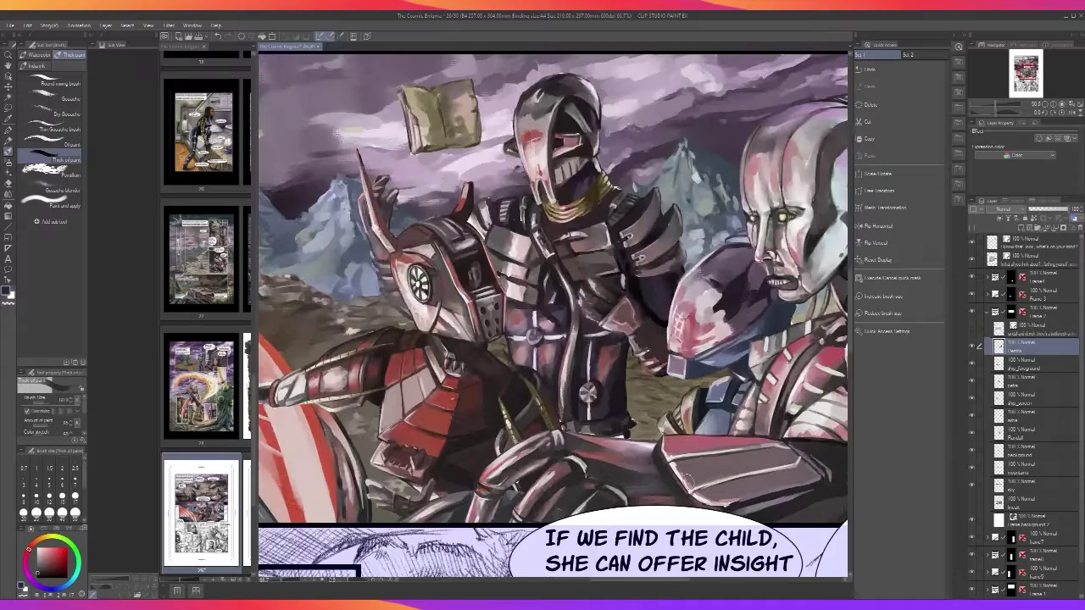
{"action": "scroll", "coordinate": [635, 381], "scroll_direction": "down", "scroll_amount": 2}
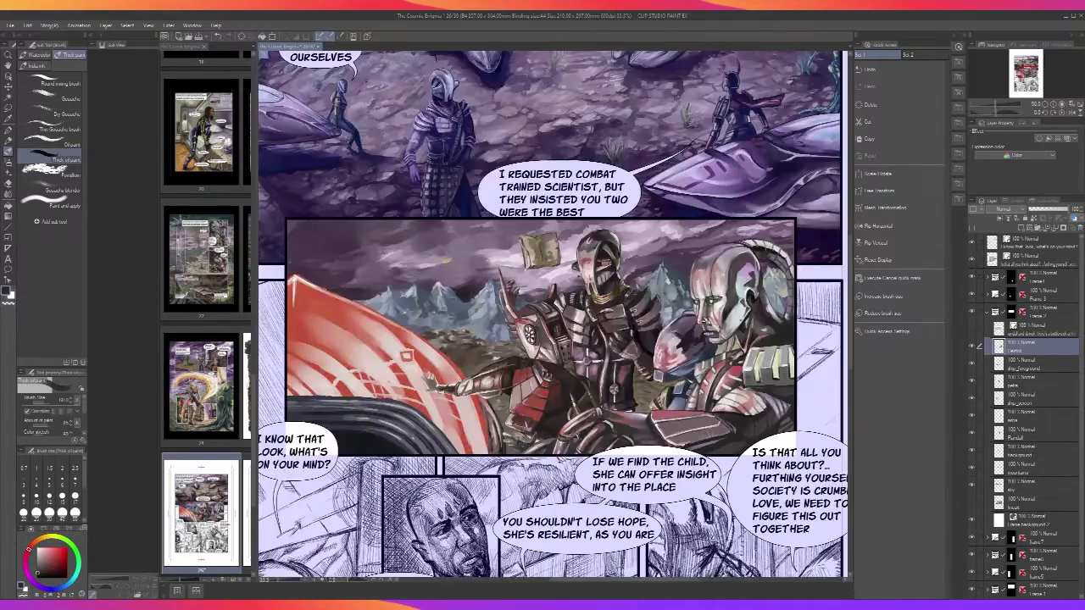
{"action": "scroll", "coordinate": [663, 435], "scroll_direction": "up", "scroll_amount": 3}
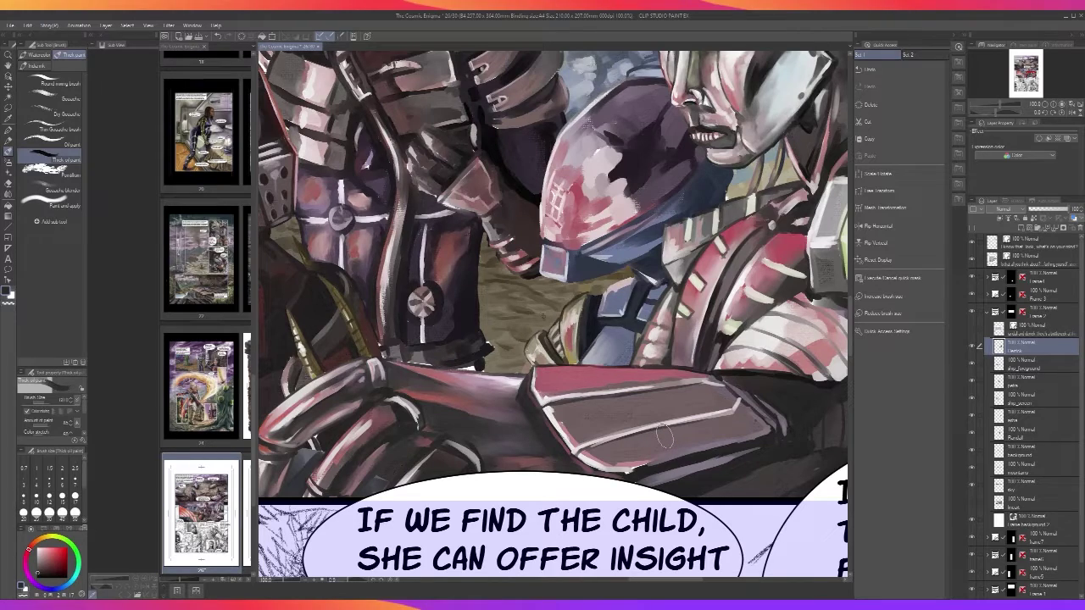
Sample a soft red from the plate's rim and touch up its upper wrist-side corner with a smaller brush, undoing unwanted strokes
{"action": "key", "text": "i"}
{"action": "left_click", "coordinate": [568, 429], "text": "alt"}
{"action": "left_click_drag", "start_coordinate": [545, 409], "coordinate": [571, 450]}
{"action": "key", "text": "ctrl+z"}
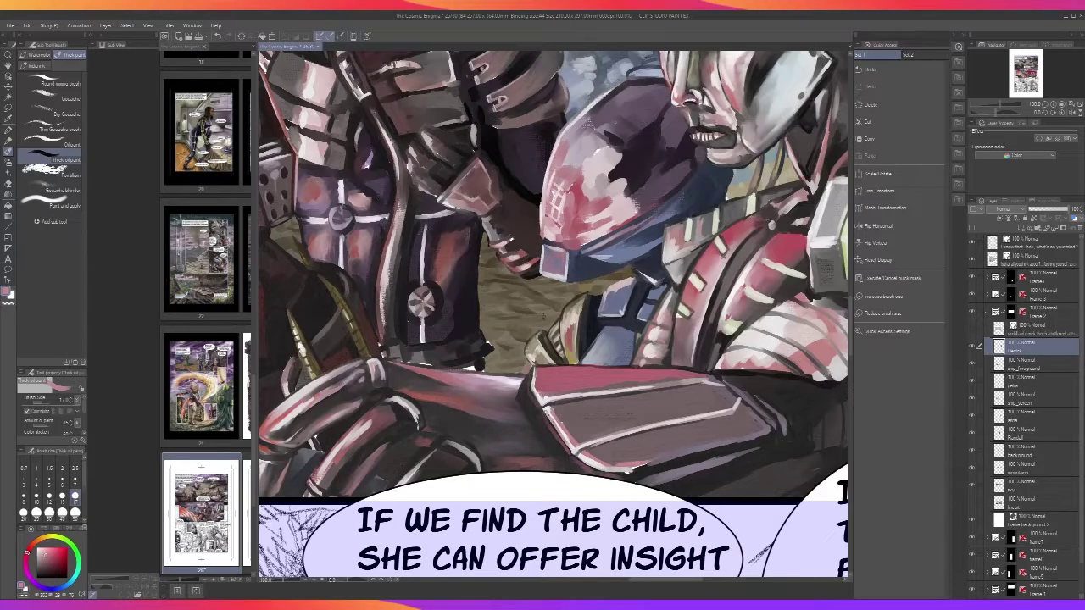
{"action": "key", "text": "bracketleft"}
{"action": "key", "text": "bracketleft"}
{"action": "key", "text": "bracketleft"}
{"action": "left_click_drag", "start_coordinate": [531, 388], "coordinate": [541, 405]}
{"action": "mouse_move", "coordinate": [534, 369]}
{"action": "left_mouse_down"}
{"action": "mouse_move", "coordinate": [531, 390]}
{"action": "mouse_move", "coordinate": [536, 364]}
{"action": "mouse_move", "coordinate": [555, 363]}
{"action": "mouse_move", "coordinate": [539, 362]}
{"action": "mouse_move", "coordinate": [537, 389]}
{"action": "left_mouse_up"}
{"action": "key", "text": "ctrl+z"}
Sample a pale lavender and try a highlight at the wrist end of the plate's upper seam, reviewing the panel
{"action": "left_click", "coordinate": [543, 399], "text": "alt"}
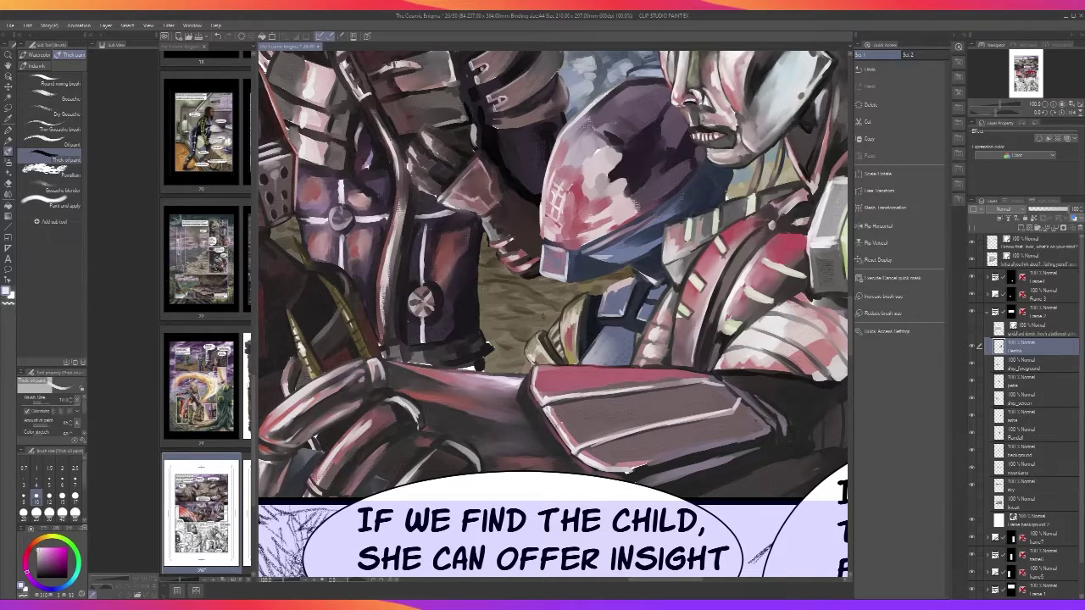
{"action": "mouse_move", "coordinate": [554, 409]}
{"action": "left_mouse_down"}
{"action": "mouse_move", "coordinate": [556, 398]}
{"action": "mouse_move", "coordinate": [582, 398]}
{"action": "left_mouse_up"}
{"action": "key", "text": "ctrl+z"}
{"action": "scroll", "coordinate": [601, 397], "scroll_direction": "down", "scroll_amount": 3}
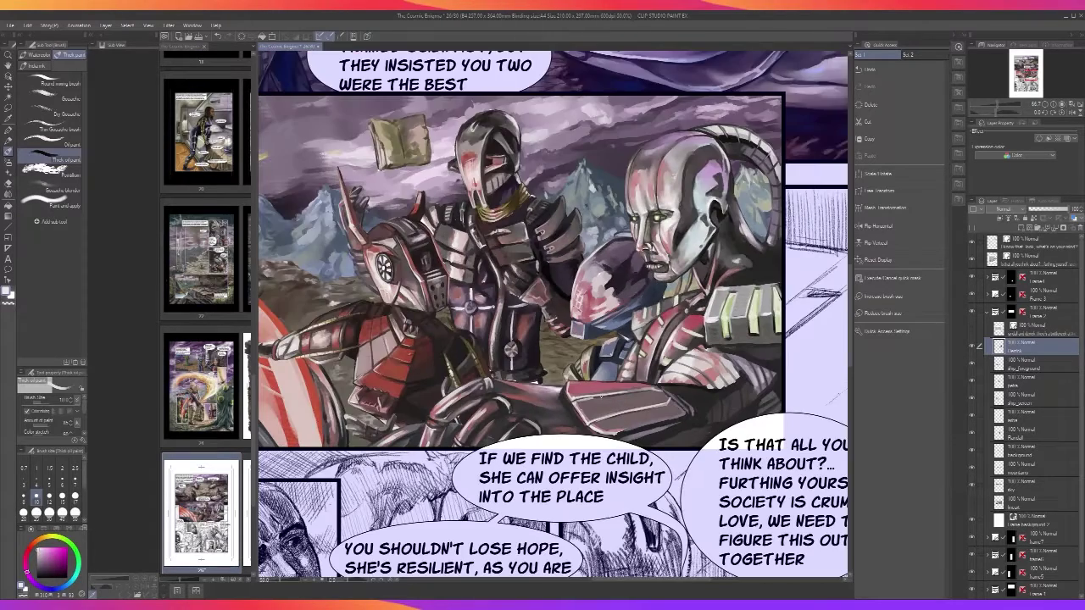
{"action": "scroll", "coordinate": [602, 396], "scroll_direction": "up", "scroll_amount": 3}
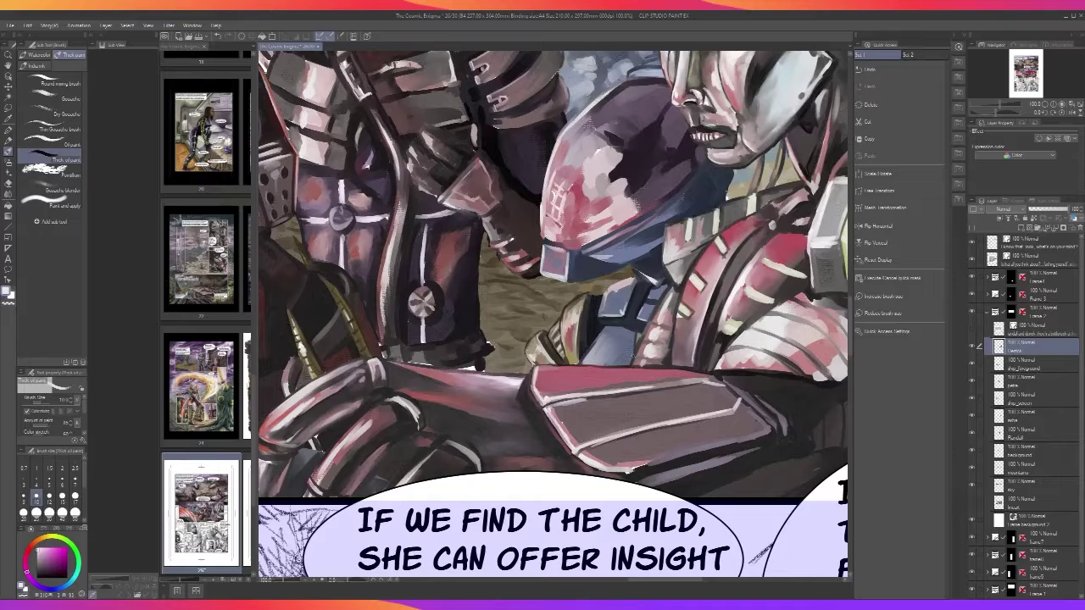
Clean the plate's lower rim with a sampled dark tone and shade its lower section in muted purple-grey with a larger brush
{"action": "left_click", "coordinate": [696, 466], "text": "alt"}
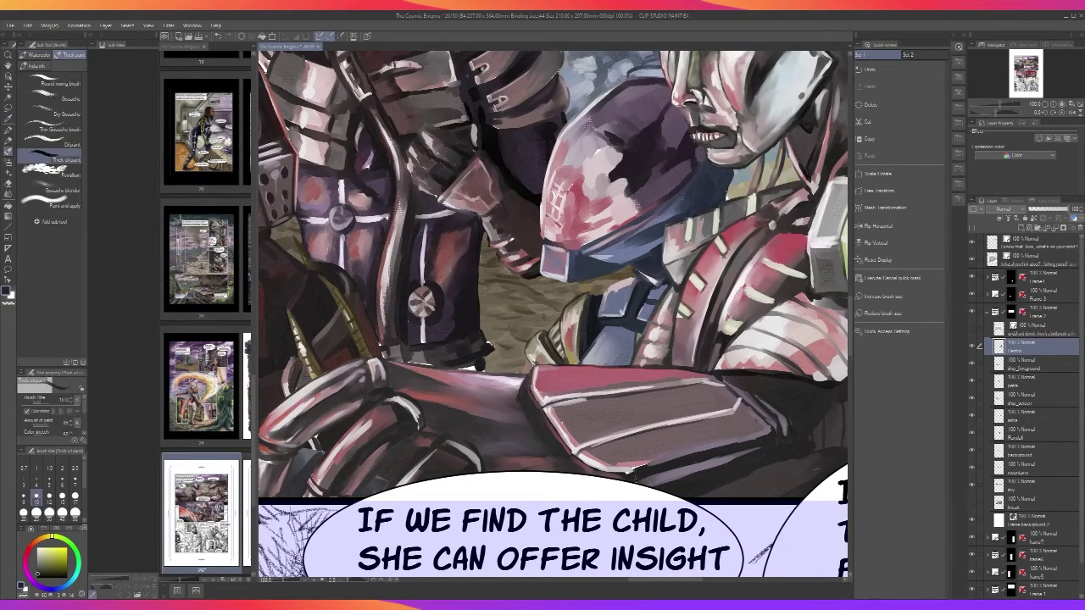
{"action": "left_click_drag", "start_coordinate": [634, 476], "coordinate": [684, 468]}
{"action": "left_click", "coordinate": [661, 432], "text": "alt"}
{"action": "key", "text": "bracketright"}
{"action": "key", "text": "bracketright"}
{"action": "key", "text": "bracketright"}
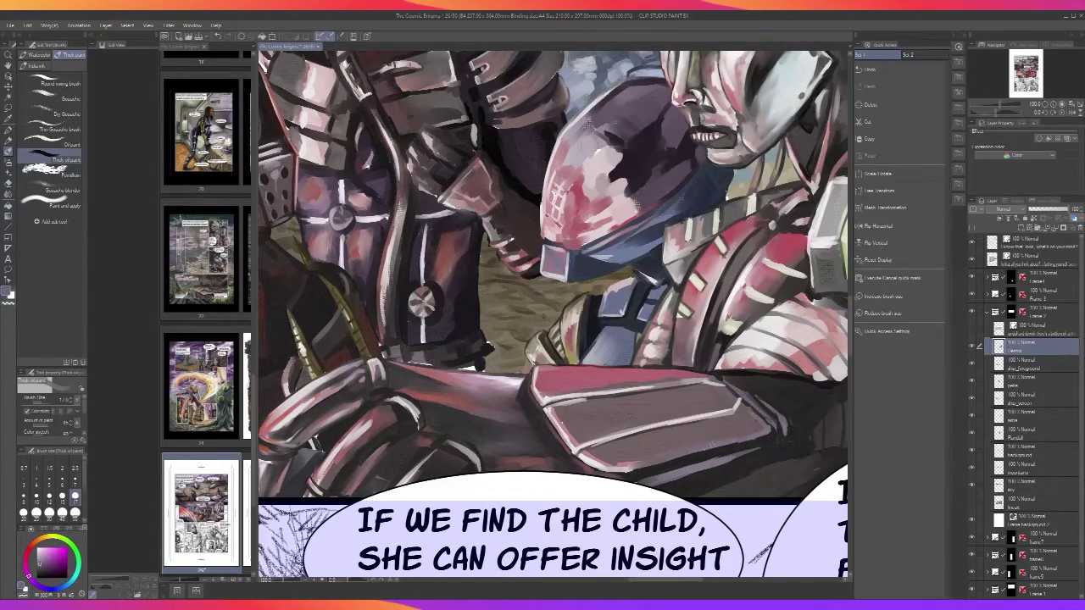
{"action": "left_click_drag", "start_coordinate": [711, 447], "coordinate": [754, 438]}
{"action": "left_click_drag", "start_coordinate": [666, 460], "coordinate": [737, 440]}
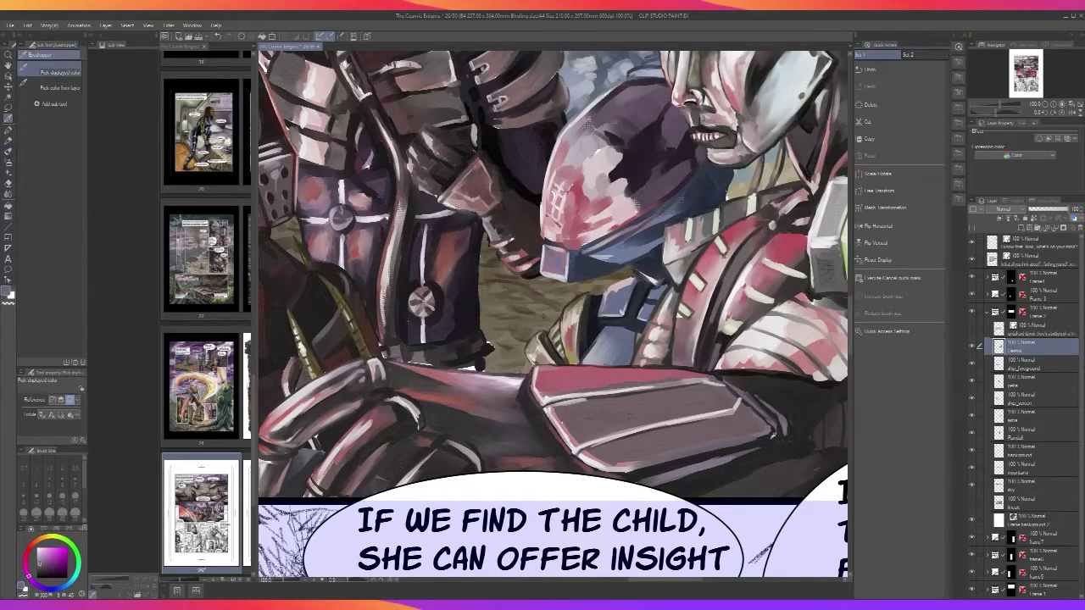
Sample a dark olive tone and paint thin dark strokes around the plate's elbow-side end with a smaller brush
{"action": "left_click", "coordinate": [767, 416], "text": "alt"}
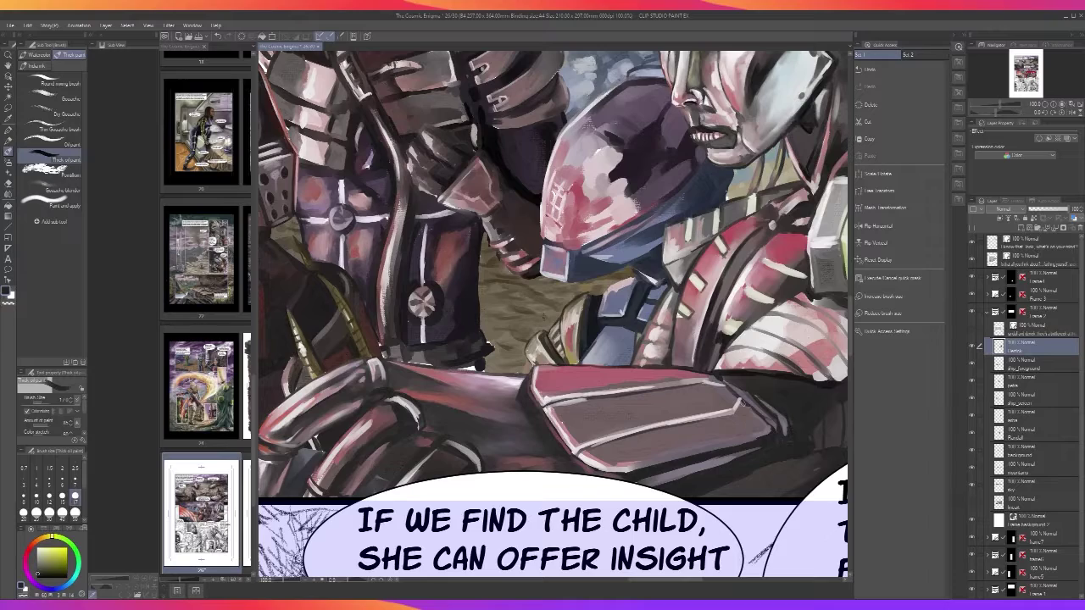
{"action": "key", "text": "bracketleft"}
{"action": "key", "text": "bracketleft"}
{"action": "key", "text": "bracketleft"}
{"action": "left_click_drag", "start_coordinate": [769, 419], "coordinate": [774, 428]}
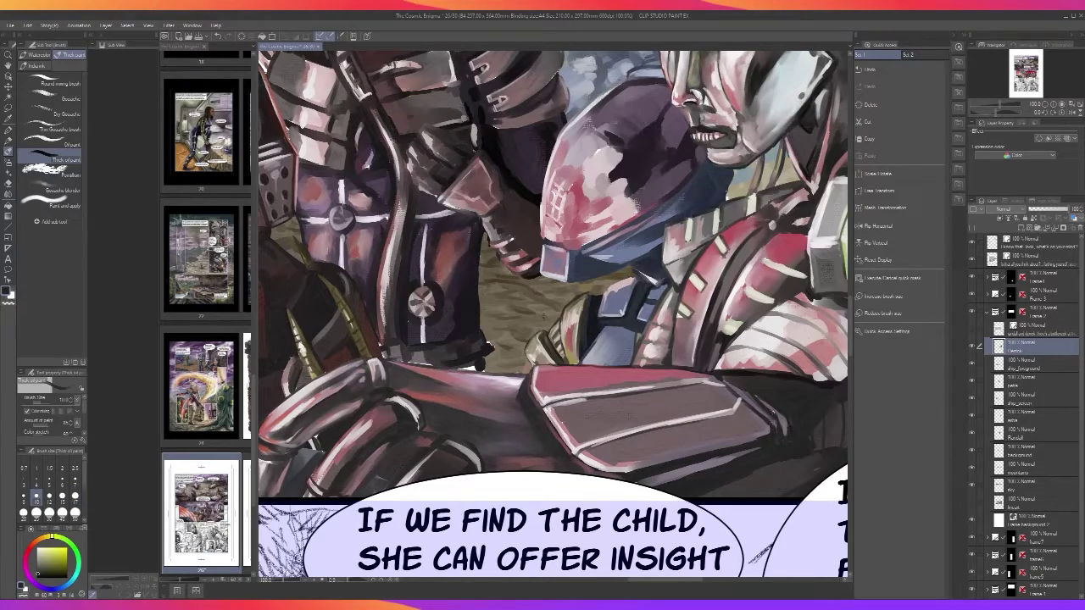
{"action": "mouse_move", "coordinate": [748, 394]}
{"action": "left_mouse_down"}
{"action": "mouse_move", "coordinate": [609, 416]}
{"action": "mouse_move", "coordinate": [764, 403]}
{"action": "left_mouse_up"}
{"action": "mouse_move", "coordinate": [766, 421]}
{"action": "left_mouse_down"}
{"action": "mouse_move", "coordinate": [772, 429]}
{"action": "mouse_move", "coordinate": [745, 442]}
{"action": "left_mouse_up"}
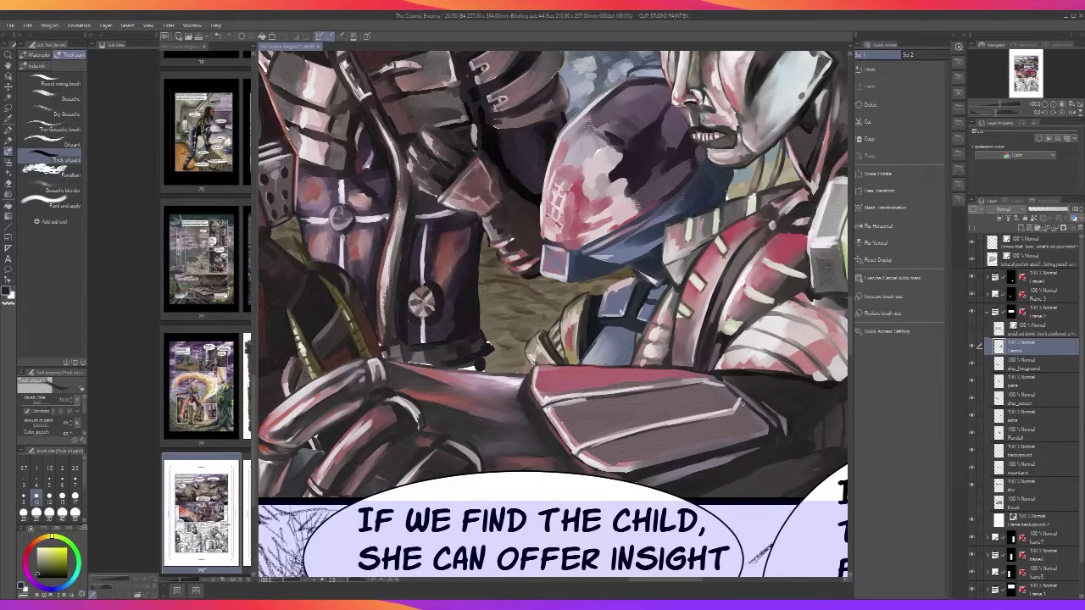
Sample a dark red tone and paint thin shadow lines along the plate's upper and middle seams
{"action": "left_click", "coordinate": [586, 402], "text": "alt"}
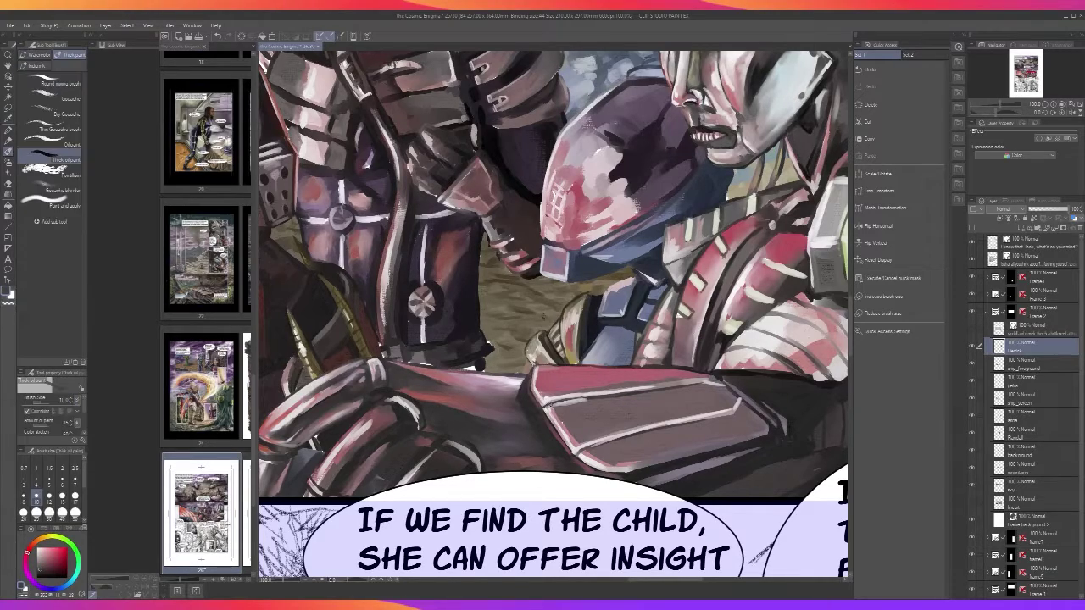
{"action": "mouse_move", "coordinate": [549, 405]}
{"action": "left_mouse_down"}
{"action": "mouse_move", "coordinate": [690, 385]}
{"action": "mouse_move", "coordinate": [737, 407]}
{"action": "left_mouse_up"}
{"action": "left_click_drag", "start_coordinate": [666, 426], "coordinate": [734, 418]}
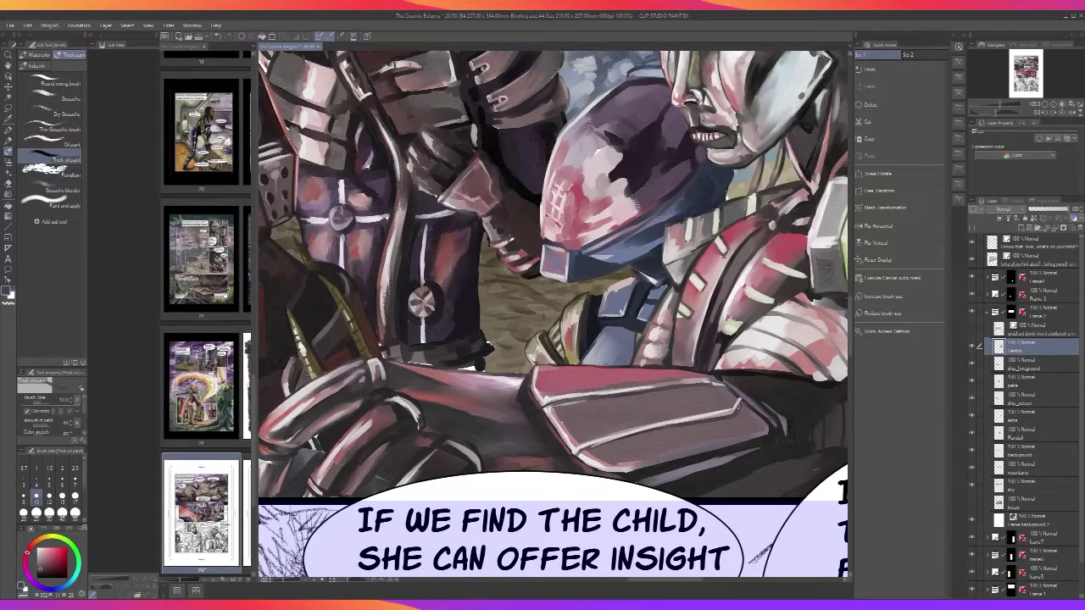
{"action": "key", "text": "bracketright"}
{"action": "key", "text": "bracketright"}
{"action": "key", "text": "bracketright"}
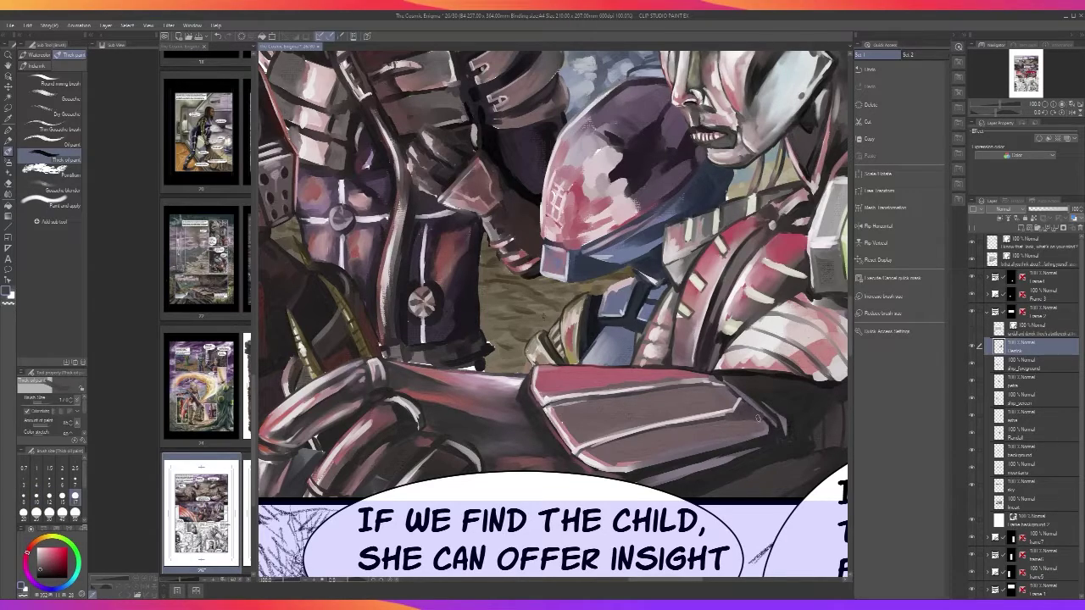
Sample a pale grey and paint thin highlights along the plate's elbow-side edges, reviewing them within the panel
{"action": "left_click", "coordinate": [796, 353], "text": "alt"}
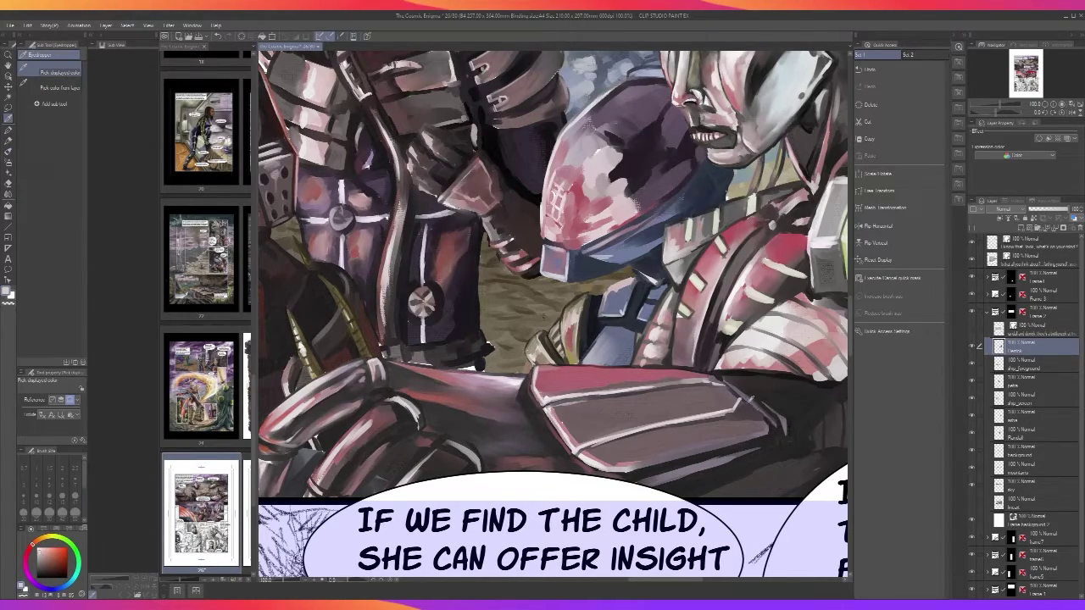
{"action": "key", "text": "bracketleft"}
{"action": "key", "text": "bracketleft"}
{"action": "key", "text": "bracketleft"}
{"action": "left_click_drag", "start_coordinate": [749, 404], "coordinate": [767, 433]}
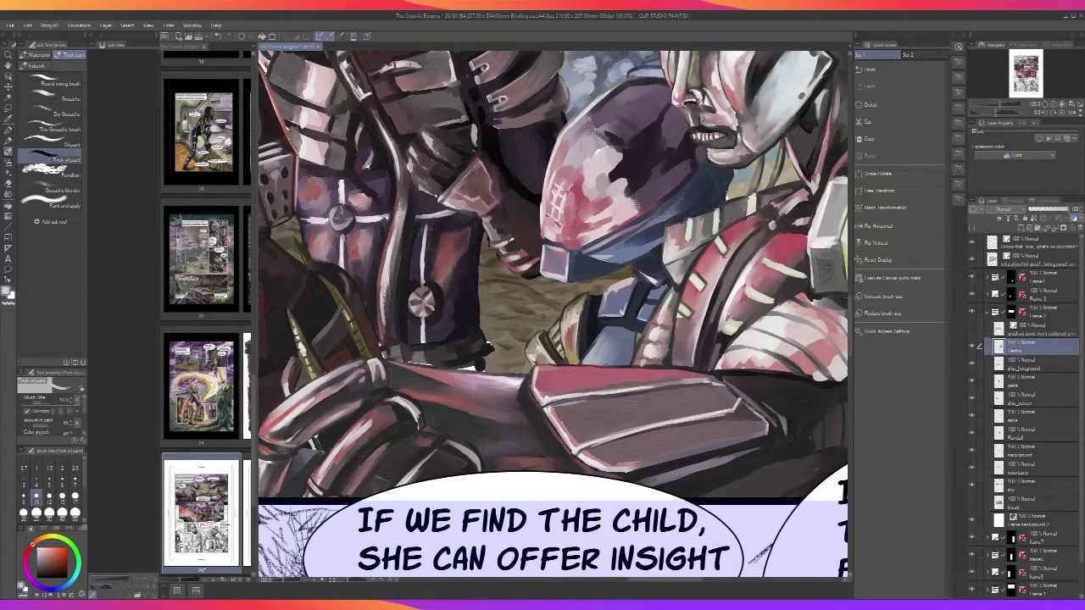
{"action": "left_click_drag", "start_coordinate": [726, 385], "coordinate": [772, 421]}
{"action": "scroll", "coordinate": [768, 407], "scroll_direction": "down", "scroll_amount": 3}
{"action": "scroll", "coordinate": [768, 407], "scroll_direction": "up", "scroll_amount": 2}
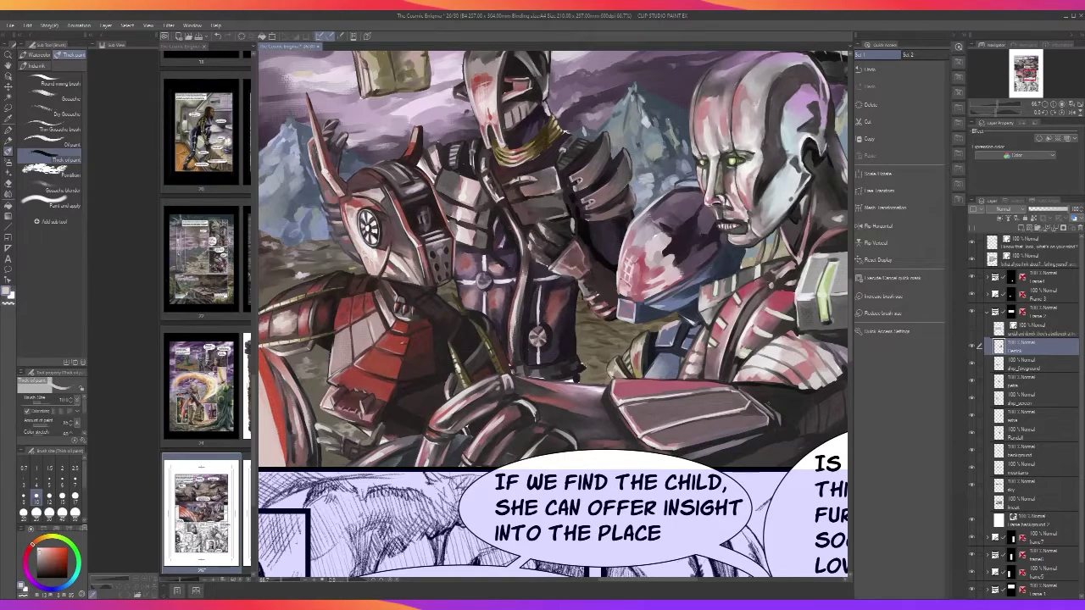
{"action": "scroll", "coordinate": [624, 401], "scroll_direction": "up", "scroll_amount": 1}
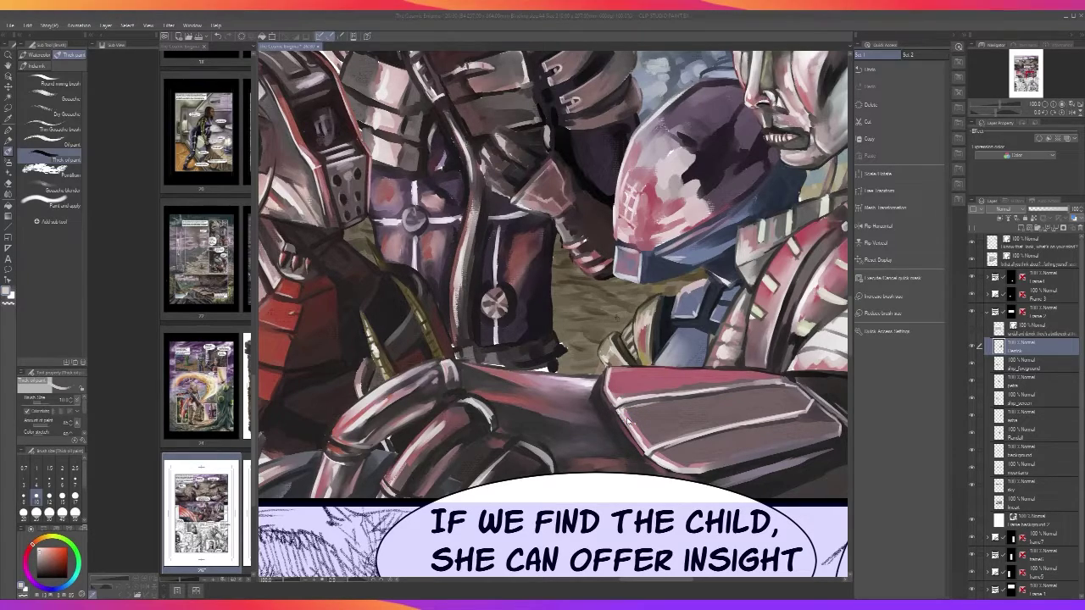
Touch up the plate's wrist-side rim, sampling a dark red to redraw its edge up to the upper corner
{"action": "left_click", "coordinate": [627, 421]}
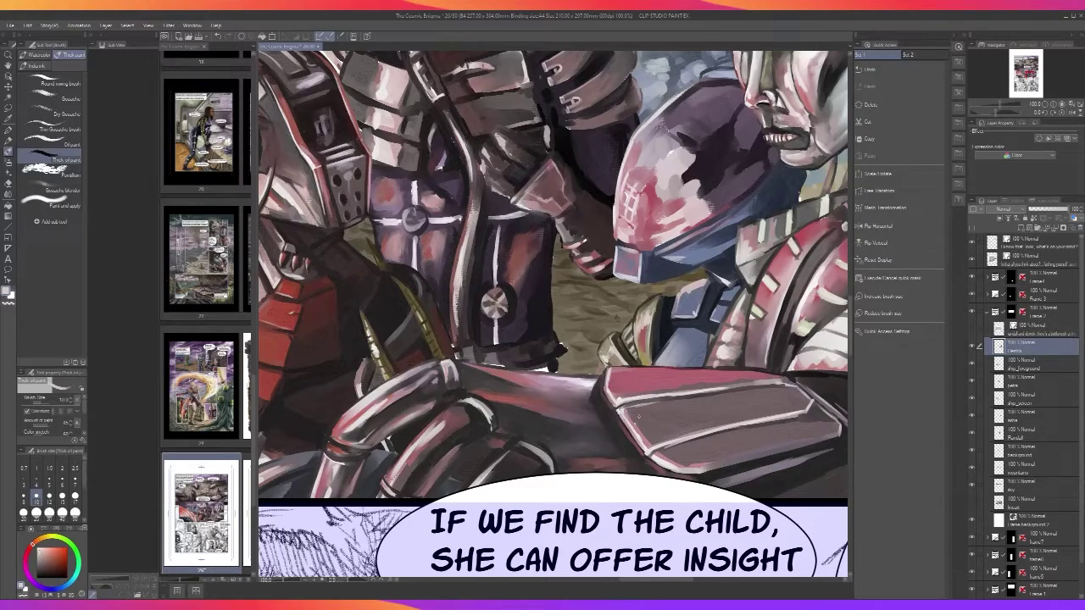
{"action": "key", "text": "i"}
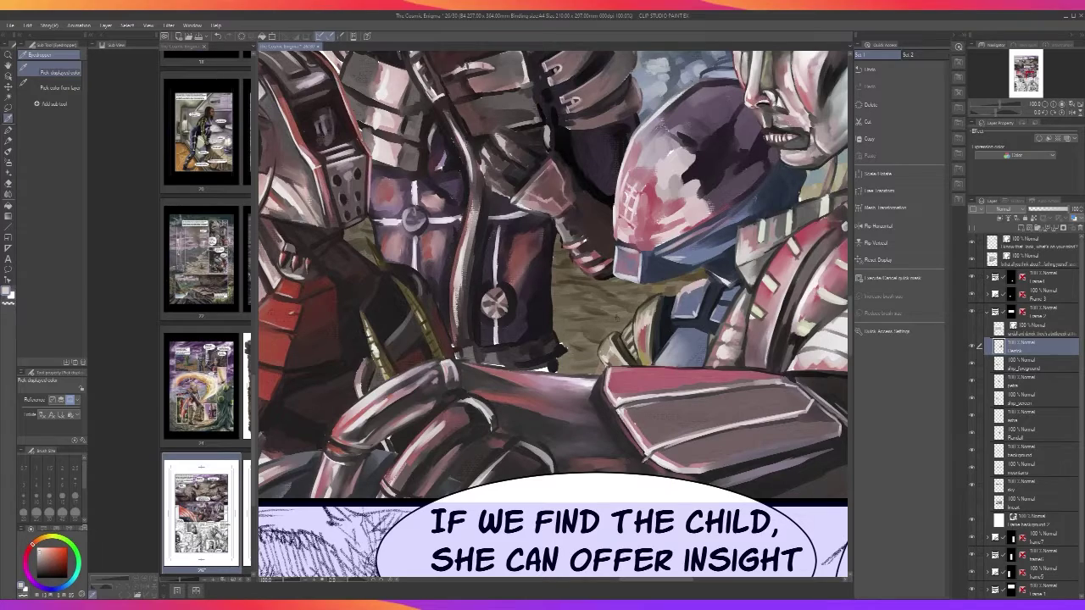
{"action": "left_click", "coordinate": [646, 457]}
{"action": "key", "text": "b"}
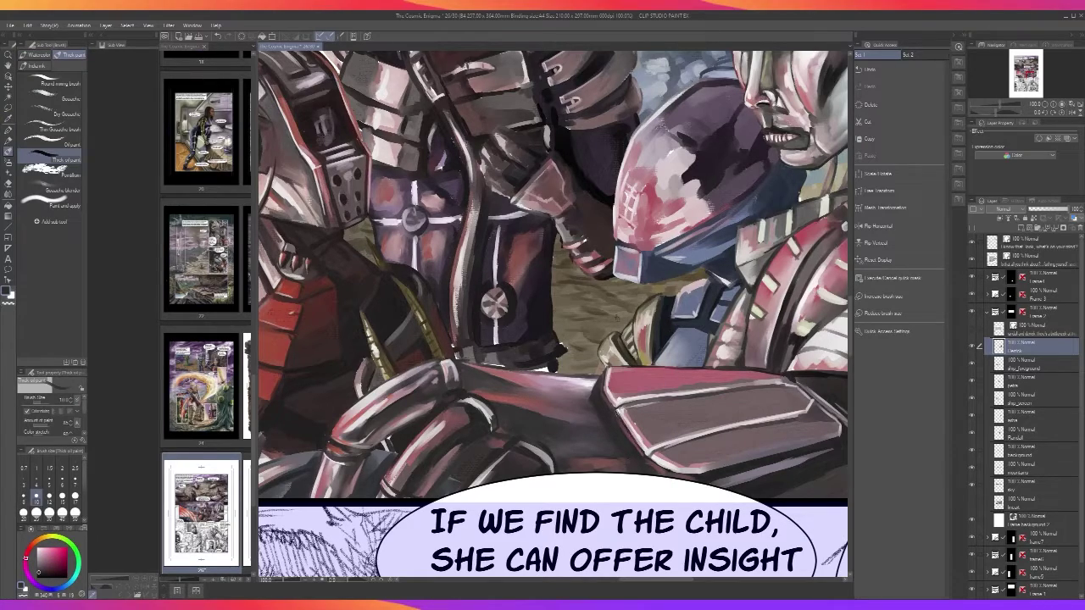
{"action": "mouse_move", "coordinate": [632, 420]}
{"action": "left_mouse_down"}
{"action": "mouse_move", "coordinate": [644, 436]}
{"action": "mouse_move", "coordinate": [610, 387]}
{"action": "mouse_move", "coordinate": [614, 372]}
{"action": "left_mouse_up"}
{"action": "key", "text": "]"}
{"action": "key", "text": "]"}
{"action": "key", "text": "]"}
Paint pale highlights with a larger brush on the forearm plate's upper wrist-side facet, then sample its muted red
{"action": "scroll", "coordinate": [611, 347], "scroll_direction": "down", "scroll_amount": 2}
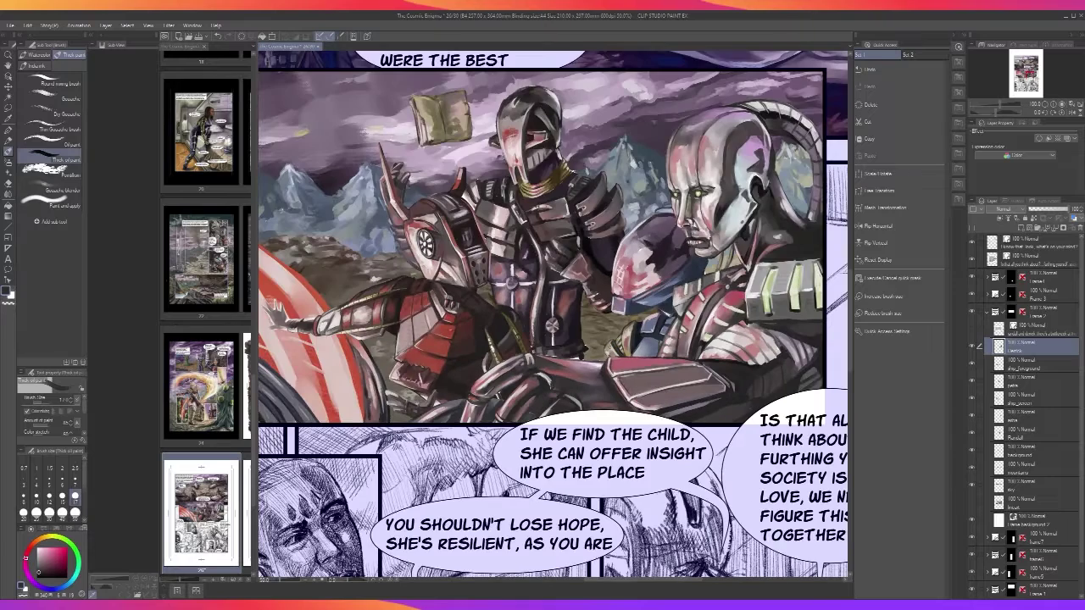
{"action": "scroll", "coordinate": [613, 371], "scroll_direction": "up", "scroll_amount": 2}
{"action": "scroll", "coordinate": [613, 372], "scroll_direction": "down", "scroll_amount": 2}
{"action": "scroll", "coordinate": [614, 350], "scroll_direction": "up", "scroll_amount": 2}
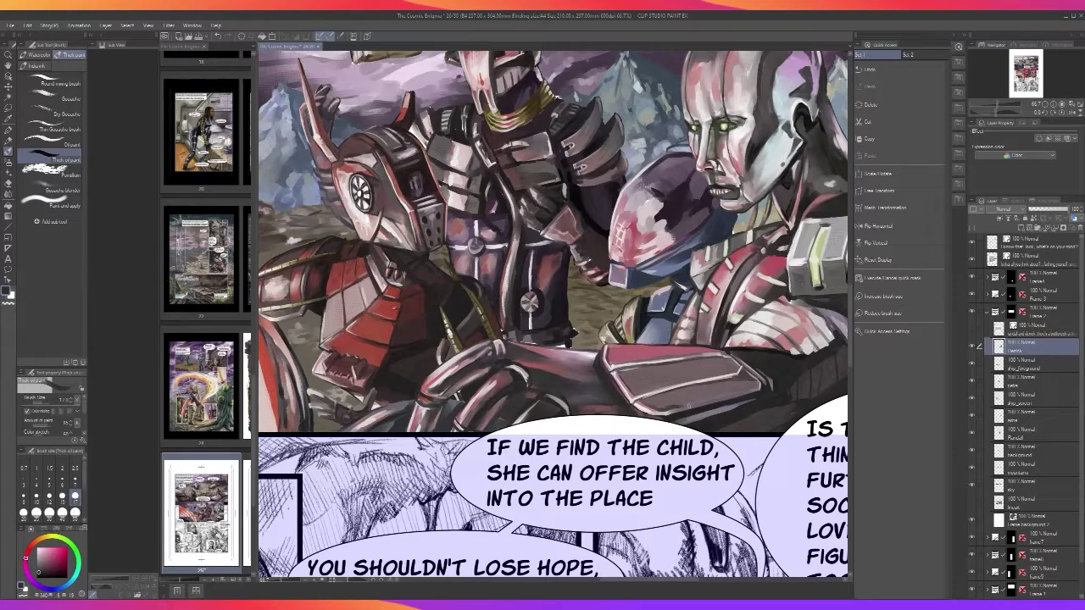
{"action": "scroll", "coordinate": [691, 406], "scroll_direction": "up", "scroll_amount": 2}
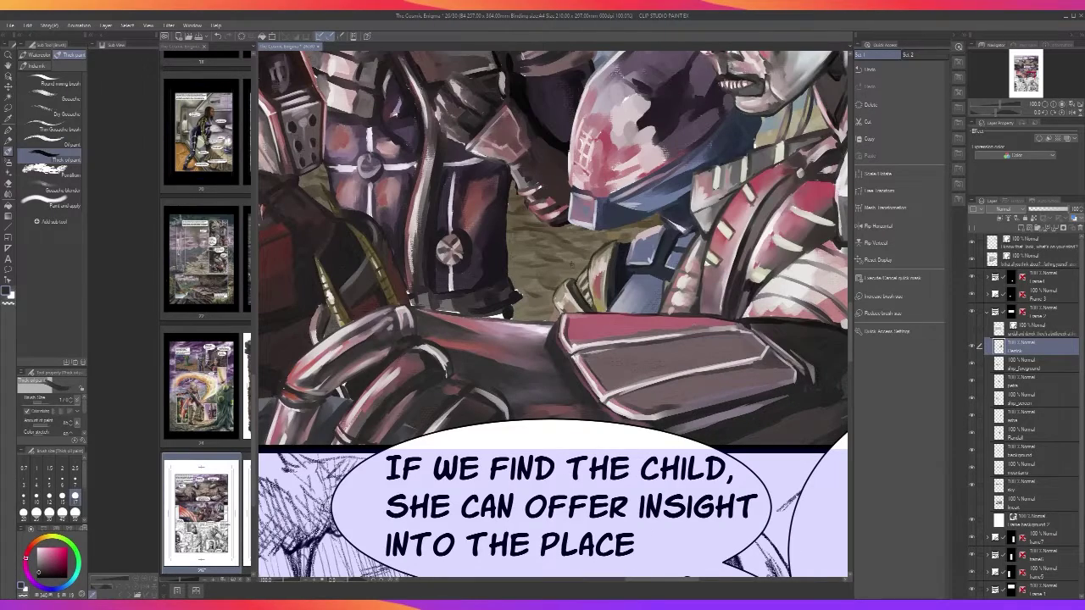
{"action": "key", "text": "x"}
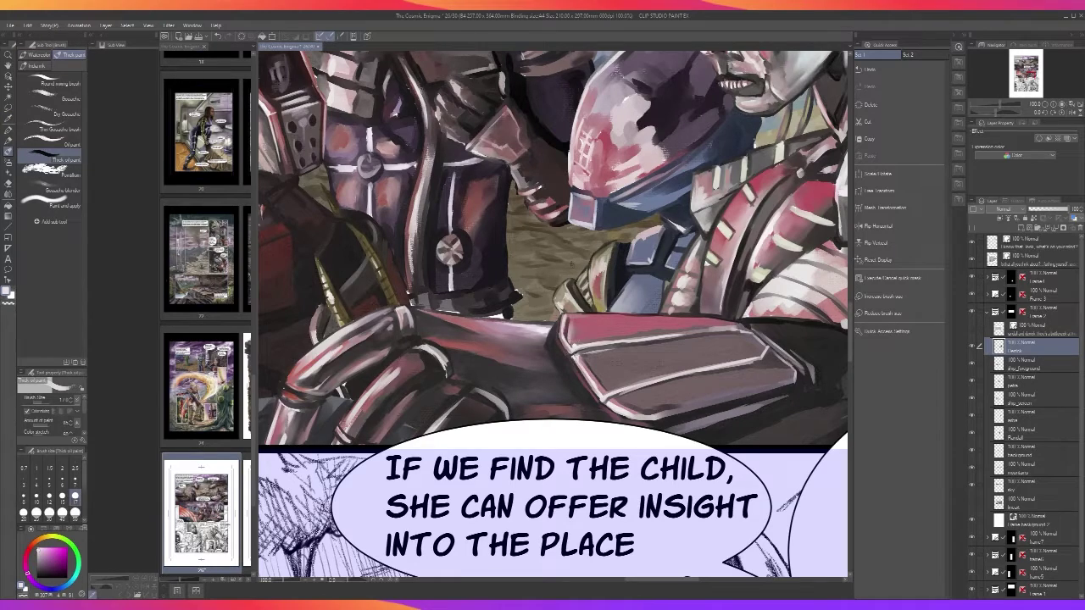
{"action": "key", "text": "bracketright"}
{"action": "key", "text": "bracketright"}
{"action": "key", "text": "bracketright"}
{"action": "mouse_move", "coordinate": [572, 341]}
{"action": "left_mouse_down"}
{"action": "mouse_move", "coordinate": [587, 335]}
{"action": "mouse_move", "coordinate": [574, 331]}
{"action": "mouse_move", "coordinate": [583, 324]}
{"action": "mouse_move", "coordinate": [591, 336]}
{"action": "mouse_move", "coordinate": [633, 327]}
{"action": "left_mouse_up"}
{"action": "scroll", "coordinate": [633, 326], "scroll_direction": "down", "scroll_amount": 1}
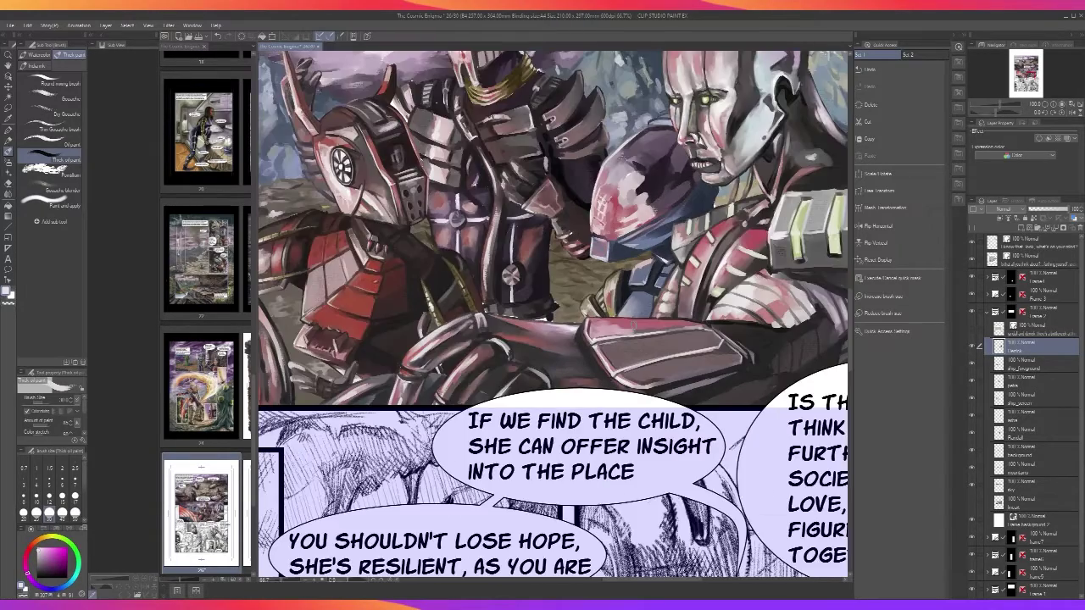
{"action": "scroll", "coordinate": [635, 326], "scroll_direction": "down", "scroll_amount": 2}
{"action": "scroll", "coordinate": [635, 327], "scroll_direction": "up", "scroll_amount": 4}
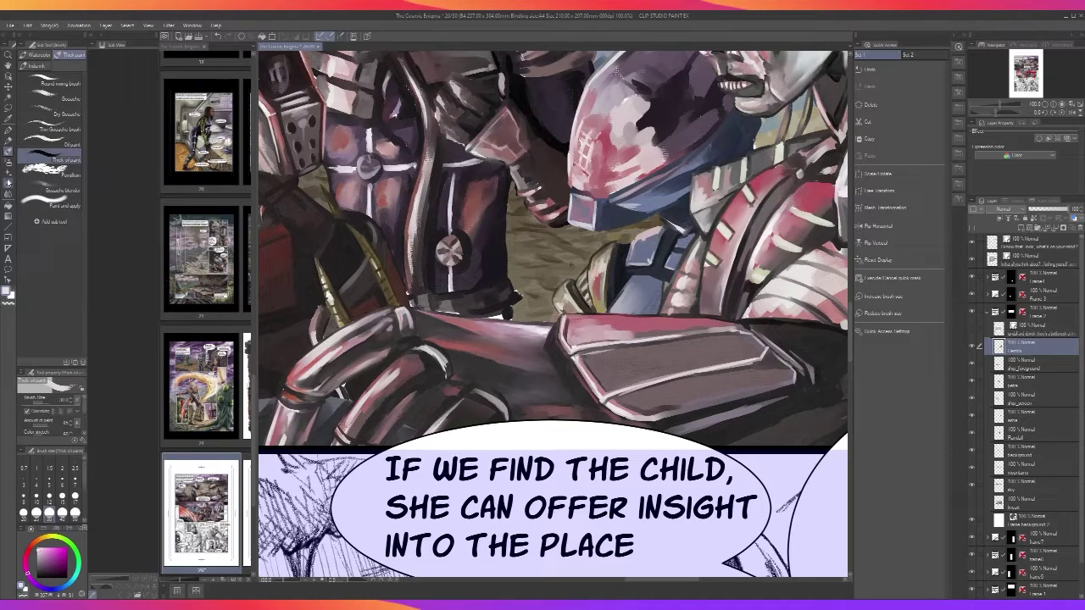
{"action": "left_click", "coordinate": [635, 328], "text": "alt"}
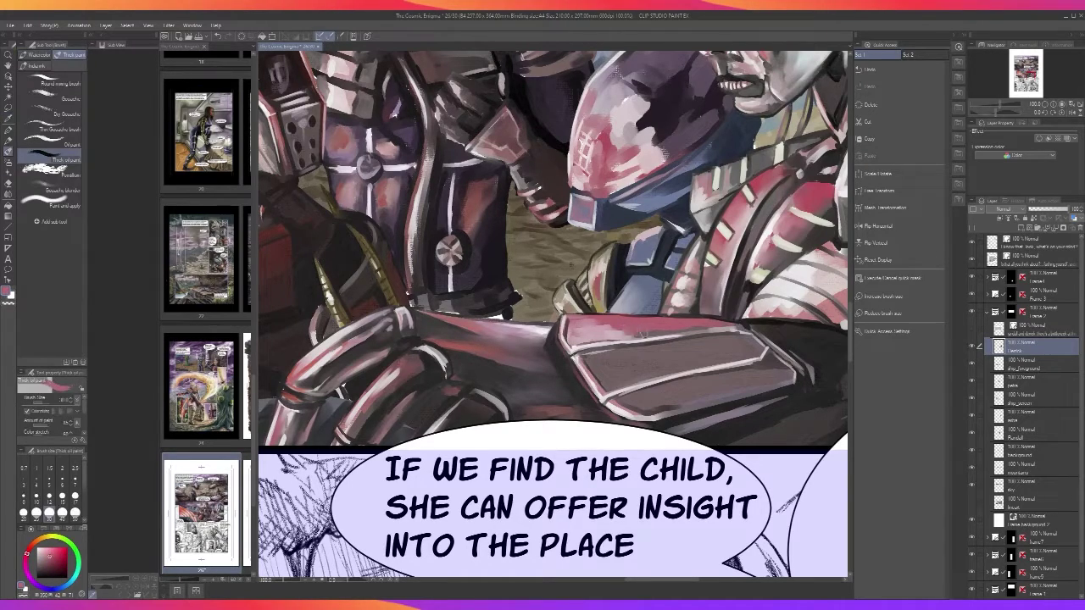
Examine the forearm plate's highlights and edges against the whole panel and the surrounding page
{"action": "scroll", "coordinate": [623, 330], "scroll_direction": "down", "scroll_amount": 4}
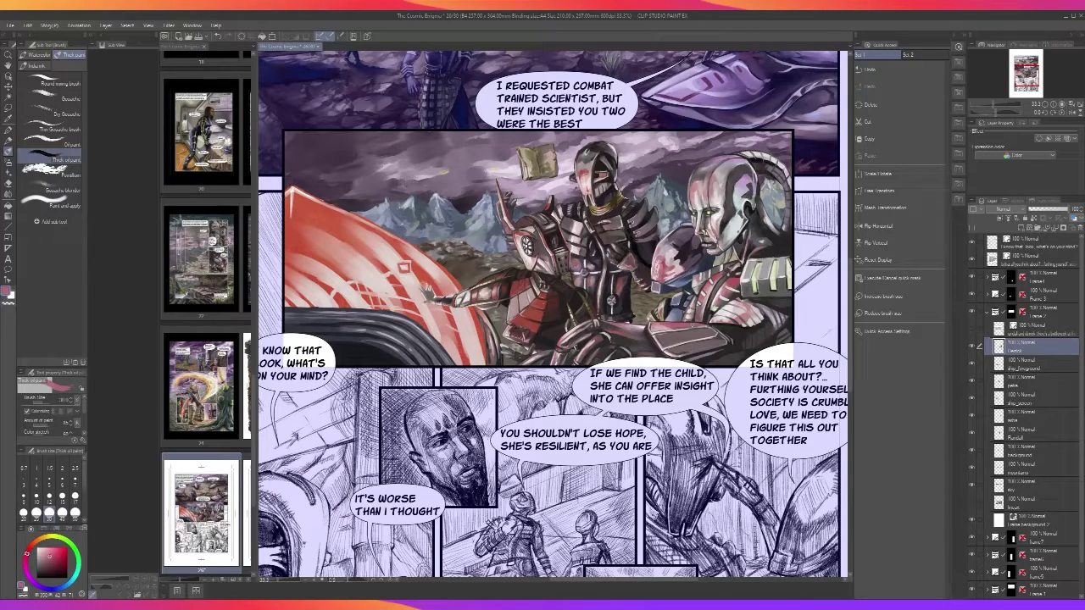
{"action": "scroll", "coordinate": [701, 341], "scroll_direction": "up", "scroll_amount": 1}
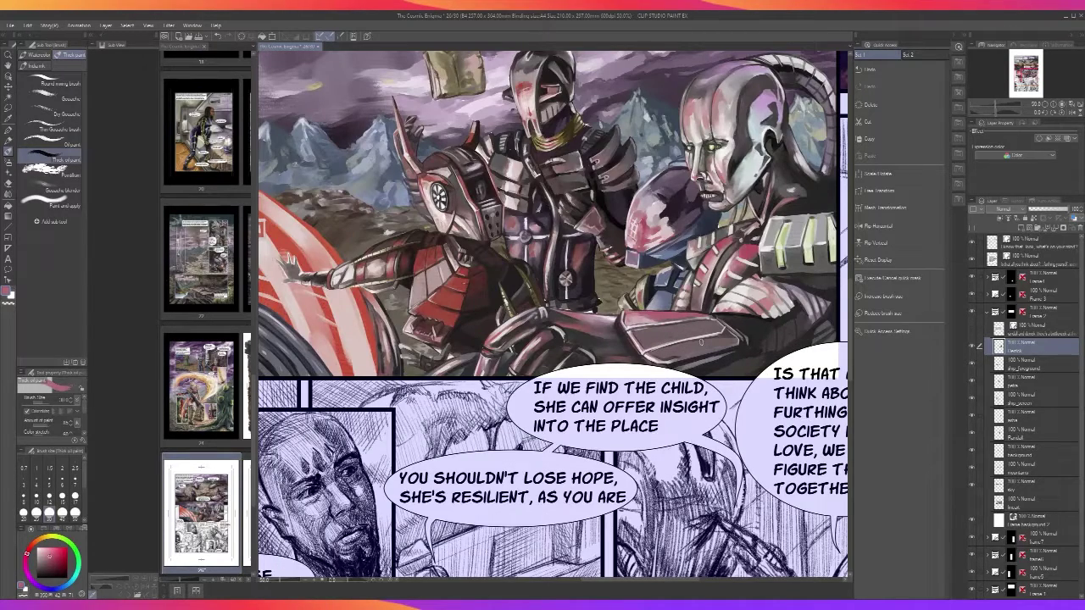
{"action": "scroll", "coordinate": [700, 343], "scroll_direction": "up", "scroll_amount": 3}
{"action": "scroll", "coordinate": [695, 348], "scroll_direction": "down", "scroll_amount": 3}
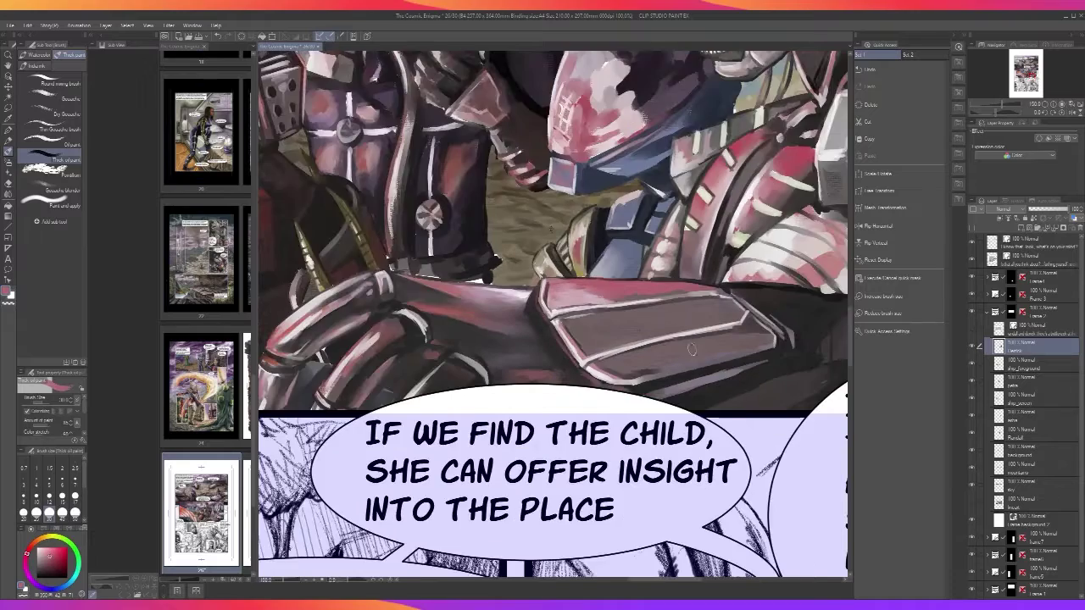
{"action": "left_click_drag", "start_coordinate": [649, 394], "coordinate": [586, 532]}
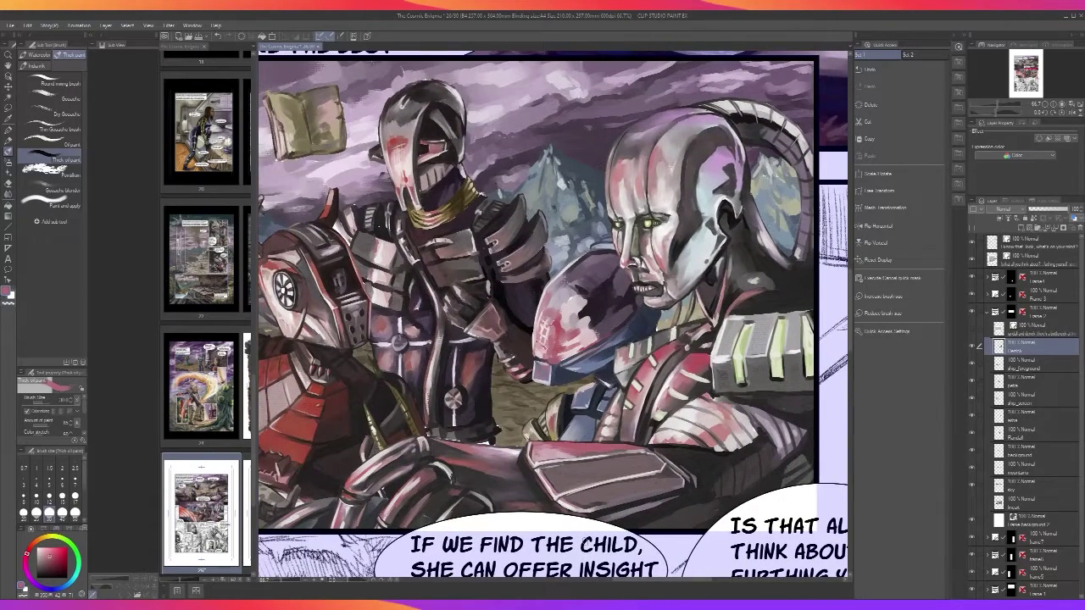
{"action": "scroll", "coordinate": [585, 532], "scroll_direction": "down", "scroll_amount": 2}
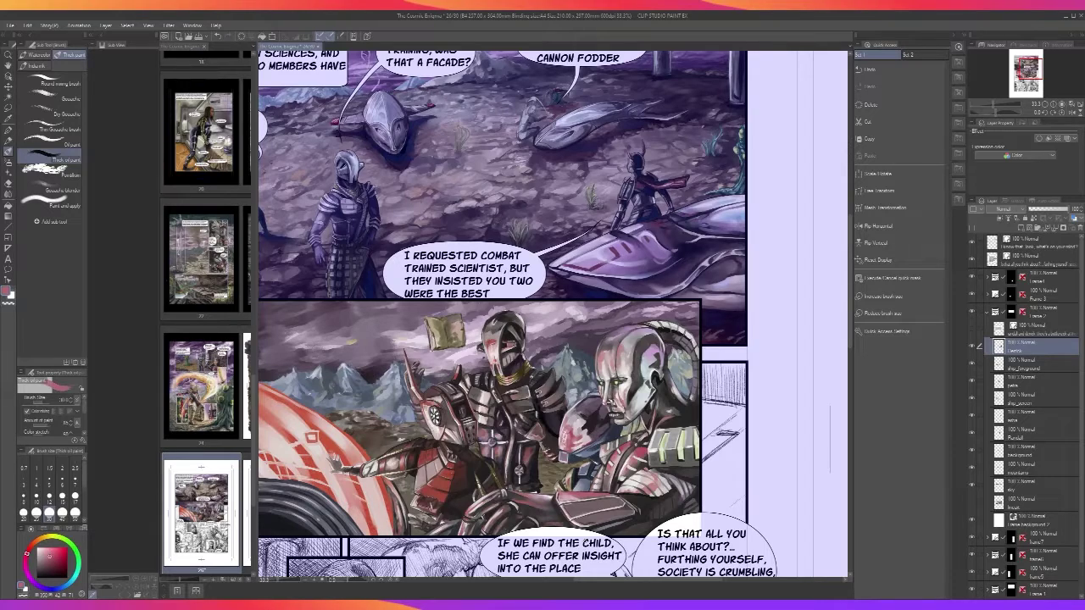
{"action": "left_click_drag", "start_coordinate": [585, 533], "coordinate": [644, 483]}
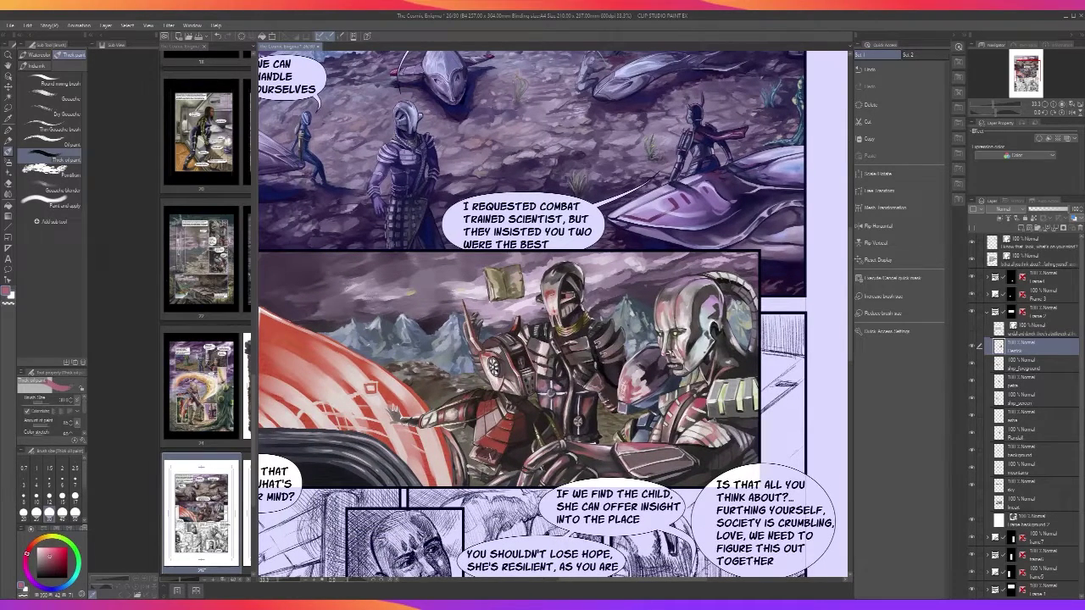
{"action": "scroll", "coordinate": [712, 420], "scroll_direction": "up", "scroll_amount": 1}
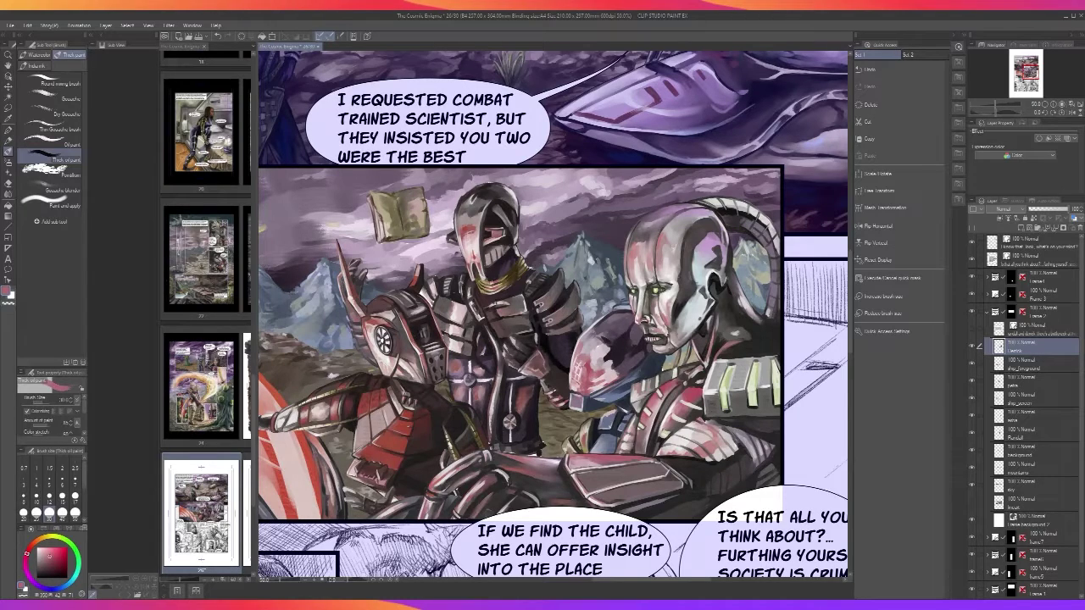
{"action": "scroll", "coordinate": [499, 338], "scroll_direction": "up", "scroll_amount": 1}
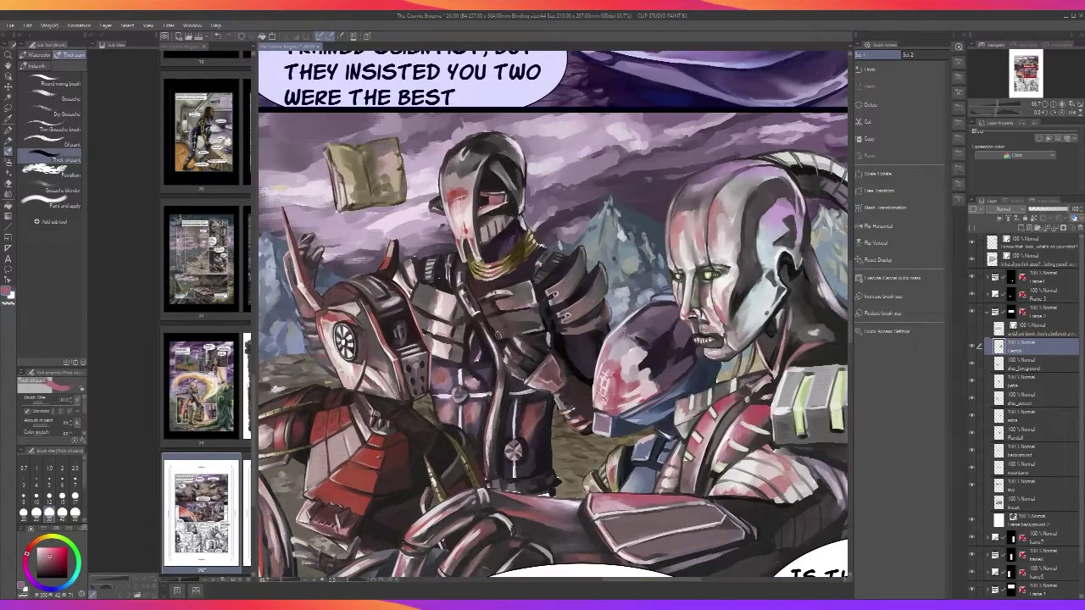
{"action": "left_click_drag", "start_coordinate": [729, 480], "coordinate": [682, 413]}
{"action": "scroll", "coordinate": [702, 417], "scroll_direction": "up", "scroll_amount": 1}
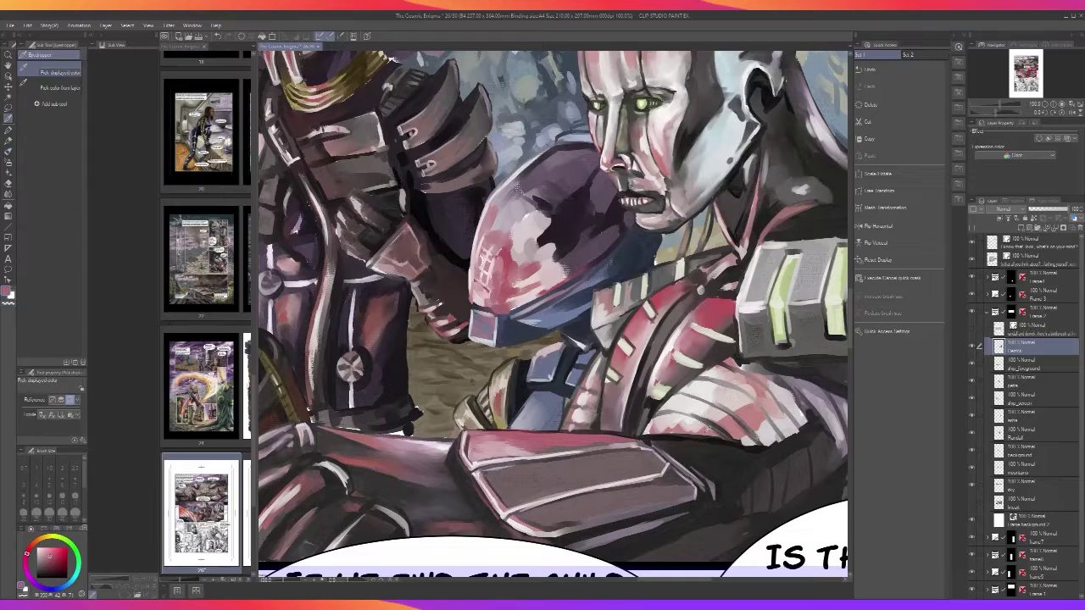
Sample a muted pink and paint thin strokes with a smaller brush across the front of the striped upper-arm armour
{"action": "left_click", "coordinate": [702, 418], "text": "alt"}
{"action": "key", "text": "bracketleft"}
{"action": "key", "text": "bracketleft"}
{"action": "key", "text": "bracketleft"}
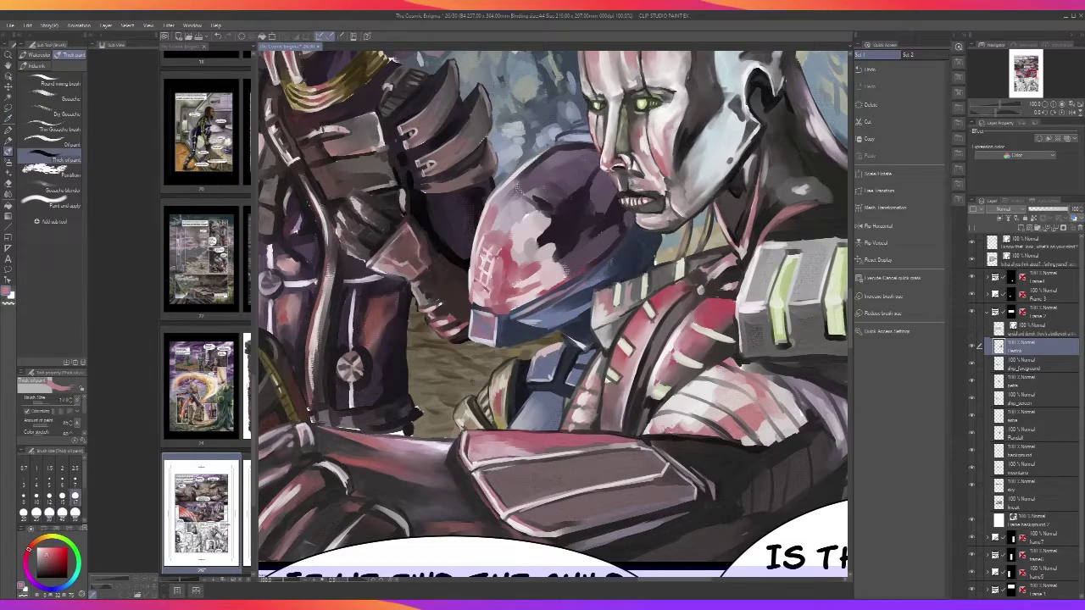
{"action": "left_click_drag", "start_coordinate": [664, 430], "coordinate": [708, 431]}
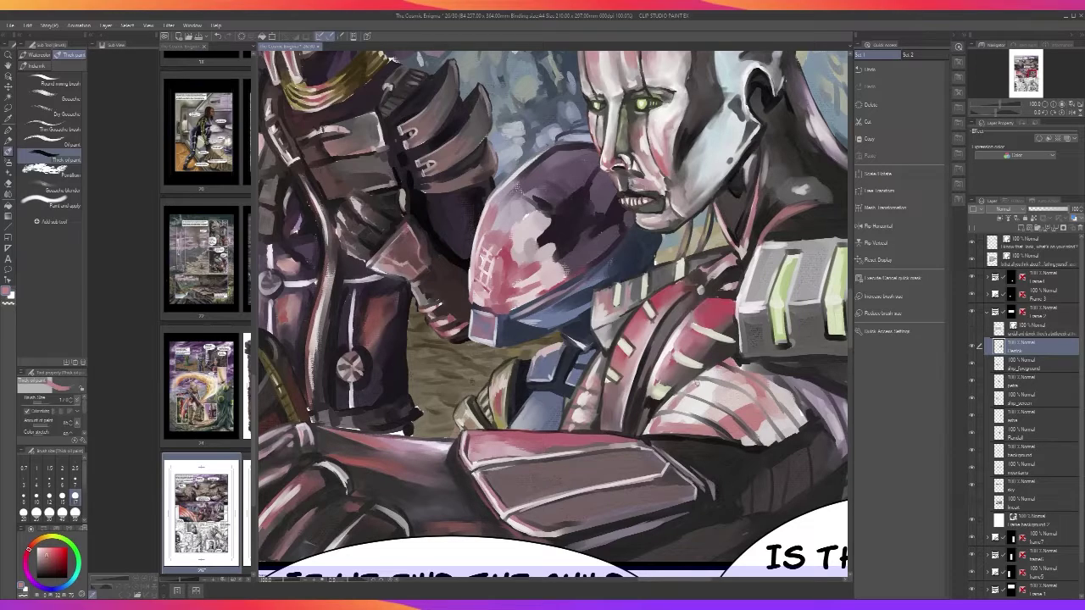
{"action": "left_click_drag", "start_coordinate": [693, 390], "coordinate": [737, 363]}
{"action": "scroll", "coordinate": [746, 358], "scroll_direction": "down", "scroll_amount": 2}
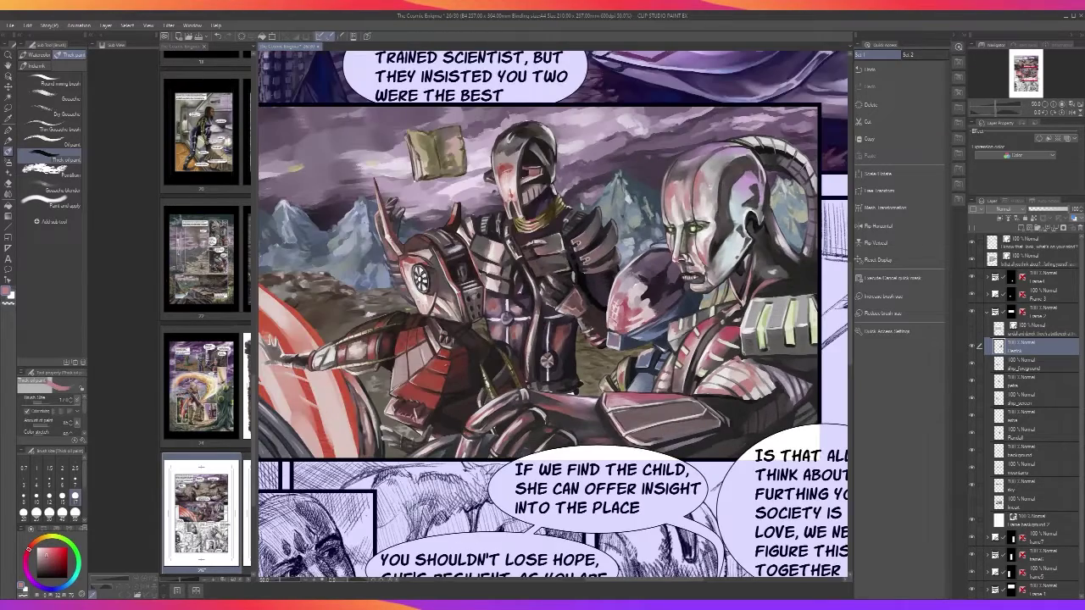
{"action": "scroll", "coordinate": [745, 357], "scroll_direction": "up", "scroll_amount": 2}
Paint broader muted pink shading over the rear part of the striped upper-arm armour with a larger brush
{"action": "key", "text": "bracketright"}
{"action": "key", "text": "bracketright"}
{"action": "key", "text": "bracketright"}
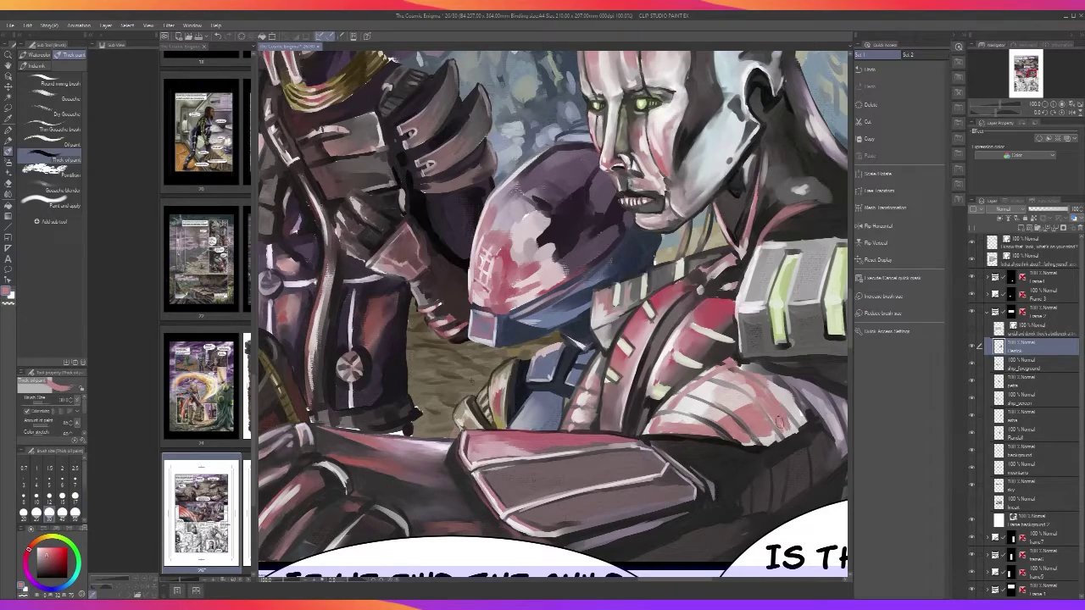
{"action": "left_click_drag", "start_coordinate": [774, 385], "coordinate": [797, 410]}
{"action": "scroll", "coordinate": [799, 396], "scroll_direction": "down", "scroll_amount": 4}
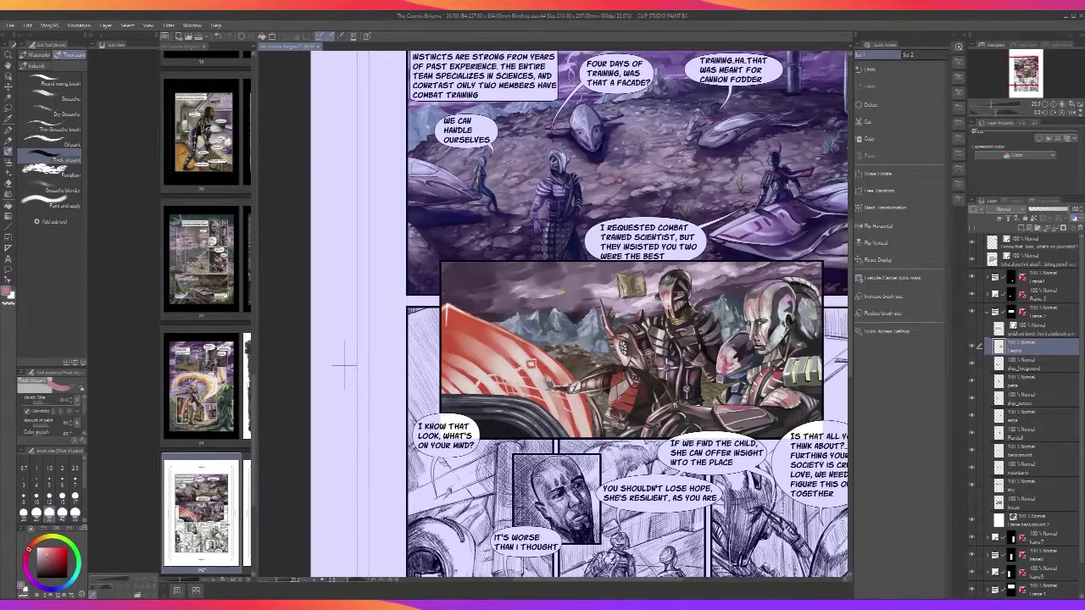
{"action": "scroll", "coordinate": [799, 396], "scroll_direction": "up", "scroll_amount": 1}
{"action": "scroll", "coordinate": [786, 424], "scroll_direction": "up", "scroll_amount": 4}
Sample a pale grey and paint highlights along the lower rear edge of the striped upper-arm armour
{"action": "key", "text": "i"}
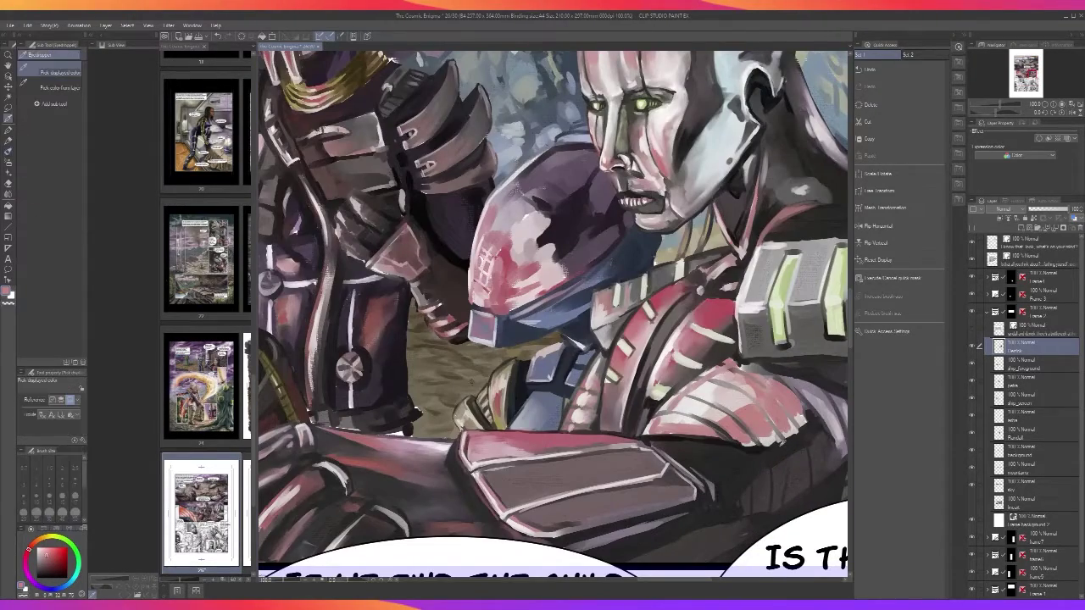
{"action": "key", "text": "b"}
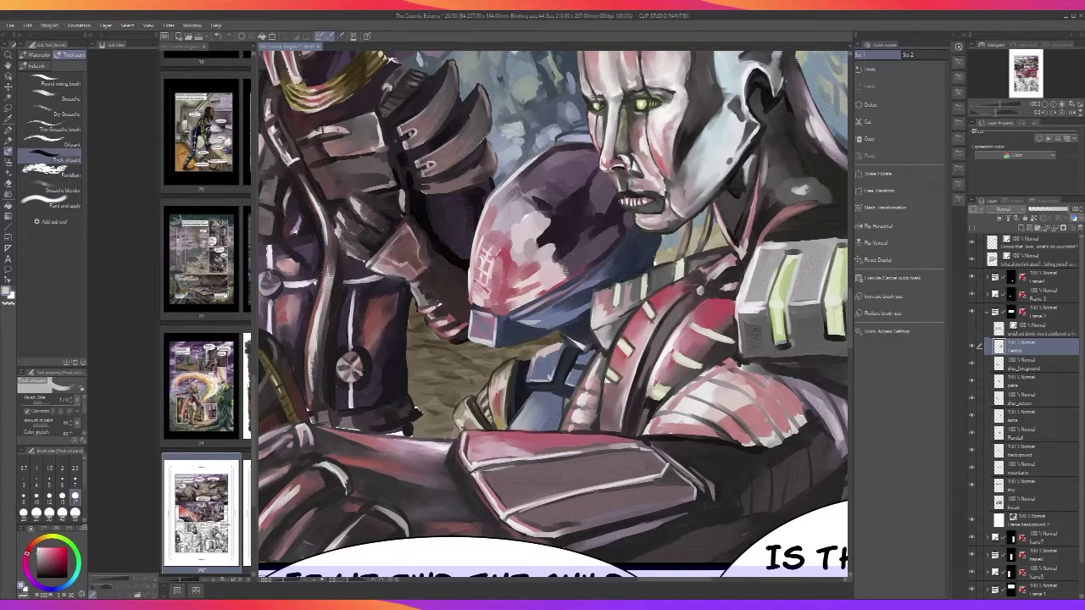
{"action": "left_click_drag", "start_coordinate": [799, 433], "coordinate": [787, 439]}
{"action": "scroll", "coordinate": [800, 420], "scroll_direction": "down", "scroll_amount": 4}
{"action": "scroll", "coordinate": [821, 404], "scroll_direction": "up", "scroll_amount": 2}
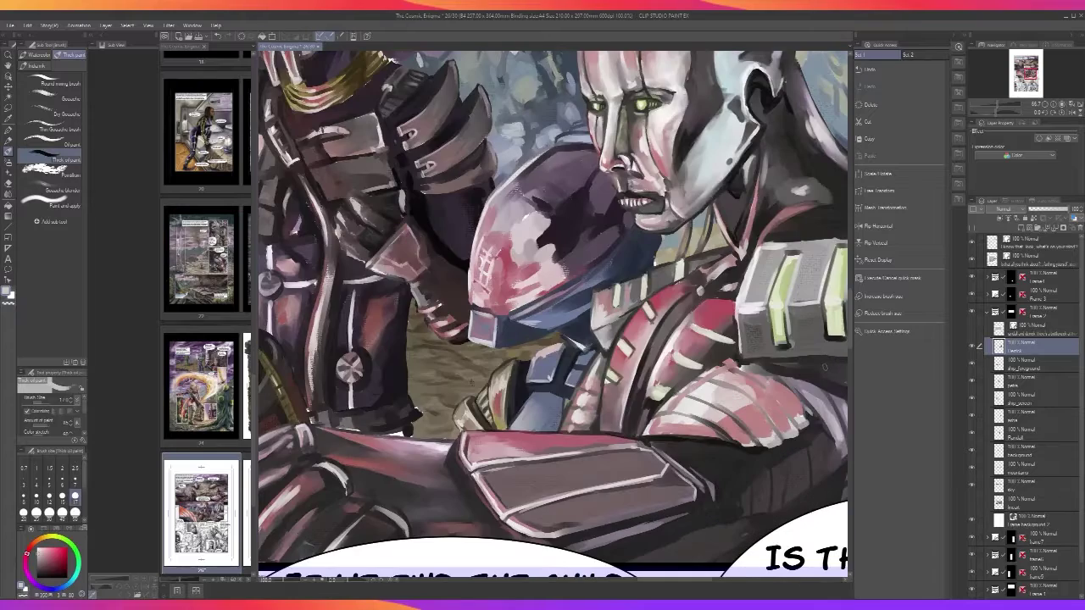
Sample a dark tone and redraw the upper outline of the striped upper-arm armour with a smaller brush
{"action": "left_click", "coordinate": [738, 359], "text": "alt"}
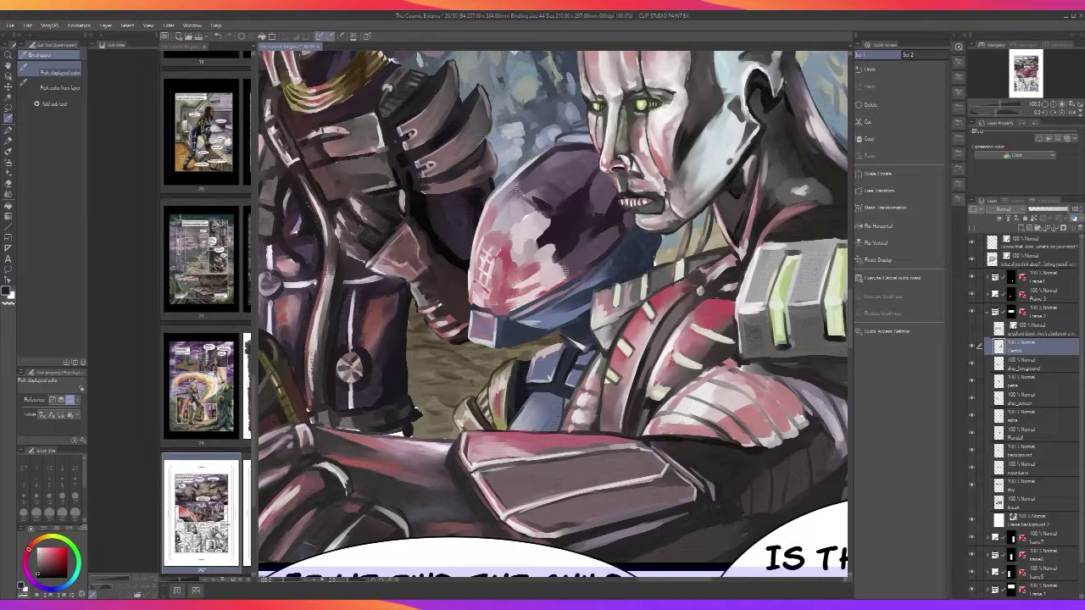
{"action": "key", "text": "bracketleft"}
{"action": "key", "text": "bracketleft"}
{"action": "key", "text": "bracketleft"}
{"action": "mouse_move", "coordinate": [646, 430]}
{"action": "left_mouse_down"}
{"action": "mouse_move", "coordinate": [690, 379]}
{"action": "mouse_move", "coordinate": [730, 357]}
{"action": "mouse_move", "coordinate": [777, 375]}
{"action": "left_mouse_up"}
{"action": "left_click_drag", "start_coordinate": [743, 365], "coordinate": [792, 389]}
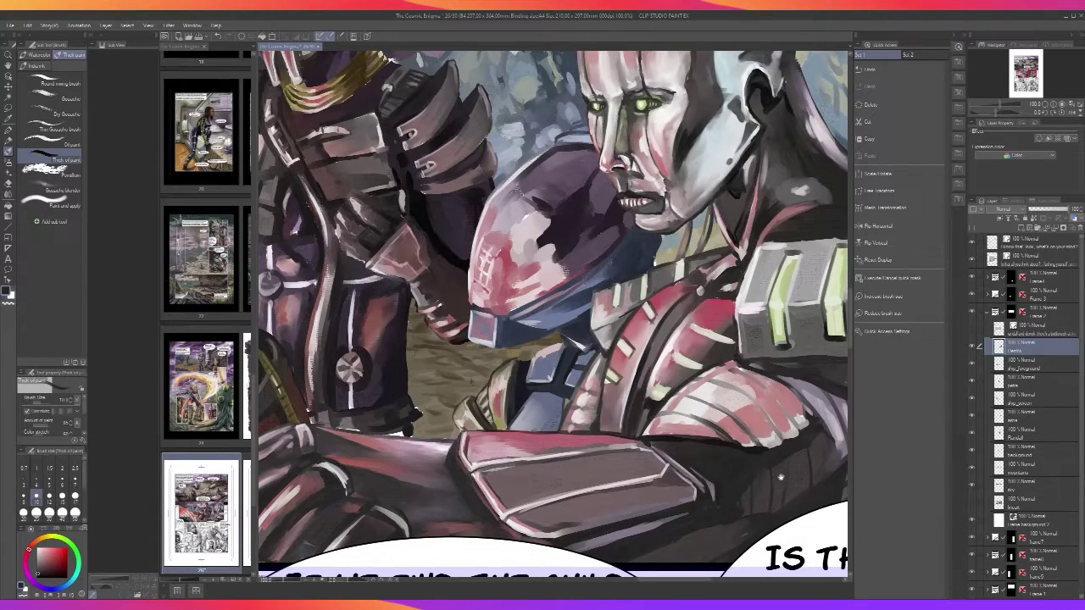
Sample a dark grey tone and paint shading beneath the shoulder block above the striped armour with a larger brush
{"action": "left_click_drag", "start_coordinate": [780, 477], "coordinate": [622, 469]}
{"action": "left_click", "coordinate": [610, 371], "text": "alt"}
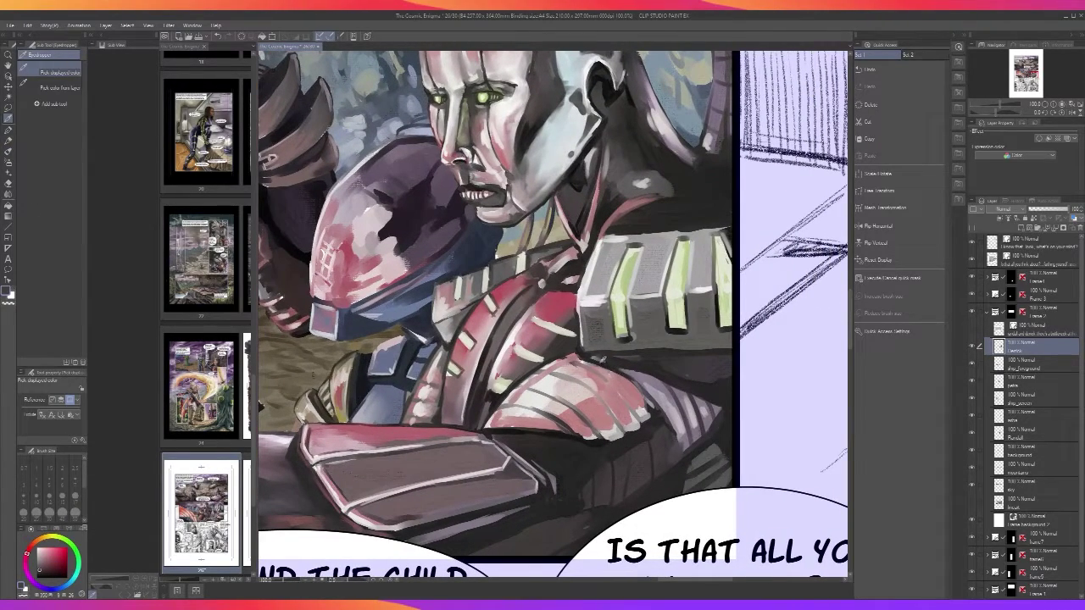
{"action": "key", "text": "b"}
{"action": "key", "text": "bracketright"}
{"action": "key", "text": "bracketright"}
{"action": "key", "text": "bracketright"}
{"action": "key", "text": "bracketright"}
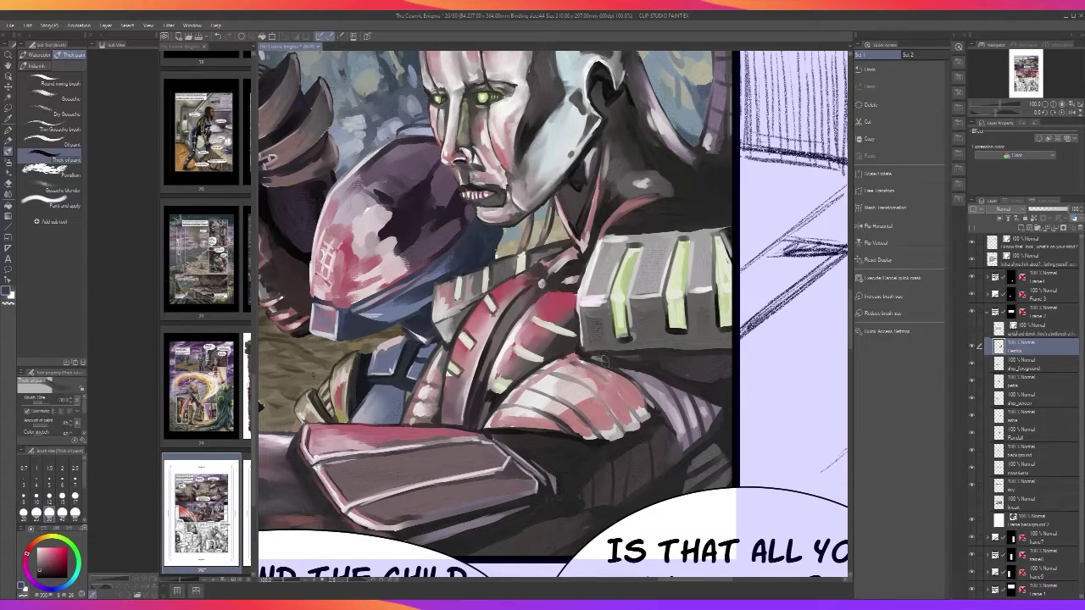
{"action": "left_click_drag", "start_coordinate": [593, 358], "coordinate": [652, 377]}
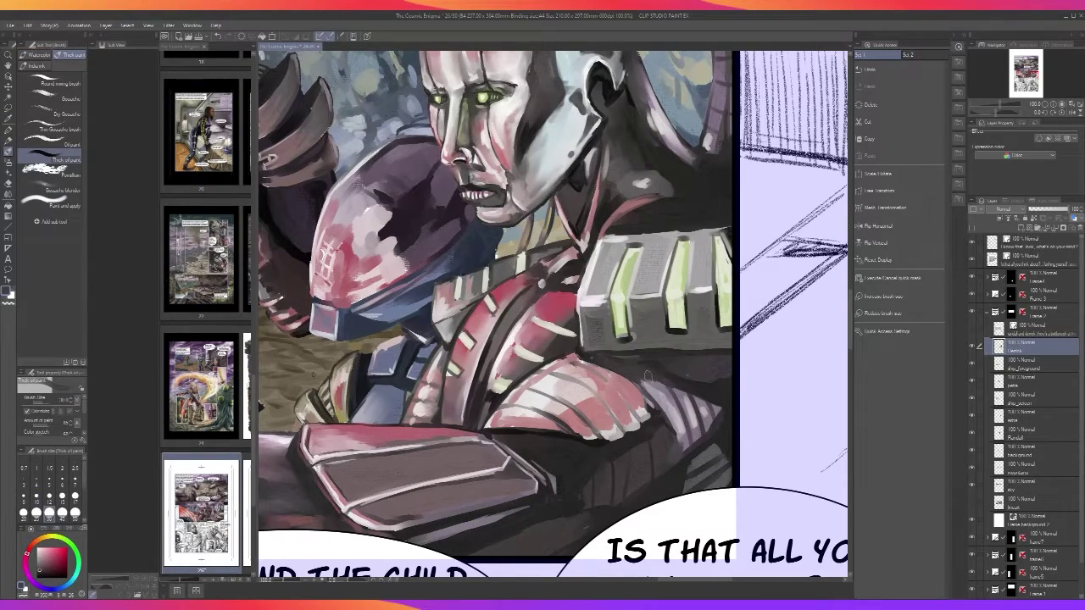
{"action": "scroll", "coordinate": [656, 383], "scroll_direction": "down", "scroll_amount": 4}
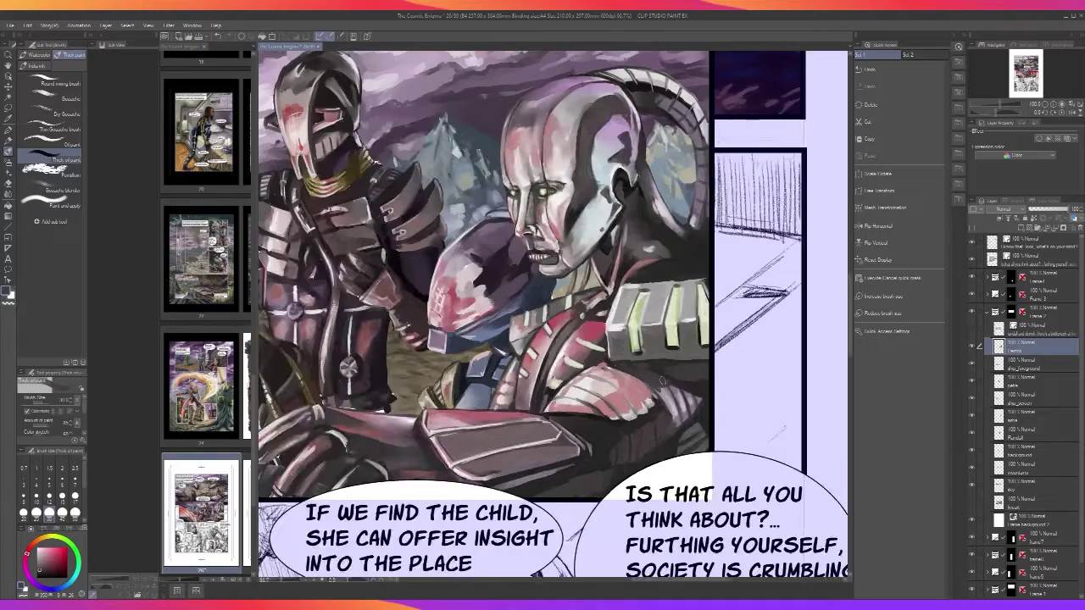
{"action": "scroll", "coordinate": [664, 385], "scroll_direction": "up", "scroll_amount": 4}
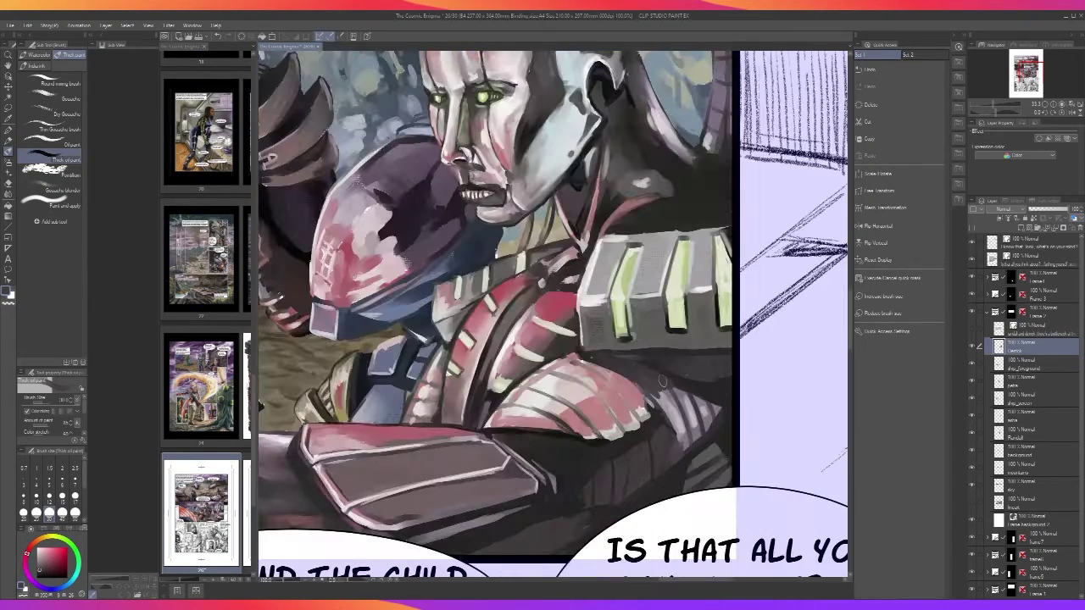
Paint a thin dark stroke down the rear edge of the striped upper-arm armour with a smaller brush
{"action": "key", "text": "bracketleft"}
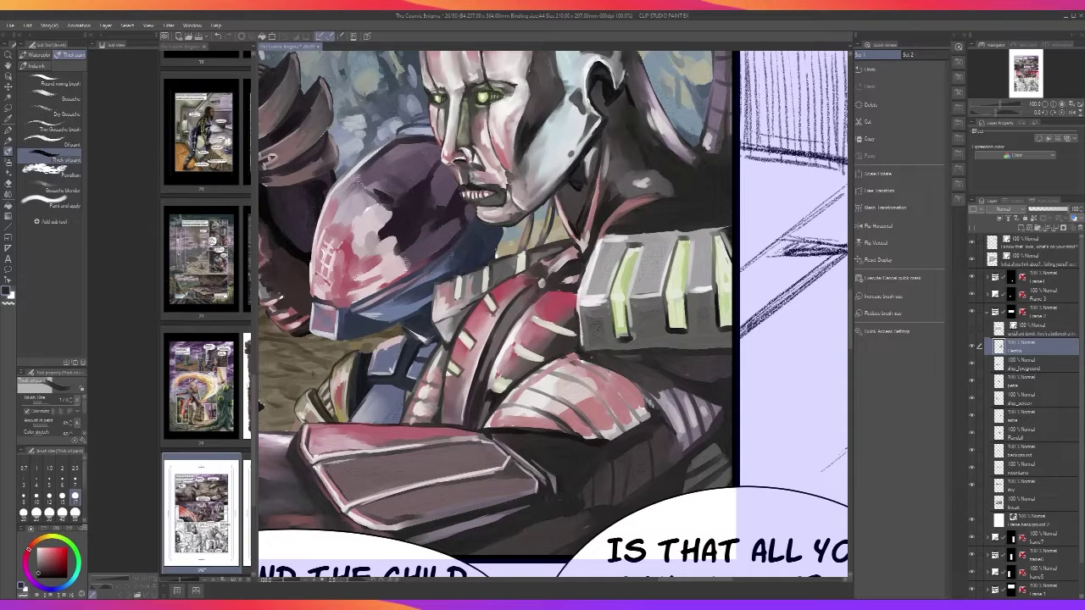
{"action": "left_click_drag", "start_coordinate": [646, 392], "coordinate": [652, 409]}
{"action": "scroll", "coordinate": [678, 428], "scroll_direction": "down", "scroll_amount": 3}
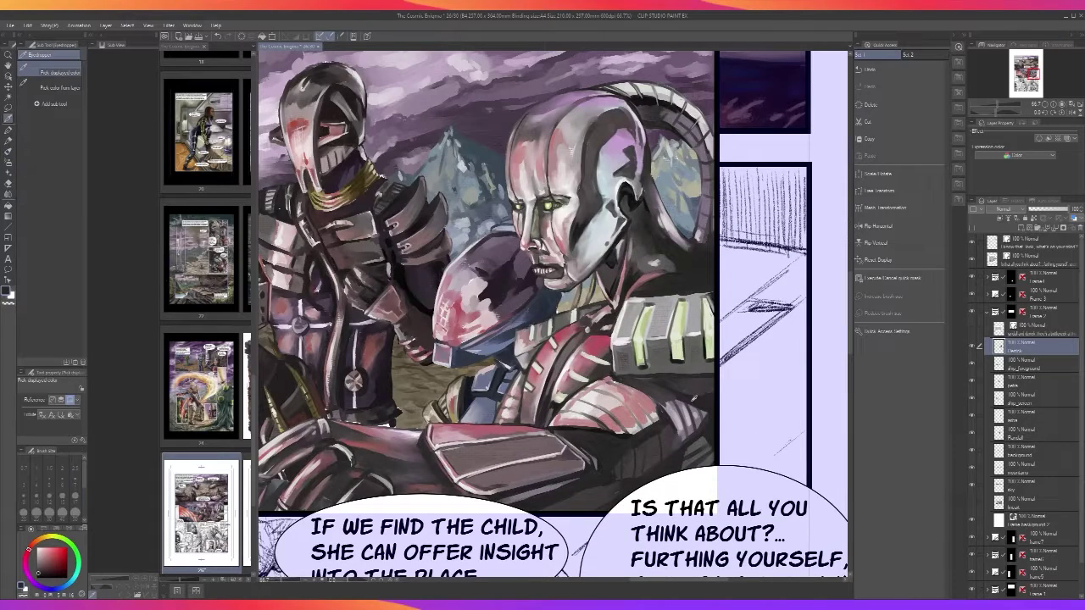
Sample a dark purple tone and shade the area behind the striped upper-arm armour with a larger brush, reviewing the page
{"action": "left_click", "coordinate": [694, 399], "text": "alt"}
{"action": "key", "text": "]"}
{"action": "key", "text": "]"}
{"action": "key", "text": "]"}
{"action": "left_click_drag", "start_coordinate": [665, 388], "coordinate": [681, 399]}
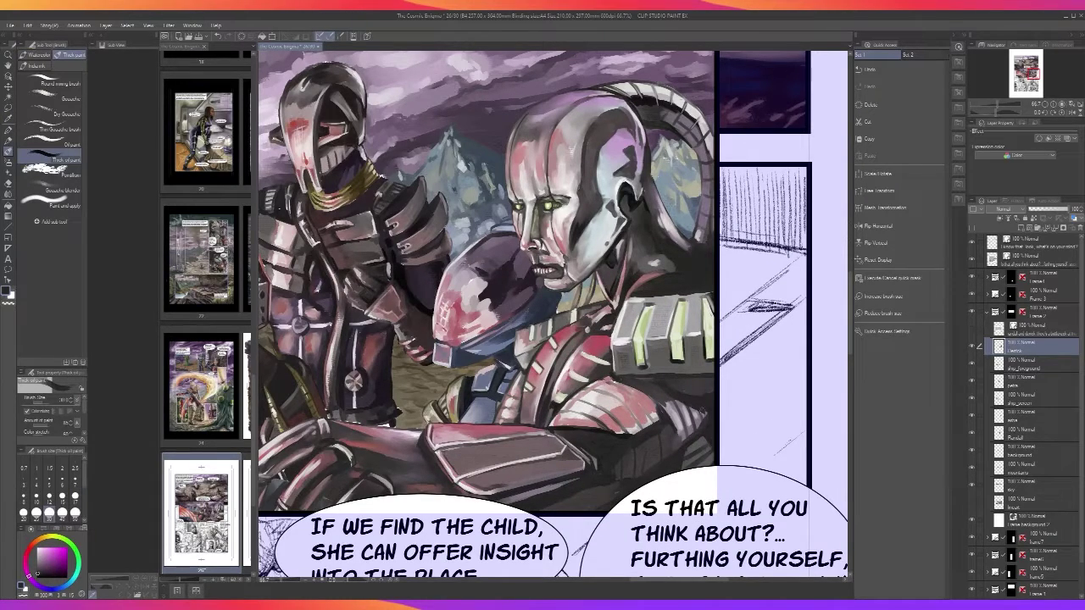
{"action": "scroll", "coordinate": [678, 441], "scroll_direction": "down", "scroll_amount": 5}
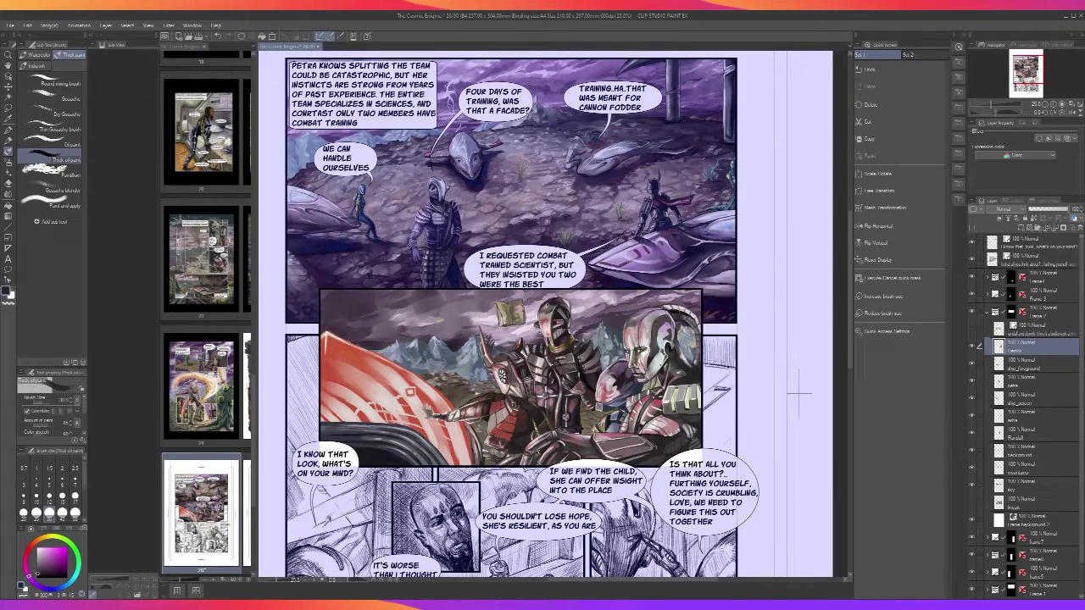
Sample a light tone from the striped upper-arm armour and brighten its pale bands with a larger brush, reviewing the page
{"action": "scroll", "coordinate": [669, 410], "scroll_direction": "up", "scroll_amount": 5}
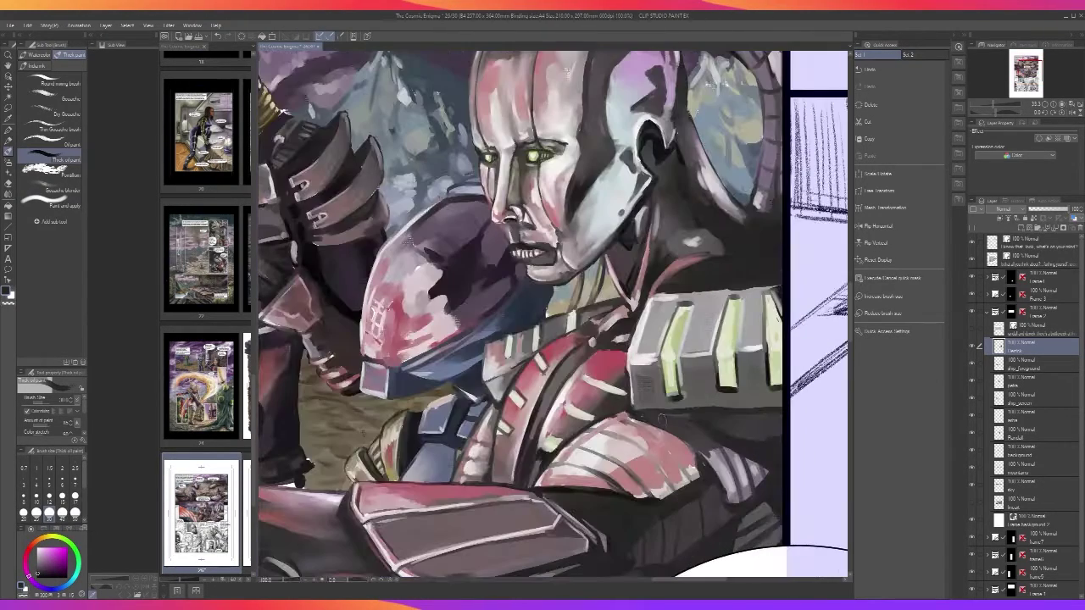
{"action": "key", "text": "bracketleft"}
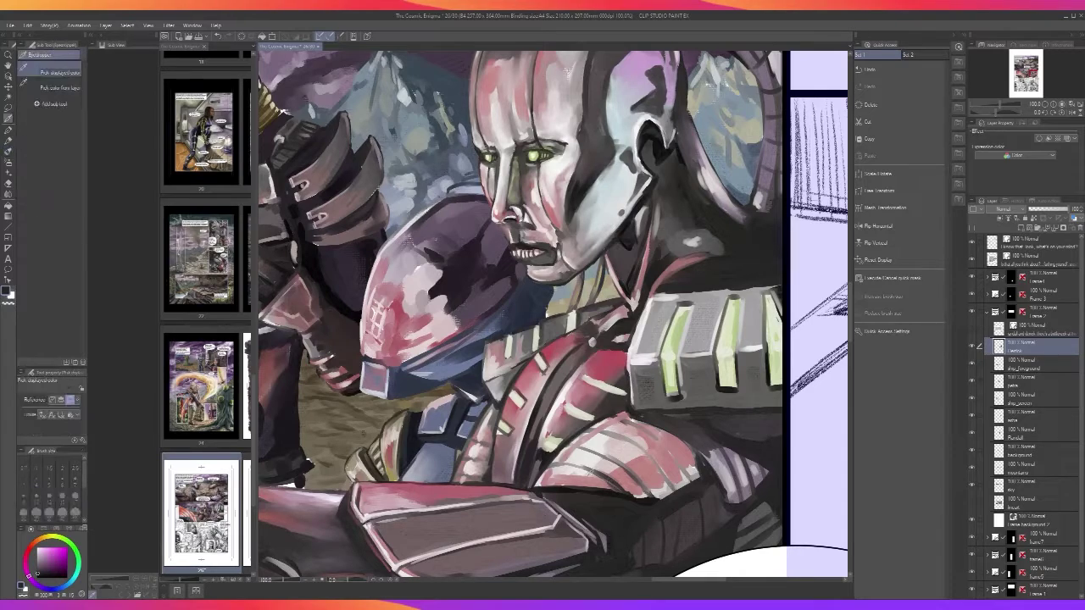
{"action": "left_click", "coordinate": [591, 473], "text": "alt"}
{"action": "mouse_move", "coordinate": [591, 473]}
{"action": "left_mouse_down"}
{"action": "mouse_move", "coordinate": [639, 483]}
{"action": "mouse_move", "coordinate": [656, 469]}
{"action": "mouse_move", "coordinate": [639, 450]}
{"action": "mouse_move", "coordinate": [659, 469]}
{"action": "mouse_move", "coordinate": [656, 444]}
{"action": "mouse_move", "coordinate": [675, 468]}
{"action": "left_mouse_up"}
{"action": "key", "text": "bracketright"}
{"action": "key", "text": "bracketright"}
{"action": "key", "text": "bracketright"}
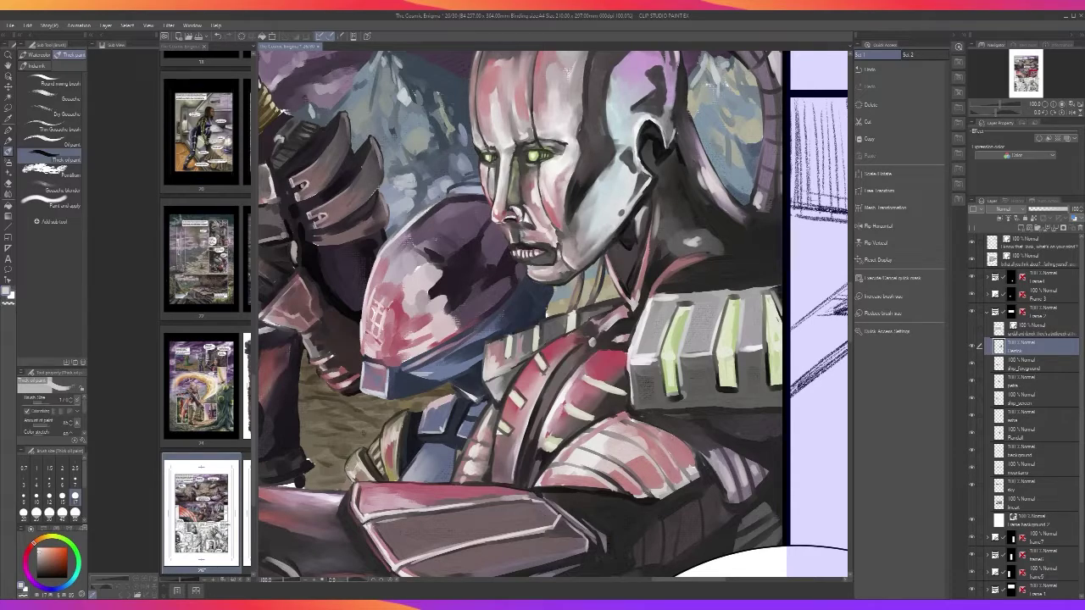
{"action": "scroll", "coordinate": [678, 457], "scroll_direction": "down", "scroll_amount": 8}
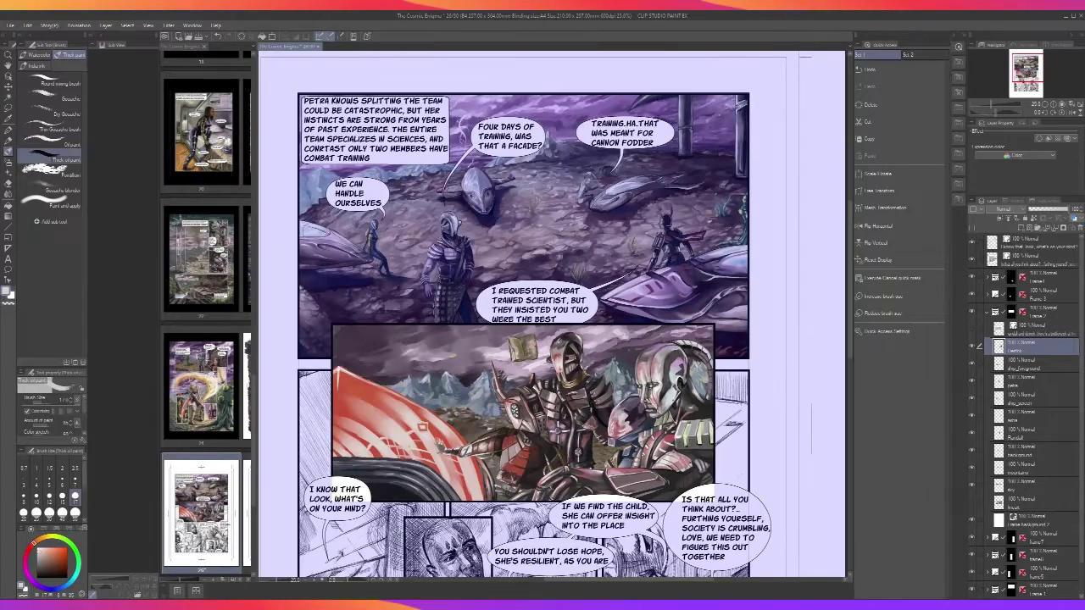
Sample a muted dark red tone and redraw the dividing lines between the upper-arm armour's stripes with a smaller brush
{"action": "scroll", "coordinate": [695, 453], "scroll_direction": "up", "scroll_amount": 8}
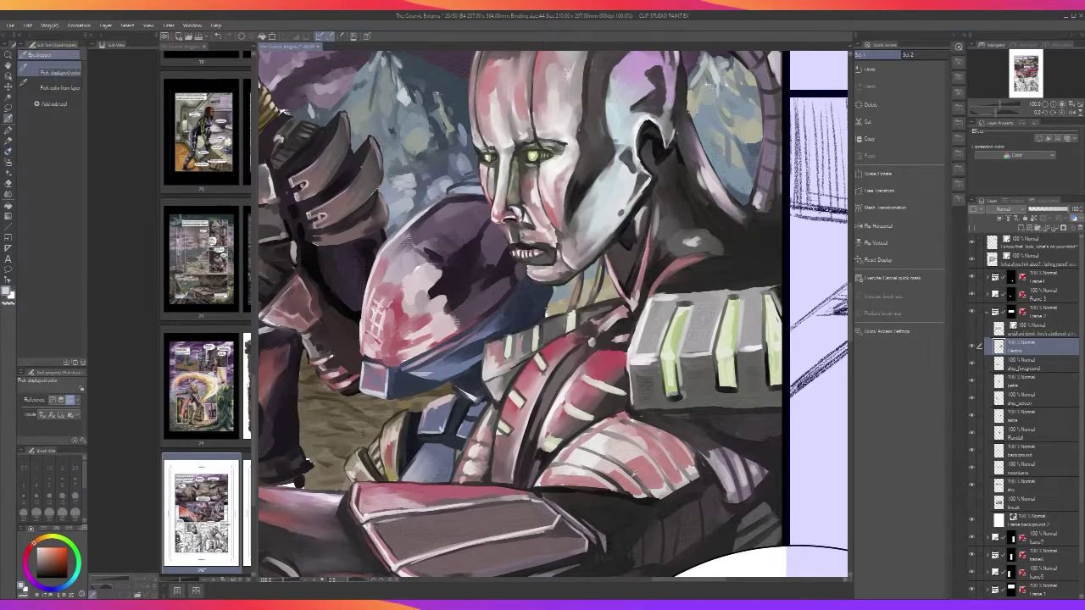
{"action": "left_click", "coordinate": [613, 467], "text": "alt"}
{"action": "key", "text": "bracketleft"}
{"action": "key", "text": "bracketleft"}
{"action": "key", "text": "bracketleft"}
{"action": "mouse_move", "coordinate": [569, 446]}
{"action": "left_mouse_down"}
{"action": "mouse_move", "coordinate": [588, 450]}
{"action": "mouse_move", "coordinate": [567, 462]}
{"action": "left_mouse_up"}
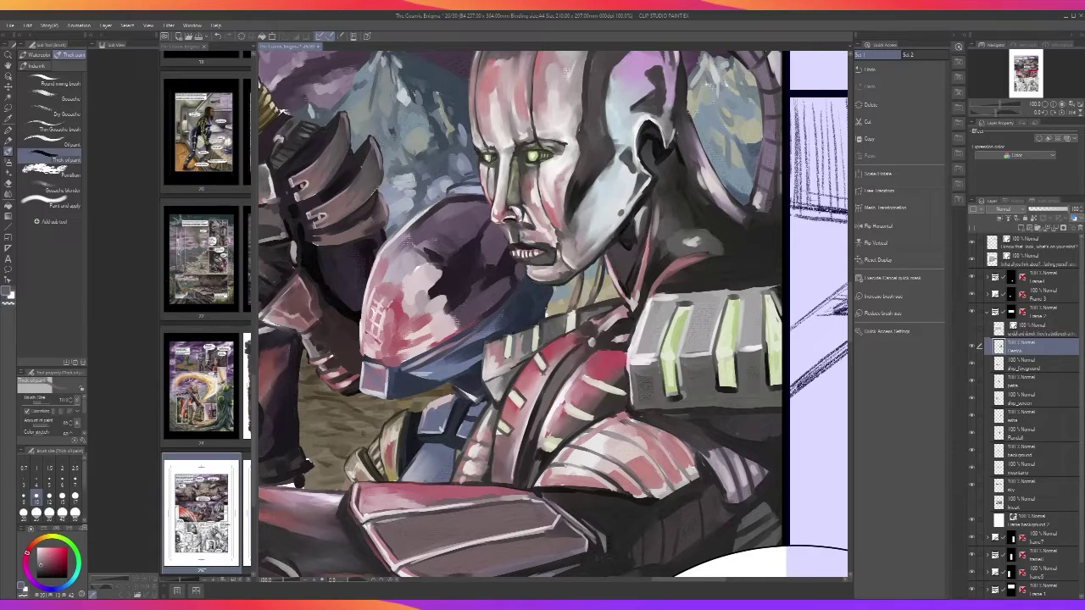
{"action": "left_click_drag", "start_coordinate": [609, 493], "coordinate": [661, 444]}
{"action": "left_click_drag", "start_coordinate": [664, 492], "coordinate": [671, 473]}
{"action": "mouse_move", "coordinate": [583, 436]}
{"action": "left_mouse_down"}
{"action": "mouse_move", "coordinate": [637, 429]}
{"action": "mouse_move", "coordinate": [683, 472]}
{"action": "mouse_move", "coordinate": [700, 471]}
{"action": "left_mouse_up"}
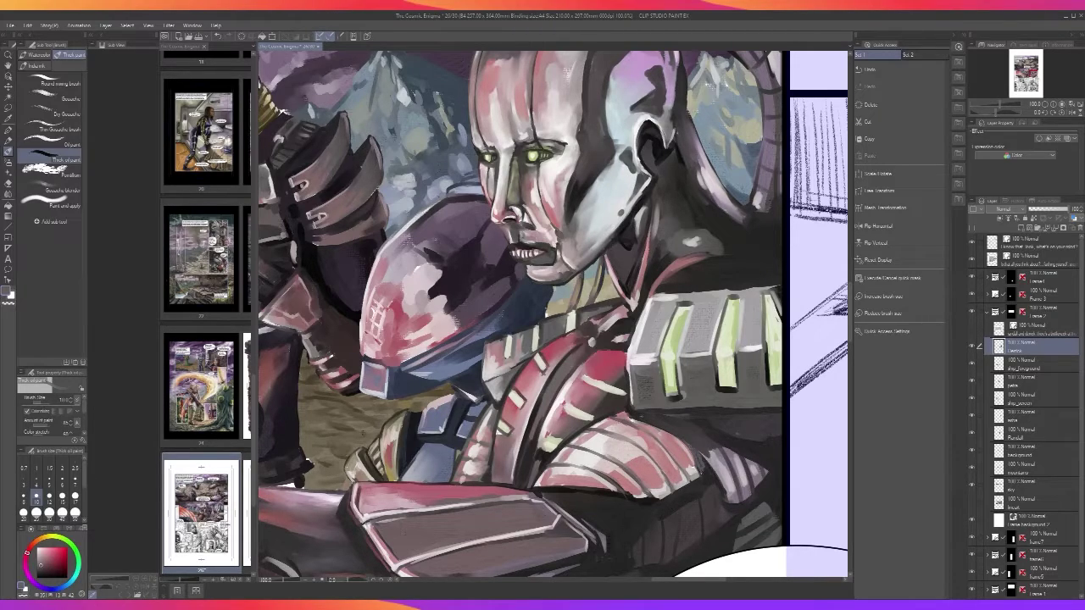
{"action": "scroll", "coordinate": [702, 466], "scroll_direction": "down", "scroll_amount": 2}
{"action": "scroll", "coordinate": [688, 492], "scroll_direction": "down", "scroll_amount": 3}
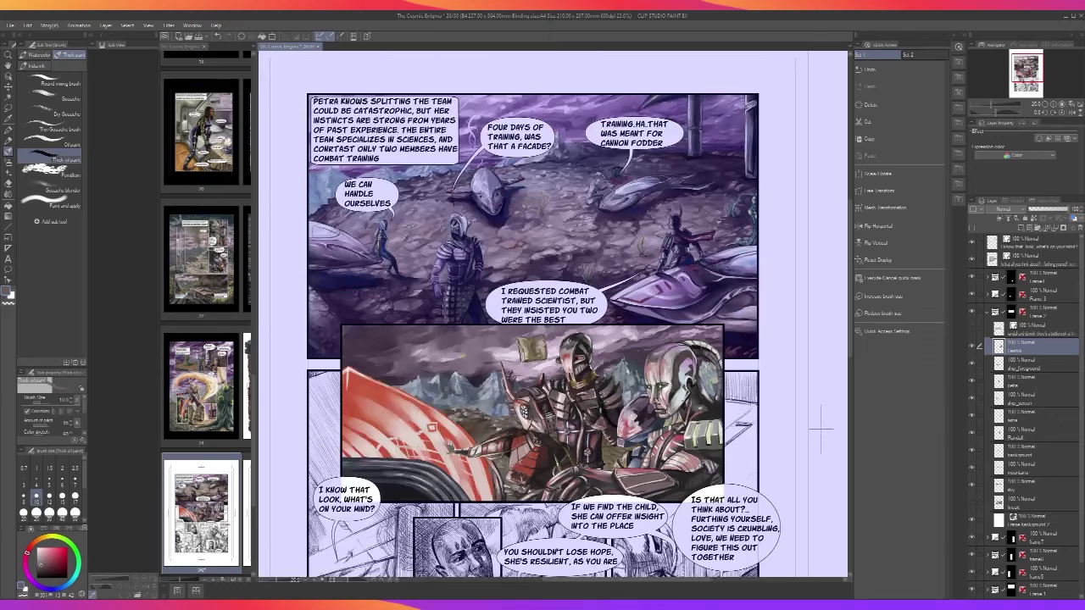
Sample dark tones around the striped upper-arm armour's lower edge and shade beneath it with the thick oil paint brush
{"action": "scroll", "coordinate": [700, 449], "scroll_direction": "up", "scroll_amount": 3}
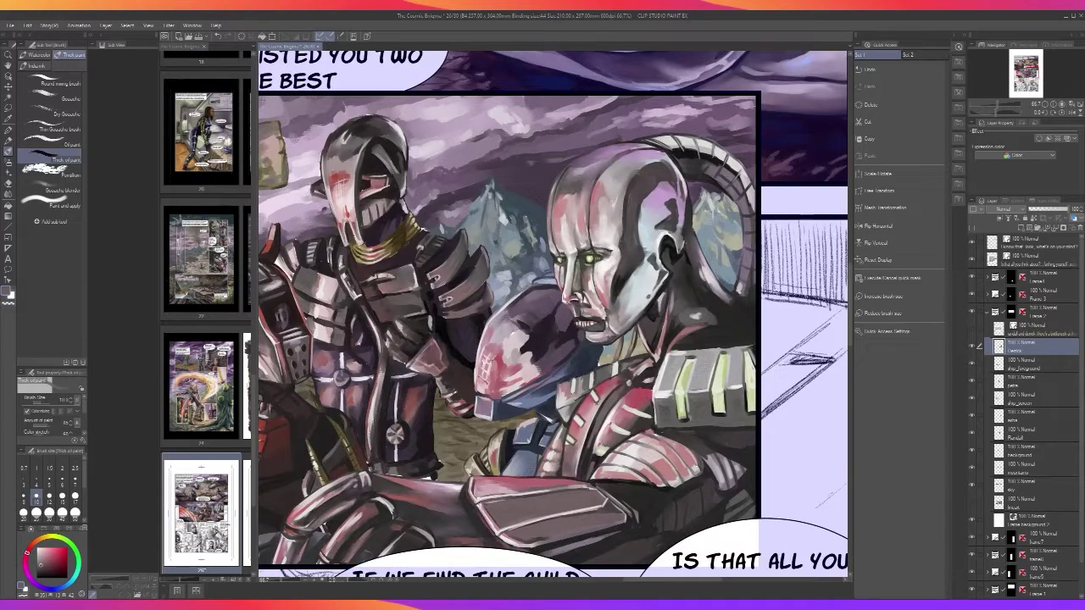
{"action": "key", "text": "i"}
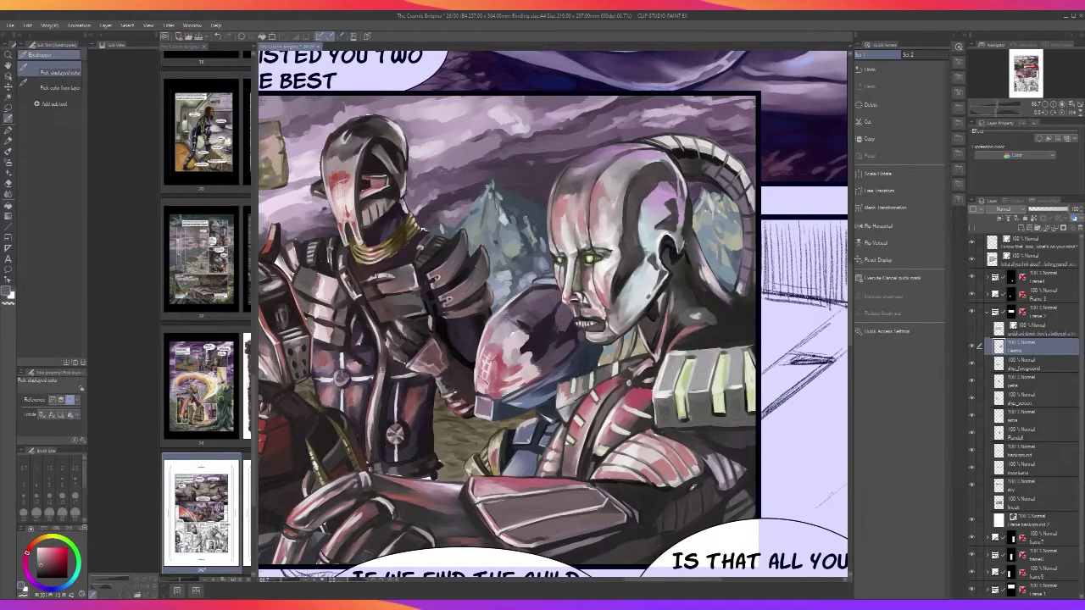
{"action": "left_click", "coordinate": [693, 489]}
{"action": "key", "text": "b"}
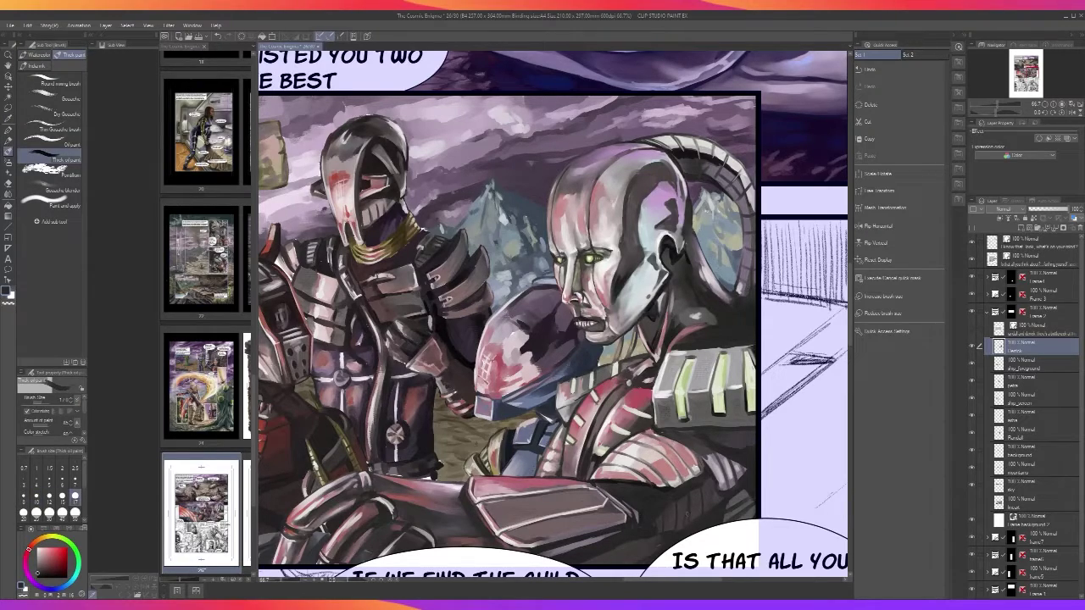
{"action": "left_click", "coordinate": [687, 503], "text": "alt"}
{"action": "scroll", "coordinate": [668, 500], "scroll_direction": "down", "scroll_amount": 3}
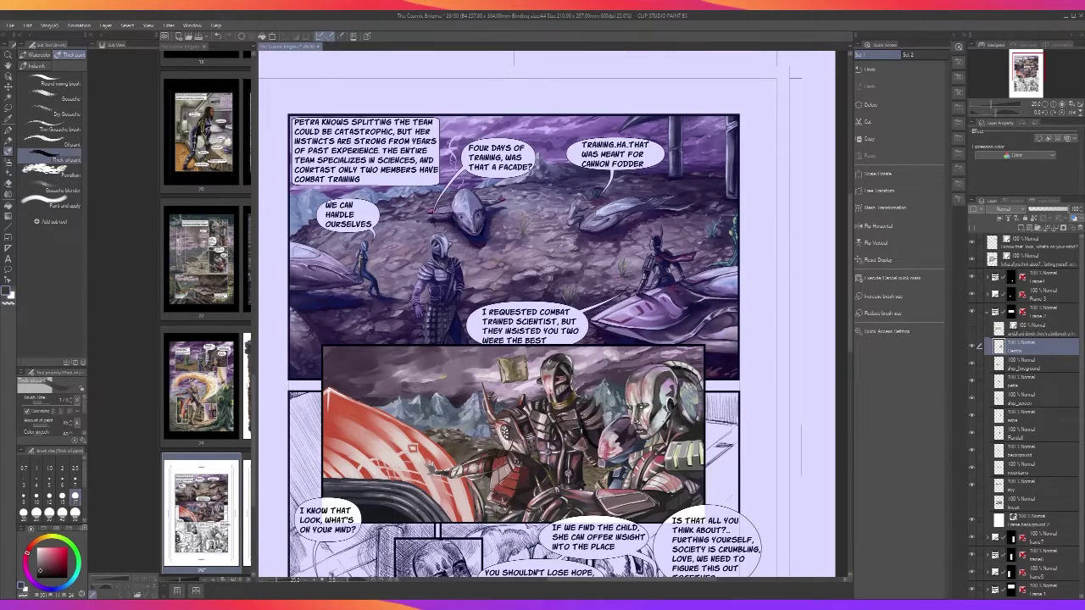
Sample a dark reddish tone from the lower sleeve and deepen the shadow between the striped armour and forearm plate
{"action": "scroll", "coordinate": [678, 462], "scroll_direction": "up", "scroll_amount": 5}
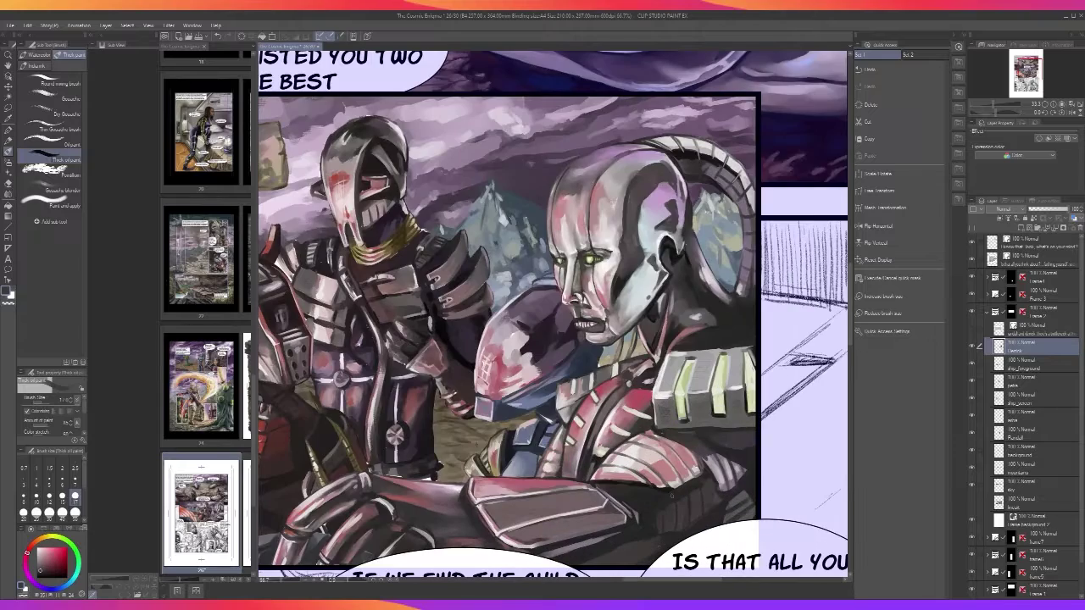
{"action": "key", "text": "i"}
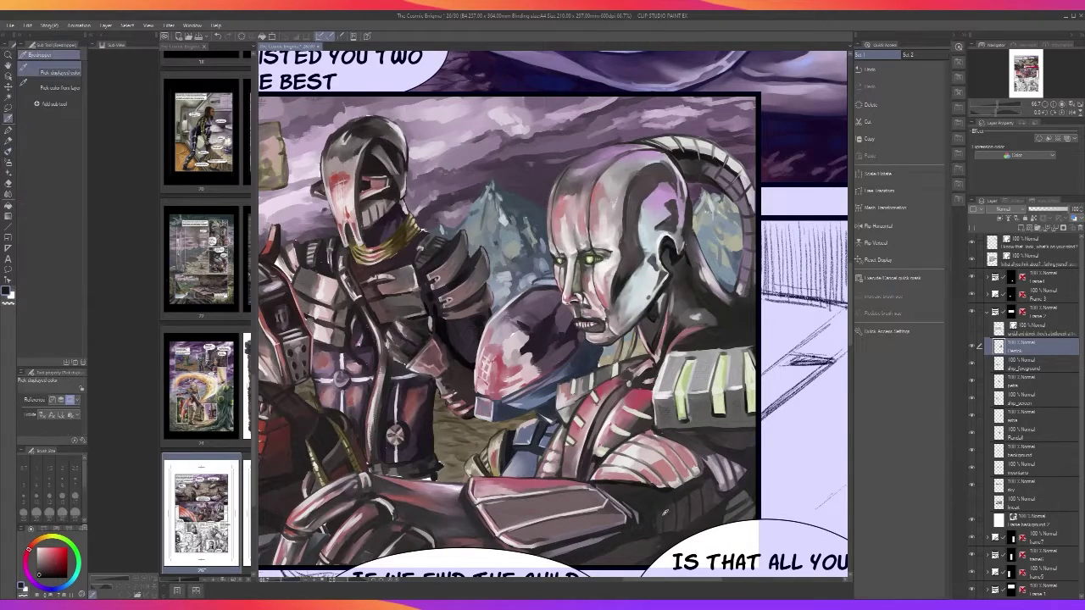
{"action": "left_click", "coordinate": [661, 514], "text": "alt"}
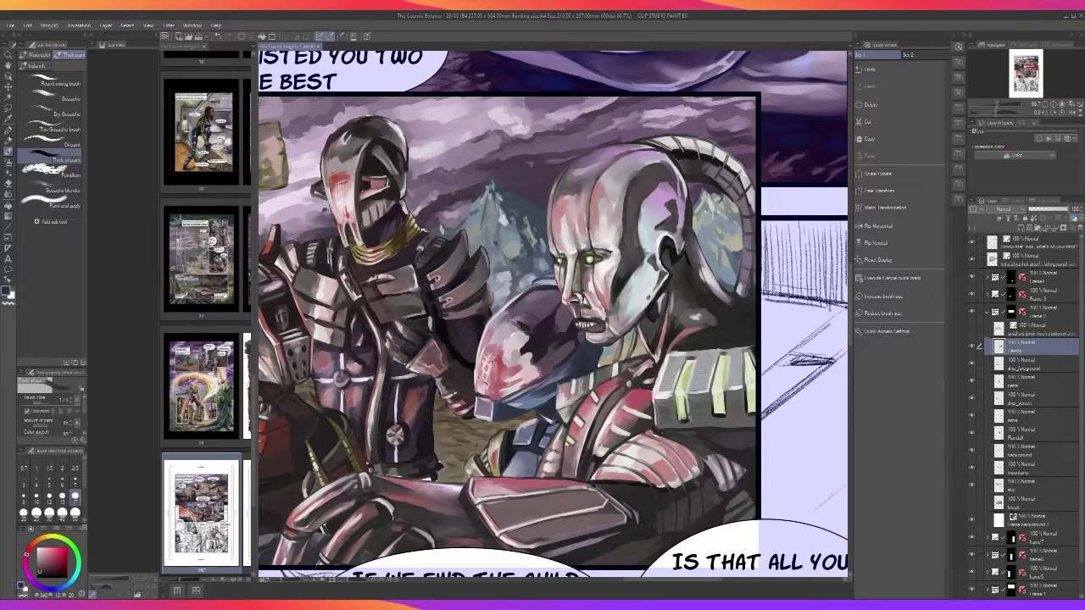
{"action": "scroll", "coordinate": [702, 463], "scroll_direction": "down", "scroll_amount": 1}
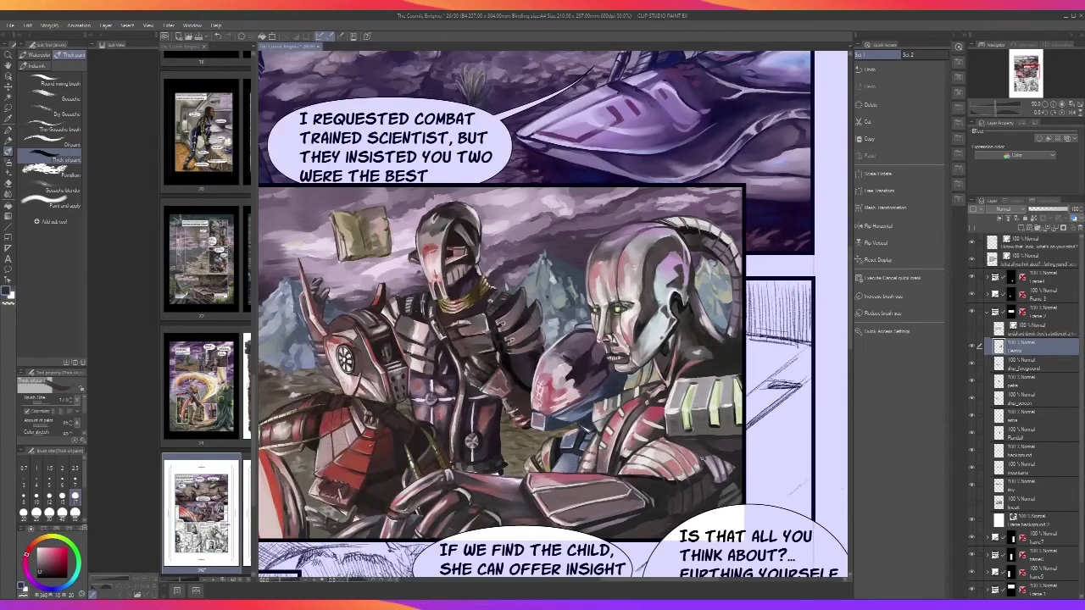
{"action": "scroll", "coordinate": [703, 461], "scroll_direction": "up", "scroll_amount": 1}
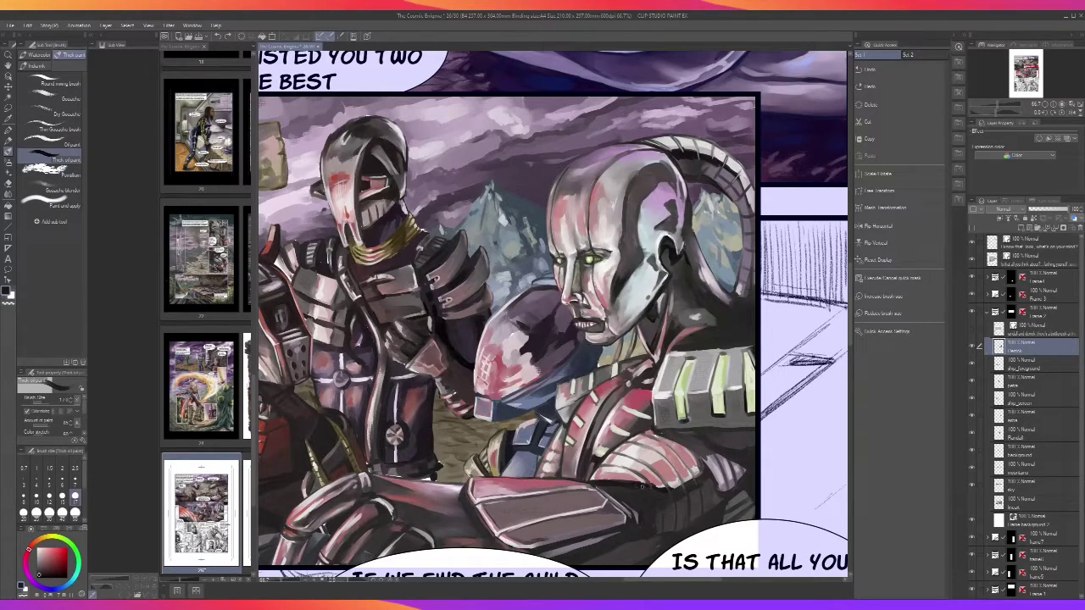
Paint dark strokes over the ribbed sleeve and elbow below the bald figure's striped arm armour
{"action": "left_click_drag", "start_coordinate": [642, 487], "coordinate": [684, 492]}
{"action": "left_click_drag", "start_coordinate": [704, 471], "coordinate": [693, 449]}
{"action": "scroll", "coordinate": [671, 437], "scroll_direction": "down", "scroll_amount": 2}
{"action": "scroll", "coordinate": [687, 440], "scroll_direction": "up", "scroll_amount": 2}
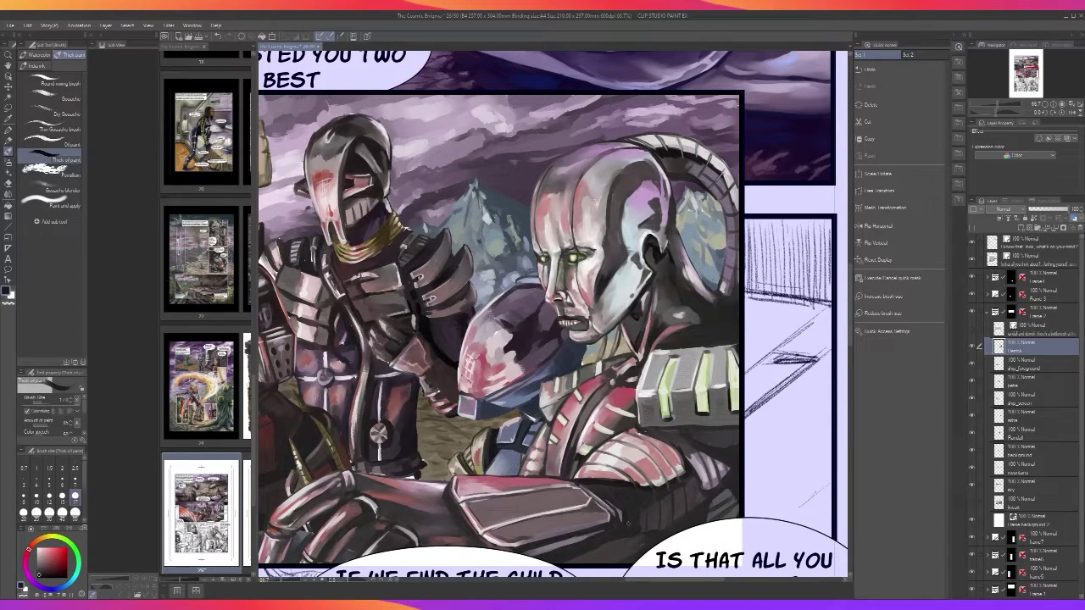
Enlarge the brush and darken the shadow beneath the bald figure's forearm along the panel's lower edge
{"action": "key", "text": "bracketright"}
{"action": "key", "text": "bracketright"}
{"action": "key", "text": "bracketright"}
{"action": "mouse_move", "coordinate": [632, 532]}
{"action": "left_mouse_down"}
{"action": "mouse_move", "coordinate": [661, 531]}
{"action": "mouse_move", "coordinate": [568, 557]}
{"action": "left_mouse_up"}
{"action": "scroll", "coordinate": [601, 540], "scroll_direction": "down", "scroll_amount": 2}
{"action": "scroll", "coordinate": [601, 539], "scroll_direction": "down", "scroll_amount": 1}
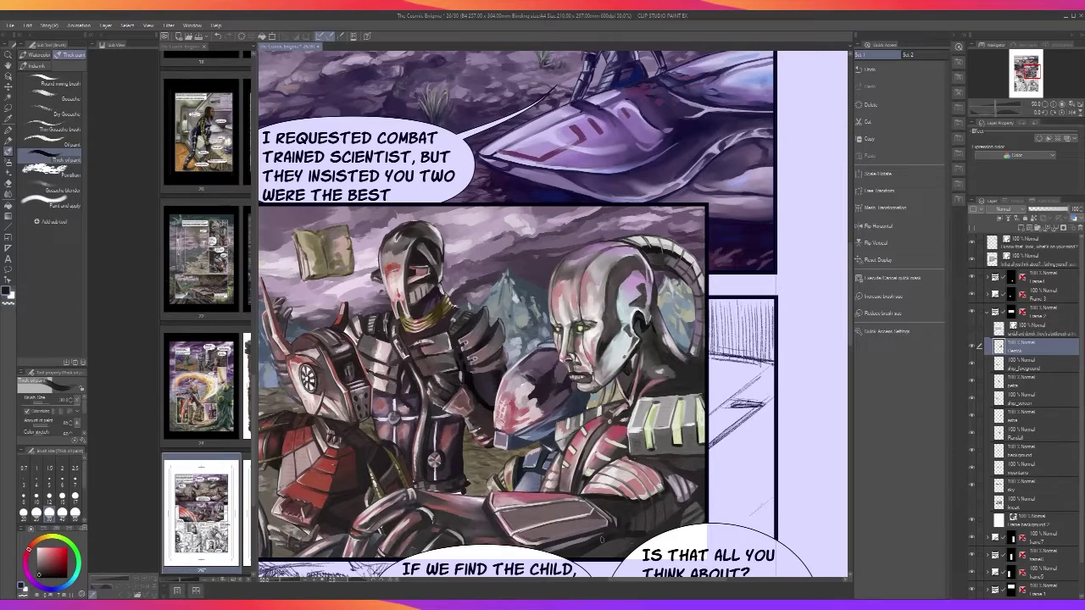
{"action": "scroll", "coordinate": [601, 539], "scroll_direction": "up", "scroll_amount": 1}
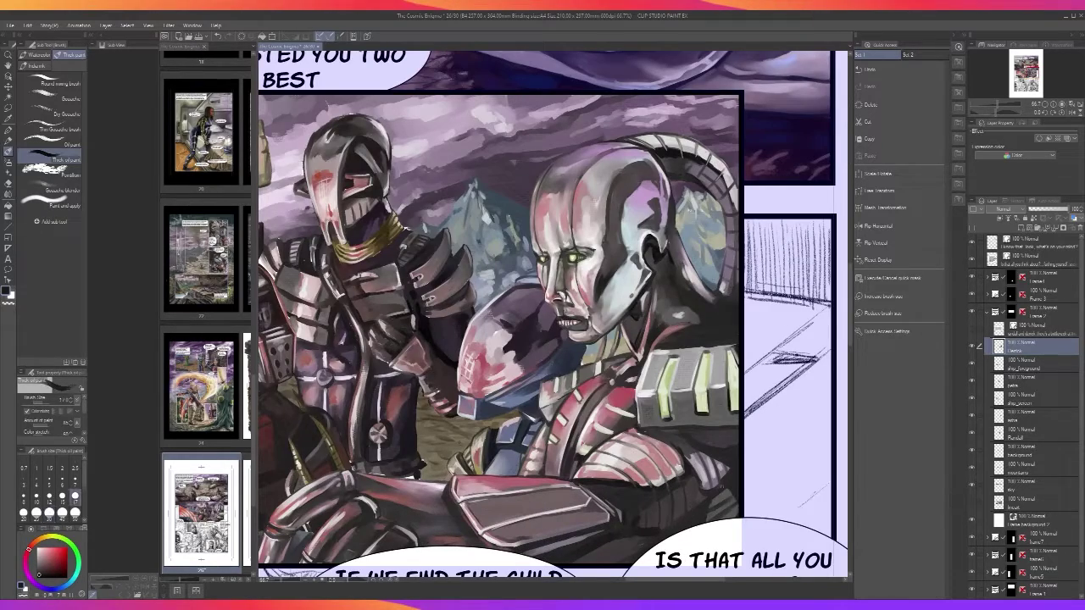
Paint finer dark strokes on the bald figure's elbow guard beside the panel border with a smaller brush
{"action": "key", "text": "bracketright"}
{"action": "key", "text": "bracketright"}
{"action": "key", "text": "bracketright"}
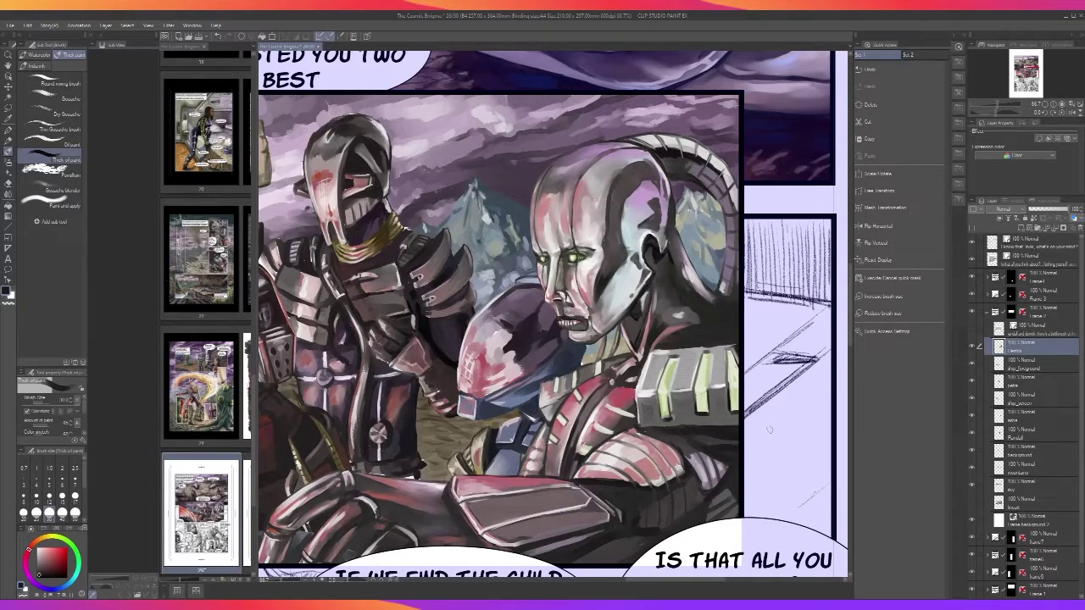
{"action": "scroll", "coordinate": [770, 430], "scroll_direction": "down", "scroll_amount": 2}
{"action": "scroll", "coordinate": [750, 457], "scroll_direction": "up", "scroll_amount": 2}
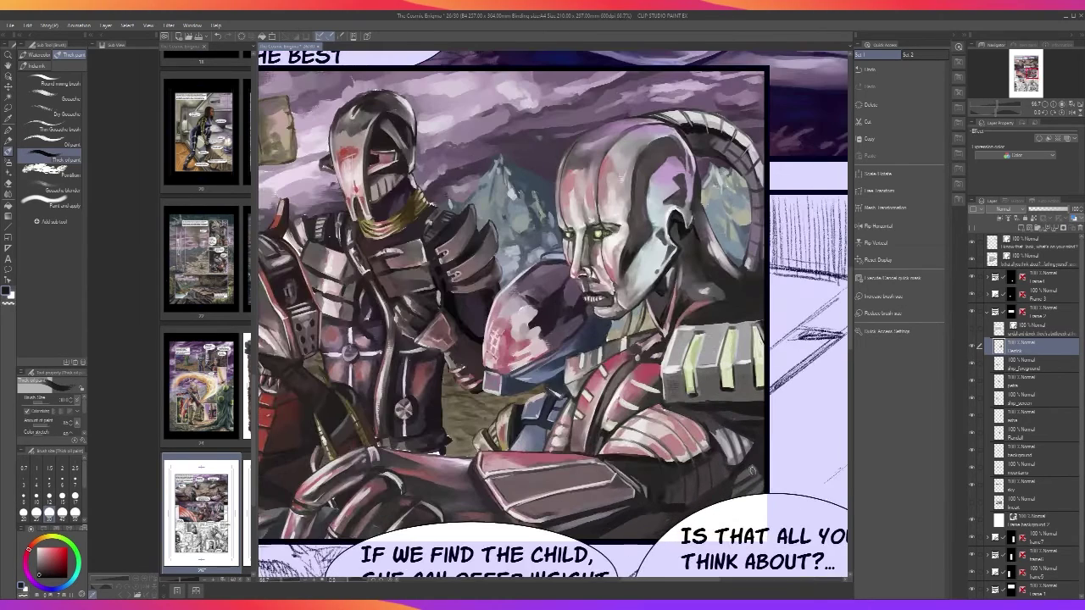
{"action": "key", "text": "bracketleft"}
{"action": "key", "text": "bracketleft"}
{"action": "key", "text": "bracketleft"}
{"action": "mouse_move", "coordinate": [757, 469]}
{"action": "left_mouse_down"}
{"action": "mouse_move", "coordinate": [739, 495]}
{"action": "mouse_move", "coordinate": [722, 489]}
{"action": "mouse_move", "coordinate": [763, 477]}
{"action": "mouse_move", "coordinate": [659, 507]}
{"action": "mouse_move", "coordinate": [723, 479]}
{"action": "left_mouse_up"}
{"action": "scroll", "coordinate": [720, 500], "scroll_direction": "down", "scroll_amount": 2}
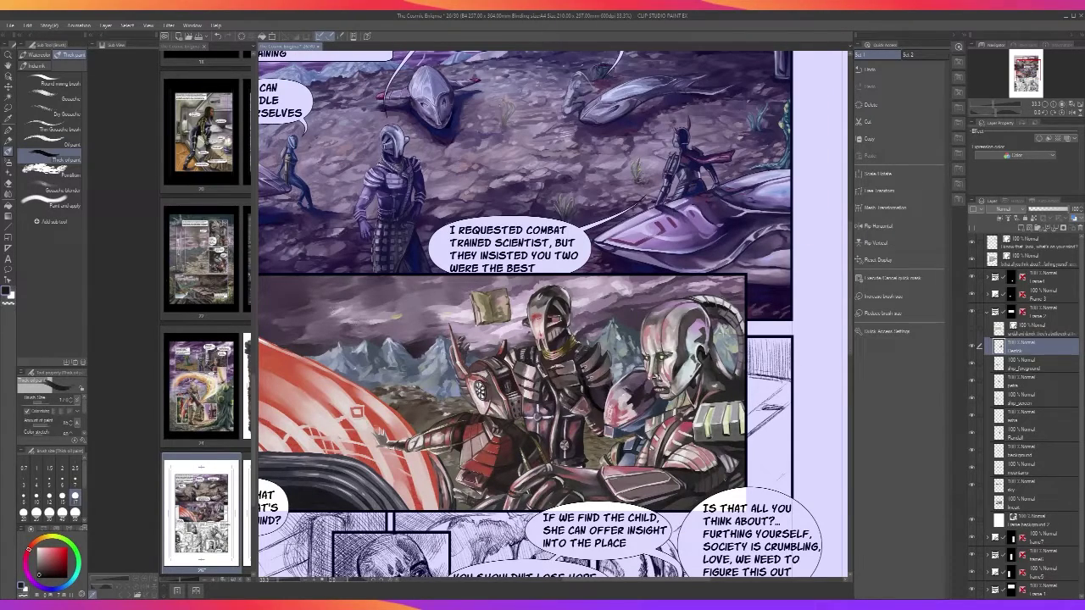
{"action": "scroll", "coordinate": [741, 436], "scroll_direction": "up", "scroll_amount": 3}
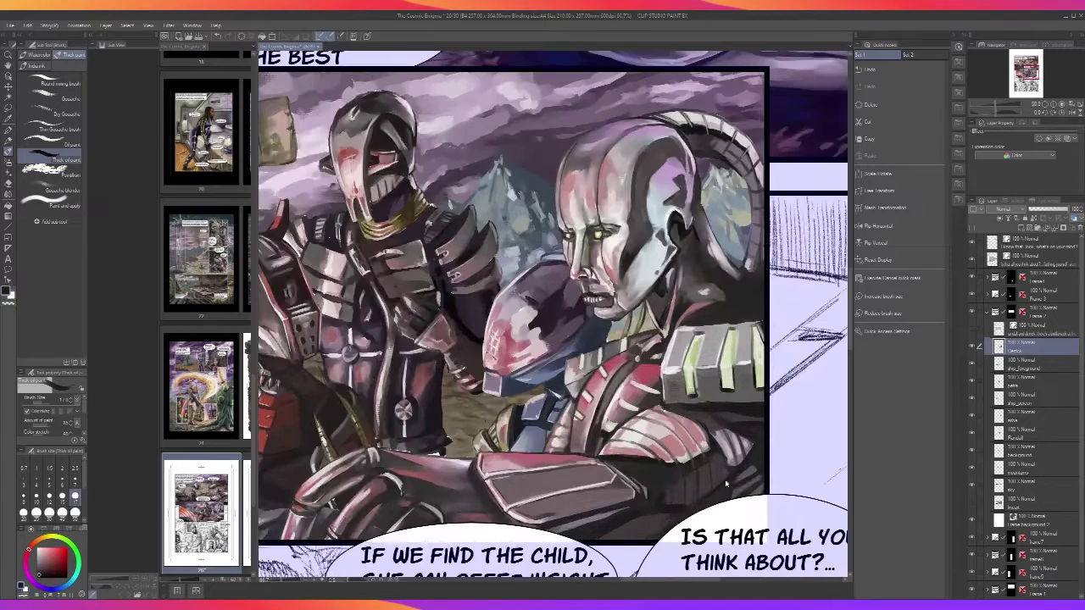
{"action": "key", "text": "i"}
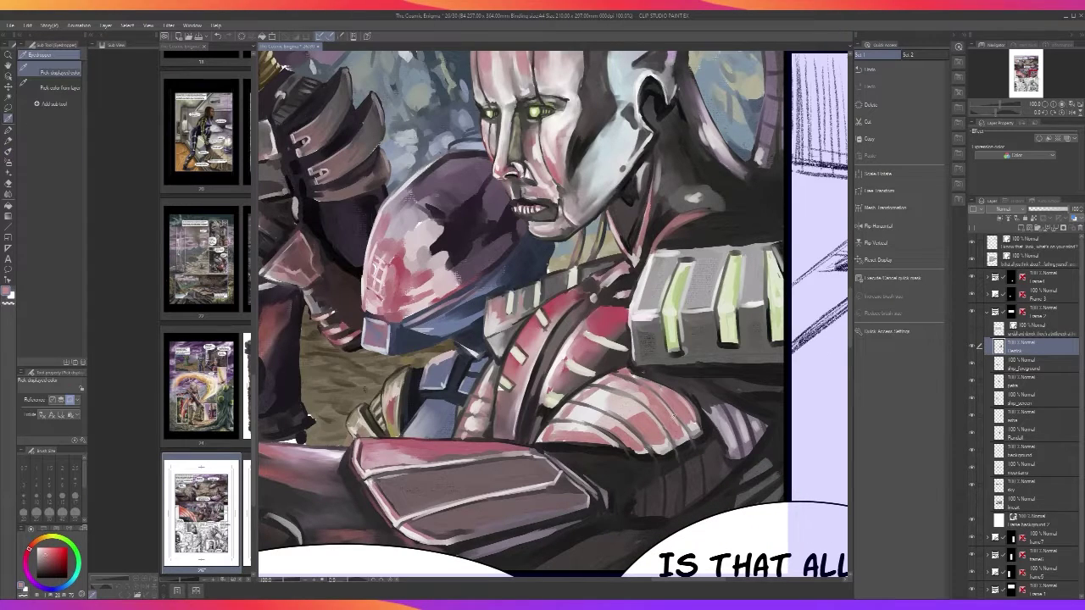
{"action": "key", "text": "b"}
{"action": "key", "text": "bracketleft"}
{"action": "key", "text": "bracketleft"}
{"action": "key", "text": "bracketleft"}
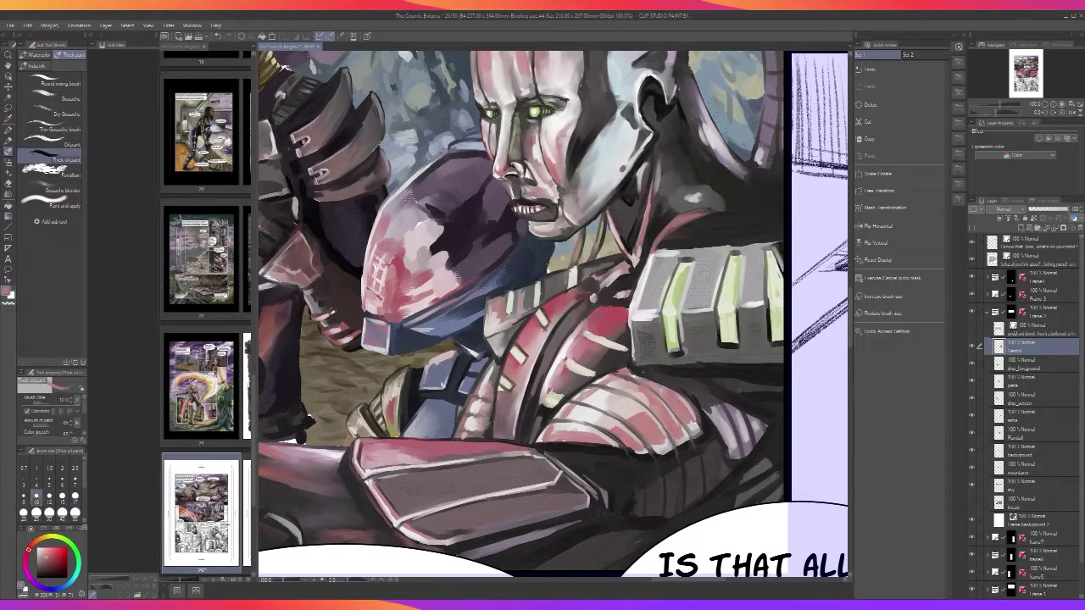
{"action": "key", "text": "bracketright"}
{"action": "key", "text": "bracketright"}
{"action": "key", "text": "bracketright"}
{"action": "left_click_drag", "start_coordinate": [632, 313], "coordinate": [633, 362]}
{"action": "key", "text": "ctrl+z"}
Sample the red from the crouching figure's chest armour and paint red accents on the bald figure's striped upper-arm armour
{"action": "left_click_drag", "start_coordinate": [539, 450], "coordinate": [912, 473]}
{"action": "key", "text": "i"}
{"action": "scroll", "coordinate": [463, 522], "scroll_direction": "down", "scroll_amount": 1}
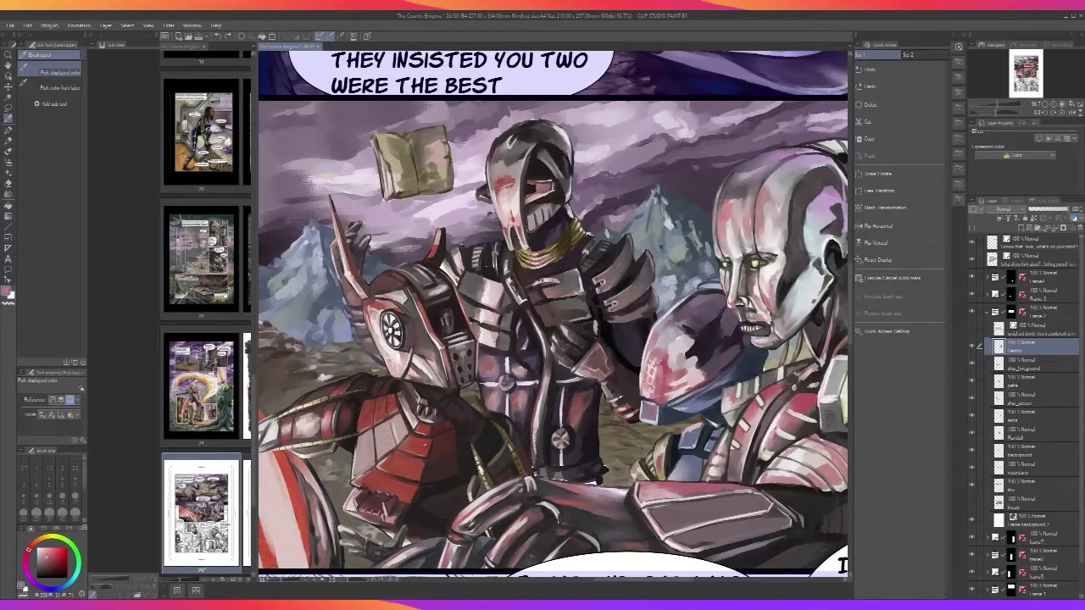
{"action": "left_click_drag", "start_coordinate": [468, 522], "coordinate": [680, 469]}
{"action": "left_click", "coordinate": [507, 445]}
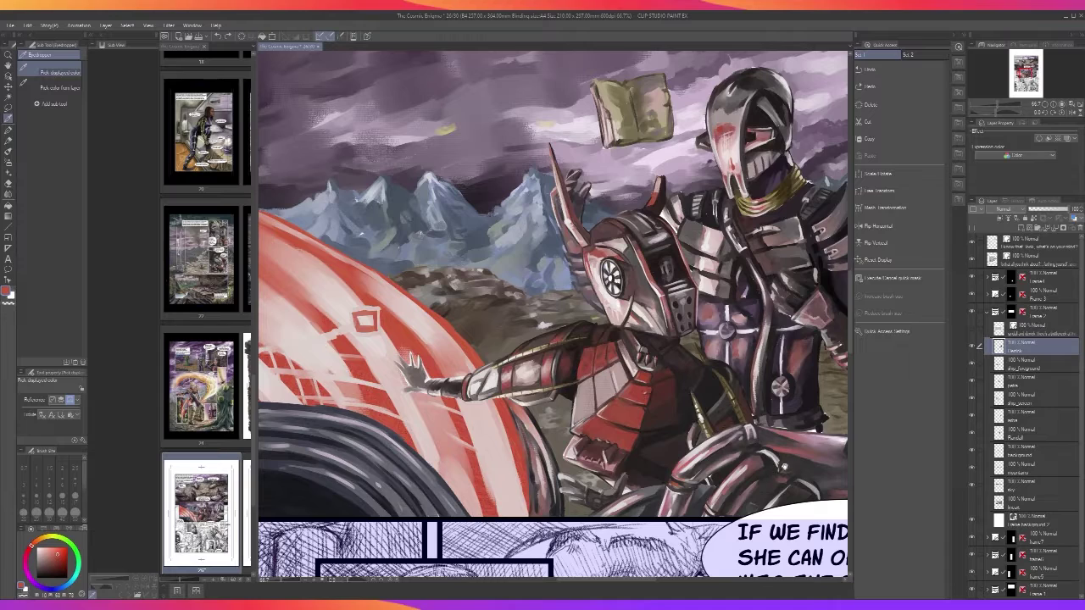
{"action": "left_click_drag", "start_coordinate": [783, 468], "coordinate": [369, 523]}
{"action": "scroll", "coordinate": [641, 441], "scroll_direction": "up", "scroll_amount": 1}
{"action": "scroll", "coordinate": [627, 449], "scroll_direction": "up", "scroll_amount": 2}
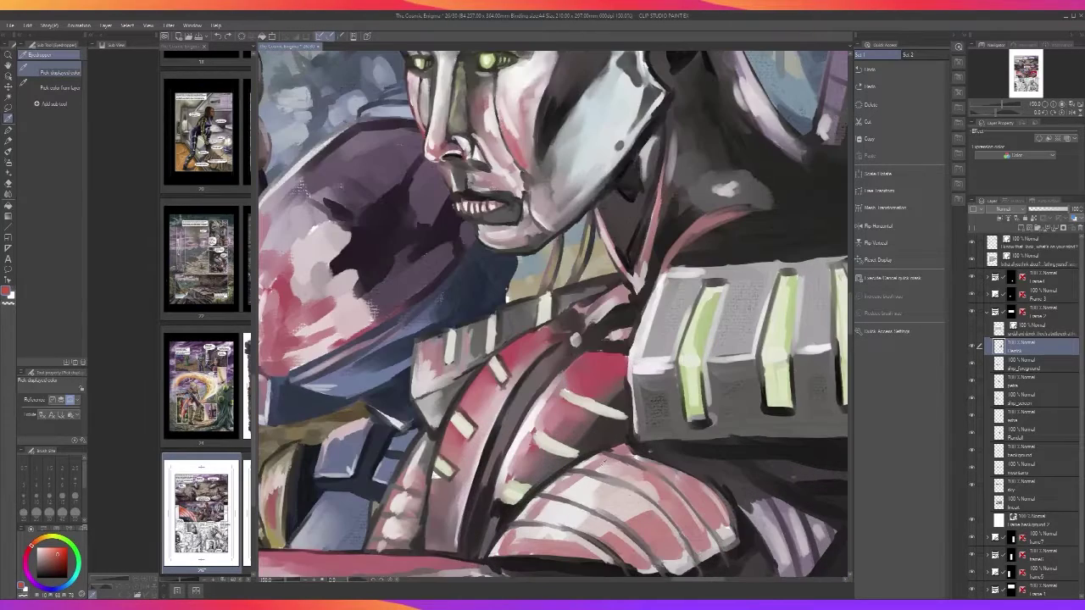
{"action": "key", "text": "b"}
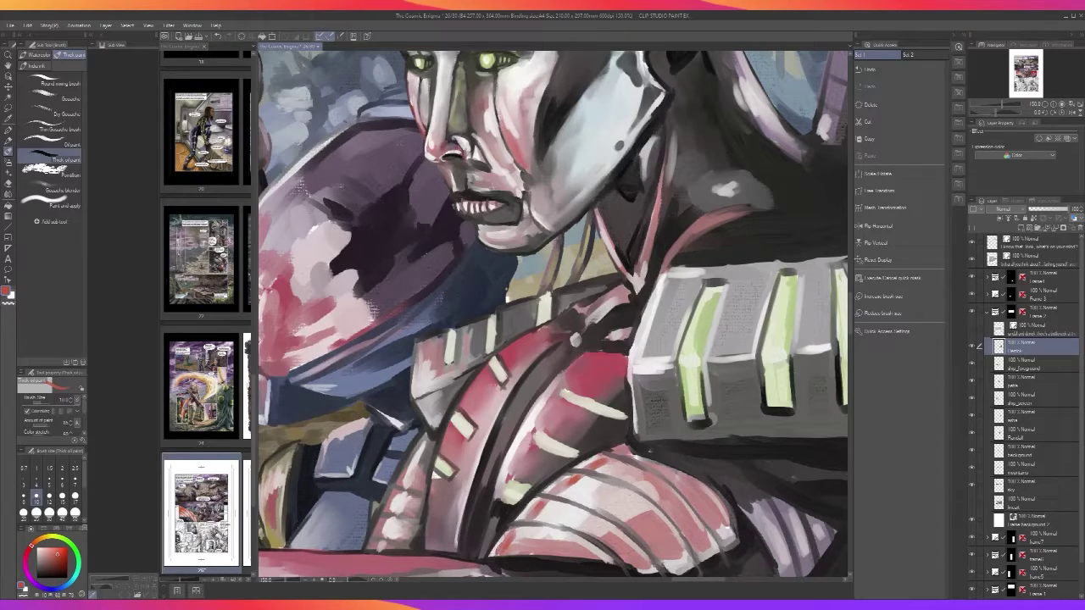
{"action": "scroll", "coordinate": [499, 551], "scroll_direction": "down", "scroll_amount": 3}
{"action": "scroll", "coordinate": [550, 538], "scroll_direction": "up", "scroll_amount": 2}
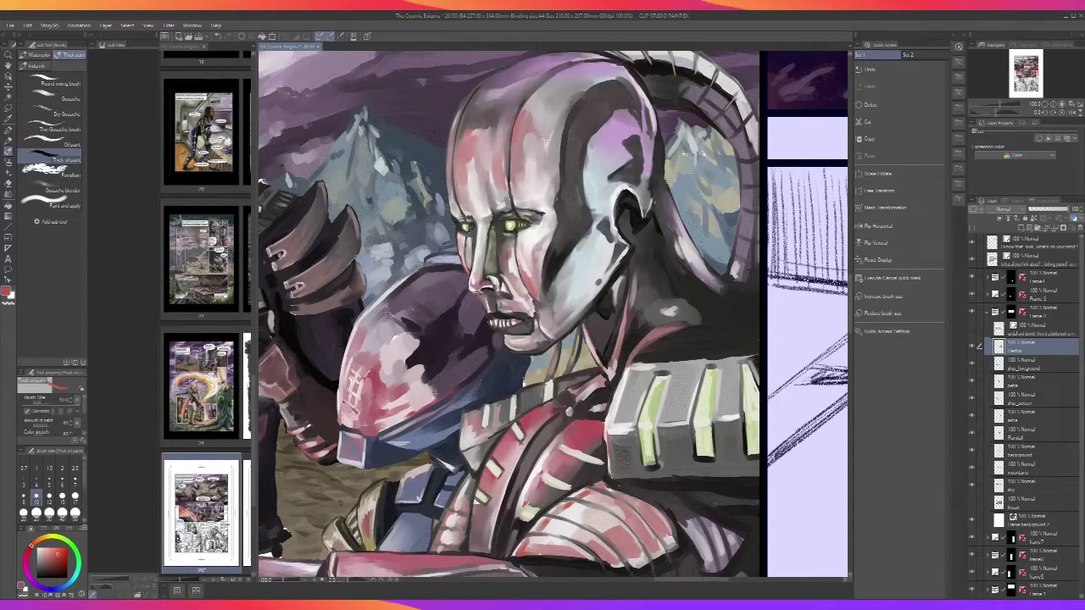
Paint a red reflection along the front edge of the bald figure's grey shoulder pad, widening it with a larger brush
{"action": "left_click_drag", "start_coordinate": [607, 443], "coordinate": [609, 470]}
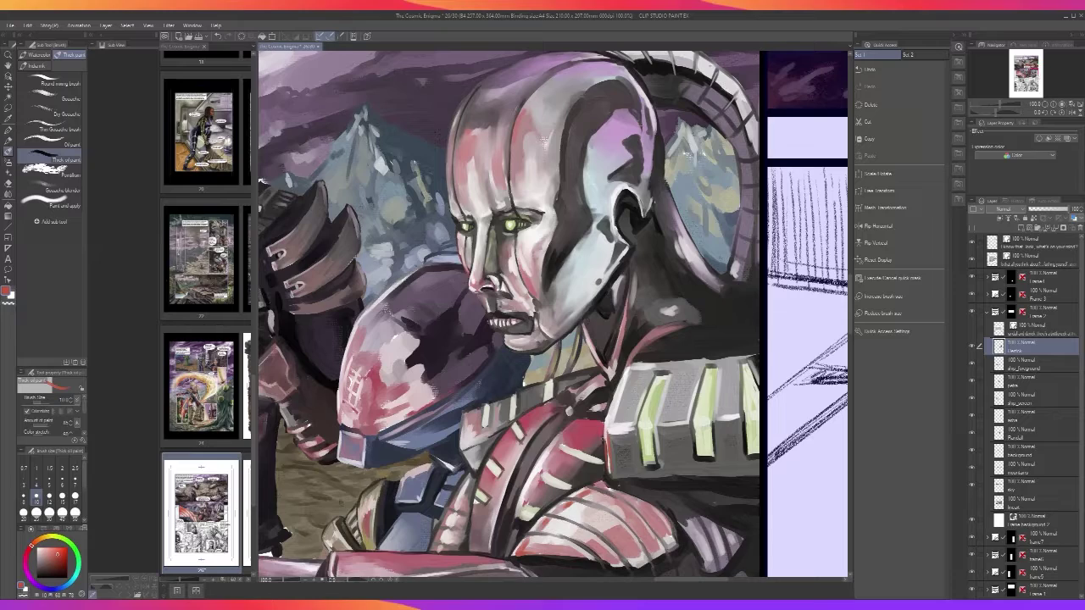
{"action": "left_click_drag", "start_coordinate": [603, 439], "coordinate": [608, 402]}
{"action": "left_click_drag", "start_coordinate": [604, 448], "coordinate": [615, 395]}
{"action": "left_click_drag", "start_coordinate": [615, 400], "coordinate": [623, 374]}
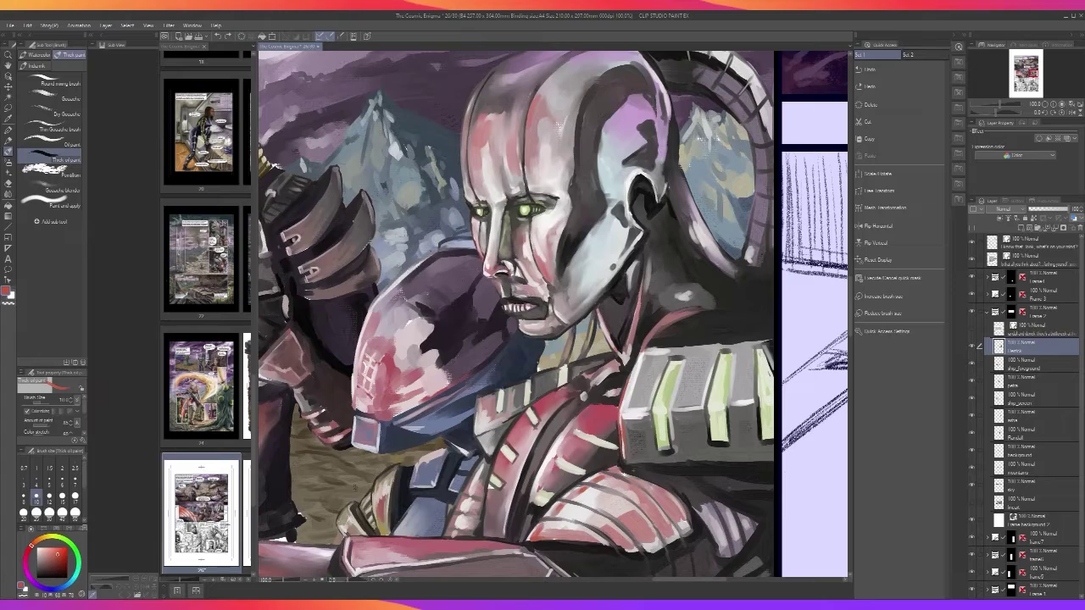
{"action": "left_click_drag", "start_coordinate": [631, 386], "coordinate": [634, 363]}
{"action": "key", "text": "]"}
{"action": "key", "text": "]"}
{"action": "key", "text": "]"}
{"action": "mouse_move", "coordinate": [626, 413]}
{"action": "left_mouse_down"}
{"action": "mouse_move", "coordinate": [645, 408]}
{"action": "mouse_move", "coordinate": [635, 374]}
{"action": "mouse_move", "coordinate": [645, 395]}
{"action": "mouse_move", "coordinate": [624, 418]}
{"action": "mouse_move", "coordinate": [644, 411]}
{"action": "left_mouse_up"}
Add broader red shading to the front of the grey shoulder pad and the adjoining chest and arm armour
{"action": "scroll", "coordinate": [645, 412], "scroll_direction": "down", "scroll_amount": 4}
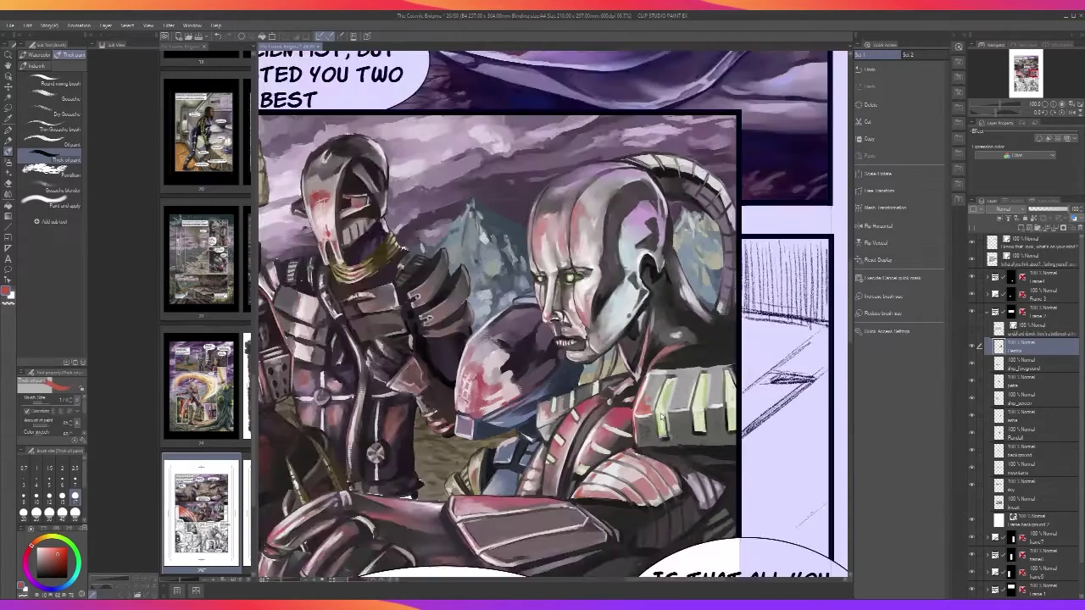
{"action": "scroll", "coordinate": [661, 417], "scroll_direction": "up", "scroll_amount": 3}
{"action": "scroll", "coordinate": [662, 416], "scroll_direction": "up", "scroll_amount": 2}
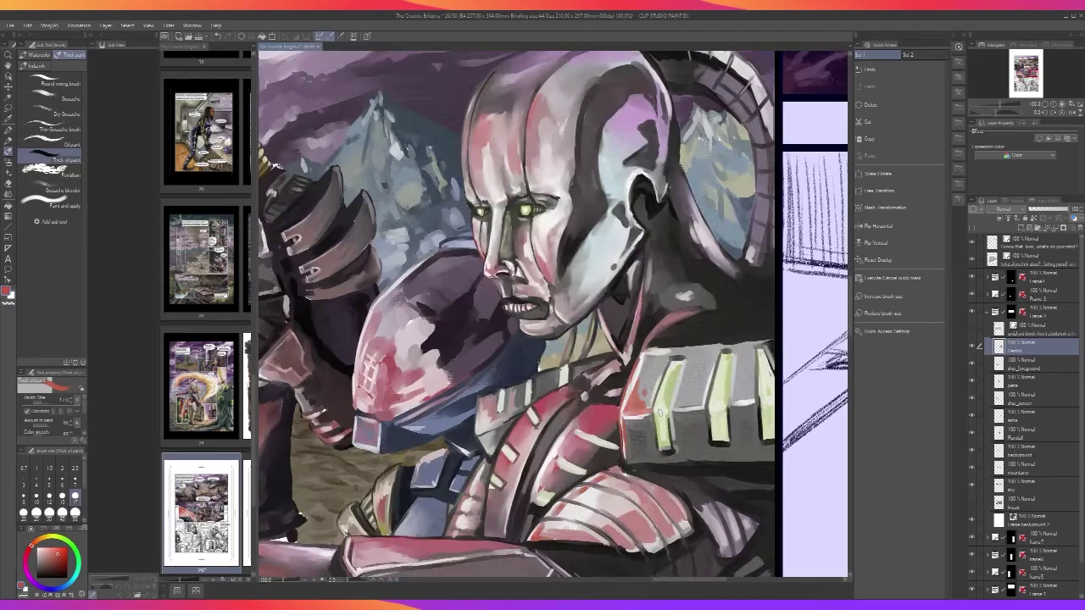
{"action": "left_click_drag", "start_coordinate": [627, 422], "coordinate": [645, 414]}
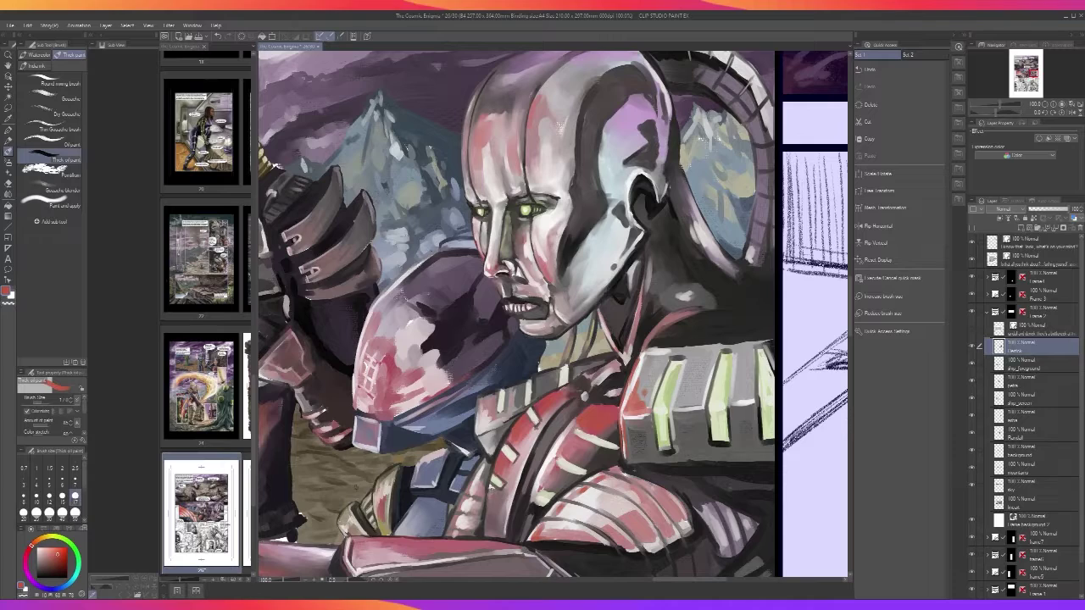
{"action": "scroll", "coordinate": [513, 492], "scroll_direction": "down", "scroll_amount": 3}
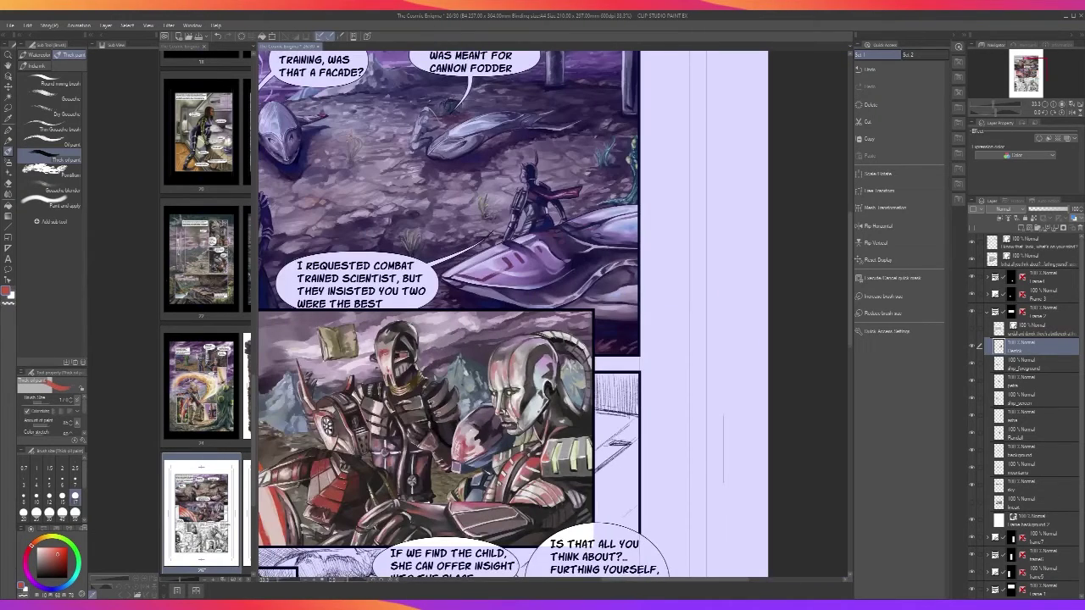
{"action": "scroll", "coordinate": [508, 490], "scroll_direction": "up", "scroll_amount": 2}
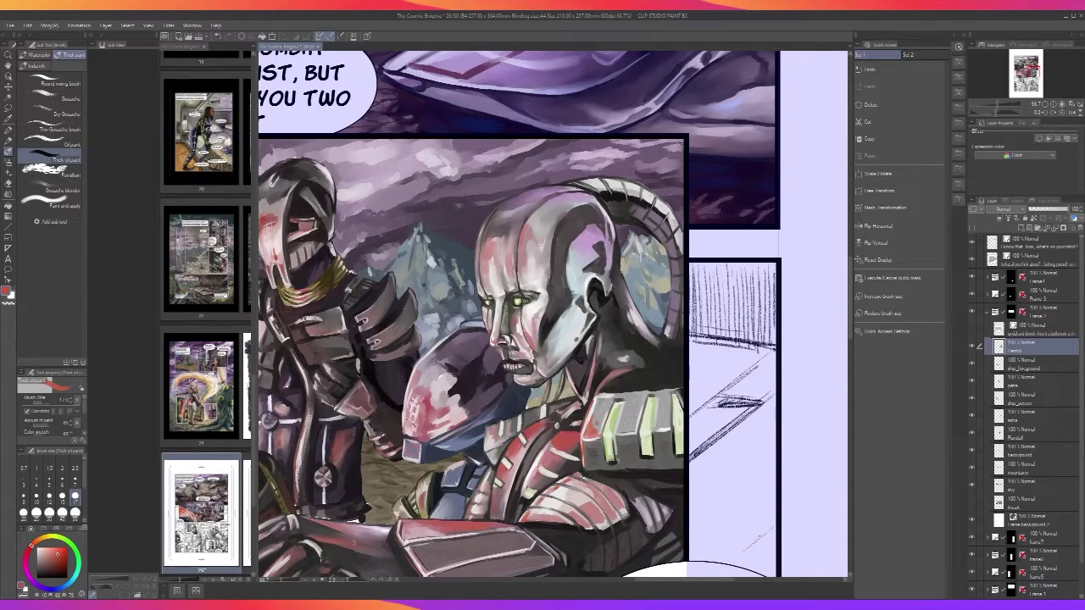
{"action": "scroll", "coordinate": [799, 448], "scroll_direction": "down", "scroll_amount": 2}
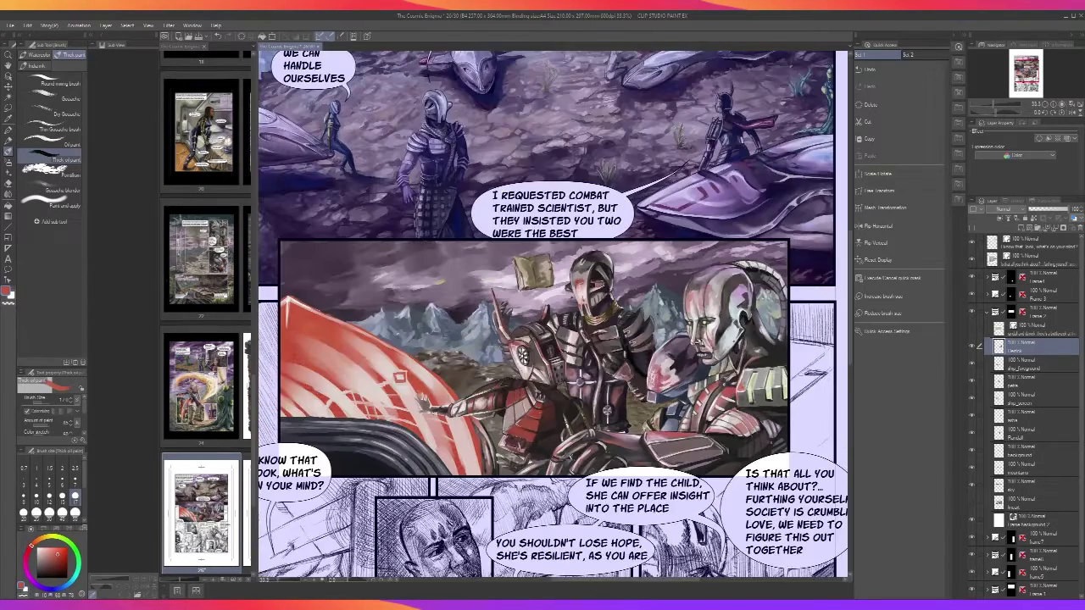
{"action": "scroll", "coordinate": [771, 447], "scroll_direction": "up", "scroll_amount": 2}
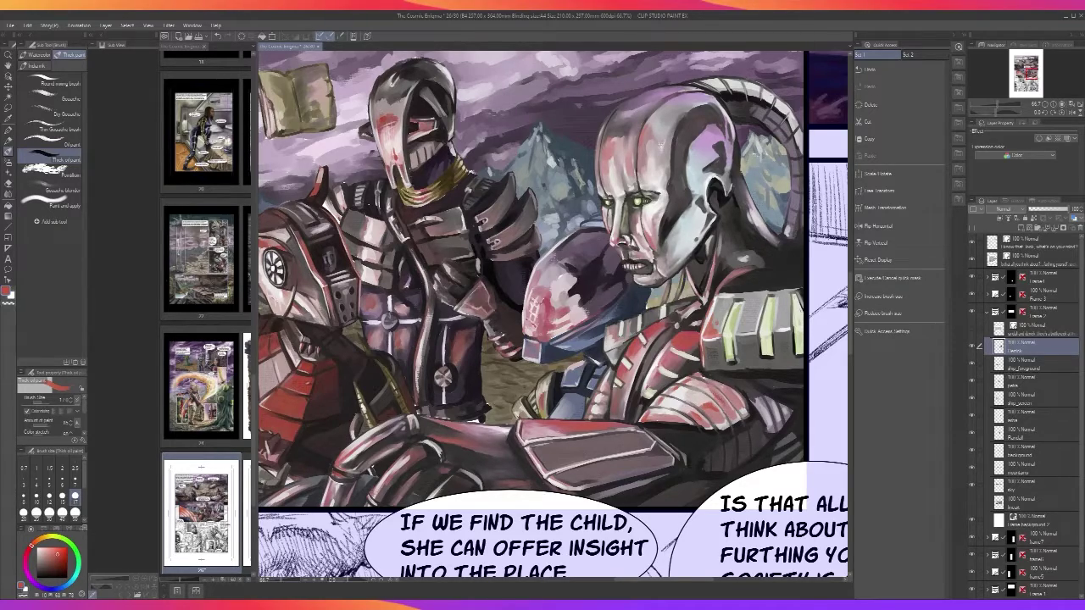
{"action": "scroll", "coordinate": [727, 411], "scroll_direction": "down", "scroll_amount": 2}
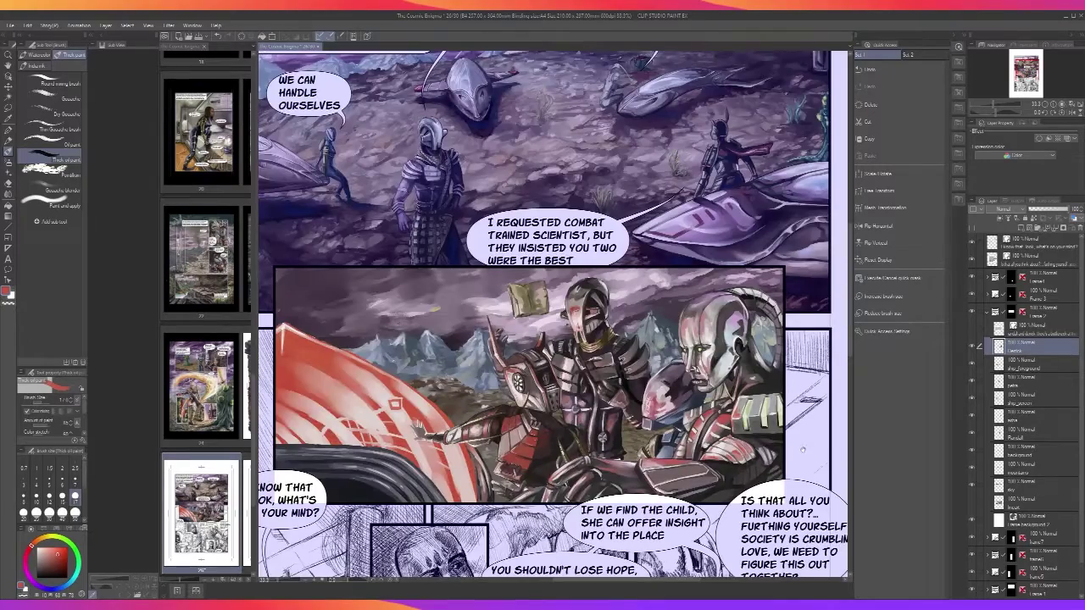
Paint a small red mark on the bald figure's forehead above the far eye with a smaller brush
{"action": "left_click_drag", "start_coordinate": [802, 449], "coordinate": [709, 429]}
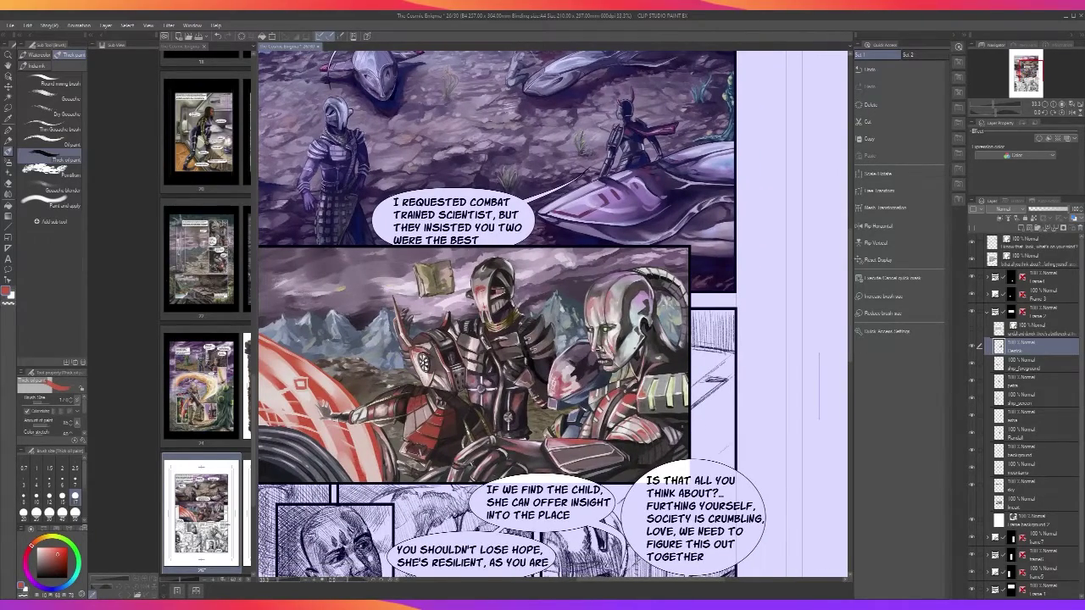
{"action": "scroll", "coordinate": [683, 428], "scroll_direction": "up", "scroll_amount": 2}
{"action": "left_click_drag", "start_coordinate": [557, 328], "coordinate": [626, 530]}
{"action": "scroll", "coordinate": [569, 405], "scroll_direction": "up", "scroll_amount": 2}
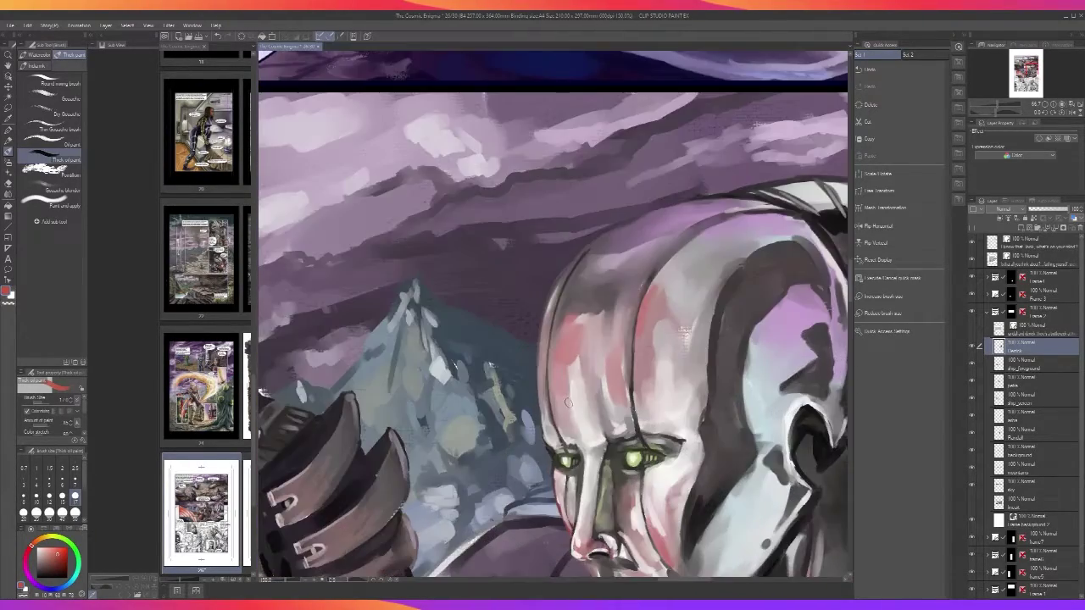
{"action": "key", "text": "["}
{"action": "key", "text": "["}
{"action": "key", "text": "["}
{"action": "left_click_drag", "start_coordinate": [575, 411], "coordinate": [573, 425]}
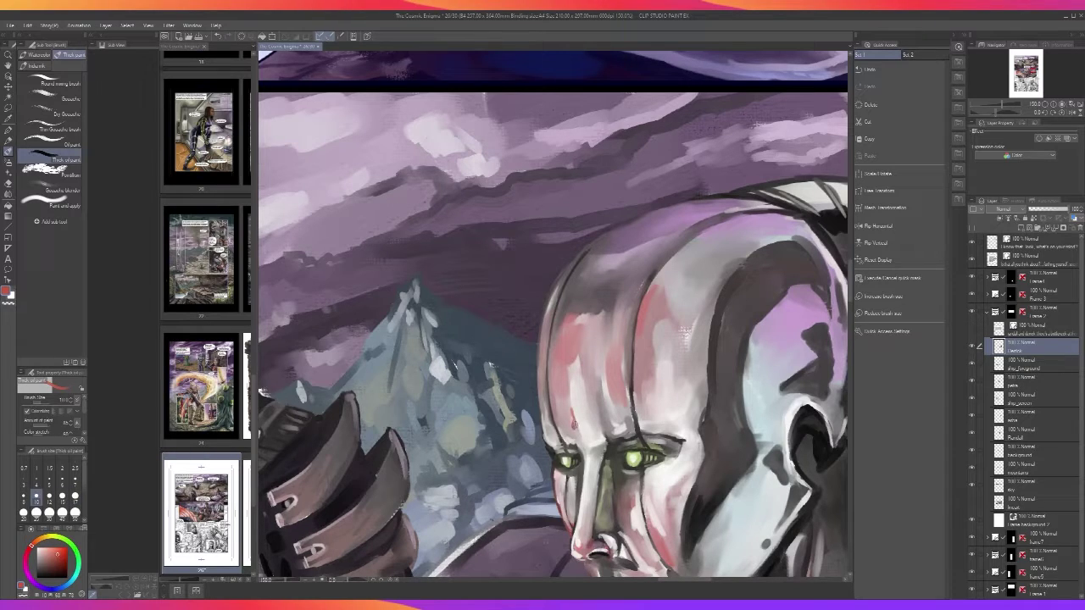
Strengthen the red mark just above the far brow with short, fine strokes
{"action": "key", "text": "]"}
{"action": "key", "text": "]"}
{"action": "key", "text": "]"}
{"action": "scroll", "coordinate": [569, 395], "scroll_direction": "down", "scroll_amount": 3}
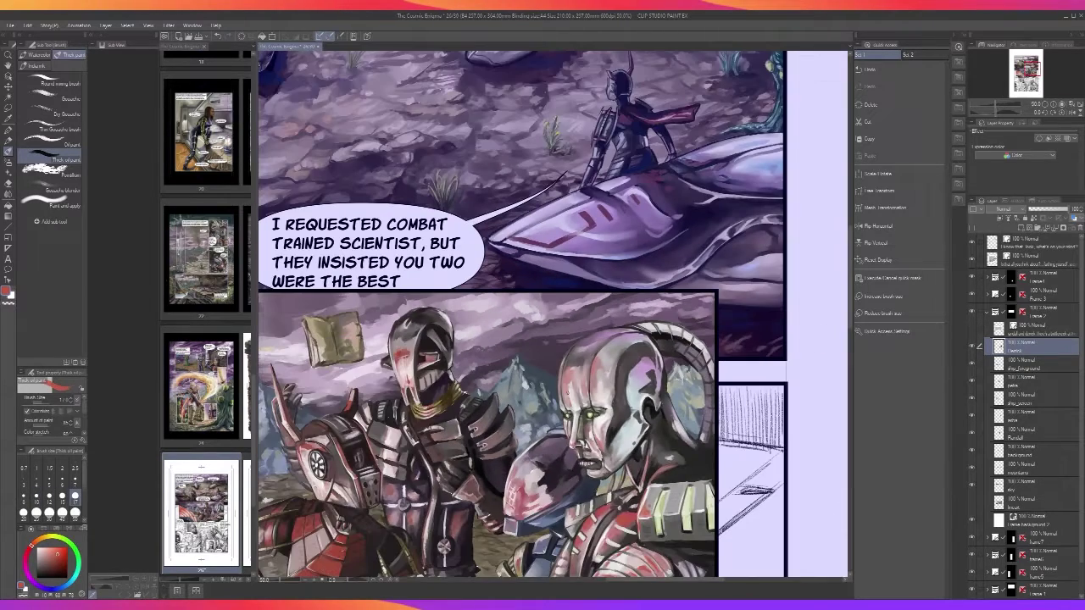
{"action": "scroll", "coordinate": [597, 394], "scroll_direction": "up", "scroll_amount": 2}
{"action": "key", "text": "["}
{"action": "key", "text": "["}
{"action": "key", "text": "["}
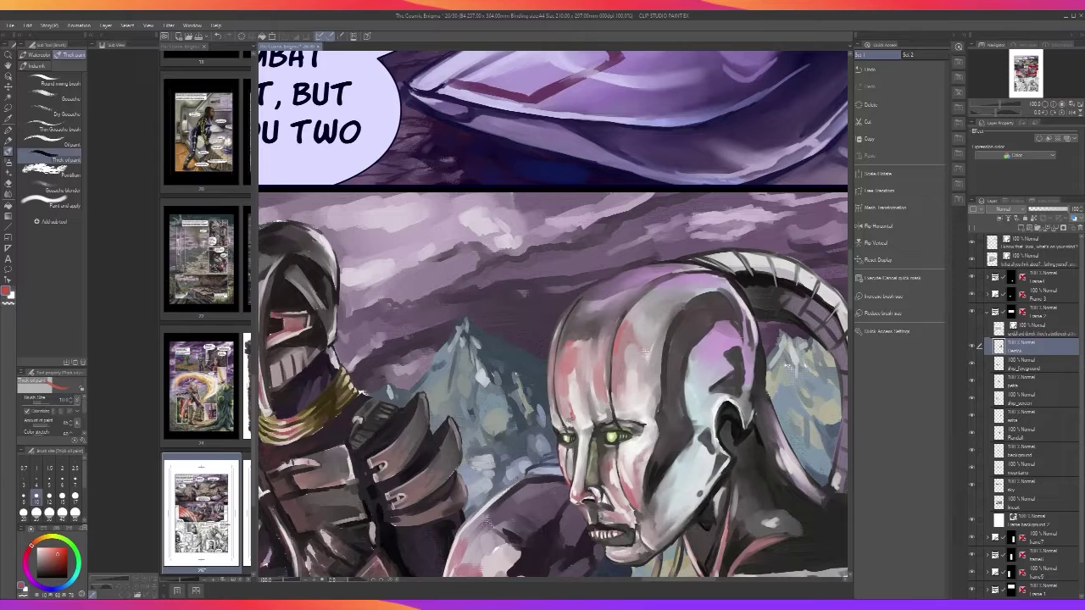
{"action": "left_click_drag", "start_coordinate": [568, 413], "coordinate": [571, 414]}
{"action": "scroll", "coordinate": [789, 453], "scroll_direction": "down", "scroll_amount": 3}
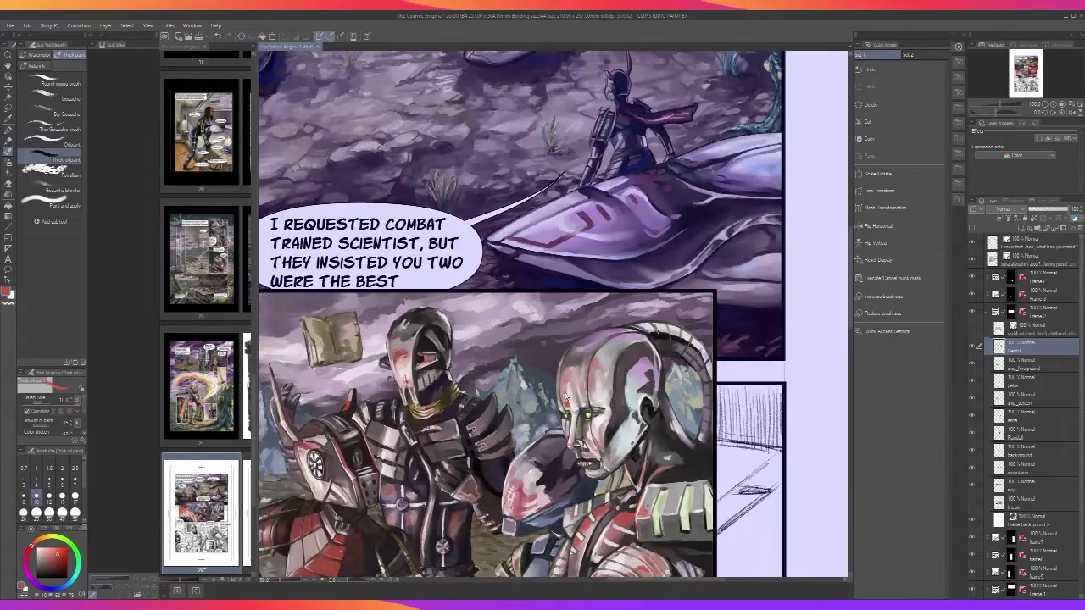
{"action": "scroll", "coordinate": [789, 452], "scroll_direction": "up", "scroll_amount": 2}
{"action": "scroll", "coordinate": [587, 398], "scroll_direction": "up", "scroll_amount": 2}
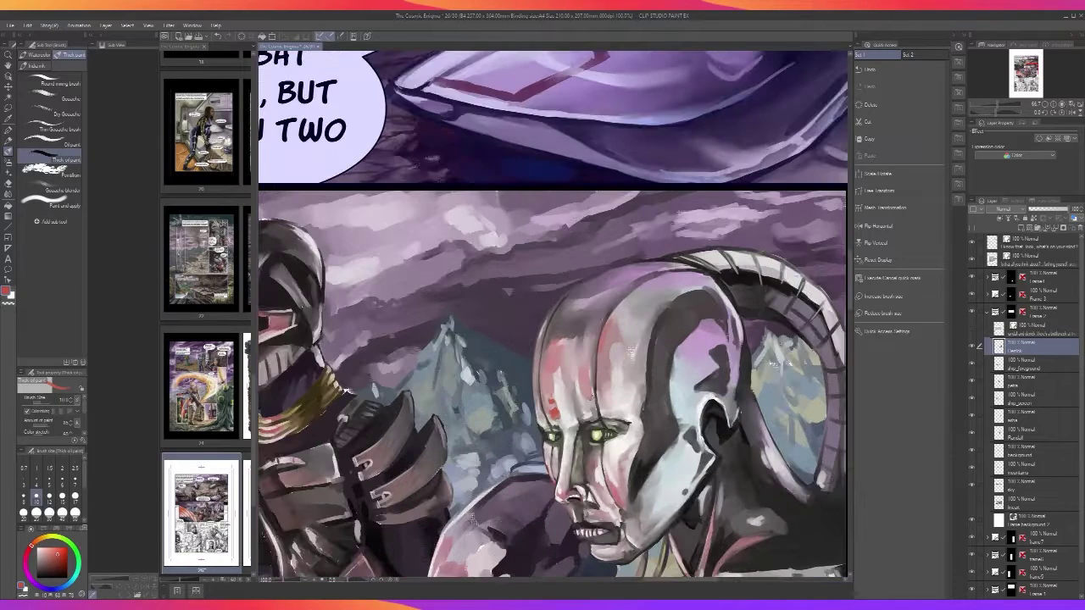
Extend the red streaks upward across the bald figure's forehead on both sides of the front plate
{"action": "mouse_move", "coordinate": [590, 407]}
{"action": "left_mouse_down"}
{"action": "mouse_move", "coordinate": [579, 371]}
{"action": "mouse_move", "coordinate": [552, 372]}
{"action": "mouse_move", "coordinate": [560, 354]}
{"action": "left_mouse_up"}
{"action": "scroll", "coordinate": [585, 347], "scroll_direction": "down", "scroll_amount": 3}
{"action": "scroll", "coordinate": [585, 348], "scroll_direction": "up", "scroll_amount": 3}
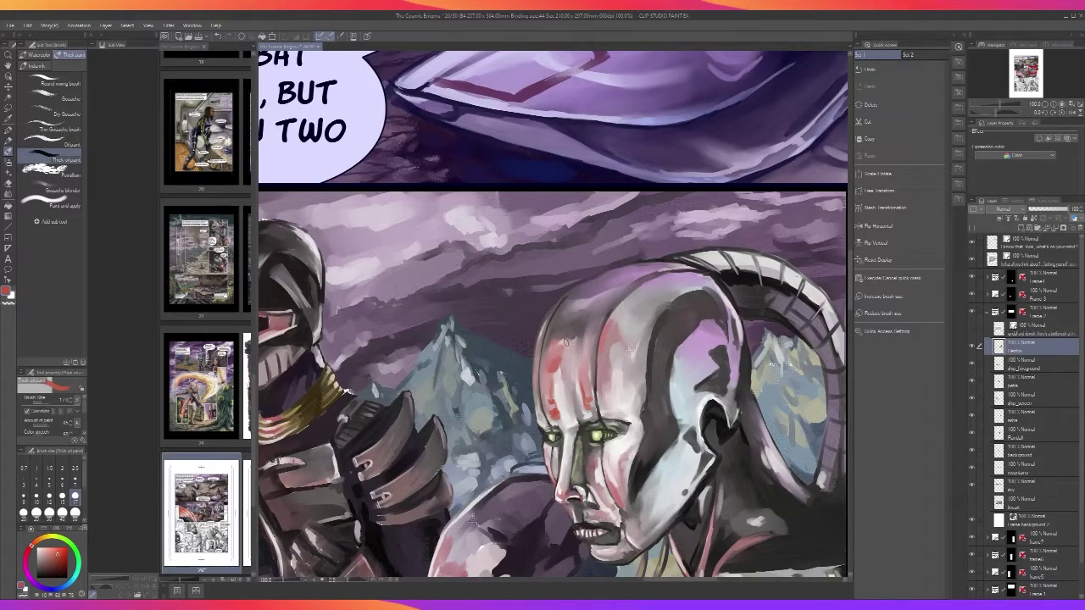
{"action": "scroll", "coordinate": [579, 363], "scroll_direction": "down", "scroll_amount": 3}
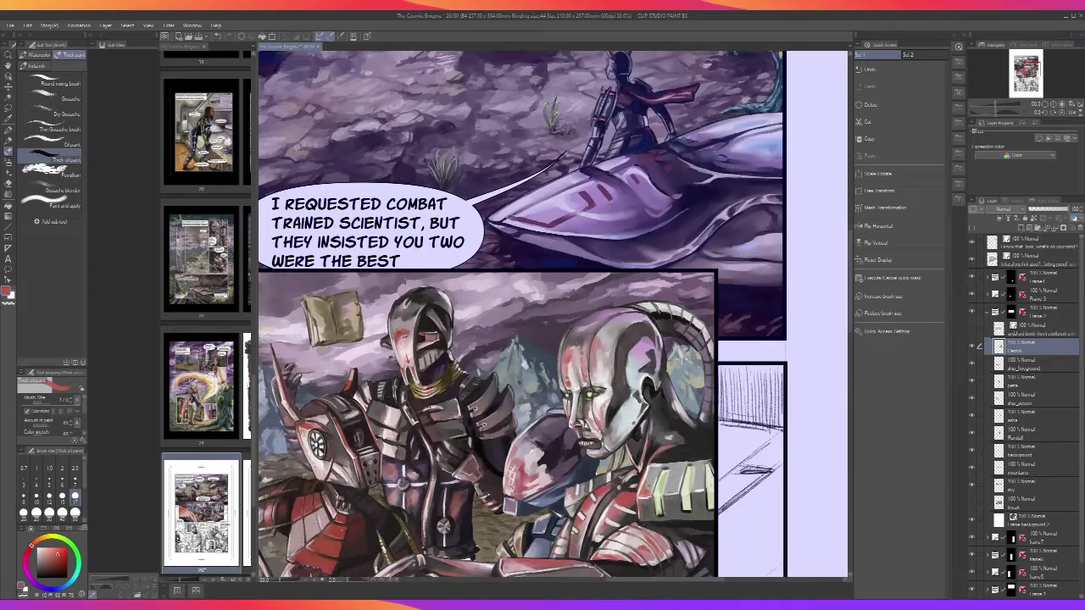
{"action": "scroll", "coordinate": [601, 350], "scroll_direction": "up", "scroll_amount": 3}
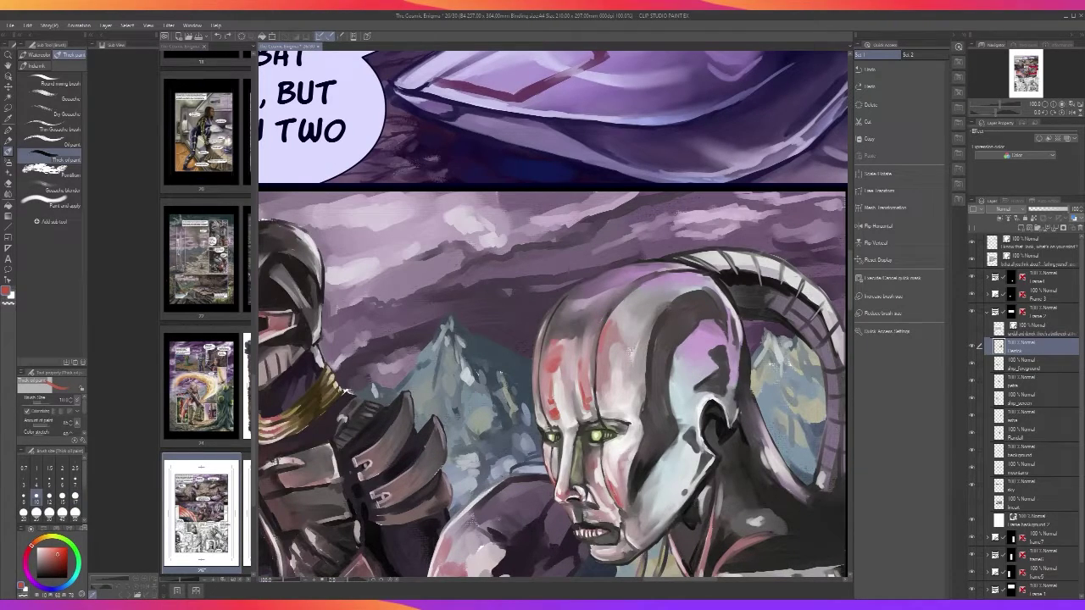
Enlarge the brush and paint a red accent on the bald figure's cheek beside the nose
{"action": "key", "text": "]"}
{"action": "key", "text": "]"}
{"action": "key", "text": "]"}
{"action": "mouse_move", "coordinate": [613, 496]}
{"action": "left_mouse_down"}
{"action": "mouse_move", "coordinate": [609, 482]}
{"action": "mouse_move", "coordinate": [619, 493]}
{"action": "left_mouse_up"}
{"action": "scroll", "coordinate": [621, 491], "scroll_direction": "down", "scroll_amount": 2}
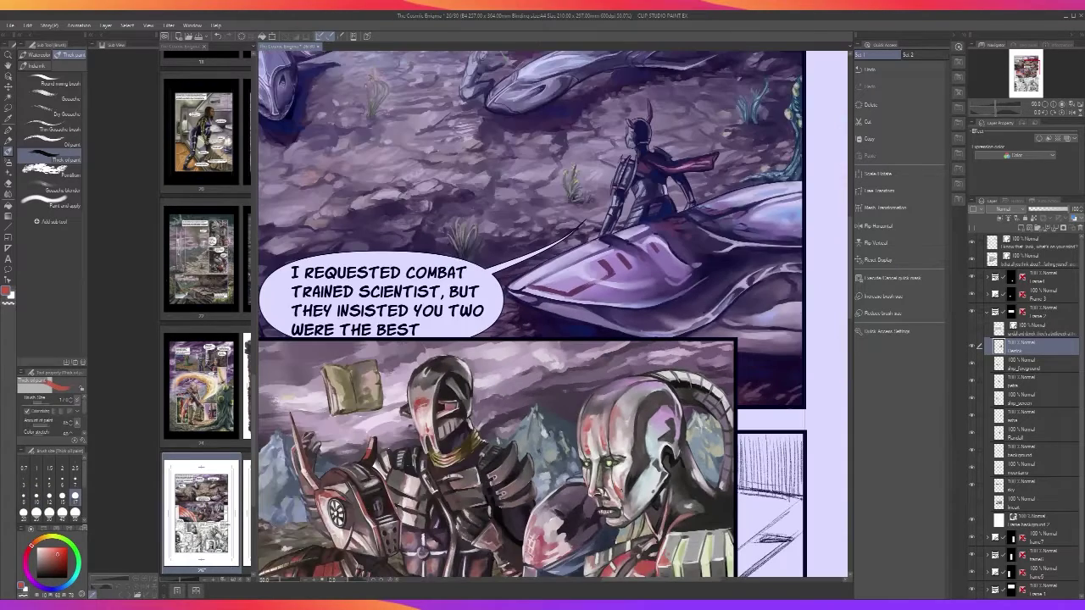
Reduce the brush and paint fine red accents along the bald figure's far cheek and nose tip, undoing the unwanted strokes
{"action": "scroll", "coordinate": [621, 490], "scroll_direction": "up", "scroll_amount": 2}
{"action": "key", "text": "bracketleft"}
{"action": "key", "text": "bracketleft"}
{"action": "key", "text": "bracketleft"}
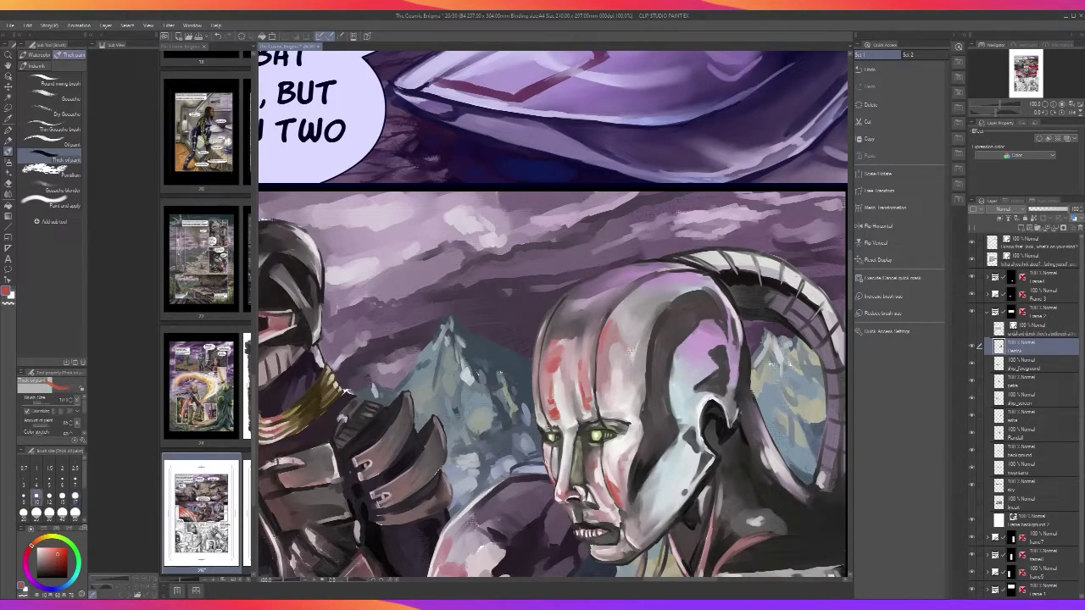
{"action": "left_click_drag", "start_coordinate": [547, 459], "coordinate": [556, 479]}
{"action": "key", "text": "ctrl+z"}
{"action": "scroll", "coordinate": [549, 434], "scroll_direction": "down", "scroll_amount": 2}
{"action": "scroll", "coordinate": [549, 434], "scroll_direction": "up", "scroll_amount": 2}
{"action": "mouse_move", "coordinate": [561, 484]}
{"action": "left_mouse_down"}
{"action": "mouse_move", "coordinate": [563, 497]}
{"action": "mouse_move", "coordinate": [563, 487]}
{"action": "left_mouse_up"}
{"action": "key", "text": "ctrl+z"}
Add a short red mark on the forehead just above the bald figure's near eyebrow
{"action": "scroll", "coordinate": [561, 452], "scroll_direction": "down", "scroll_amount": 2}
{"action": "scroll", "coordinate": [561, 452], "scroll_direction": "up", "scroll_amount": 1}
{"action": "scroll", "coordinate": [559, 453], "scroll_direction": "up", "scroll_amount": 1}
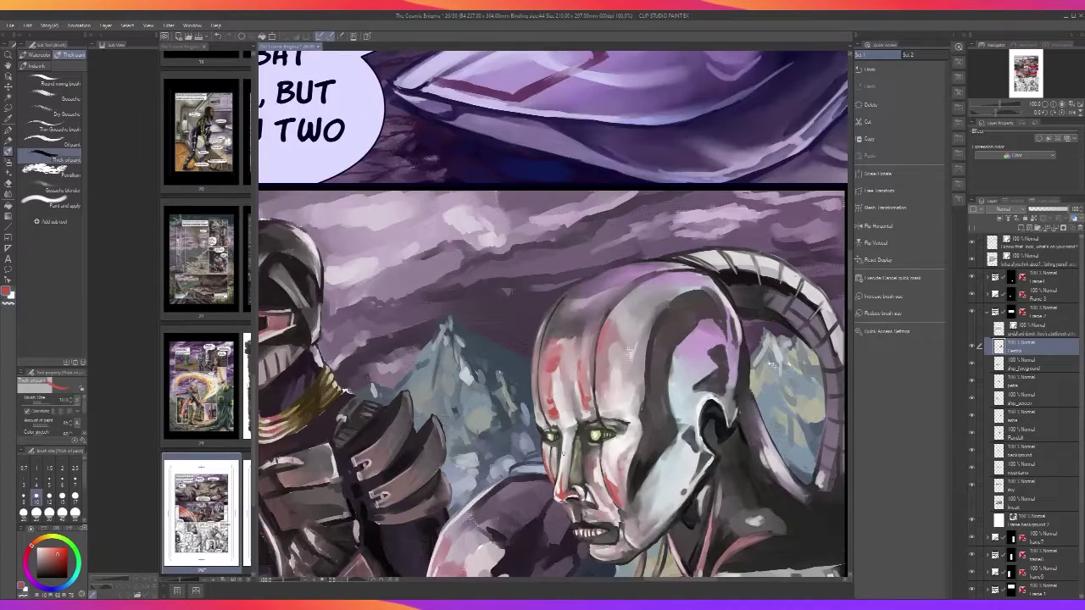
{"action": "left_click_drag", "start_coordinate": [605, 402], "coordinate": [605, 410]}
{"action": "scroll", "coordinate": [599, 365], "scroll_direction": "down", "scroll_amount": 1}
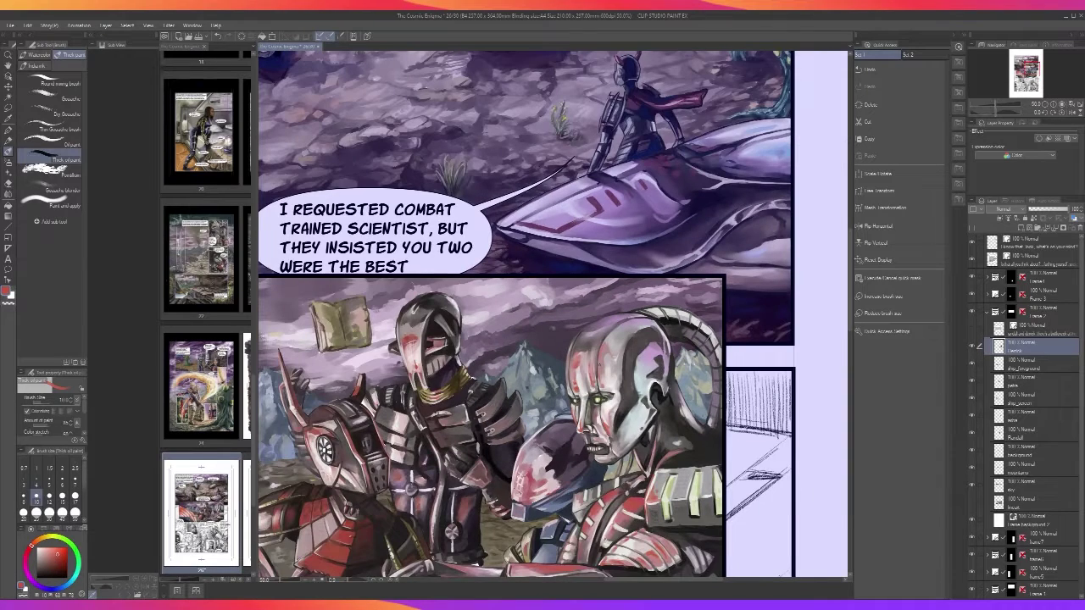
Enlarge the brush and rework the cheek beneath the near eye with sampled pale and muted mauve tones
{"action": "scroll", "coordinate": [599, 366], "scroll_direction": "up", "scroll_amount": 1}
{"action": "left_click", "coordinate": [599, 476], "text": "alt"}
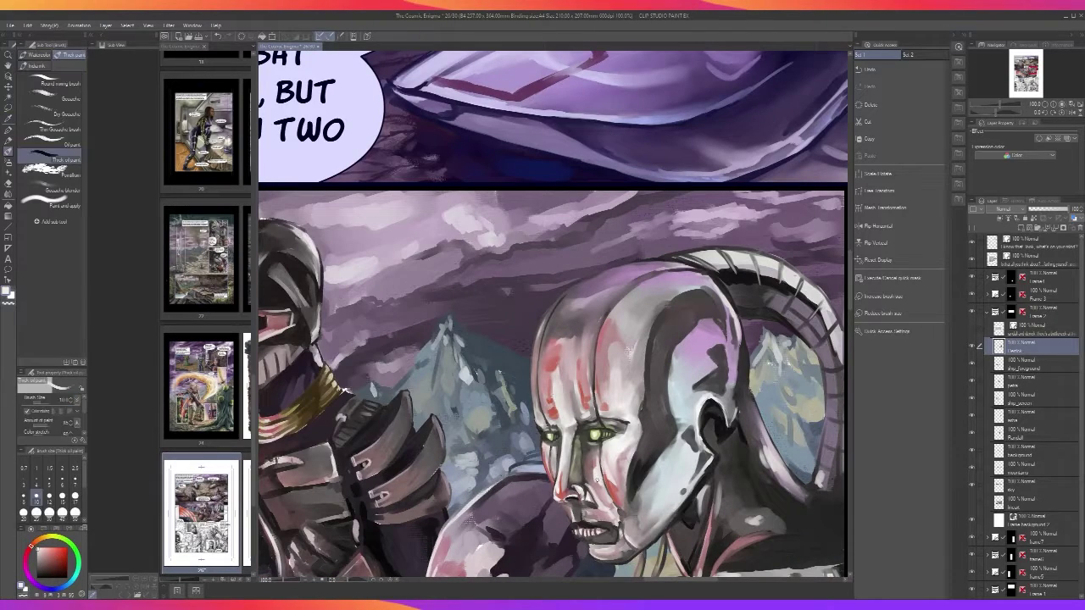
{"action": "key", "text": "]"}
{"action": "key", "text": "]"}
{"action": "key", "text": "]"}
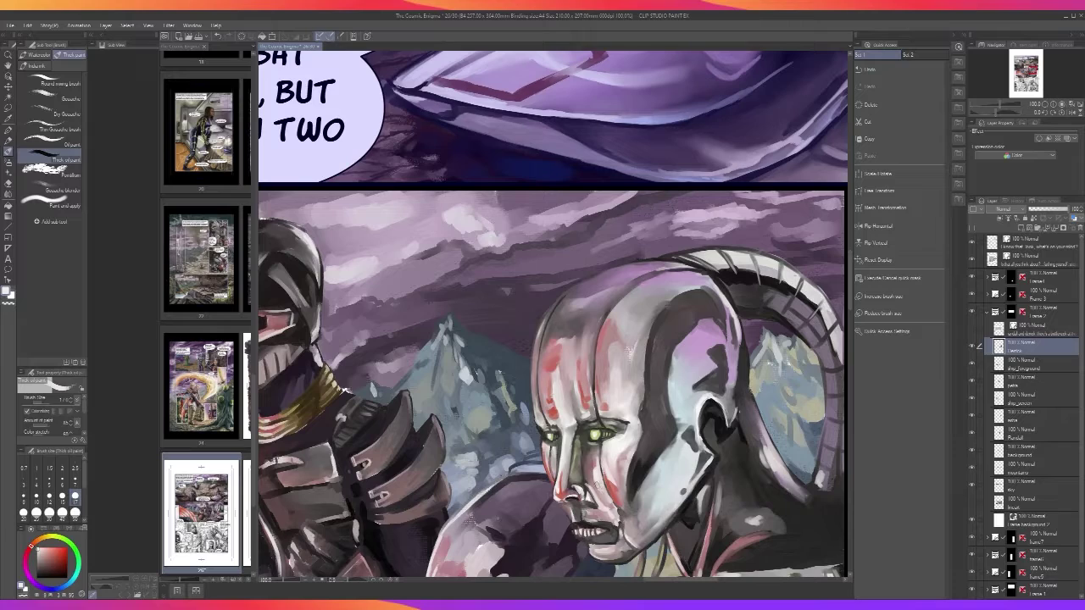
{"action": "left_click", "coordinate": [598, 485], "text": "alt"}
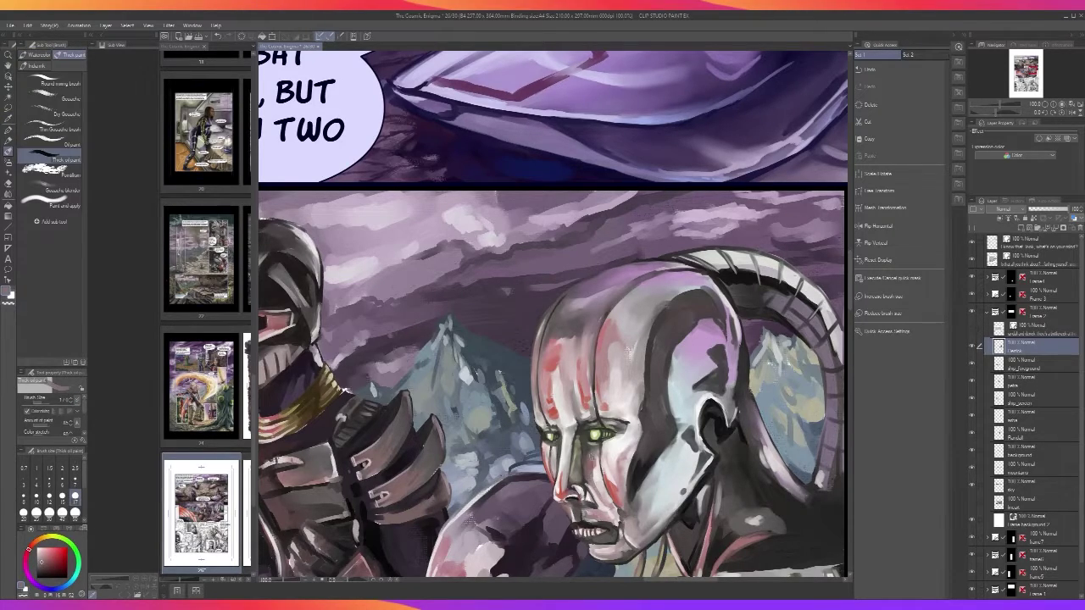
{"action": "scroll", "coordinate": [594, 457], "scroll_direction": "down", "scroll_amount": 2}
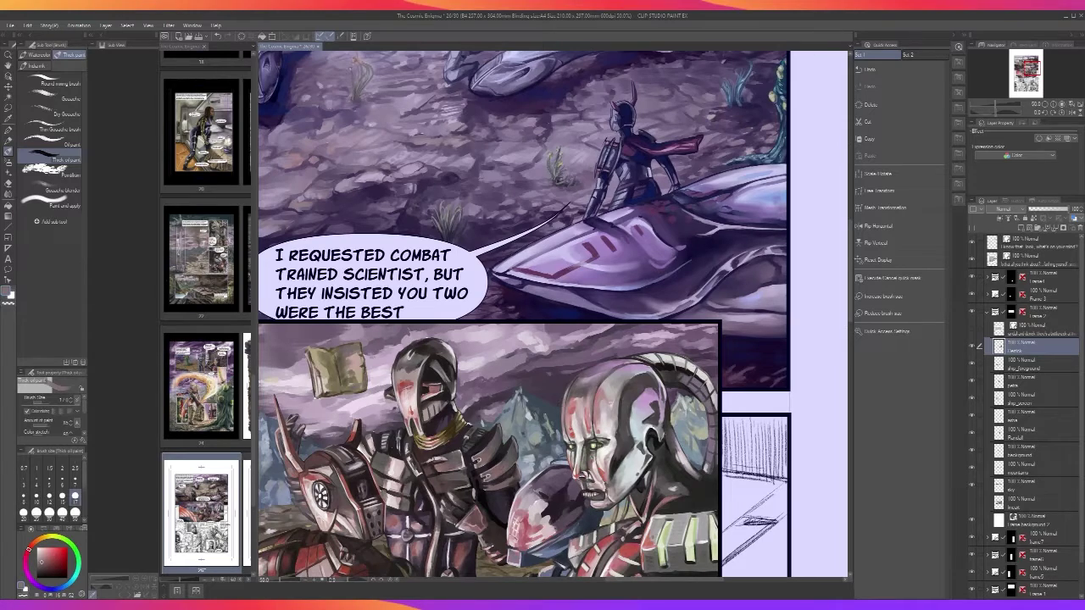
{"action": "scroll", "coordinate": [593, 457], "scroll_direction": "up", "scroll_amount": 2}
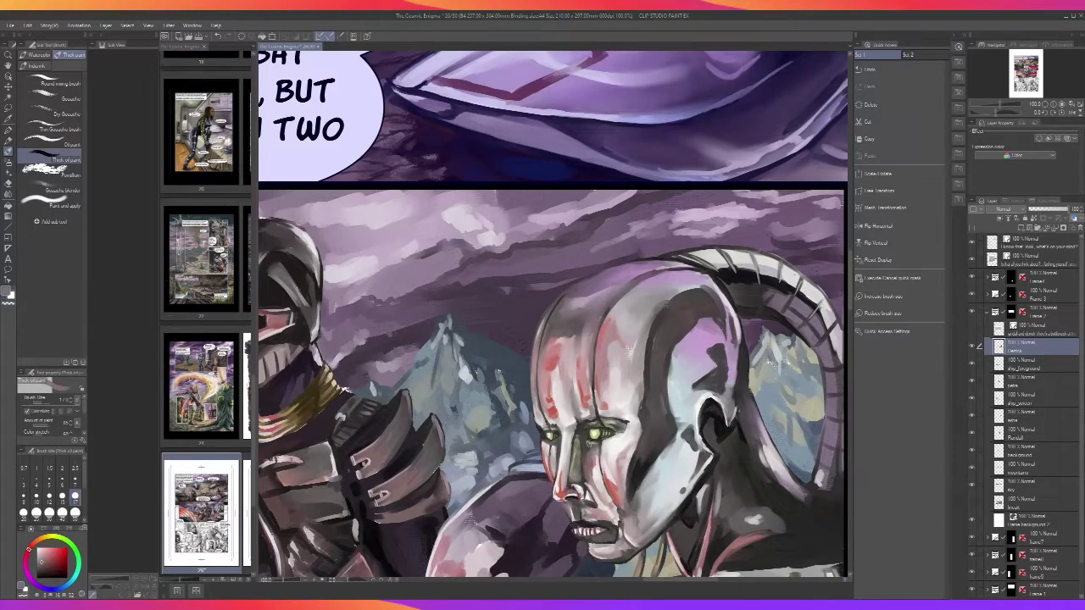
Sample the dark olive tone under the near eye and deepen the shading around it with a larger brush
{"action": "left_click", "coordinate": [591, 449], "text": "alt"}
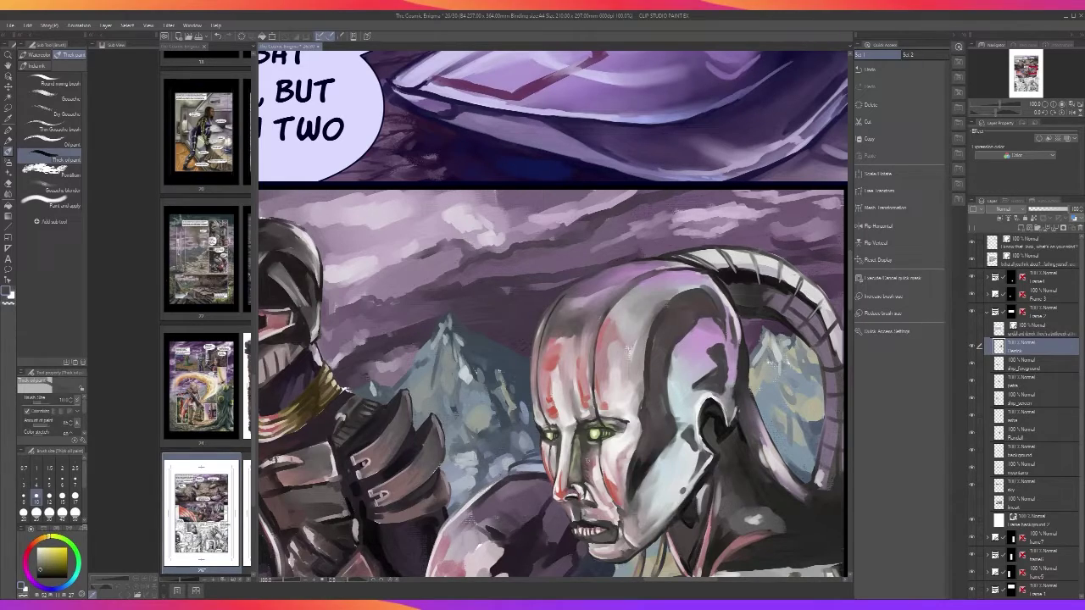
{"action": "key", "text": "bracketright"}
{"action": "key", "text": "bracketright"}
{"action": "key", "text": "bracketright"}
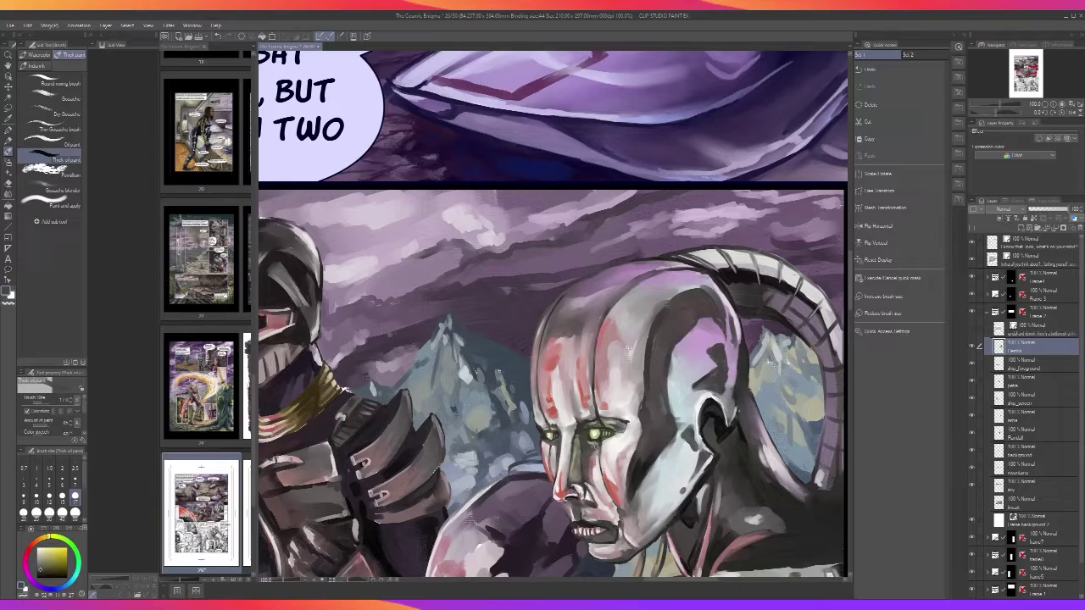
{"action": "scroll", "coordinate": [598, 434], "scroll_direction": "down", "scroll_amount": 1}
{"action": "scroll", "coordinate": [598, 435], "scroll_direction": "up", "scroll_amount": 1}
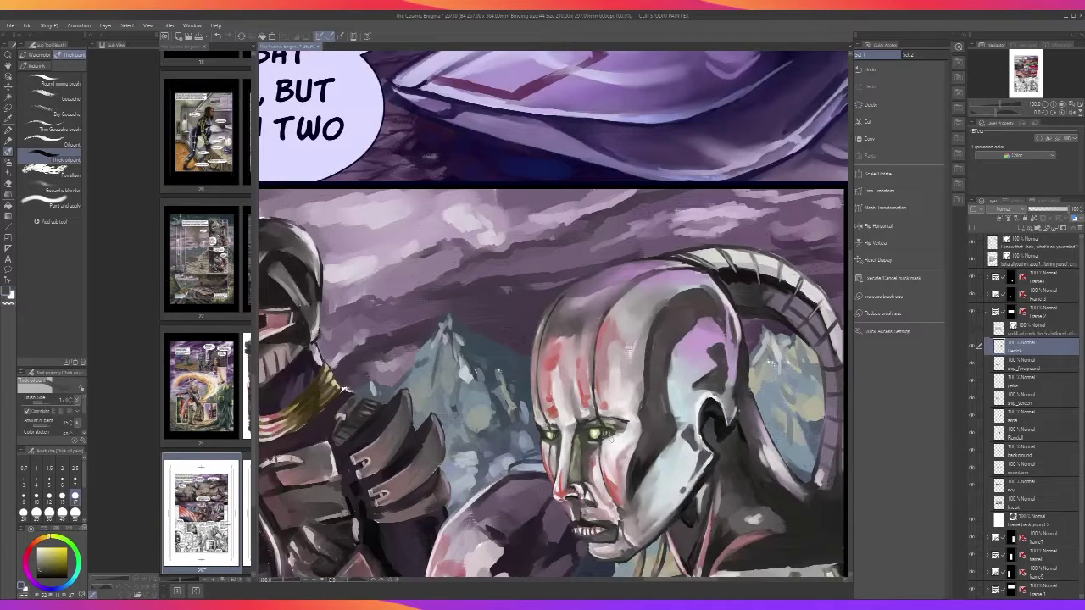
Refine the dark brow line above the near eye with a smaller brush
{"action": "scroll", "coordinate": [608, 440], "scroll_direction": "up", "scroll_amount": 1}
{"action": "key", "text": "bracketleft"}
{"action": "key", "text": "bracketleft"}
{"action": "key", "text": "bracketleft"}
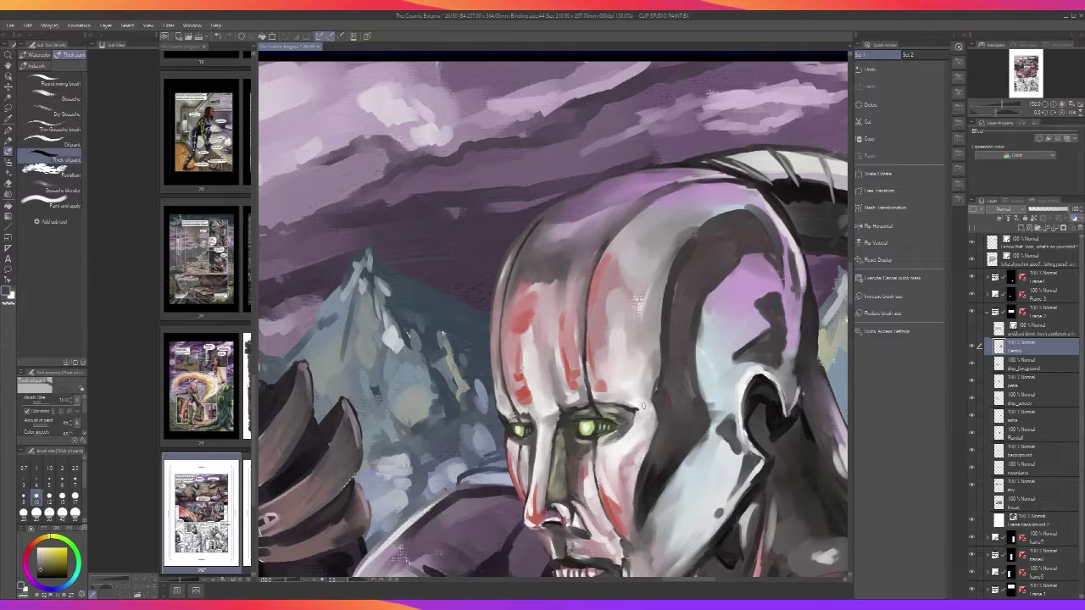
{"action": "scroll", "coordinate": [643, 406], "scroll_direction": "down", "scroll_amount": 3}
{"action": "scroll", "coordinate": [640, 398], "scroll_direction": "up", "scroll_amount": 3}
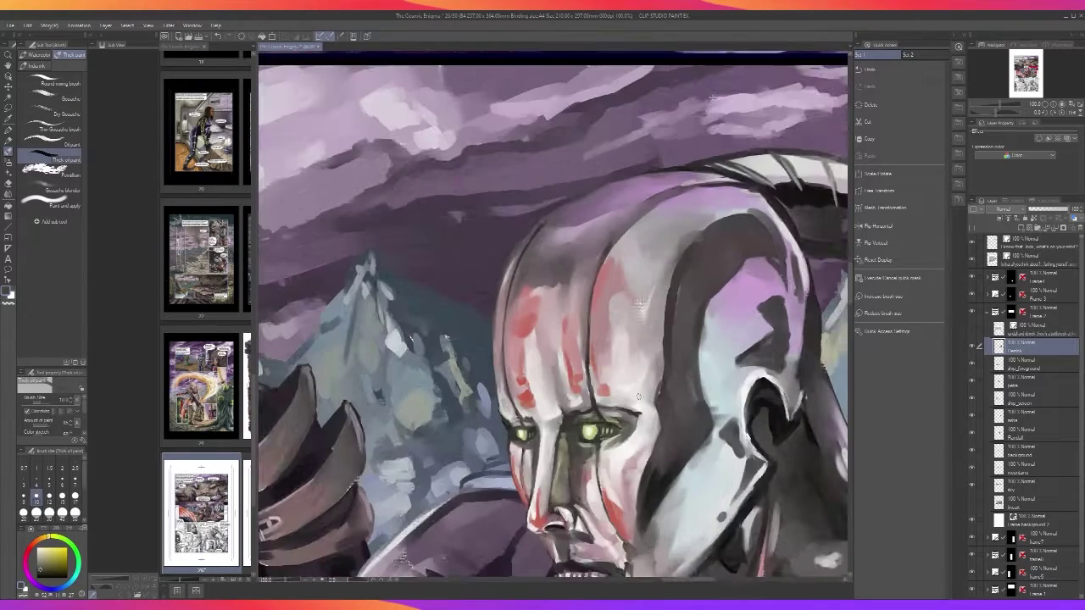
Sample a near-black tone and paint a dark edge down the cheek at the lower end of the dark head band
{"action": "scroll", "coordinate": [639, 397], "scroll_direction": "up", "scroll_amount": 1}
{"action": "left_click", "coordinate": [668, 519], "text": "alt"}
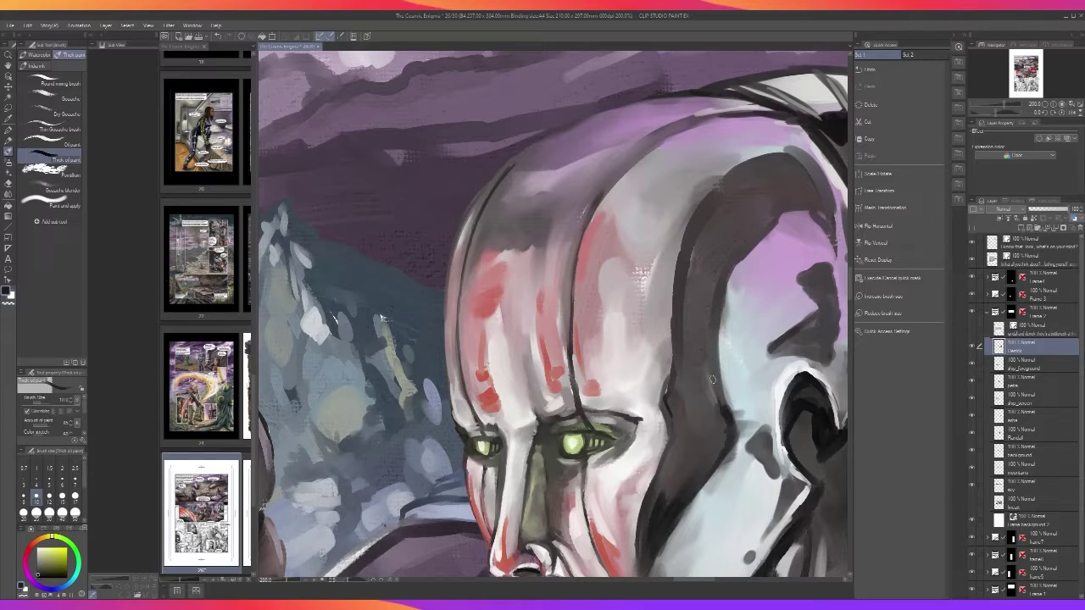
{"action": "scroll", "coordinate": [724, 388], "scroll_direction": "down", "scroll_amount": 3}
{"action": "scroll", "coordinate": [726, 389], "scroll_direction": "up", "scroll_amount": 2}
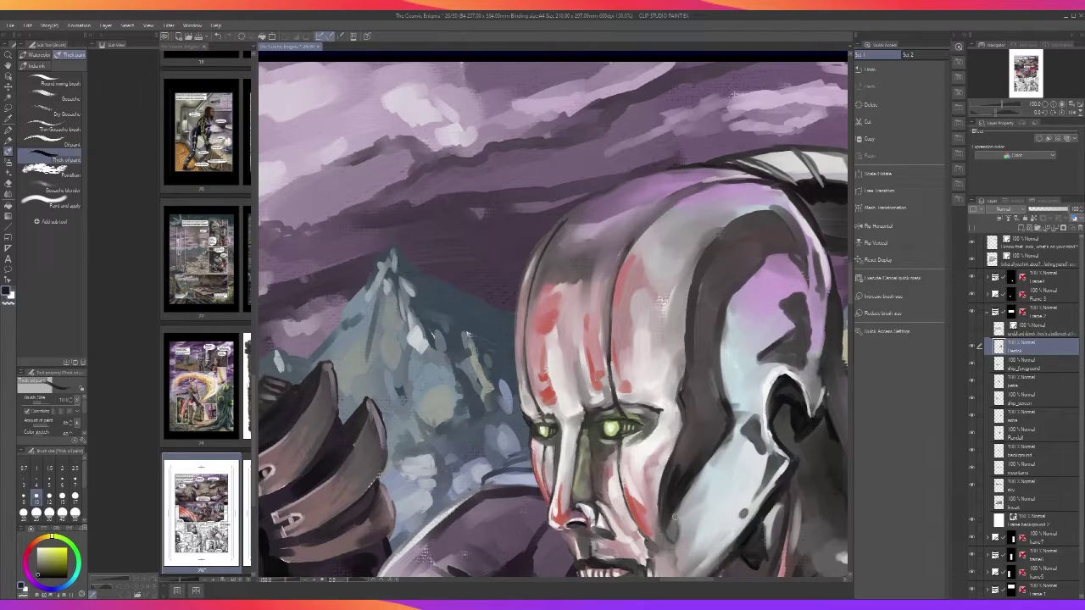
{"action": "left_click_drag", "start_coordinate": [675, 534], "coordinate": [674, 557]}
{"action": "scroll", "coordinate": [675, 559], "scroll_direction": "down", "scroll_amount": 3}
{"action": "scroll", "coordinate": [682, 519], "scroll_direction": "down", "scroll_amount": 1}
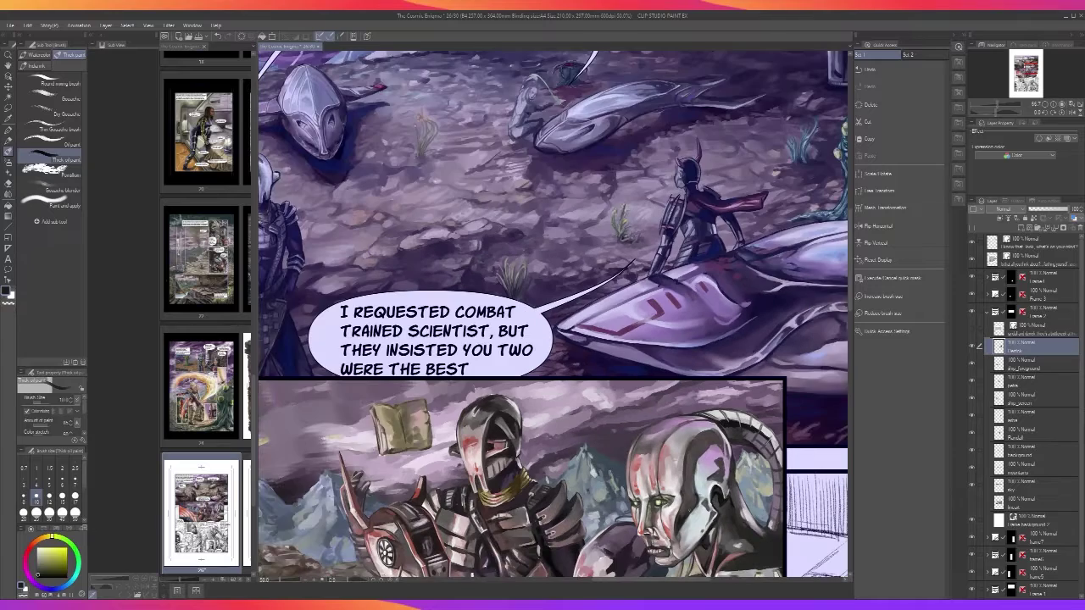
Stroke along the front edge of the dark temple band and sample a brownish grey beside the cheek
{"action": "scroll", "coordinate": [682, 519], "scroll_direction": "up", "scroll_amount": 2}
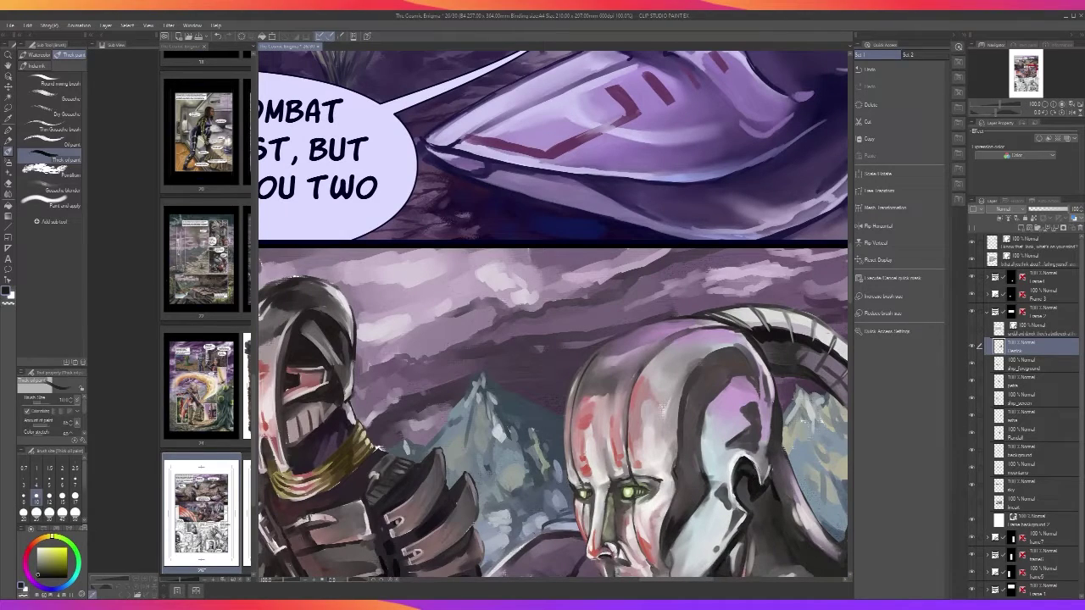
{"action": "left_click_drag", "start_coordinate": [702, 439], "coordinate": [701, 474]}
{"action": "key", "text": "i"}
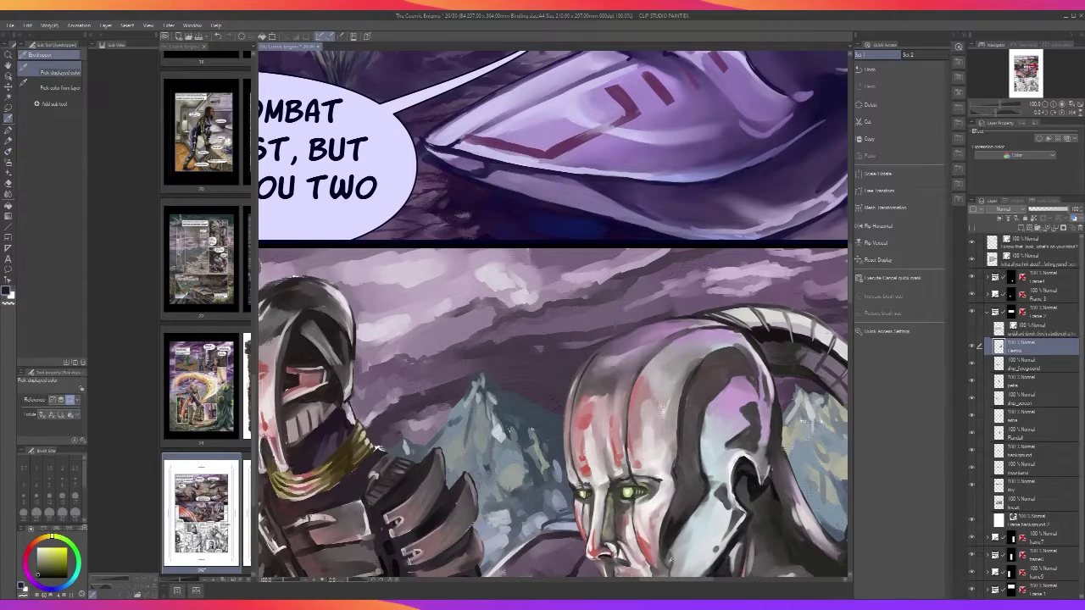
{"action": "left_click", "coordinate": [670, 559]}
{"action": "key", "text": "b"}
{"action": "scroll", "coordinate": [552, 313], "scroll_direction": "down", "scroll_amount": 2}
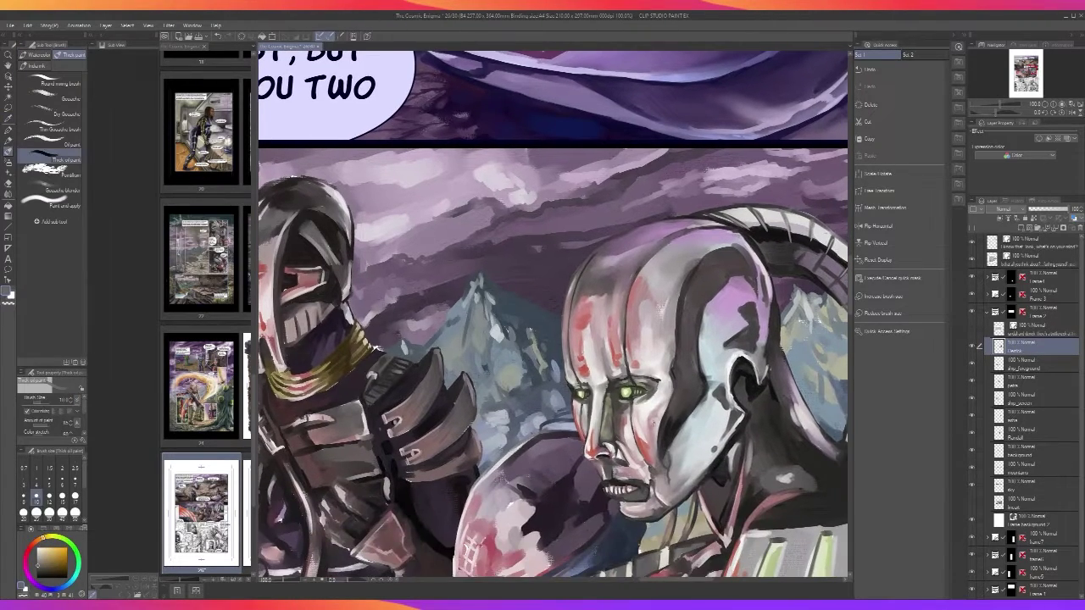
Sample the cheek's red, enlarge the brush and paint a red accent on the jaw beside the mouth
{"action": "left_click", "coordinate": [647, 447], "text": "alt"}
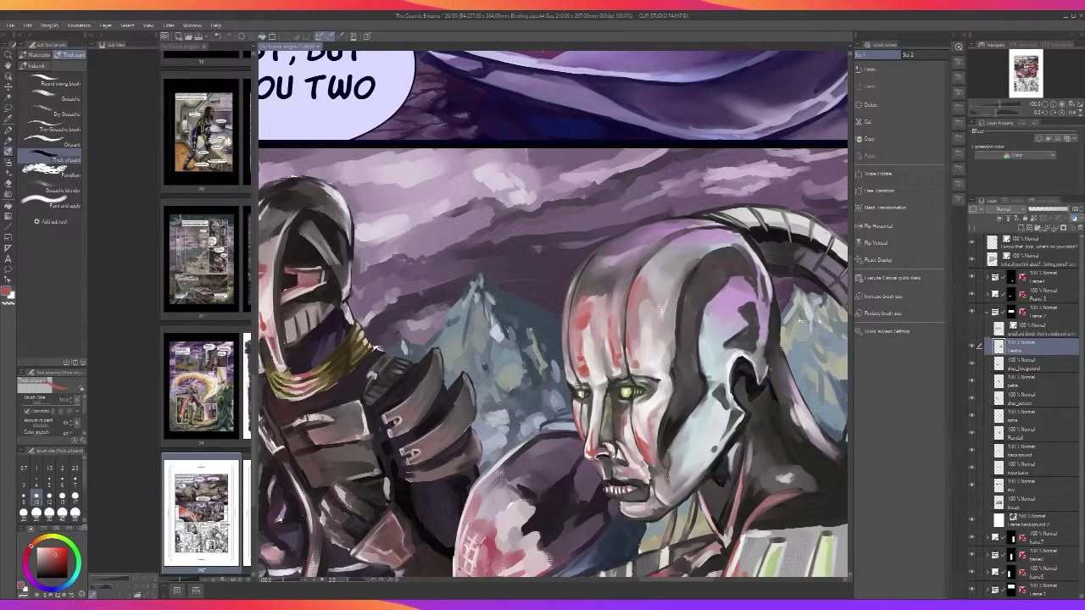
{"action": "key", "text": "]"}
{"action": "key", "text": "]"}
{"action": "key", "text": "]"}
{"action": "left_click_drag", "start_coordinate": [666, 485], "coordinate": [665, 494]}
{"action": "scroll", "coordinate": [698, 455], "scroll_direction": "down", "scroll_amount": 1}
{"action": "scroll", "coordinate": [698, 455], "scroll_direction": "up", "scroll_amount": 4}
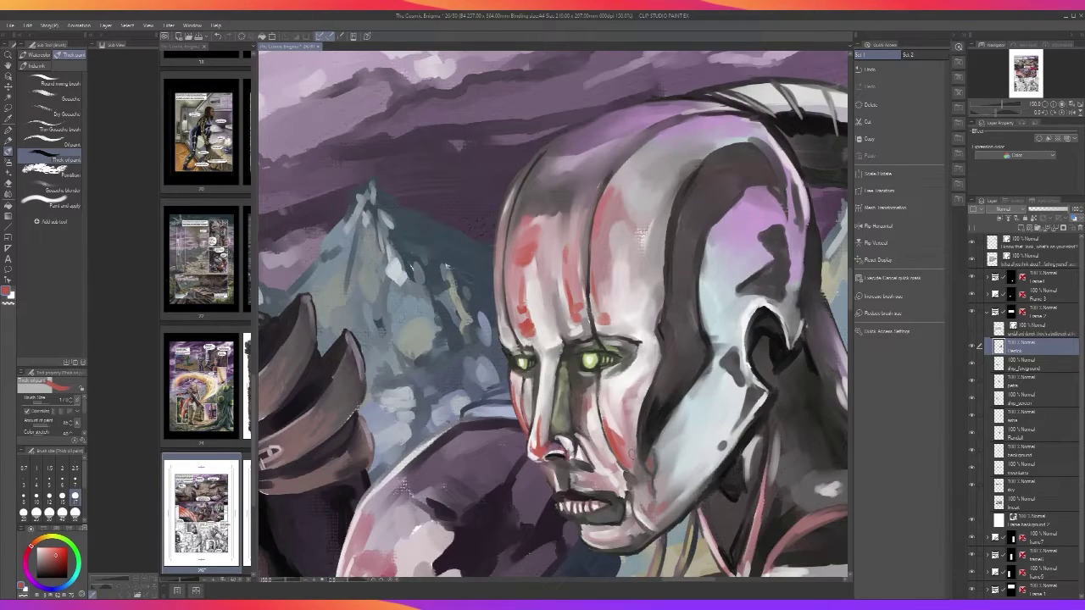
Reduce the brush and paint a short red accent below the bald figure's lower lip
{"action": "key", "text": "bracketleft"}
{"action": "key", "text": "bracketleft"}
{"action": "key", "text": "bracketleft"}
{"action": "mouse_move", "coordinate": [612, 531]}
{"action": "left_mouse_down"}
{"action": "mouse_move", "coordinate": [601, 529]}
{"action": "mouse_move", "coordinate": [630, 534]}
{"action": "left_mouse_up"}
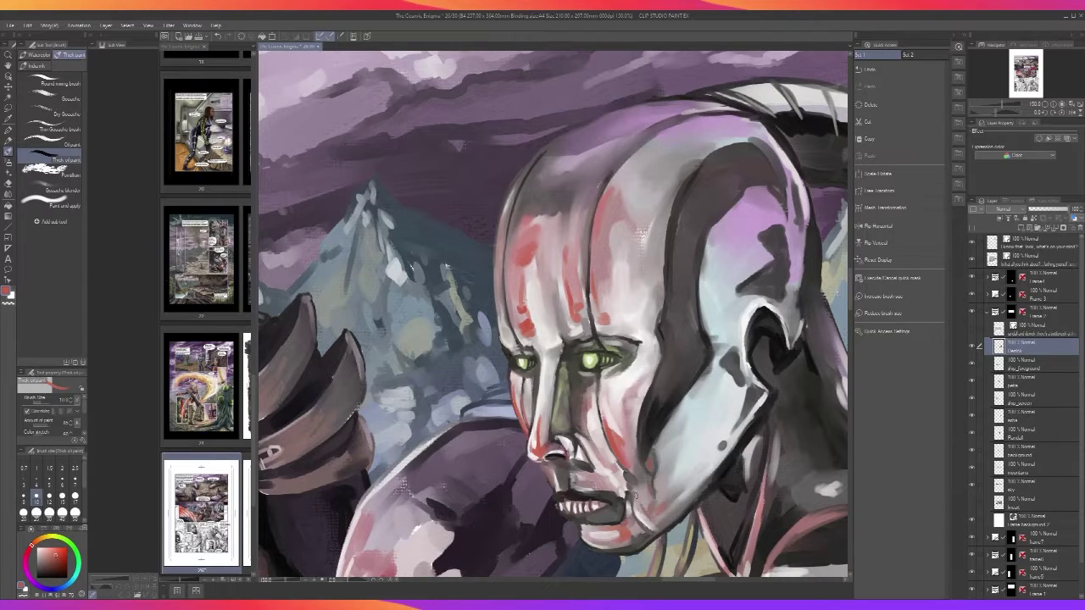
{"action": "scroll", "coordinate": [632, 497], "scroll_direction": "down", "scroll_amount": 2}
{"action": "scroll", "coordinate": [632, 497], "scroll_direction": "up", "scroll_amount": 2}
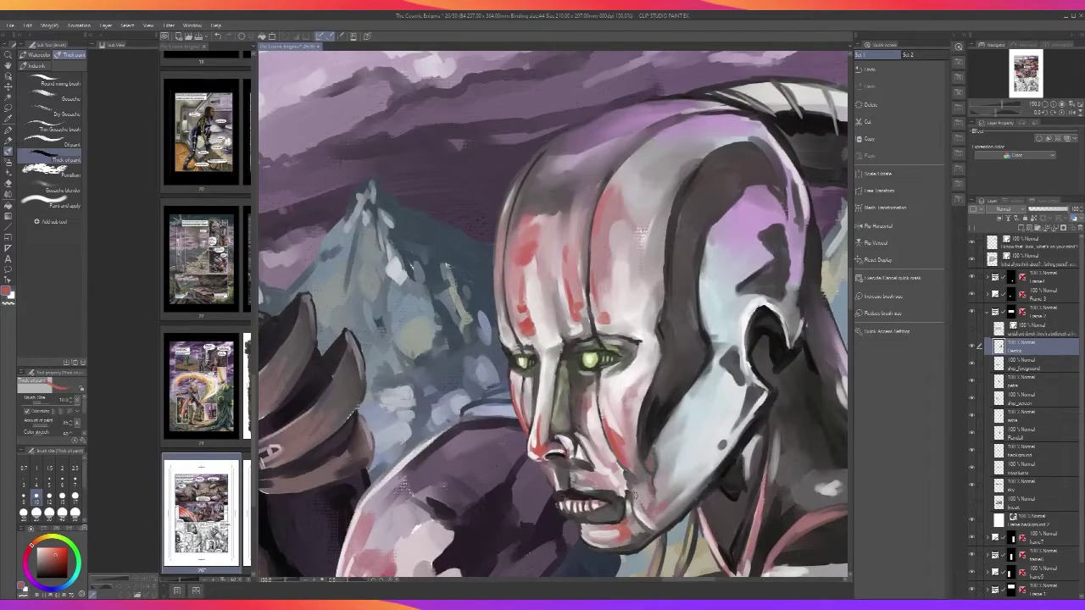
Paint a thin red stroke along the nose from its tip up to the brow
{"action": "left_click_drag", "start_coordinate": [538, 443], "coordinate": [545, 354]}
{"action": "key", "text": "ctrl+minus"}
{"action": "key", "text": "ctrl+minus"}
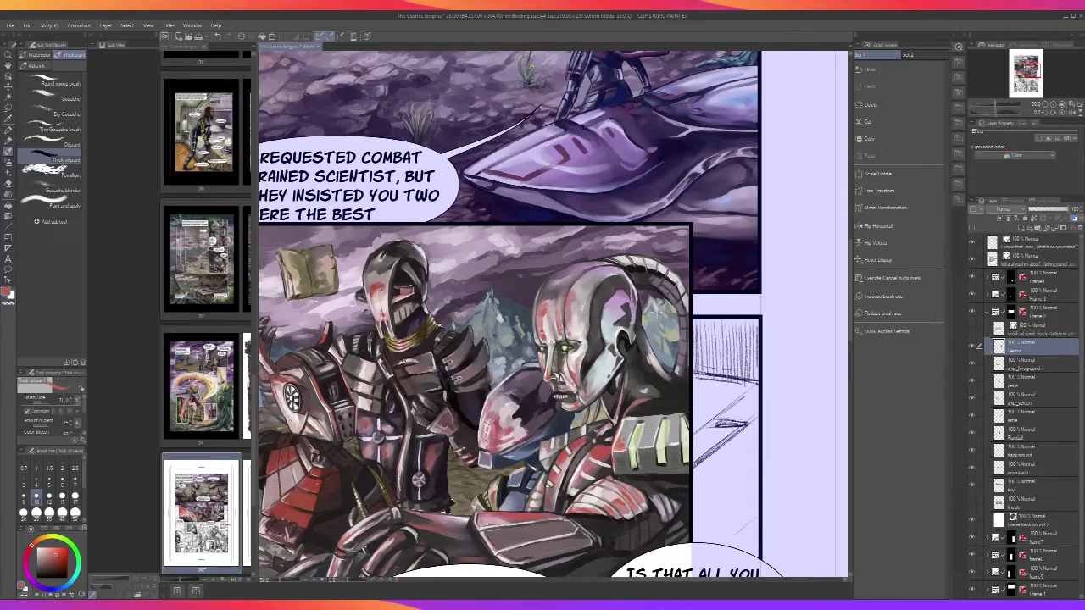
{"action": "key", "text": "ctrl+plus"}
{"action": "key", "text": "ctrl+plus"}
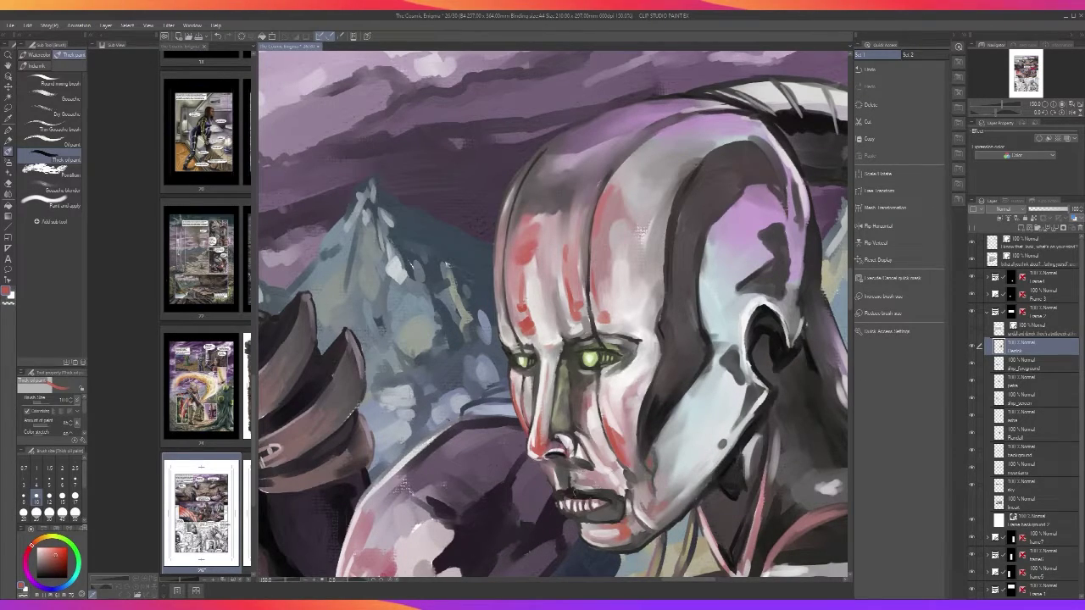
Sample a dark purple tone and try outlining the nose tip with a smaller brush
{"action": "key", "text": "i"}
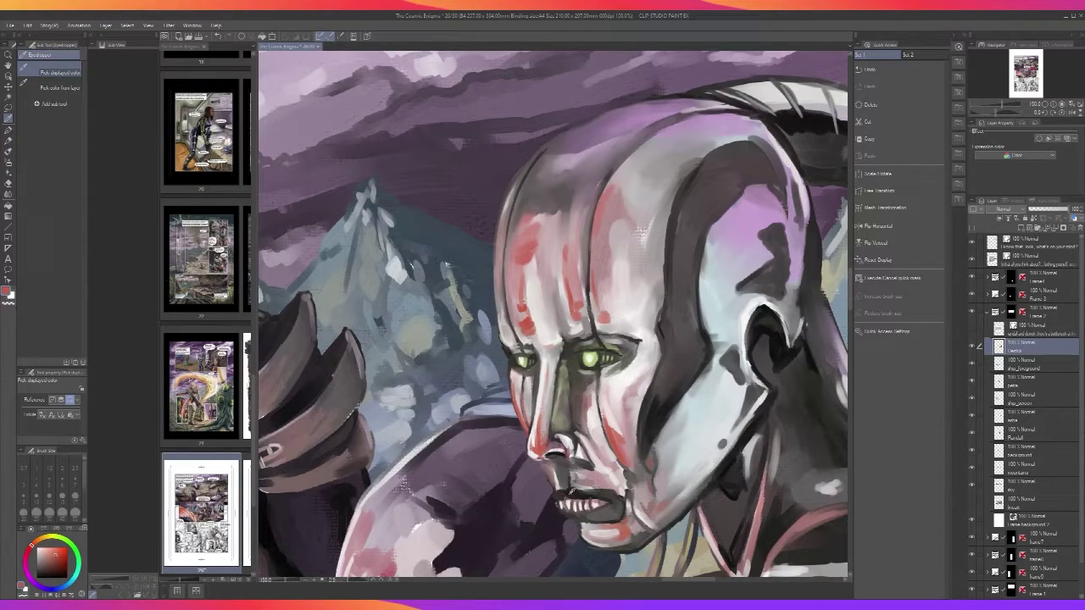
{"action": "scroll", "coordinate": [564, 465], "scroll_direction": "up", "scroll_amount": 2}
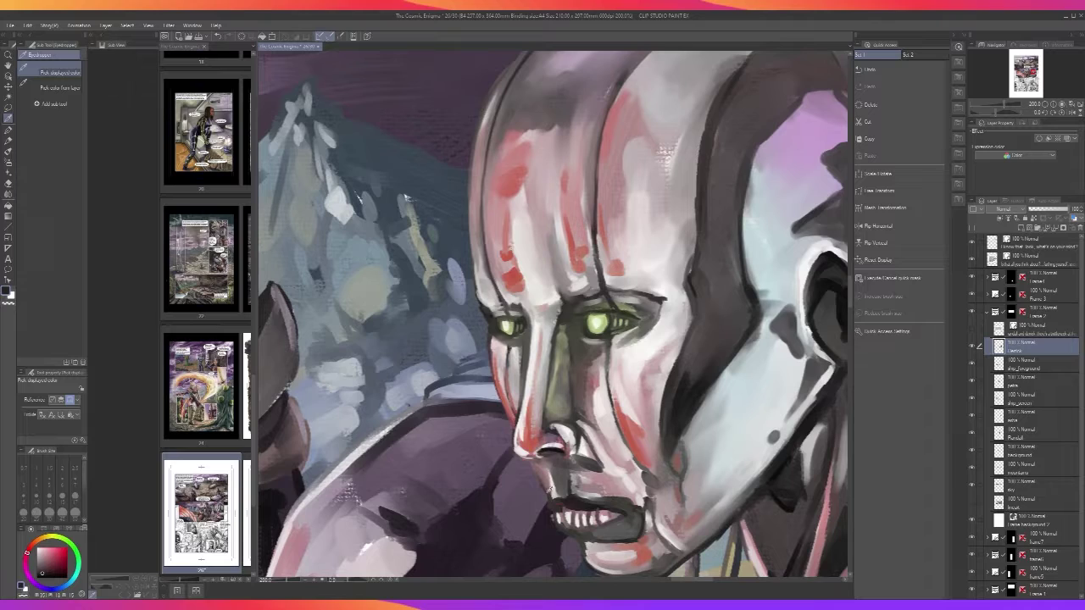
{"action": "key", "text": "b"}
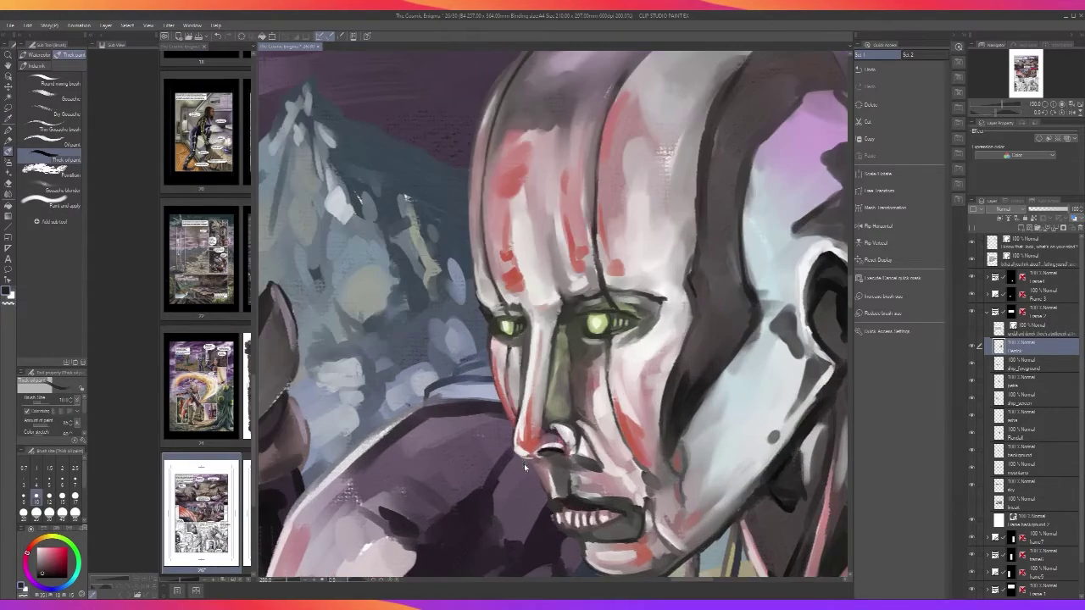
{"action": "key", "text": "bracketleft"}
{"action": "key", "text": "bracketleft"}
{"action": "mouse_move", "coordinate": [519, 456]}
{"action": "left_mouse_down"}
{"action": "mouse_move", "coordinate": [544, 470]}
{"action": "mouse_move", "coordinate": [516, 456]}
{"action": "left_mouse_up"}
{"action": "key", "text": "ctrl+z"}
Reduce the brush further and redraw the dark outline around the nose tip with a finer line
{"action": "key", "text": "bracketleft"}
{"action": "key", "text": "bracketleft"}
{"action": "key", "text": "bracketleft"}
{"action": "scroll", "coordinate": [530, 398], "scroll_direction": "down", "scroll_amount": 3}
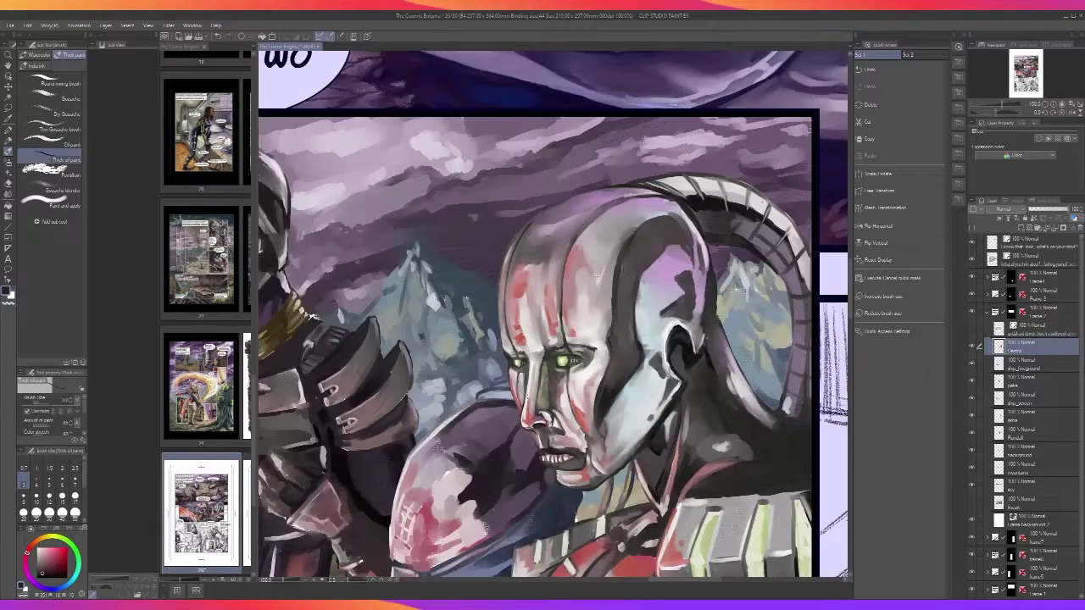
{"action": "key", "text": "ctrl+plus"}
{"action": "key", "text": "ctrl+plus"}
{"action": "key", "text": "ctrl+plus"}
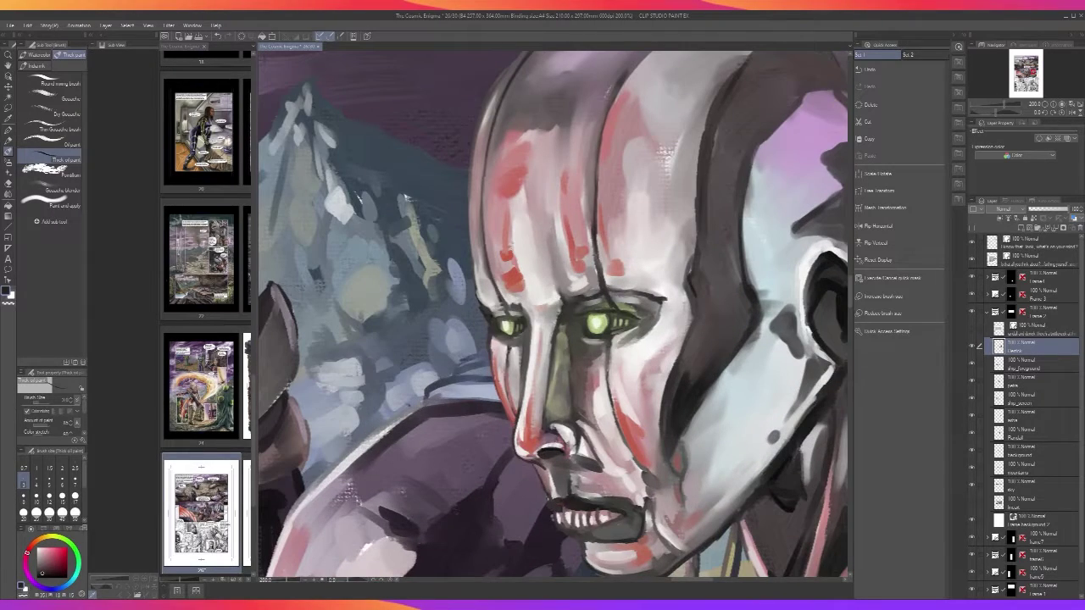
Refine the thin dark contour between the upper lip and nose tip, undoing the last stroke
{"action": "left_click_drag", "start_coordinate": [541, 483], "coordinate": [531, 463]}
{"action": "key", "text": "ctrl+minus"}
{"action": "key", "text": "ctrl+minus"}
{"action": "key", "text": "ctrl+plus"}
{"action": "key", "text": "ctrl+plus"}
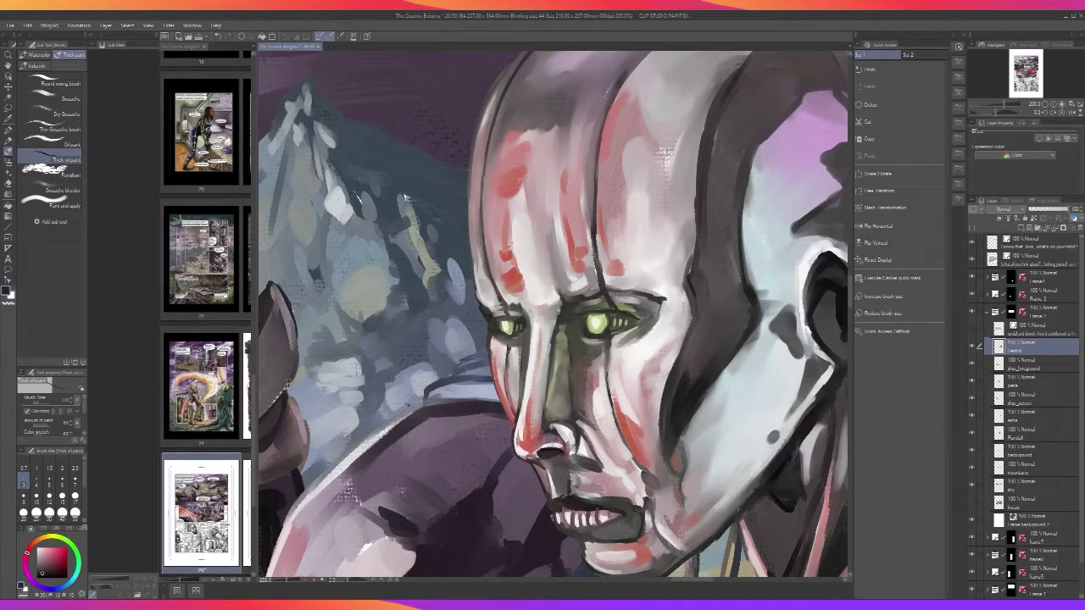
{"action": "key", "text": "ctrl+z"}
Try a pale highlight stroke along the upper lip in a light tone sampled from the brow
{"action": "left_click", "coordinate": [646, 284], "text": "alt"}
{"action": "left_click_drag", "start_coordinate": [560, 509], "coordinate": [582, 511]}
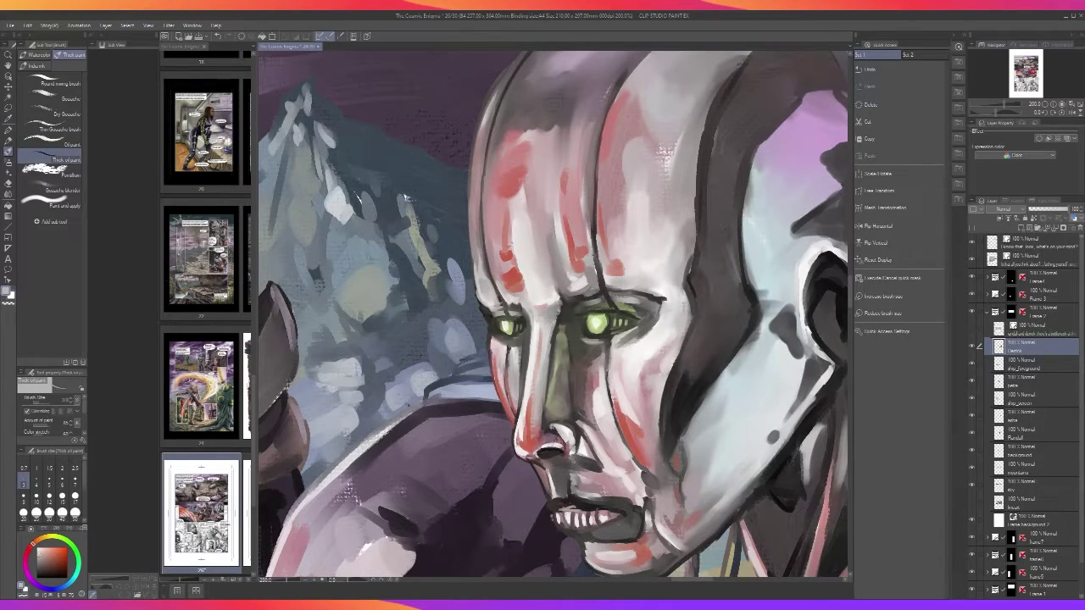
{"action": "key", "text": "ctrl+z"}
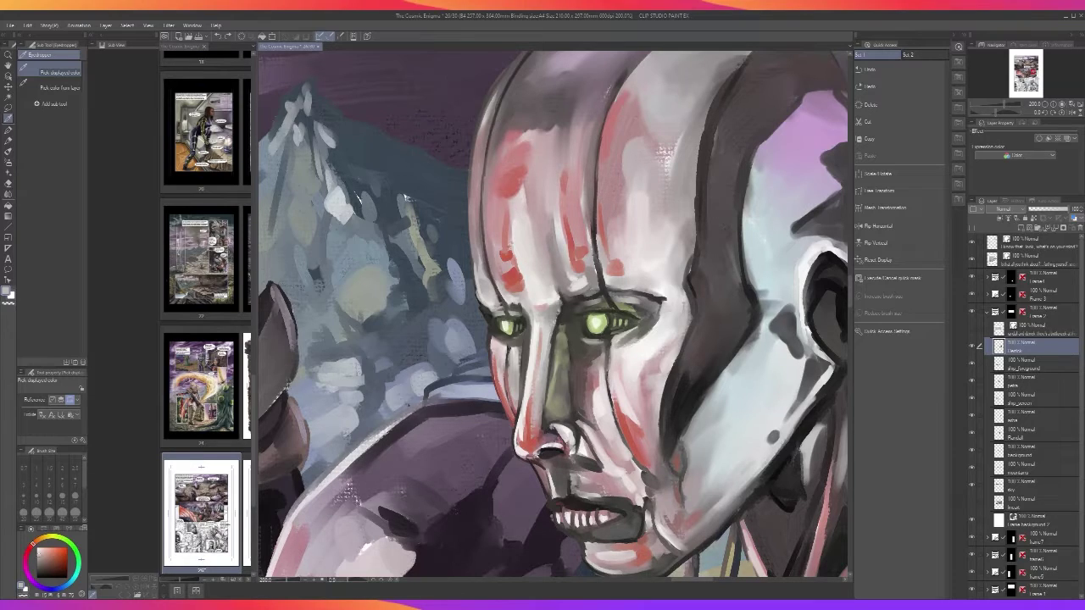
Sample a pale tone from the bared teeth and reduce the brush to touch up the tooth row
{"action": "left_click", "coordinate": [556, 501], "text": "alt"}
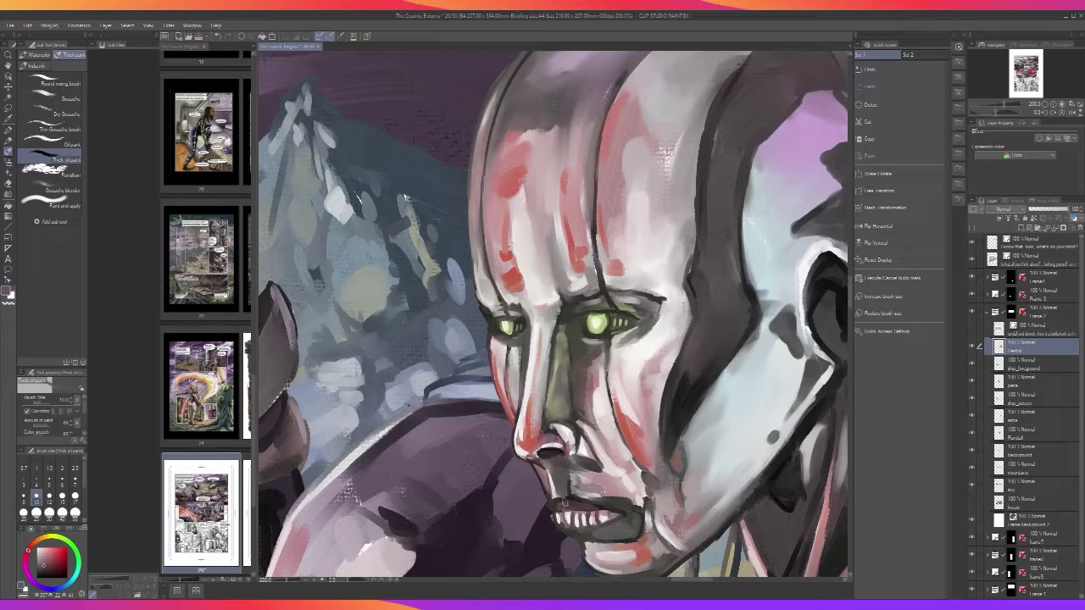
{"action": "scroll", "coordinate": [638, 507], "scroll_direction": "down", "scroll_amount": 2}
{"action": "scroll", "coordinate": [638, 501], "scroll_direction": "up", "scroll_amount": 2}
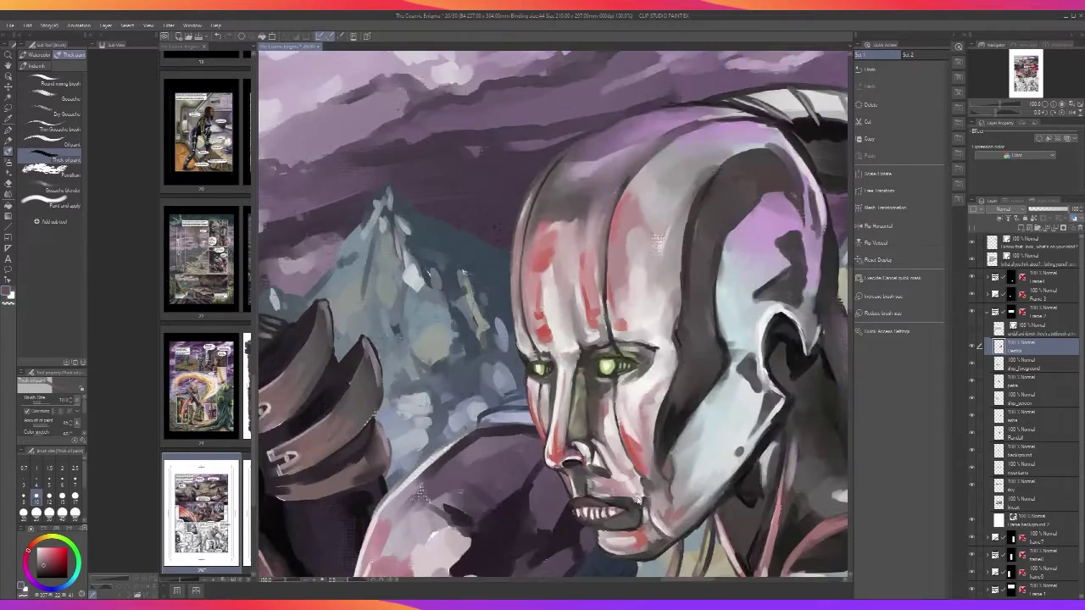
{"action": "key", "text": "alt"}
{"action": "left_click", "coordinate": [583, 515], "text": "alt"}
{"action": "key", "text": "["}
{"action": "key", "text": "["}
{"action": "key", "text": "["}
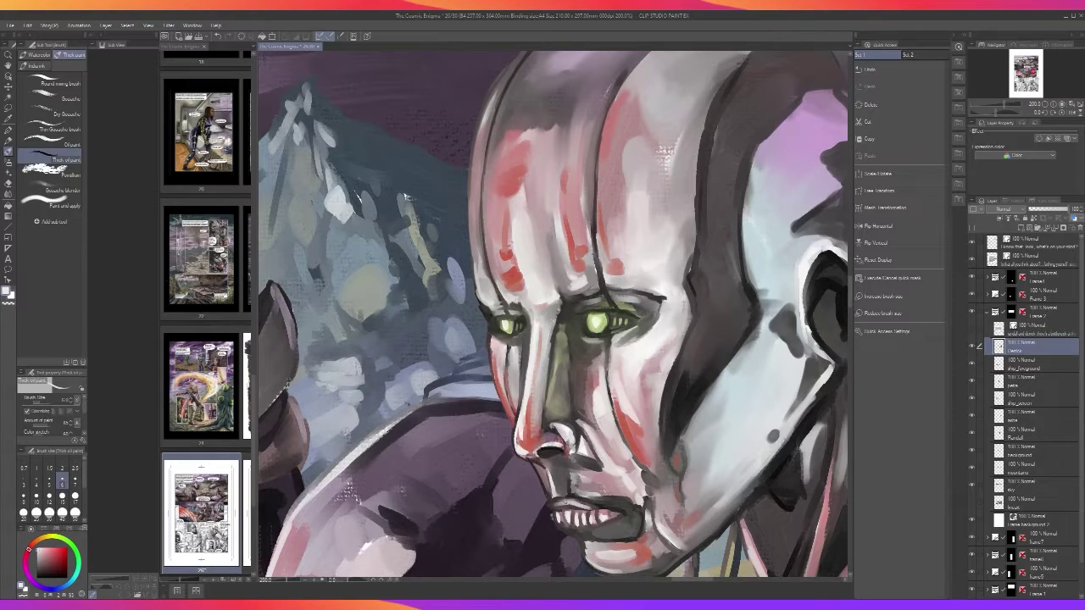
Sample a dark tone from the lips and paint over the front mouth corner and tooth edges, enlarging the brush
{"action": "scroll", "coordinate": [605, 500], "scroll_direction": "down", "scroll_amount": 1}
{"action": "scroll", "coordinate": [604, 498], "scroll_direction": "up", "scroll_amount": 1}
{"action": "left_click", "coordinate": [623, 512], "text": "alt"}
{"action": "mouse_move", "coordinate": [555, 518]}
{"action": "left_mouse_down"}
{"action": "mouse_move", "coordinate": [618, 511]}
{"action": "mouse_move", "coordinate": [555, 514]}
{"action": "mouse_move", "coordinate": [551, 526]}
{"action": "left_mouse_up"}
{"action": "key", "text": "]"}
{"action": "key", "text": "]"}
{"action": "key", "text": "]"}
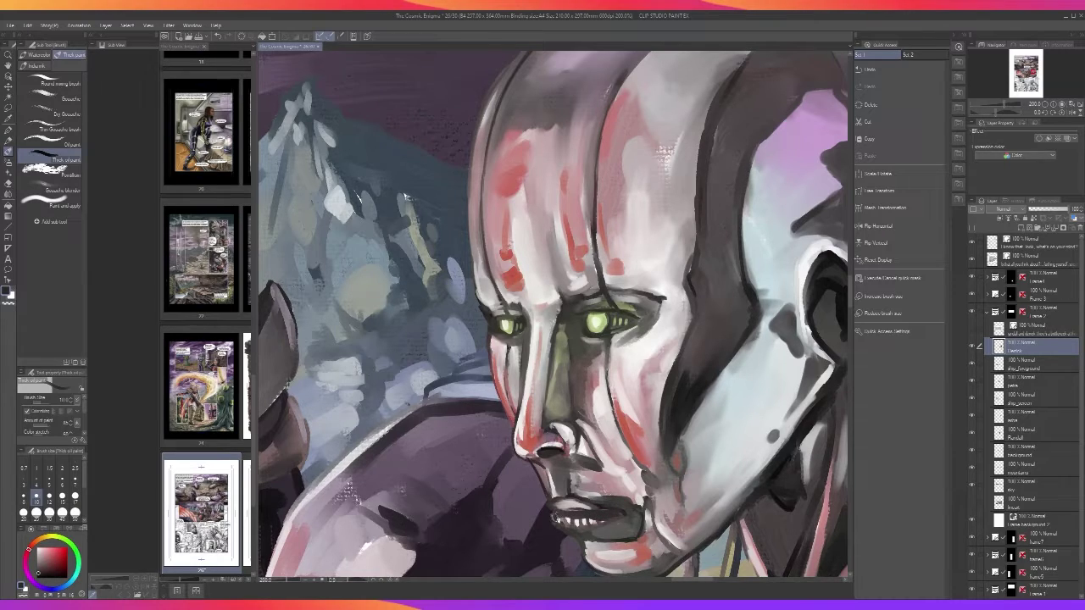
{"action": "scroll", "coordinate": [563, 506], "scroll_direction": "down", "scroll_amount": 3}
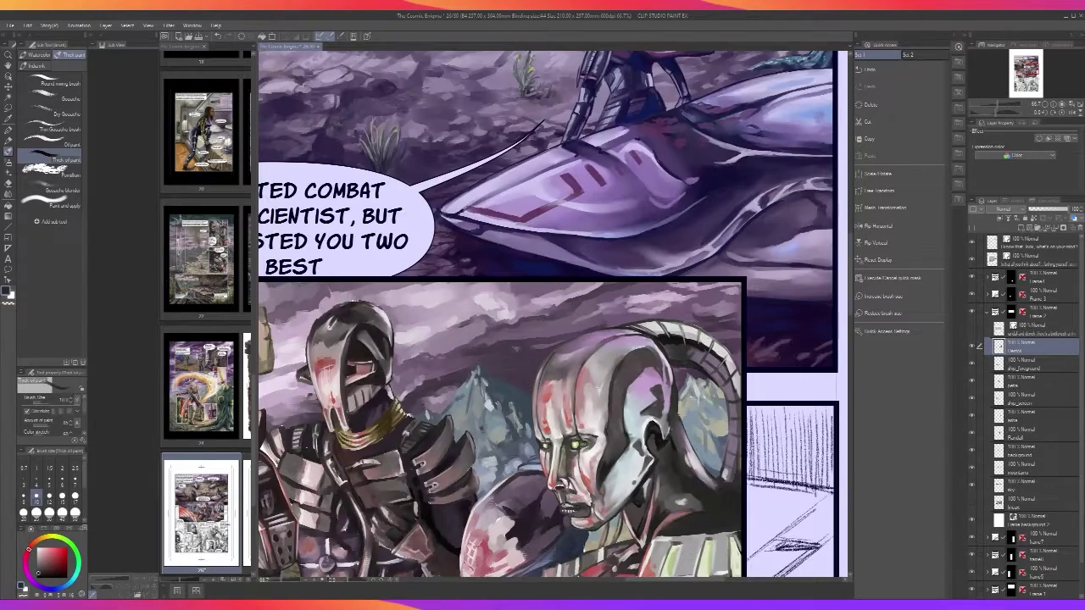
{"action": "scroll", "coordinate": [563, 506], "scroll_direction": "up", "scroll_amount": 2}
{"action": "scroll", "coordinate": [563, 505], "scroll_direction": "up", "scroll_amount": 2}
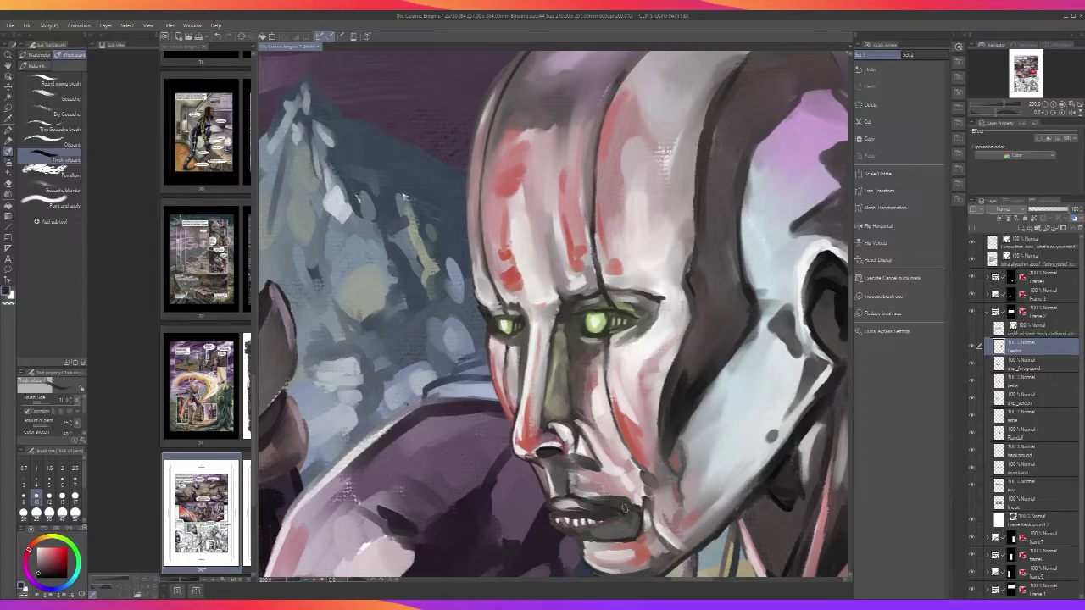
Darken the lower edge of the upper lip and the front mouth corner with a sampled dark tone and smaller brush
{"action": "left_click", "coordinate": [576, 493], "text": "alt"}
{"action": "key", "text": "["}
{"action": "key", "text": "["}
{"action": "key", "text": "["}
{"action": "left_click_drag", "start_coordinate": [584, 499], "coordinate": [623, 510]}
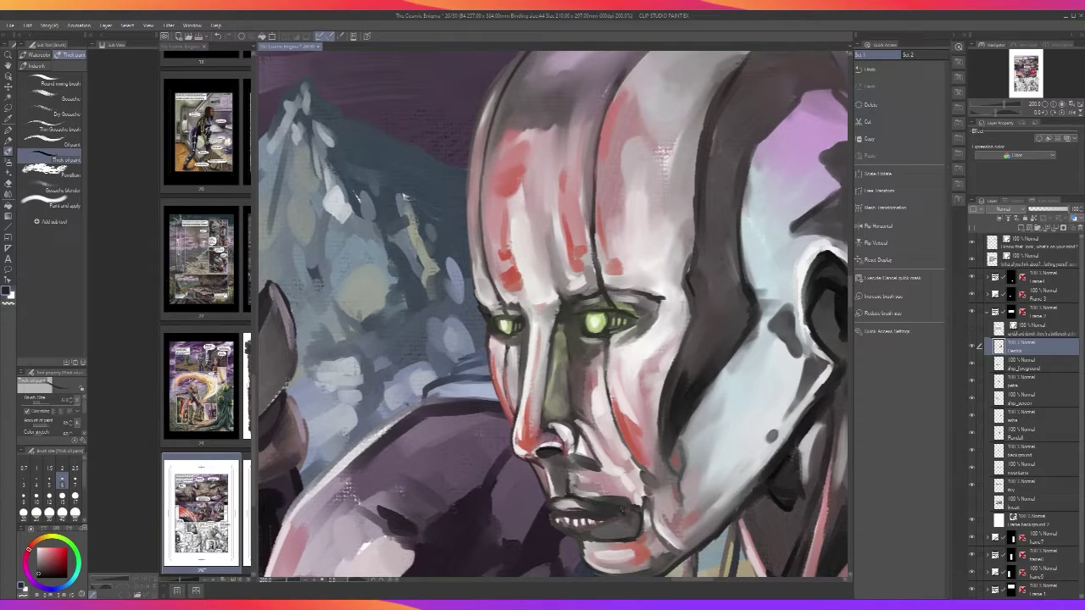
{"action": "scroll", "coordinate": [635, 508], "scroll_direction": "down", "scroll_amount": 2}
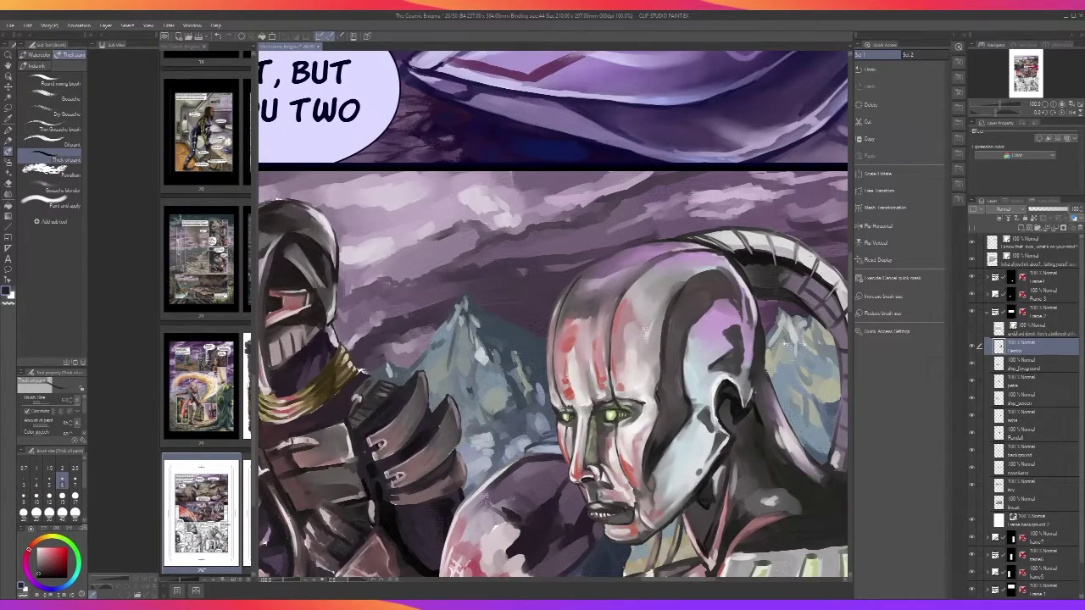
{"action": "scroll", "coordinate": [625, 504], "scroll_direction": "up", "scroll_amount": 2}
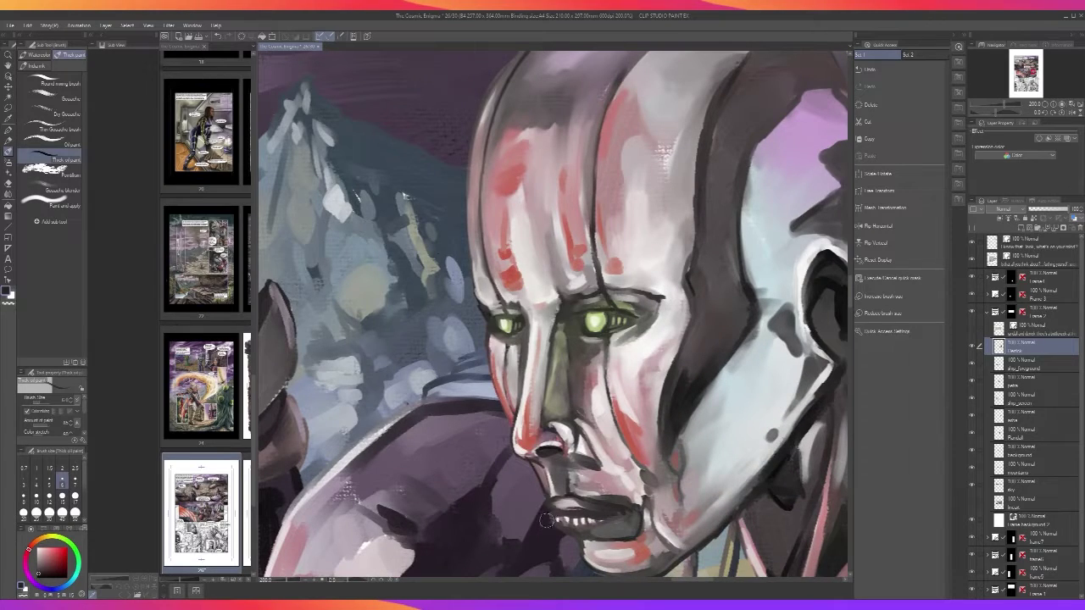
{"action": "left_click_drag", "start_coordinate": [547, 516], "coordinate": [550, 521]}
{"action": "scroll", "coordinate": [552, 489], "scroll_direction": "down", "scroll_amount": 2}
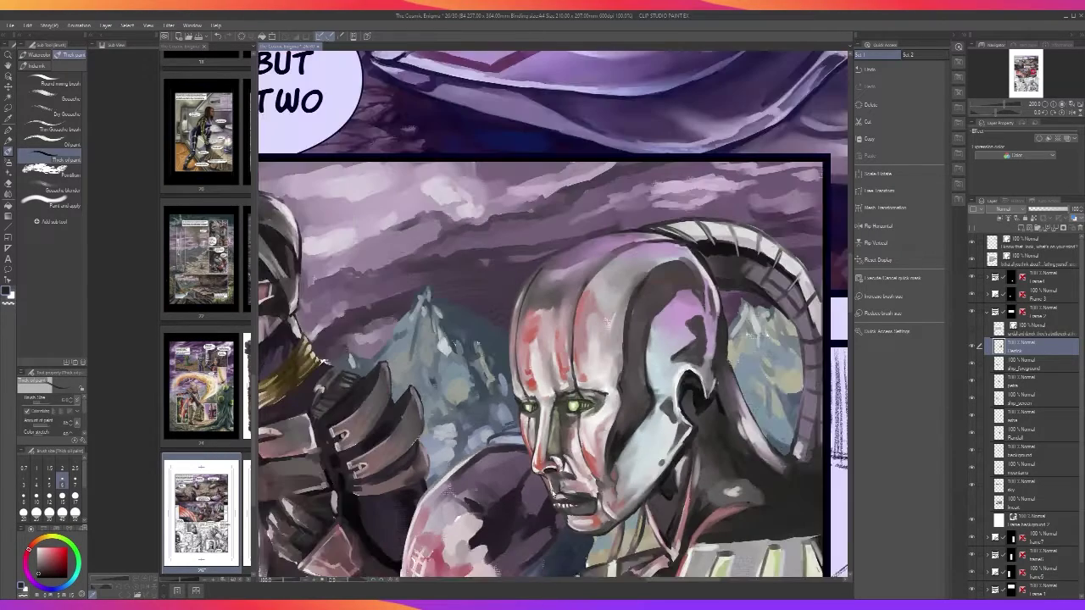
{"action": "scroll", "coordinate": [554, 493], "scroll_direction": "down", "scroll_amount": 2}
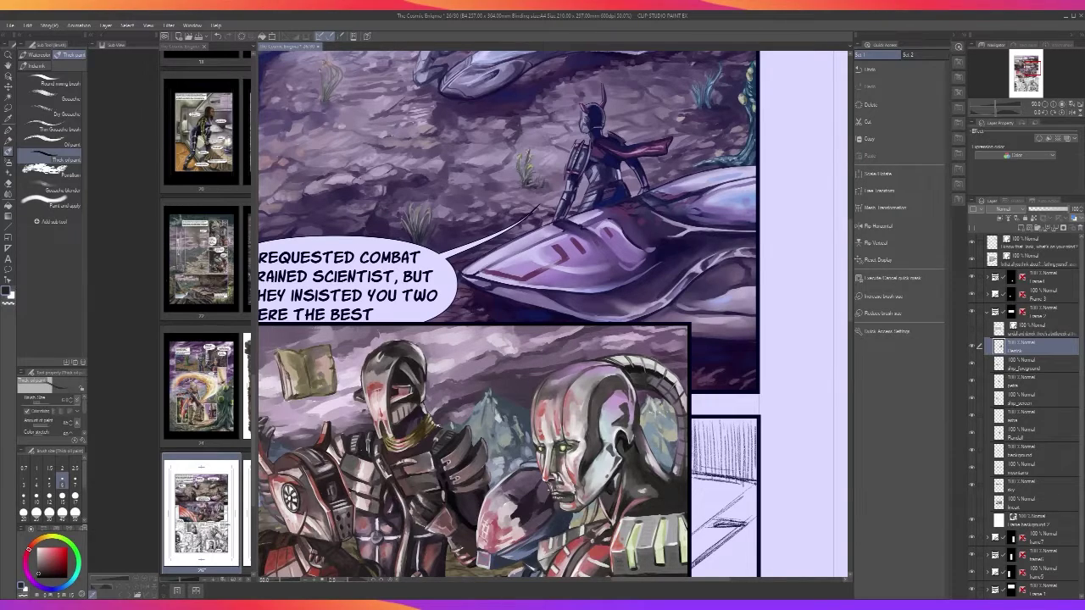
{"action": "scroll", "coordinate": [556, 501], "scroll_direction": "up", "scroll_amount": 3}
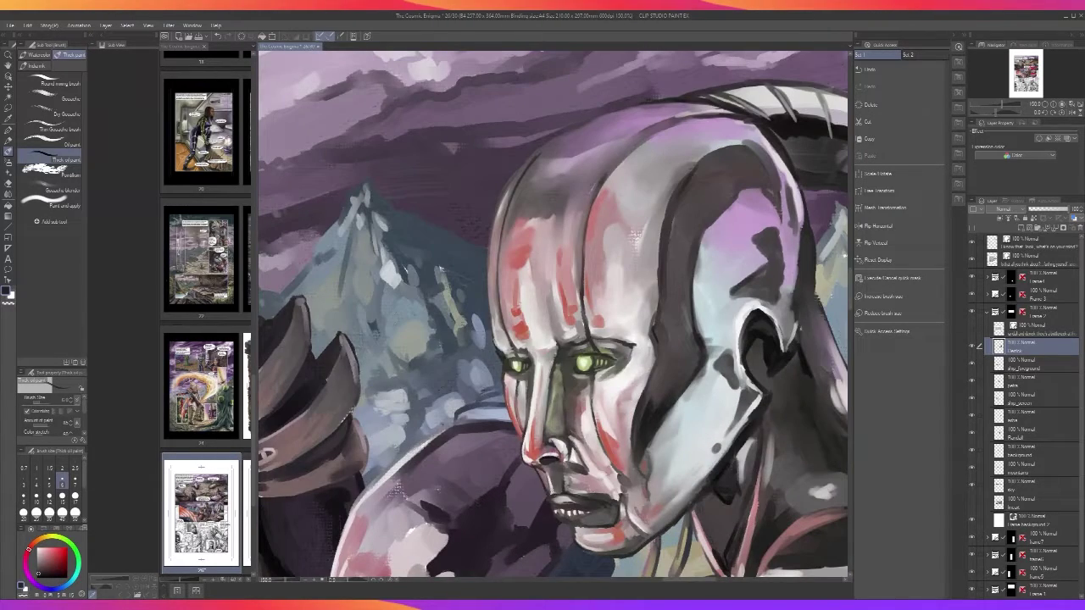
{"action": "scroll", "coordinate": [556, 501], "scroll_direction": "up", "scroll_amount": 1}
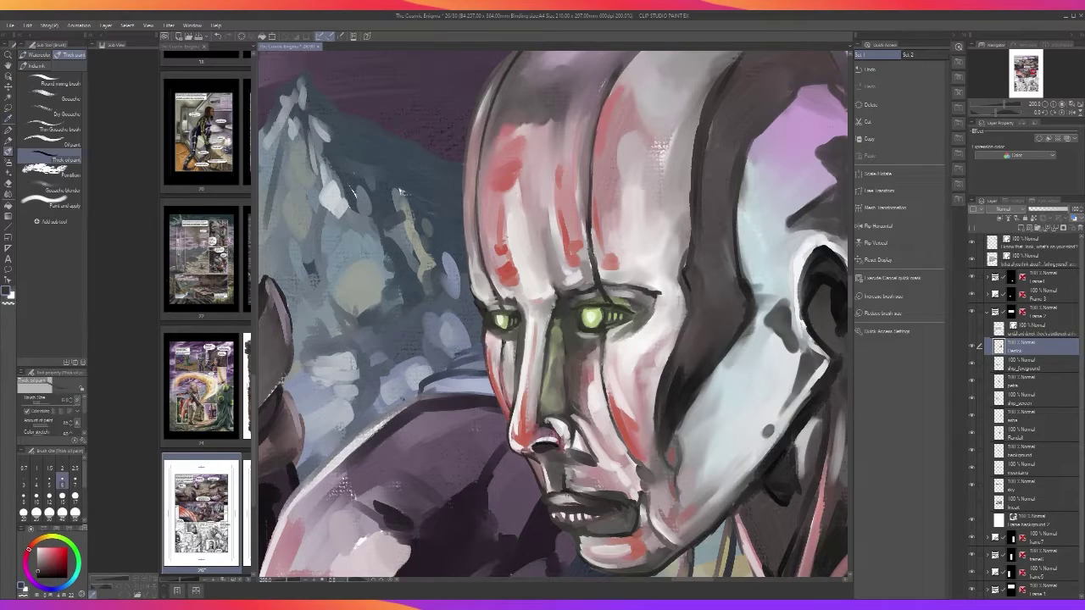
Paint thin pale strokes on the front of the upper lip with a finer brush and a sampled light tone
{"action": "key", "text": "bracketleft"}
{"action": "key", "text": "bracketleft"}
{"action": "key", "text": "bracketleft"}
{"action": "scroll", "coordinate": [551, 494], "scroll_direction": "down", "scroll_amount": 1}
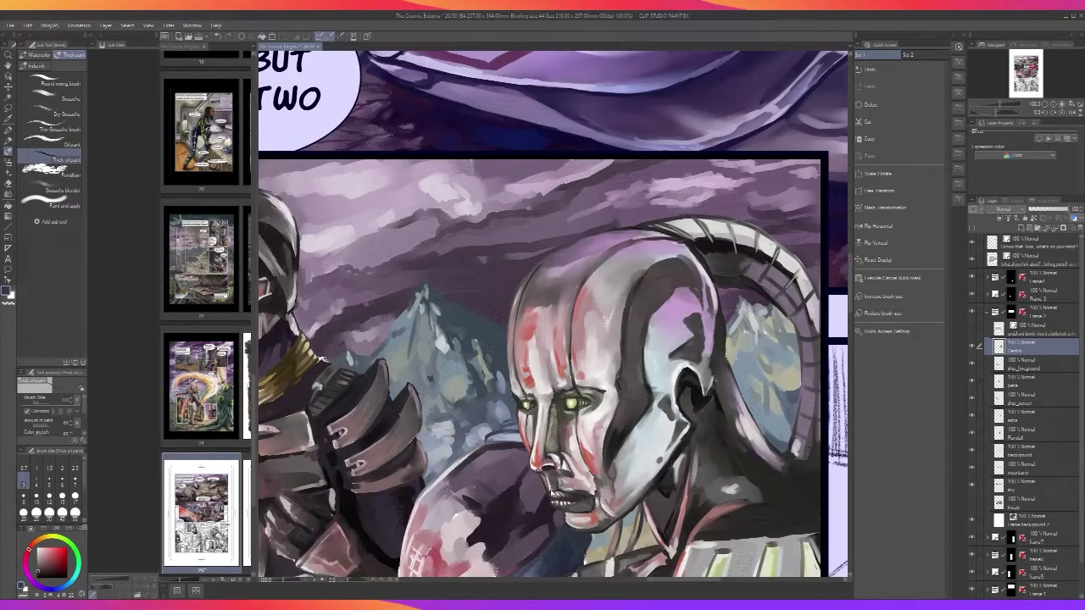
{"action": "scroll", "coordinate": [563, 502], "scroll_direction": "up", "scroll_amount": 2}
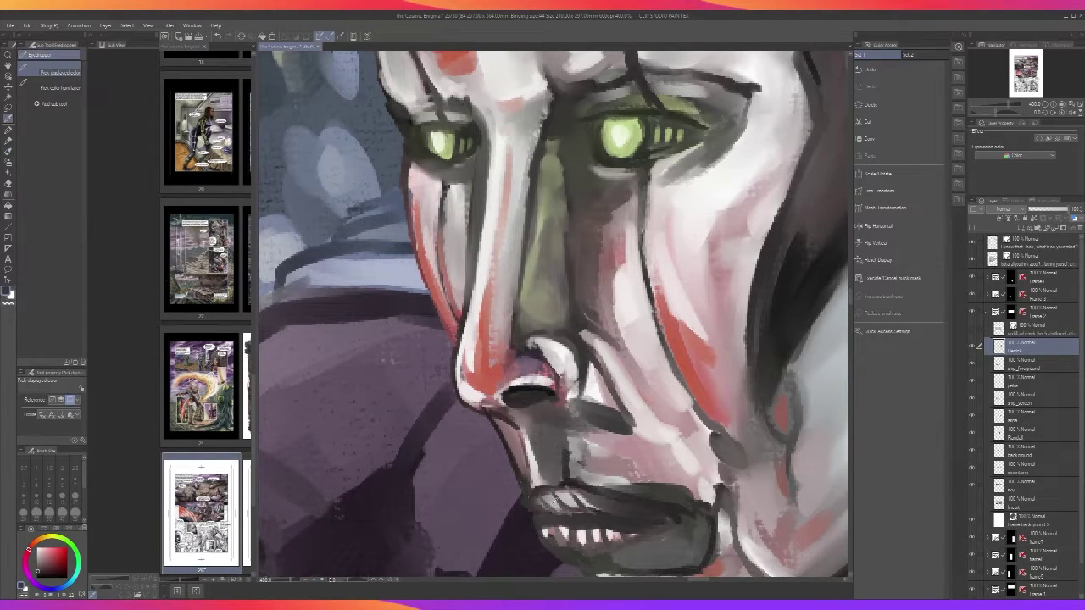
{"action": "left_click", "coordinate": [540, 500], "text": "alt"}
{"action": "left_click_drag", "start_coordinate": [537, 498], "coordinate": [543, 510]}
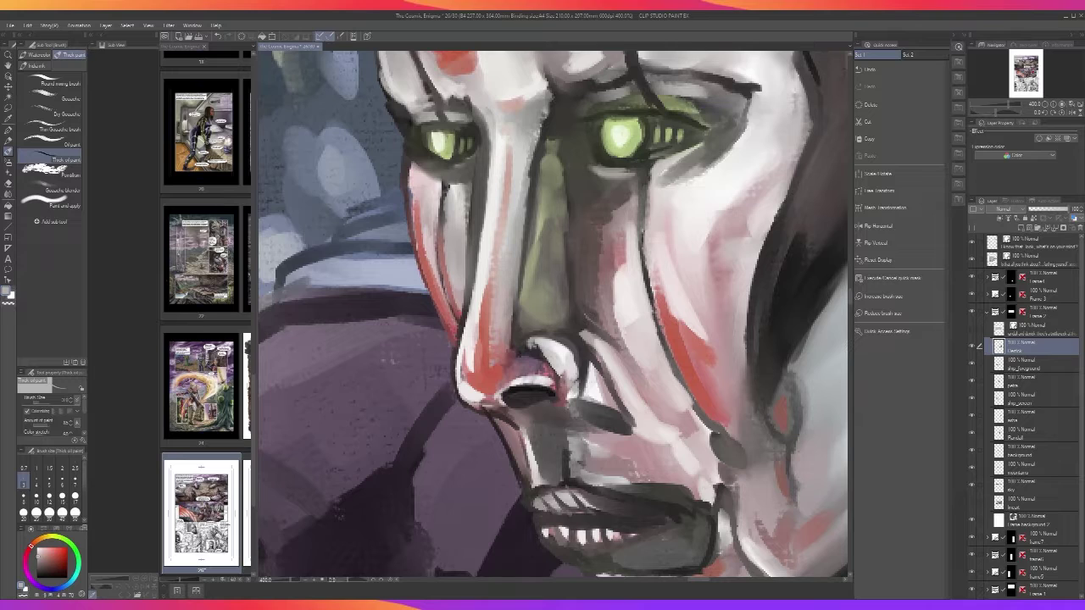
{"action": "scroll", "coordinate": [531, 505], "scroll_direction": "down", "scroll_amount": 6}
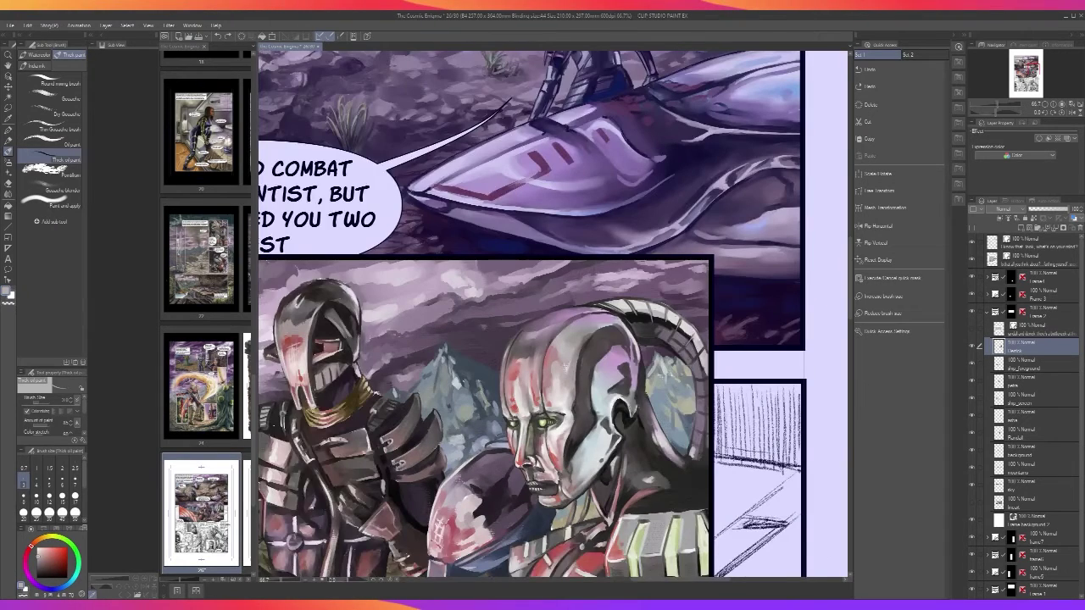
{"action": "scroll", "coordinate": [529, 510], "scroll_direction": "up", "scroll_amount": 6}
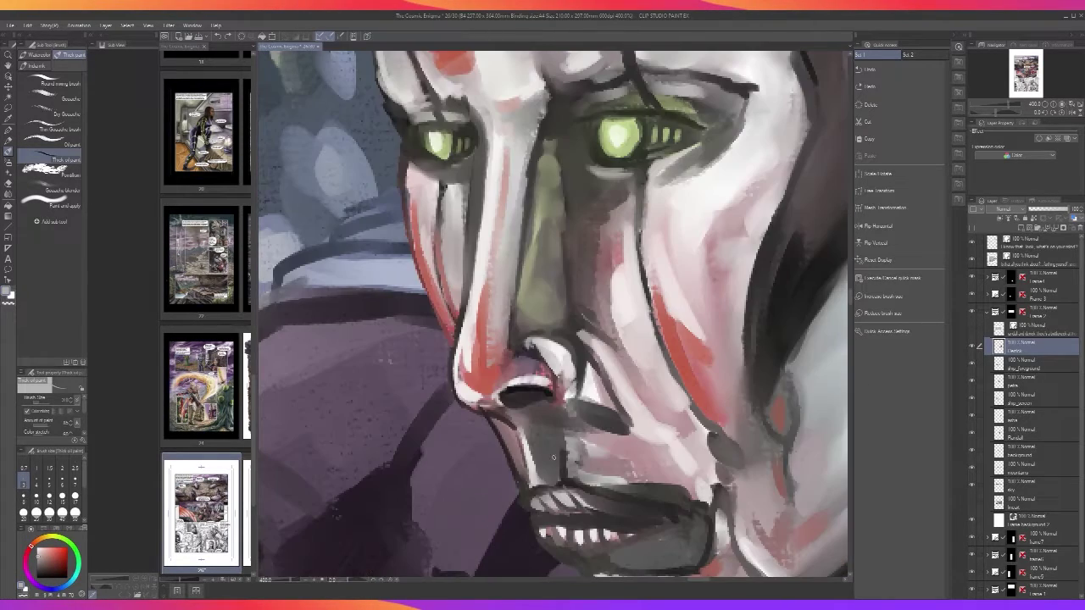
Undo the last stroke and deepen the shadow between nose and upper lip with a sampled dark tone and larger brush
{"action": "left_click", "coordinate": [547, 473], "text": "alt"}
{"action": "left_click", "coordinate": [551, 477], "text": "alt"}
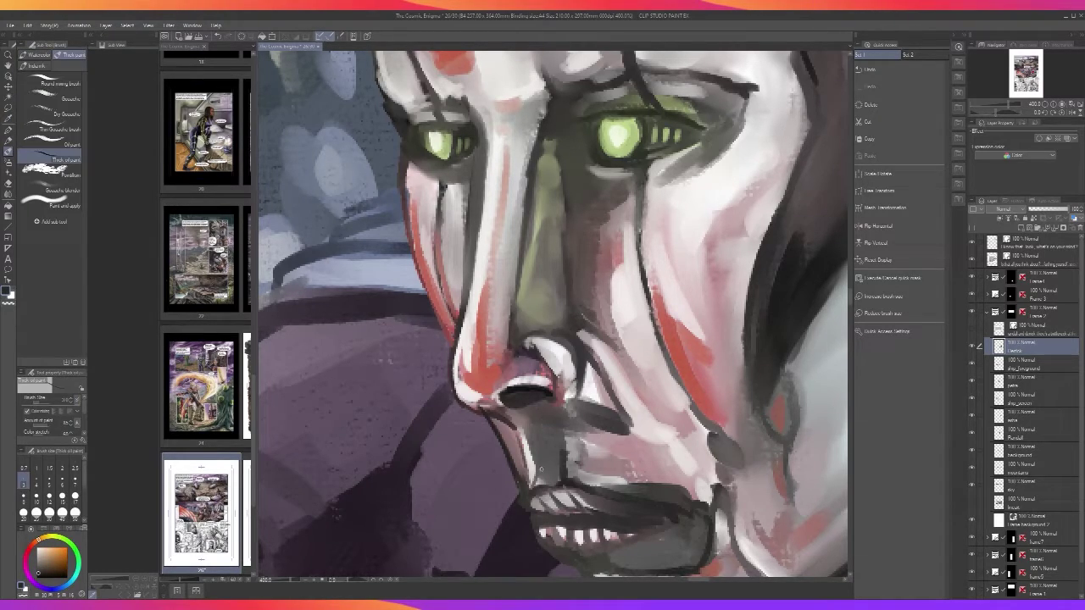
{"action": "key", "text": "ctrl+z"}
{"action": "key", "text": "bracketright"}
{"action": "key", "text": "bracketright"}
{"action": "key", "text": "bracketright"}
{"action": "left_click_drag", "start_coordinate": [532, 487], "coordinate": [561, 478]}
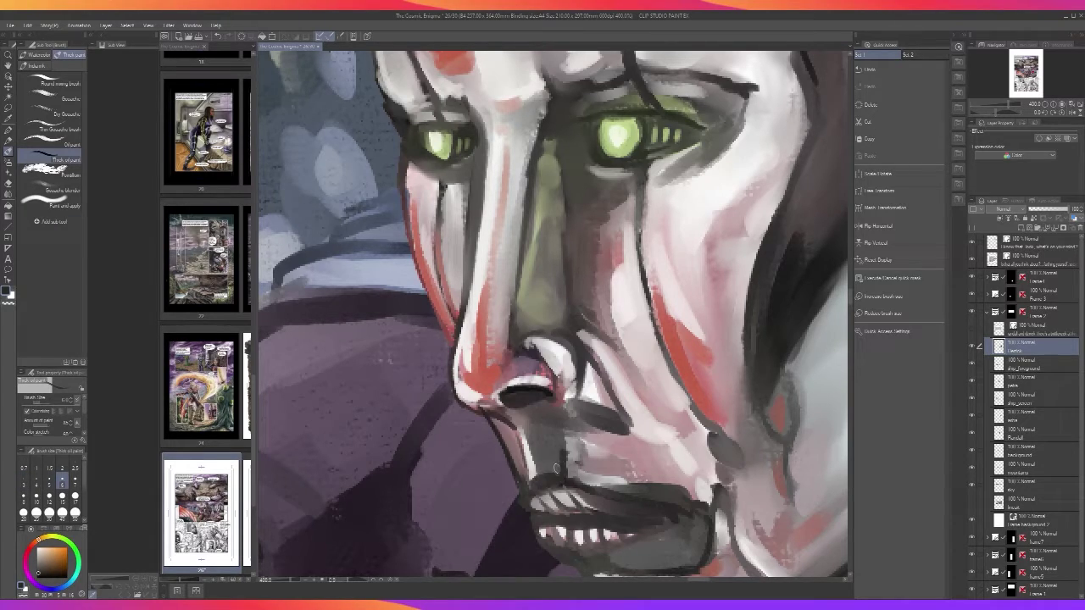
Thicken the dark upper lip line towards the mouth corner and sample a muted mauve tone beside the nose
{"action": "scroll", "coordinate": [540, 410], "scroll_direction": "down", "scroll_amount": 4}
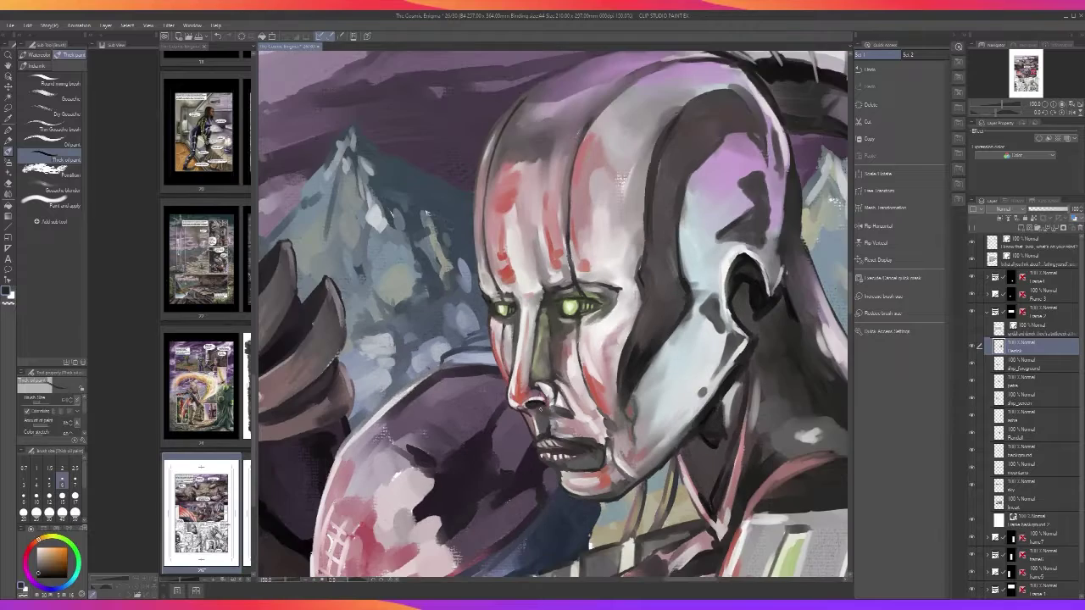
{"action": "scroll", "coordinate": [542, 421], "scroll_direction": "up", "scroll_amount": 4}
{"action": "left_click_drag", "start_coordinate": [564, 444], "coordinate": [641, 466]}
{"action": "left_click", "coordinate": [594, 412], "text": "alt"}
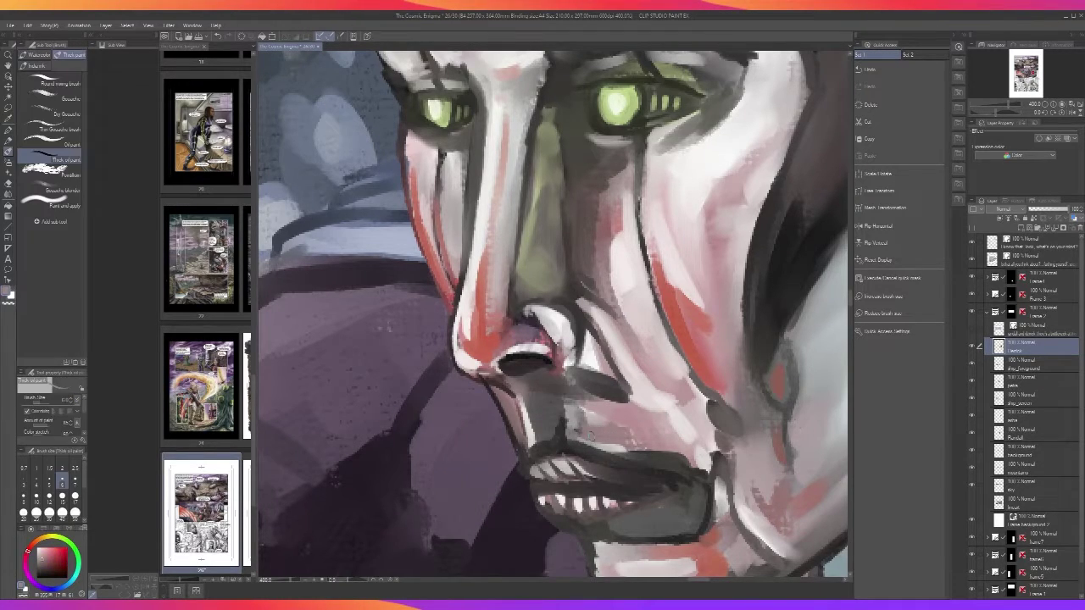
{"action": "scroll", "coordinate": [637, 434], "scroll_direction": "down", "scroll_amount": 5}
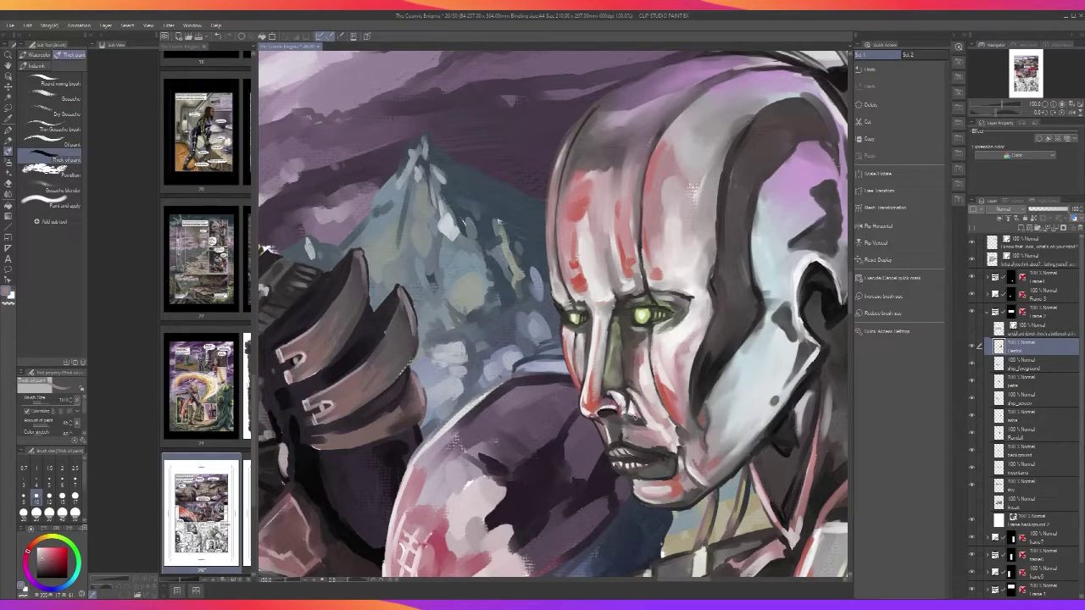
Paint a dark fold from the nostril down across the cheek with a sampled dark tone, enlarging the brush
{"action": "left_click", "coordinate": [633, 415], "text": "alt"}
{"action": "mouse_move", "coordinate": [637, 416]}
{"action": "left_mouse_down"}
{"action": "mouse_move", "coordinate": [661, 430]}
{"action": "mouse_move", "coordinate": [645, 403]}
{"action": "mouse_move", "coordinate": [659, 428]}
{"action": "left_mouse_up"}
{"action": "scroll", "coordinate": [660, 428], "scroll_direction": "down", "scroll_amount": 2}
{"action": "scroll", "coordinate": [659, 428], "scroll_direction": "up", "scroll_amount": 2}
{"action": "key", "text": "bracketright"}
{"action": "key", "text": "bracketright"}
{"action": "key", "text": "bracketright"}
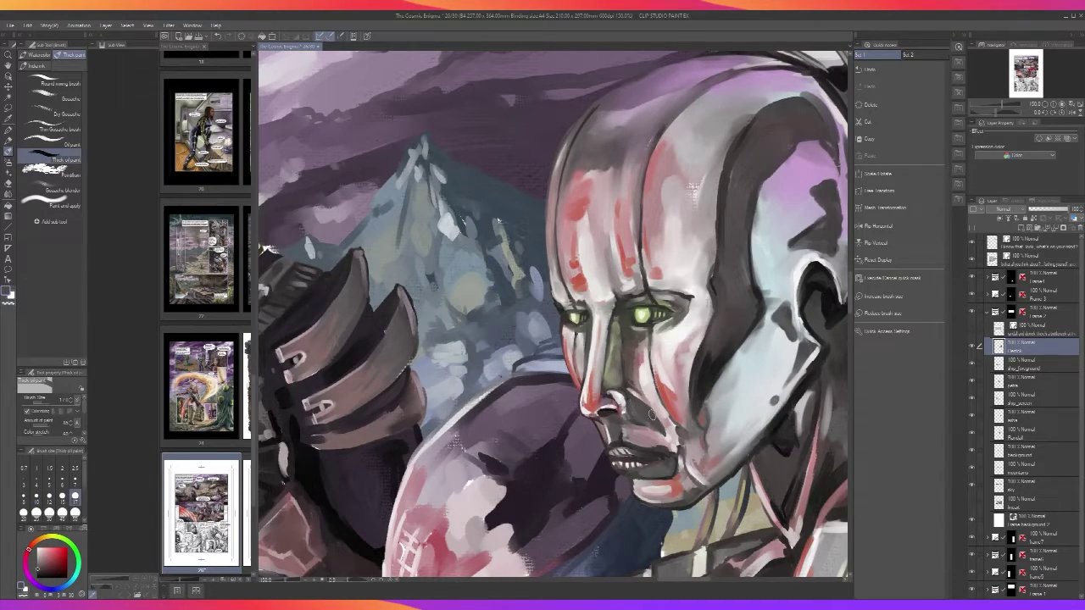
Soften the cheek fold between nostril and mouth corner with a mid-tone sampled from beside the nose
{"action": "scroll", "coordinate": [625, 384], "scroll_direction": "up", "scroll_amount": 1}
{"action": "key", "text": "alt"}
{"action": "left_click", "coordinate": [643, 365], "text": "alt"}
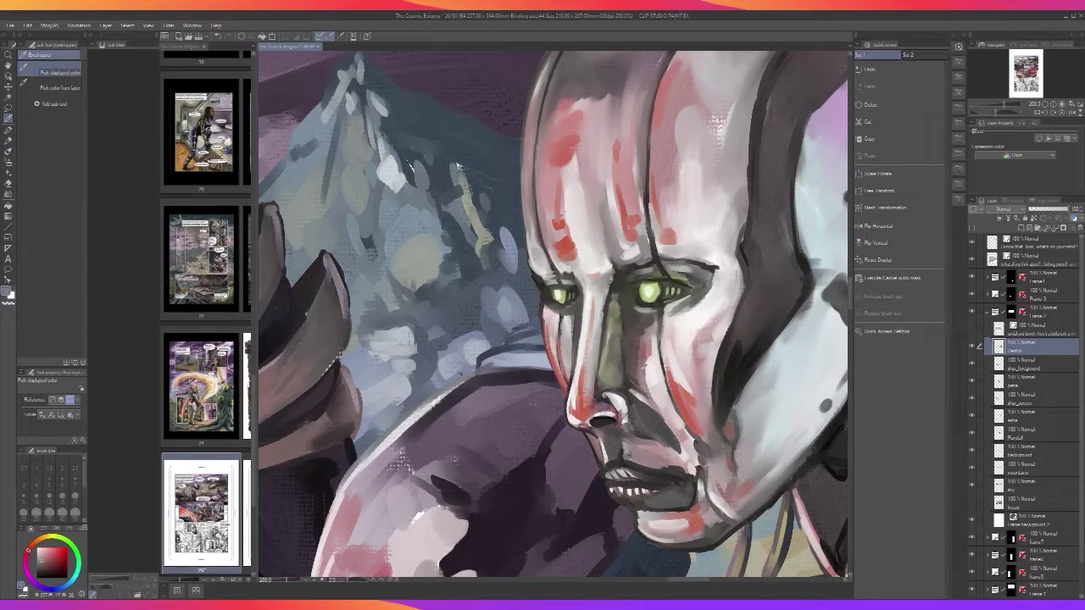
{"action": "mouse_move", "coordinate": [651, 434]}
{"action": "left_mouse_down"}
{"action": "mouse_move", "coordinate": [642, 413]}
{"action": "mouse_move", "coordinate": [667, 437]}
{"action": "mouse_move", "coordinate": [664, 422]}
{"action": "mouse_move", "coordinate": [685, 462]}
{"action": "mouse_move", "coordinate": [645, 432]}
{"action": "mouse_move", "coordinate": [680, 456]}
{"action": "left_mouse_up"}
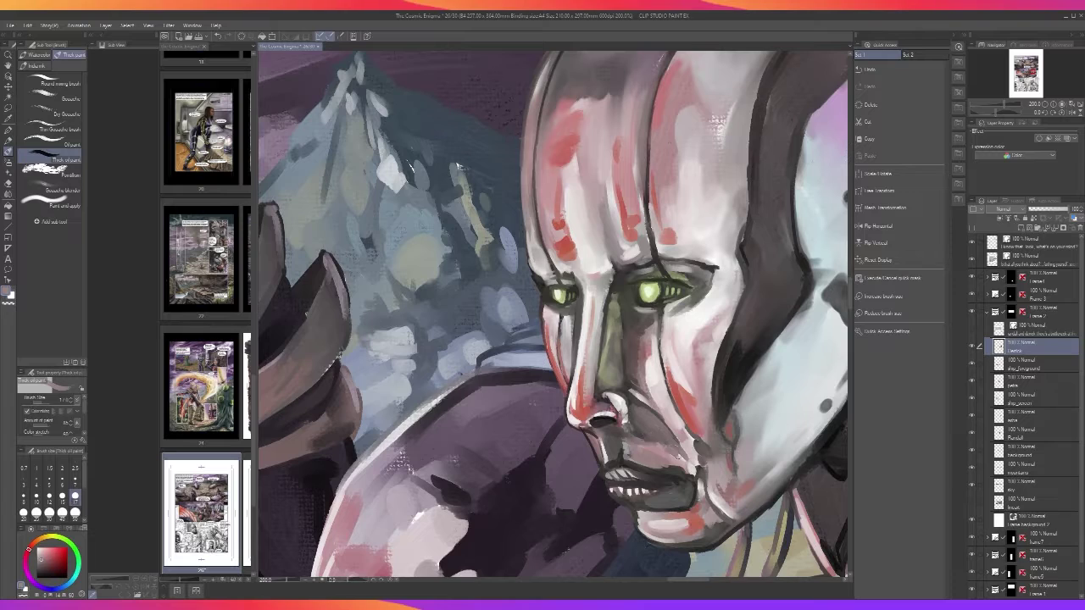
{"action": "scroll", "coordinate": [680, 456], "scroll_direction": "down", "scroll_amount": 4}
{"action": "scroll", "coordinate": [679, 455], "scroll_direction": "up", "scroll_amount": 3}
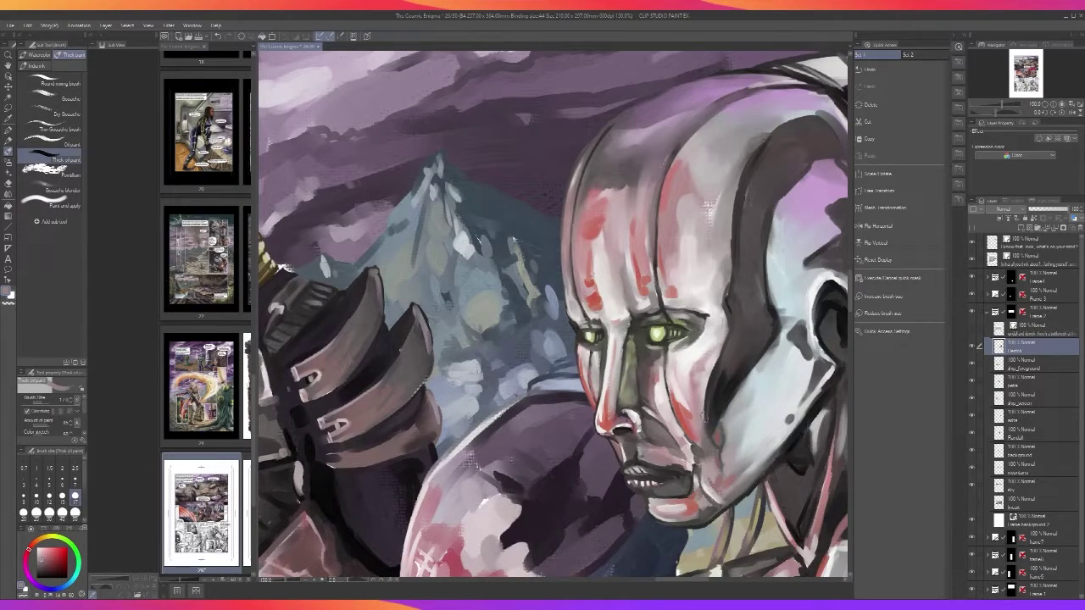
Reduce the brush, try a stroke along the lower lip in a dark tone sampled from the cheek edge, and undo it
{"action": "left_click", "coordinate": [727, 395], "text": "alt"}
{"action": "key", "text": "["}
{"action": "key", "text": "["}
{"action": "key", "text": "["}
{"action": "key", "text": "["}
{"action": "key", "text": "["}
{"action": "key", "text": "["}
{"action": "left_click_drag", "start_coordinate": [645, 490], "coordinate": [687, 477]}
{"action": "key", "text": "ctrl+z"}
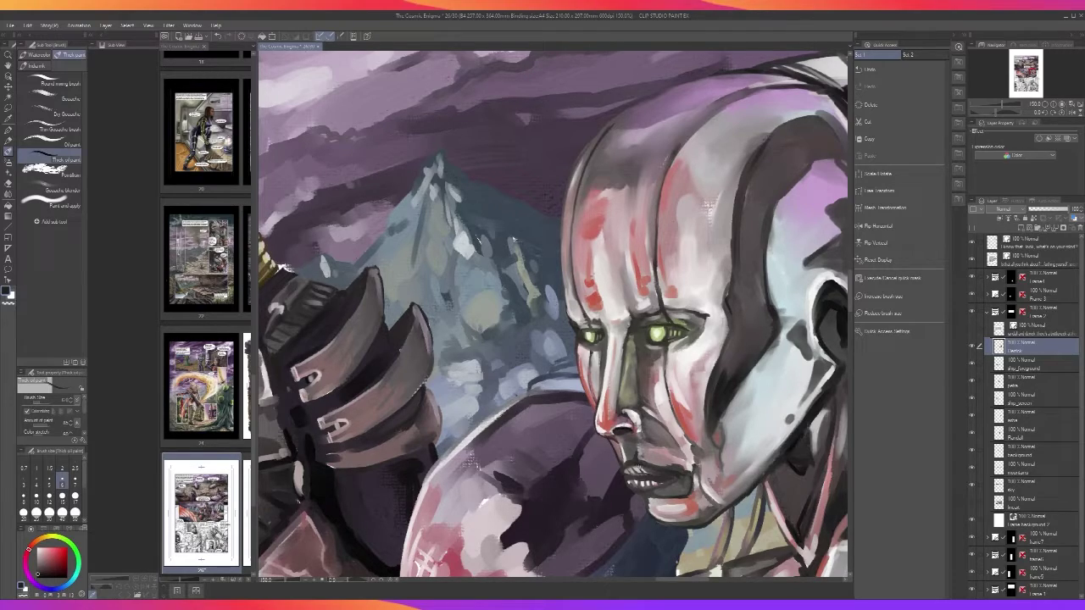
Sample pale tones and brighten the row of teeth between the lips with short light strokes
{"action": "key", "text": "i"}
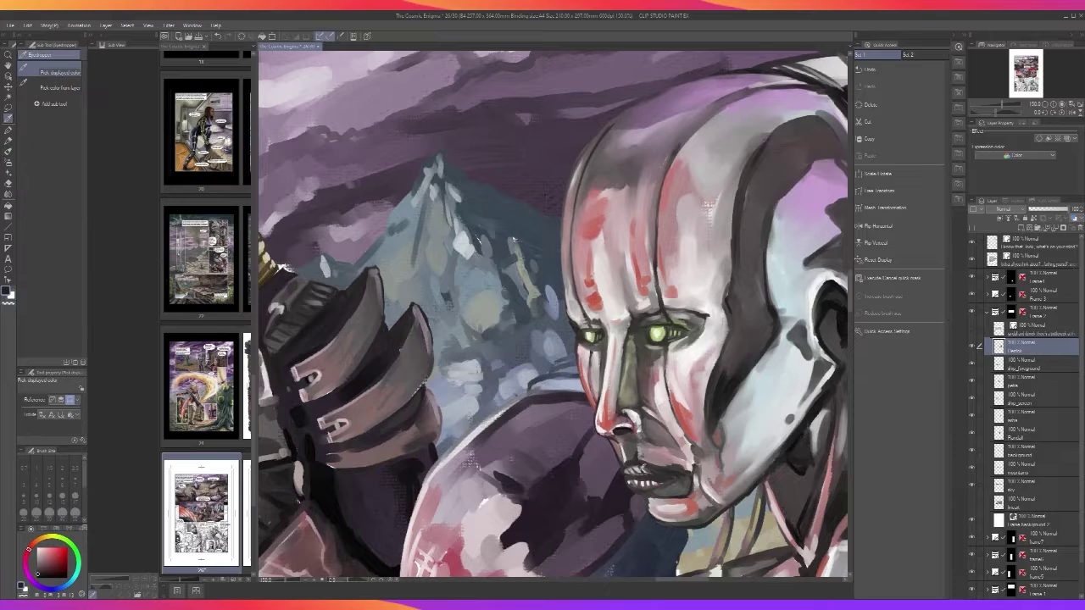
{"action": "key", "text": "b"}
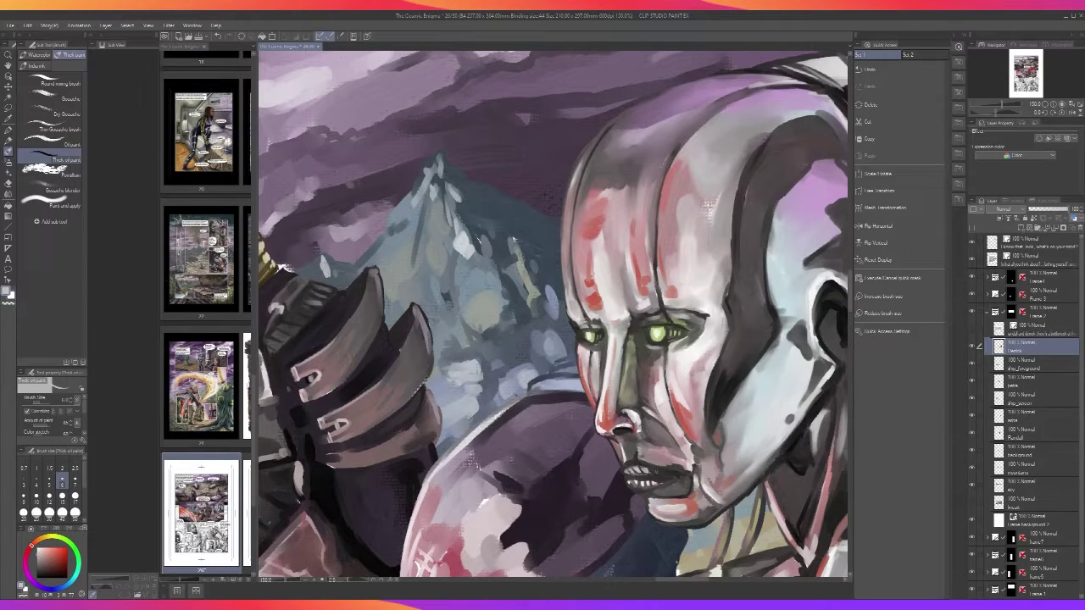
{"action": "scroll", "coordinate": [655, 468], "scroll_direction": "down", "scroll_amount": 2}
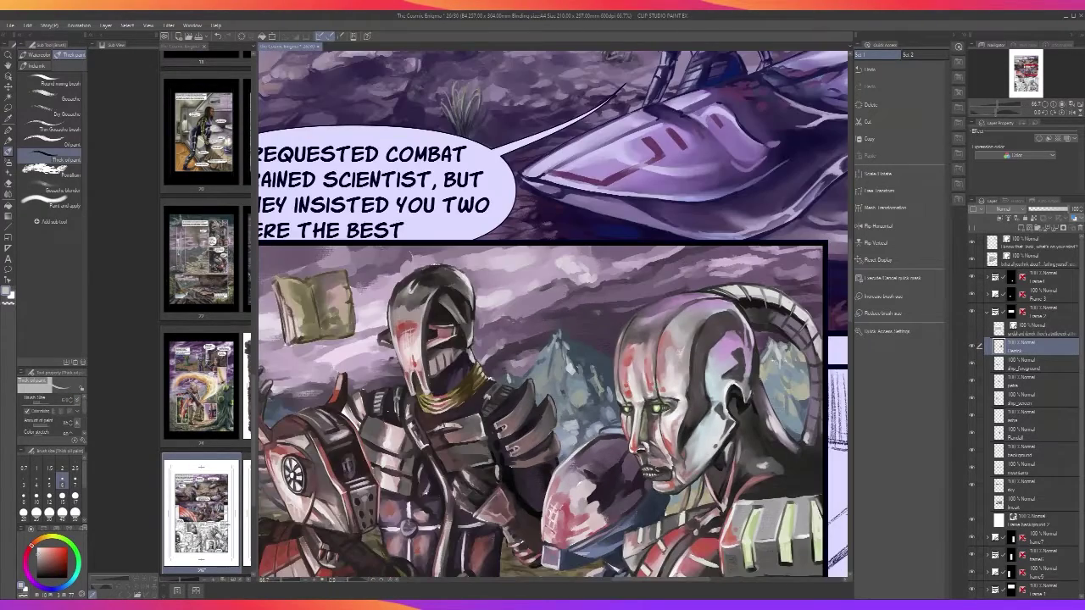
{"action": "scroll", "coordinate": [655, 468], "scroll_direction": "up", "scroll_amount": 3}
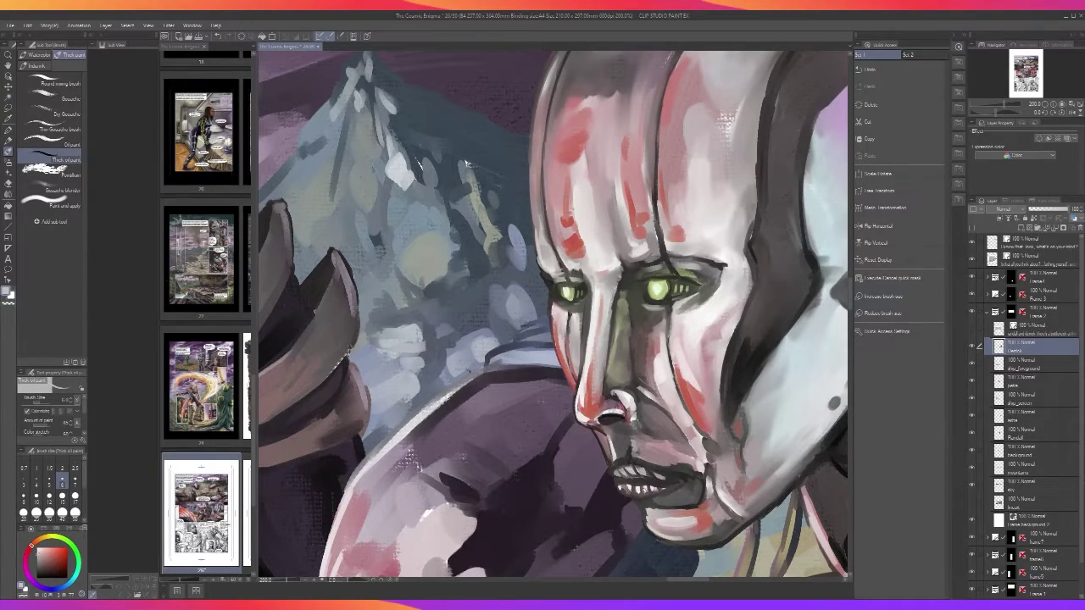
{"action": "left_click", "coordinate": [645, 490], "text": "alt"}
{"action": "left_click_drag", "start_coordinate": [625, 490], "coordinate": [667, 489]}
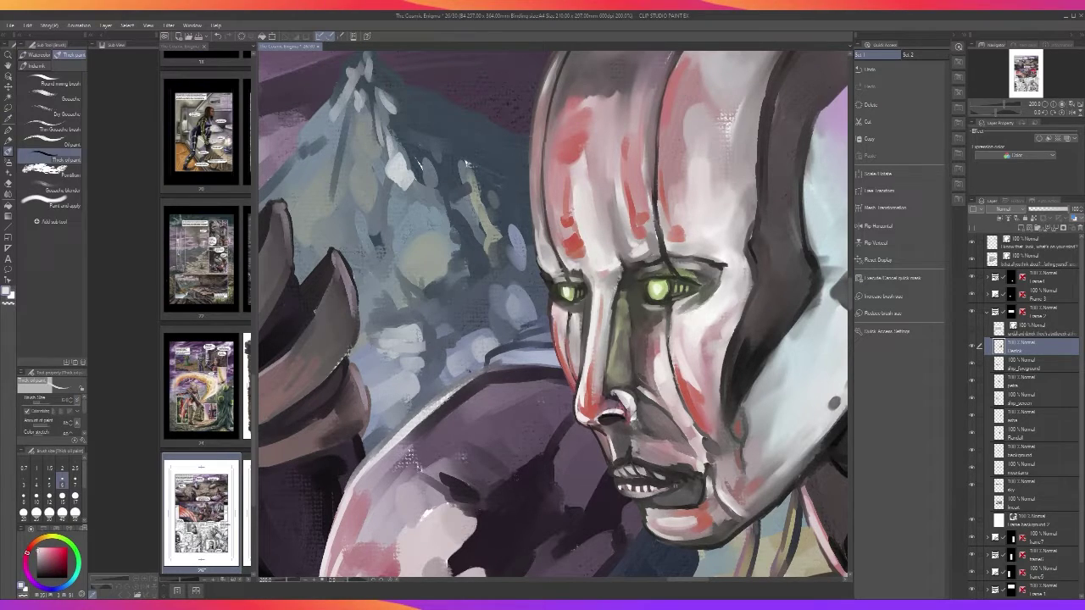
Darken the gap along the lower row of teeth with a dark tone sampled from the mouth
{"action": "scroll", "coordinate": [680, 483], "scroll_direction": "down", "scroll_amount": 3}
{"action": "scroll", "coordinate": [681, 483], "scroll_direction": "up", "scroll_amount": 1}
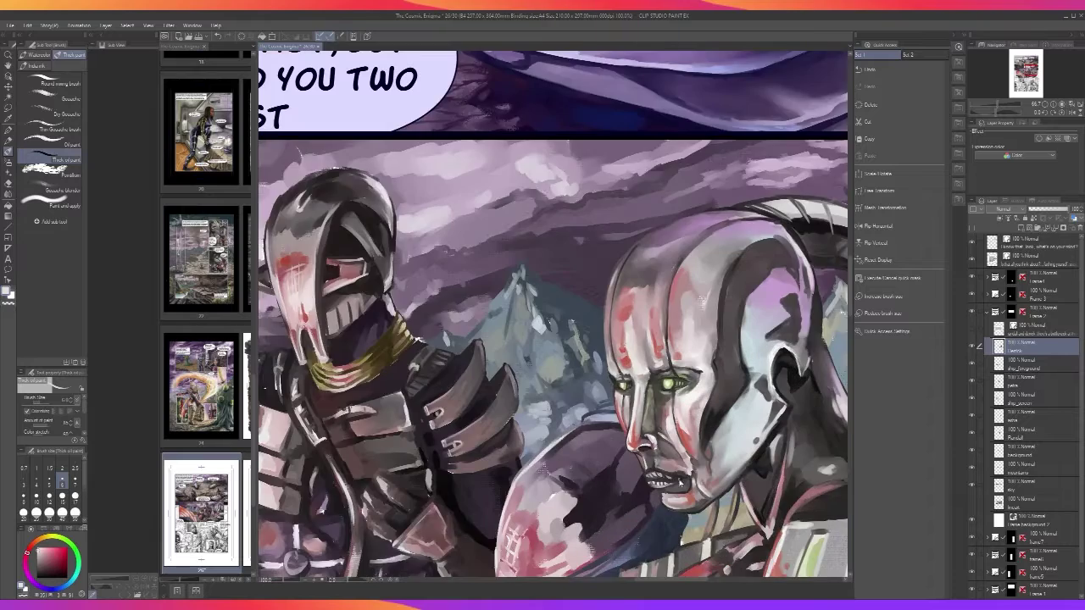
{"action": "scroll", "coordinate": [658, 480], "scroll_direction": "up", "scroll_amount": 1}
{"action": "left_click", "coordinate": [657, 480], "text": "alt"}
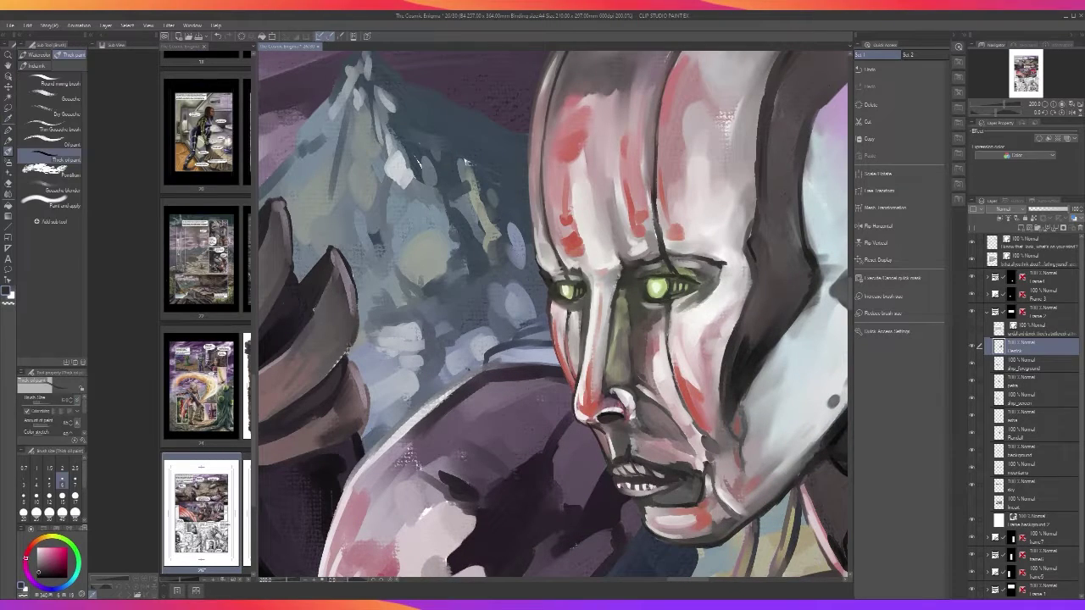
{"action": "mouse_move", "coordinate": [645, 487]}
{"action": "left_mouse_down"}
{"action": "mouse_move", "coordinate": [636, 499]}
{"action": "mouse_move", "coordinate": [619, 486]}
{"action": "mouse_move", "coordinate": [657, 494]}
{"action": "left_mouse_up"}
Paint the lower lip near the mouth corner with a tone sampled above the upper lip, using an enlarged brush
{"action": "left_click", "coordinate": [662, 443], "text": "alt"}
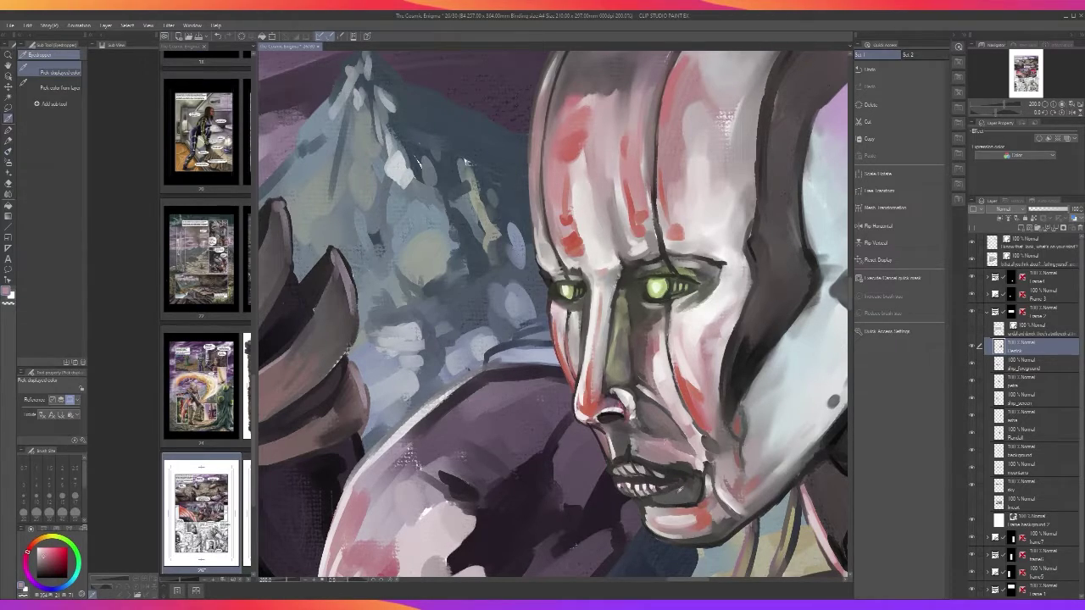
{"action": "left_click", "coordinate": [681, 490]}
{"action": "key", "text": "bracketright"}
{"action": "key", "text": "bracketright"}
{"action": "key", "text": "bracketright"}
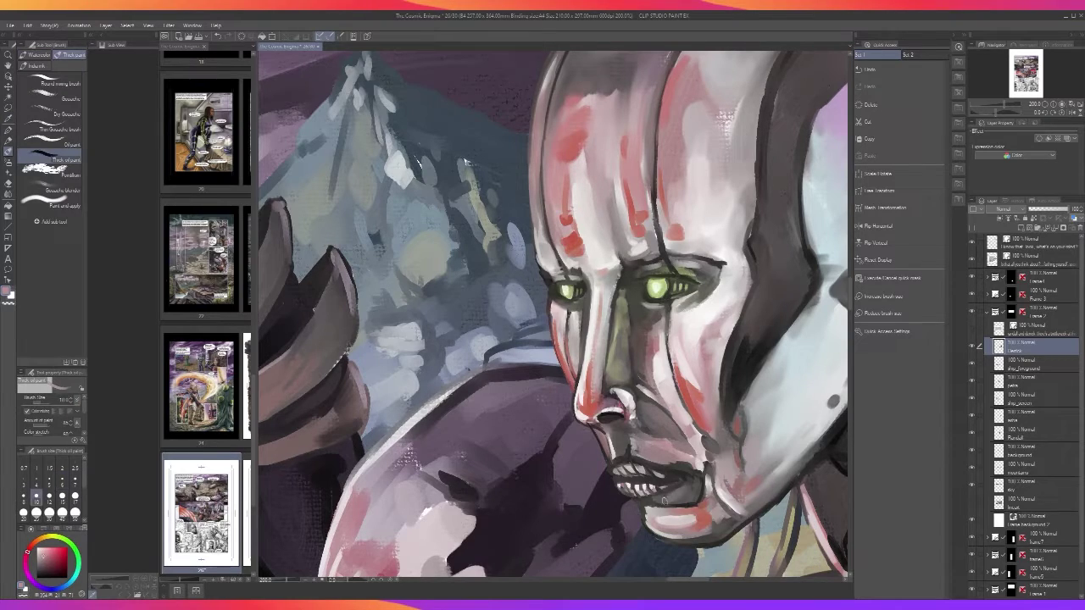
{"action": "left_click_drag", "start_coordinate": [678, 500], "coordinate": [691, 500]}
{"action": "scroll", "coordinate": [706, 482], "scroll_direction": "down", "scroll_amount": 4}
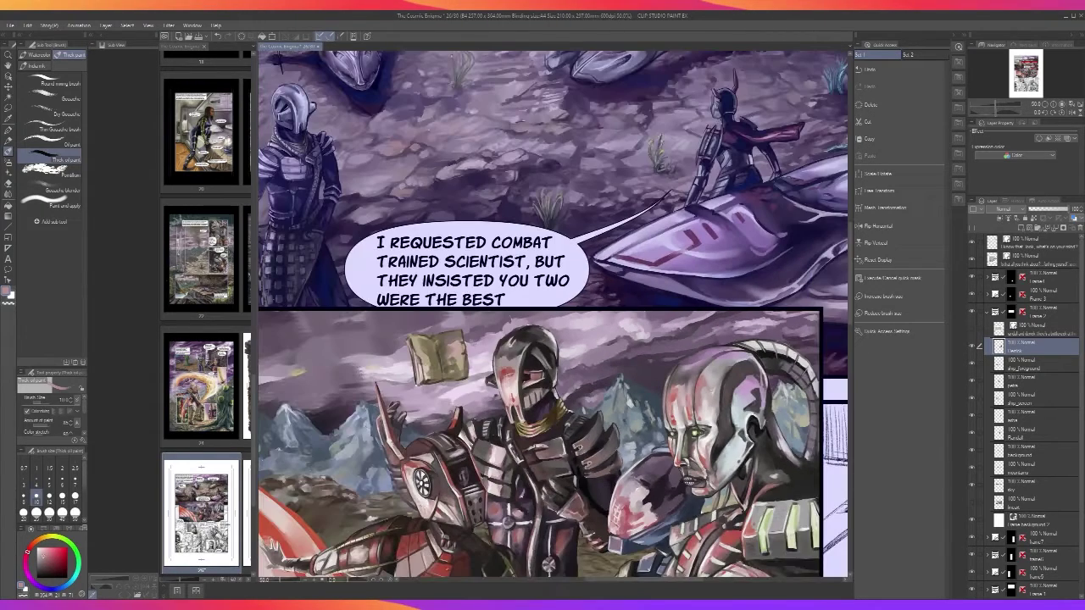
Reduce the brush and paint a short dark stroke along the lower lip beneath the teeth
{"action": "scroll", "coordinate": [708, 480], "scroll_direction": "up", "scroll_amount": 4}
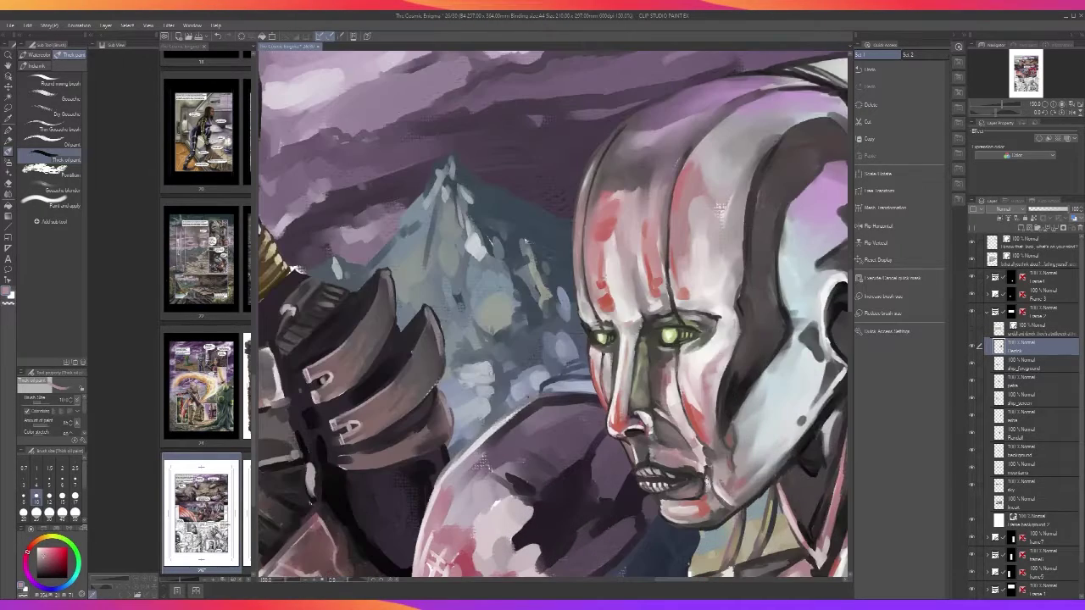
{"action": "key", "text": "bracketleft"}
{"action": "key", "text": "bracketleft"}
{"action": "key", "text": "bracketleft"}
{"action": "mouse_move", "coordinate": [657, 500]}
{"action": "left_mouse_down"}
{"action": "mouse_move", "coordinate": [659, 510]}
{"action": "mouse_move", "coordinate": [674, 502]}
{"action": "left_mouse_up"}
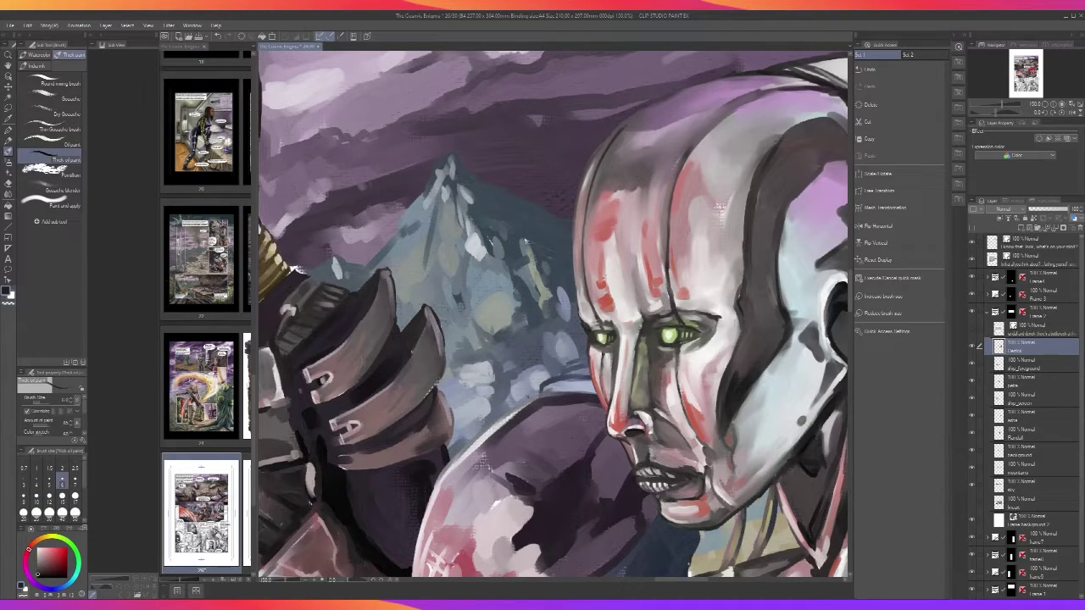
Add a dark contour stroke from under the nose tip down toward the upper lip
{"action": "scroll", "coordinate": [669, 500], "scroll_direction": "down", "scroll_amount": 4}
{"action": "scroll", "coordinate": [669, 500], "scroll_direction": "up", "scroll_amount": 4}
{"action": "left_click_drag", "start_coordinate": [621, 443], "coordinate": [632, 461]}
{"action": "scroll", "coordinate": [622, 468], "scroll_direction": "down", "scroll_amount": 3}
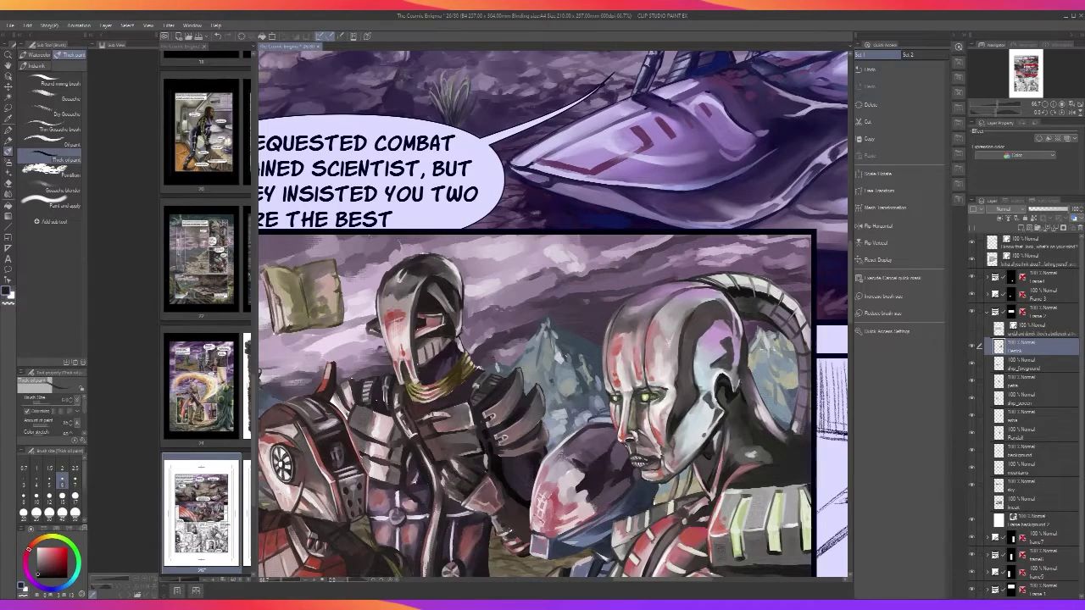
Sample tones from the upper lip and redefine its front edge with a short vertical stroke
{"action": "scroll", "coordinate": [625, 447], "scroll_direction": "up", "scroll_amount": 5}
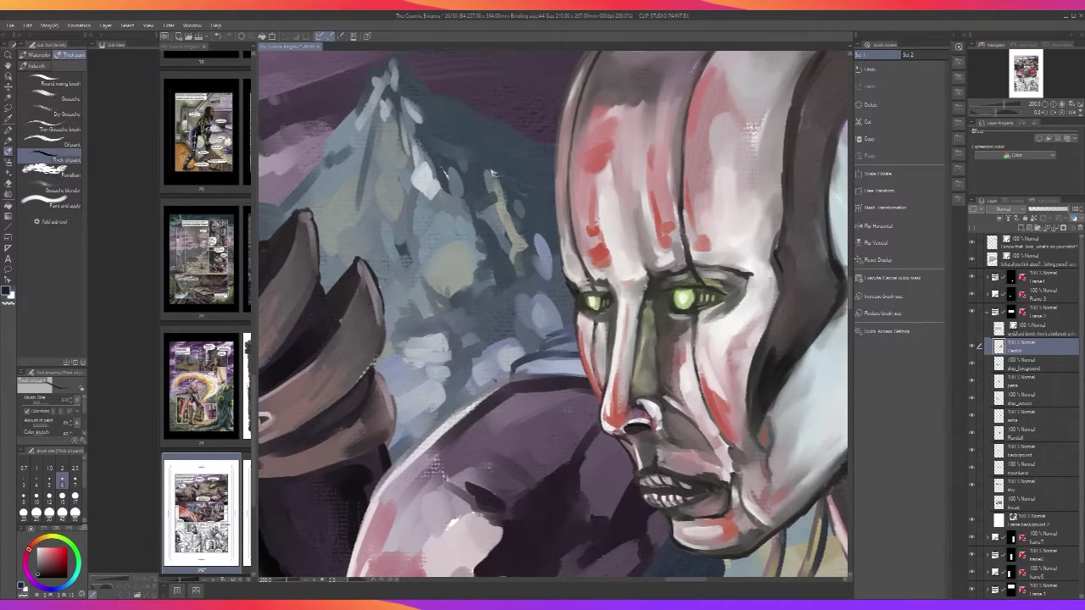
{"action": "left_click", "coordinate": [652, 476], "text": "alt"}
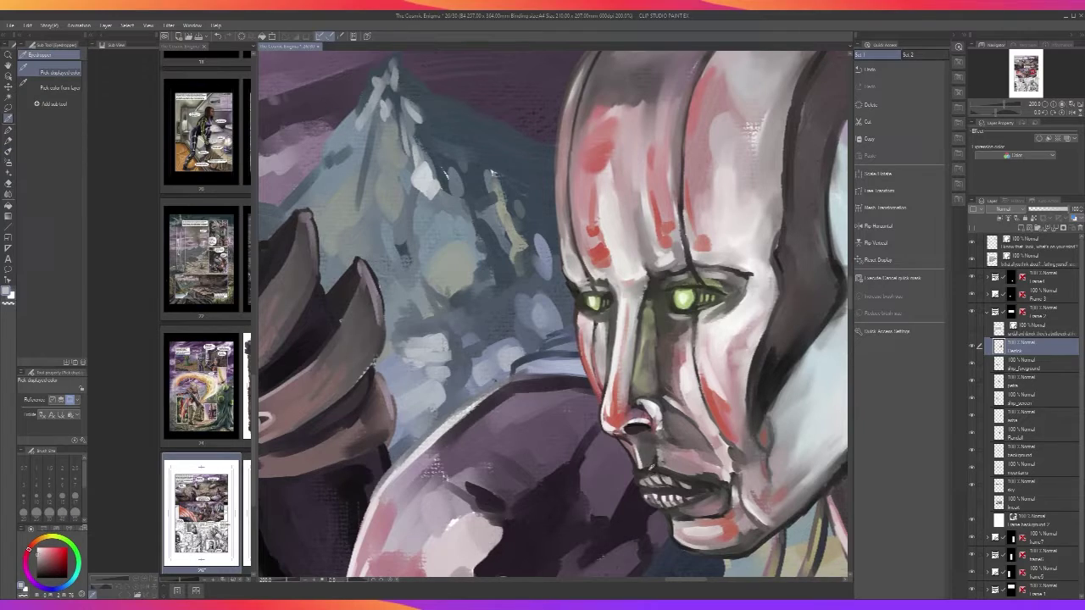
{"action": "left_click", "coordinate": [651, 471], "text": "alt"}
{"action": "key", "text": "b"}
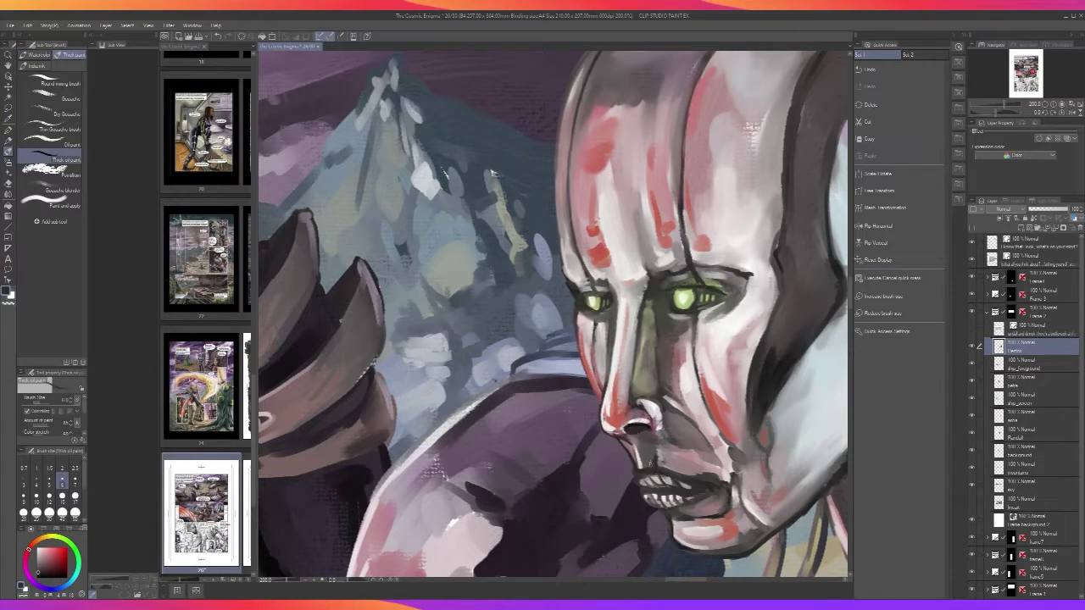
{"action": "left_click_drag", "start_coordinate": [638, 462], "coordinate": [642, 487]}
{"action": "left_click", "coordinate": [650, 468], "text": "alt"}
{"action": "scroll", "coordinate": [636, 475], "scroll_direction": "down", "scroll_amount": 4}
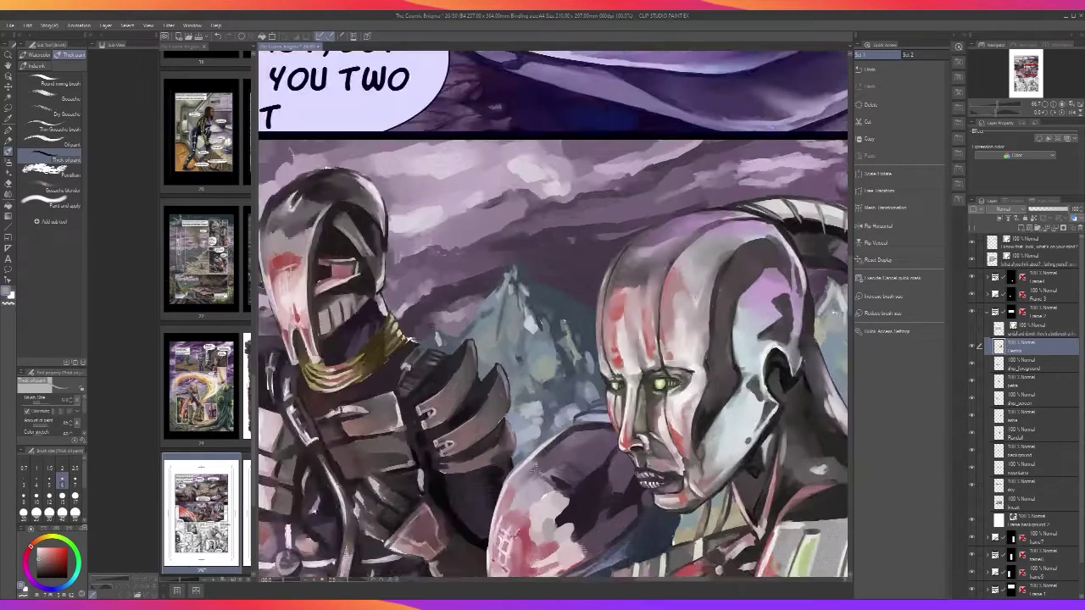
Add a small pale highlight along the underside of the nose tip
{"action": "scroll", "coordinate": [684, 466], "scroll_direction": "up", "scroll_amount": 4}
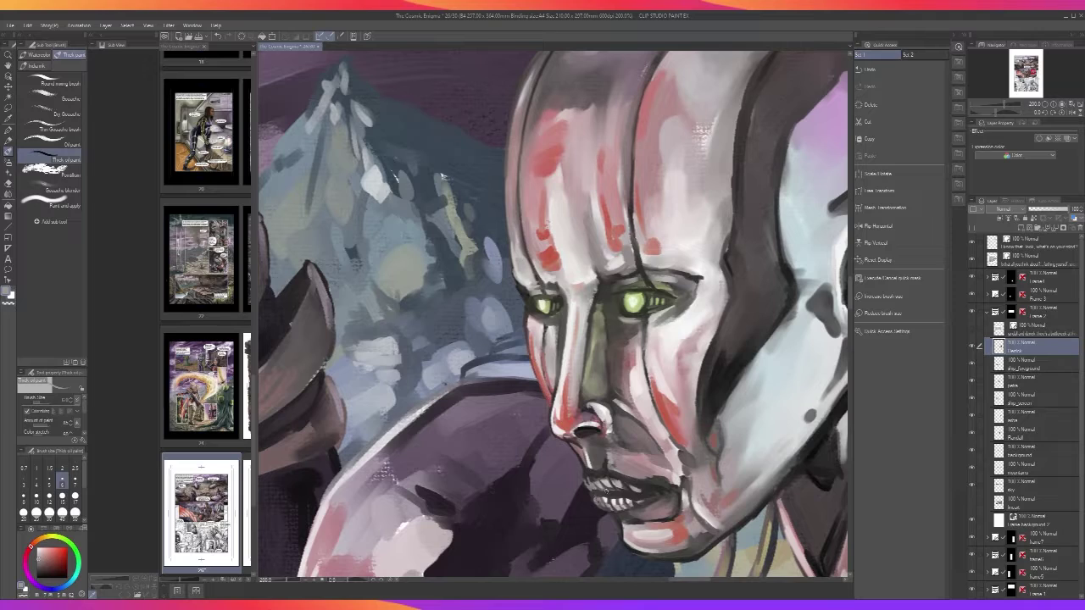
{"action": "scroll", "coordinate": [615, 492], "scroll_direction": "down", "scroll_amount": 4}
{"action": "scroll", "coordinate": [611, 493], "scroll_direction": "up", "scroll_amount": 4}
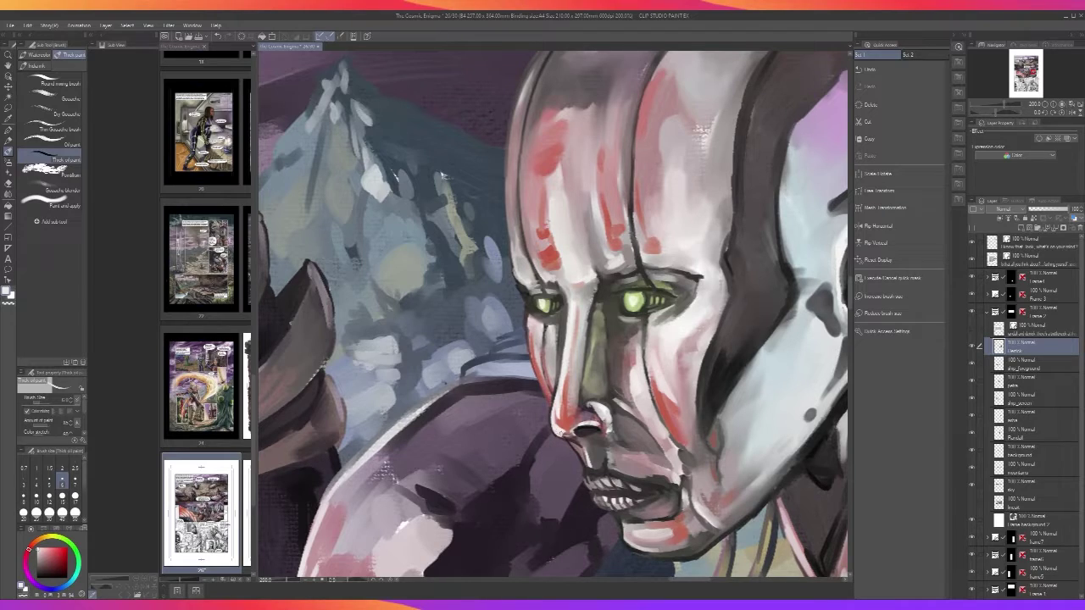
{"action": "left_click_drag", "start_coordinate": [560, 433], "coordinate": [569, 437]}
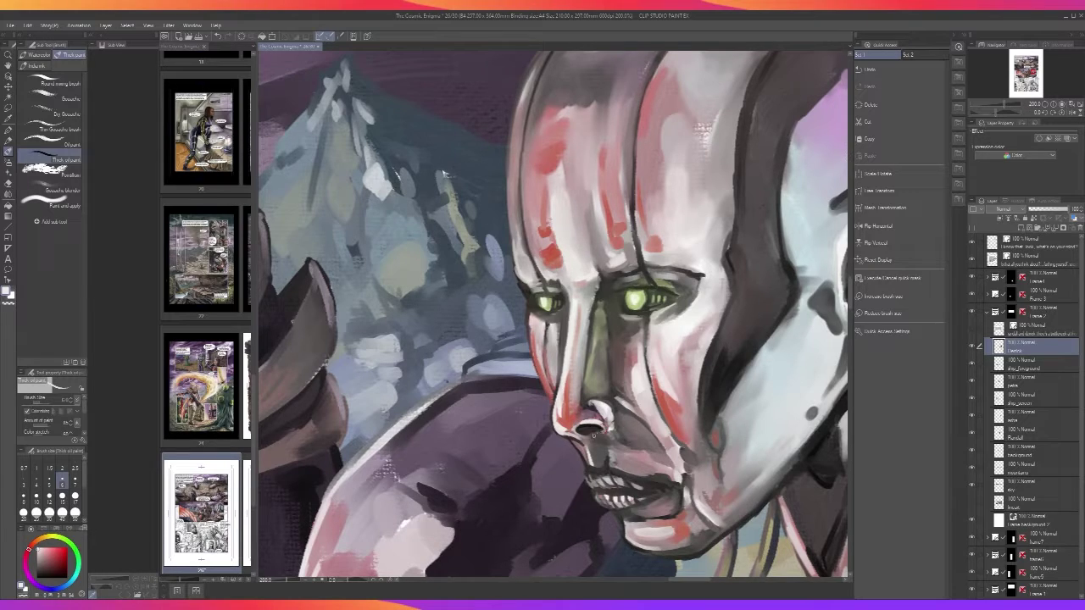
Sample a dark tone below the nose, enlarge the brush, and deepen the shadow beneath the nostril
{"action": "scroll", "coordinate": [599, 429], "scroll_direction": "down", "scroll_amount": 4}
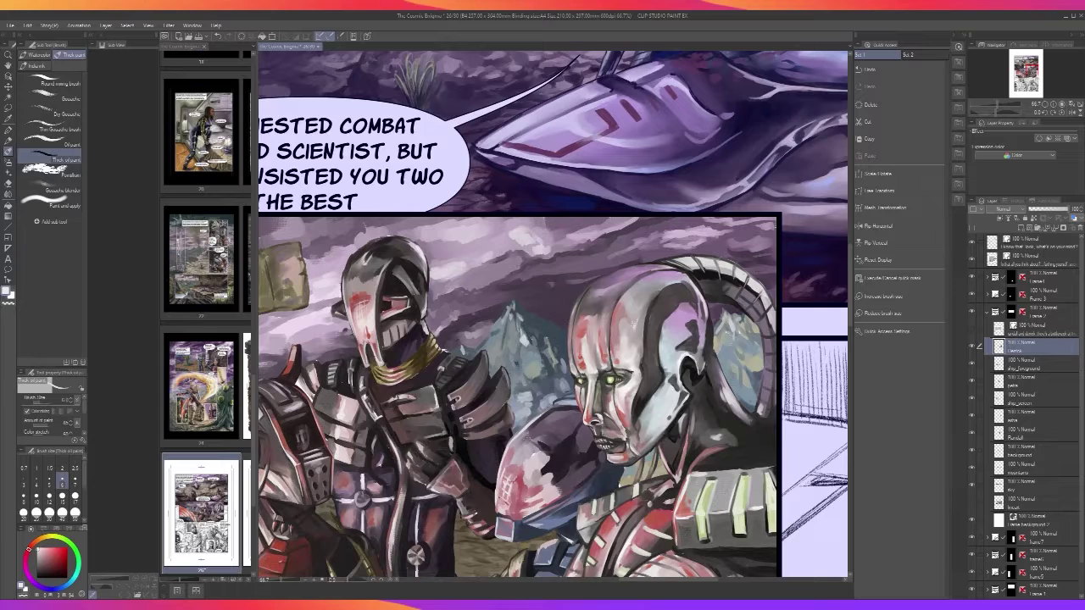
{"action": "scroll", "coordinate": [593, 424], "scroll_direction": "up", "scroll_amount": 2}
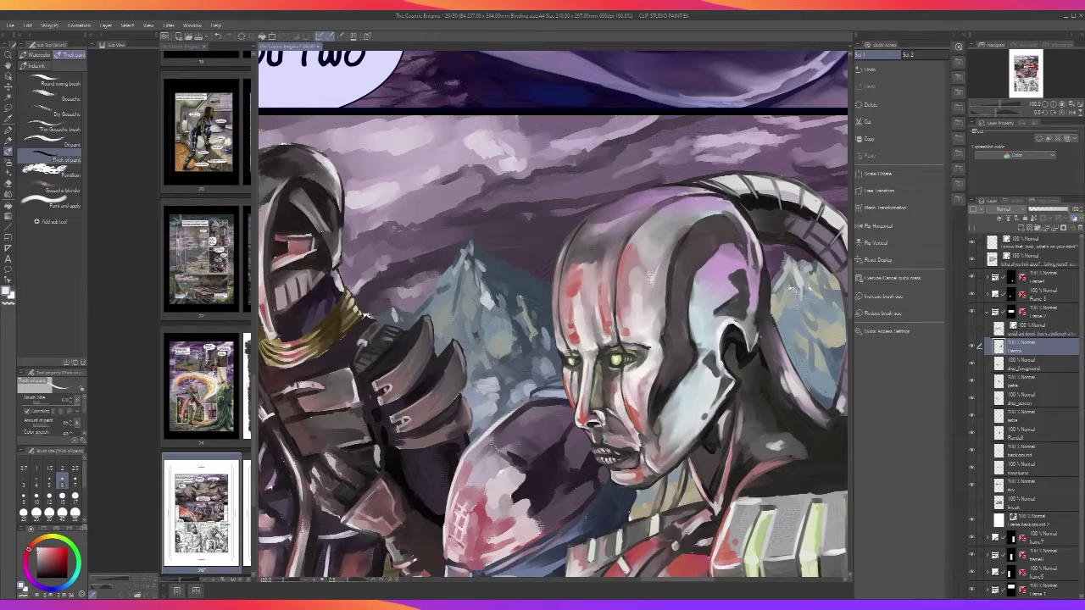
{"action": "scroll", "coordinate": [594, 382], "scroll_direction": "down", "scroll_amount": 3}
{"action": "scroll", "coordinate": [594, 382], "scroll_direction": "up", "scroll_amount": 4}
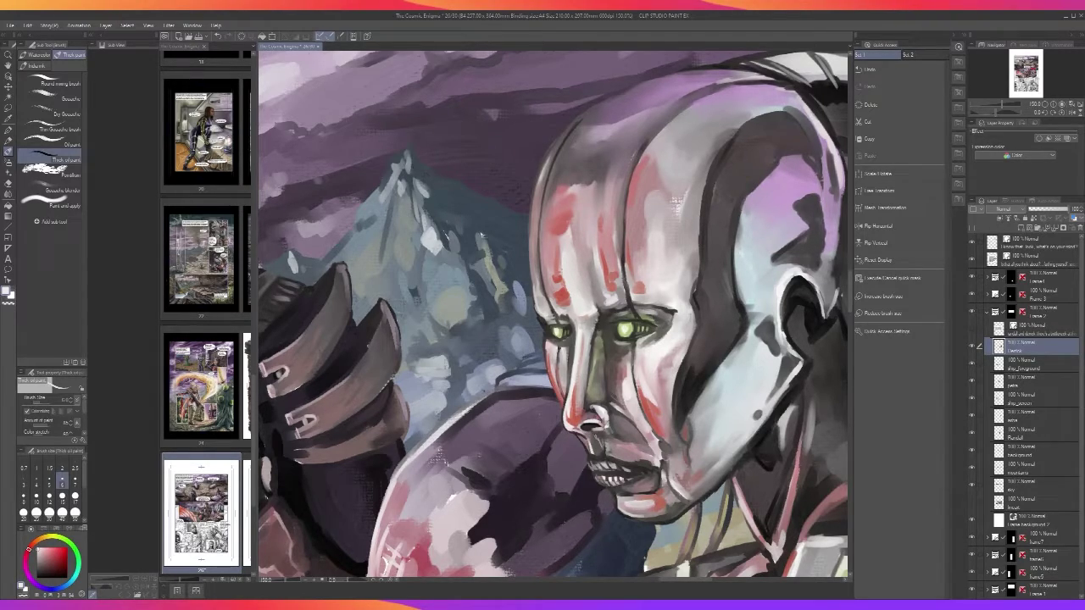
{"action": "left_click", "coordinate": [610, 447], "text": "alt"}
{"action": "key", "text": "bracketright"}
{"action": "key", "text": "bracketright"}
{"action": "key", "text": "bracketright"}
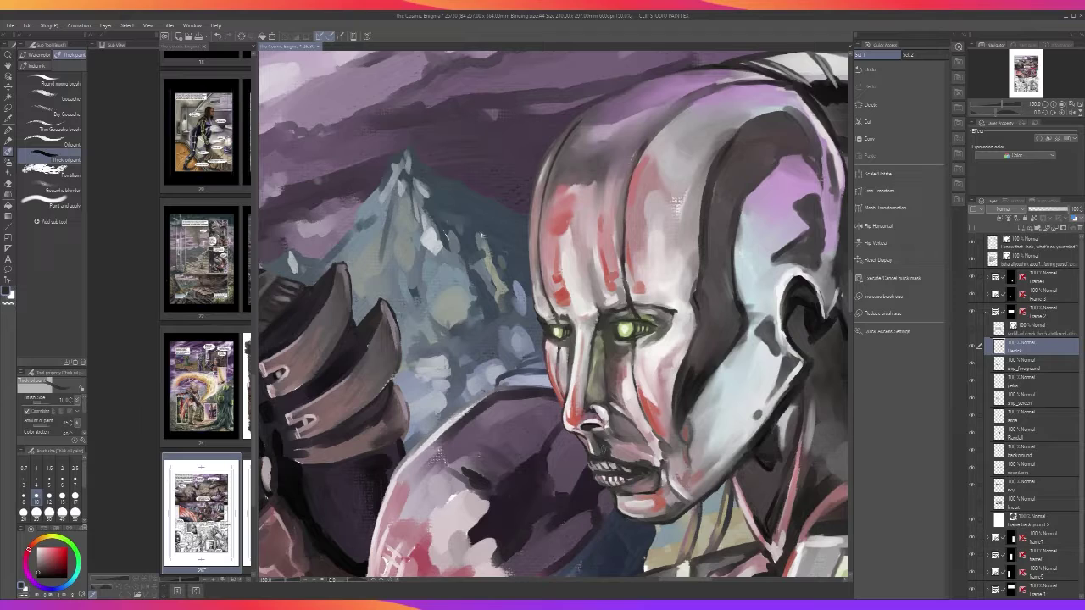
{"action": "left_click_drag", "start_coordinate": [604, 438], "coordinate": [610, 433]}
{"action": "scroll", "coordinate": [610, 433], "scroll_direction": "down", "scroll_amount": 2}
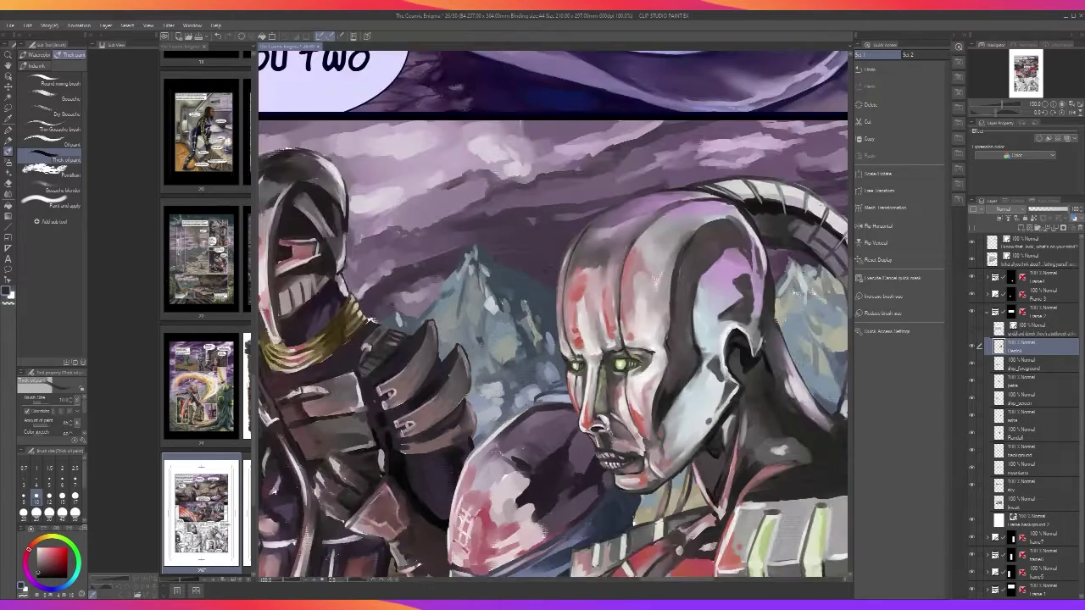
Resample pale and mid-grey tones around the nose and refine the nostril and the area above the upper lip
{"action": "scroll", "coordinate": [610, 433], "scroll_direction": "up", "scroll_amount": 2}
{"action": "scroll", "coordinate": [610, 433], "scroll_direction": "up", "scroll_amount": 1}
{"action": "left_click", "coordinate": [561, 424], "text": "alt"}
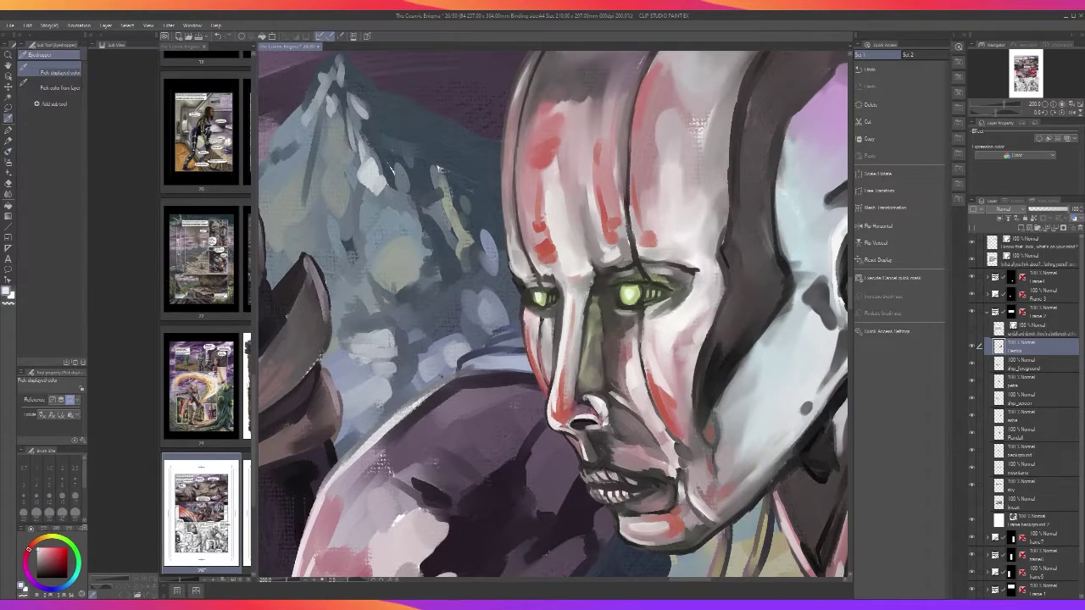
{"action": "left_click", "coordinate": [591, 444], "text": "alt"}
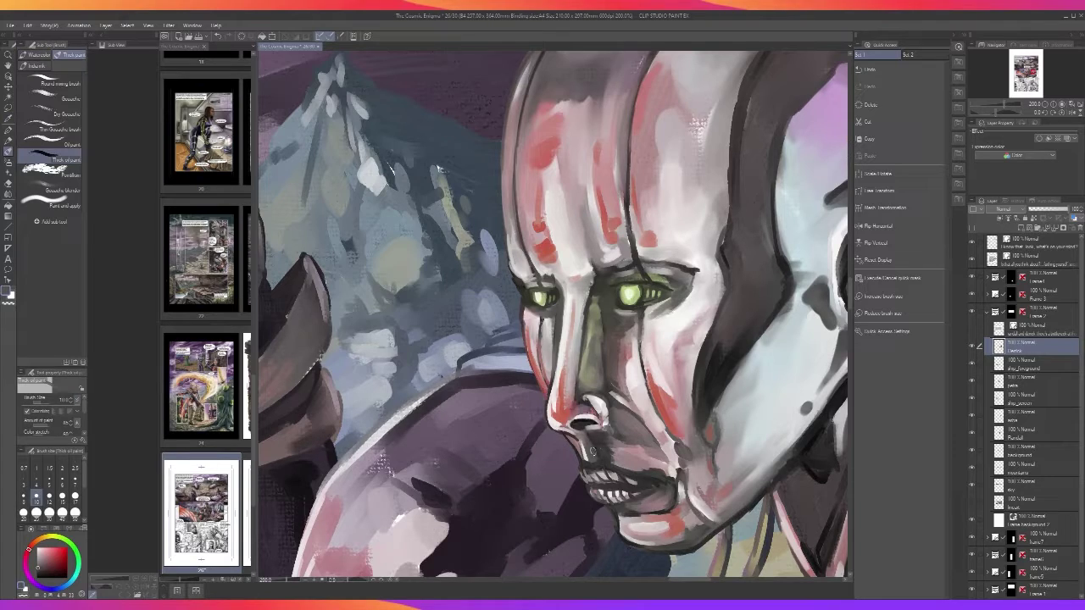
{"action": "left_click", "coordinate": [593, 440], "text": "alt"}
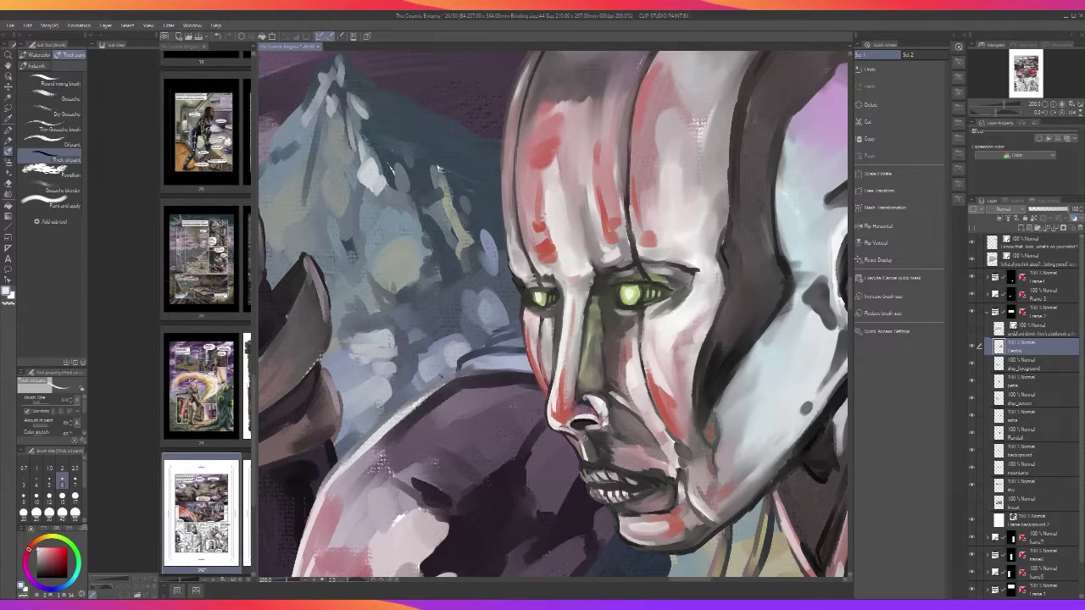
{"action": "scroll", "coordinate": [593, 441], "scroll_direction": "down", "scroll_amount": 2}
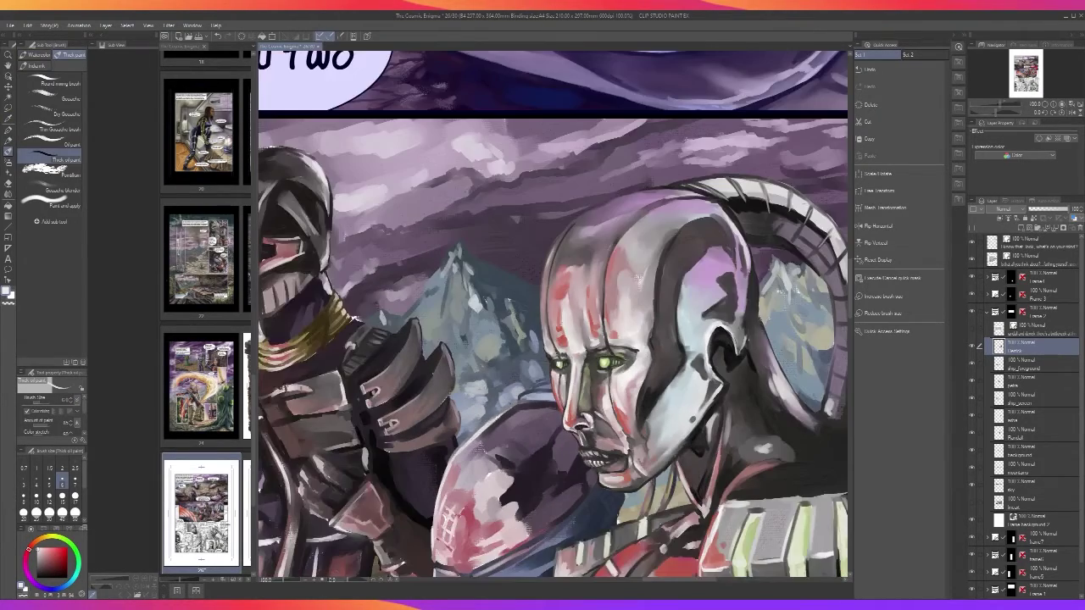
{"action": "scroll", "coordinate": [593, 436], "scroll_direction": "up", "scroll_amount": 1}
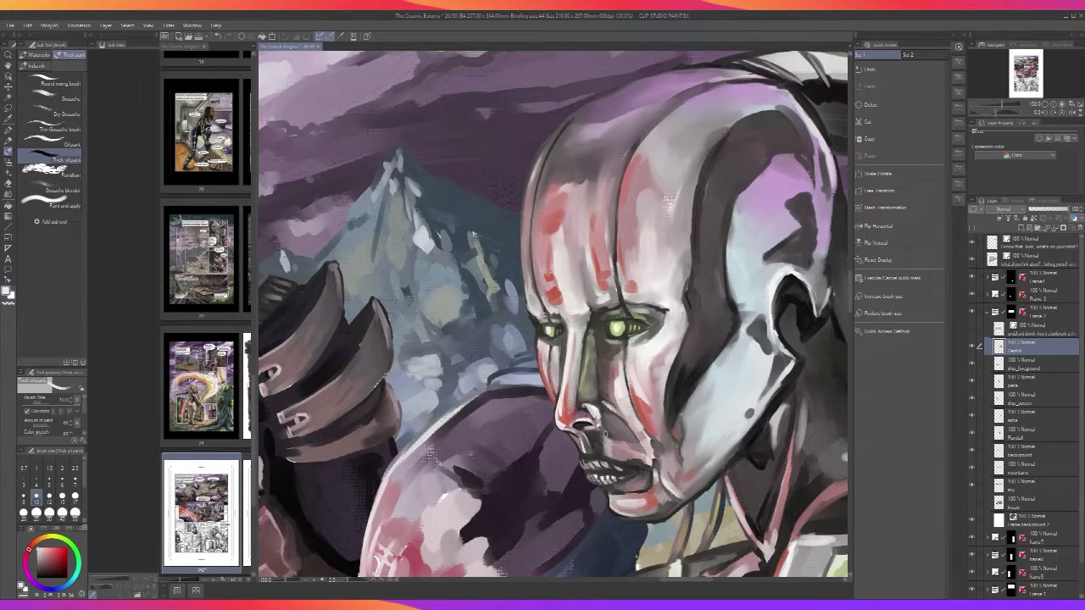
{"action": "scroll", "coordinate": [605, 434], "scroll_direction": "down", "scroll_amount": 2}
{"action": "scroll", "coordinate": [605, 436], "scroll_direction": "up", "scroll_amount": 3}
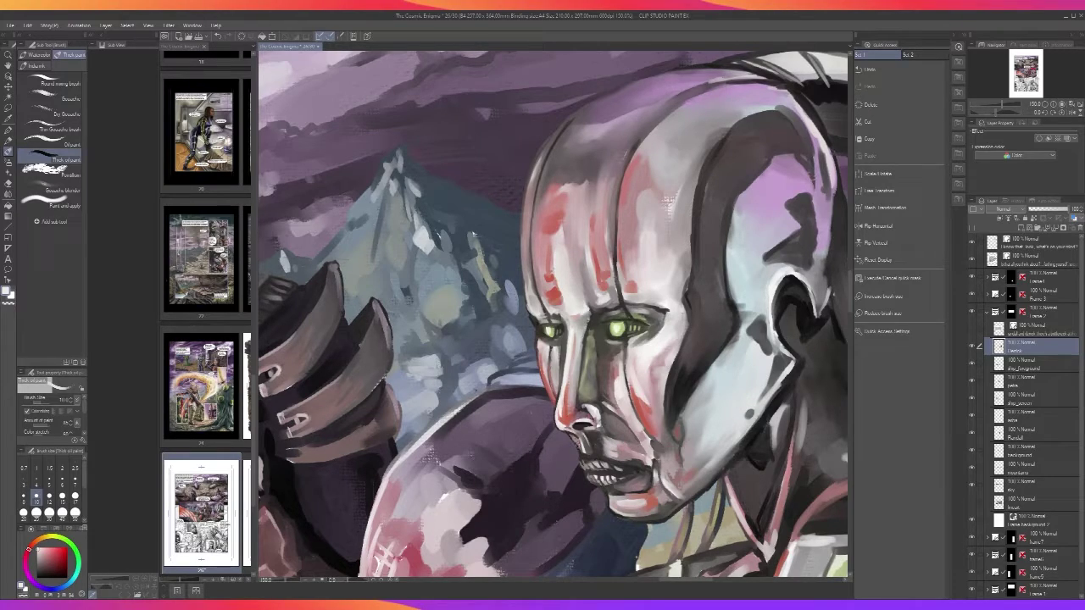
{"action": "key", "text": "i"}
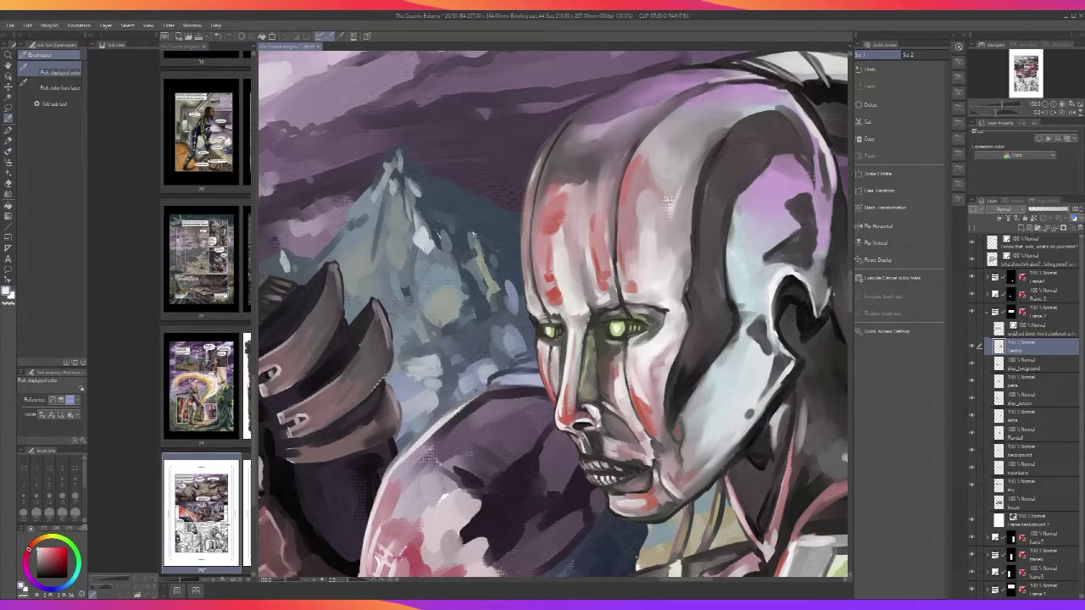
{"action": "key", "text": "b"}
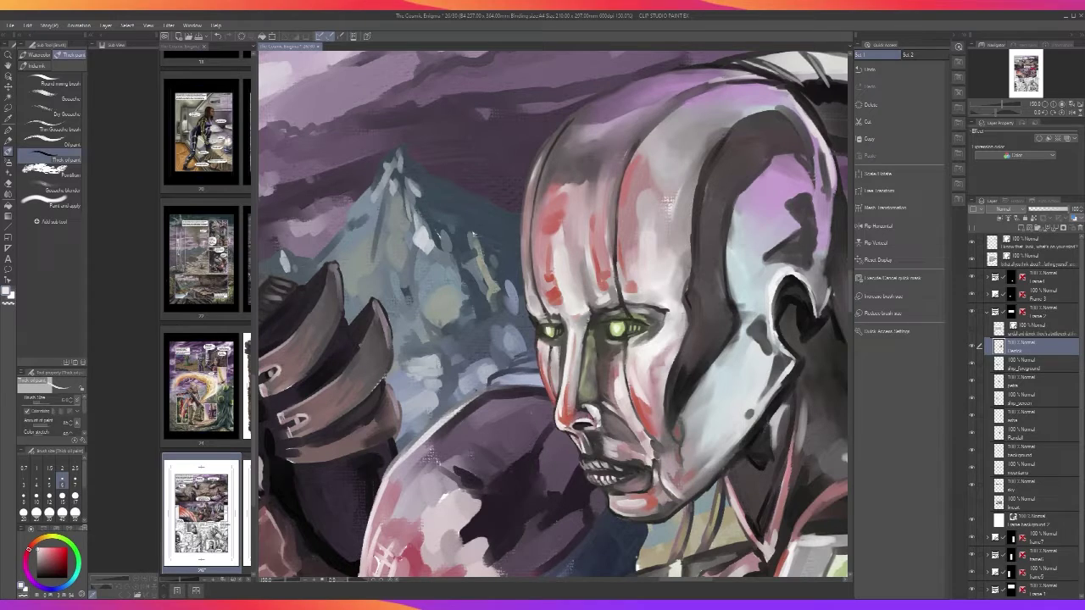
{"action": "scroll", "coordinate": [570, 435], "scroll_direction": "down", "scroll_amount": 3}
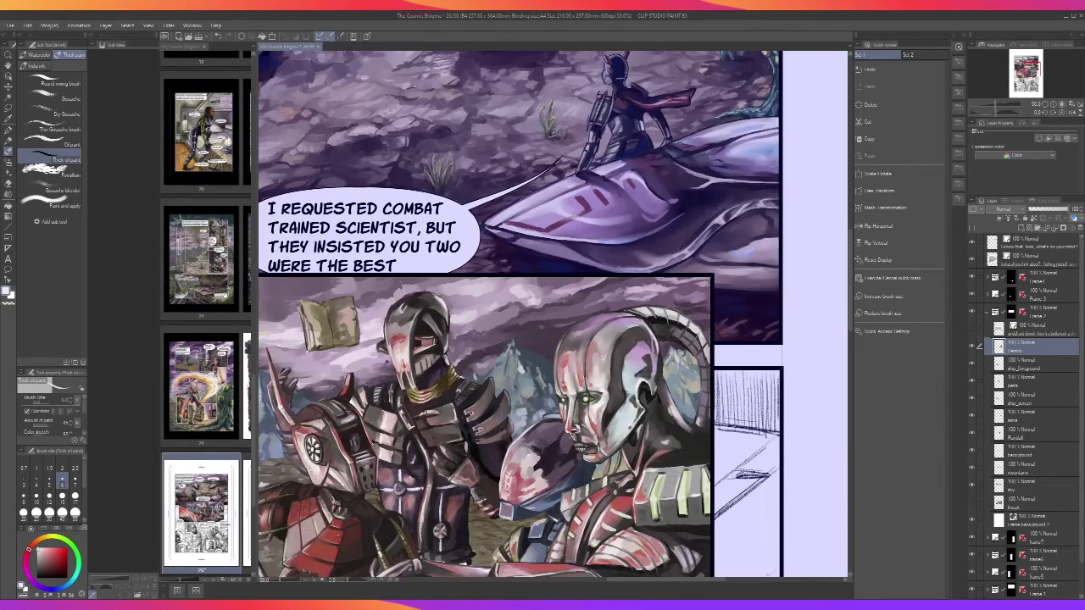
Examine the repainted face against the surrounding panel and the whole comic page
{"action": "key", "text": "ctrl+plus"}
{"action": "key", "text": "ctrl+plus"}
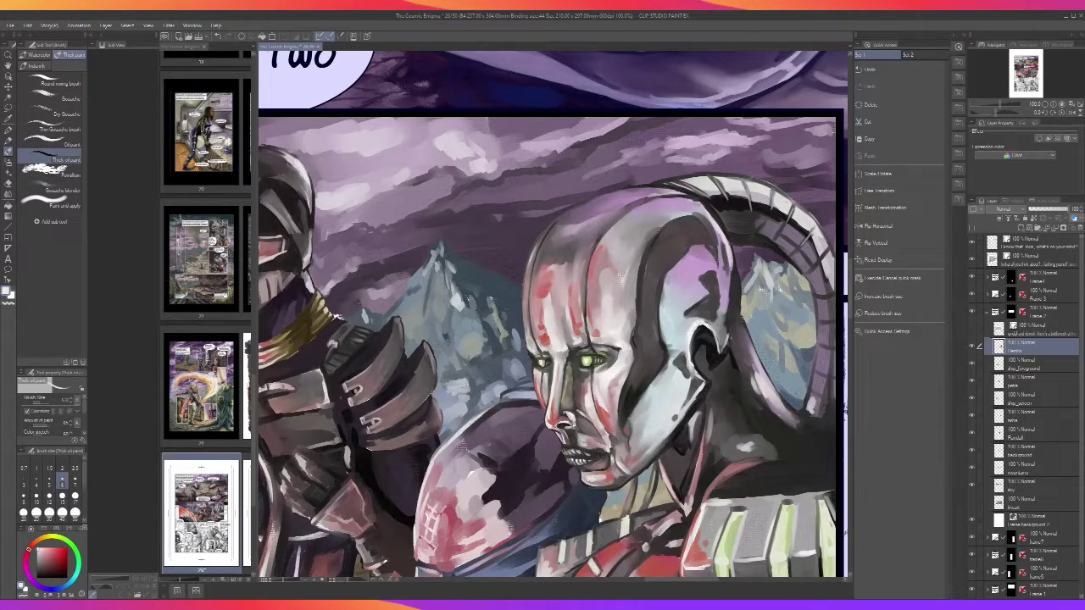
{"action": "key", "text": "ctrl+minus"}
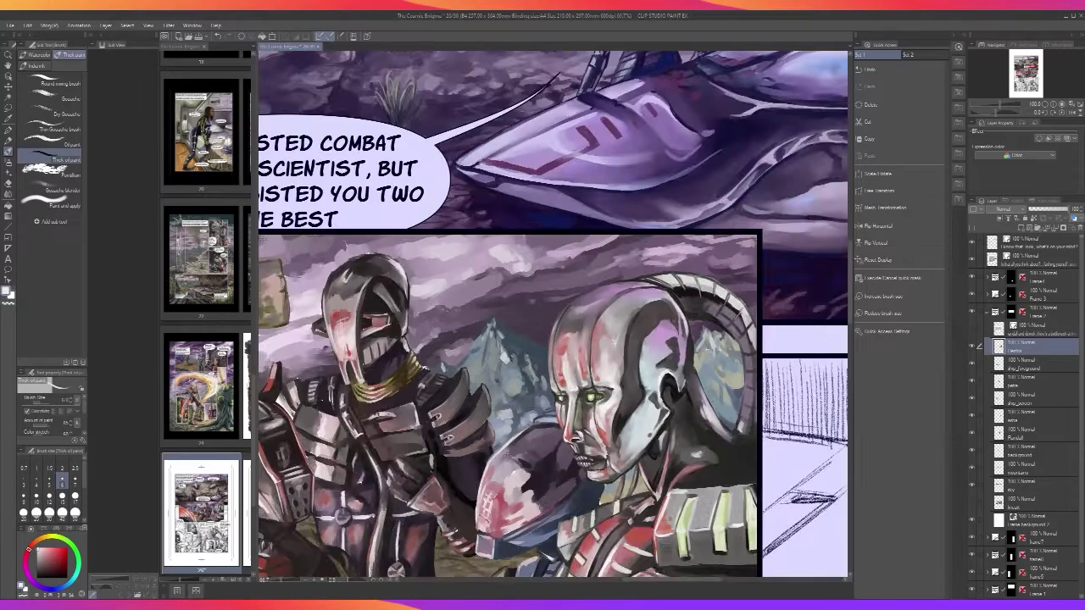
{"action": "key", "text": "ctrl+minus"}
{"action": "key", "text": "ctrl+minus"}
{"action": "key", "text": "ctrl+minus"}
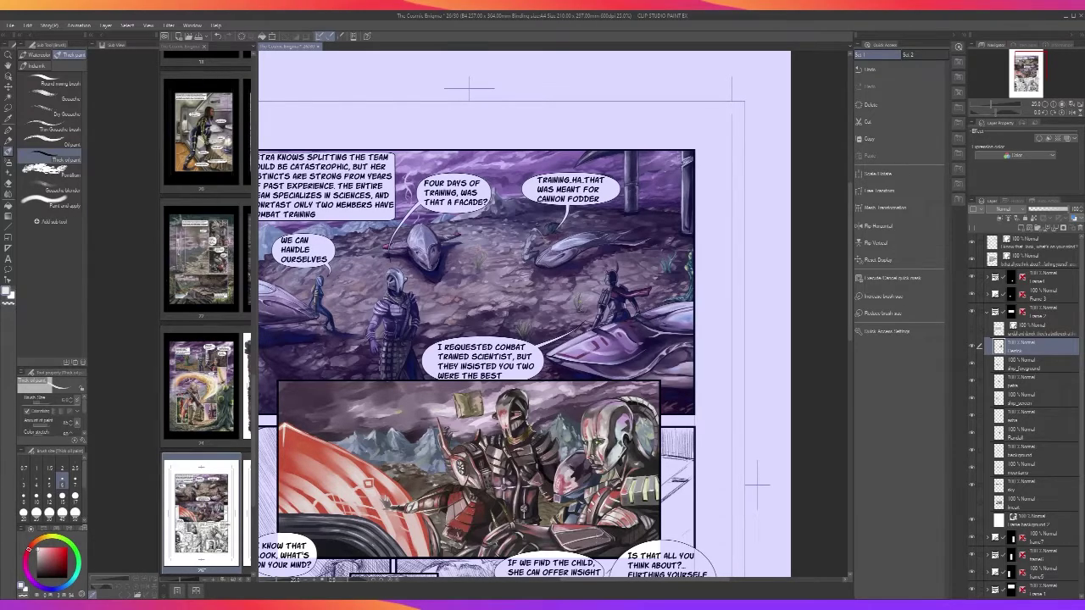
{"action": "key", "text": "ctrl+plus"}
{"action": "key", "text": "ctrl+plus"}
{"action": "key", "text": "ctrl+plus"}
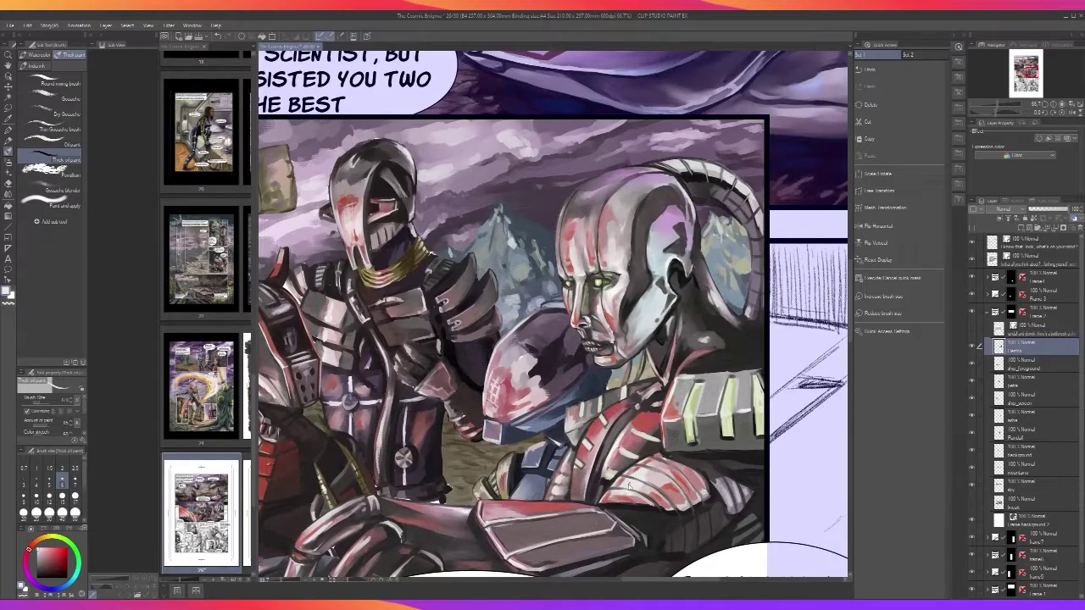
Sample a muted purple-grey from the bald figure's shoulder armour, enlarge the brush to 17, and shade the plate
{"action": "key", "text": "ctrl+plus"}
{"action": "key", "text": "ctrl+plus"}
{"action": "key", "text": "i"}
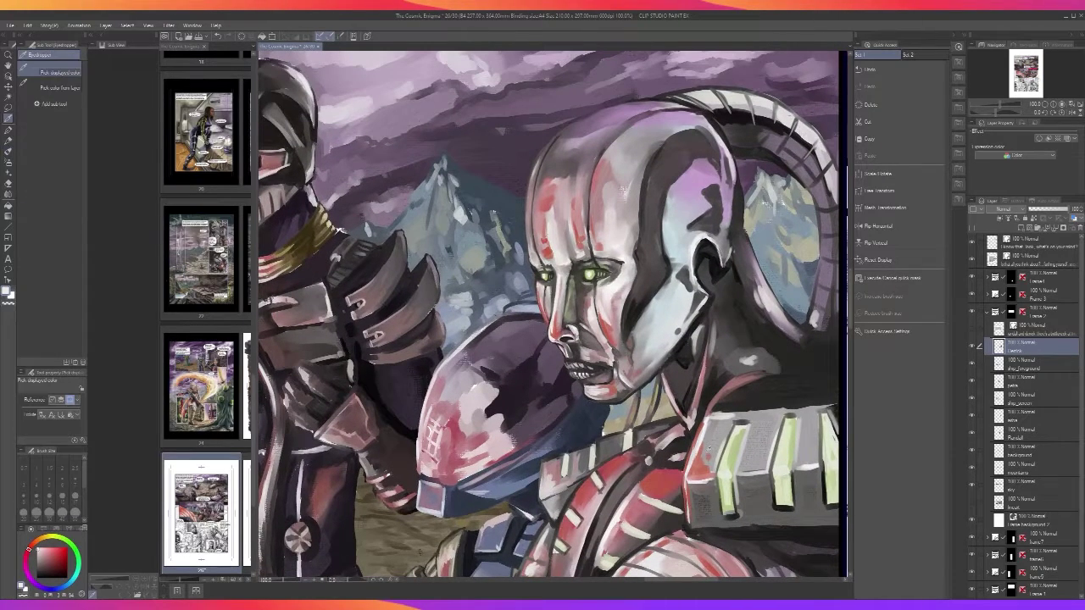
{"action": "left_click", "coordinate": [709, 450], "text": "alt"}
{"action": "key", "text": "]"}
{"action": "key", "text": "]"}
{"action": "key", "text": "]"}
{"action": "key", "text": "]"}
{"action": "key", "text": "]"}
{"action": "key", "text": "]"}
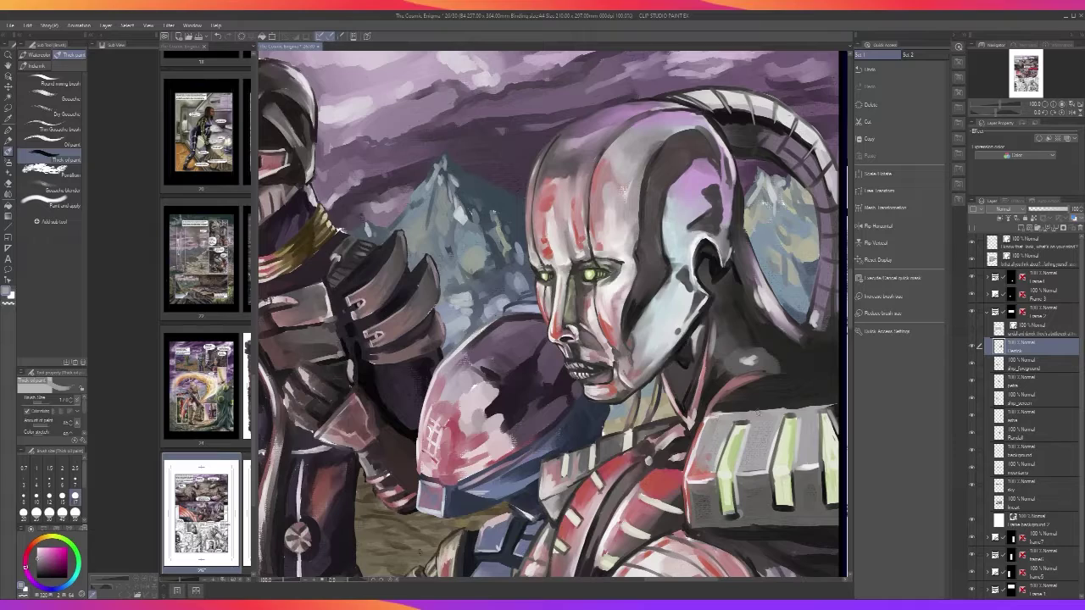
{"action": "scroll", "coordinate": [752, 415], "scroll_direction": "down", "scroll_amount": 2}
{"action": "scroll", "coordinate": [753, 414], "scroll_direction": "down", "scroll_amount": 1}
{"action": "scroll", "coordinate": [753, 414], "scroll_direction": "up", "scroll_amount": 2}
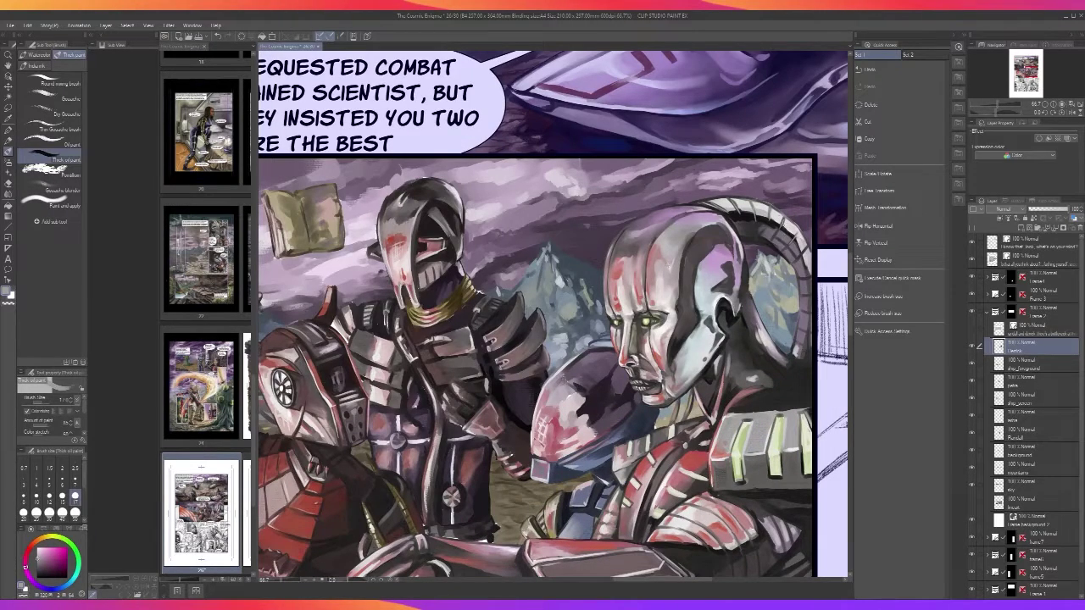
Sample a dark purple tone, adjust the brush size, and shade along the top of the shoulder plate
{"action": "left_click", "coordinate": [789, 233], "text": "alt"}
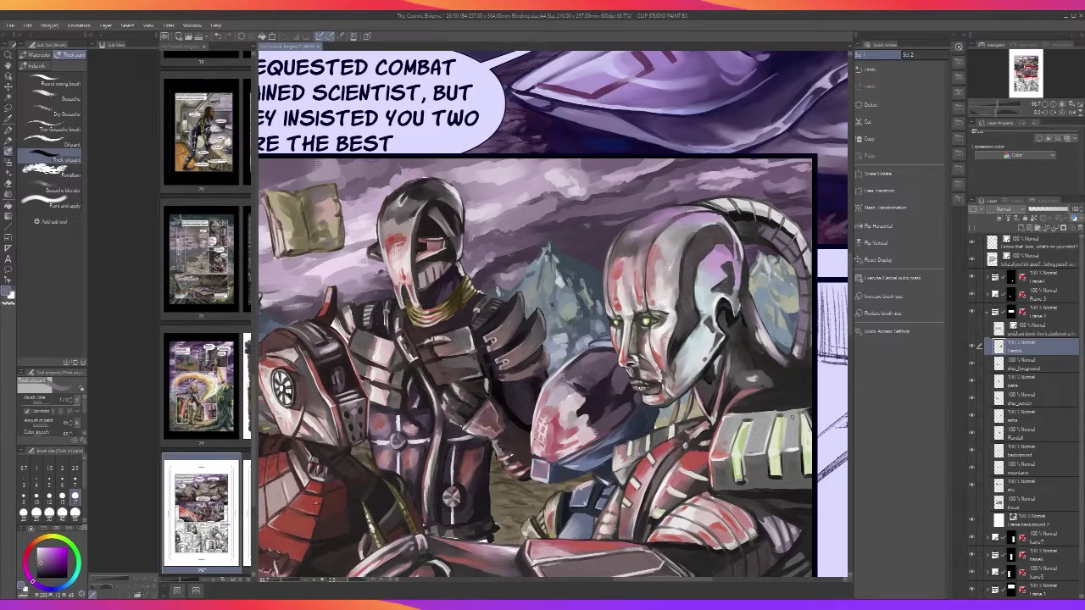
{"action": "key", "text": "]"}
{"action": "key", "text": "]"}
{"action": "key", "text": "]"}
{"action": "key", "text": "bracketleft"}
{"action": "key", "text": "bracketleft"}
{"action": "scroll", "coordinate": [768, 415], "scroll_direction": "down", "scroll_amount": 1}
{"action": "scroll", "coordinate": [768, 415], "scroll_direction": "up", "scroll_amount": 1}
Sample a near-black tone, enlarge the brush to 30, and darken the area where the shoulder plate meets the neck
{"action": "left_click", "coordinate": [754, 339], "text": "alt"}
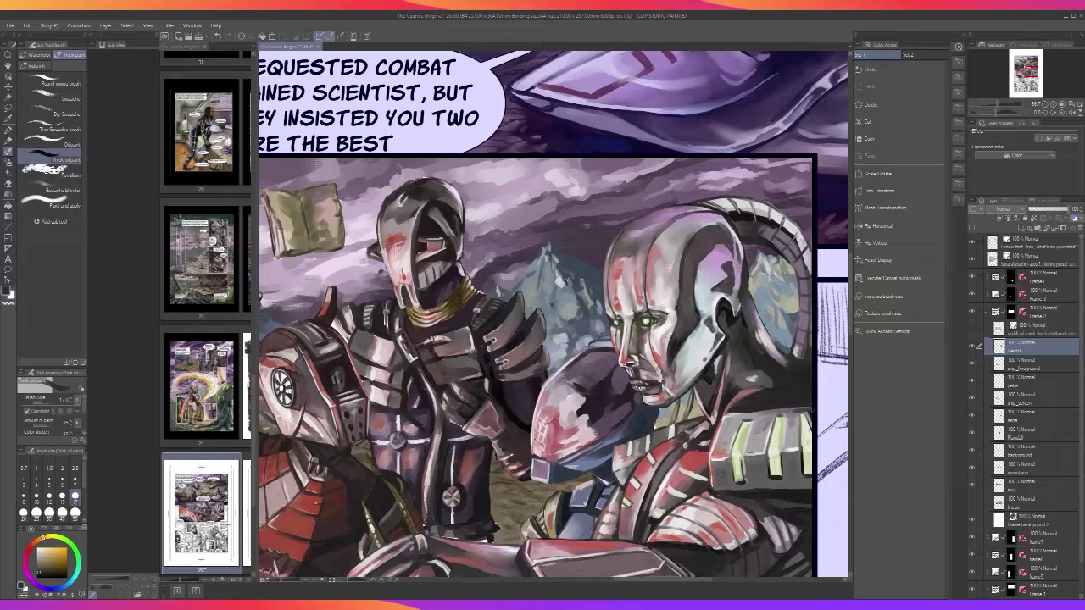
{"action": "left_click_drag", "start_coordinate": [811, 411], "coordinate": [796, 414]}
{"action": "key", "text": "bracketright"}
{"action": "key", "text": "bracketright"}
{"action": "key", "text": "bracketright"}
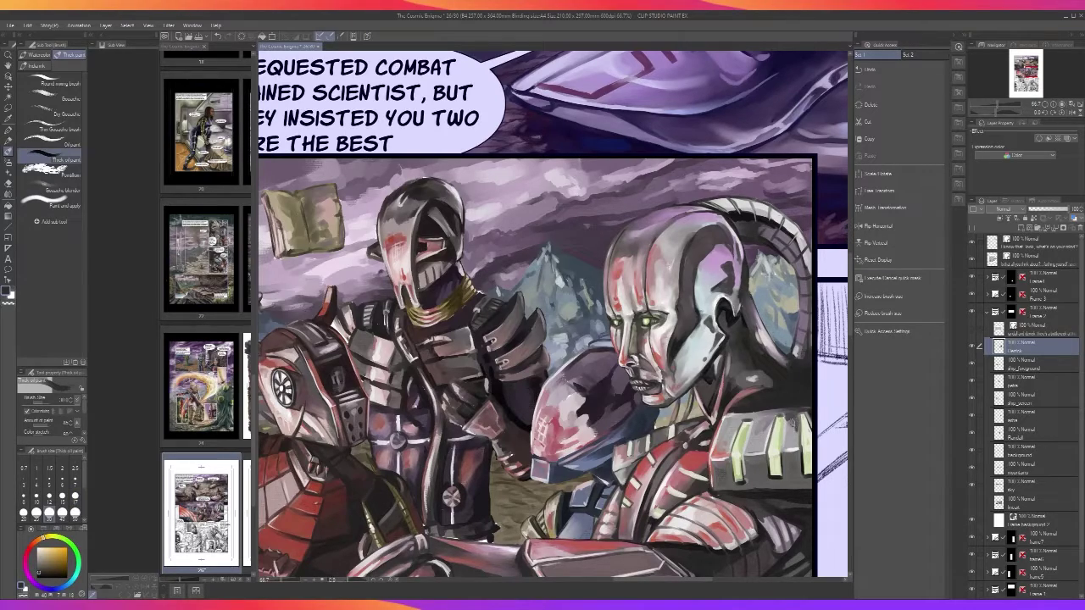
{"action": "mouse_move", "coordinate": [788, 434]}
{"action": "left_mouse_down"}
{"action": "mouse_move", "coordinate": [779, 412]}
{"action": "mouse_move", "coordinate": [753, 413]}
{"action": "mouse_move", "coordinate": [794, 413]}
{"action": "left_mouse_up"}
{"action": "scroll", "coordinate": [816, 403], "scroll_direction": "down", "scroll_amount": 2}
{"action": "key", "text": "ctrl+plus"}
{"action": "key", "text": "ctrl+plus"}
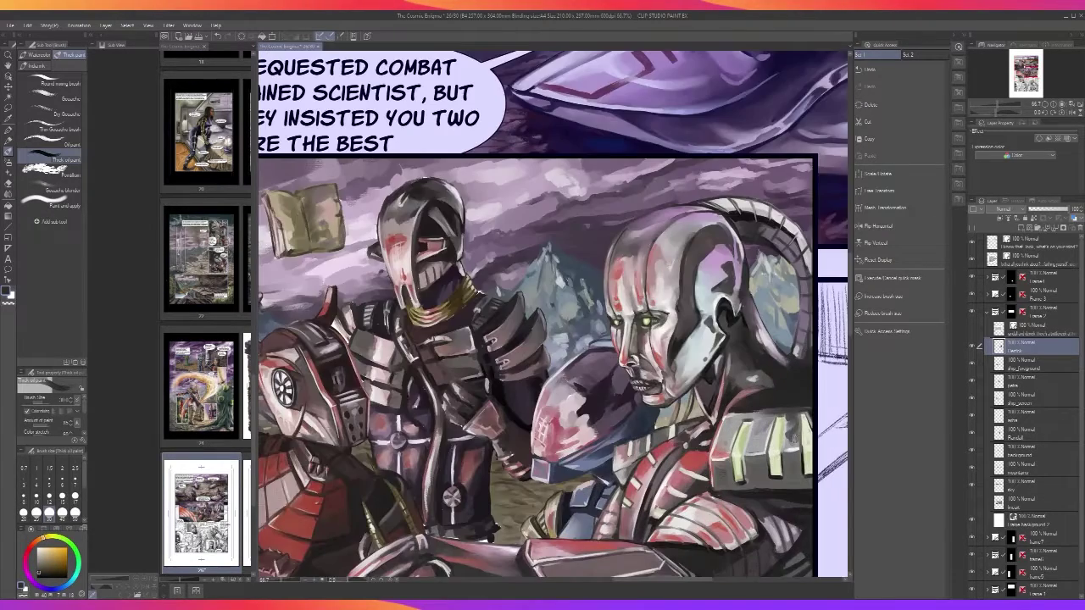
{"action": "key", "text": "ctrl+minus"}
{"action": "key", "text": "ctrl+minus"}
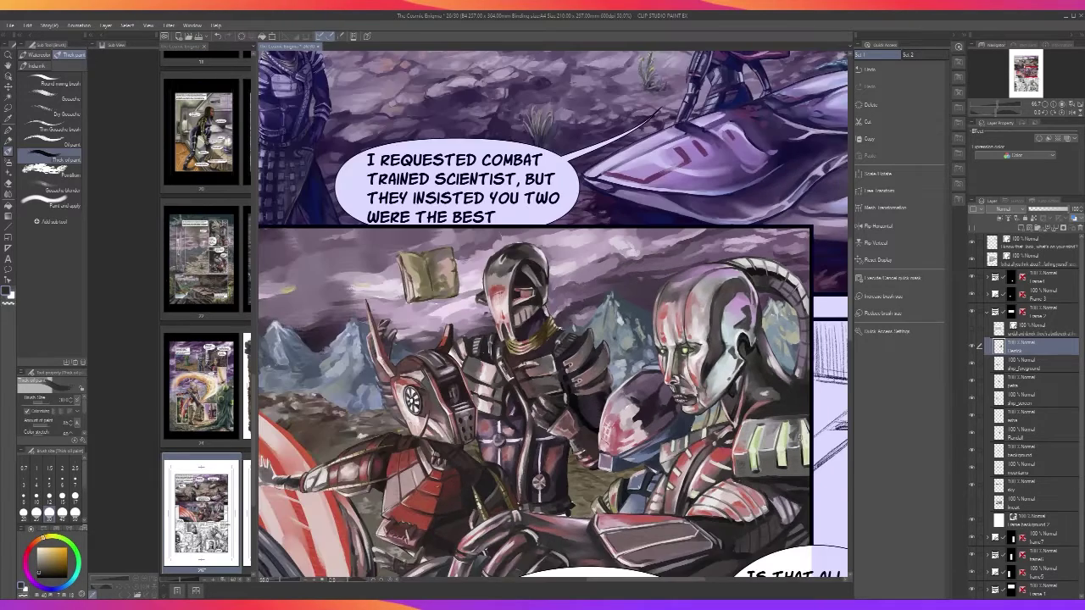
{"action": "scroll", "coordinate": [807, 428], "scroll_direction": "up", "scroll_amount": 2}
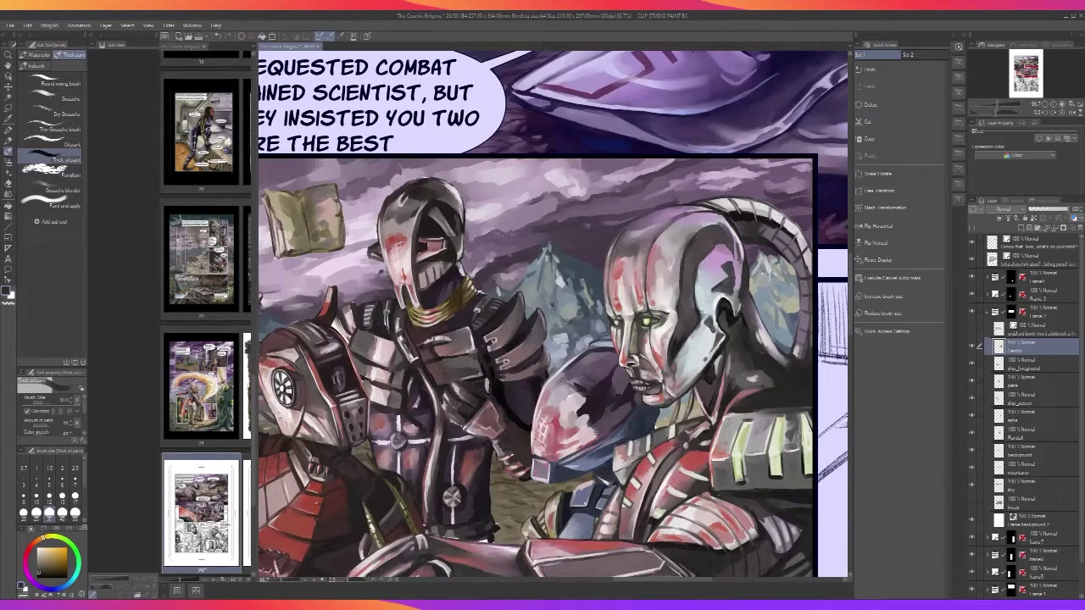
Blend the dark paint above the shoulder plate with the Painterly blender
{"action": "left_click", "coordinate": [9, 194]}
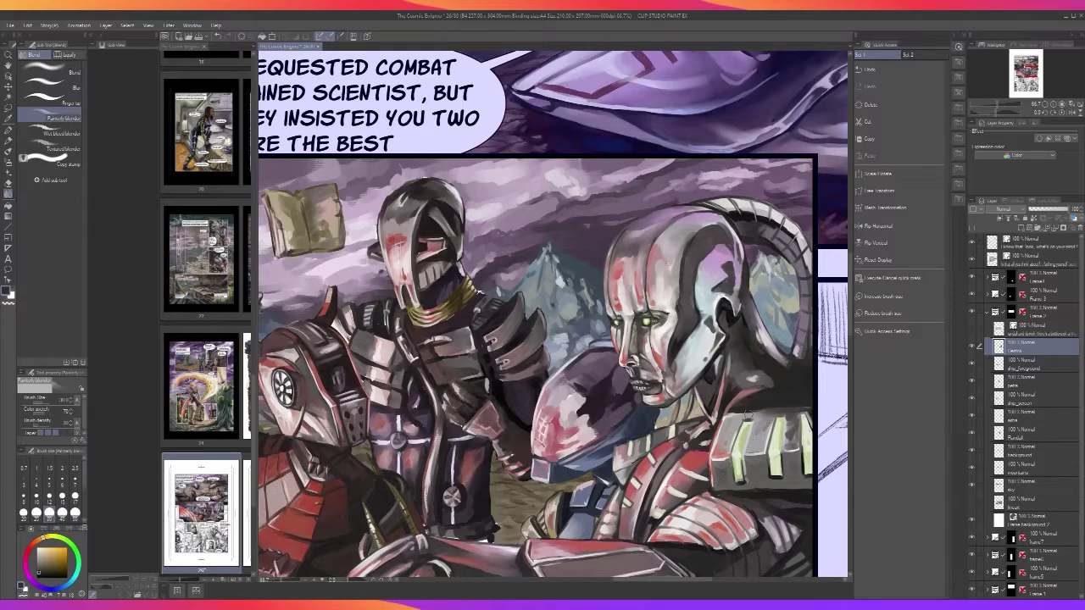
{"action": "scroll", "coordinate": [783, 412], "scroll_direction": "down", "scroll_amount": 2}
{"action": "left_click_drag", "start_coordinate": [783, 412], "coordinate": [708, 467]}
{"action": "scroll", "coordinate": [678, 487], "scroll_direction": "up", "scroll_amount": 2}
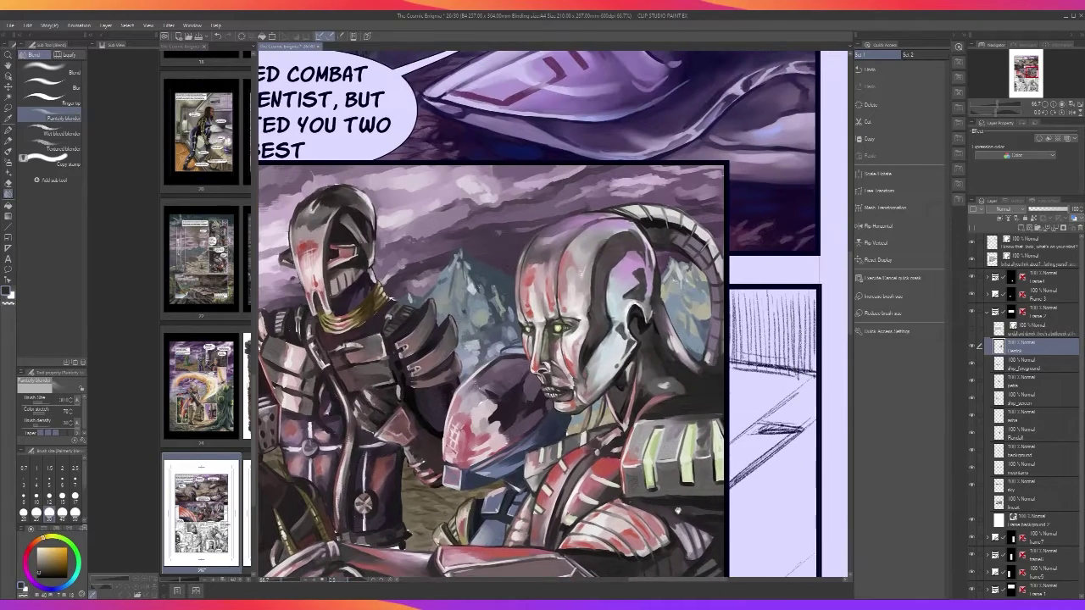
Return to the thick oil brush, sample dark, pinkish and grey-brown tones, and repaint the shoulder plate's lower and front edges
{"action": "key", "text": "b"}
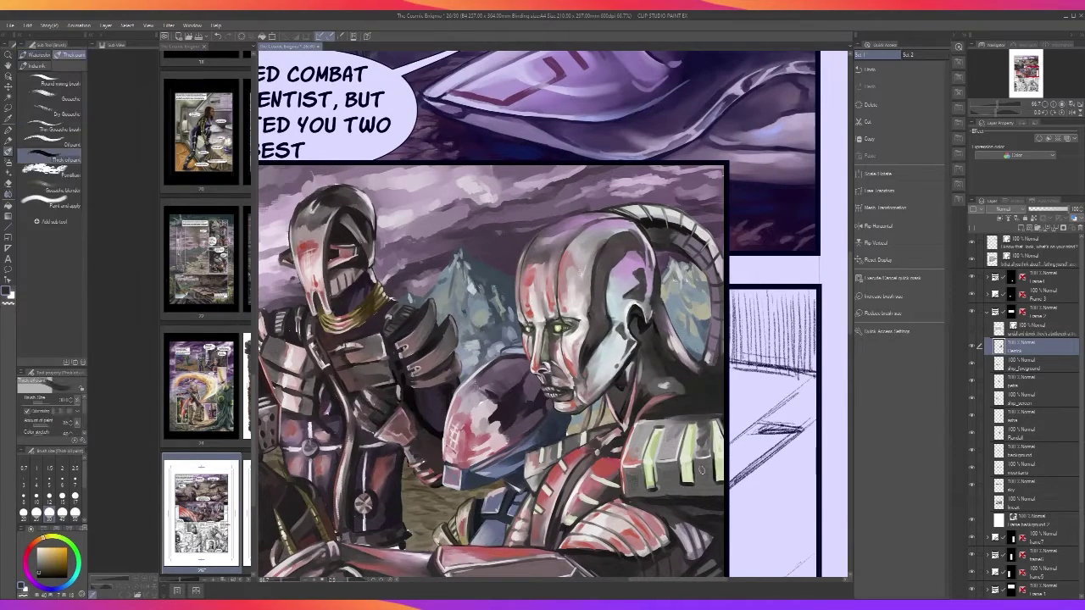
{"action": "left_click", "coordinate": [712, 500], "text": "alt"}
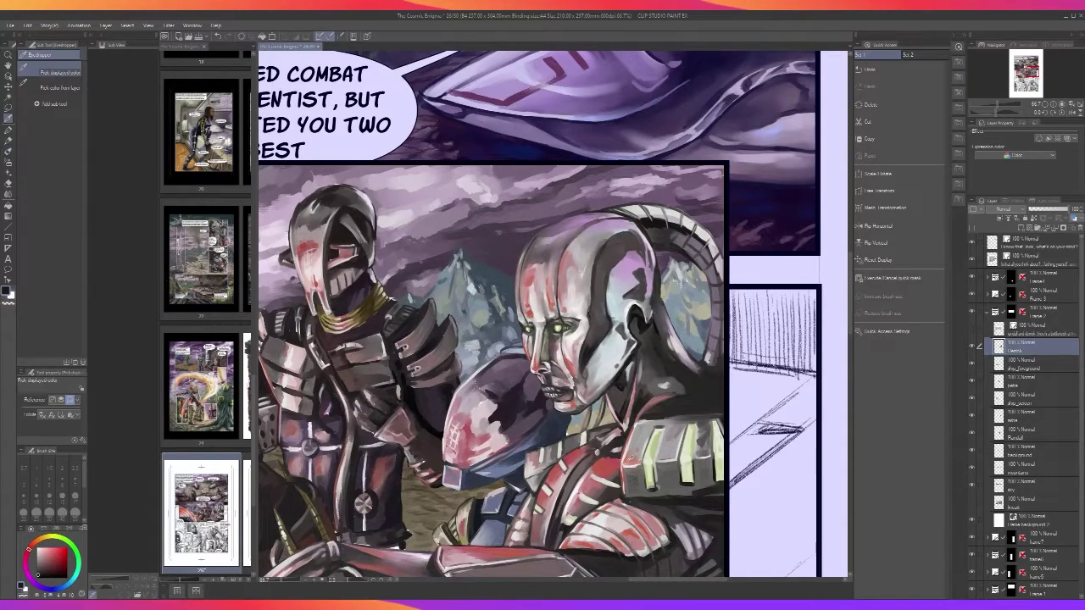
{"action": "left_click", "coordinate": [628, 459], "text": "alt"}
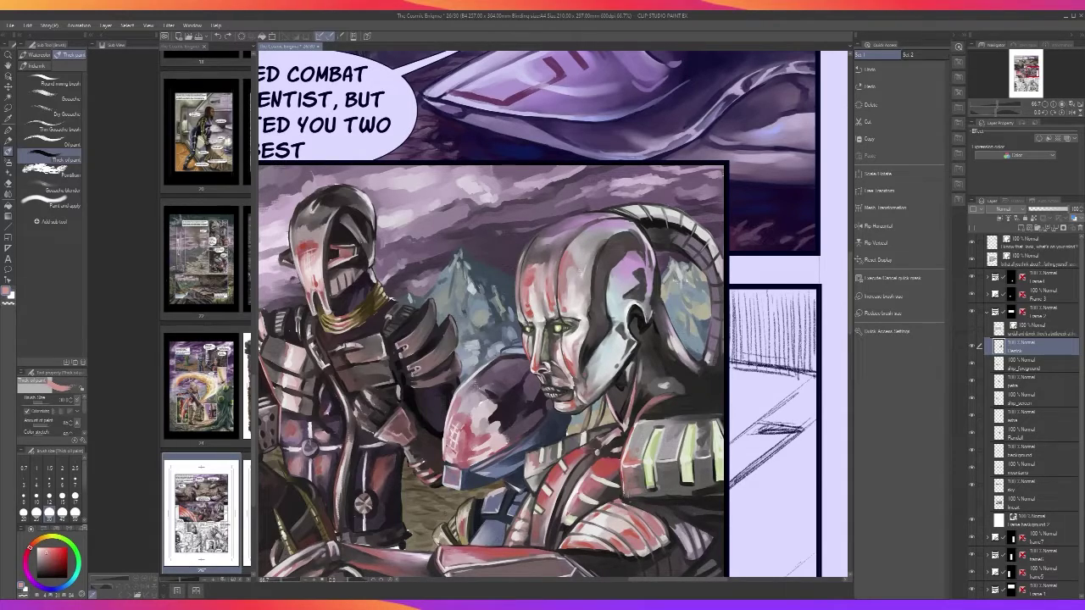
{"action": "left_click", "coordinate": [649, 490], "text": "alt"}
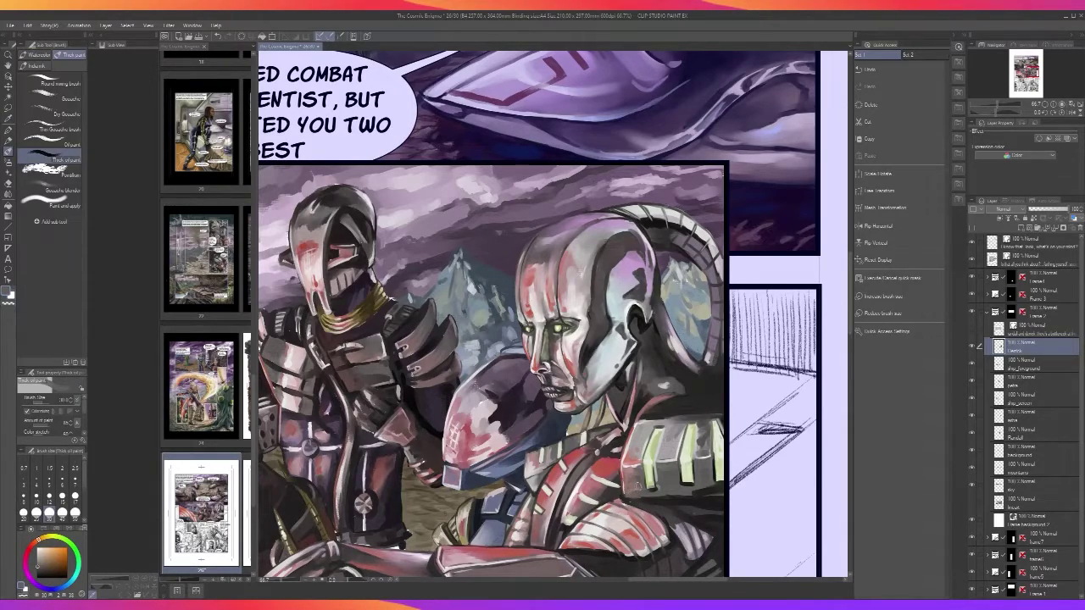
{"action": "scroll", "coordinate": [640, 490], "scroll_direction": "down", "scroll_amount": 4}
{"action": "scroll", "coordinate": [655, 463], "scroll_direction": "up", "scroll_amount": 3}
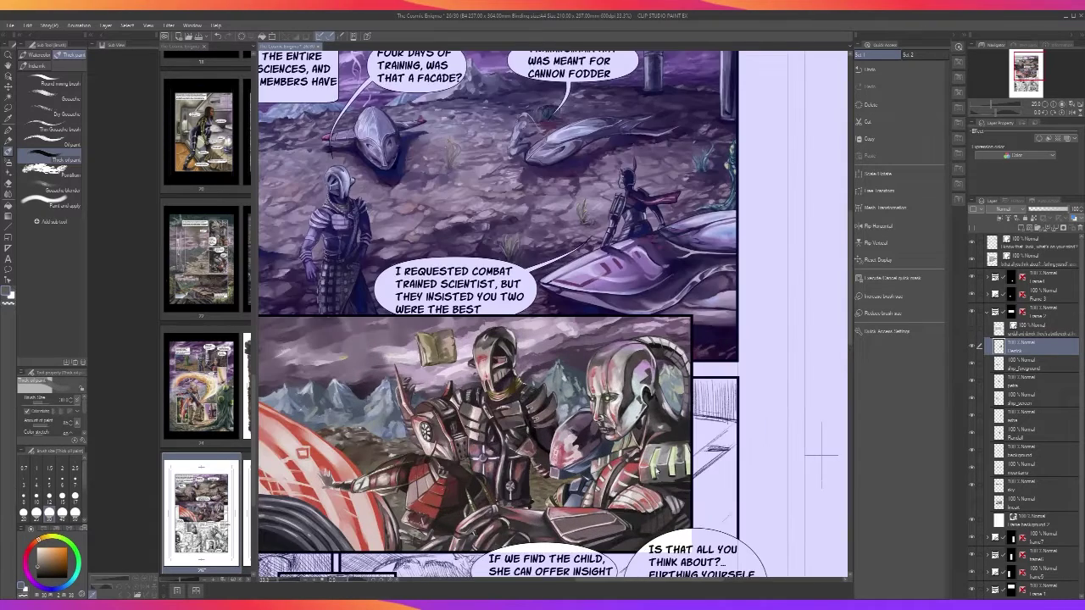
Sample a near-black tone beneath the shoulder plate, deepen the shadow there, and switch to the Painterly blender to soften it
{"action": "left_click", "coordinate": [701, 491], "text": "alt"}
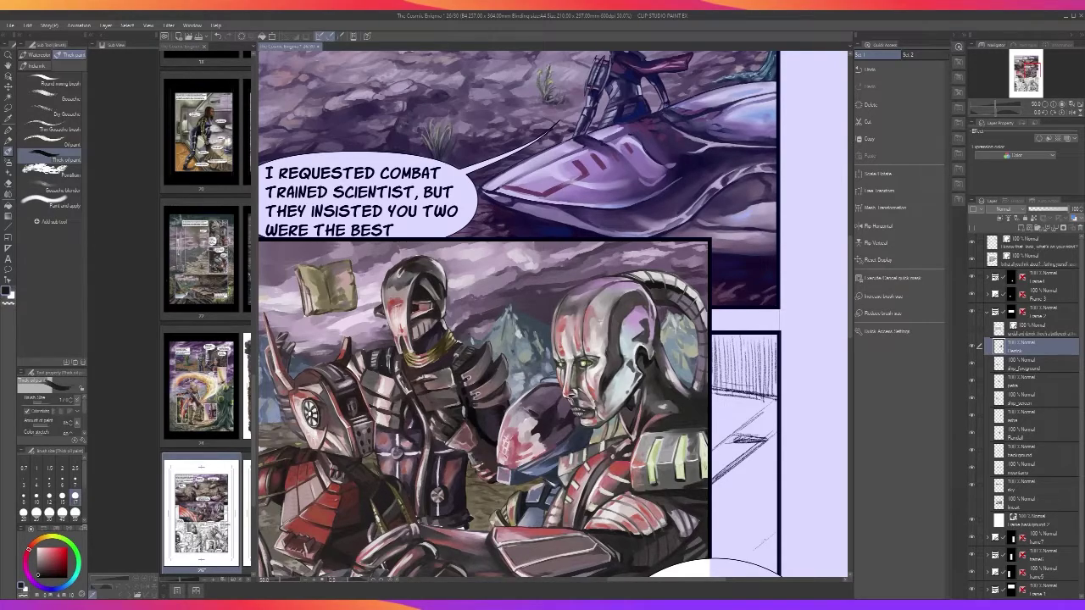
{"action": "left_click", "coordinate": [8, 194]}
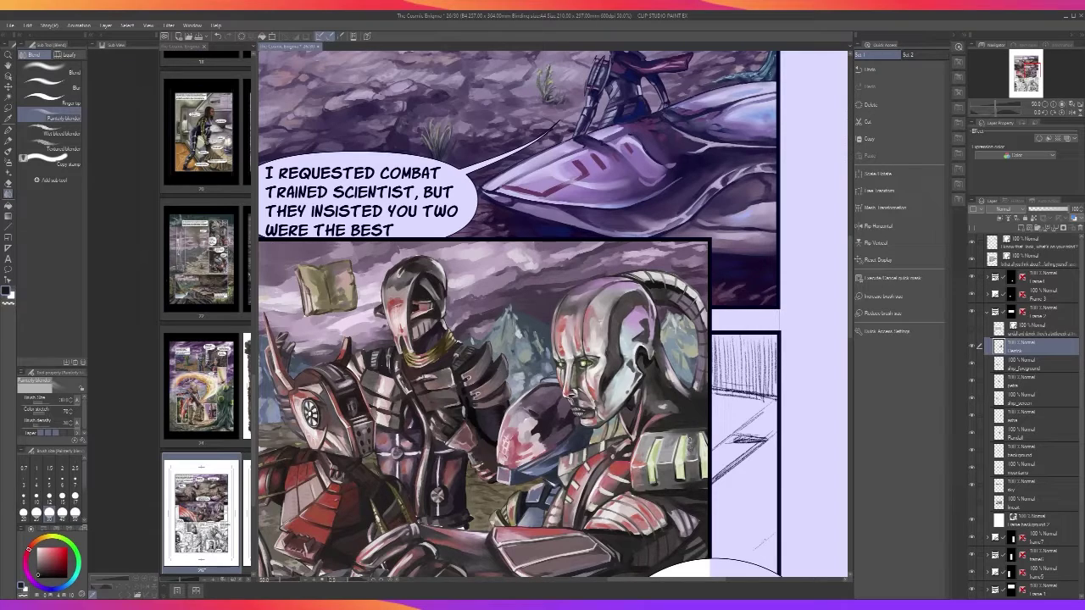
{"action": "scroll", "coordinate": [715, 425], "scroll_direction": "down", "scroll_amount": 3}
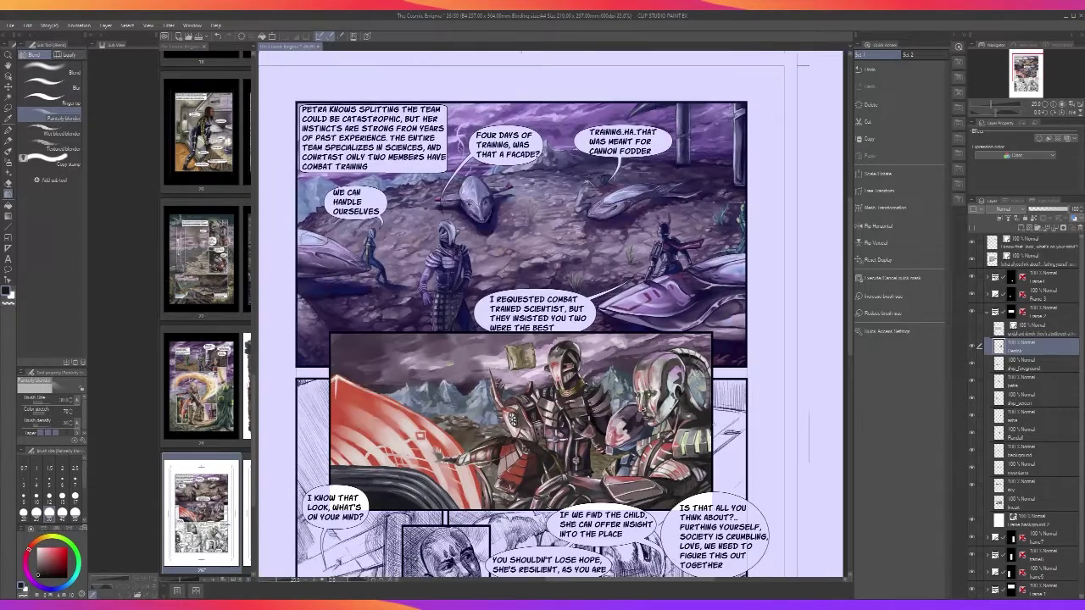
{"action": "scroll", "coordinate": [729, 434], "scroll_direction": "up", "scroll_amount": 3}
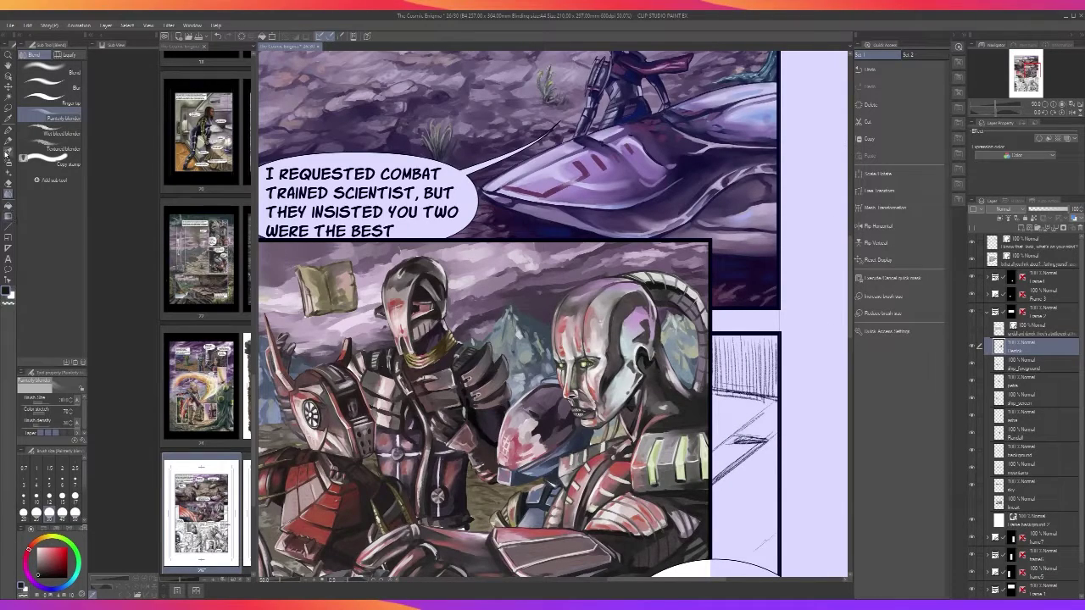
Return to the thick oil brush, sample grey-brown and purple-grey tones, and rework the shoulder plate's lower edge, undoing unwanted strokes
{"action": "left_click", "coordinate": [7, 173]}
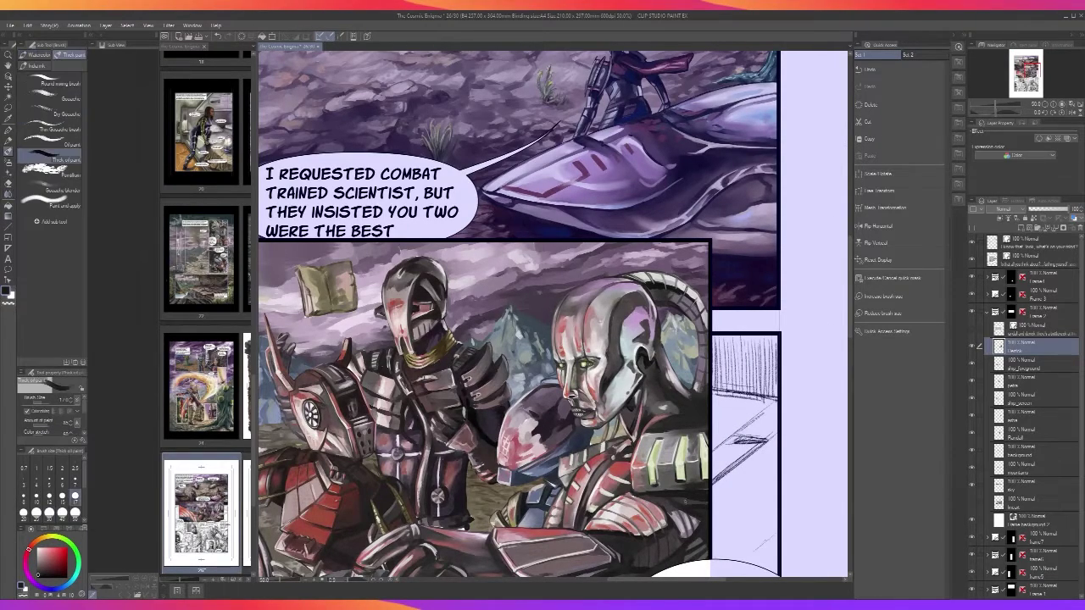
{"action": "key", "text": "alt"}
{"action": "key", "text": "b"}
{"action": "left_click_drag", "start_coordinate": [652, 491], "coordinate": [683, 489]}
{"action": "key", "text": "ctrl+z"}
{"action": "left_click", "coordinate": [691, 489], "text": "alt"}
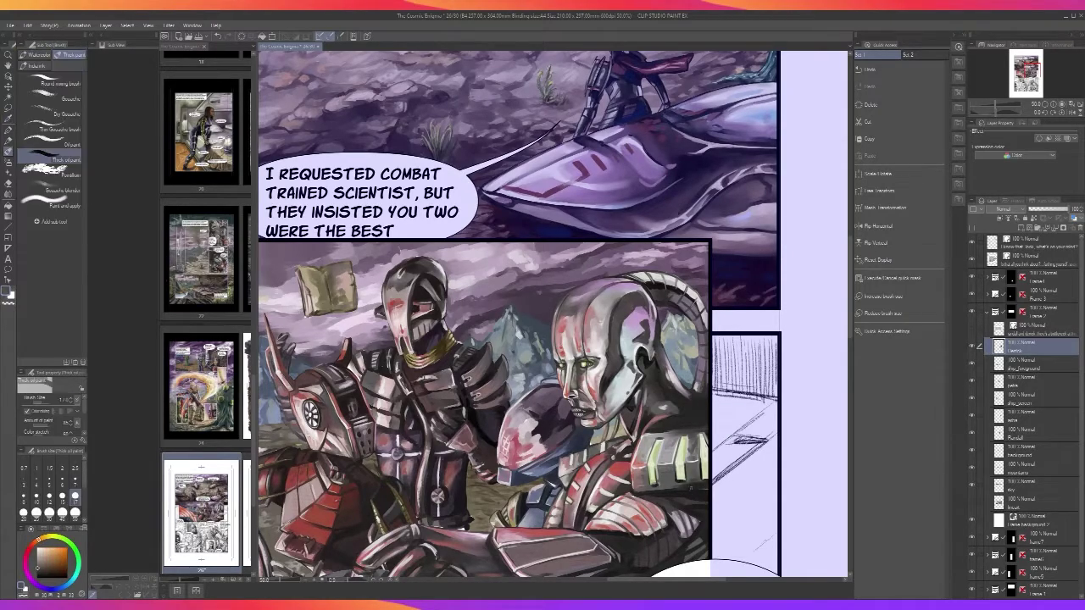
{"action": "scroll", "coordinate": [682, 487], "scroll_direction": "up", "scroll_amount": 1}
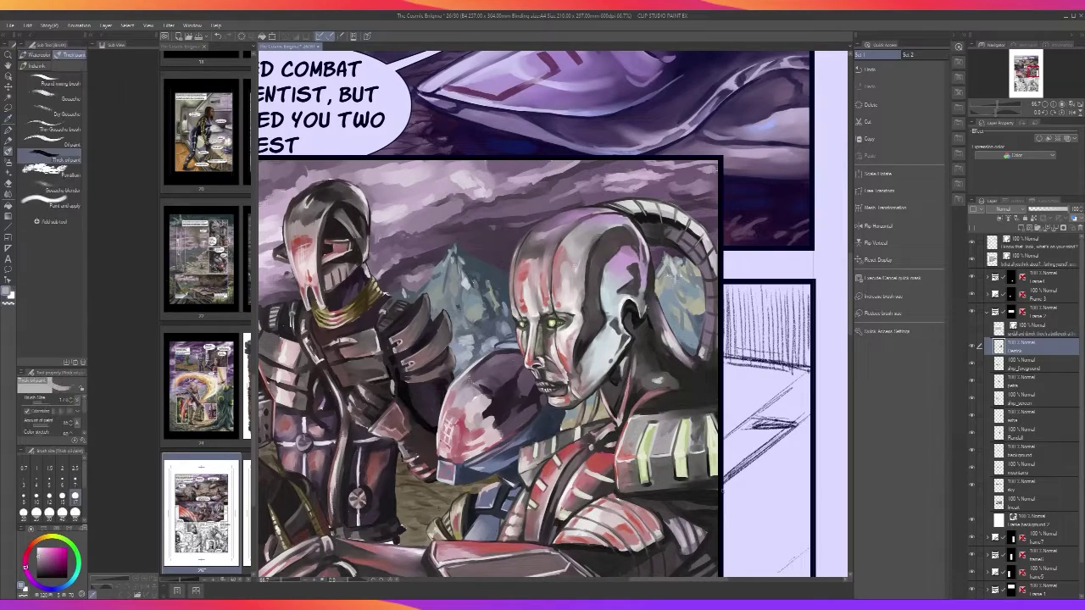
{"action": "mouse_move", "coordinate": [688, 490]}
{"action": "left_mouse_down"}
{"action": "mouse_move", "coordinate": [726, 487]}
{"action": "mouse_move", "coordinate": [720, 461]}
{"action": "mouse_move", "coordinate": [717, 488]}
{"action": "left_mouse_up"}
{"action": "key", "text": "ctrl+z"}
{"action": "key", "text": "ctrl+z"}
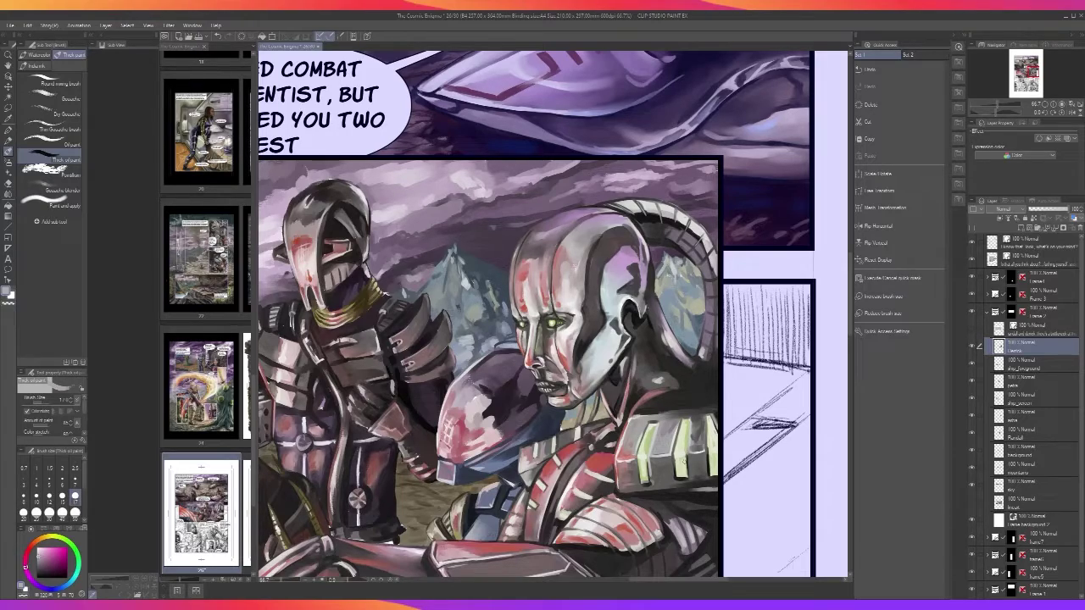
Sample reddish-grey and pale lavender tones, reduce the brush to 10, and refine the highlight on the shoulder plate's front edge
{"action": "left_click", "coordinate": [623, 490], "text": "alt"}
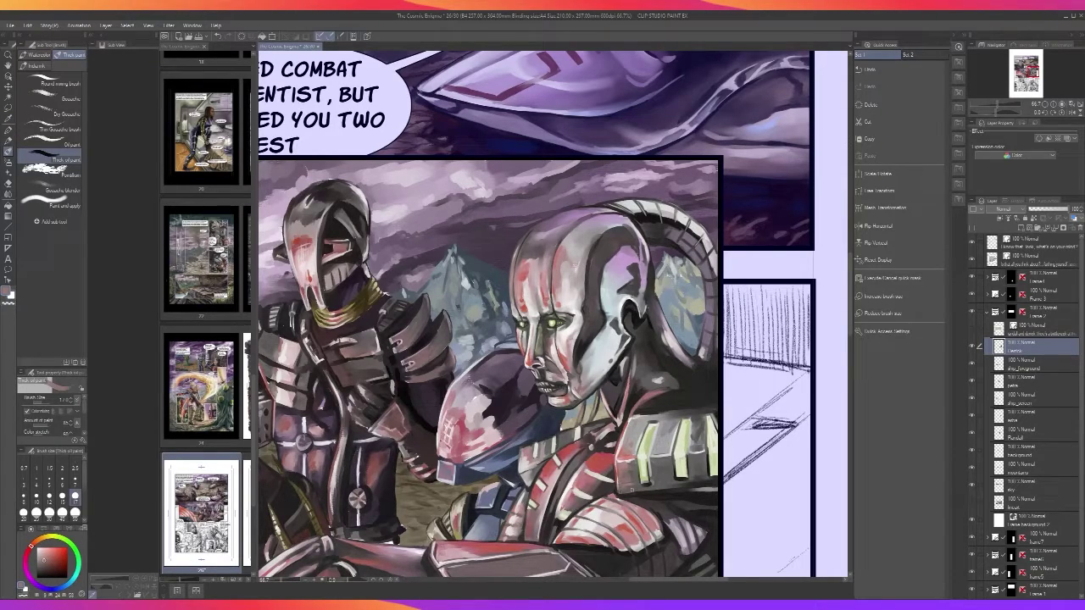
{"action": "scroll", "coordinate": [645, 461], "scroll_direction": "up", "scroll_amount": 1}
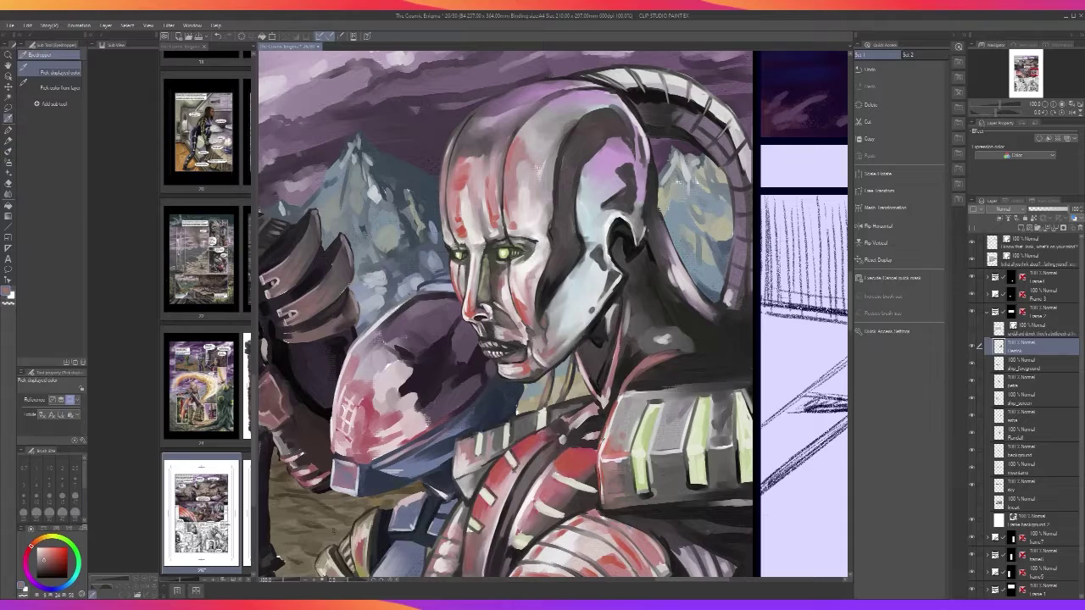
{"action": "left_click", "coordinate": [601, 442], "text": "alt"}
{"action": "key", "text": "["}
{"action": "key", "text": "bracketleft"}
{"action": "key", "text": "bracketleft"}
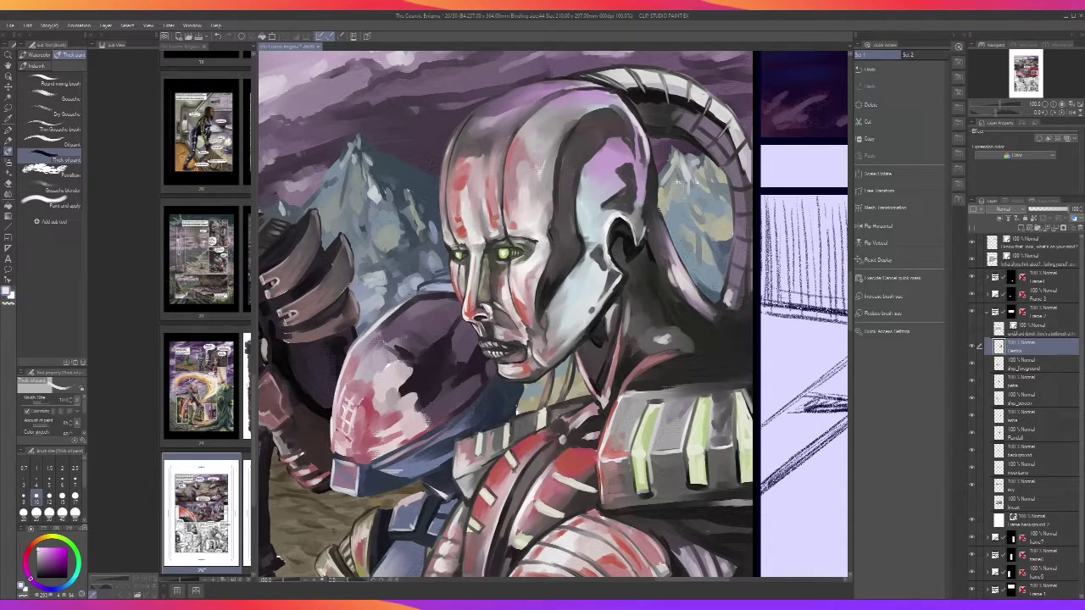
{"action": "left_click", "coordinate": [599, 417], "text": "alt"}
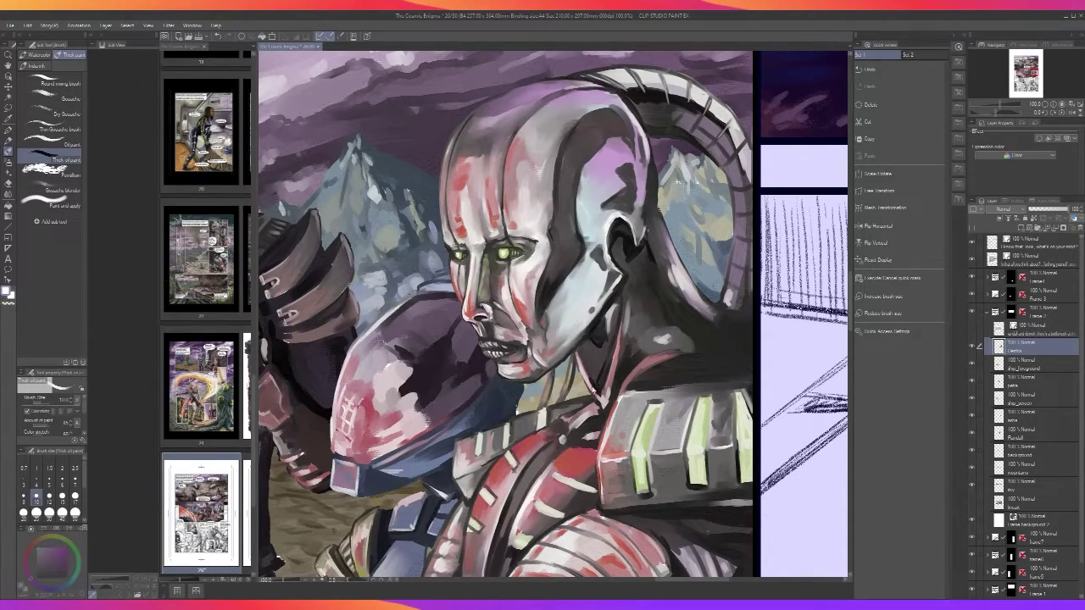
{"action": "mouse_move", "coordinate": [599, 457]}
{"action": "left_mouse_down"}
{"action": "mouse_move", "coordinate": [599, 466]}
{"action": "mouse_move", "coordinate": [602, 425]}
{"action": "mouse_move", "coordinate": [597, 473]}
{"action": "left_mouse_up"}
{"action": "key", "text": "ctrl+z"}
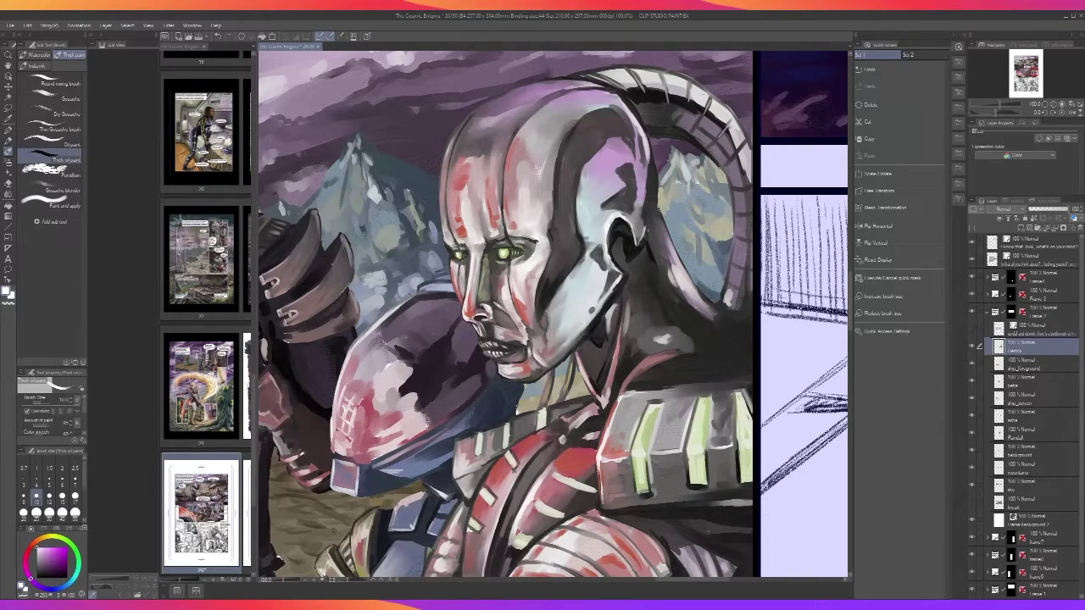
Paint pale highlight strokes across the shoulder plate and its far side
{"action": "scroll", "coordinate": [600, 475], "scroll_direction": "down", "scroll_amount": 3}
{"action": "scroll", "coordinate": [600, 475], "scroll_direction": "up", "scroll_amount": 2}
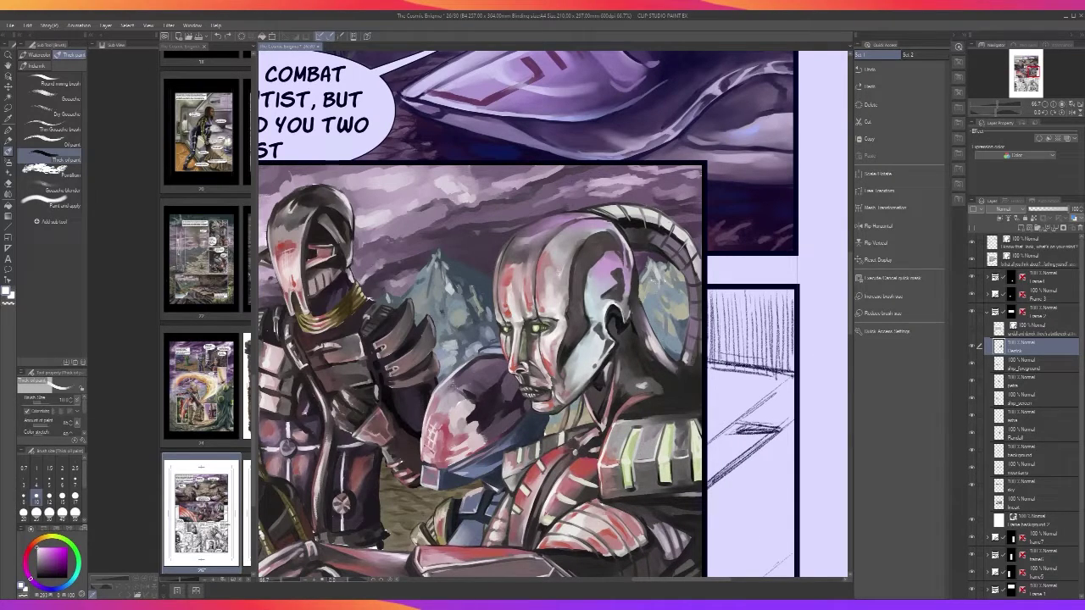
{"action": "mouse_move", "coordinate": [599, 465]}
{"action": "left_mouse_down"}
{"action": "mouse_move", "coordinate": [615, 466]}
{"action": "mouse_move", "coordinate": [624, 446]}
{"action": "mouse_move", "coordinate": [620, 478]}
{"action": "mouse_move", "coordinate": [657, 479]}
{"action": "mouse_move", "coordinate": [659, 435]}
{"action": "mouse_move", "coordinate": [690, 436]}
{"action": "mouse_move", "coordinate": [687, 428]}
{"action": "left_mouse_up"}
{"action": "left_click_drag", "start_coordinate": [689, 475], "coordinate": [689, 455]}
{"action": "scroll", "coordinate": [692, 483], "scroll_direction": "down", "scroll_amount": 2}
{"action": "scroll", "coordinate": [691, 483], "scroll_direction": "up", "scroll_amount": 2}
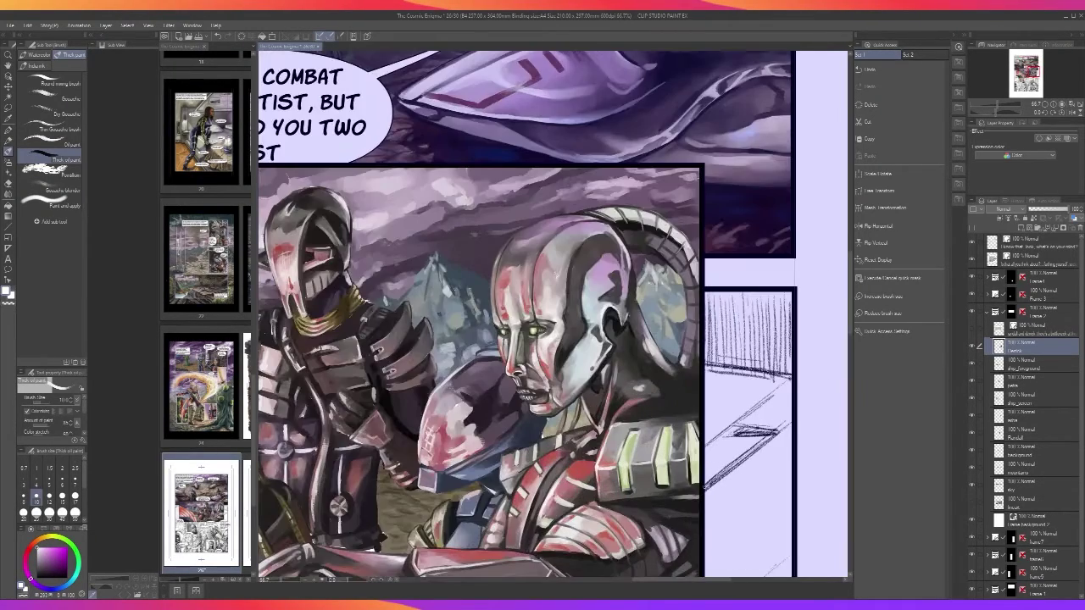
Sample a near-black tone below the shoulder plate and strengthen the shadow along its underside
{"action": "left_click", "coordinate": [623, 499], "text": "alt"}
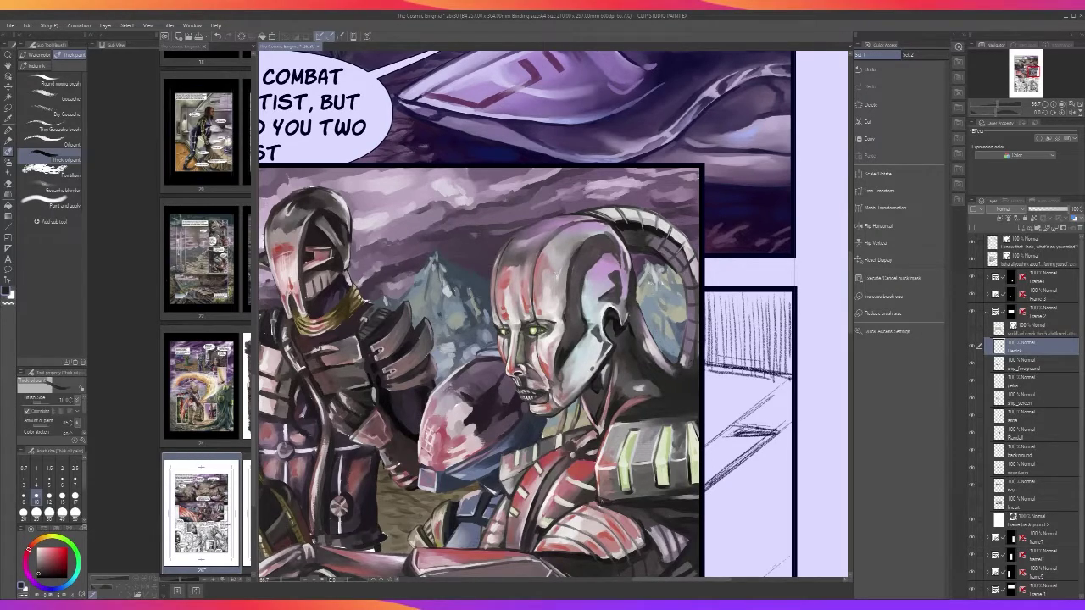
{"action": "scroll", "coordinate": [788, 423], "scroll_direction": "down", "scroll_amount": 3}
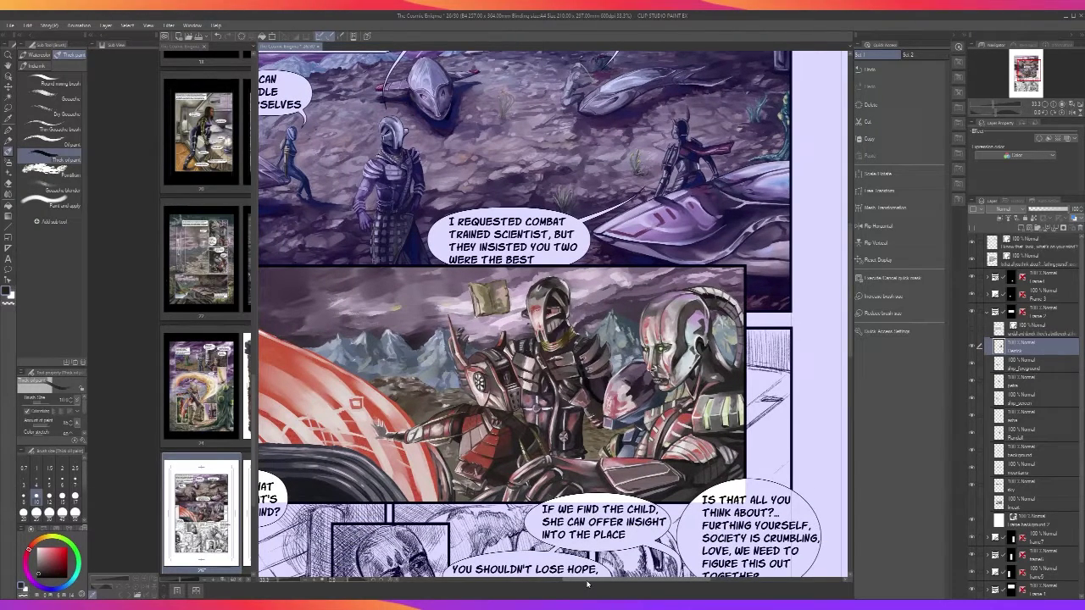
Sample a pale tone from the bald figure's head and try a stroke up the forehead, undoing it
{"action": "scroll", "coordinate": [688, 376], "scroll_direction": "up", "scroll_amount": 4}
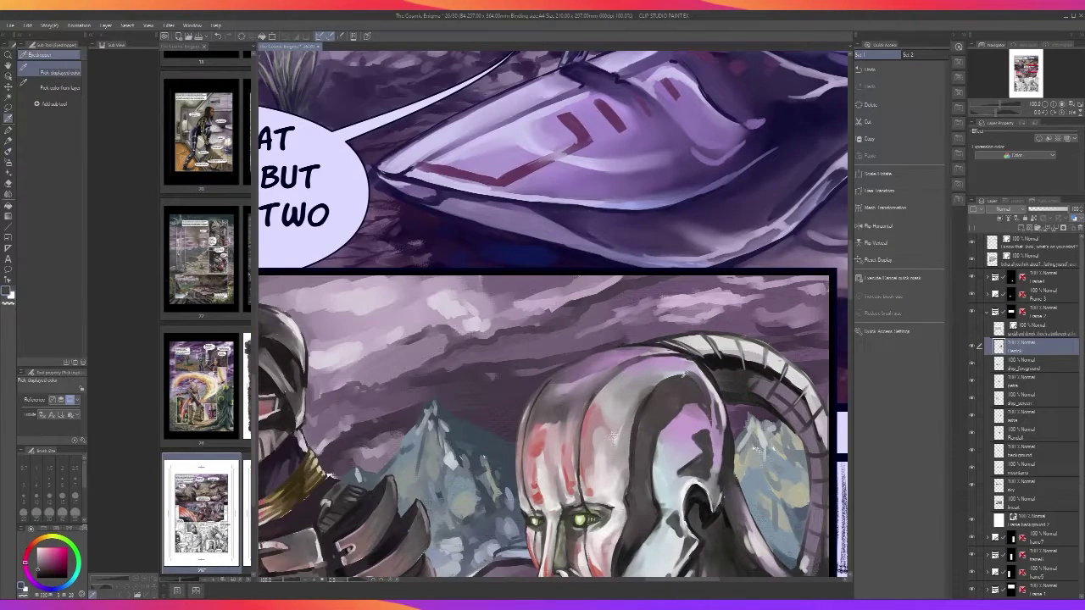
{"action": "left_click", "coordinate": [590, 441], "text": "alt"}
{"action": "left_click_drag", "start_coordinate": [580, 480], "coordinate": [585, 421]}
{"action": "key", "text": "ctrl+z"}
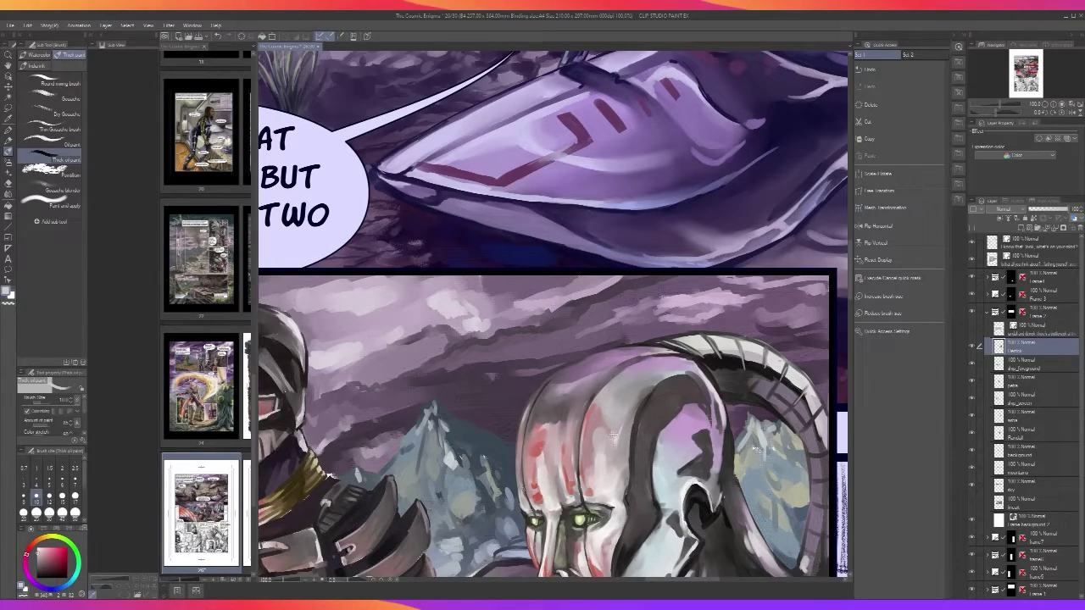
{"action": "scroll", "coordinate": [526, 422], "scroll_direction": "down", "scroll_amount": 1}
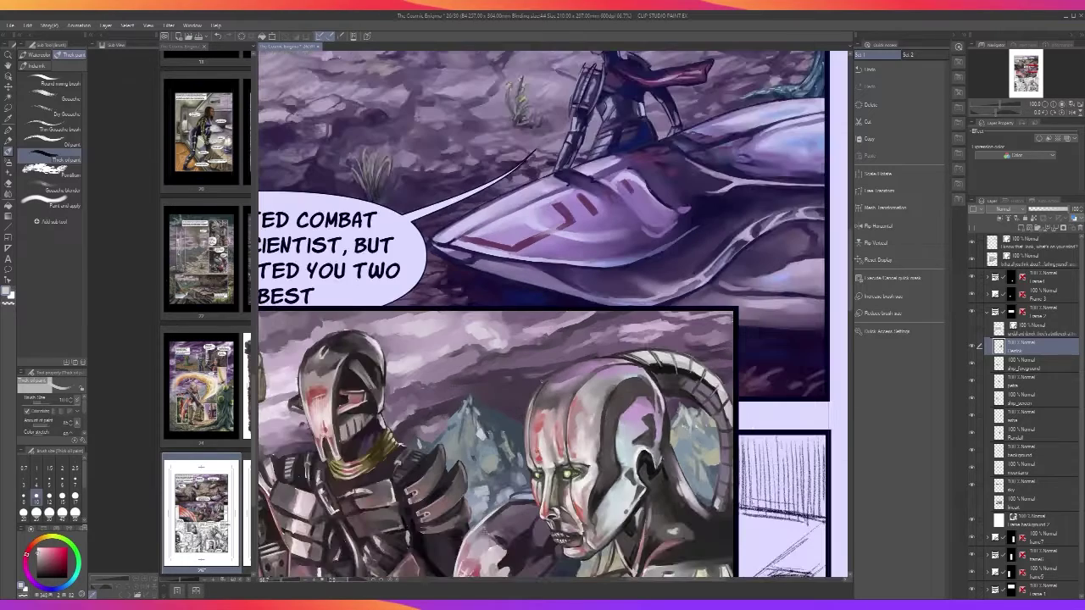
{"action": "scroll", "coordinate": [543, 382], "scroll_direction": "down", "scroll_amount": 1}
{"action": "scroll", "coordinate": [543, 382], "scroll_direction": "up", "scroll_amount": 2}
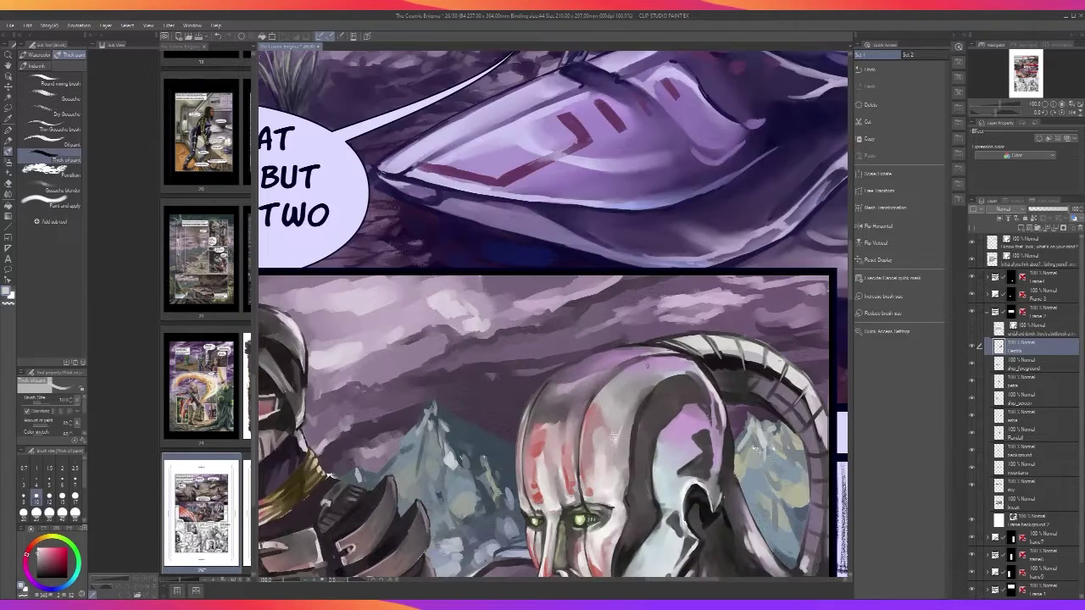
Sample a lilac tone from the crown, reduce the brush to 6, and paint highlights along the head's front upper edge
{"action": "left_click", "coordinate": [647, 366], "text": "alt"}
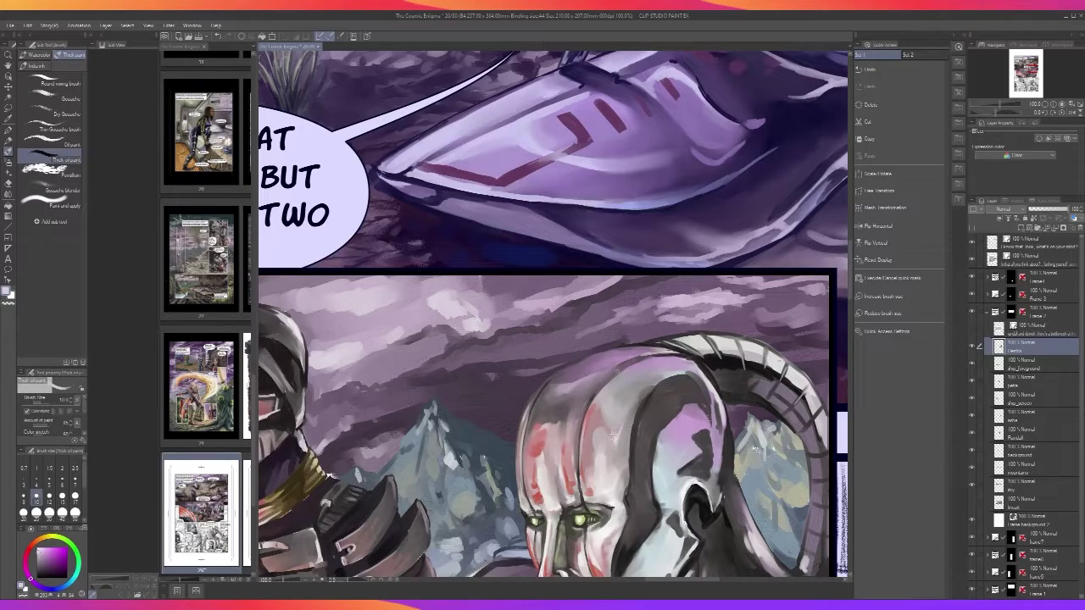
{"action": "key", "text": "bracketleft"}
{"action": "key", "text": "bracketleft"}
{"action": "key", "text": "bracketleft"}
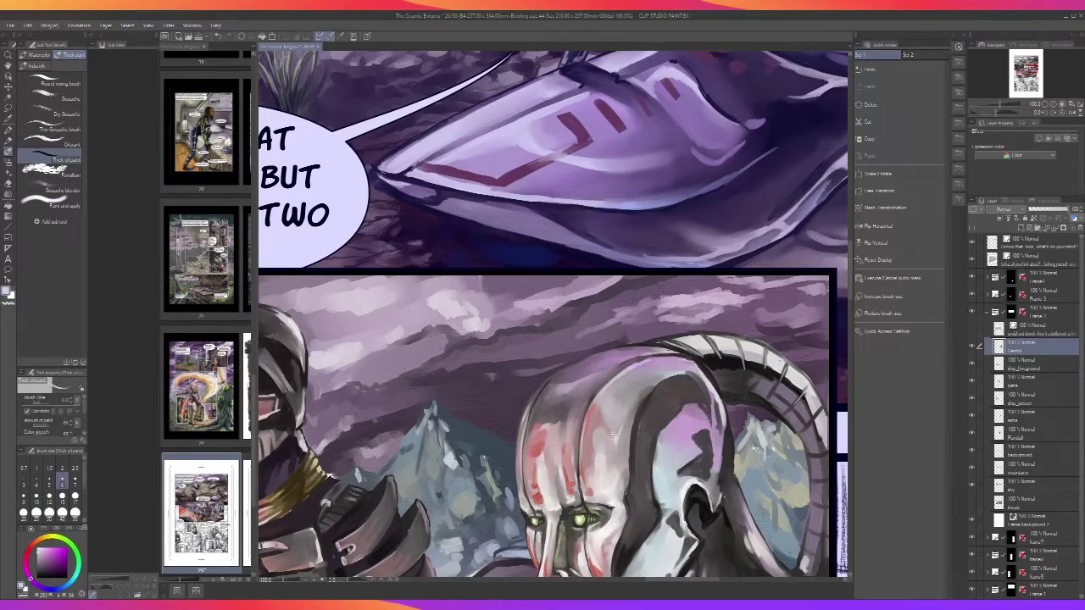
{"action": "left_click_drag", "start_coordinate": [540, 396], "coordinate": [569, 368]}
{"action": "scroll", "coordinate": [576, 364], "scroll_direction": "down", "scroll_amount": 4}
{"action": "scroll", "coordinate": [603, 349], "scroll_direction": "up", "scroll_amount": 4}
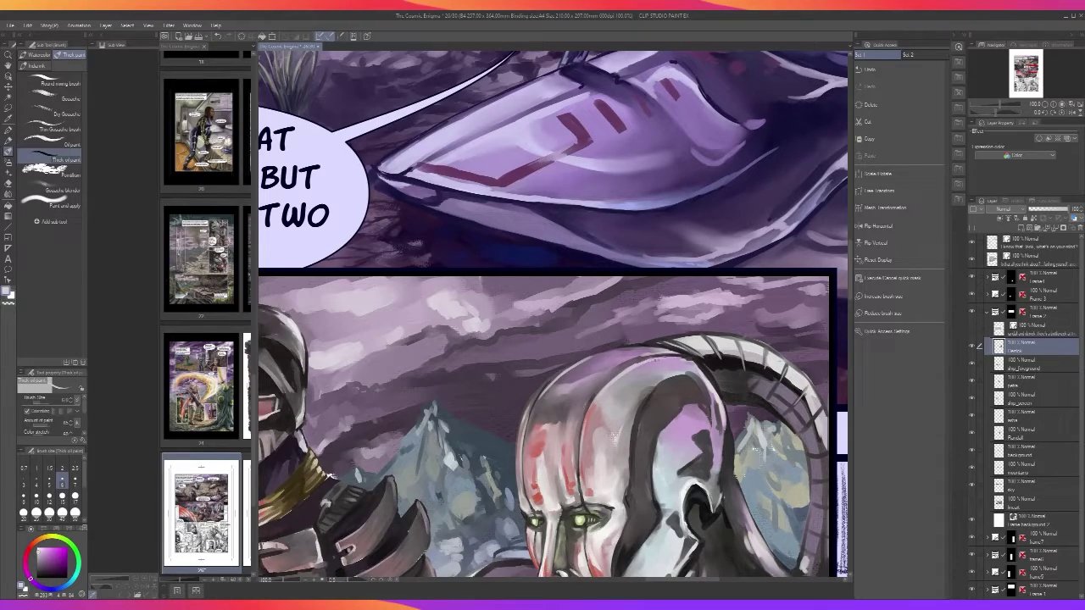
{"action": "left_click_drag", "start_coordinate": [537, 402], "coordinate": [532, 414]}
{"action": "left_click_drag", "start_coordinate": [573, 366], "coordinate": [605, 353]}
{"action": "scroll", "coordinate": [623, 341], "scroll_direction": "down", "scroll_amount": 3}
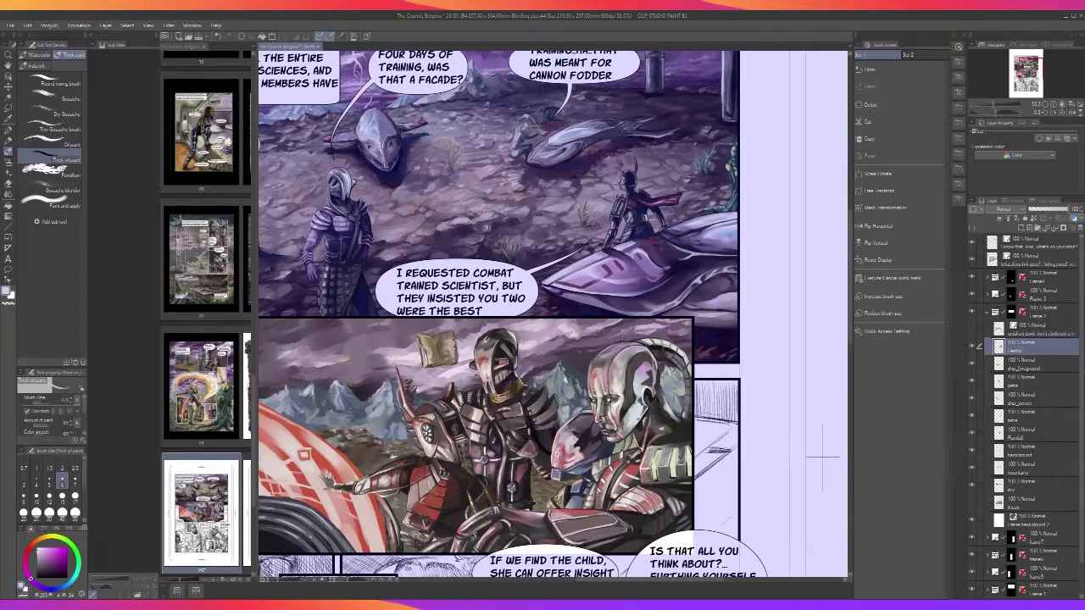
{"action": "scroll", "coordinate": [614, 437], "scroll_direction": "up", "scroll_amount": 5}
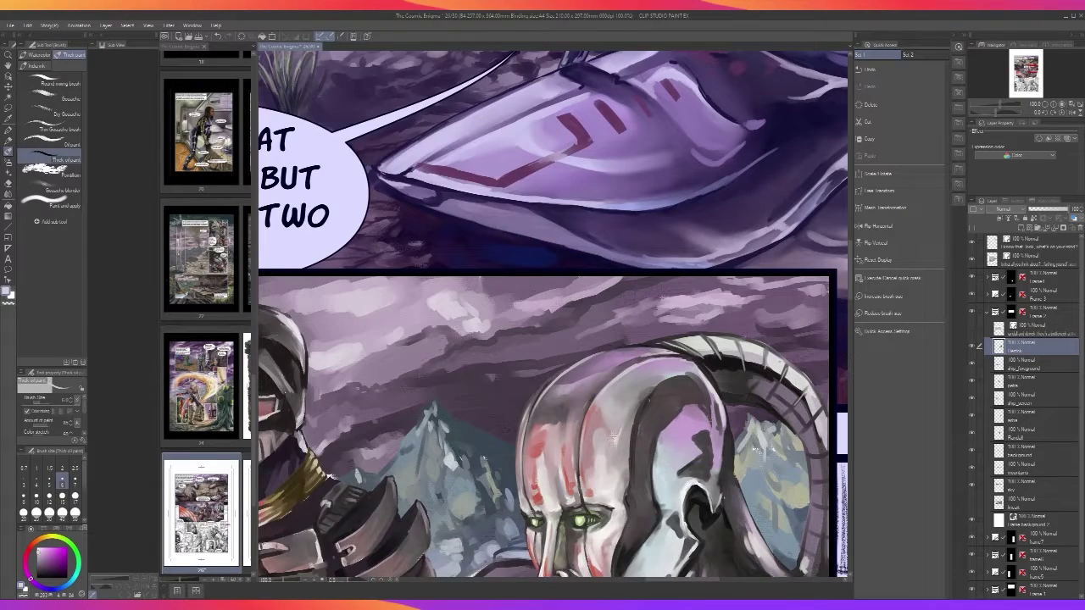
Sample a dark tone from the head, undo the trial strokes on the crown, and darken the upper front contour
{"action": "left_click", "coordinate": [641, 412], "text": "alt"}
{"action": "mouse_move", "coordinate": [615, 377]}
{"action": "left_mouse_down"}
{"action": "mouse_move", "coordinate": [597, 395]}
{"action": "mouse_move", "coordinate": [640, 363]}
{"action": "left_mouse_up"}
{"action": "key", "text": "ctrl+z"}
{"action": "key", "text": "ctrl+z"}
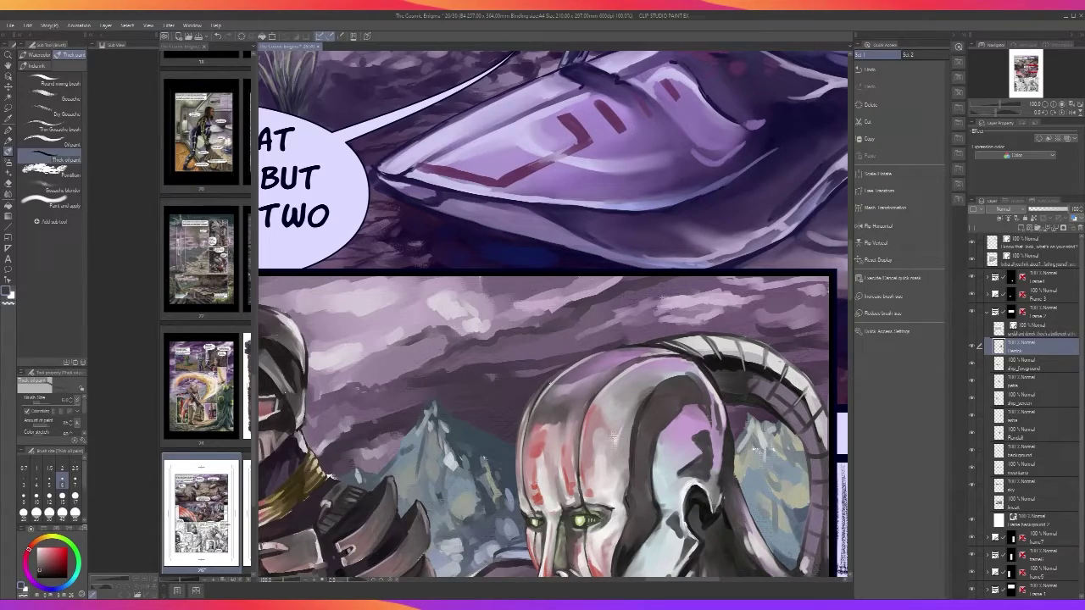
{"action": "left_click_drag", "start_coordinate": [553, 380], "coordinate": [589, 357]}
{"action": "scroll", "coordinate": [636, 347], "scroll_direction": "down", "scroll_amount": 2}
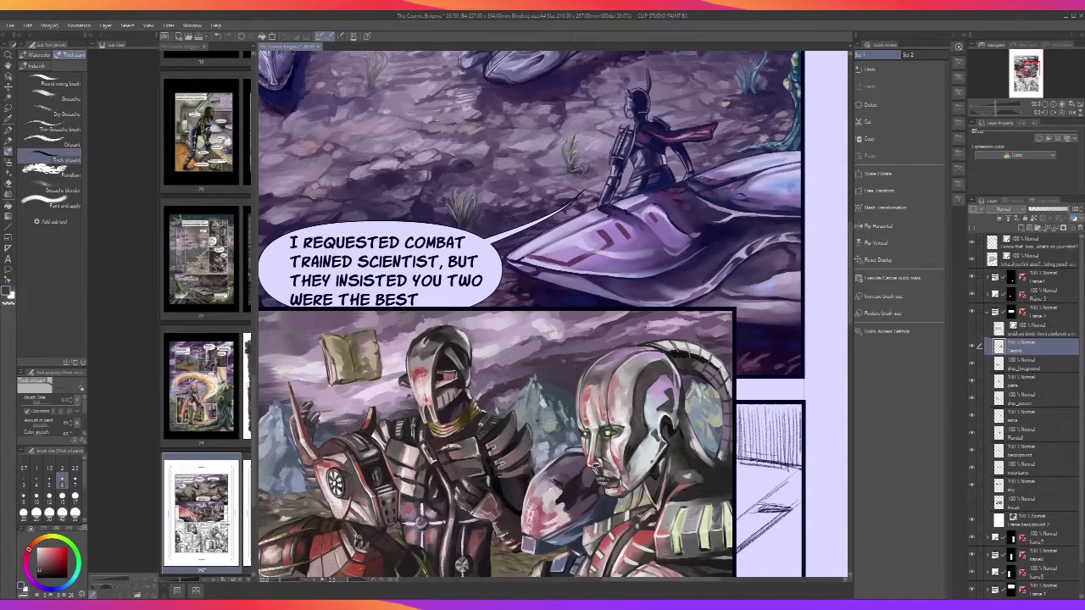
{"action": "scroll", "coordinate": [642, 349], "scroll_direction": "down", "scroll_amount": 2}
{"action": "scroll", "coordinate": [623, 343], "scroll_direction": "up", "scroll_amount": 4}
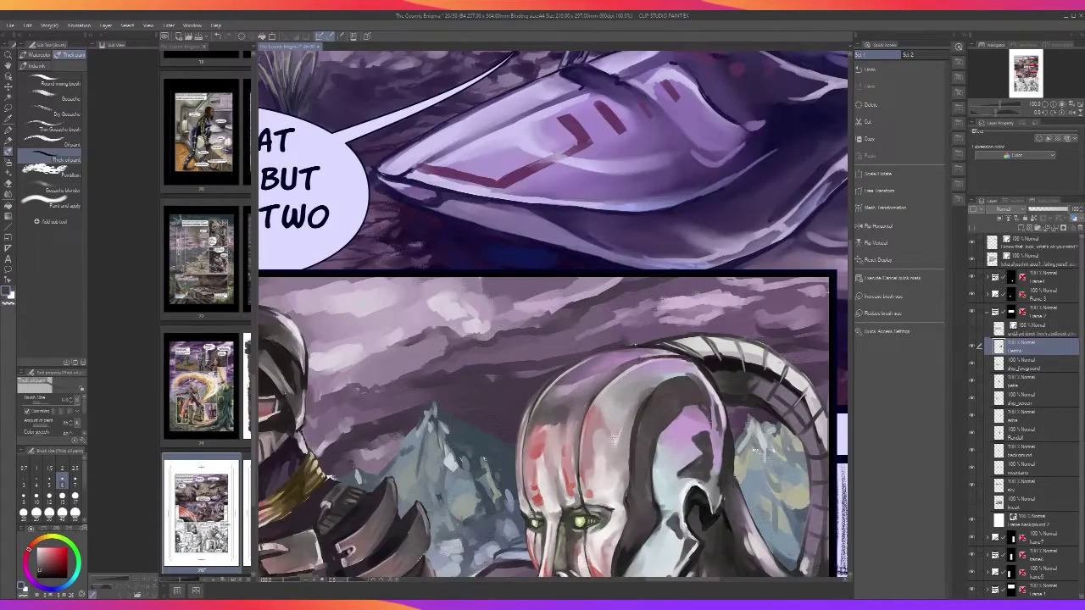
Sample pale lilac from the clouds, enlarge the brush to 10, and highlight the crown's rear edge
{"action": "key", "text": "i"}
{"action": "left_click", "coordinate": [459, 309]}
{"action": "key", "text": "b"}
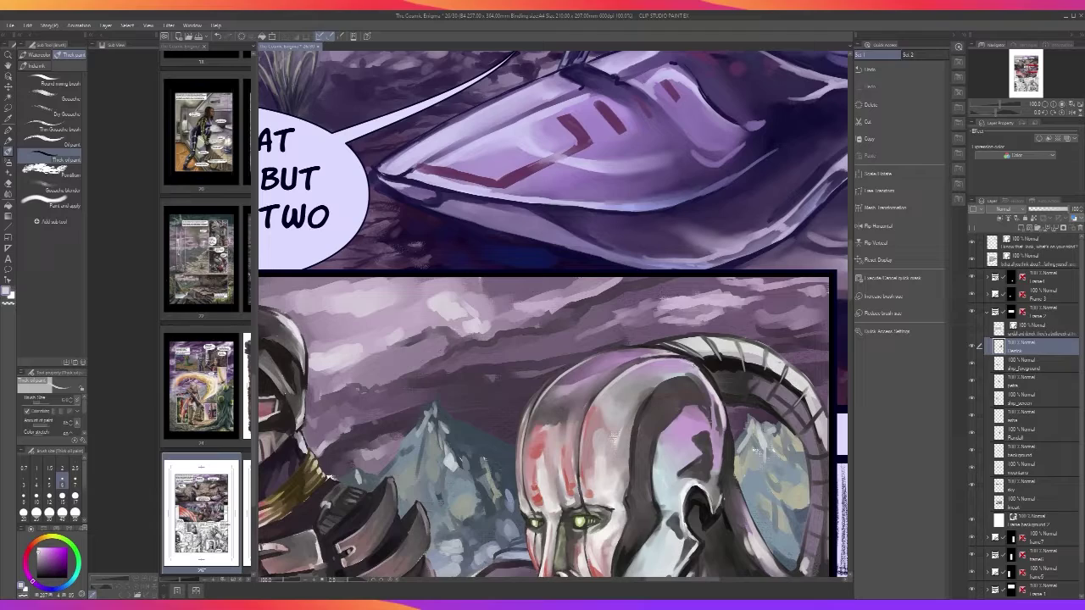
{"action": "key", "text": "bracketright"}
{"action": "key", "text": "bracketright"}
{"action": "key", "text": "bracketright"}
{"action": "left_click_drag", "start_coordinate": [689, 361], "coordinate": [705, 376]}
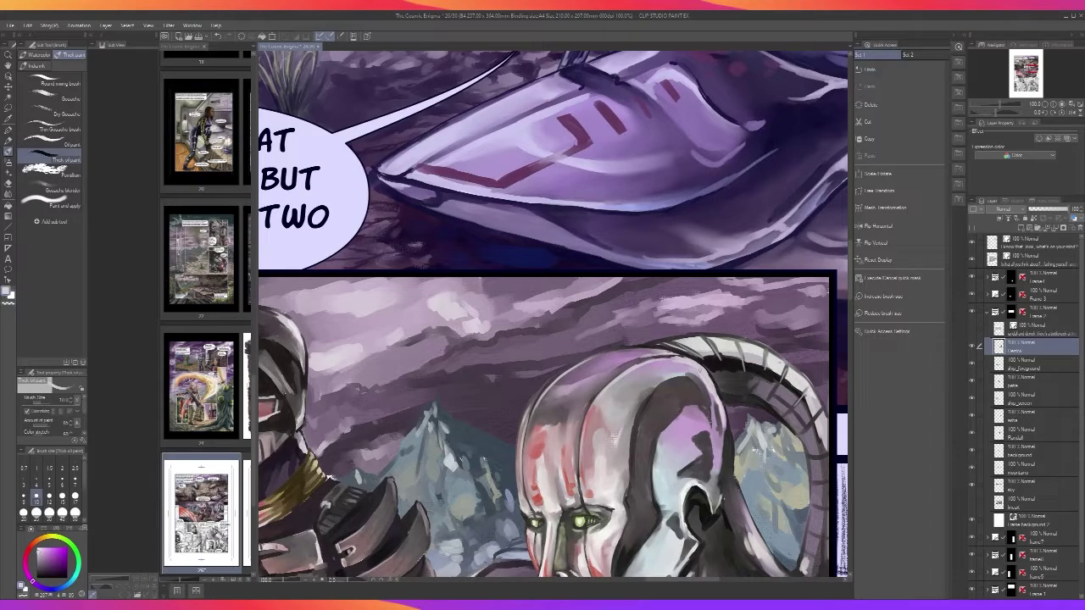
Reduce the brush to 6 and add a thin pale lilac highlight along the top of the head
{"action": "key", "text": "["}
{"action": "key", "text": "["}
{"action": "key", "text": "["}
{"action": "key", "text": "["}
{"action": "key", "text": "["}
{"action": "key", "text": "["}
{"action": "key", "text": "]"}
{"action": "key", "text": "]"}
{"action": "key", "text": "]"}
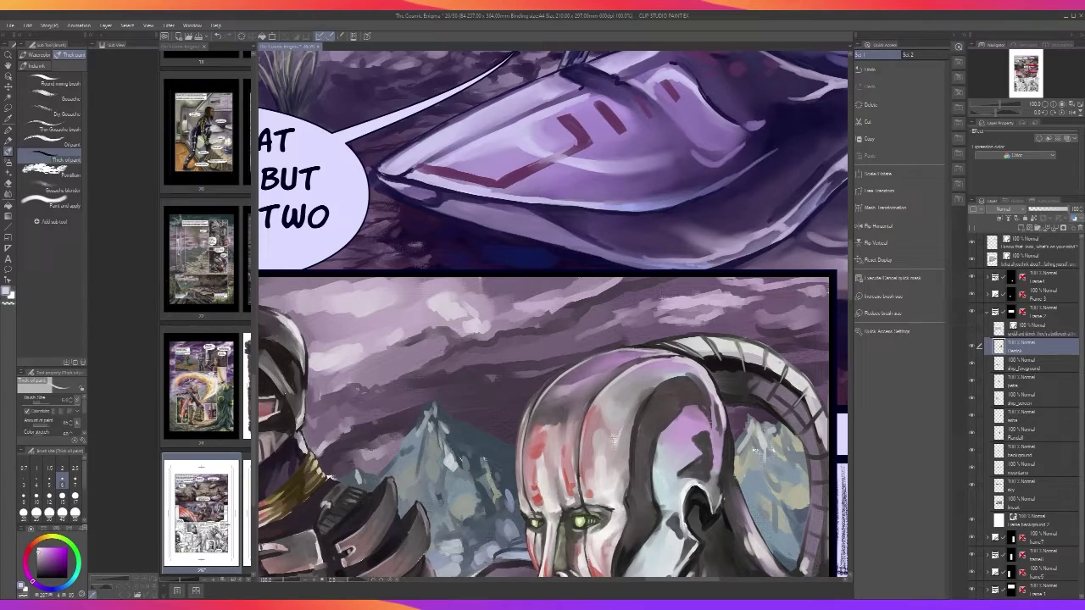
{"action": "key", "text": "ctrl+z"}
{"action": "key", "text": "ctrl+y"}
{"action": "left_click_drag", "start_coordinate": [667, 349], "coordinate": [645, 350]}
{"action": "scroll", "coordinate": [638, 350], "scroll_direction": "down", "scroll_amount": 2}
{"action": "scroll", "coordinate": [638, 350], "scroll_direction": "up", "scroll_amount": 2}
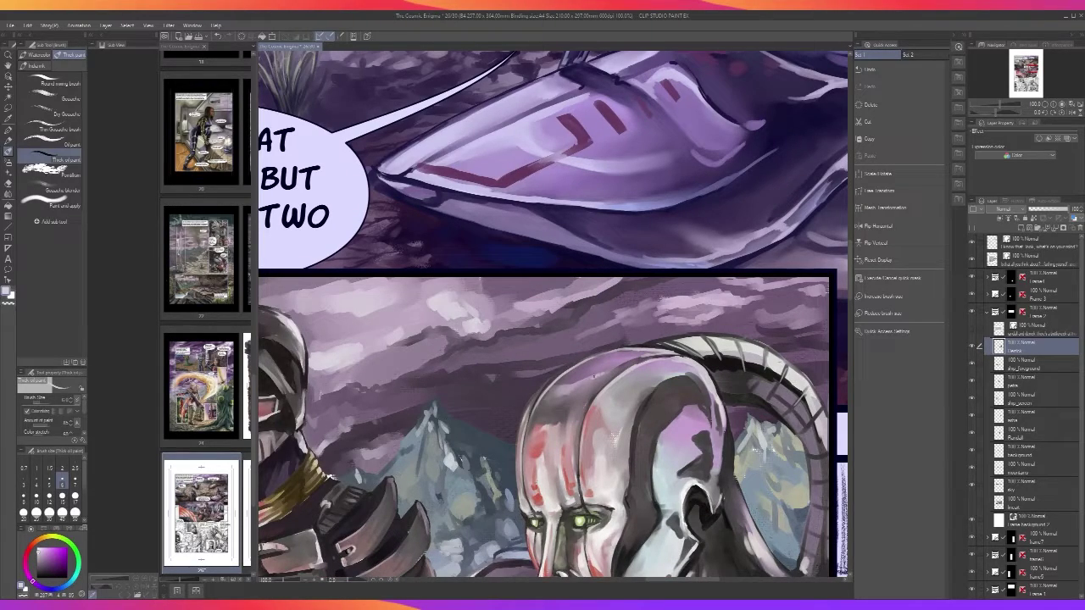
Choose a near-white colour with brush size 6 and paint a bright highlight across the crown
{"action": "key", "text": "bracketright"}
{"action": "key", "text": "bracketright"}
{"action": "key", "text": "bracketright"}
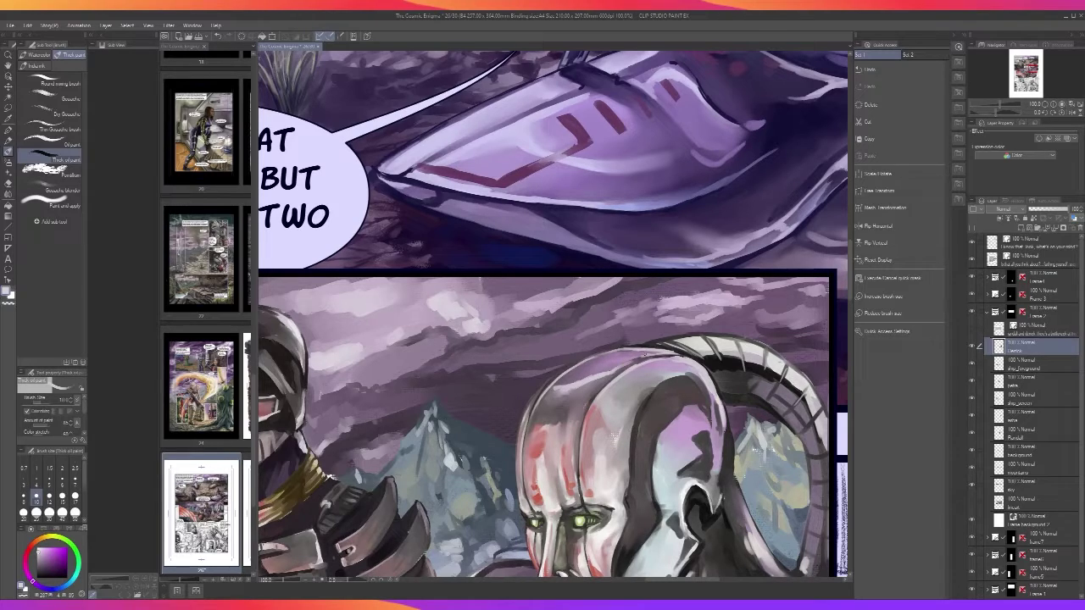
{"action": "scroll", "coordinate": [653, 347], "scroll_direction": "down", "scroll_amount": 3}
{"action": "scroll", "coordinate": [653, 351], "scroll_direction": "up", "scroll_amount": 3}
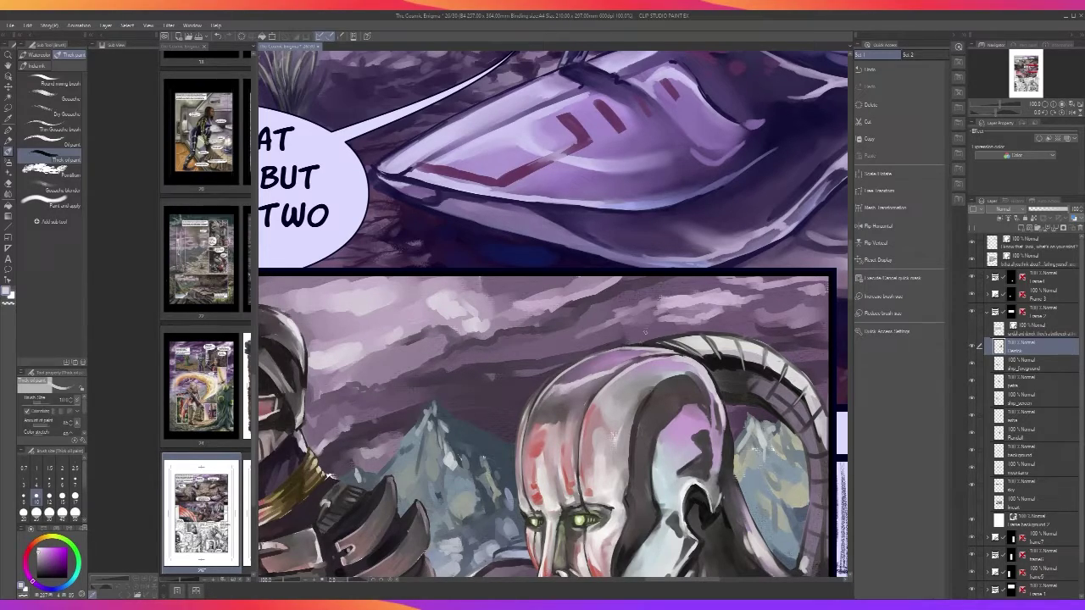
{"action": "scroll", "coordinate": [650, 359], "scroll_direction": "down", "scroll_amount": 3}
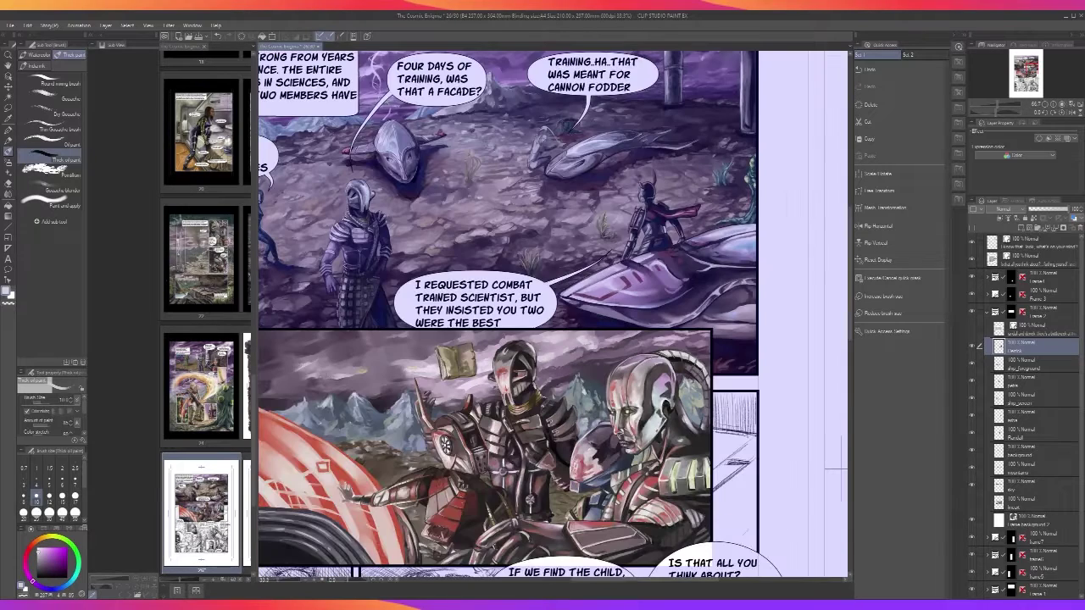
{"action": "scroll", "coordinate": [656, 359], "scroll_direction": "up", "scroll_amount": 5}
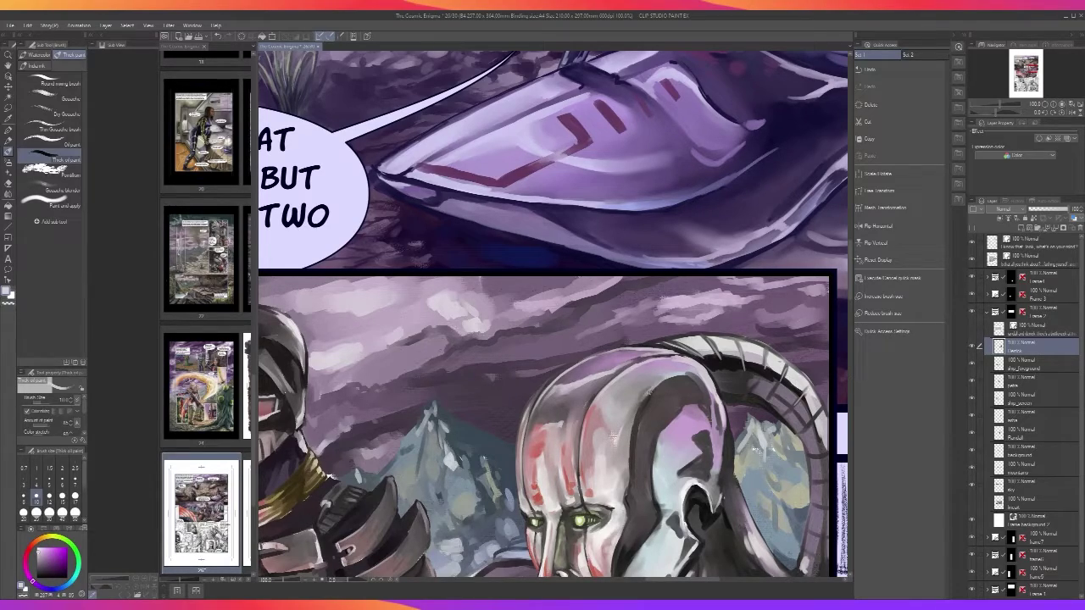
{"action": "left_click", "coordinate": [37, 548]}
{"action": "left_click", "coordinate": [62, 480]}
{"action": "mouse_move", "coordinate": [675, 373]}
{"action": "left_mouse_down"}
{"action": "mouse_move", "coordinate": [698, 376]}
{"action": "mouse_move", "coordinate": [642, 379]}
{"action": "left_mouse_up"}
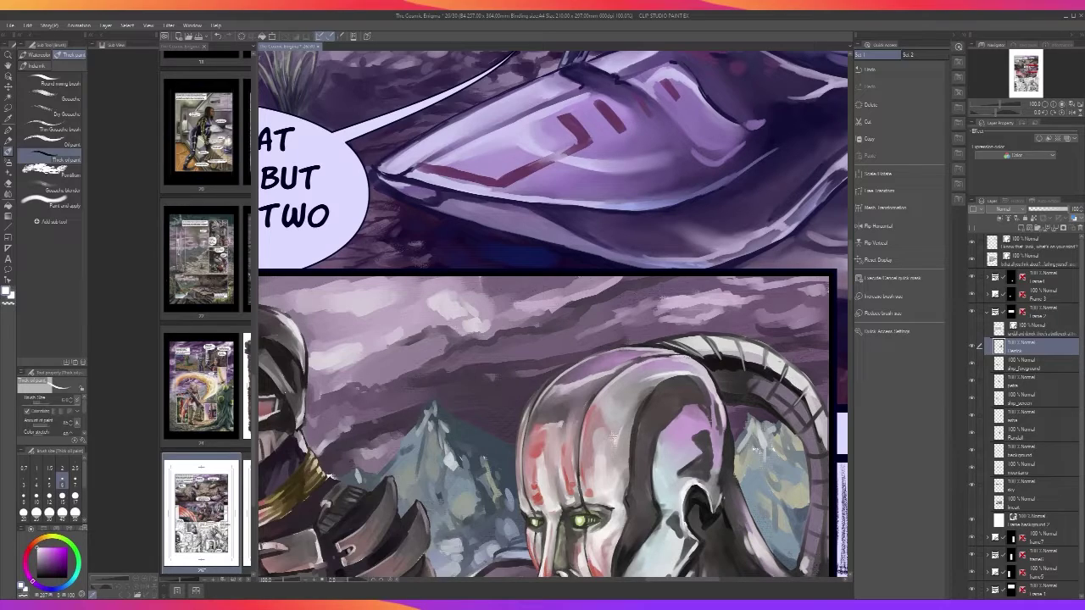
Sample a dark purple-grey at the back of the head, enlarge the brush to 17, and deepen the rear shadow
{"action": "left_click", "coordinate": [718, 382], "text": "alt"}
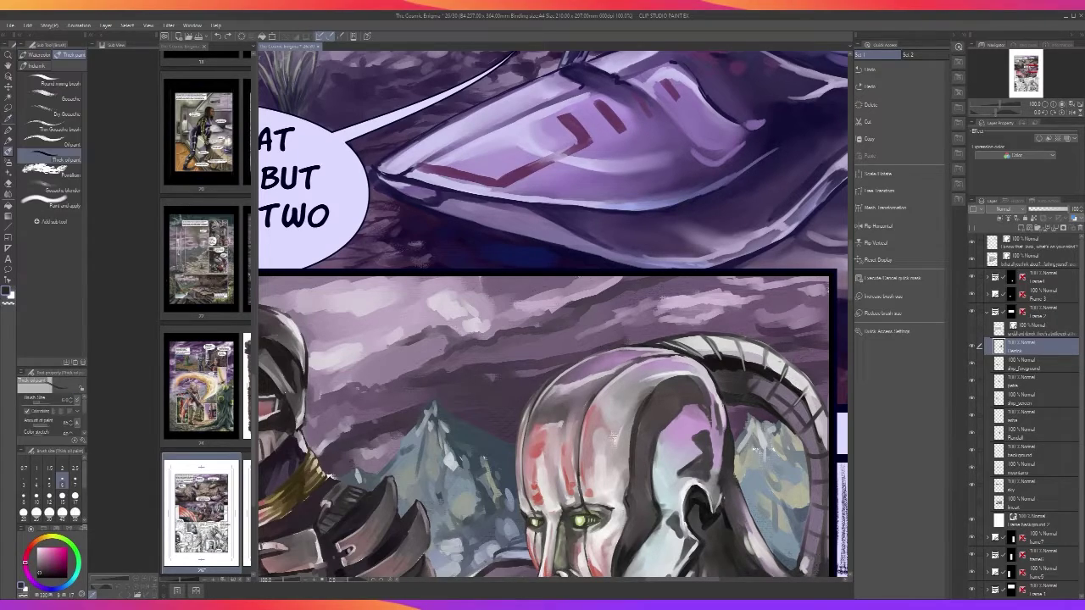
{"action": "key", "text": "bracketright"}
{"action": "key", "text": "bracketright"}
{"action": "key", "text": "bracketright"}
{"action": "key", "text": "bracketright"}
{"action": "key", "text": "bracketright"}
{"action": "key", "text": "bracketright"}
{"action": "mouse_move", "coordinate": [722, 400]}
{"action": "left_mouse_down"}
{"action": "mouse_move", "coordinate": [726, 436]}
{"action": "mouse_move", "coordinate": [718, 397]}
{"action": "left_mouse_up"}
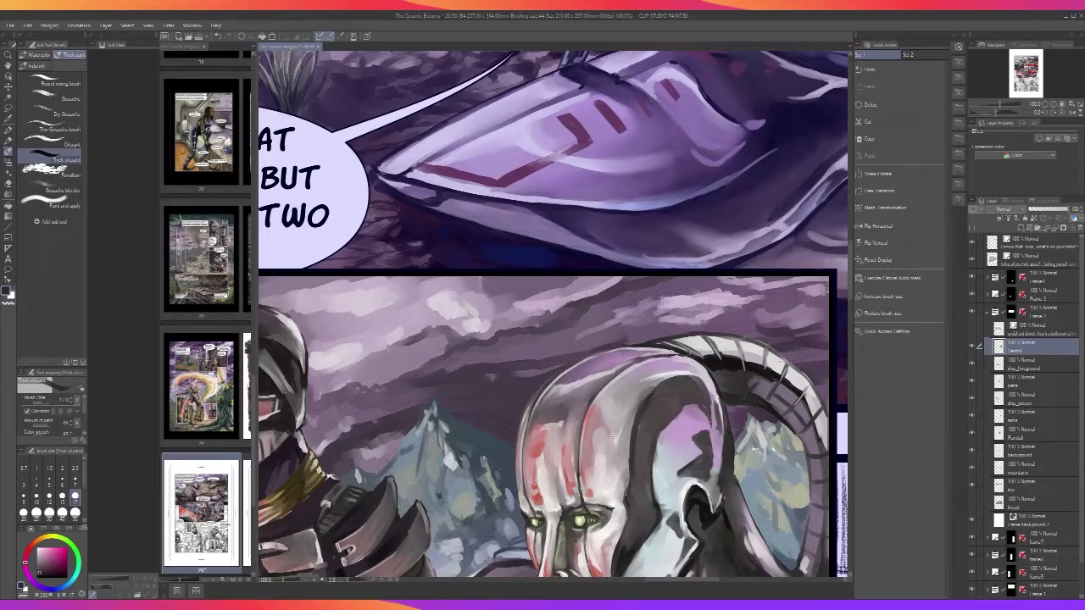
Reduce the brush to 10 and paint dark contour strokes over the crown and along the head's central ridge
{"action": "key", "text": "bracketleft"}
{"action": "key", "text": "bracketleft"}
{"action": "key", "text": "bracketleft"}
{"action": "mouse_move", "coordinate": [666, 354]}
{"action": "left_mouse_down"}
{"action": "mouse_move", "coordinate": [697, 359]}
{"action": "mouse_move", "coordinate": [710, 380]}
{"action": "left_mouse_up"}
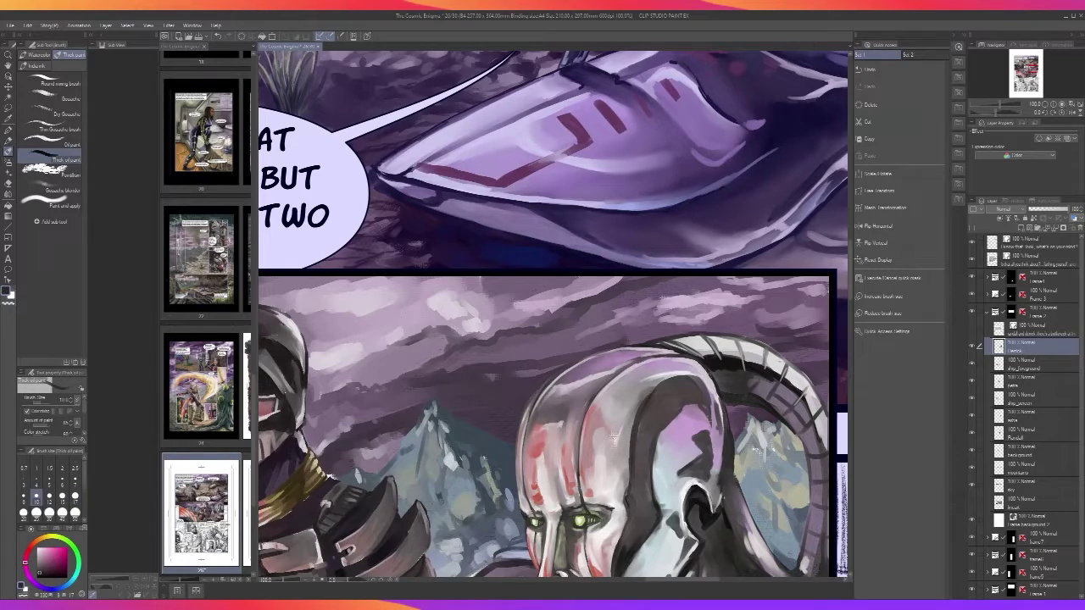
{"action": "key", "text": "bracketleft"}
{"action": "key", "text": "bracketleft"}
{"action": "key", "text": "bracketleft"}
{"action": "key", "text": "bracketright"}
{"action": "key", "text": "bracketright"}
{"action": "key", "text": "bracketright"}
{"action": "left_click_drag", "start_coordinate": [613, 378], "coordinate": [670, 356]}
{"action": "left_click_drag", "start_coordinate": [573, 366], "coordinate": [591, 358]}
{"action": "scroll", "coordinate": [640, 341], "scroll_direction": "down", "scroll_amount": 3}
{"action": "scroll", "coordinate": [640, 342], "scroll_direction": "up", "scroll_amount": 3}
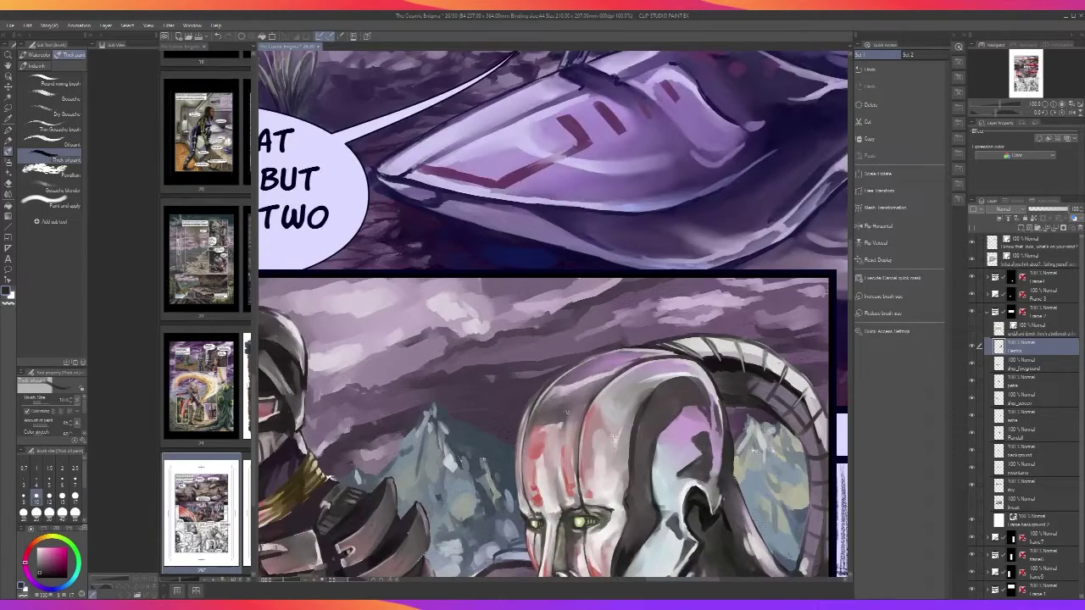
Enlarge the brush to 17 and sample a dark olive tone from the curved collar behind the head
{"action": "key", "text": "bracketright"}
{"action": "key", "text": "bracketright"}
{"action": "key", "text": "bracketright"}
{"action": "scroll", "coordinate": [566, 396], "scroll_direction": "down", "scroll_amount": 2}
{"action": "scroll", "coordinate": [566, 395], "scroll_direction": "up", "scroll_amount": 1}
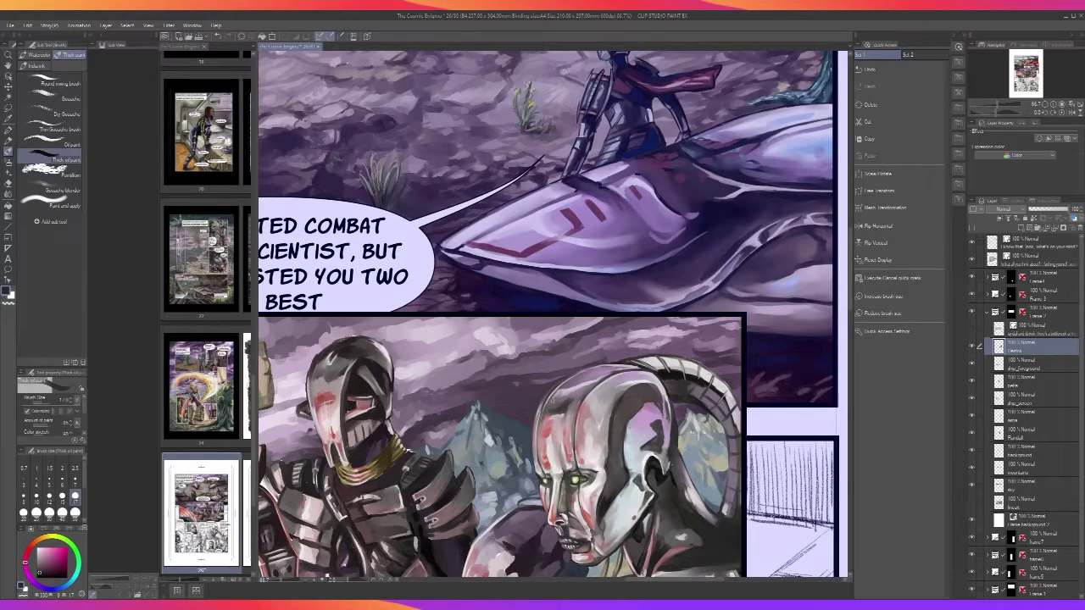
{"action": "scroll", "coordinate": [775, 497], "scroll_direction": "down", "scroll_amount": 2}
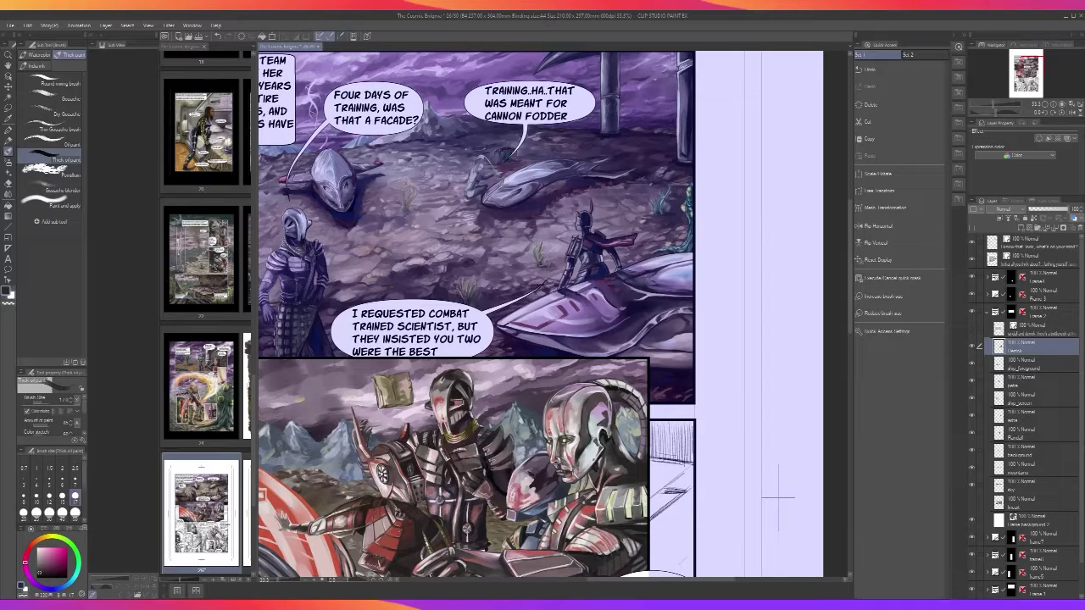
{"action": "scroll", "coordinate": [555, 415], "scroll_direction": "up", "scroll_amount": 3}
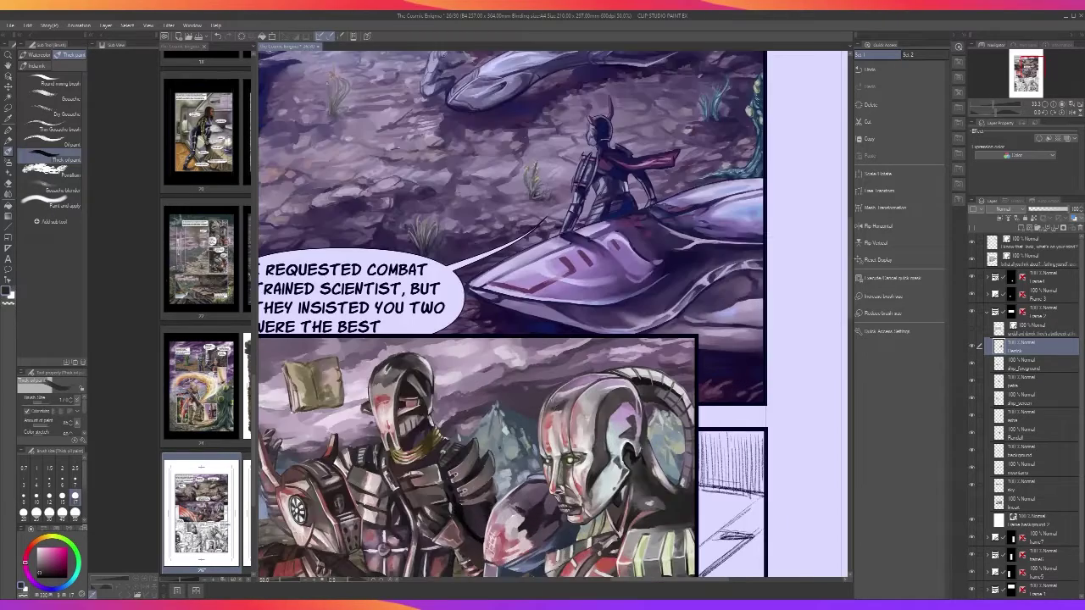
{"action": "left_click_drag", "start_coordinate": [832, 288], "coordinate": [744, 343]}
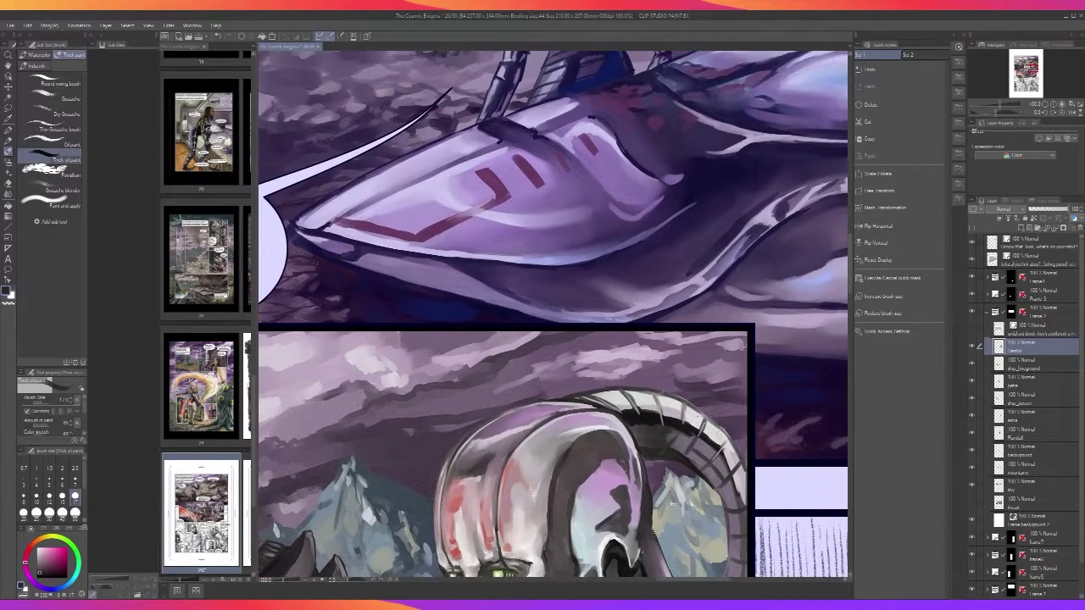
{"action": "left_click_drag", "start_coordinate": [720, 471], "coordinate": [659, 334]}
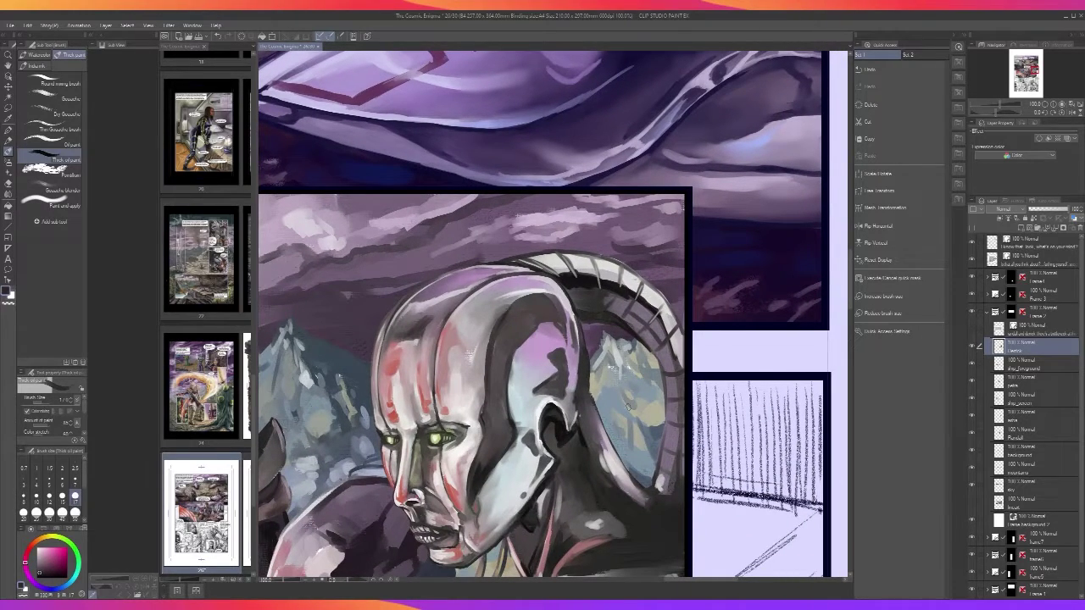
{"action": "left_click", "coordinate": [612, 315], "text": "alt"}
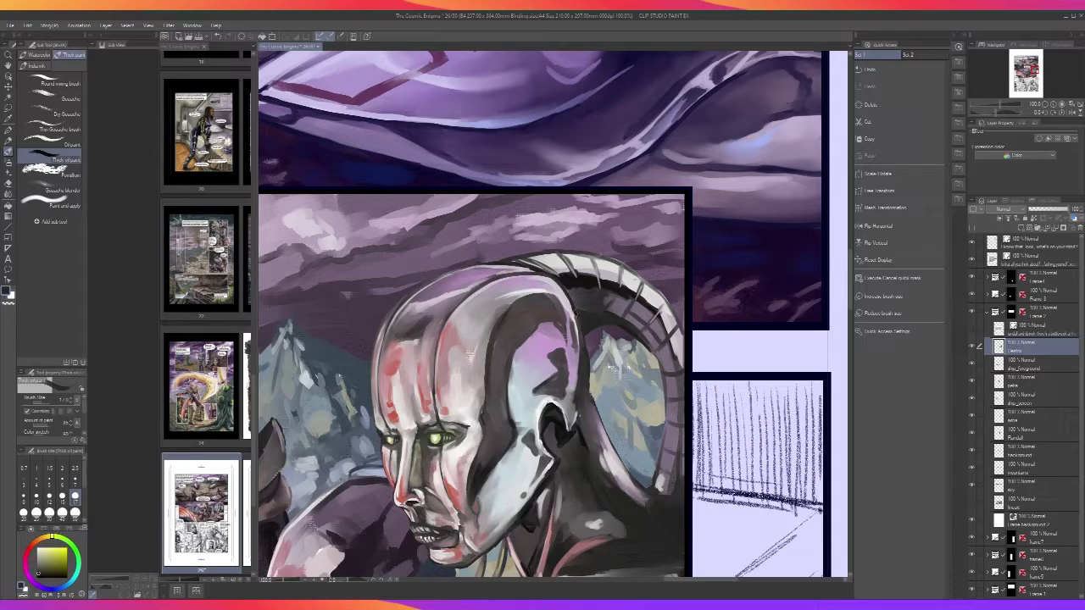
{"action": "scroll", "coordinate": [612, 313], "scroll_direction": "down", "scroll_amount": 2}
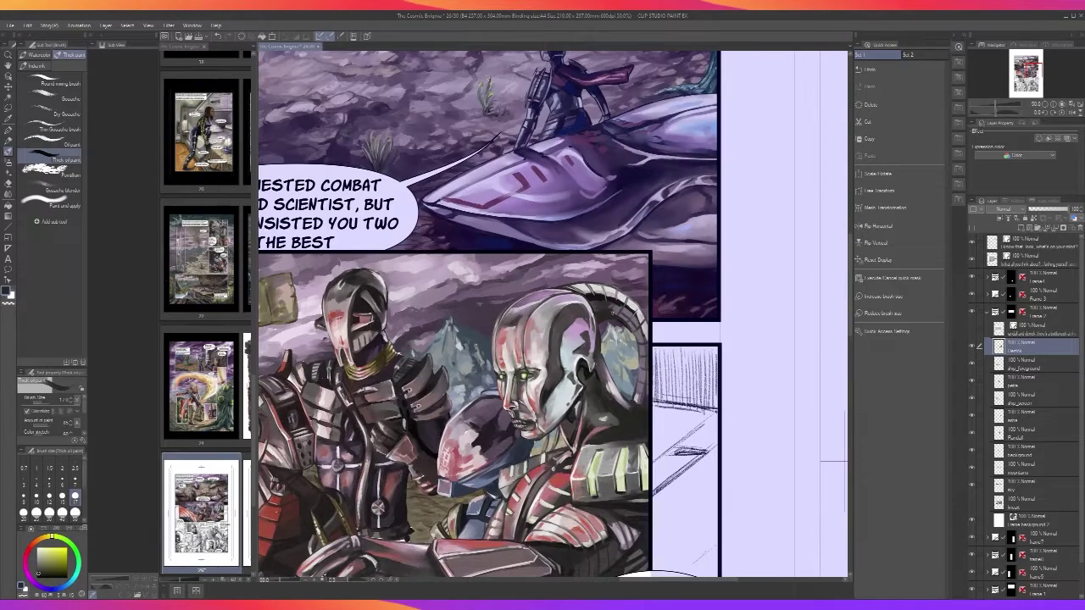
{"action": "scroll", "coordinate": [766, 413], "scroll_direction": "down", "scroll_amount": 1}
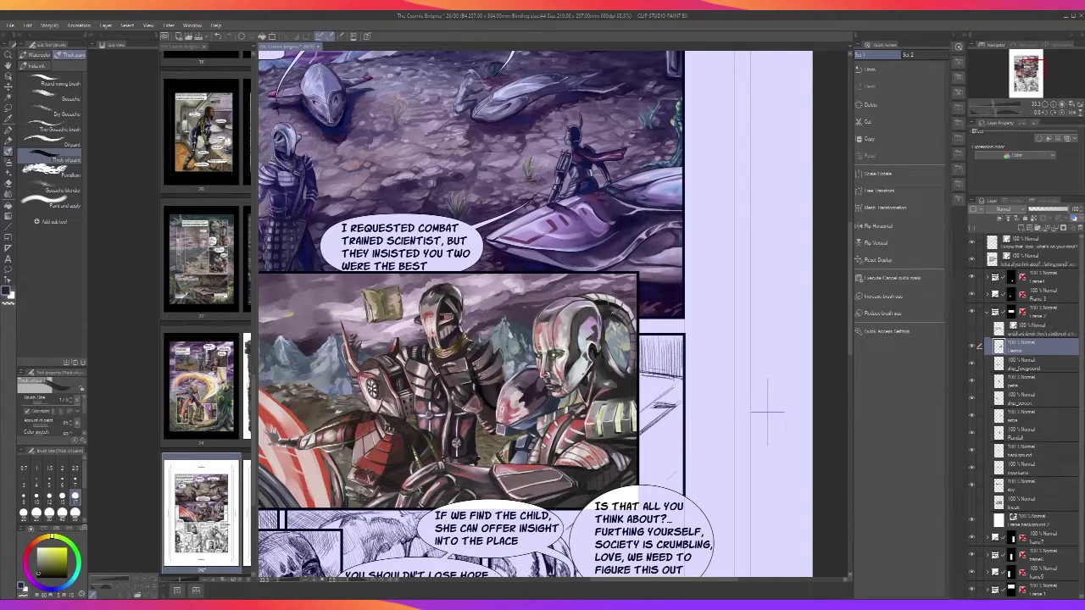
{"action": "scroll", "coordinate": [603, 363], "scroll_direction": "up", "scroll_amount": 4}
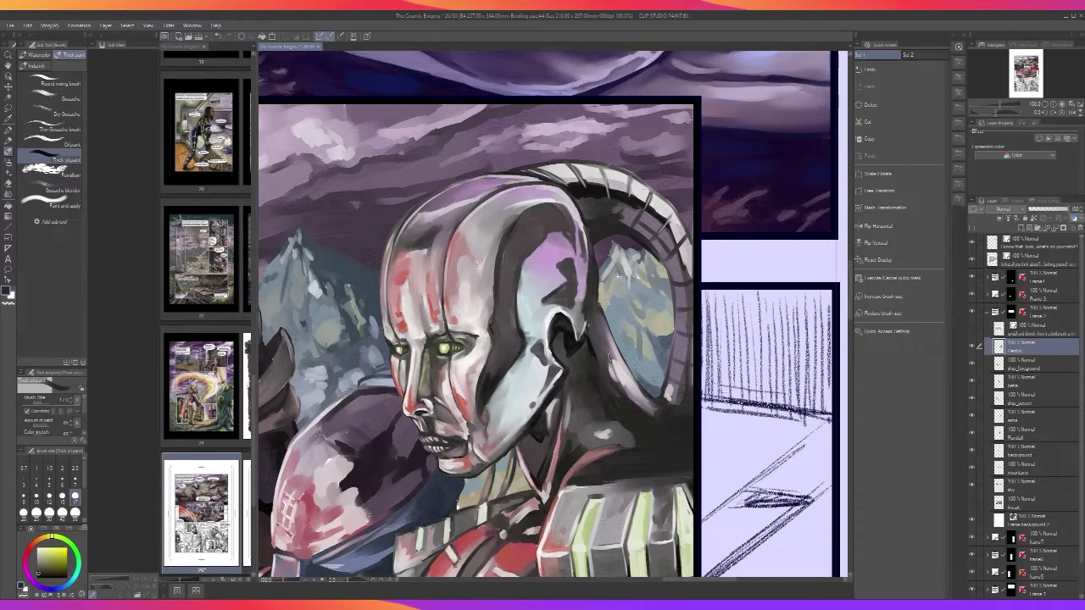
{"action": "scroll", "coordinate": [607, 356], "scroll_direction": "down", "scroll_amount": 2}
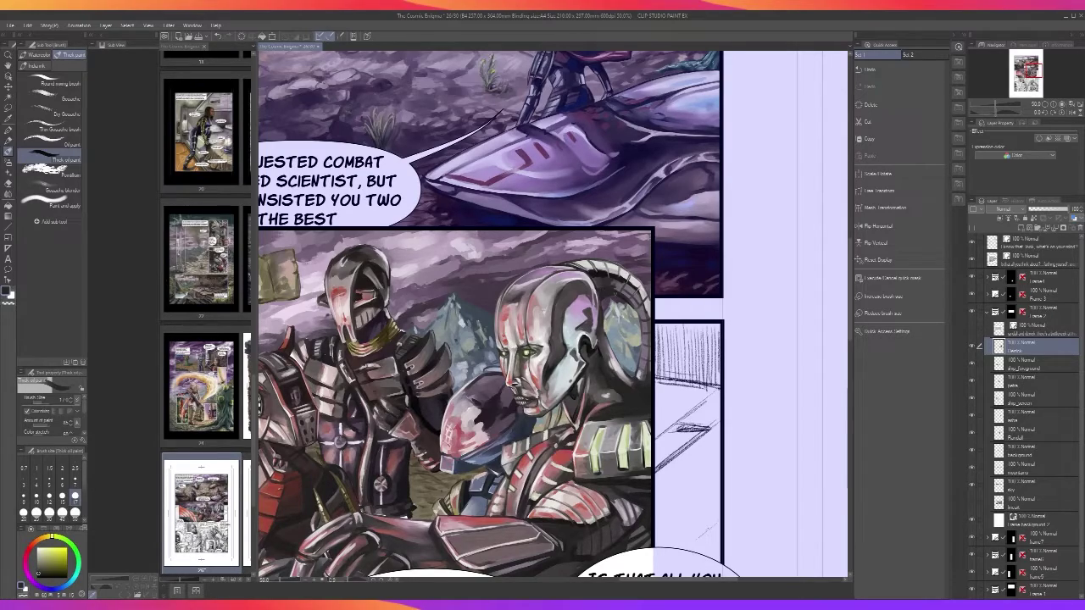
Sample near-black from the back of the head, reduce the brush to 10, and darken the collar's upper segment lines
{"action": "scroll", "coordinate": [606, 273], "scroll_direction": "up", "scroll_amount": 5}
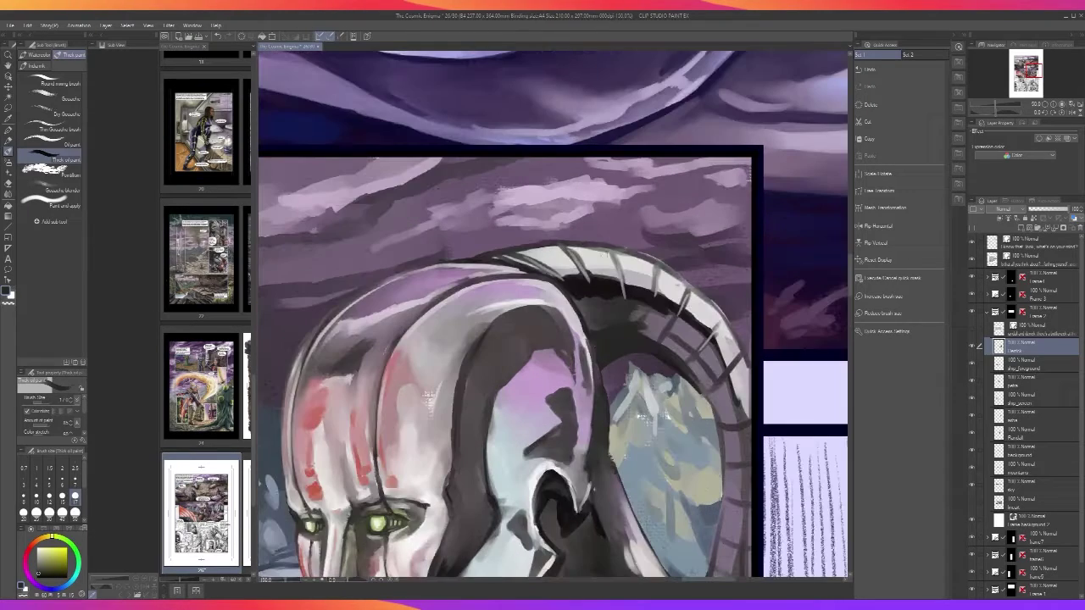
{"action": "left_click", "coordinate": [584, 283], "text": "alt"}
{"action": "key", "text": "["}
{"action": "key", "text": "["}
{"action": "key", "text": "["}
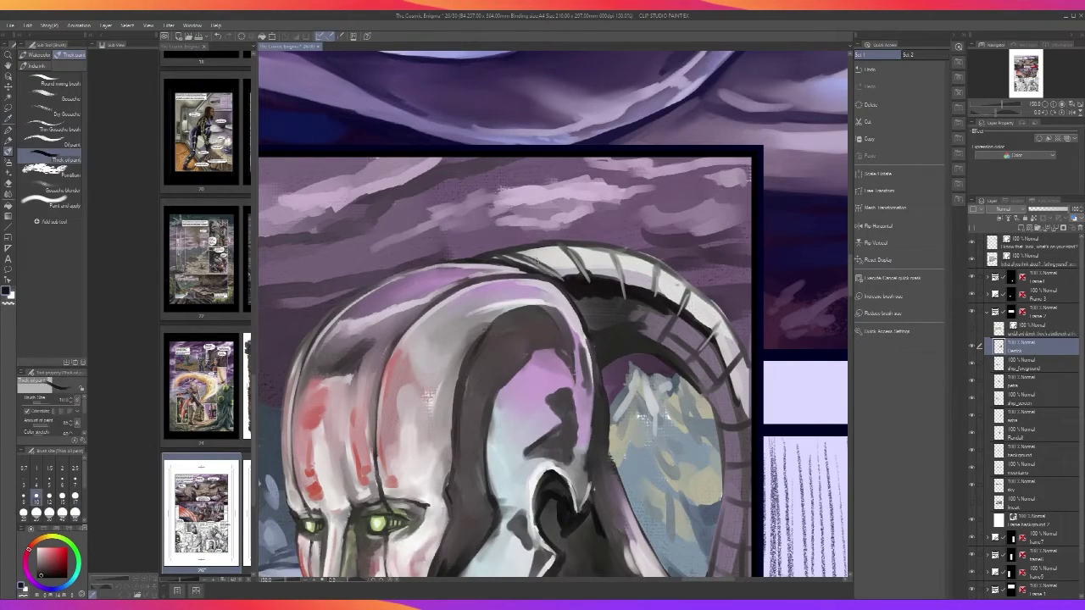
{"action": "mouse_move", "coordinate": [518, 254]}
{"action": "left_mouse_down"}
{"action": "mouse_move", "coordinate": [558, 272]}
{"action": "mouse_move", "coordinate": [537, 263]}
{"action": "mouse_move", "coordinate": [598, 328]}
{"action": "left_mouse_up"}
{"action": "key", "text": "ctrl+z"}
{"action": "mouse_move", "coordinate": [626, 289]}
{"action": "left_mouse_down"}
{"action": "mouse_move", "coordinate": [627, 318]}
{"action": "mouse_move", "coordinate": [625, 263]}
{"action": "mouse_move", "coordinate": [614, 251]}
{"action": "mouse_move", "coordinate": [652, 326]}
{"action": "mouse_move", "coordinate": [644, 334]}
{"action": "mouse_move", "coordinate": [671, 265]}
{"action": "left_mouse_up"}
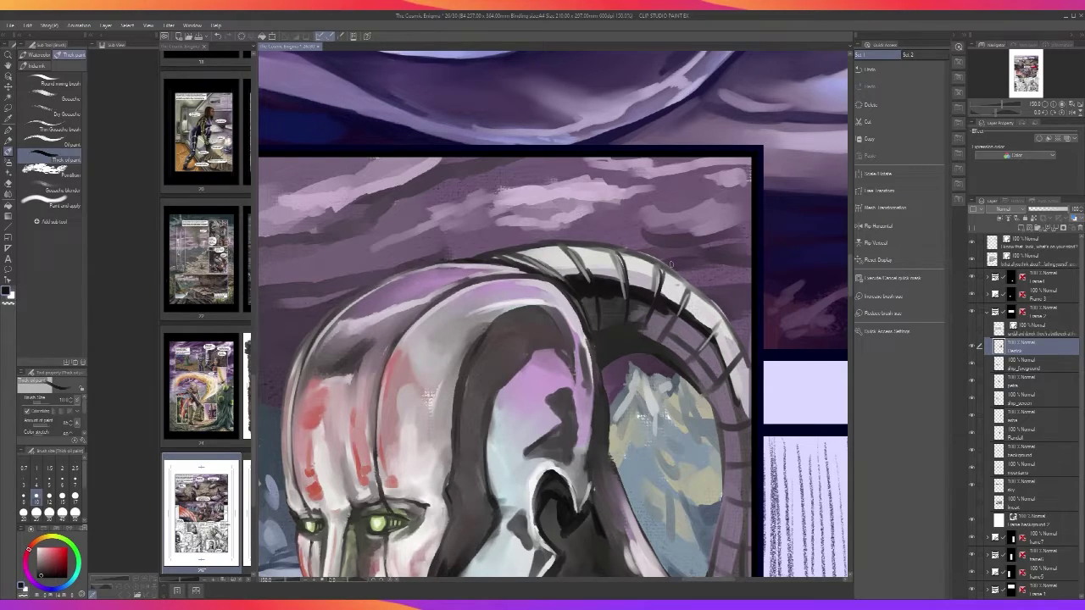
Paint dark divider lines and contours down the collar's lower outer curve with brush size 10
{"action": "mouse_move", "coordinate": [681, 316]}
{"action": "left_mouse_down"}
{"action": "mouse_move", "coordinate": [654, 340]}
{"action": "mouse_move", "coordinate": [693, 286]}
{"action": "mouse_move", "coordinate": [750, 371]}
{"action": "mouse_move", "coordinate": [708, 389]}
{"action": "mouse_move", "coordinate": [720, 329]}
{"action": "mouse_move", "coordinate": [701, 358]}
{"action": "left_mouse_up"}
{"action": "key", "text": "bracketleft"}
{"action": "key", "text": "bracketleft"}
{"action": "key", "text": "bracketright"}
{"action": "key", "text": "bracketright"}
{"action": "mouse_move", "coordinate": [719, 422]}
{"action": "left_mouse_down"}
{"action": "mouse_move", "coordinate": [755, 413]}
{"action": "mouse_move", "coordinate": [727, 418]}
{"action": "mouse_move", "coordinate": [705, 391]}
{"action": "mouse_move", "coordinate": [754, 416]}
{"action": "mouse_move", "coordinate": [723, 458]}
{"action": "mouse_move", "coordinate": [719, 432]}
{"action": "mouse_move", "coordinate": [748, 458]}
{"action": "mouse_move", "coordinate": [732, 467]}
{"action": "mouse_move", "coordinate": [760, 457]}
{"action": "mouse_move", "coordinate": [719, 493]}
{"action": "mouse_move", "coordinate": [749, 503]}
{"action": "left_mouse_up"}
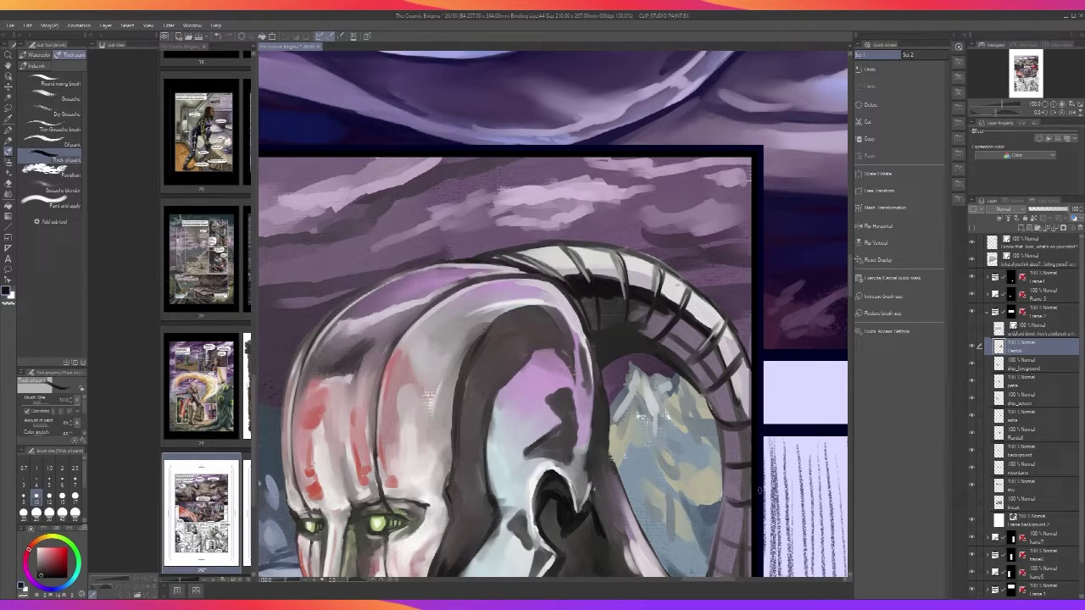
{"action": "scroll", "coordinate": [748, 497], "scroll_direction": "down", "scroll_amount": 5}
{"action": "scroll", "coordinate": [758, 483], "scroll_direction": "up", "scroll_amount": 3}
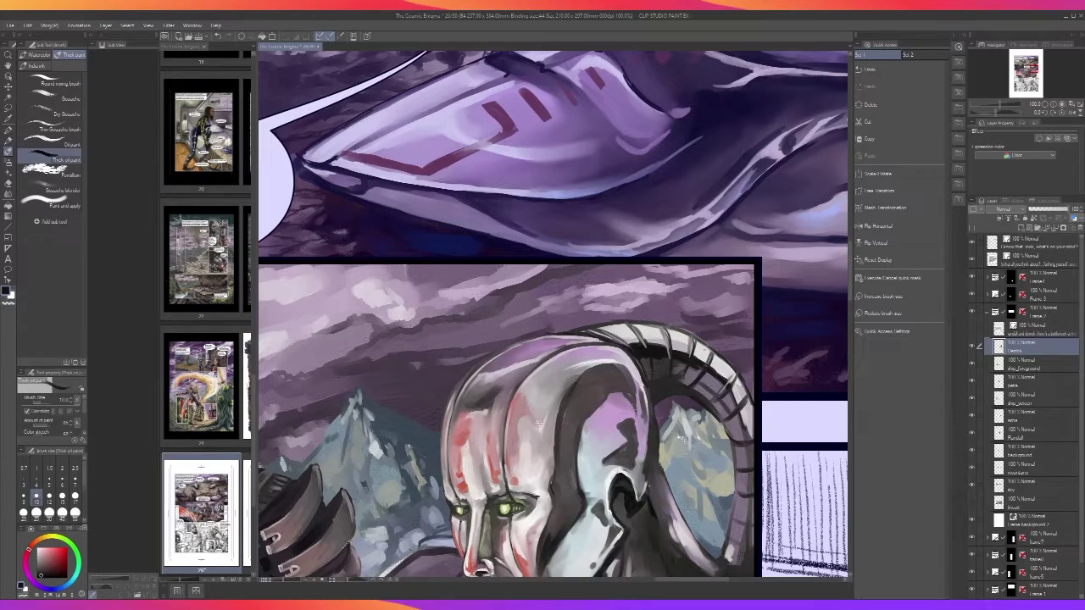
Reduce the brush to 6 and refine the dark dividers between the collar's segments
{"action": "key", "text": "bracketleft"}
{"action": "key", "text": "bracketleft"}
{"action": "key", "text": "bracketleft"}
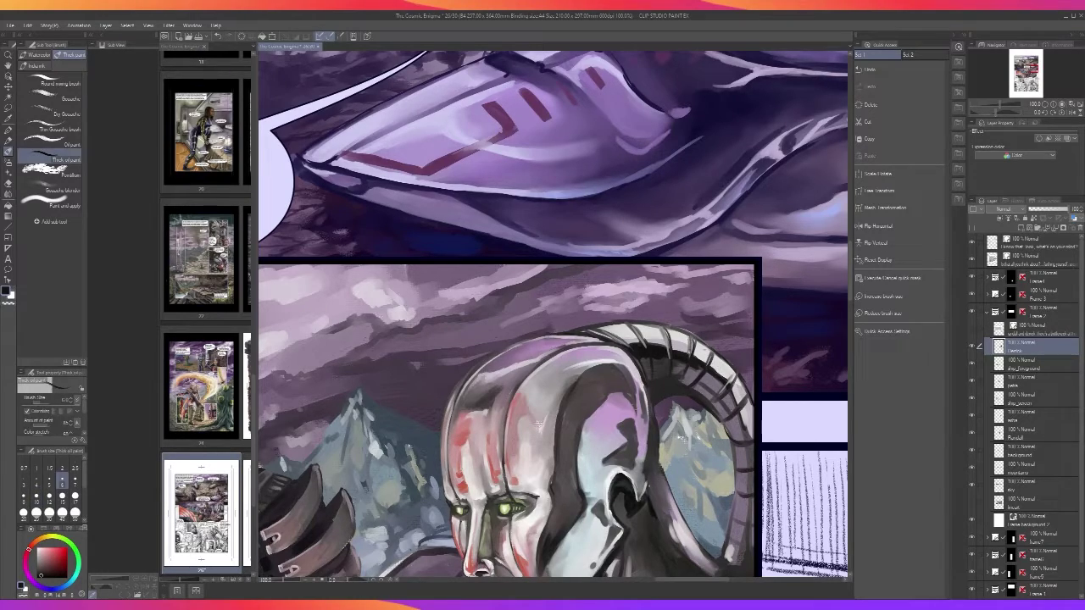
{"action": "scroll", "coordinate": [691, 321], "scroll_direction": "up", "scroll_amount": 2}
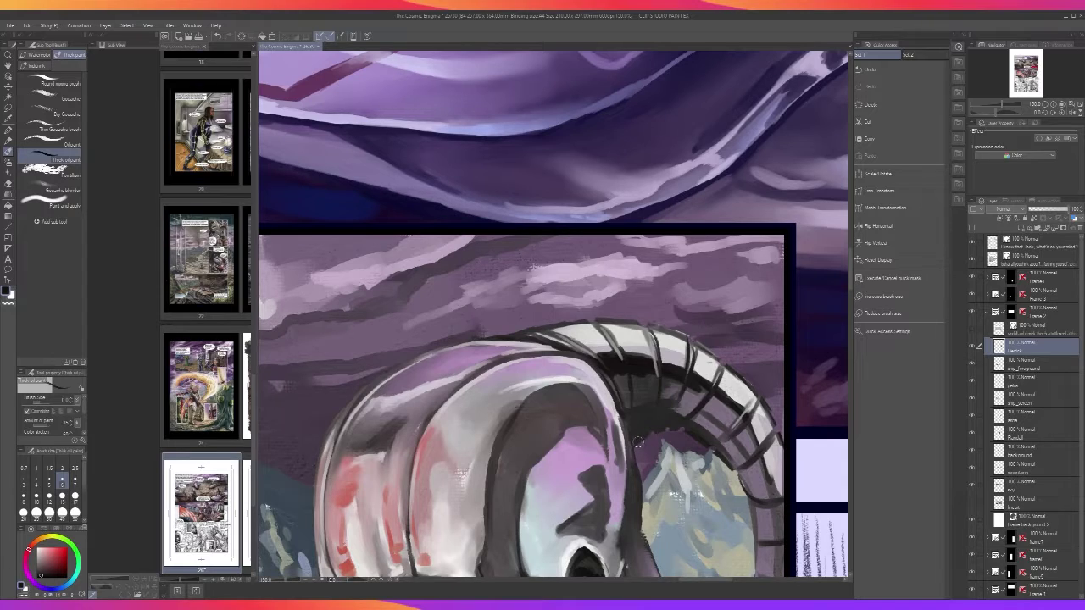
{"action": "scroll", "coordinate": [641, 437], "scroll_direction": "down", "scroll_amount": 1}
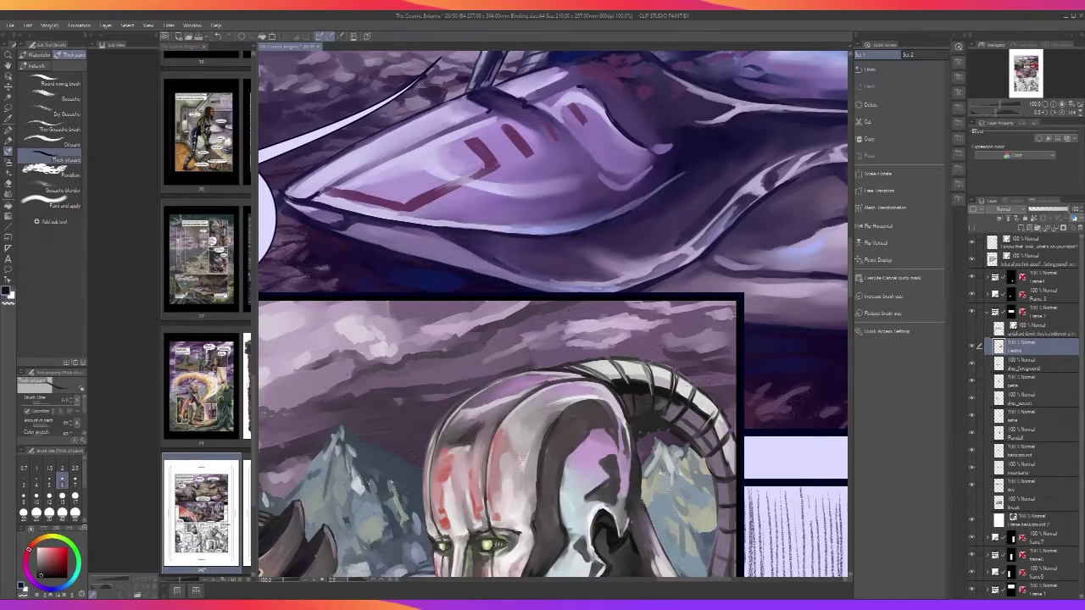
{"action": "scroll", "coordinate": [639, 433], "scroll_direction": "up", "scroll_amount": 1}
{"action": "scroll", "coordinate": [640, 433], "scroll_direction": "down", "scroll_amount": 2}
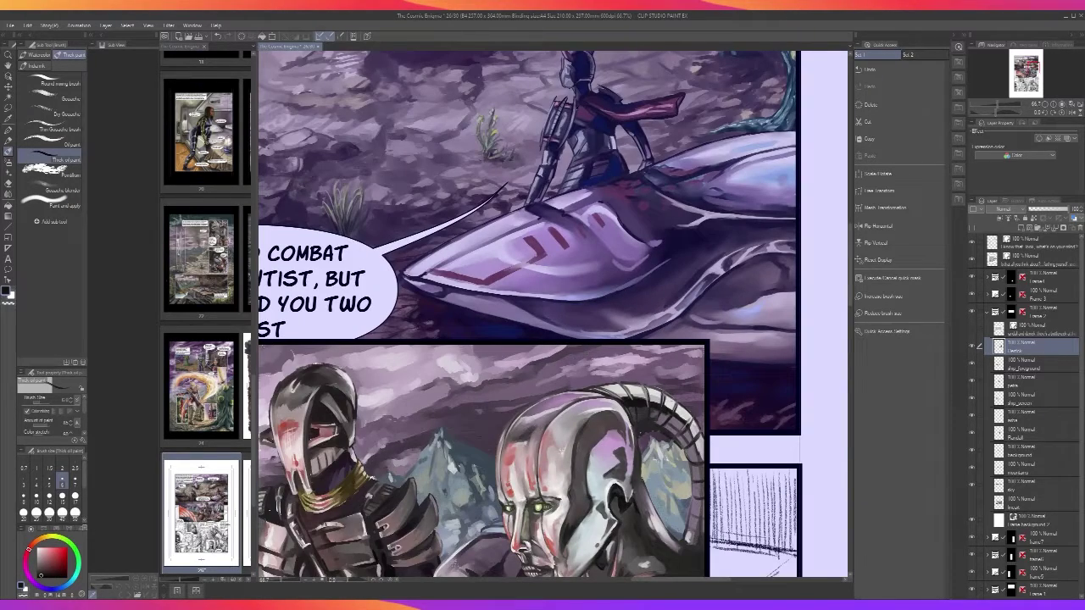
{"action": "scroll", "coordinate": [640, 433], "scroll_direction": "up", "scroll_amount": 2}
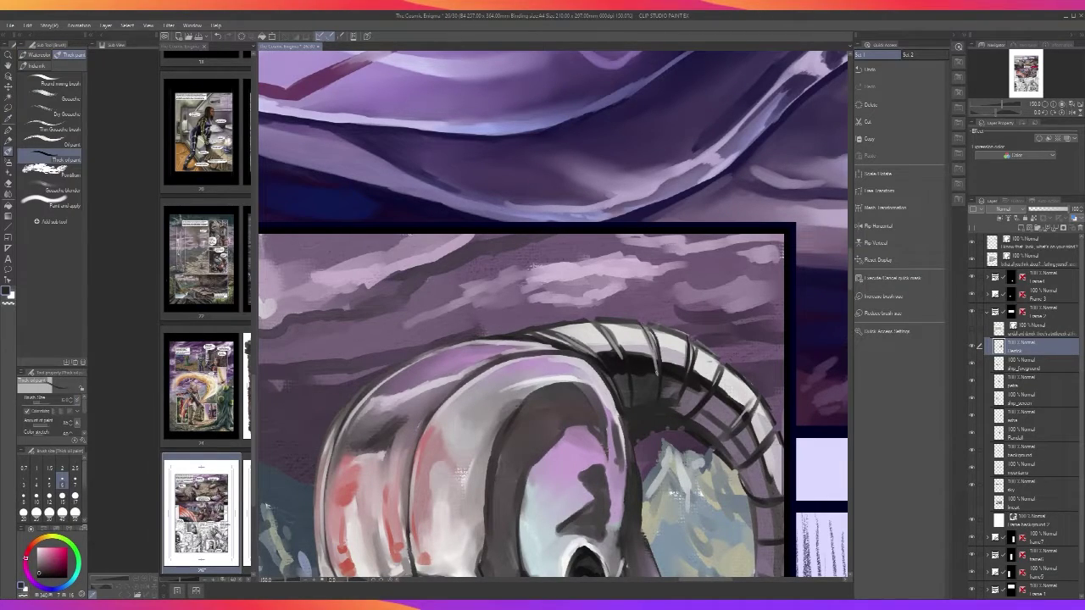
Paint thin dark strokes along the collar's upper rim to sharpen the outer edges of its segments
{"action": "left_click_drag", "start_coordinate": [657, 375], "coordinate": [646, 334]}
{"action": "scroll", "coordinate": [623, 298], "scroll_direction": "up", "scroll_amount": 2}
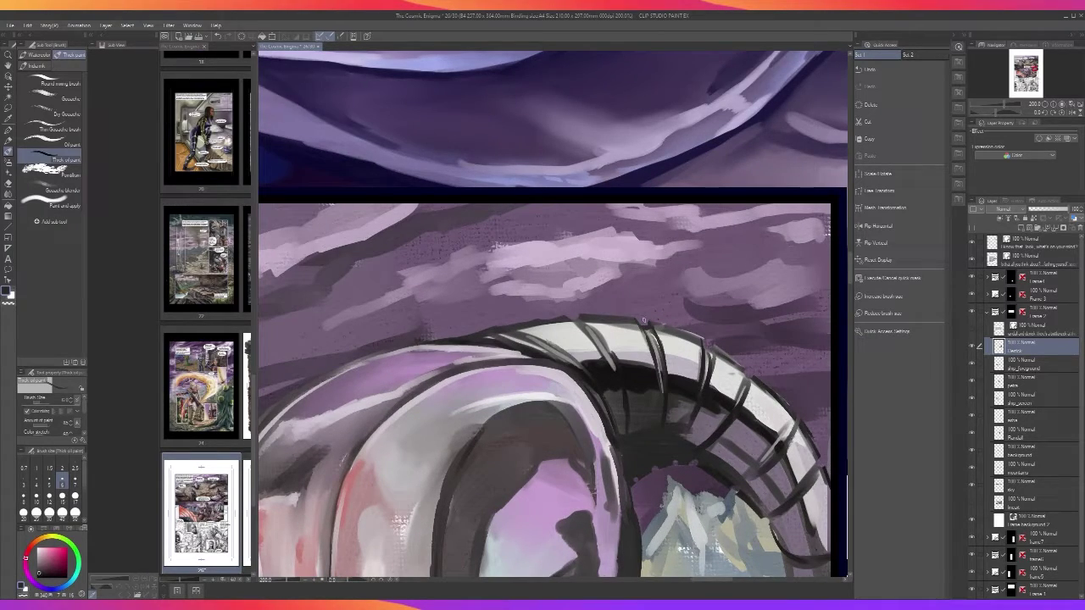
{"action": "scroll", "coordinate": [645, 320], "scroll_direction": "down", "scroll_amount": 2}
{"action": "scroll", "coordinate": [645, 320], "scroll_direction": "up", "scroll_amount": 2}
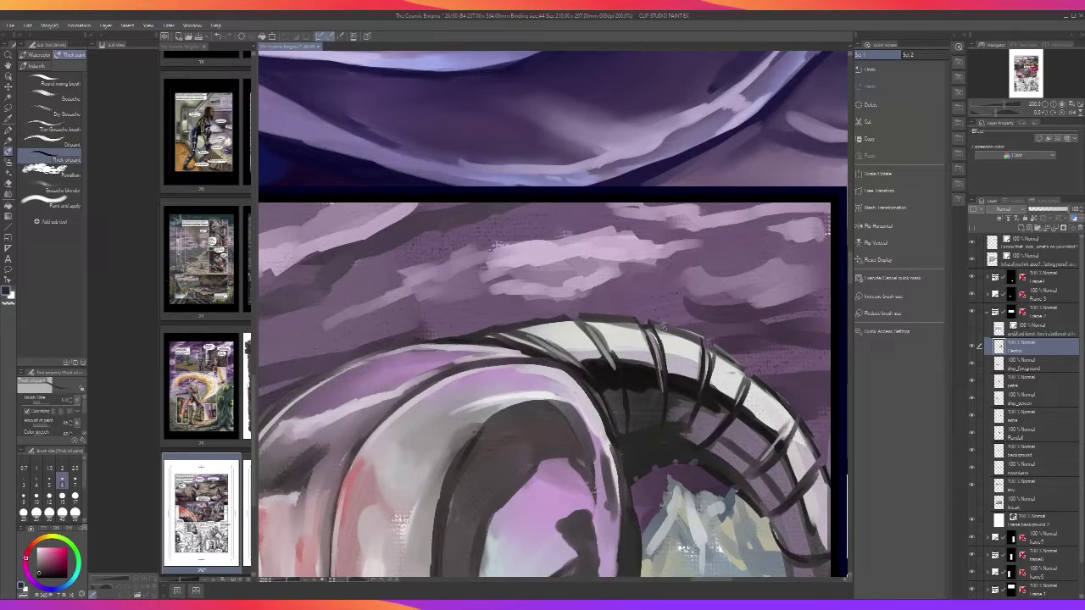
{"action": "left_click_drag", "start_coordinate": [663, 327], "coordinate": [699, 338]}
{"action": "scroll", "coordinate": [653, 281], "scroll_direction": "down", "scroll_amount": 2}
{"action": "scroll", "coordinate": [670, 314], "scroll_direction": "up", "scroll_amount": 2}
Sample off-white from a collar segment and try a light stroke along the upper rim
{"action": "key", "text": "i"}
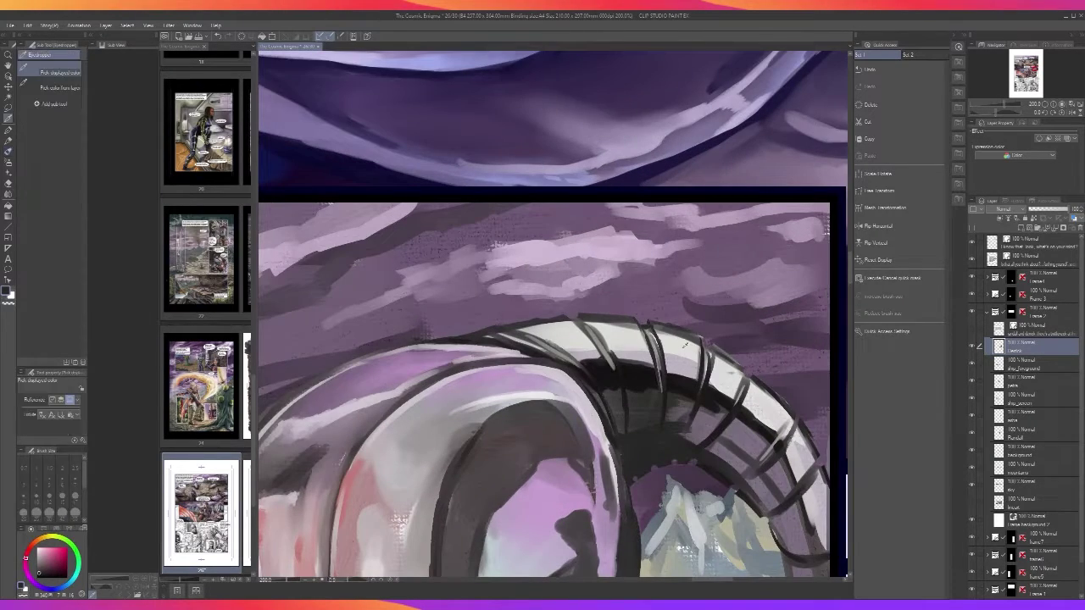
{"action": "left_click", "coordinate": [685, 344]}
{"action": "key", "text": "b"}
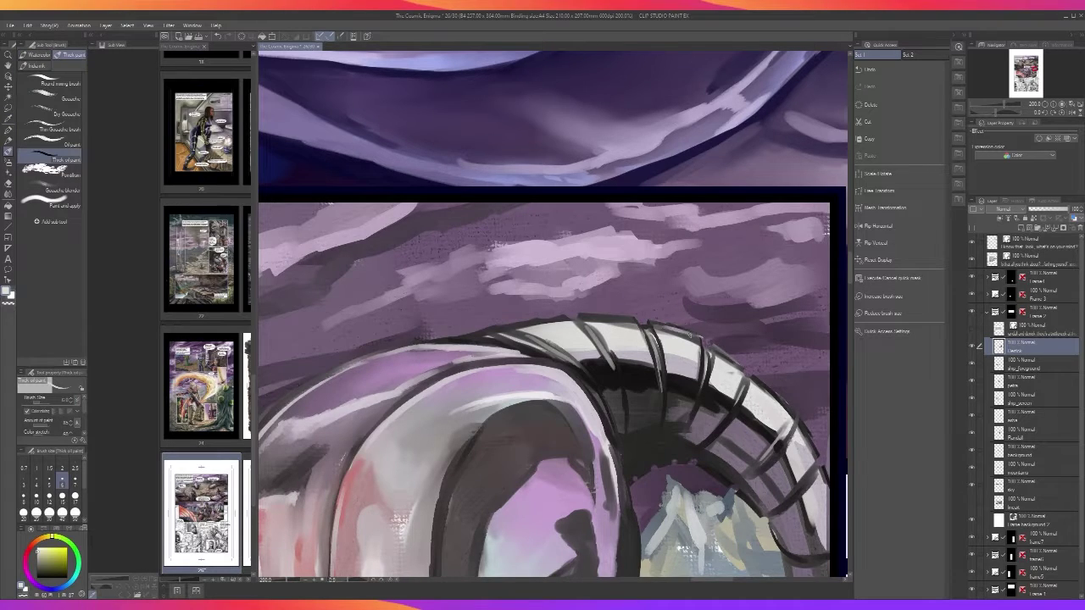
{"action": "left_click_drag", "start_coordinate": [588, 317], "coordinate": [635, 318]}
{"action": "key", "text": "ctrl+z"}
{"action": "scroll", "coordinate": [624, 313], "scroll_direction": "down", "scroll_amount": 2}
{"action": "scroll", "coordinate": [624, 315], "scroll_direction": "up", "scroll_amount": 2}
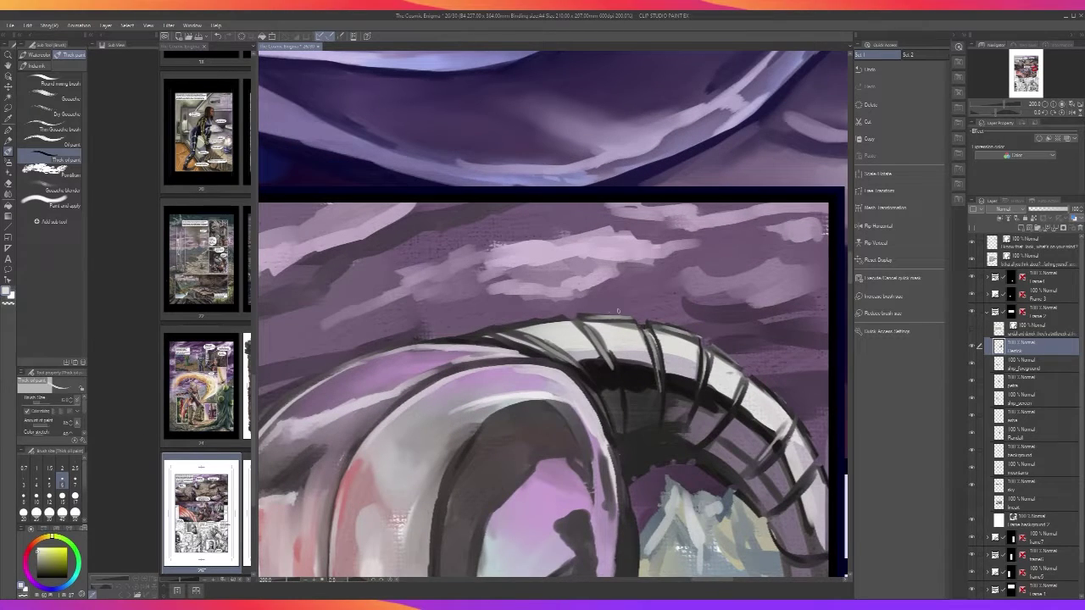
Sample a light tone near the collar's start and paint a highlight along the rim of its first segments
{"action": "key", "text": "i"}
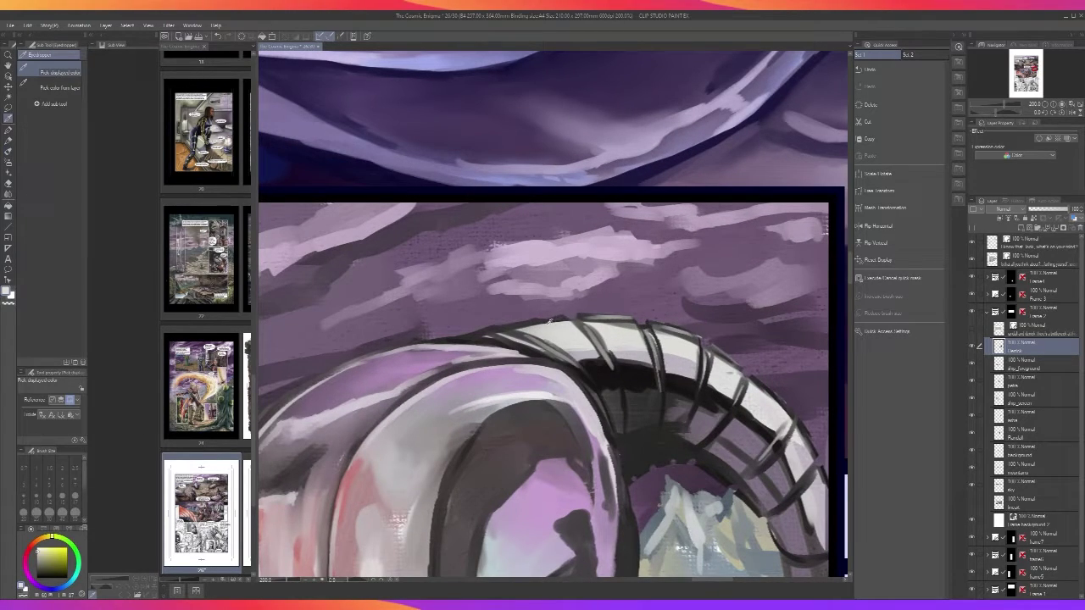
{"action": "left_click", "coordinate": [523, 325]}
{"action": "key", "text": "b"}
{"action": "left_click_drag", "start_coordinate": [505, 329], "coordinate": [566, 320]}
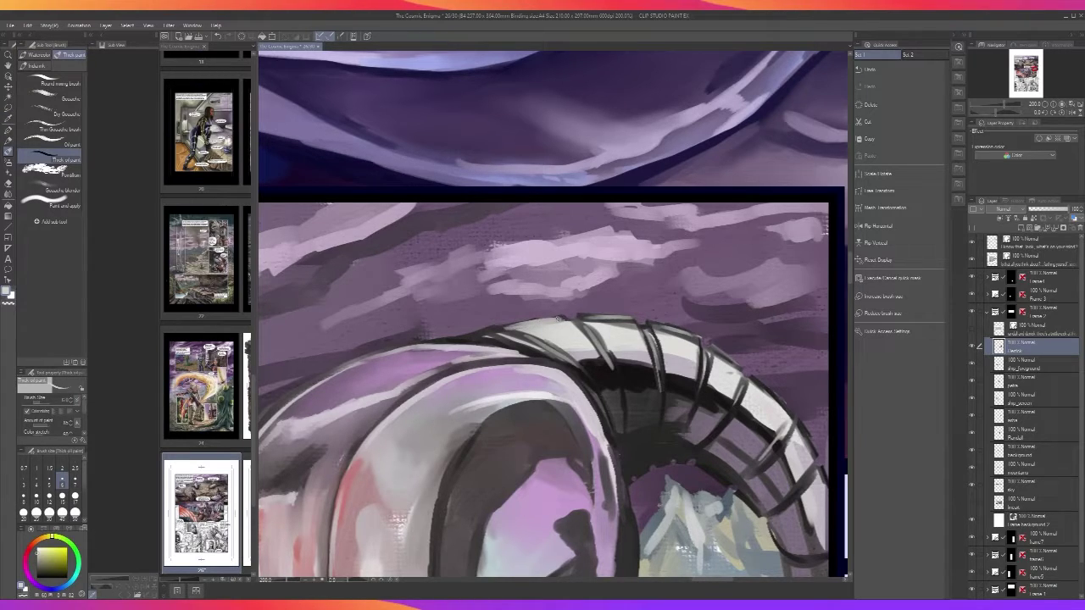
{"action": "scroll", "coordinate": [559, 319], "scroll_direction": "down", "scroll_amount": 3}
{"action": "scroll", "coordinate": [571, 320], "scroll_direction": "up", "scroll_amount": 3}
Sample a dark purple from the collar's rim and paint shadow strokes across the pale upper segments
{"action": "key", "text": "i"}
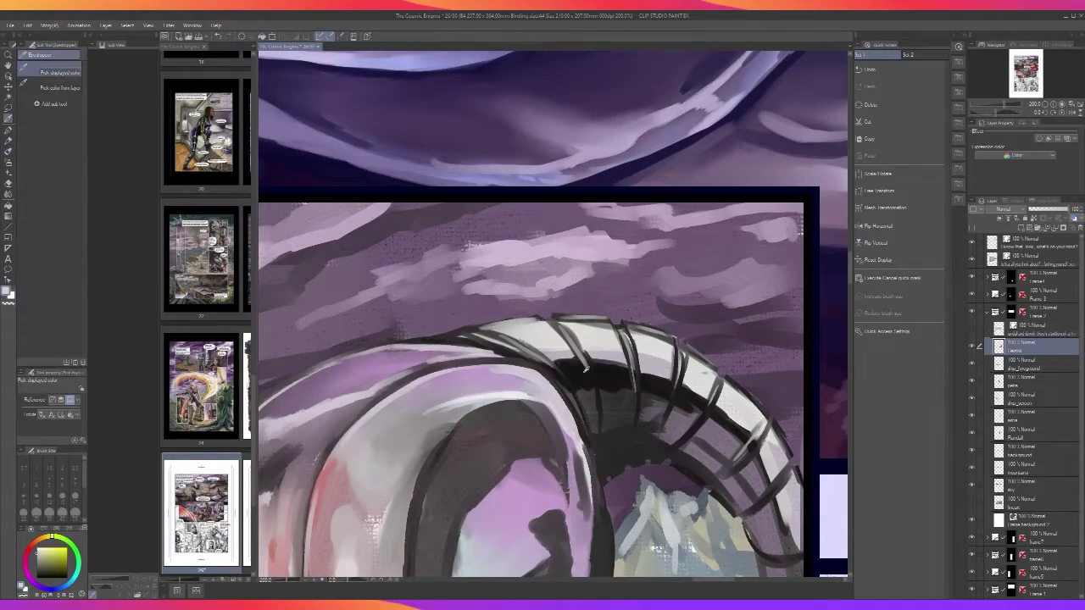
{"action": "left_click", "coordinate": [602, 321]}
{"action": "key", "text": "b"}
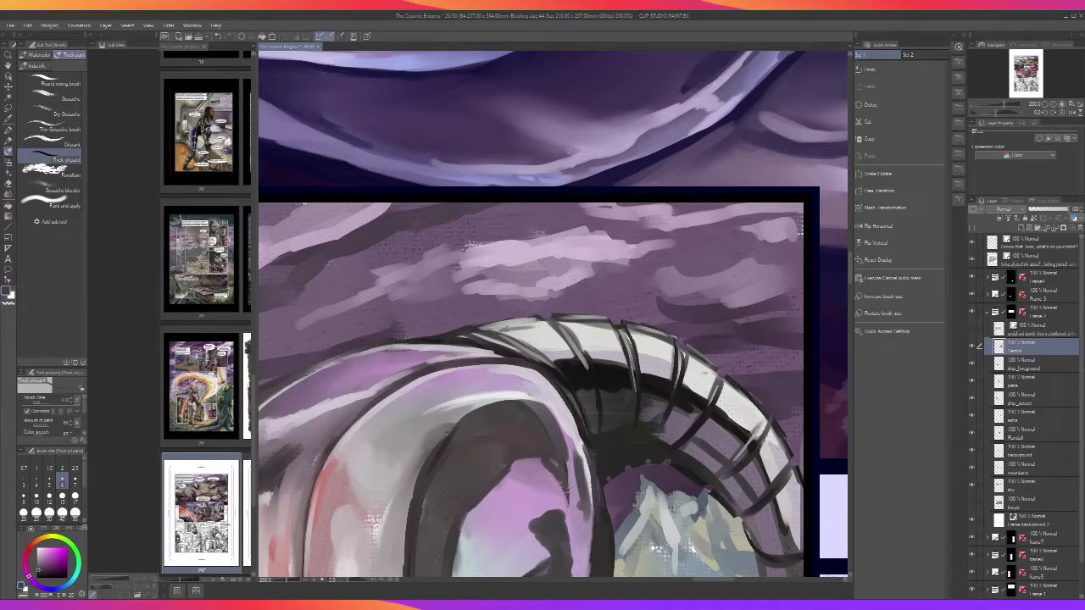
{"action": "mouse_move", "coordinate": [506, 329]}
{"action": "left_mouse_down"}
{"action": "mouse_move", "coordinate": [620, 327]}
{"action": "mouse_move", "coordinate": [657, 336]}
{"action": "mouse_move", "coordinate": [717, 378]}
{"action": "mouse_move", "coordinate": [713, 368]}
{"action": "left_mouse_up"}
{"action": "key", "text": "bracketright"}
{"action": "key", "text": "bracketright"}
{"action": "key", "text": "bracketright"}
{"action": "key", "text": "ctrl+z"}
Sample off-white from the collar's pale band and set the brush size to 6 for its segment highlights
{"action": "left_click", "coordinate": [707, 374], "text": "alt"}
{"action": "key", "text": "bracketleft"}
{"action": "key", "text": "bracketleft"}
{"action": "key", "text": "bracketleft"}
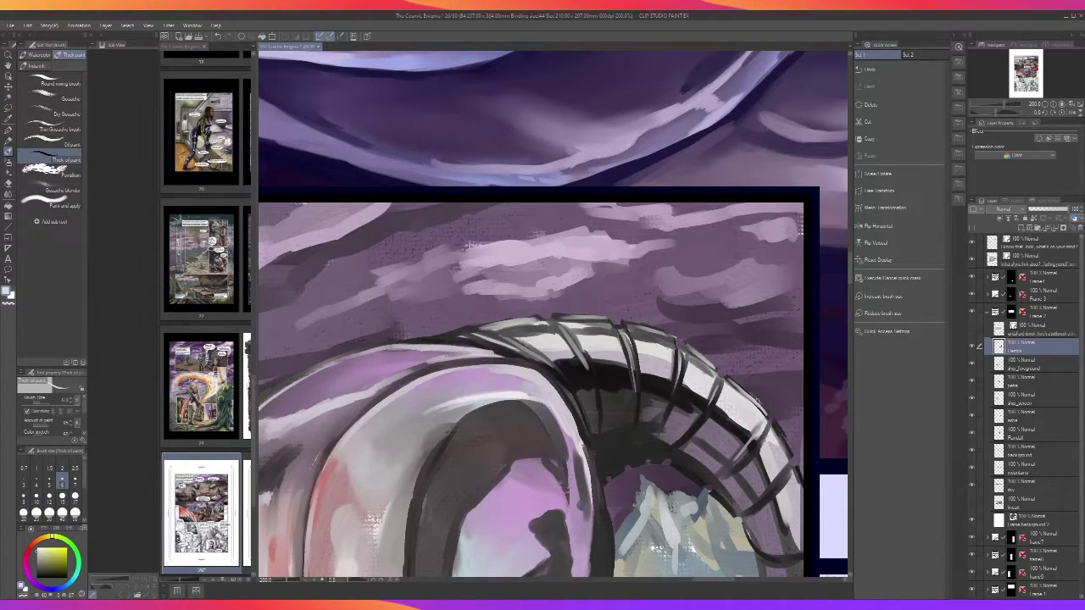
{"action": "scroll", "coordinate": [746, 398], "scroll_direction": "down", "scroll_amount": 4}
{"action": "scroll", "coordinate": [756, 405], "scroll_direction": "down", "scroll_amount": 1}
{"action": "scroll", "coordinate": [757, 405], "scroll_direction": "up", "scroll_amount": 5}
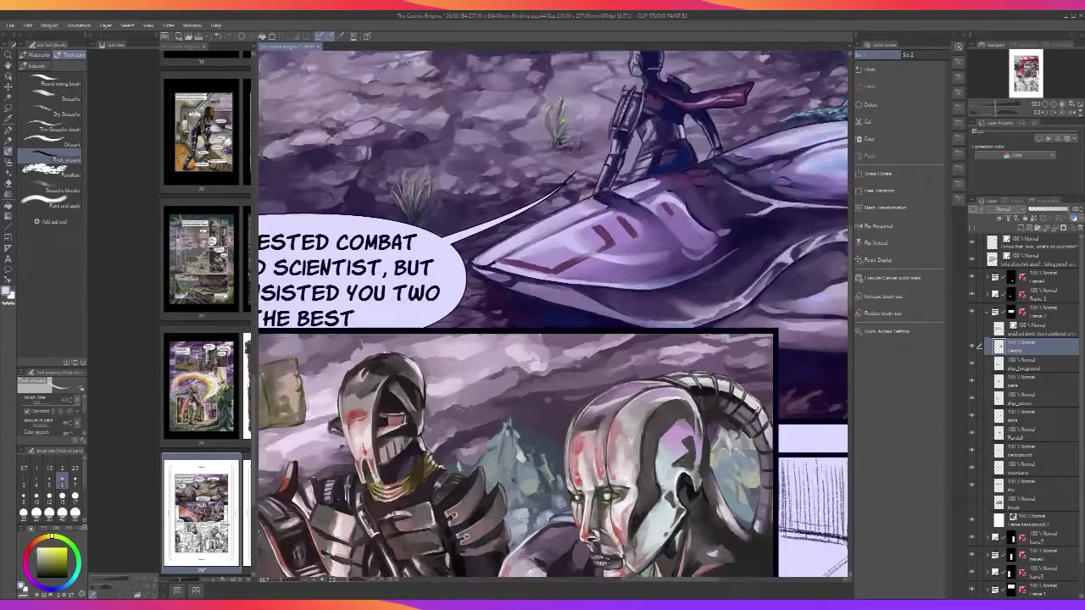
Adjust the brush to size 10 and check the collar against the whole panel
{"action": "key", "text": "bracketright"}
{"action": "key", "text": "bracketright"}
{"action": "key", "text": "bracketright"}
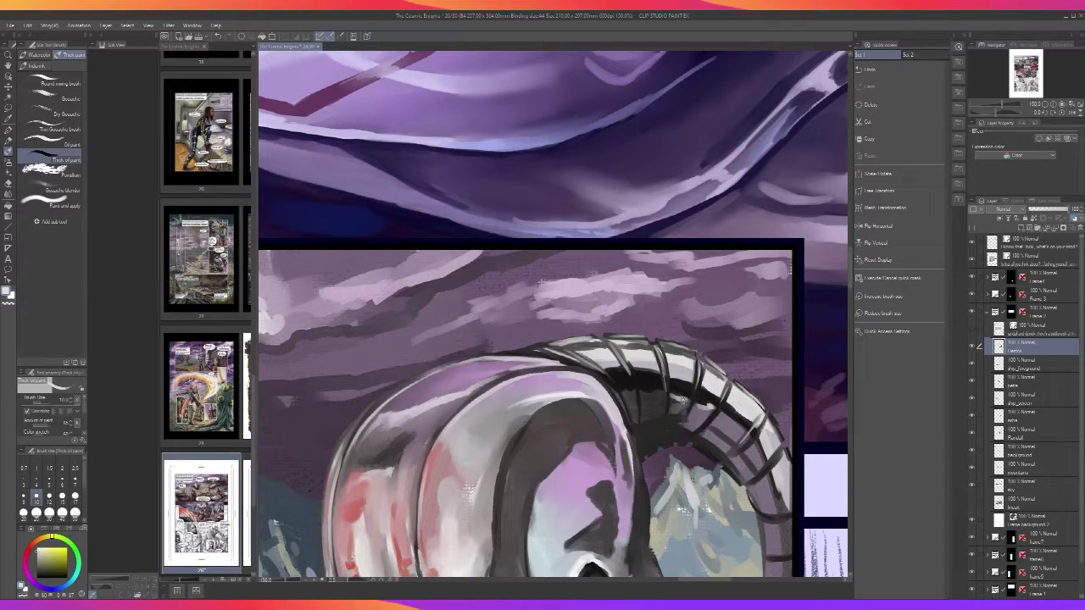
{"action": "key", "text": "bracketleft"}
{"action": "key", "text": "bracketleft"}
{"action": "key", "text": "bracketleft"}
{"action": "key", "text": "bracketright"}
{"action": "key", "text": "bracketright"}
{"action": "key", "text": "bracketright"}
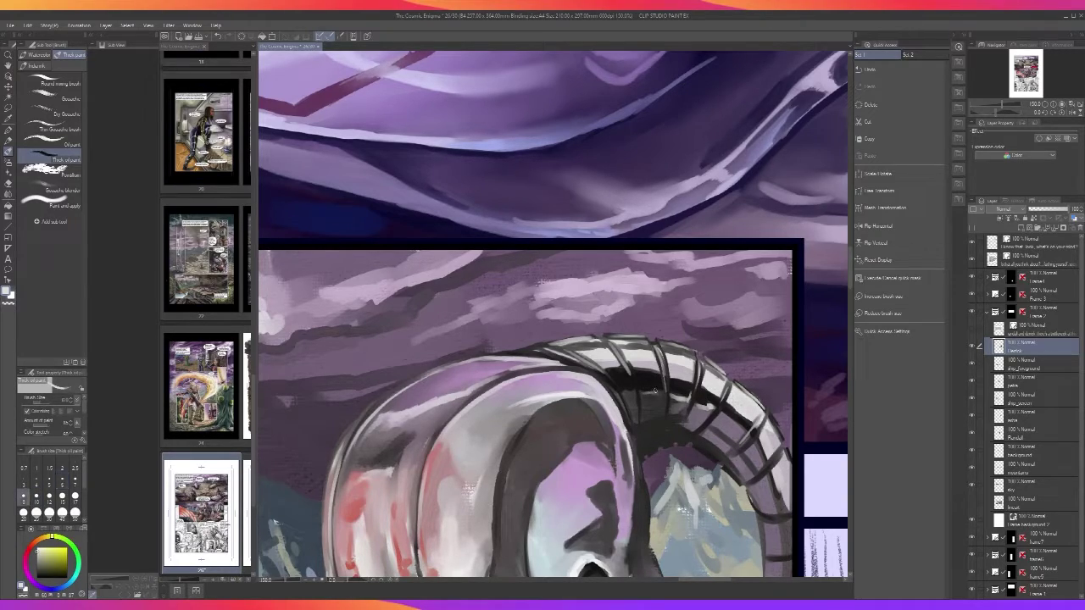
{"action": "scroll", "coordinate": [653, 394], "scroll_direction": "down", "scroll_amount": 2}
{"action": "scroll", "coordinate": [658, 396], "scroll_direction": "down", "scroll_amount": 2}
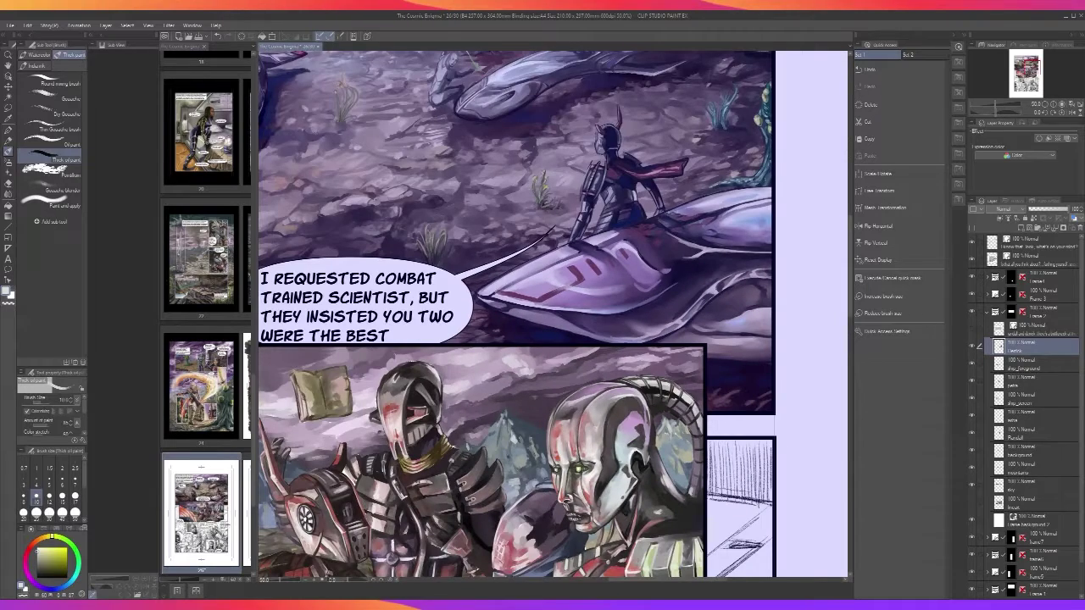
{"action": "scroll", "coordinate": [660, 394], "scroll_direction": "down", "scroll_amount": 1}
{"action": "scroll", "coordinate": [660, 394], "scroll_direction": "up", "scroll_amount": 5}
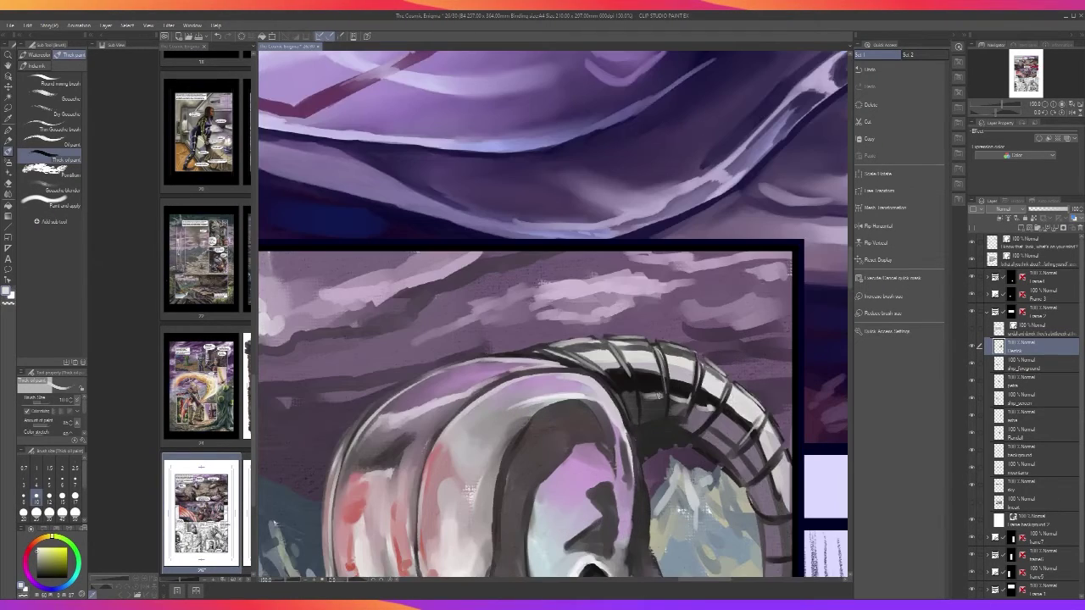
Sample a muted brown from the collar's inner edge, reduce the brush to 6, and try a stroke along that edge
{"action": "left_click", "coordinate": [671, 430], "text": "alt"}
{"action": "left_click", "coordinate": [677, 436], "text": "alt"}
{"action": "key", "text": "bracketleft"}
{"action": "key", "text": "bracketleft"}
{"action": "key", "text": "bracketleft"}
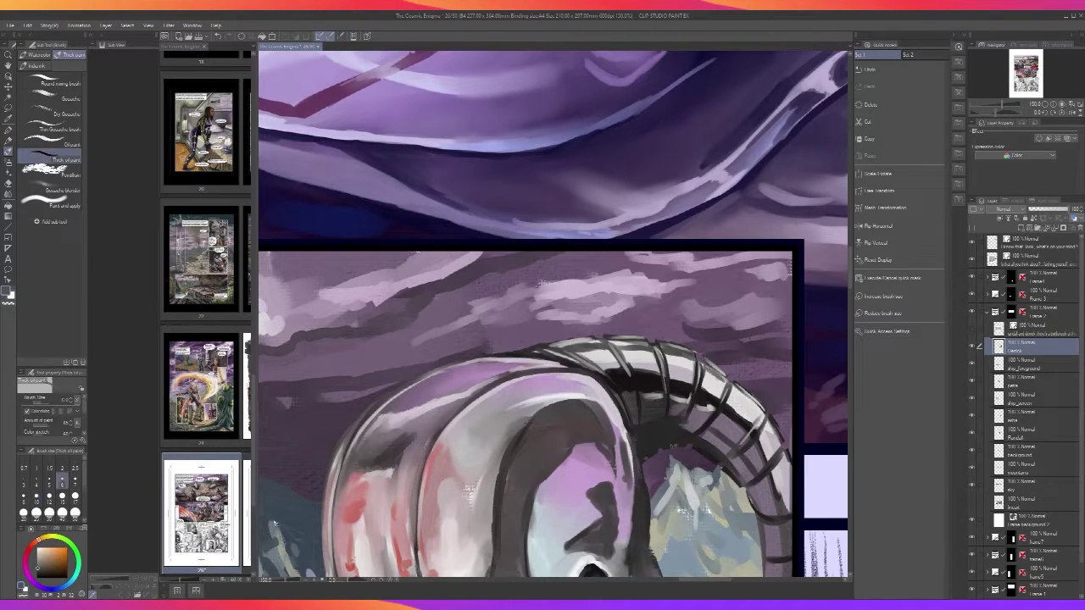
{"action": "mouse_move", "coordinate": [676, 445]}
{"action": "left_mouse_down"}
{"action": "mouse_move", "coordinate": [681, 426]}
{"action": "mouse_move", "coordinate": [703, 420]}
{"action": "mouse_move", "coordinate": [664, 425]}
{"action": "left_mouse_up"}
{"action": "key", "text": "ctrl+z"}
{"action": "scroll", "coordinate": [633, 404], "scroll_direction": "down", "scroll_amount": 3}
{"action": "scroll", "coordinate": [632, 404], "scroll_direction": "up", "scroll_amount": 2}
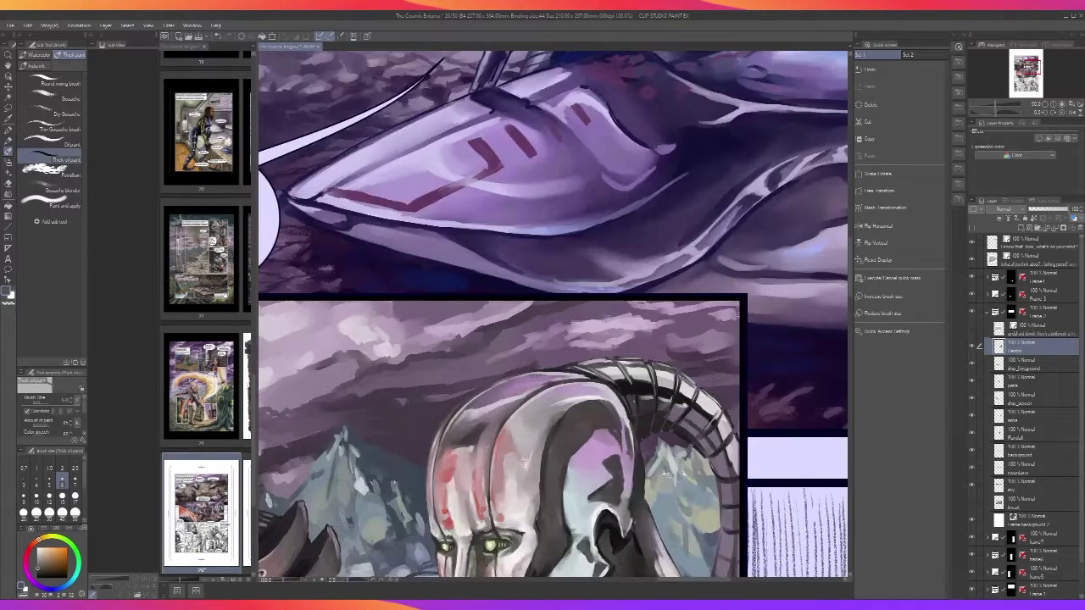
Paint near-black lines across the collar's inner band to continue the segment divisions
{"action": "scroll", "coordinate": [630, 396], "scroll_direction": "up", "scroll_amount": 2}
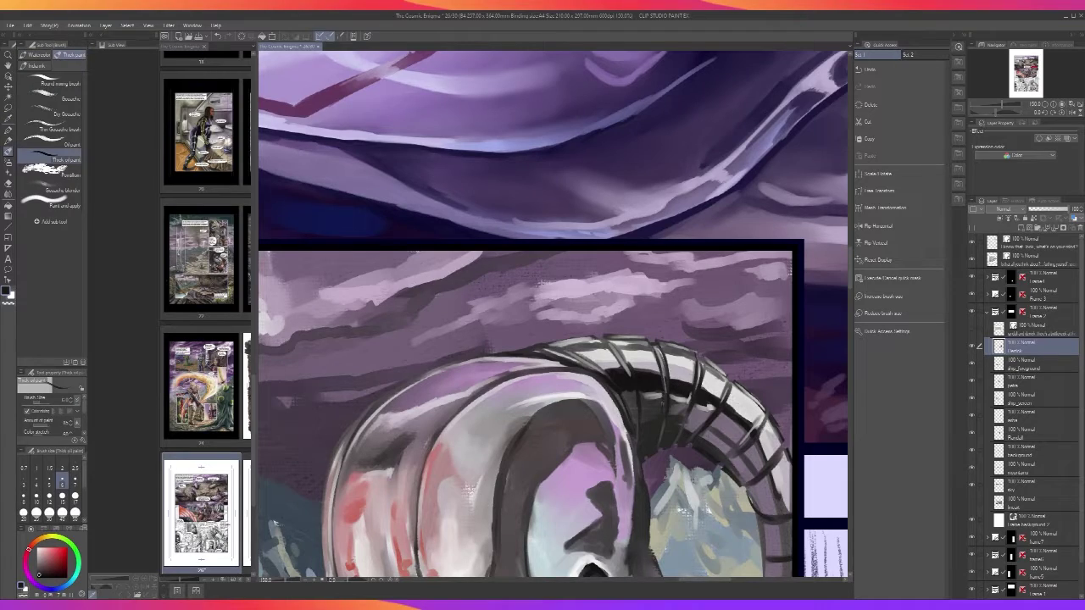
{"action": "left_click_drag", "start_coordinate": [631, 389], "coordinate": [637, 427]}
{"action": "left_click_drag", "start_coordinate": [693, 436], "coordinate": [708, 433]}
{"action": "scroll", "coordinate": [710, 426], "scroll_direction": "down", "scroll_amount": 1}
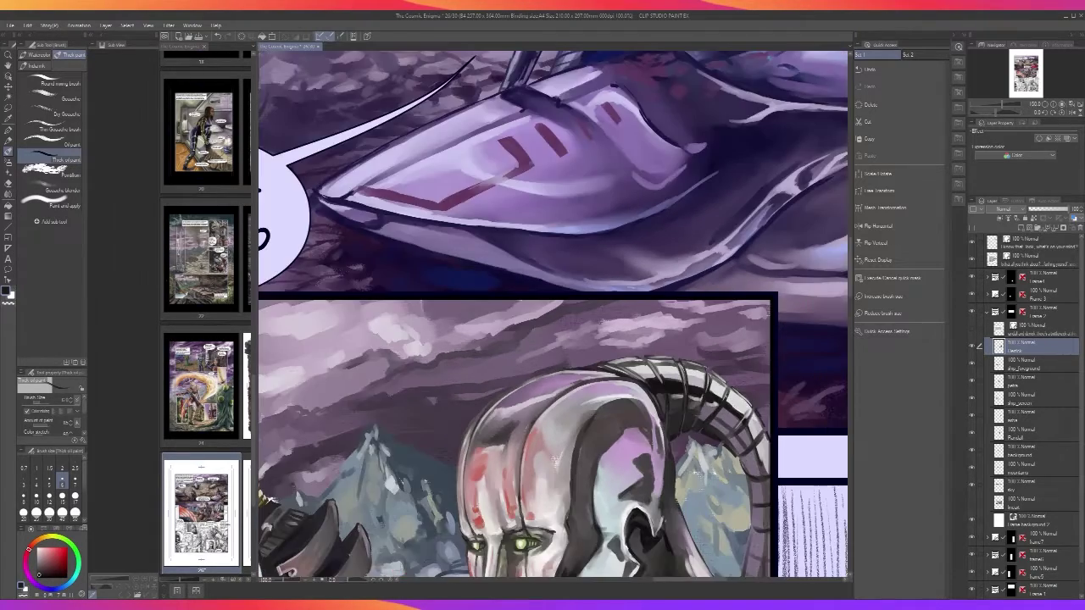
{"action": "scroll", "coordinate": [710, 425], "scroll_direction": "up", "scroll_amount": 1}
Sample a muted purple-grey from the collar and paint it along the inner band's lower edge
{"action": "left_click", "coordinate": [665, 374], "text": "alt"}
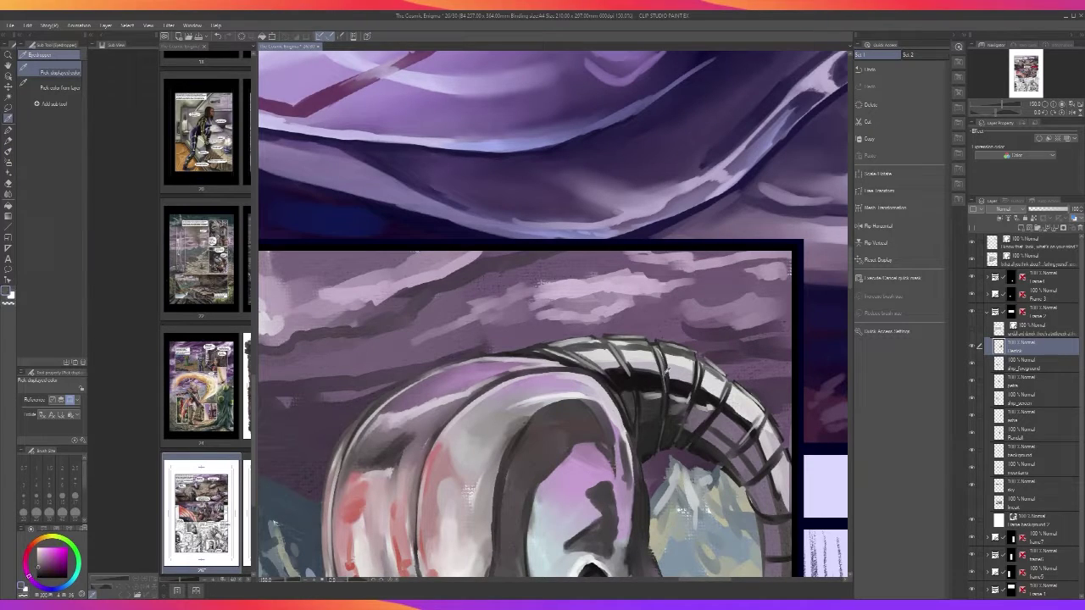
{"action": "mouse_move", "coordinate": [700, 429]}
{"action": "left_mouse_down"}
{"action": "mouse_move", "coordinate": [710, 417]}
{"action": "mouse_move", "coordinate": [678, 433]}
{"action": "mouse_move", "coordinate": [663, 421]}
{"action": "mouse_move", "coordinate": [661, 438]}
{"action": "left_mouse_up"}
{"action": "scroll", "coordinate": [653, 461], "scroll_direction": "down", "scroll_amount": 2}
{"action": "scroll", "coordinate": [674, 421], "scroll_direction": "up", "scroll_amount": 4}
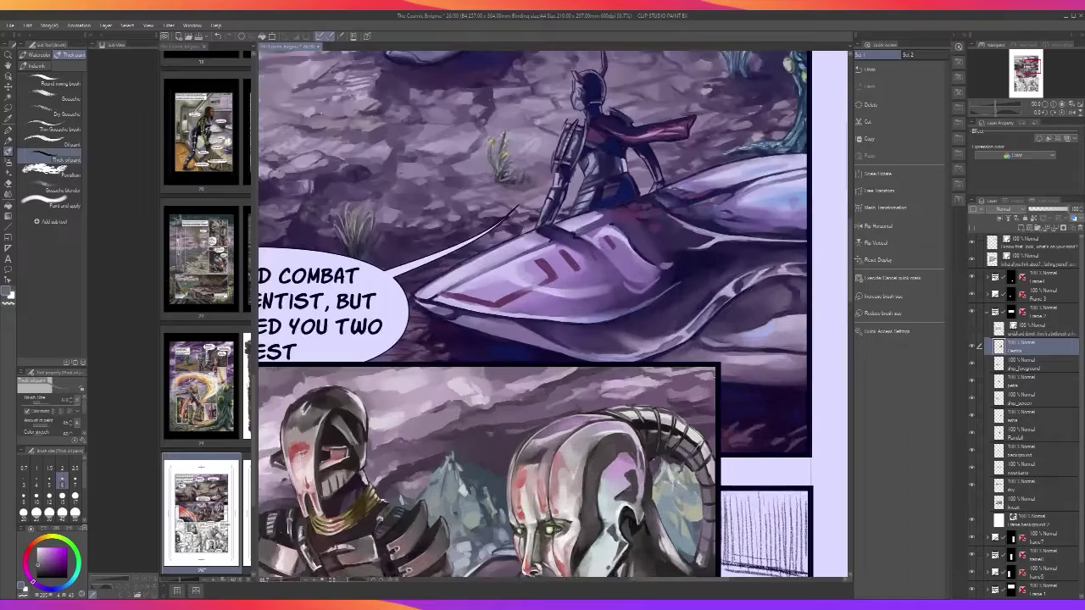
Sample near-black from the collar's inner band and set the brush size to 6 for its dark details
{"action": "left_click", "coordinate": [674, 421], "text": "alt"}
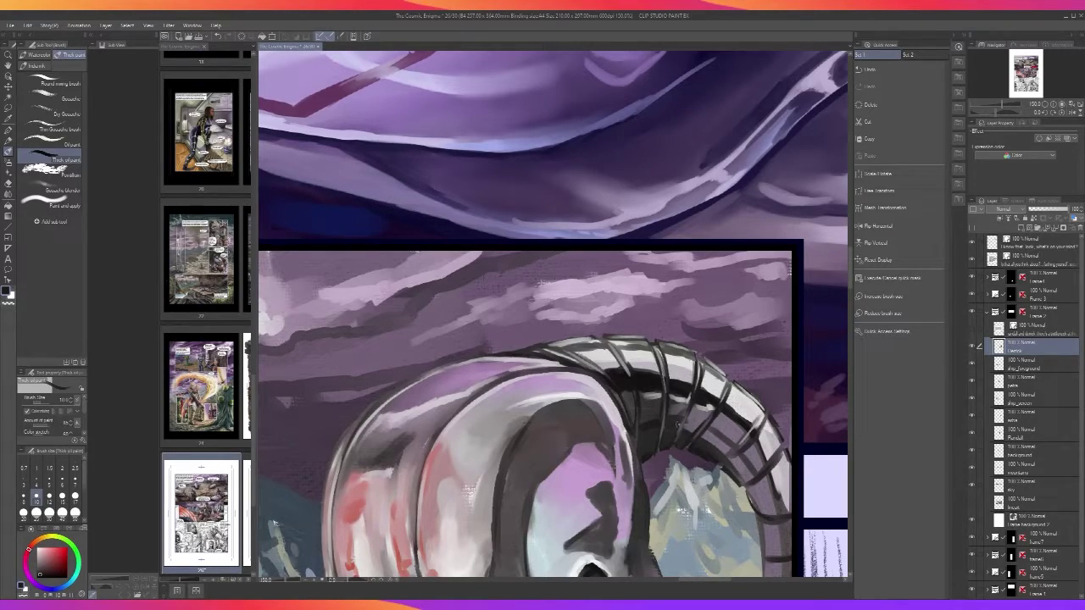
{"action": "key", "text": "bracketleft"}
{"action": "key", "text": "bracketleft"}
{"action": "key", "text": "bracketleft"}
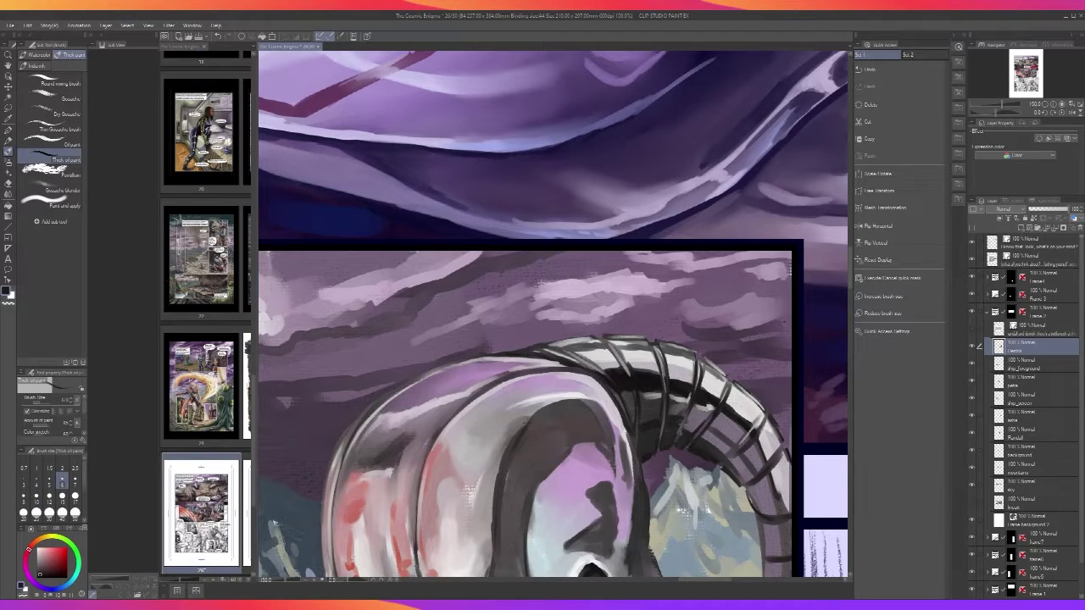
{"action": "key", "text": "bracketright"}
{"action": "key", "text": "bracketright"}
{"action": "key", "text": "bracketright"}
{"action": "key", "text": "bracketleft"}
{"action": "key", "text": "bracketleft"}
{"action": "key", "text": "bracketleft"}
{"action": "scroll", "coordinate": [738, 440], "scroll_direction": "down", "scroll_amount": 5}
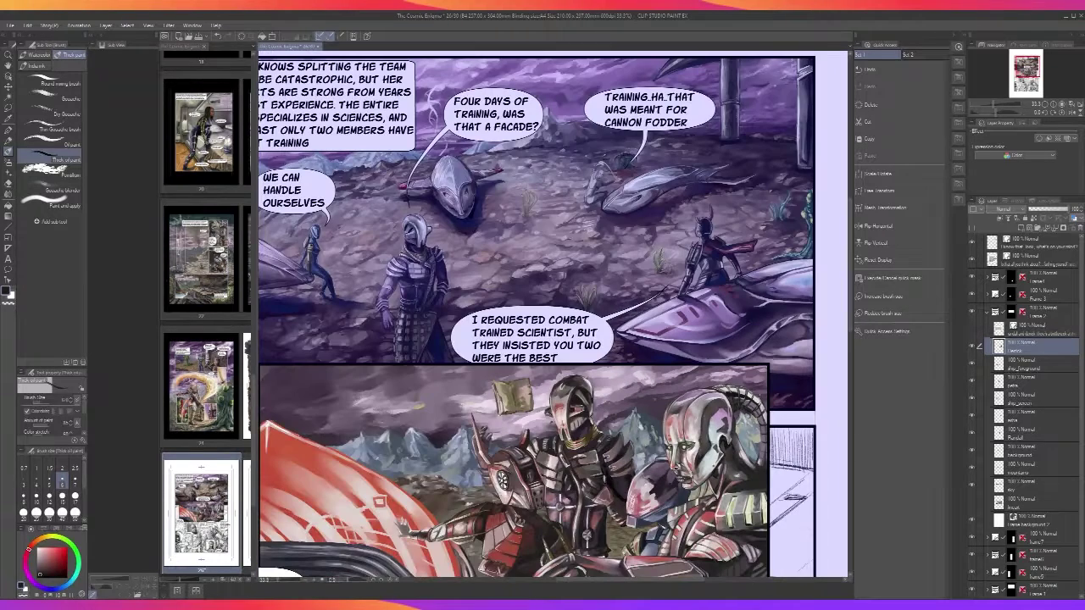
{"action": "scroll", "coordinate": [757, 399], "scroll_direction": "up", "scroll_amount": 5}
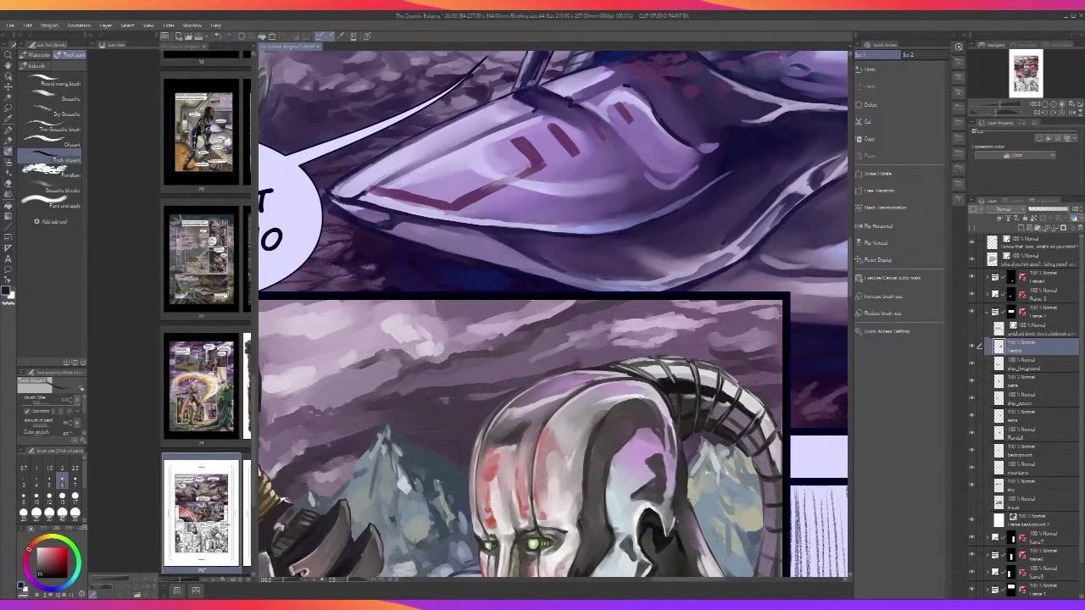
Enlarge the brush to 17 and paint near-black strokes over the top of the dark patch on the side of the head
{"action": "key", "text": "bracketright"}
{"action": "key", "text": "bracketright"}
{"action": "key", "text": "bracketright"}
{"action": "key", "text": "bracketright"}
{"action": "key", "text": "bracketright"}
{"action": "key", "text": "bracketright"}
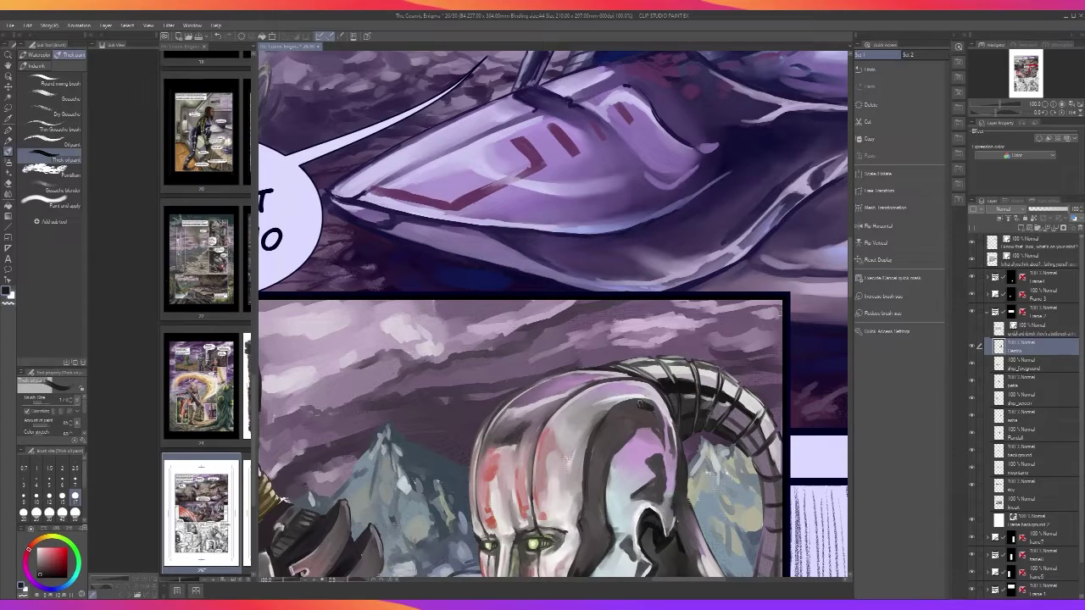
{"action": "mouse_move", "coordinate": [640, 405]}
{"action": "left_mouse_down"}
{"action": "mouse_move", "coordinate": [657, 416]}
{"action": "mouse_move", "coordinate": [656, 402]}
{"action": "mouse_move", "coordinate": [661, 434]}
{"action": "mouse_move", "coordinate": [649, 422]}
{"action": "left_mouse_up"}
{"action": "left_click_drag", "start_coordinate": [620, 408], "coordinate": [614, 413]}
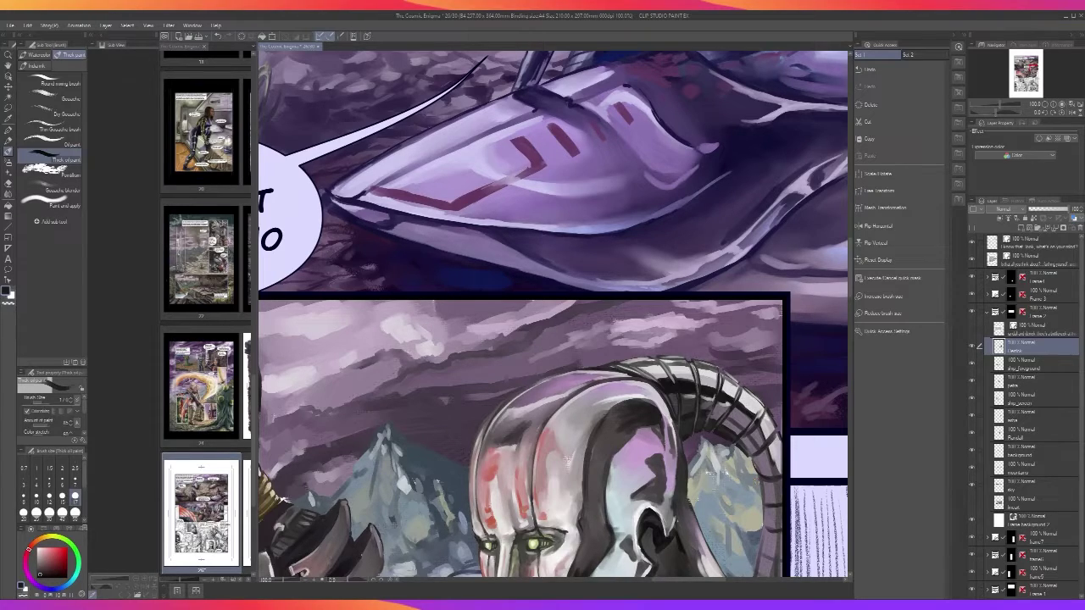
Paint thin near-black contour and division strokes down the outer and inner sides of the collar's descending part
{"action": "scroll", "coordinate": [756, 474], "scroll_direction": "down", "scroll_amount": 1}
{"action": "scroll", "coordinate": [756, 474], "scroll_direction": "up", "scroll_amount": 2}
{"action": "key", "text": "i"}
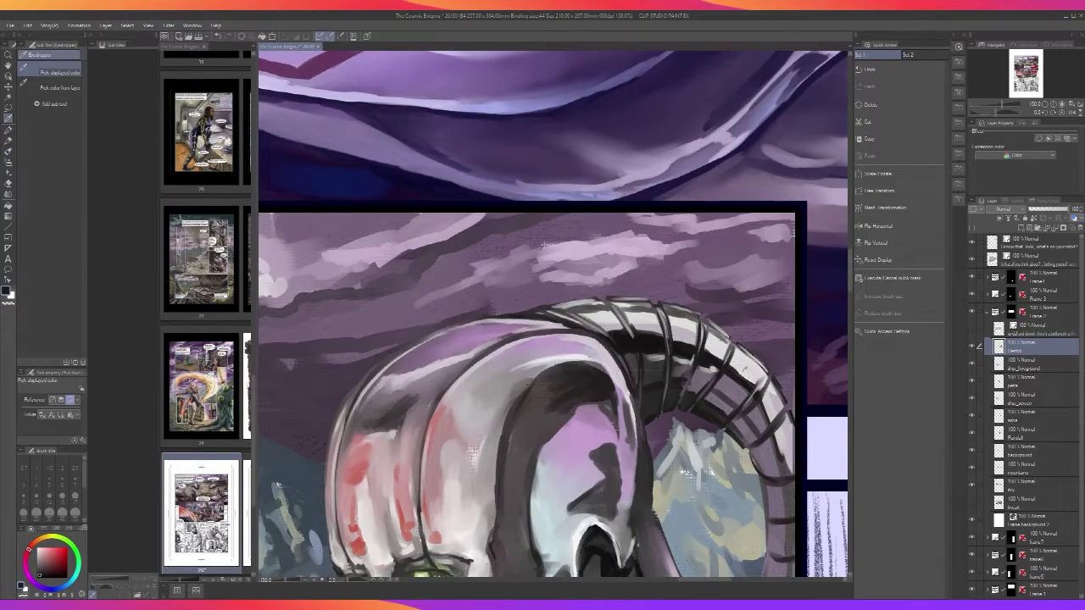
{"action": "key", "text": "b"}
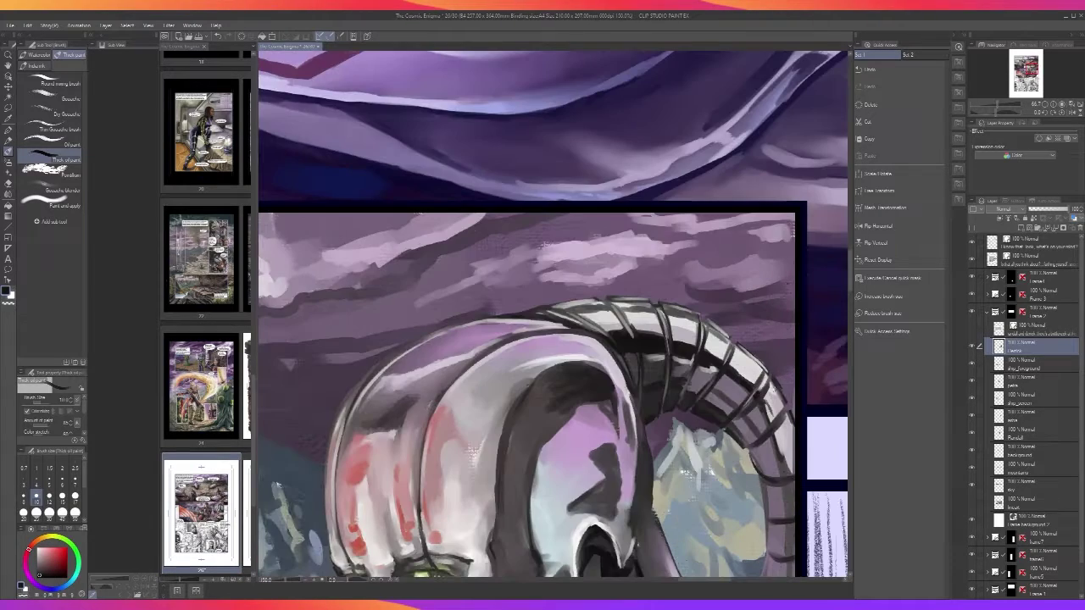
{"action": "mouse_move", "coordinate": [773, 444]}
{"action": "left_mouse_down"}
{"action": "mouse_move", "coordinate": [788, 475]}
{"action": "mouse_move", "coordinate": [763, 480]}
{"action": "mouse_move", "coordinate": [767, 516]}
{"action": "mouse_move", "coordinate": [791, 521]}
{"action": "left_mouse_up"}
{"action": "left_click_drag", "start_coordinate": [751, 455], "coordinate": [761, 476]}
{"action": "left_click_drag", "start_coordinate": [798, 547], "coordinate": [740, 455]}
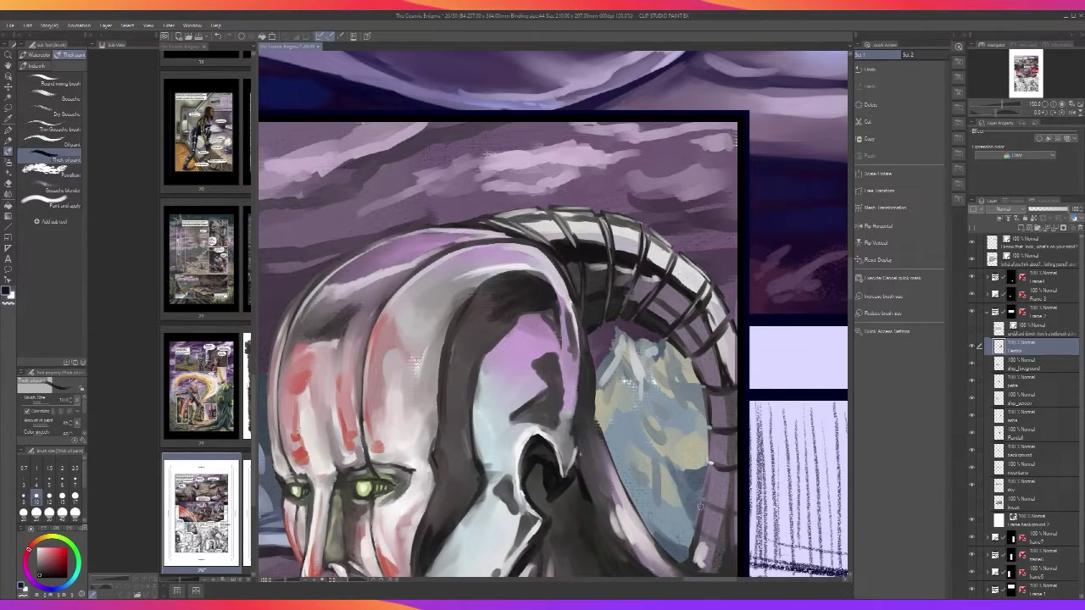
{"action": "scroll", "coordinate": [706, 494], "scroll_direction": "down", "scroll_amount": 3}
{"action": "scroll", "coordinate": [708, 442], "scroll_direction": "up", "scroll_amount": 5}
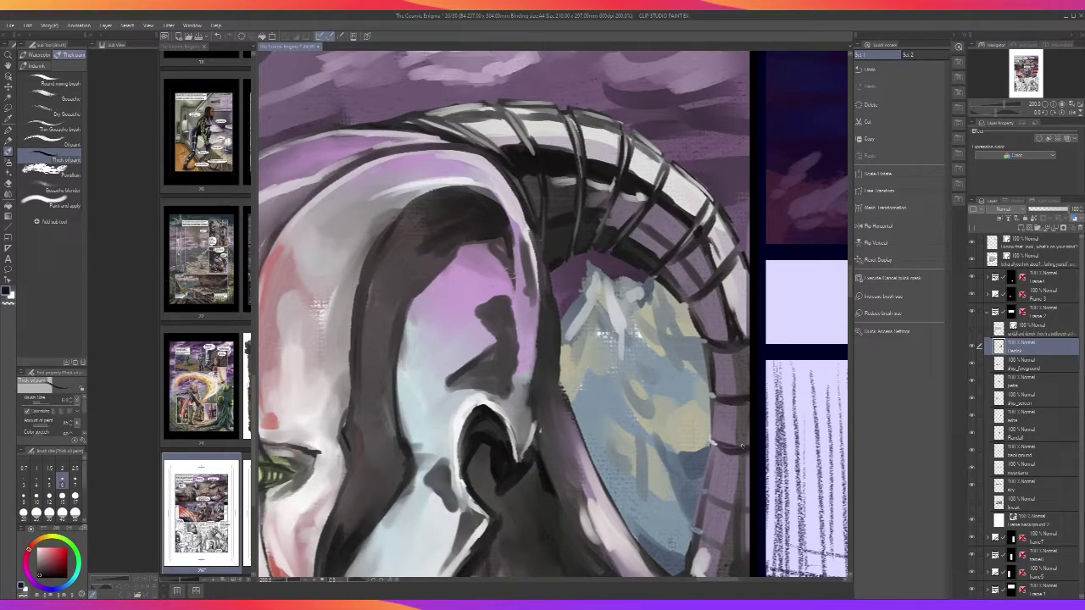
On the mountains layer, sample a muted yellow-green and paint it beside the collar's inner edge with brush size 17
{"action": "left_click", "coordinate": [1021, 451]}
{"action": "left_click", "coordinate": [1020, 468]}
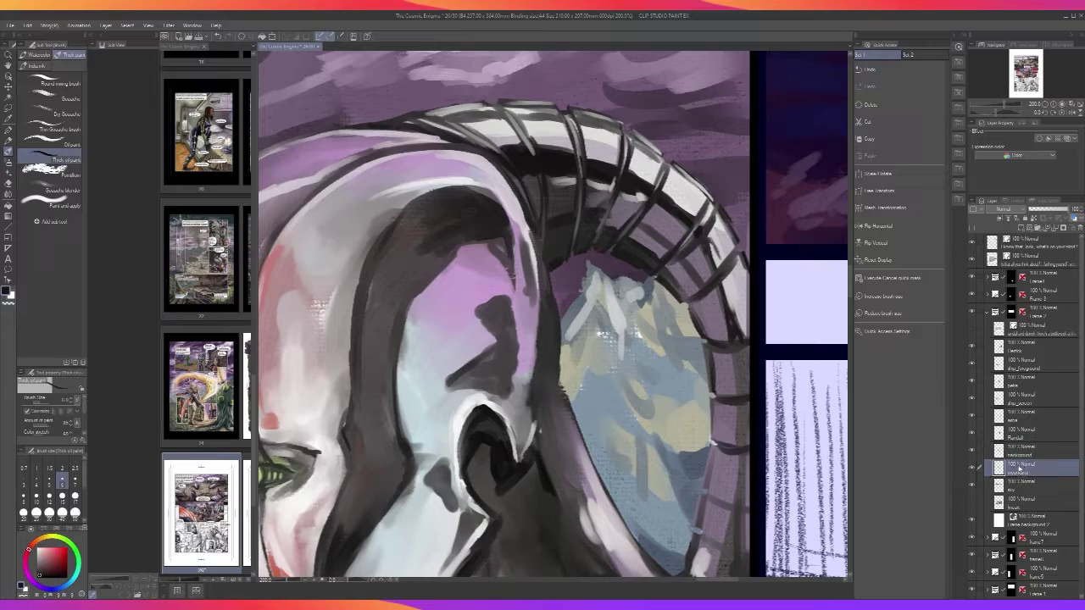
{"action": "left_click", "coordinate": [700, 434], "text": "alt"}
{"action": "key", "text": "bracketright"}
{"action": "key", "text": "bracketright"}
{"action": "key", "text": "bracketright"}
{"action": "key", "text": "bracketright"}
{"action": "key", "text": "bracketright"}
{"action": "key", "text": "bracketright"}
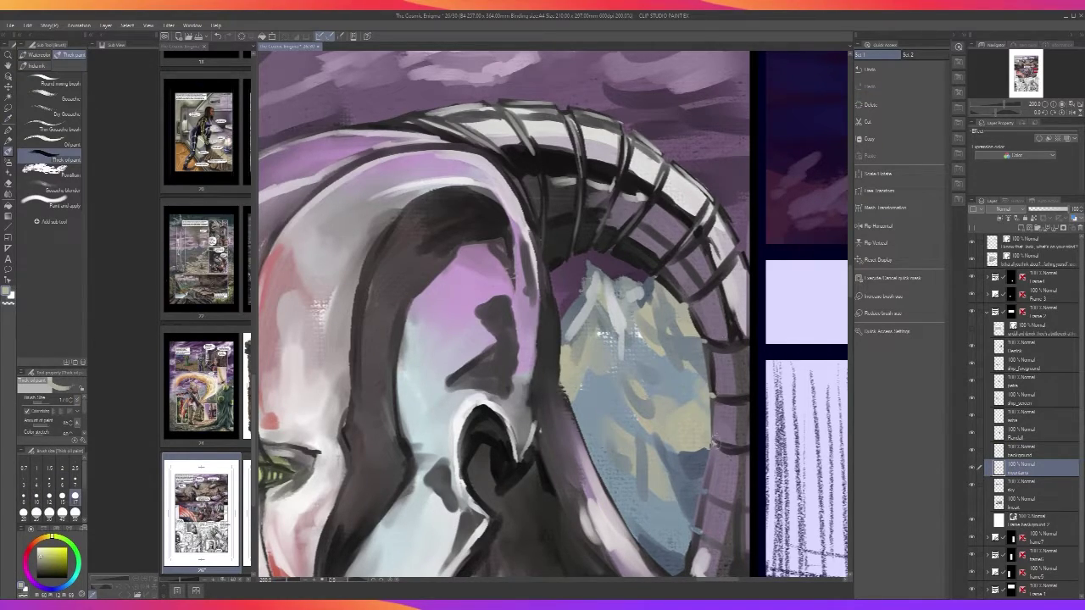
{"action": "left_click_drag", "start_coordinate": [708, 442], "coordinate": [705, 452]}
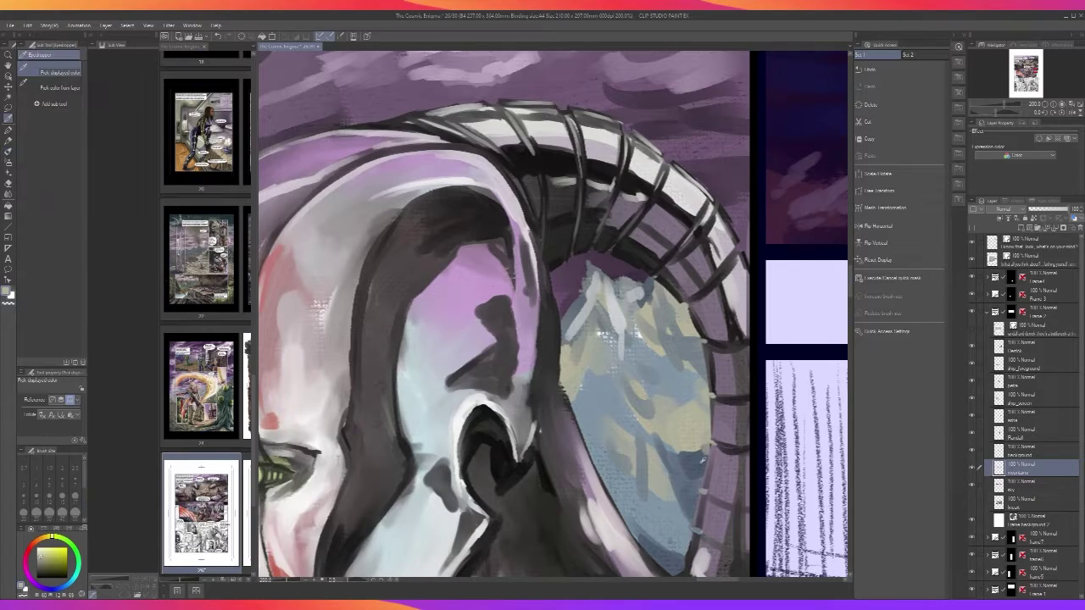
Sample blue-grey from the mountains and paint it along the lower part of the collar opening, against the inner edge
{"action": "left_click", "coordinate": [703, 491], "text": "alt"}
{"action": "mouse_move", "coordinate": [700, 520]}
{"action": "left_mouse_down"}
{"action": "mouse_move", "coordinate": [690, 532]}
{"action": "mouse_move", "coordinate": [677, 524]}
{"action": "mouse_move", "coordinate": [677, 540]}
{"action": "left_mouse_up"}
{"action": "scroll", "coordinate": [695, 541], "scroll_direction": "down", "scroll_amount": 2}
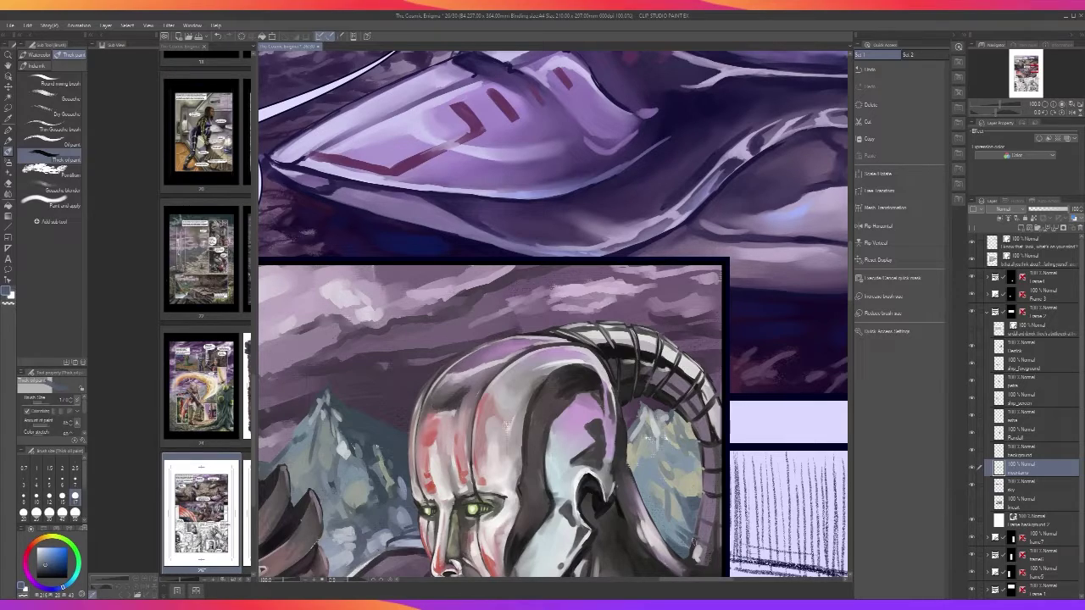
{"action": "left_click", "coordinate": [706, 549], "text": "alt"}
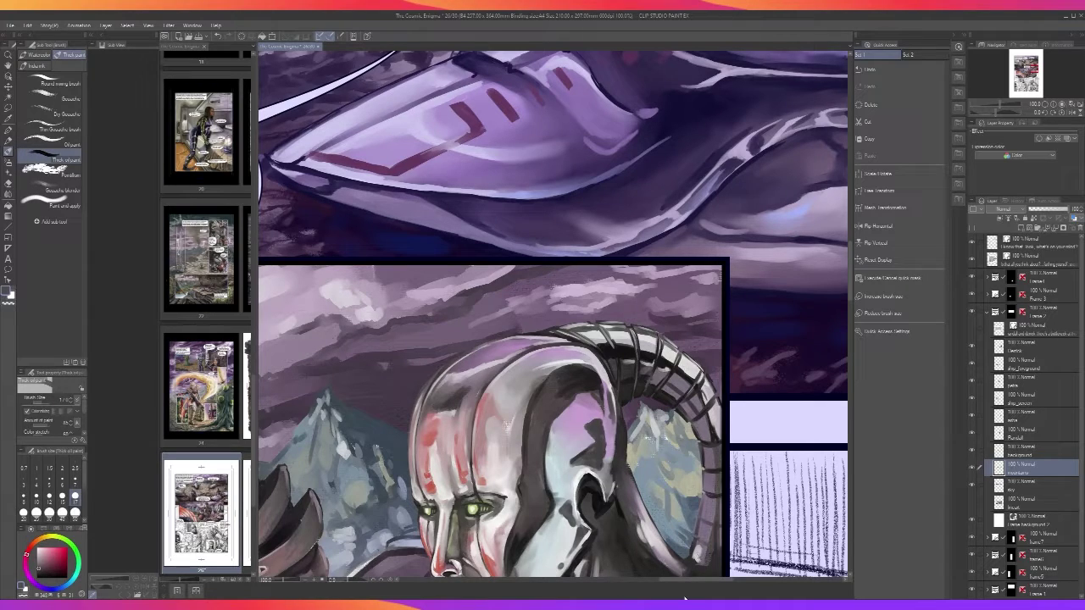
{"action": "key", "text": "ctrl+minus"}
{"action": "key", "text": "ctrl+plus"}
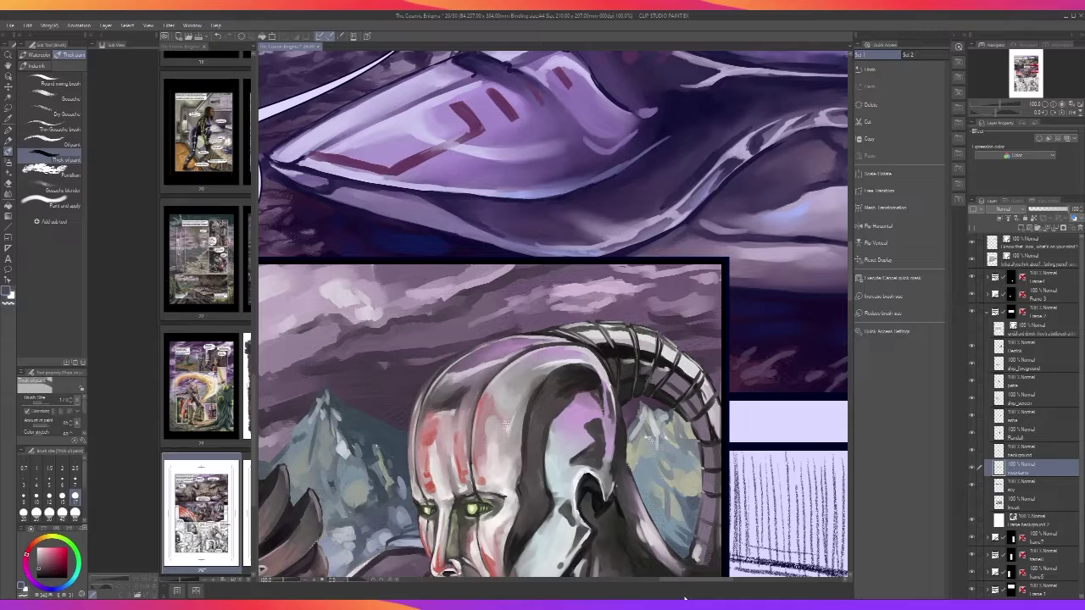
Return to the bald figure's layer and soften the dark ear recess and the neck highlight with the Painterly blender
{"action": "left_click", "coordinate": [7, 195]}
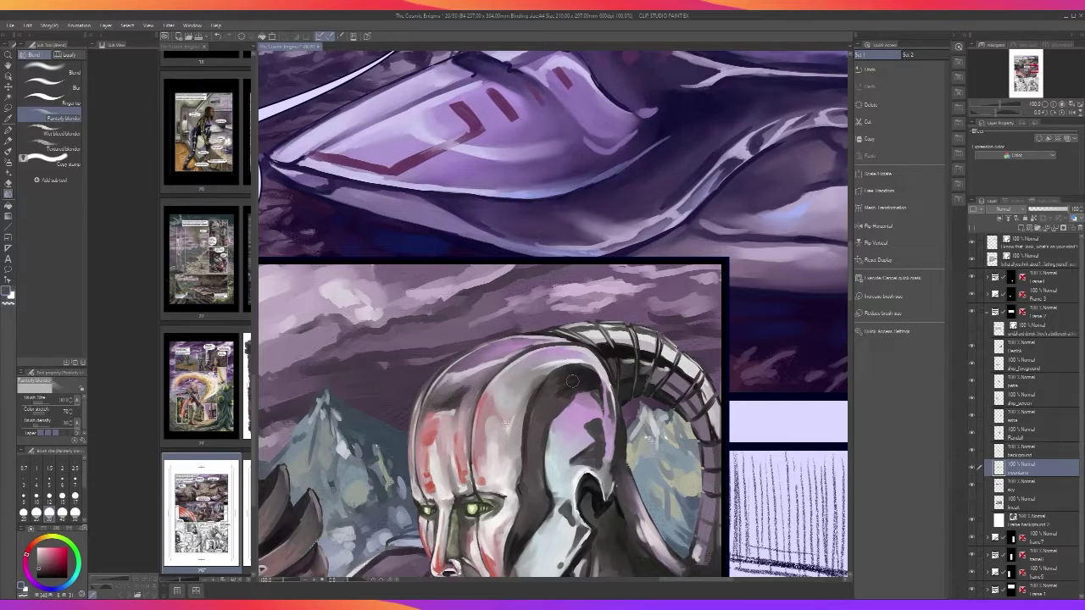
{"action": "left_click", "coordinate": [1026, 354]}
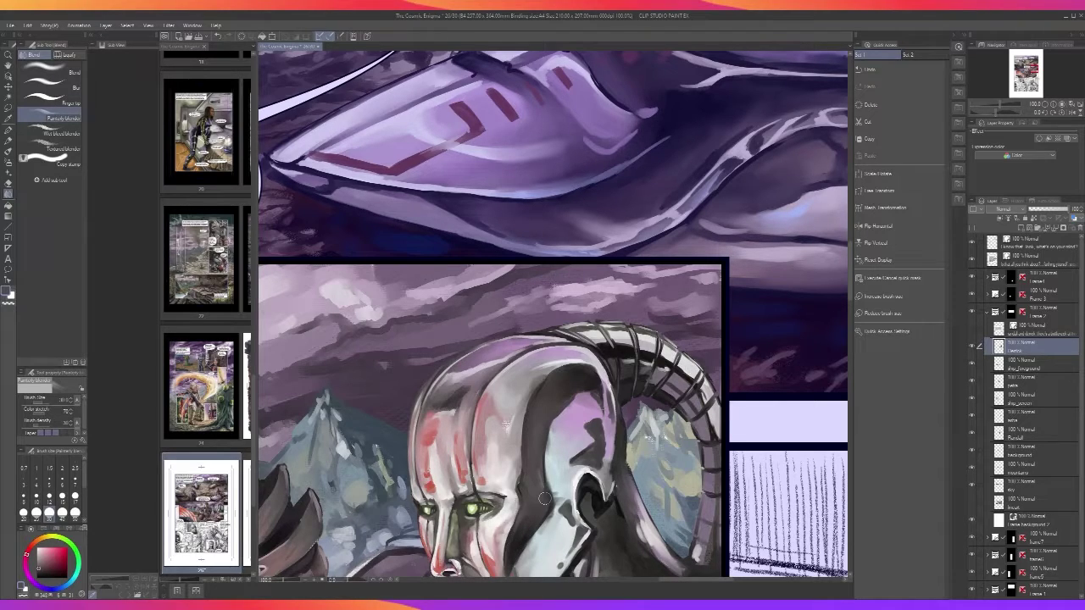
{"action": "scroll", "coordinate": [544, 498], "scroll_direction": "down", "scroll_amount": 4}
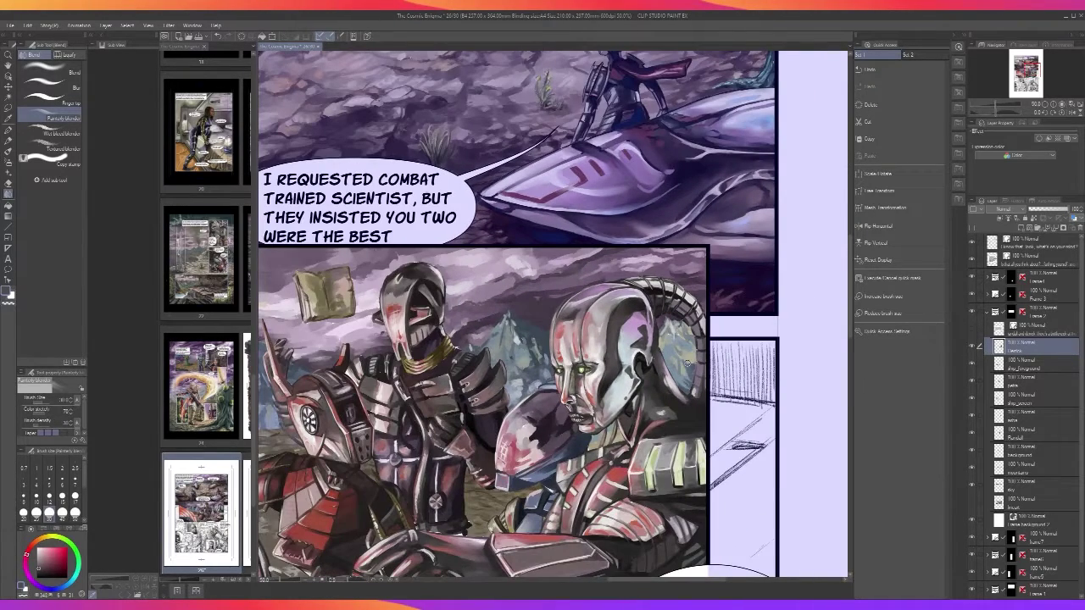
{"action": "scroll", "coordinate": [688, 363], "scroll_direction": "down", "scroll_amount": 2}
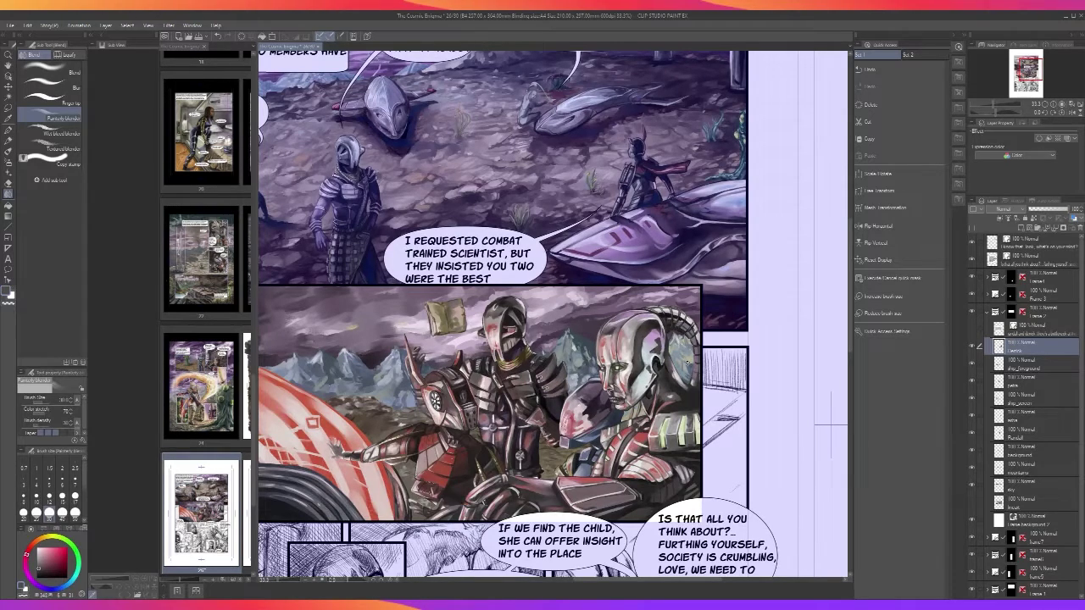
{"action": "scroll", "coordinate": [682, 356], "scroll_direction": "down", "scroll_amount": 2}
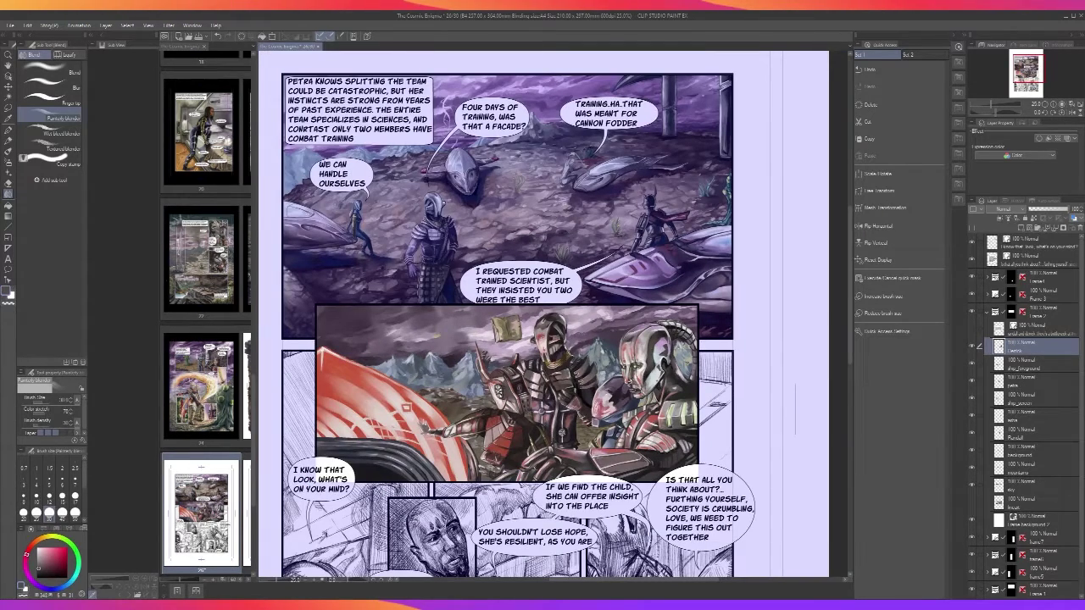
{"action": "scroll", "coordinate": [685, 365], "scroll_direction": "down", "scroll_amount": 2}
{"action": "scroll", "coordinate": [685, 364], "scroll_direction": "up", "scroll_amount": 2}
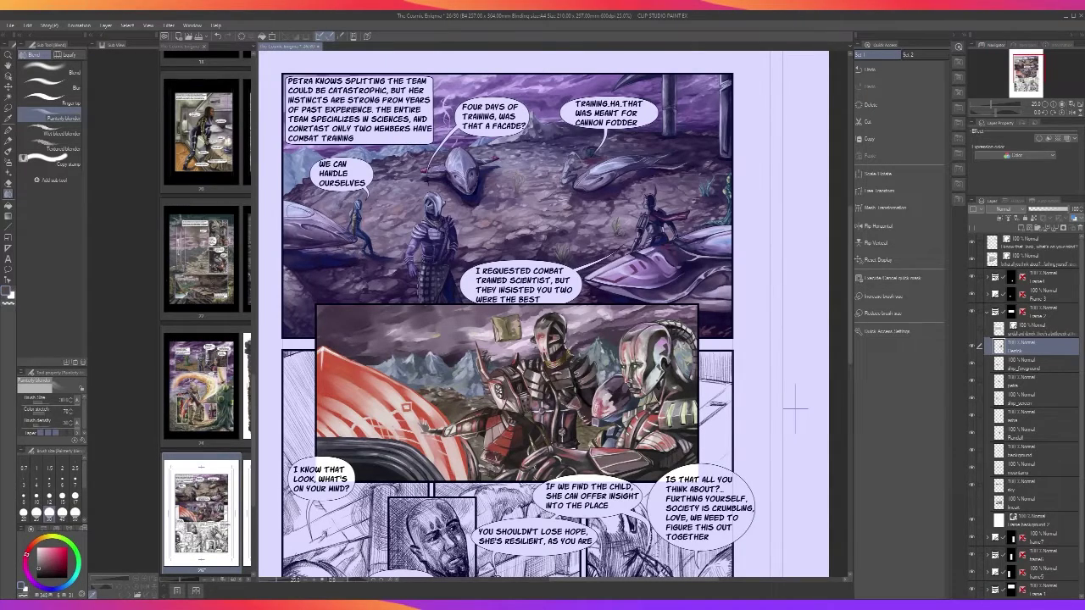
{"action": "scroll", "coordinate": [695, 415], "scroll_direction": "up", "scroll_amount": 5}
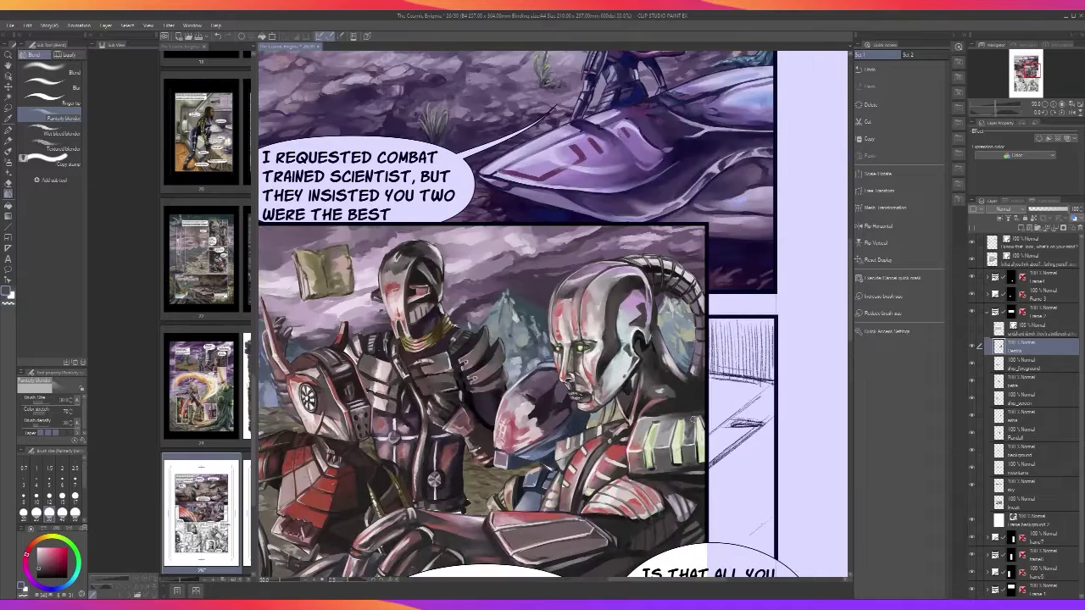
{"action": "scroll", "coordinate": [699, 325], "scroll_direction": "down", "scroll_amount": 2}
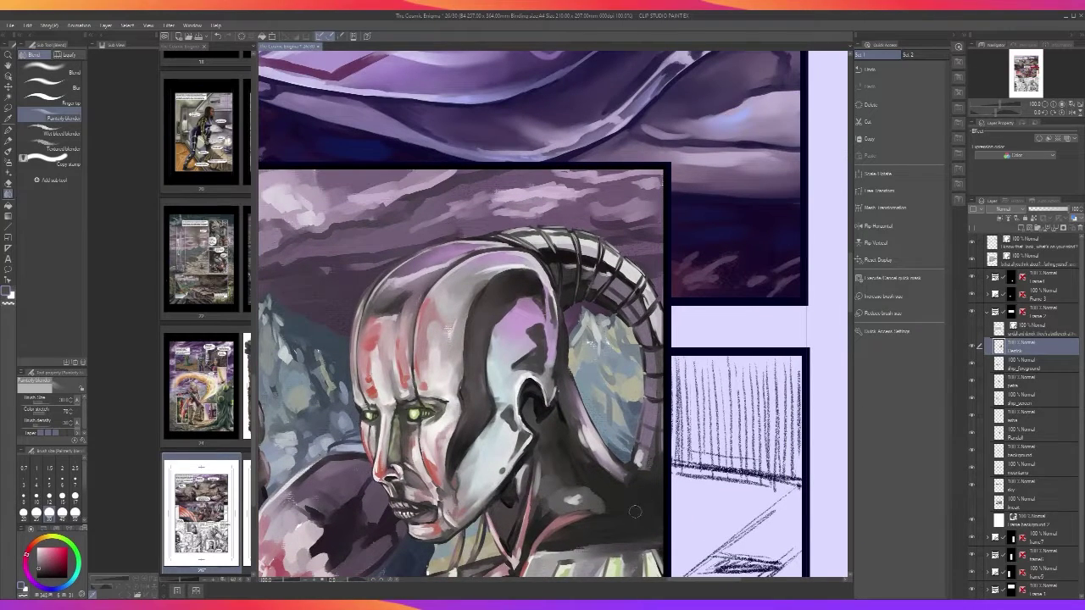
{"action": "key", "text": "b"}
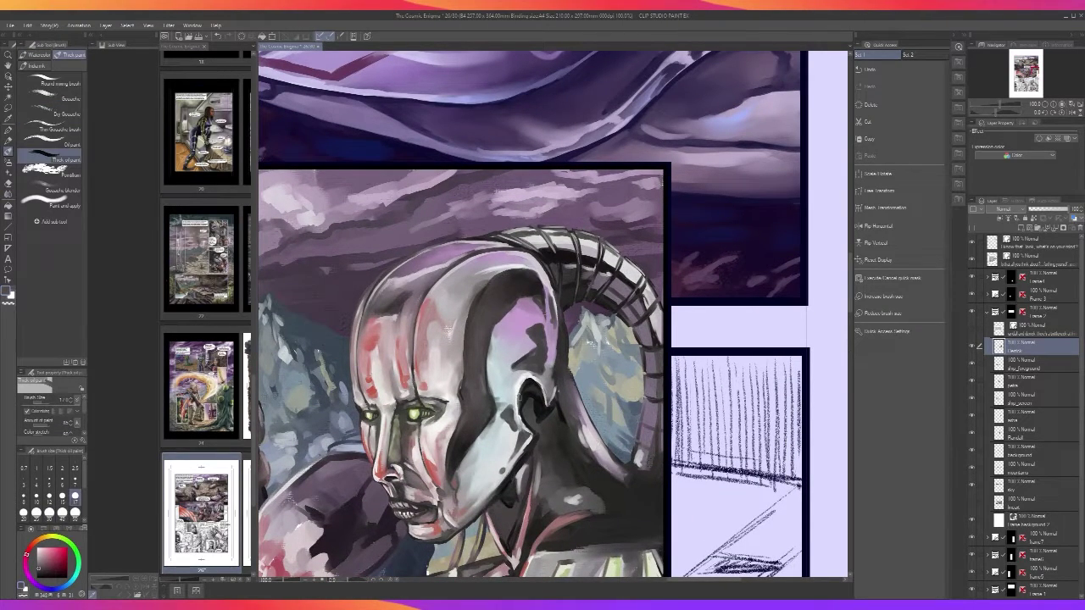
{"action": "left_click", "coordinate": [7, 194]}
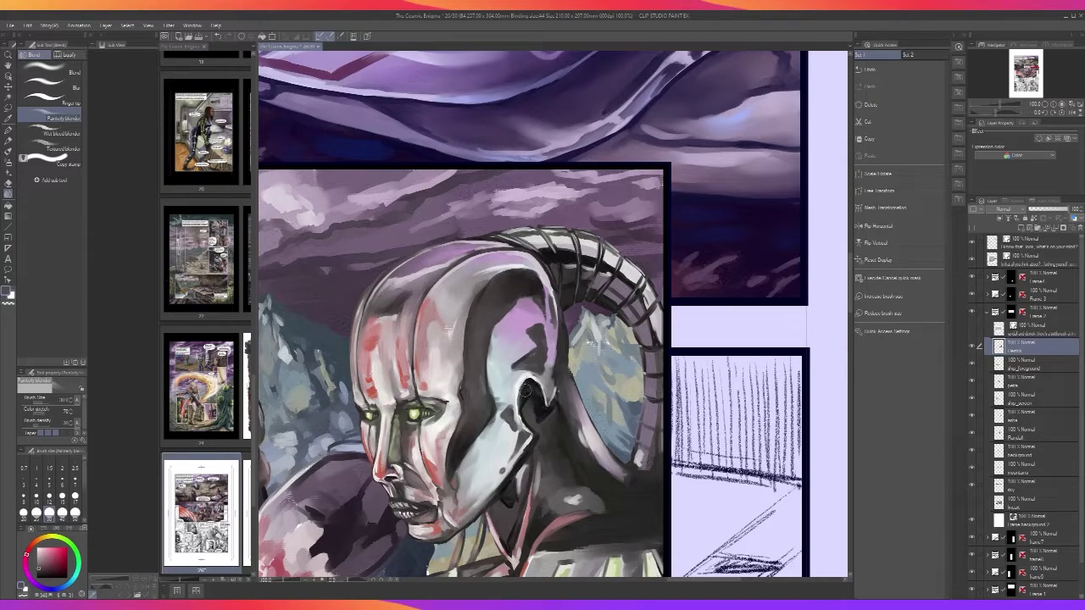
{"action": "mouse_move", "coordinate": [539, 411]}
{"action": "left_mouse_down"}
{"action": "mouse_move", "coordinate": [544, 419]}
{"action": "mouse_move", "coordinate": [557, 398]}
{"action": "left_mouse_up"}
{"action": "mouse_move", "coordinate": [569, 495]}
{"action": "left_mouse_down"}
{"action": "mouse_move", "coordinate": [583, 499]}
{"action": "mouse_move", "coordinate": [564, 504]}
{"action": "mouse_move", "coordinate": [586, 499]}
{"action": "left_mouse_up"}
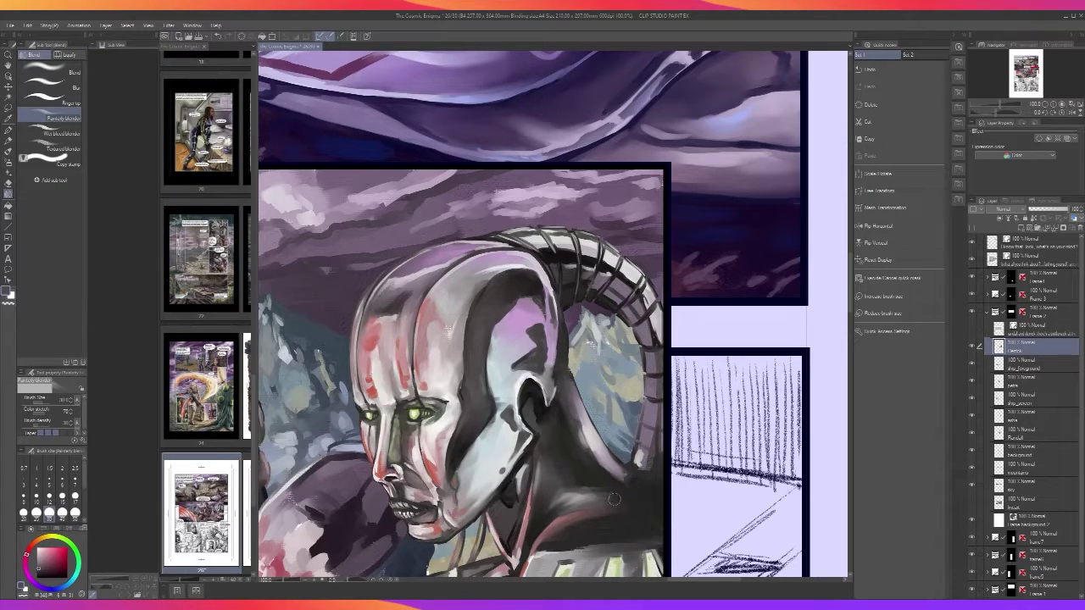
Return to the thick oil paint brush, sample dark brown from the collar's base, and reduce the brush size to 10
{"action": "scroll", "coordinate": [575, 491], "scroll_direction": "down", "scroll_amount": 3}
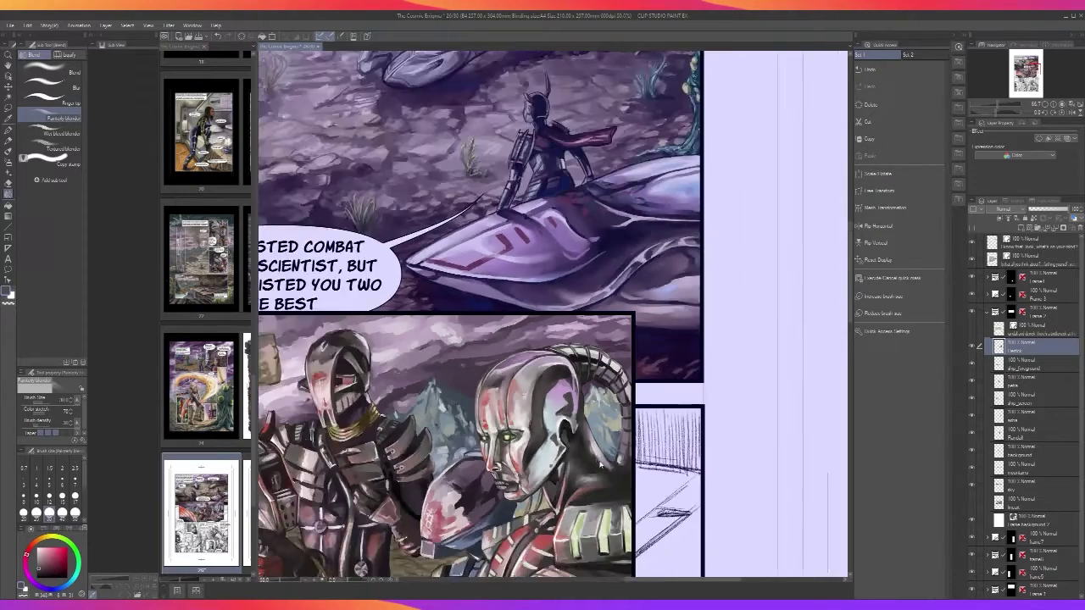
{"action": "scroll", "coordinate": [620, 473], "scroll_direction": "up", "scroll_amount": 2}
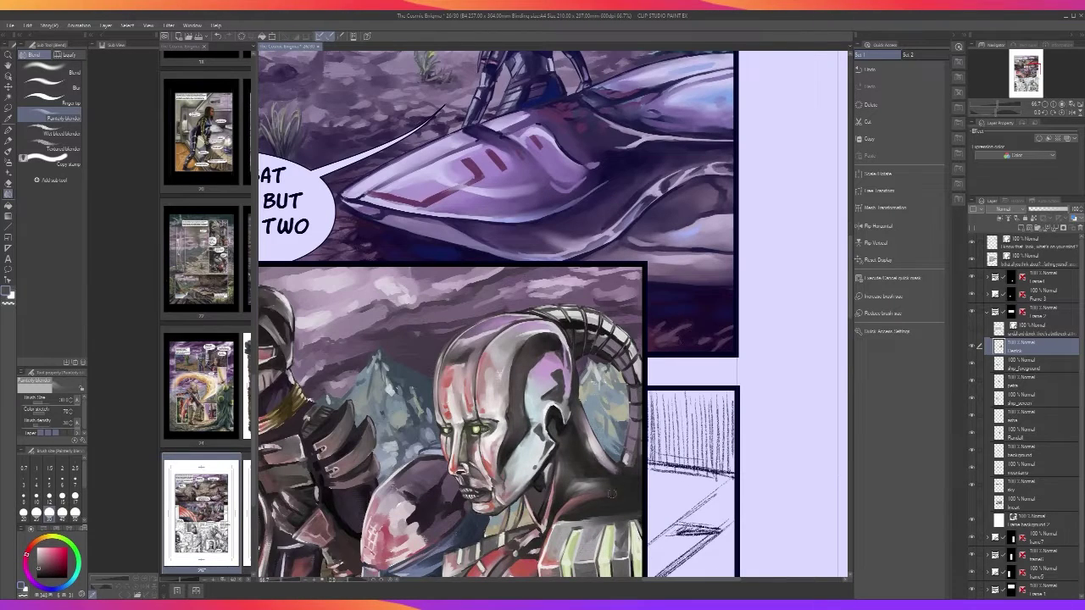
{"action": "key", "text": "b"}
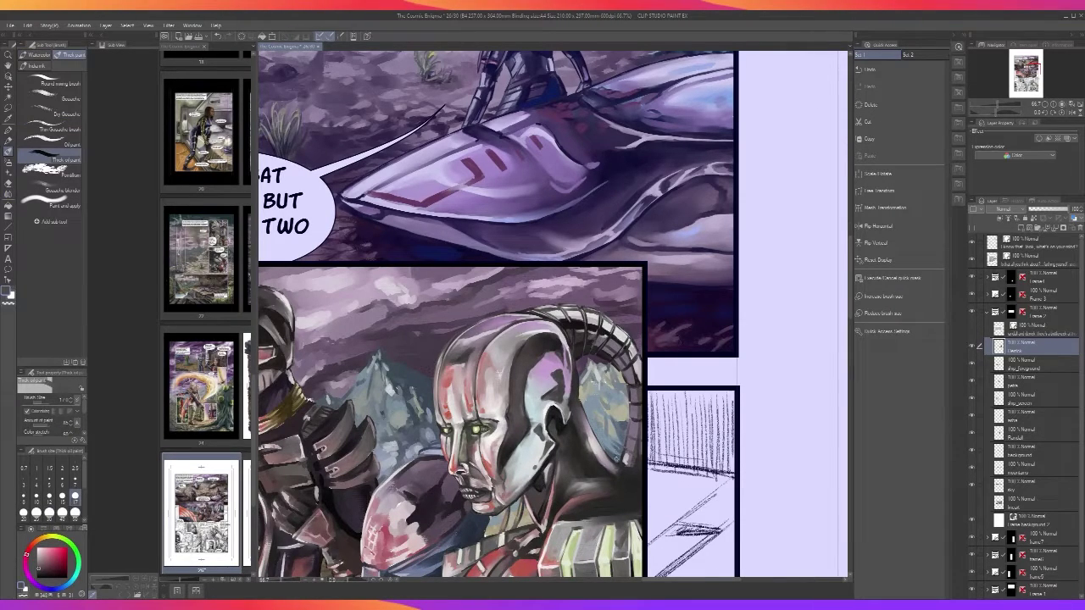
{"action": "left_click", "coordinate": [615, 477], "text": "alt"}
{"action": "key", "text": "bracketleft"}
{"action": "key", "text": "bracketleft"}
{"action": "key", "text": "bracketleft"}
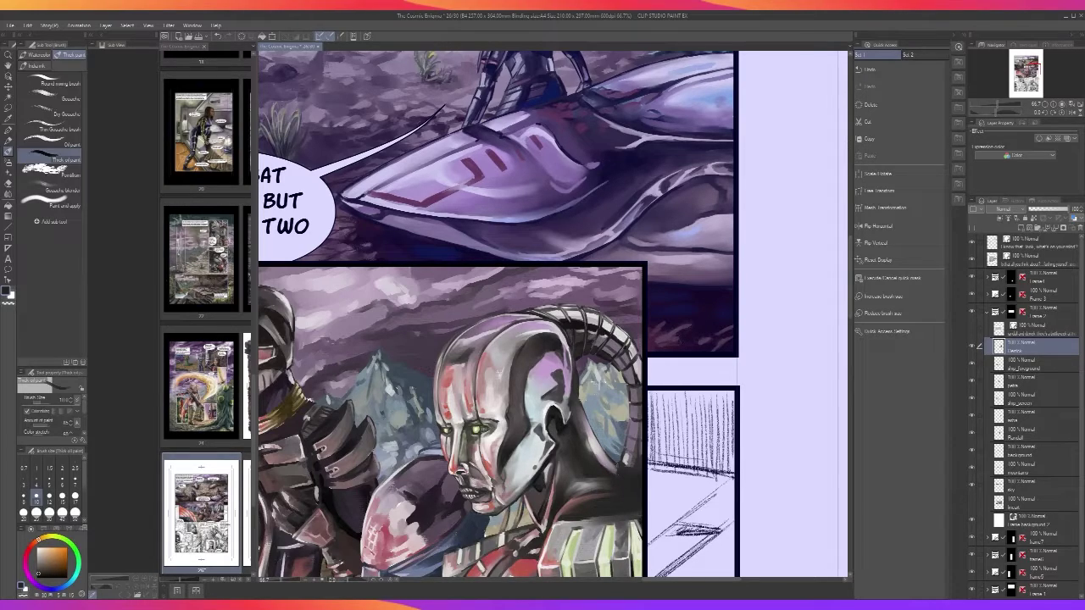
Sample a muted purple-grey from the base of the neck, enlarge the brush to 17, and paint a highlight across the shoulder
{"action": "scroll", "coordinate": [616, 465], "scroll_direction": "down", "scroll_amount": 2}
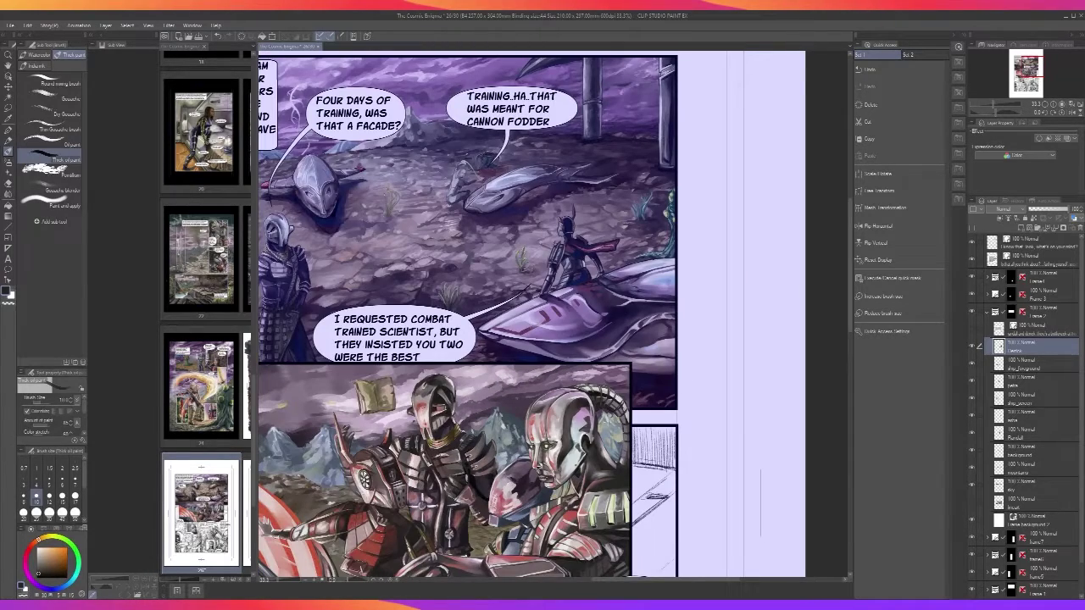
{"action": "scroll", "coordinate": [618, 466], "scroll_direction": "up", "scroll_amount": 3}
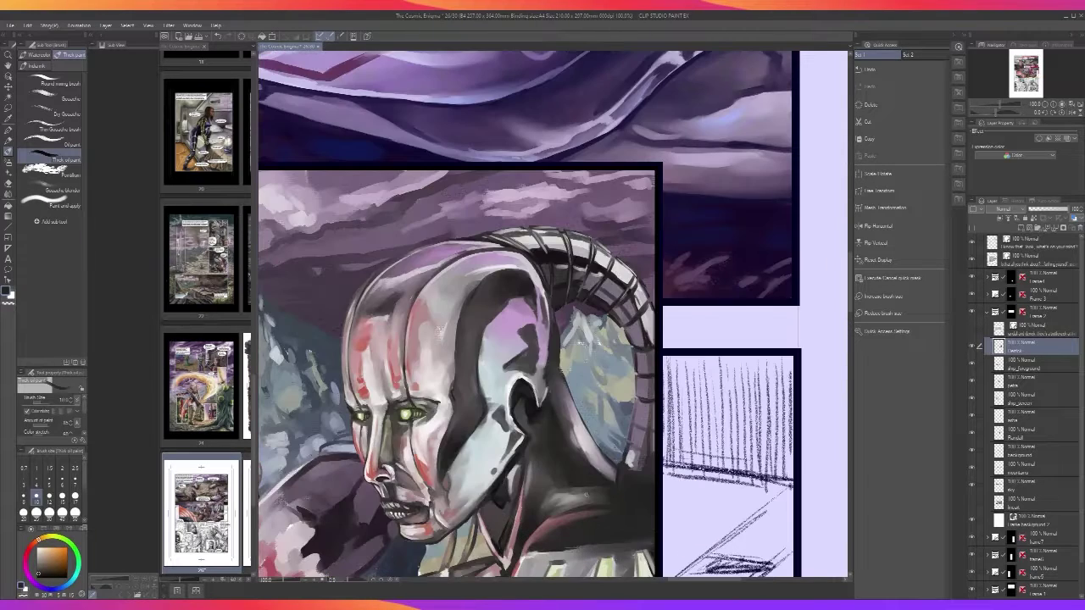
{"action": "left_click", "coordinate": [578, 491], "text": "alt"}
{"action": "key", "text": "]"}
{"action": "key", "text": "]"}
{"action": "key", "text": "]"}
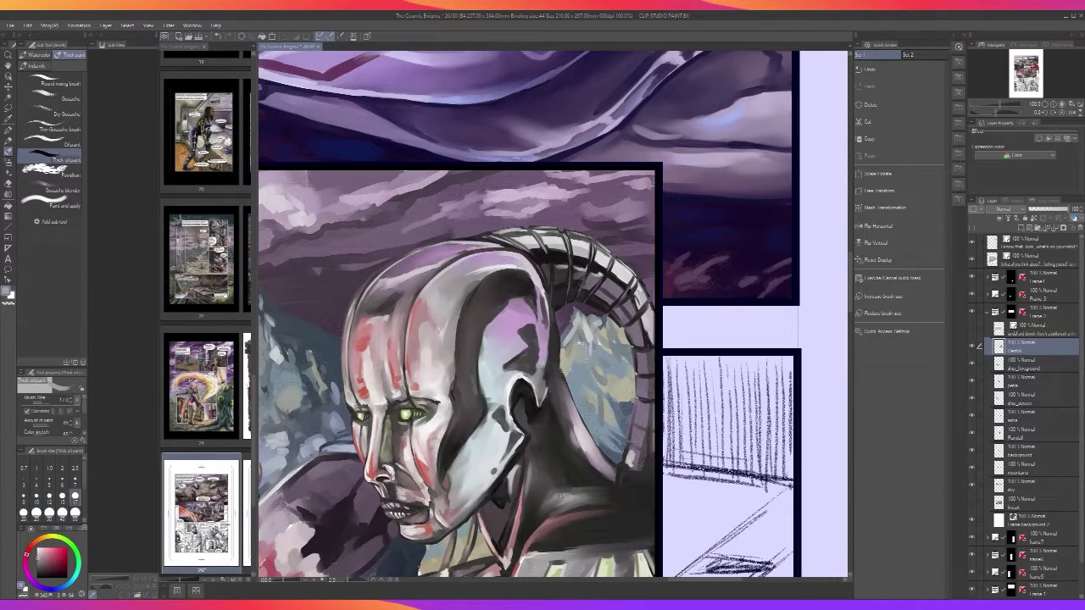
{"action": "left_click_drag", "start_coordinate": [560, 494], "coordinate": [598, 494]}
Sample a muted purple from the lower end of the curved collar
{"action": "scroll", "coordinate": [605, 492], "scroll_direction": "down", "scroll_amount": 3}
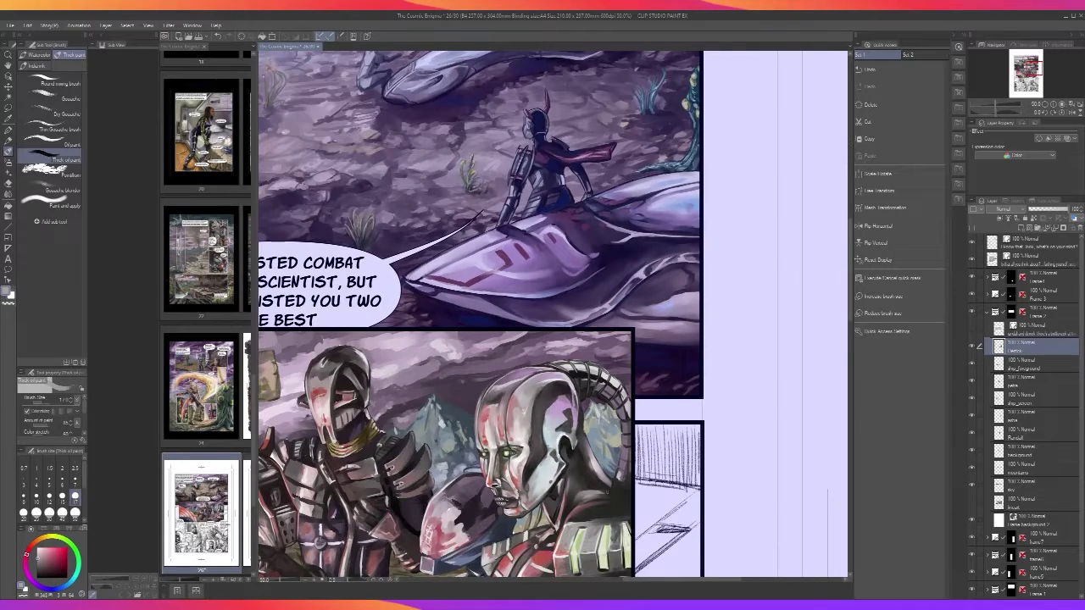
{"action": "scroll", "coordinate": [605, 491], "scroll_direction": "up", "scroll_amount": 3}
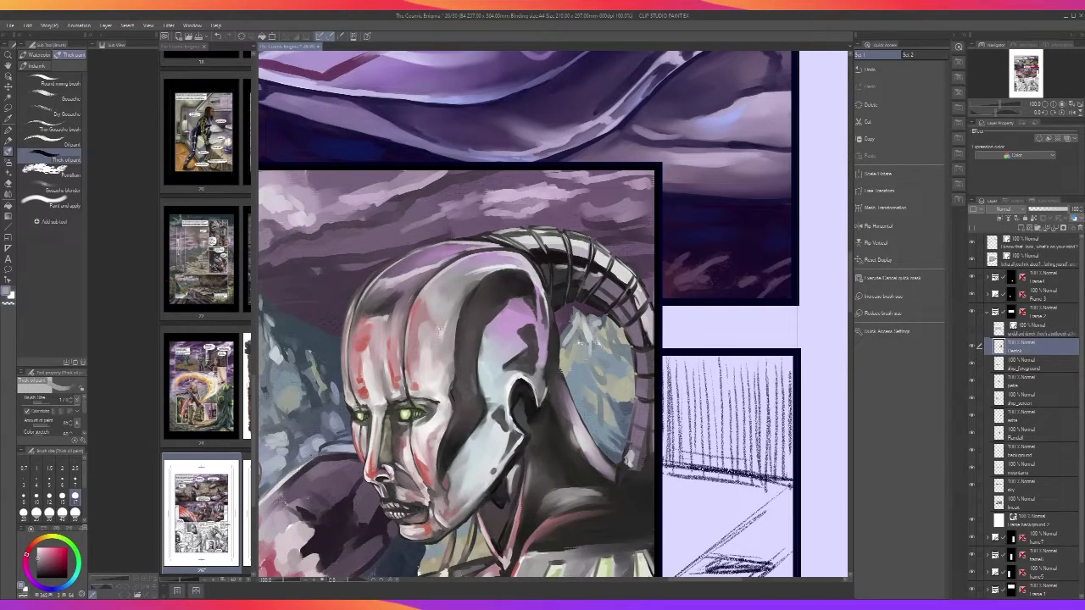
{"action": "left_click", "coordinate": [631, 457], "text": "alt"}
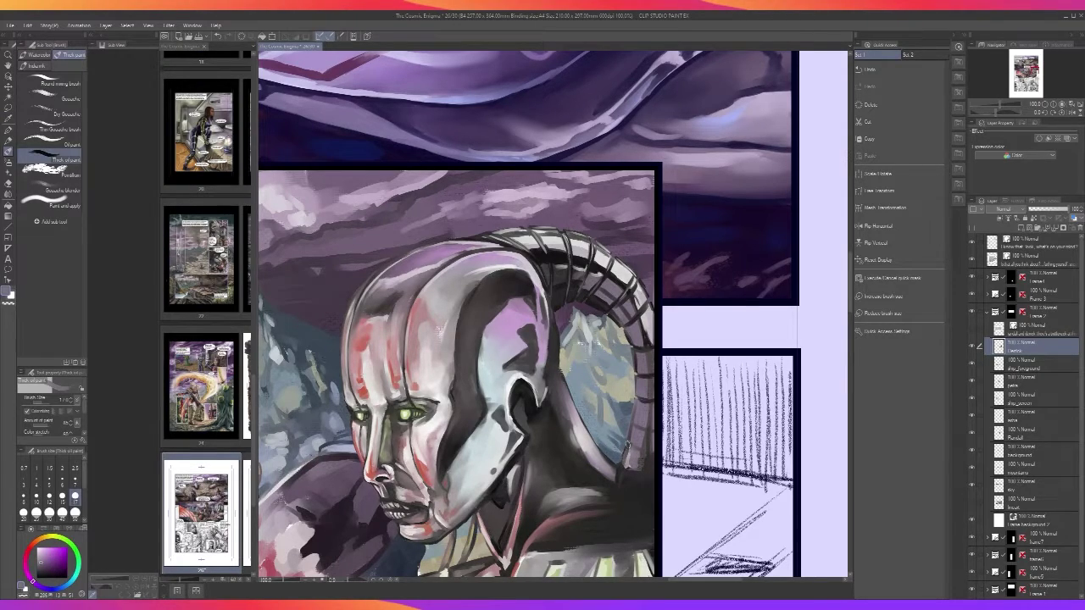
{"action": "scroll", "coordinate": [627, 449], "scroll_direction": "down", "scroll_amount": 2}
{"action": "scroll", "coordinate": [627, 445], "scroll_direction": "up", "scroll_amount": 2}
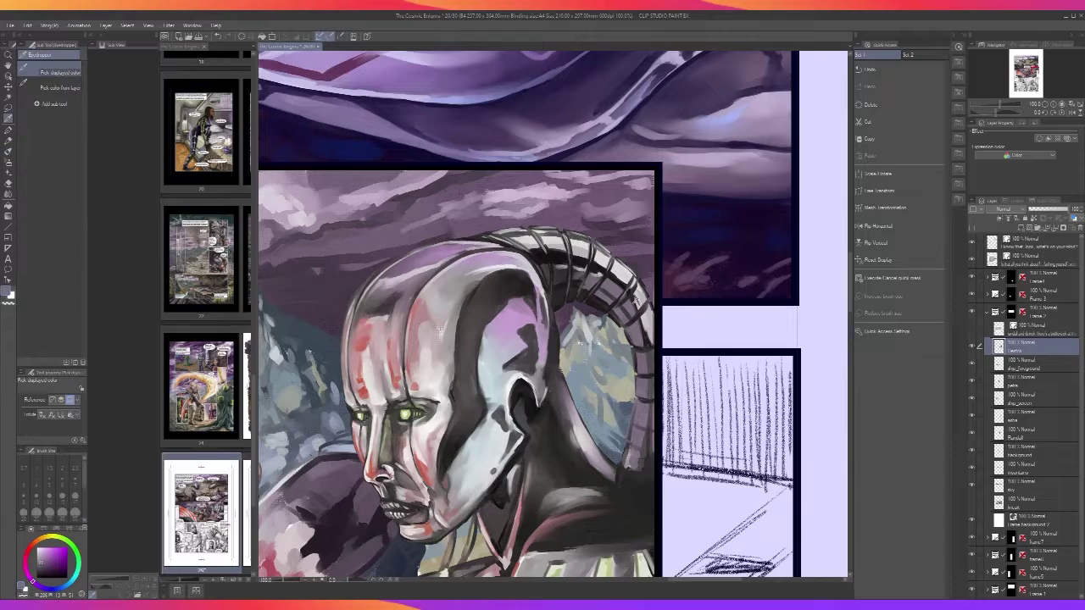
Sample near-black from the collar's dark band, reduce the brush to 10, and paint a short stroke on the collar's outer side
{"action": "left_click", "coordinate": [623, 286], "text": "alt"}
{"action": "key", "text": "["}
{"action": "key", "text": "["}
{"action": "key", "text": "["}
{"action": "left_click_drag", "start_coordinate": [649, 355], "coordinate": [649, 370]}
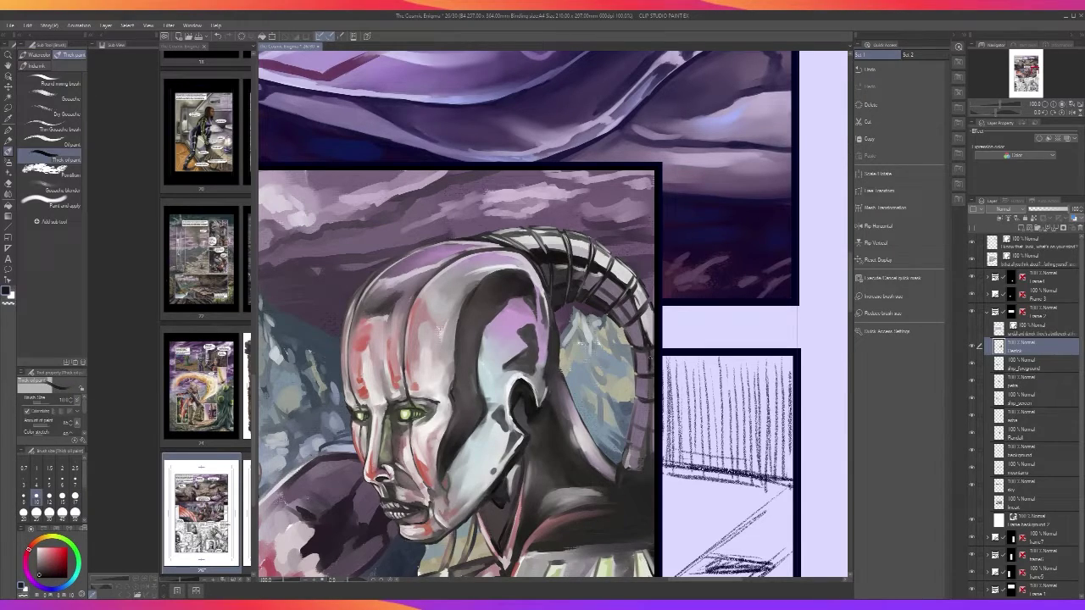
Try near-black strokes on the lower end of the segmented collar with larger and smaller brush sizes, and undo them
{"action": "key", "text": "bracketright"}
{"action": "key", "text": "bracketright"}
{"action": "key", "text": "bracketright"}
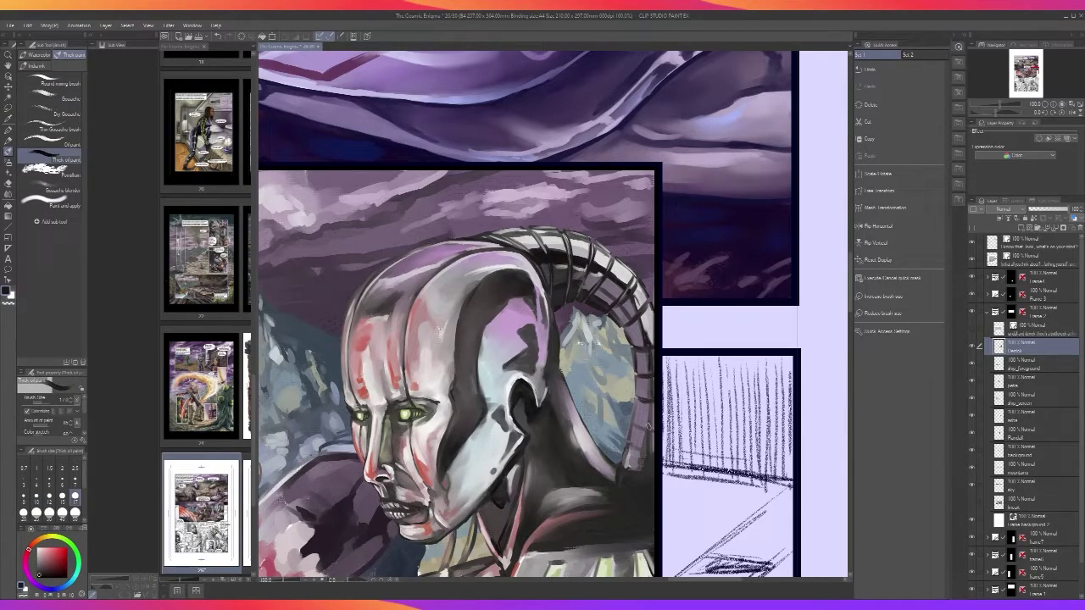
{"action": "mouse_move", "coordinate": [650, 427]}
{"action": "left_mouse_down"}
{"action": "mouse_move", "coordinate": [651, 398]}
{"action": "mouse_move", "coordinate": [654, 409]}
{"action": "left_mouse_up"}
{"action": "key", "text": "ctrl+z"}
{"action": "key", "text": "bracketleft"}
{"action": "key", "text": "bracketleft"}
{"action": "key", "text": "bracketleft"}
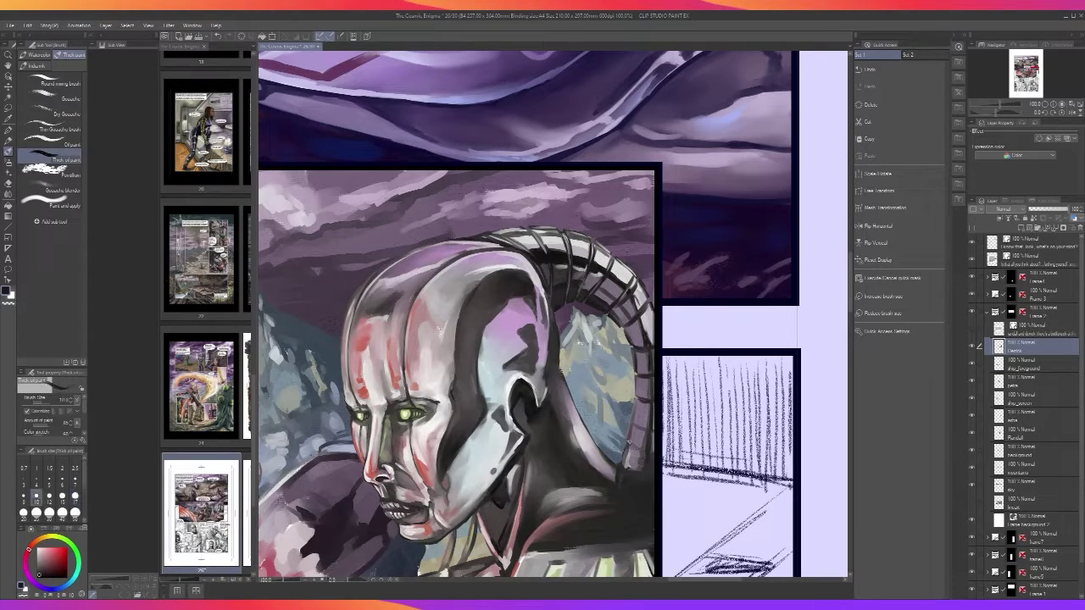
{"action": "mouse_move", "coordinate": [629, 441]}
{"action": "left_mouse_down"}
{"action": "mouse_move", "coordinate": [651, 451]}
{"action": "mouse_move", "coordinate": [651, 402]}
{"action": "left_mouse_up"}
{"action": "key", "text": "ctrl+z"}
{"action": "key", "text": "ctrl+z"}
{"action": "scroll", "coordinate": [641, 391], "scroll_direction": "up", "scroll_amount": 1}
{"action": "left_click_drag", "start_coordinate": [625, 439], "coordinate": [650, 452]}
{"action": "key", "text": "ctrl+z"}
Sample red from the figure's cheek, enlarge the thick oil paint brush to 30, and tint the collar's lower segments
{"action": "key", "text": "]"}
{"action": "key", "text": "]"}
{"action": "key", "text": "]"}
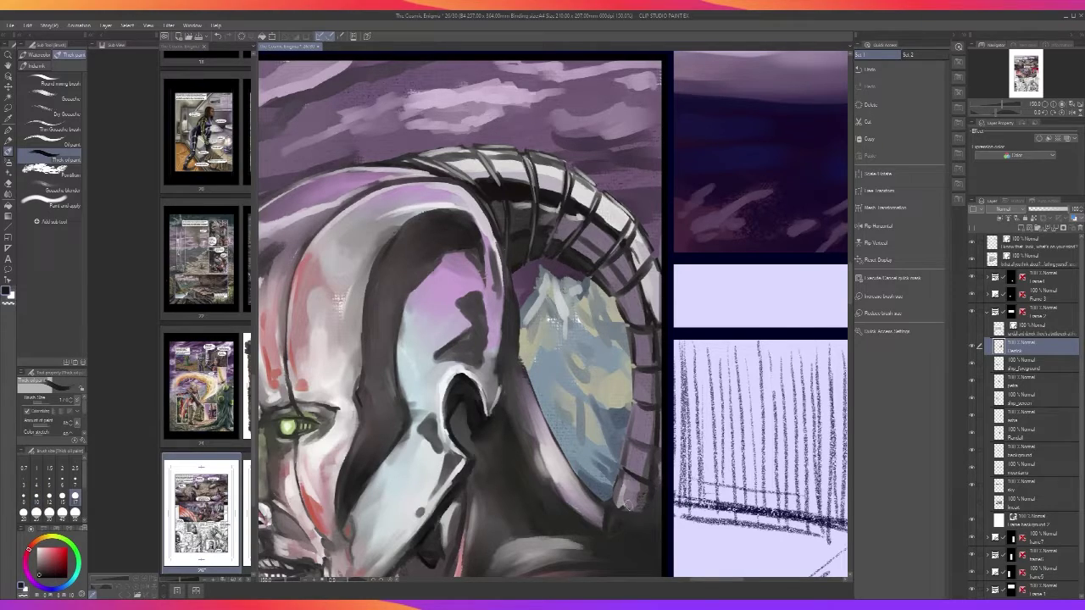
{"action": "key", "text": "i"}
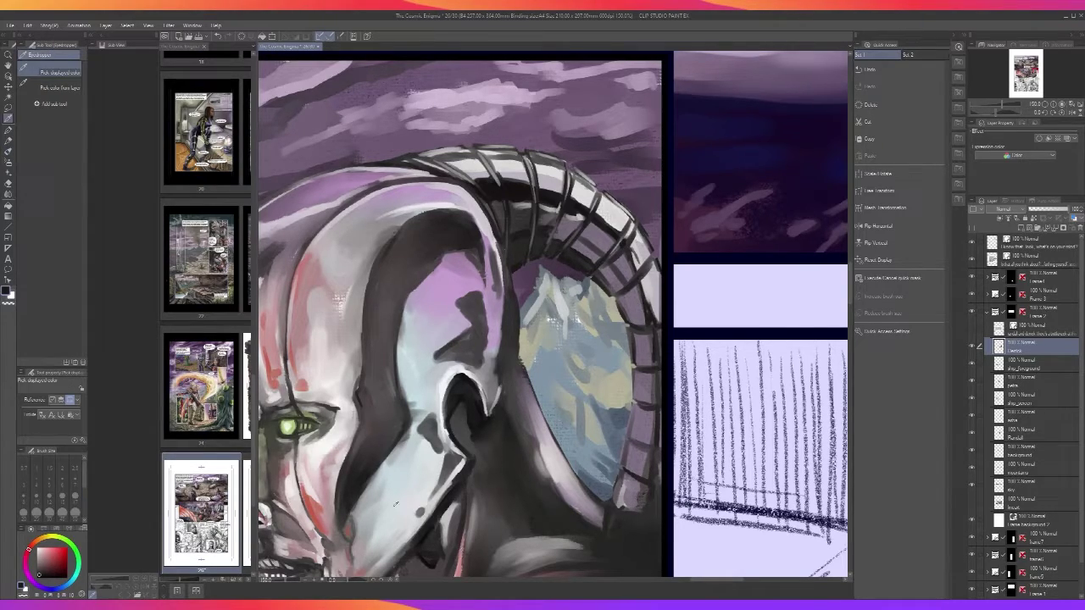
{"action": "left_click", "coordinate": [309, 510]}
{"action": "key", "text": "b"}
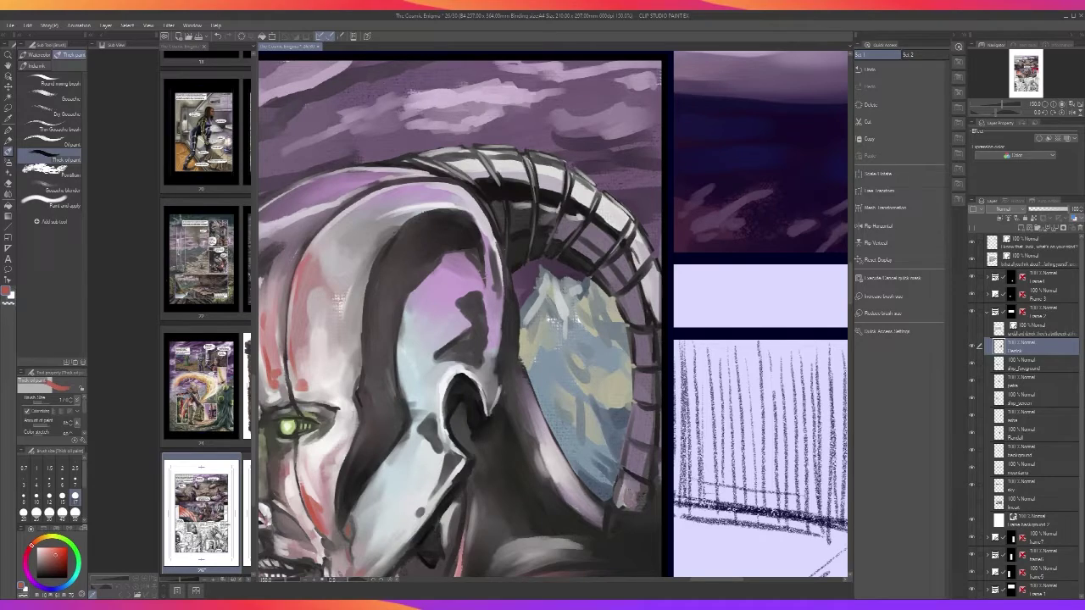
{"action": "key", "text": "bracketright"}
{"action": "key", "text": "bracketright"}
{"action": "key", "text": "bracketright"}
{"action": "left_click_drag", "start_coordinate": [625, 498], "coordinate": [631, 487]}
{"action": "key", "text": "bracketleft"}
{"action": "key", "text": "bracketleft"}
{"action": "key", "text": "bracketleft"}
{"action": "key", "text": "bracketright"}
{"action": "key", "text": "bracketright"}
{"action": "key", "text": "bracketright"}
{"action": "left_click_drag", "start_coordinate": [637, 489], "coordinate": [629, 462]}
Undo the last red stroke on the collar and set the brush size to 17
{"action": "scroll", "coordinate": [646, 357], "scroll_direction": "down", "scroll_amount": 5}
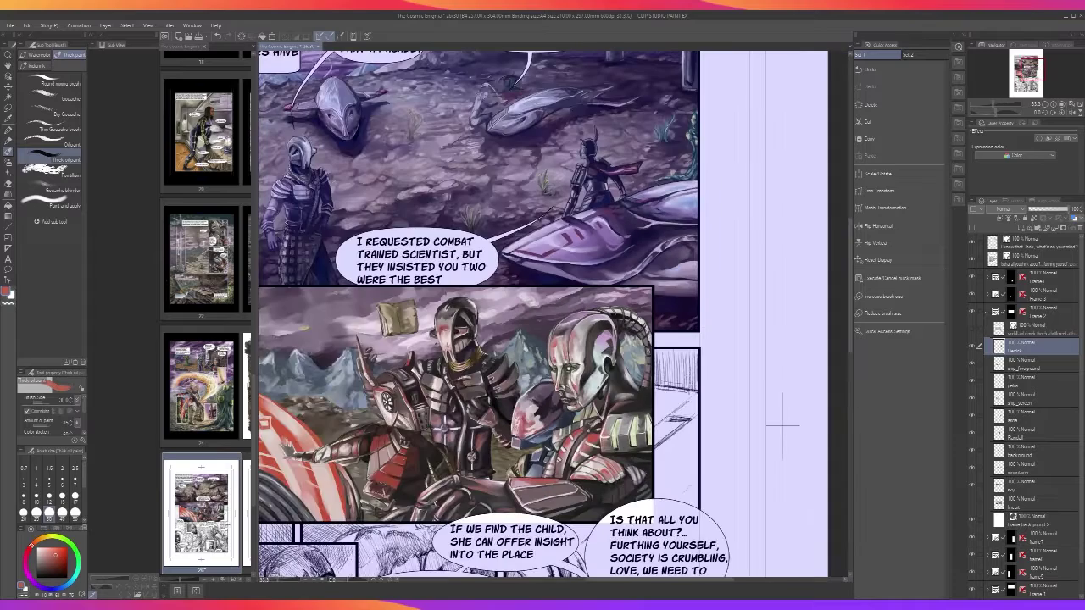
{"action": "scroll", "coordinate": [646, 357], "scroll_direction": "up", "scroll_amount": 1}
{"action": "scroll", "coordinate": [646, 357], "scroll_direction": "up", "scroll_amount": 3}
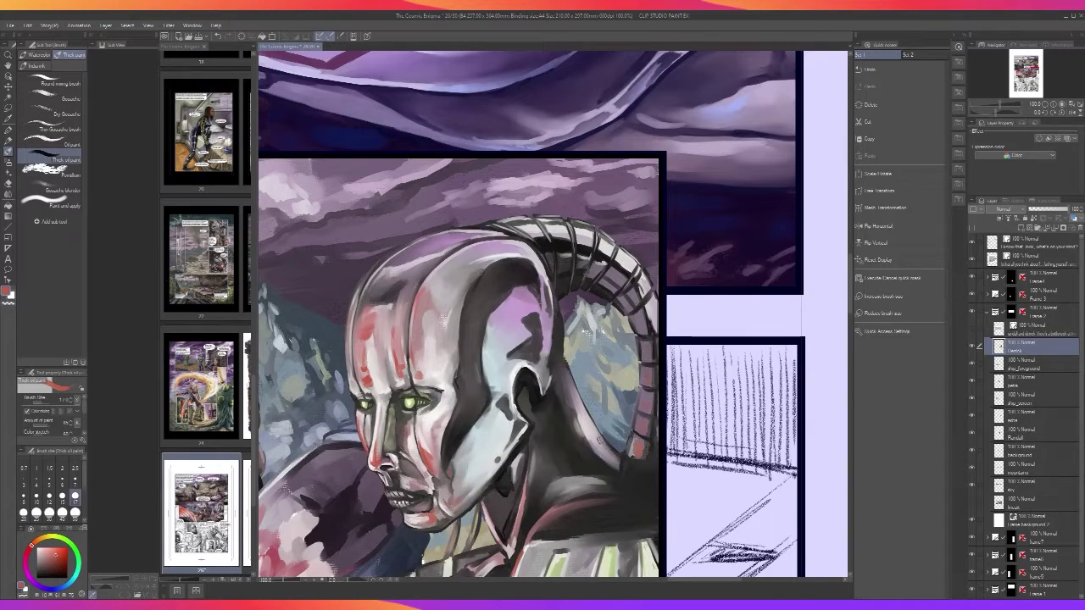
{"action": "key", "text": "ctrl+z"}
{"action": "key", "text": "bracketleft"}
{"action": "key", "text": "bracketleft"}
{"action": "key", "text": "bracketleft"}
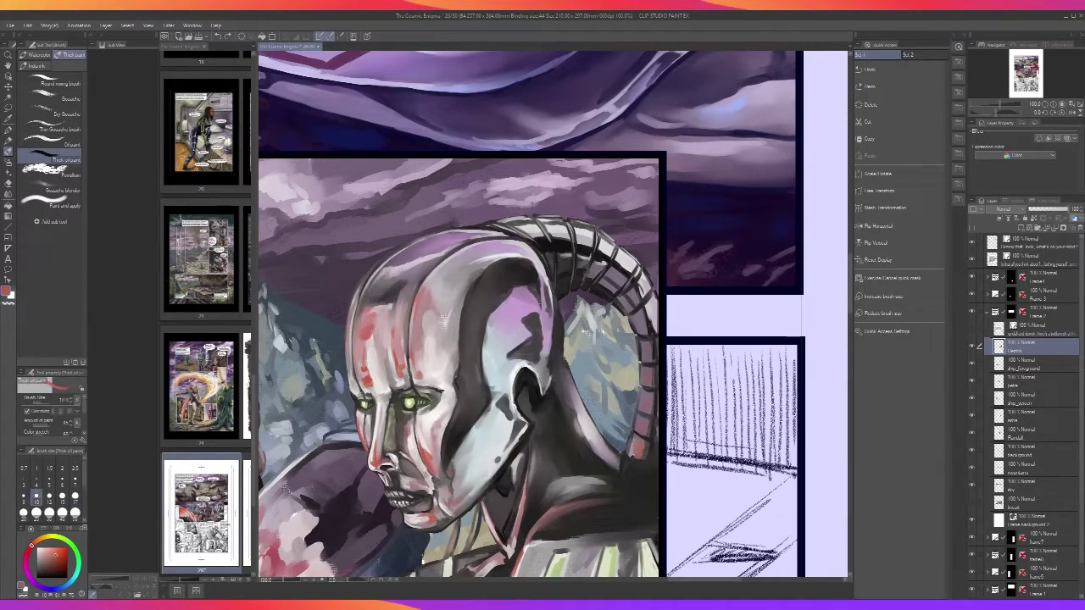
{"action": "key", "text": "bracketright"}
{"action": "key", "text": "bracketright"}
{"action": "key", "text": "bracketright"}
Paint a red stroke on the collar's outer segments, sample muted purple from the sky above it, and glaze the segments higher up
{"action": "scroll", "coordinate": [572, 341], "scroll_direction": "down", "scroll_amount": 2}
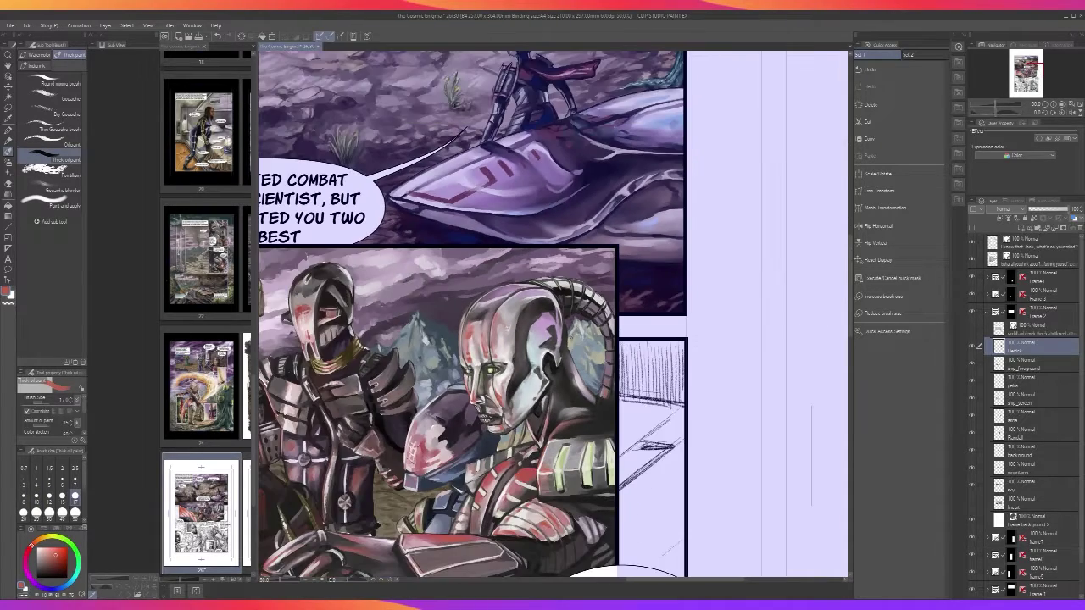
{"action": "scroll", "coordinate": [572, 342], "scroll_direction": "up", "scroll_amount": 2}
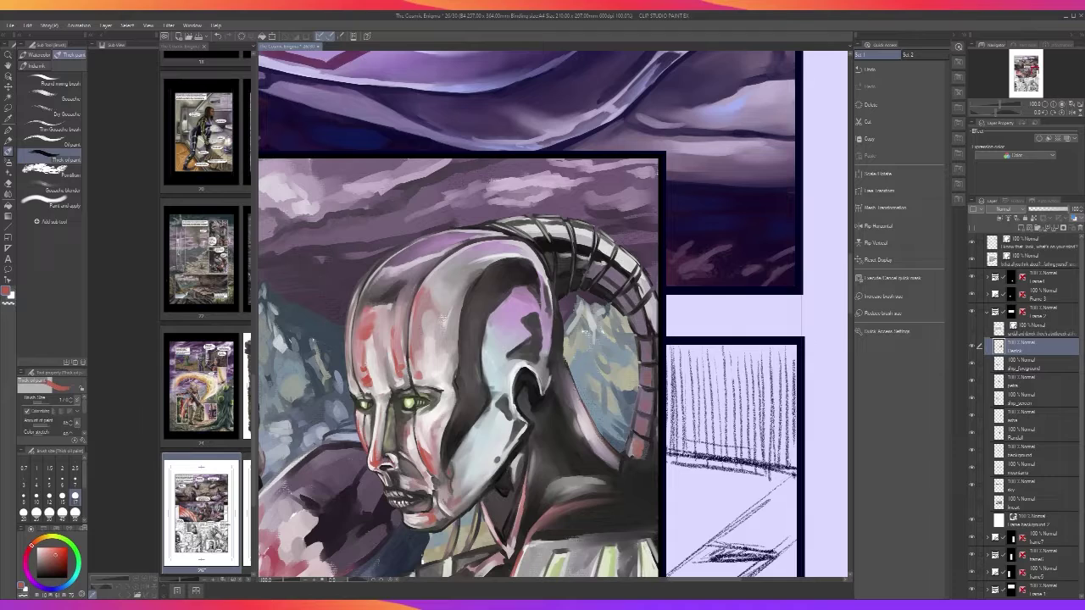
{"action": "scroll", "coordinate": [564, 322], "scroll_direction": "down", "scroll_amount": 2}
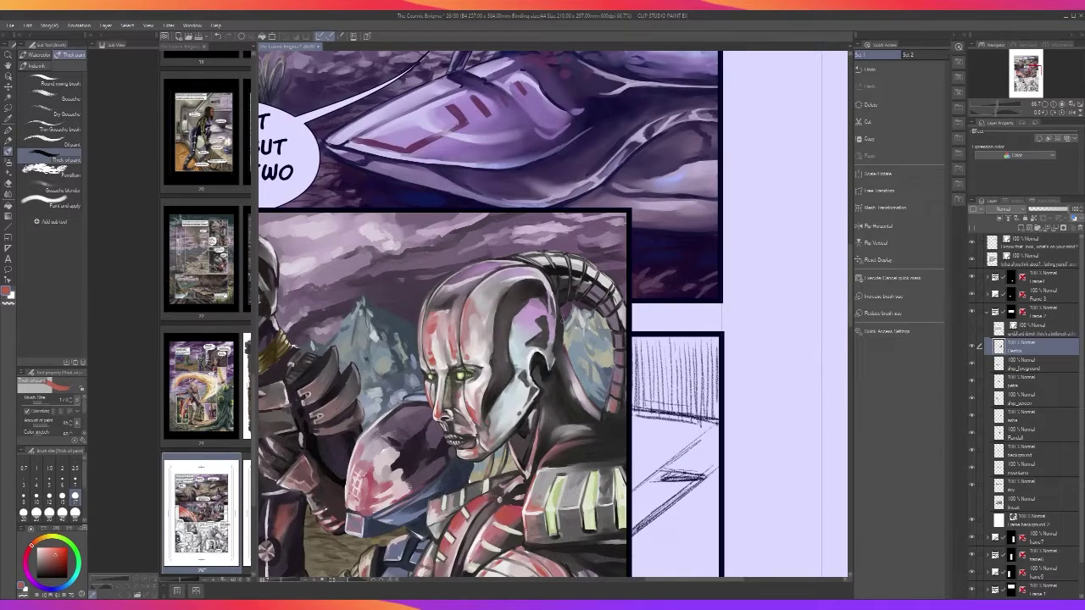
{"action": "scroll", "coordinate": [561, 321], "scroll_direction": "down", "scroll_amount": 2}
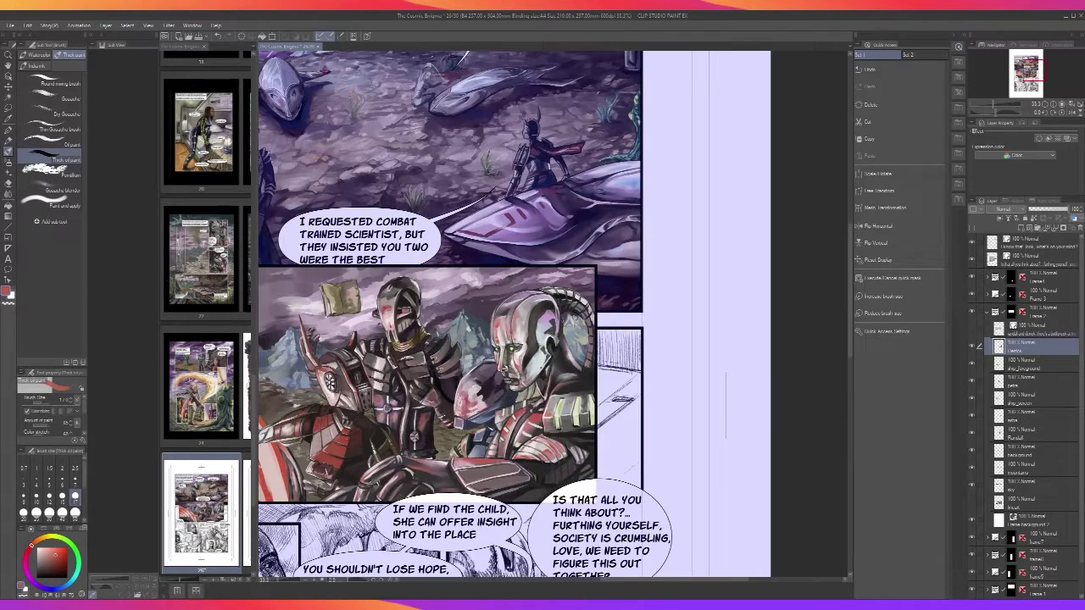
{"action": "scroll", "coordinate": [561, 321], "scroll_direction": "up", "scroll_amount": 3}
{"action": "key", "text": "bracketright"}
{"action": "key", "text": "bracketright"}
{"action": "key", "text": "bracketright"}
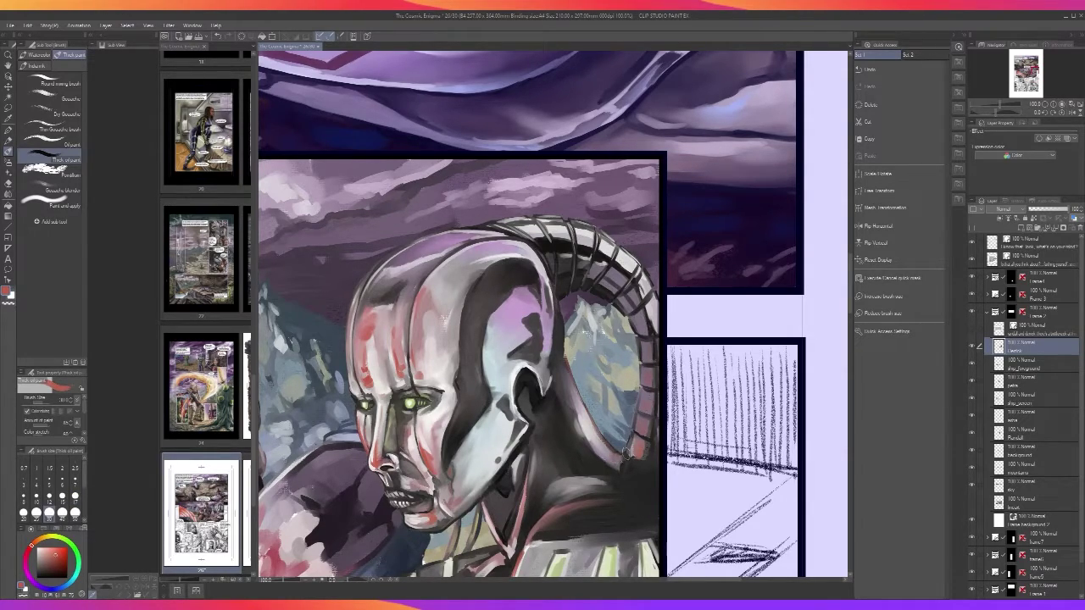
{"action": "scroll", "coordinate": [610, 447], "scroll_direction": "down", "scroll_amount": 3}
{"action": "scroll", "coordinate": [626, 453], "scroll_direction": "up", "scroll_amount": 2}
{"action": "scroll", "coordinate": [537, 530], "scroll_direction": "down", "scroll_amount": 1}
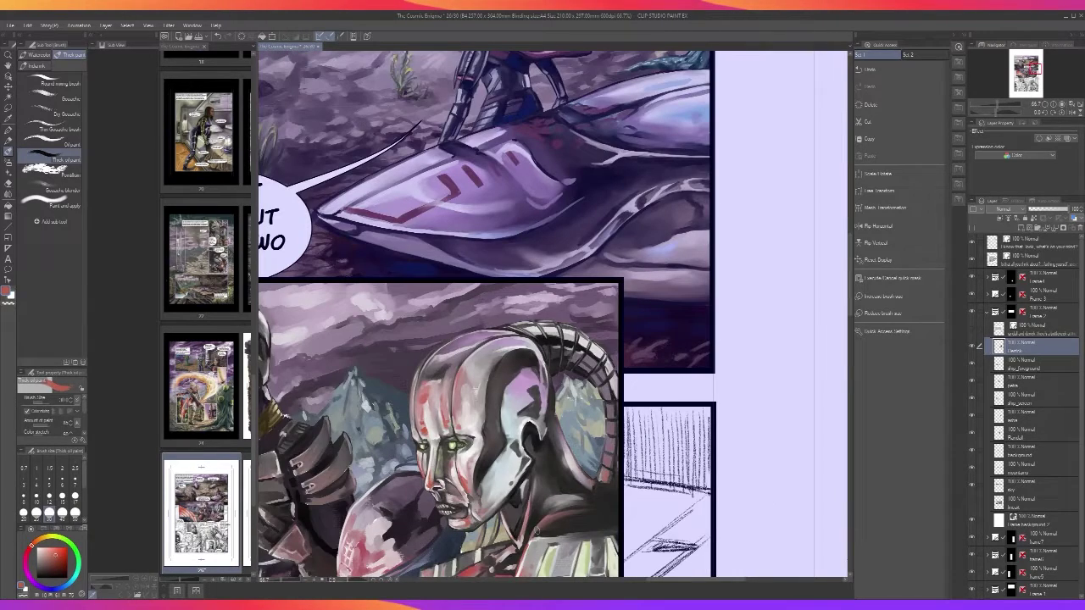
{"action": "scroll", "coordinate": [579, 337], "scroll_direction": "up", "scroll_amount": 1}
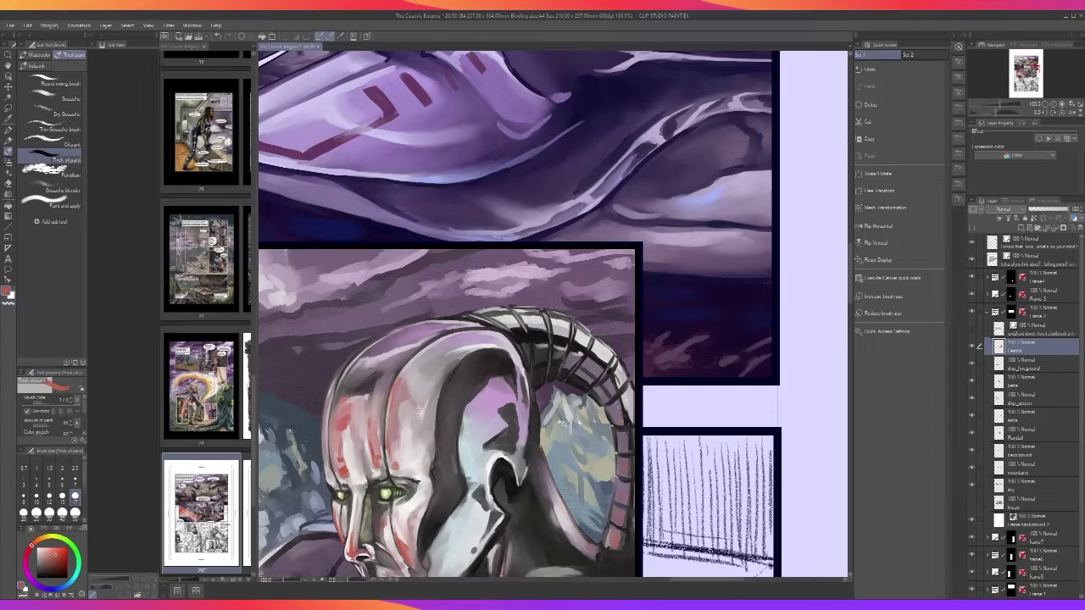
{"action": "left_click_drag", "start_coordinate": [622, 419], "coordinate": [616, 387]}
{"action": "left_click", "coordinate": [564, 276], "text": "alt"}
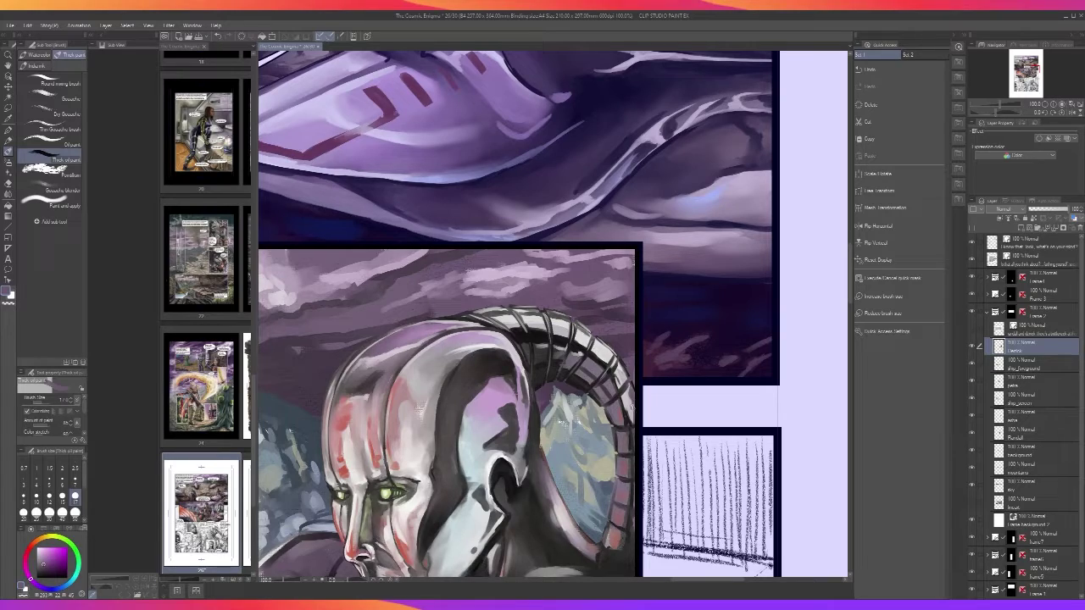
{"action": "left_click_drag", "start_coordinate": [626, 382], "coordinate": [616, 363]}
Examine the middle panel's figures and collar against the rest of the comic page
{"action": "scroll", "coordinate": [506, 319], "scroll_direction": "down", "scroll_amount": 3}
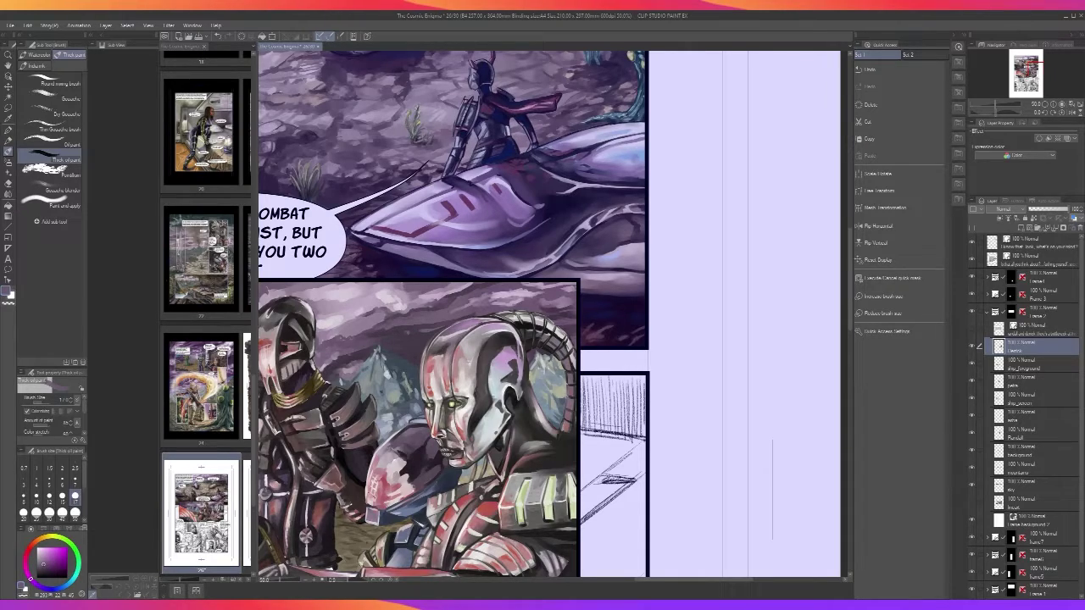
{"action": "left_click_drag", "start_coordinate": [559, 479], "coordinate": [683, 403]}
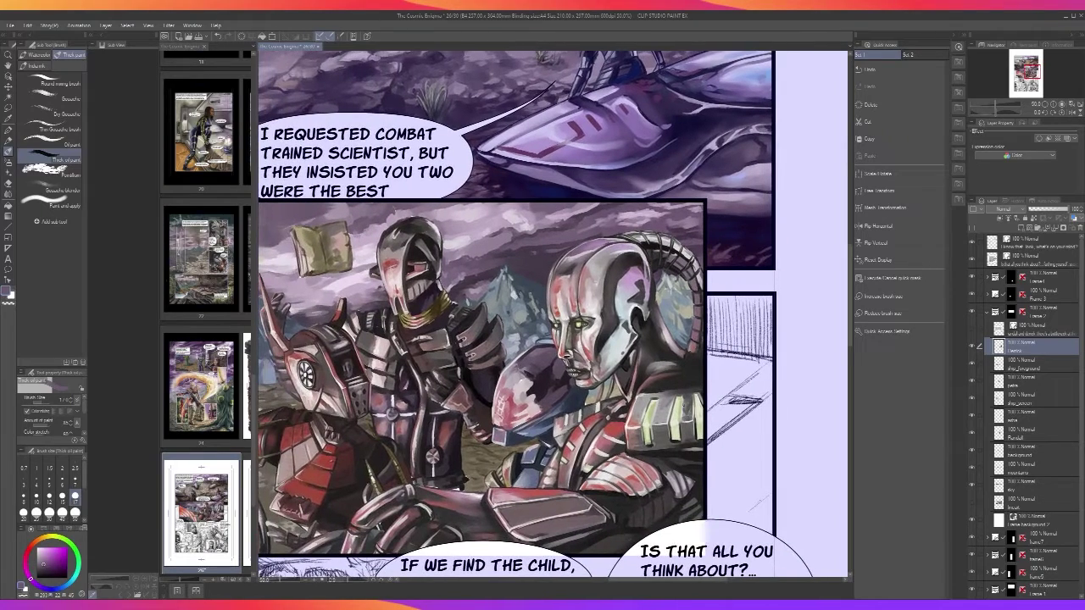
{"action": "scroll", "coordinate": [682, 406], "scroll_direction": "up", "scroll_amount": 1}
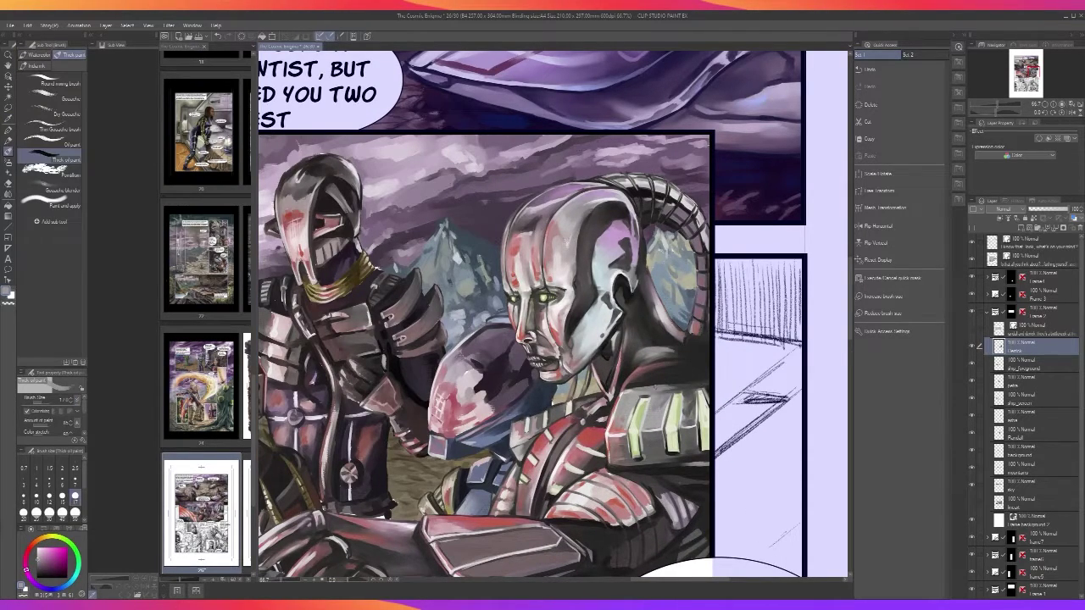
{"action": "scroll", "coordinate": [676, 386], "scroll_direction": "down", "scroll_amount": 1}
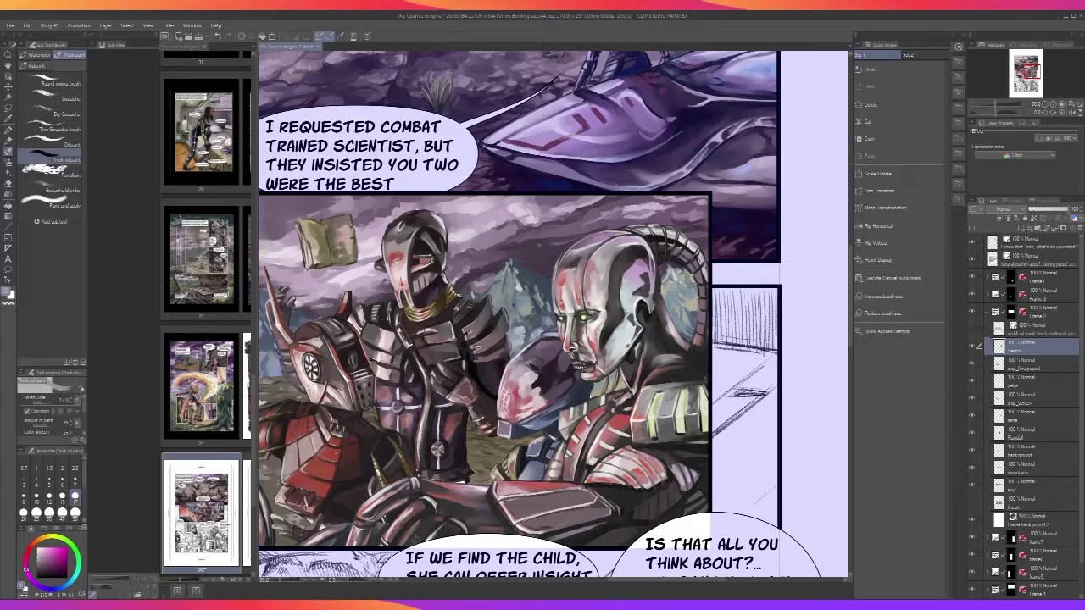
{"action": "scroll", "coordinate": [703, 371], "scroll_direction": "down", "scroll_amount": 1}
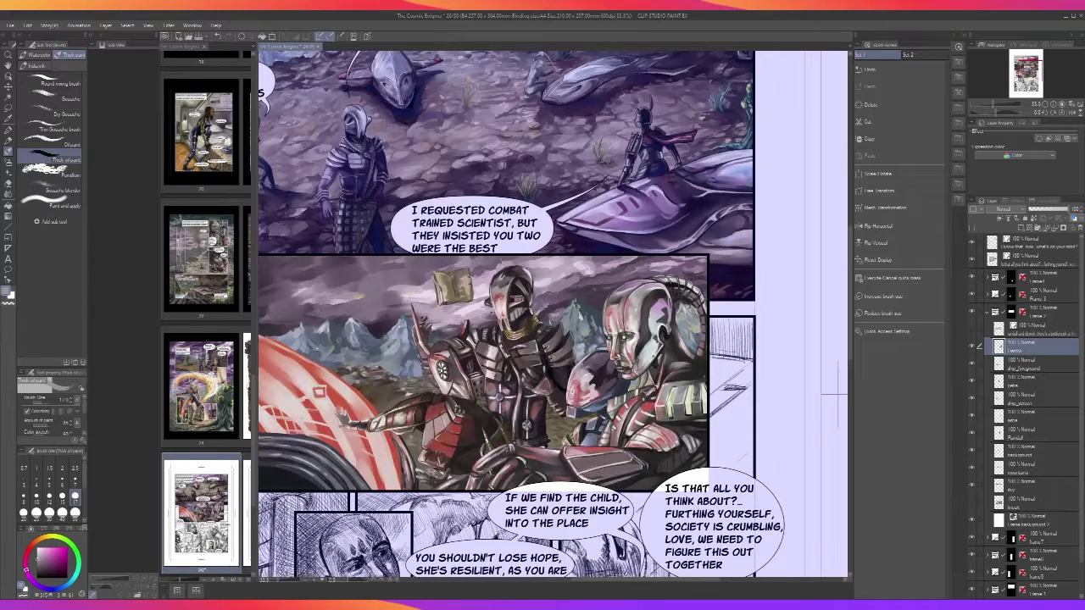
{"action": "scroll", "coordinate": [619, 520], "scroll_direction": "down", "scroll_amount": 1}
{"action": "scroll", "coordinate": [619, 520], "scroll_direction": "up", "scroll_amount": 1}
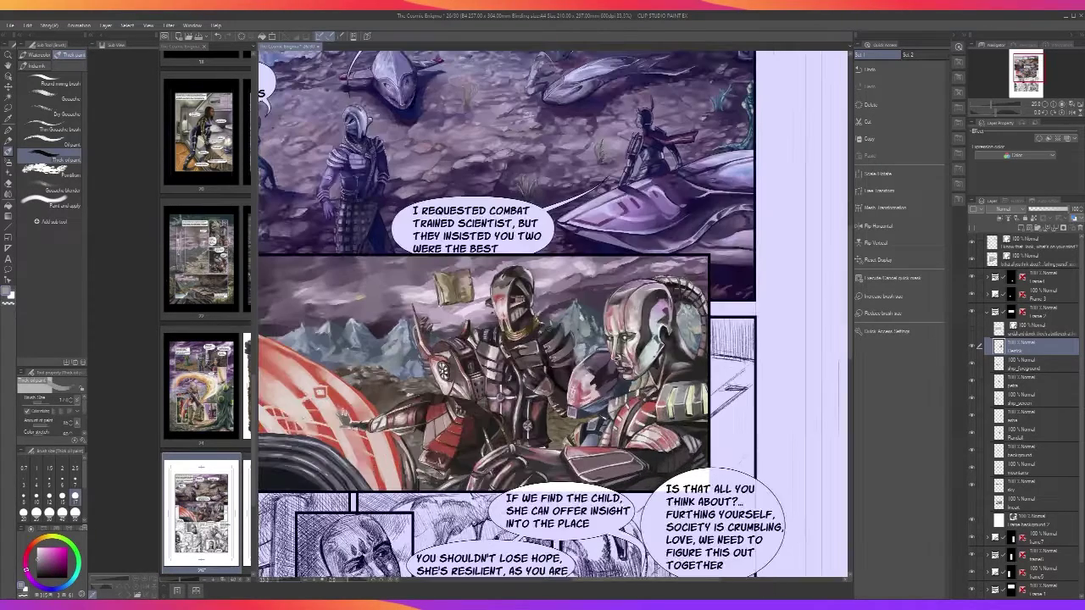
{"action": "scroll", "coordinate": [618, 521], "scroll_direction": "up", "scroll_amount": 1}
{"action": "scroll", "coordinate": [661, 339], "scroll_direction": "up", "scroll_amount": 4}
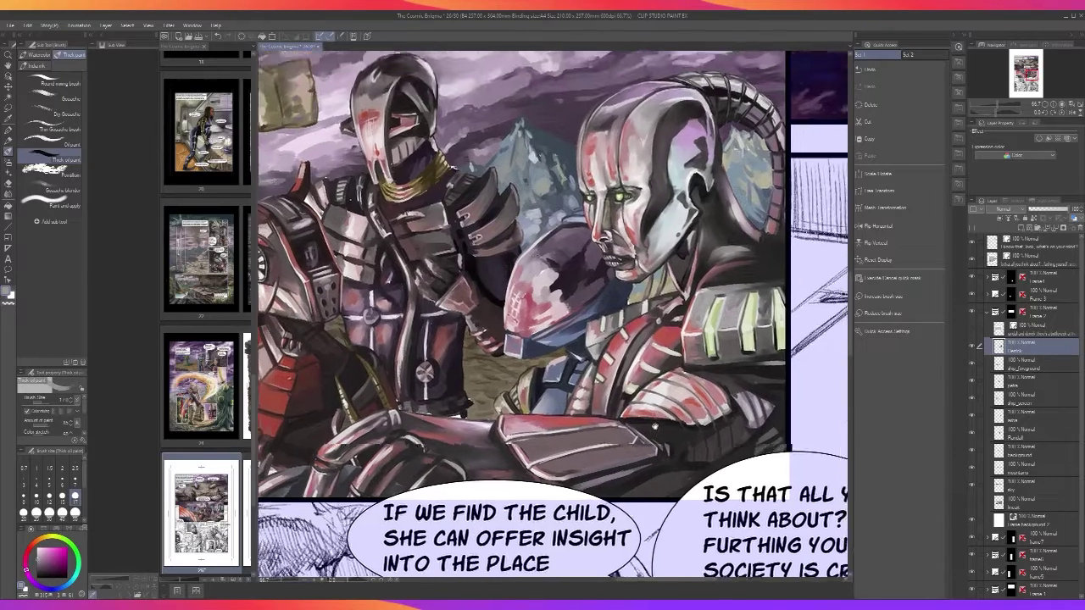
Sample muted mauve from the bald figure's red chest plate and paint out its middle pale marking, enlarging the brush to 30
{"action": "key", "text": "i"}
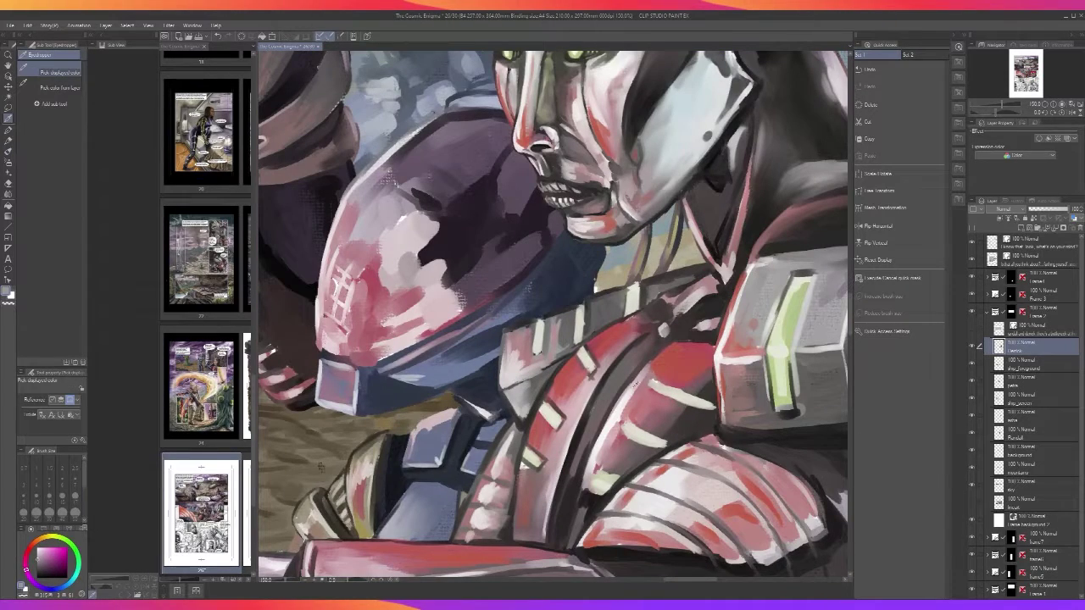
{"action": "key", "text": "b"}
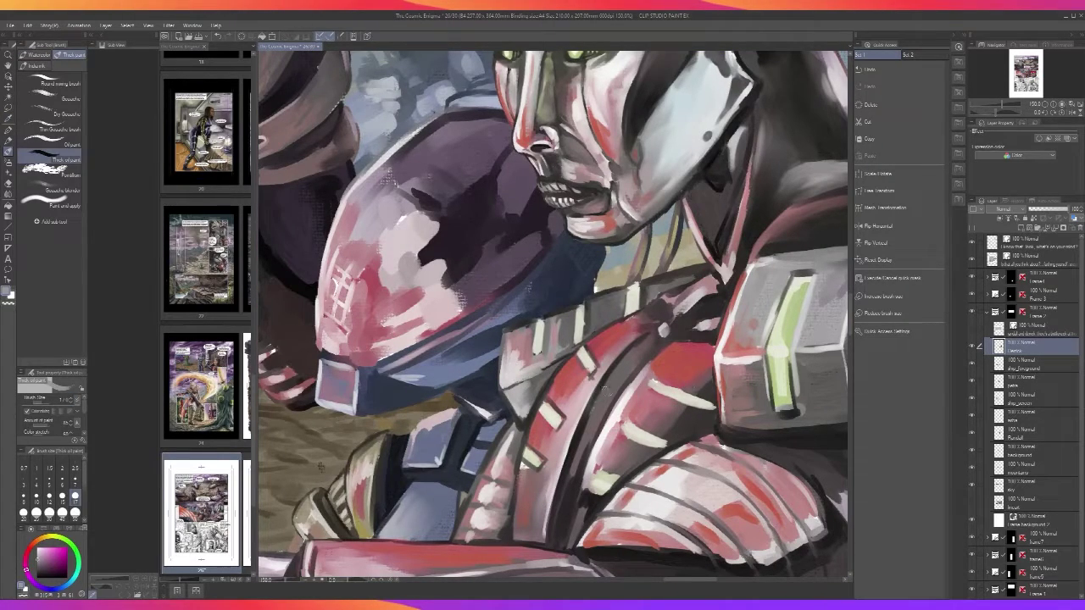
{"action": "left_click", "coordinate": [580, 437], "text": "alt"}
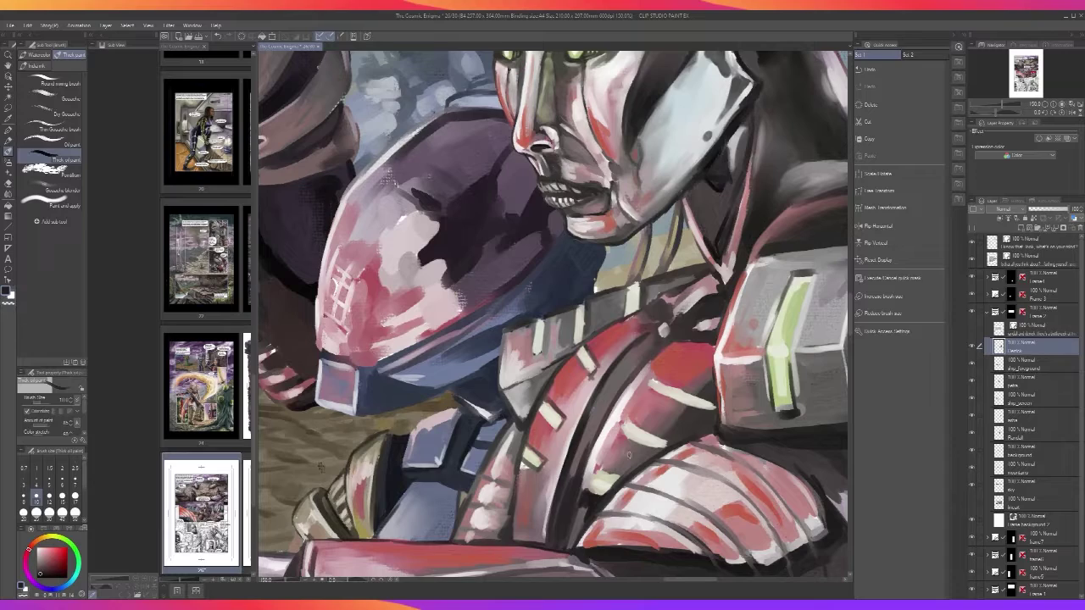
{"action": "left_click", "coordinate": [659, 425], "text": "alt"}
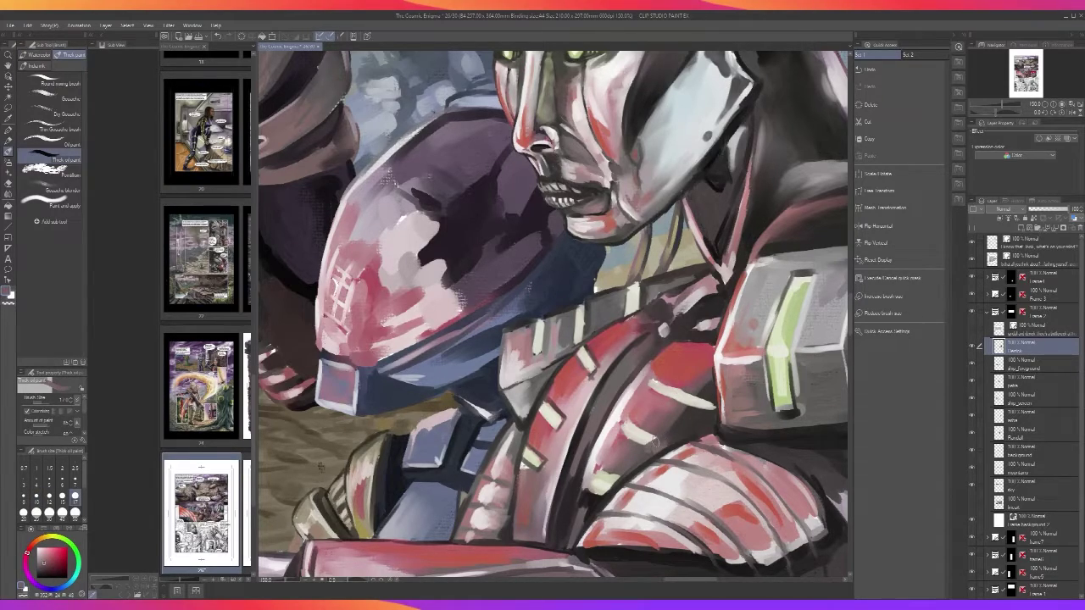
{"action": "mouse_move", "coordinate": [655, 441]}
{"action": "left_mouse_down"}
{"action": "mouse_move", "coordinate": [626, 428]}
{"action": "mouse_move", "coordinate": [658, 435]}
{"action": "mouse_move", "coordinate": [639, 434]}
{"action": "left_mouse_up"}
{"action": "key", "text": "bracketright"}
{"action": "key", "text": "bracketright"}
{"action": "key", "text": "bracketright"}
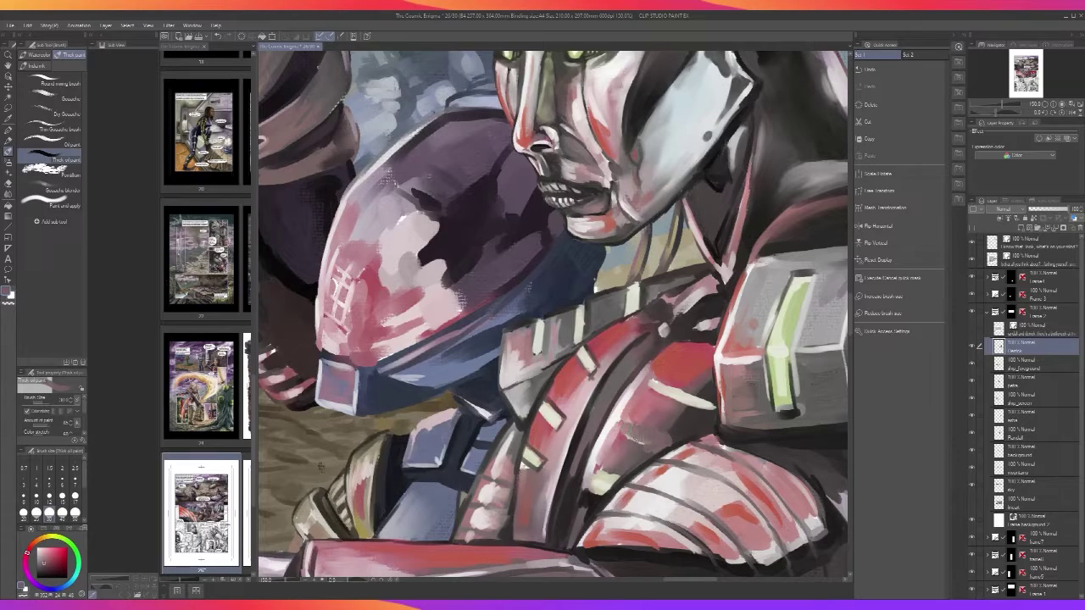
{"action": "left_click", "coordinate": [633, 411], "text": "alt"}
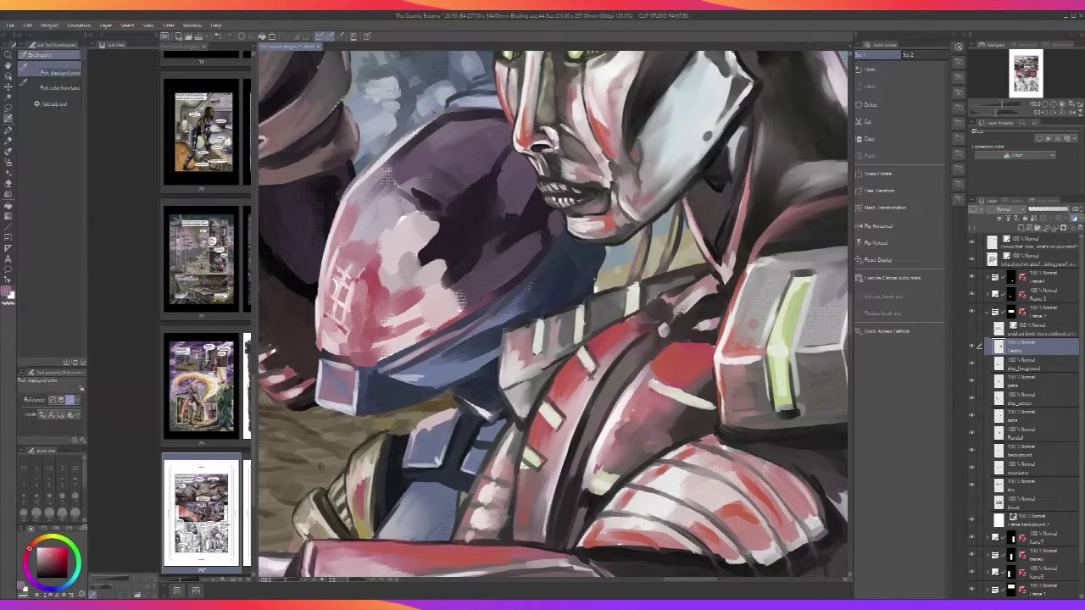
Sample pale cream from the chest plate's upper marking, reduce the brush, and paint thin markings on the lower plate and adjacent red band
{"action": "scroll", "coordinate": [644, 425], "scroll_direction": "down", "scroll_amount": 3}
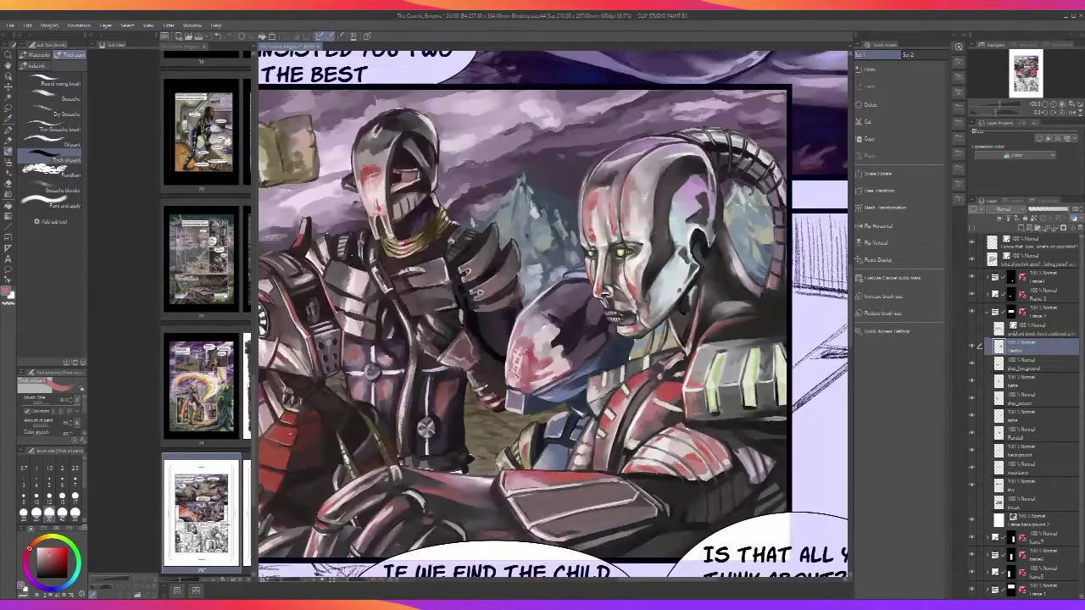
{"action": "scroll", "coordinate": [665, 428], "scroll_direction": "up", "scroll_amount": 2}
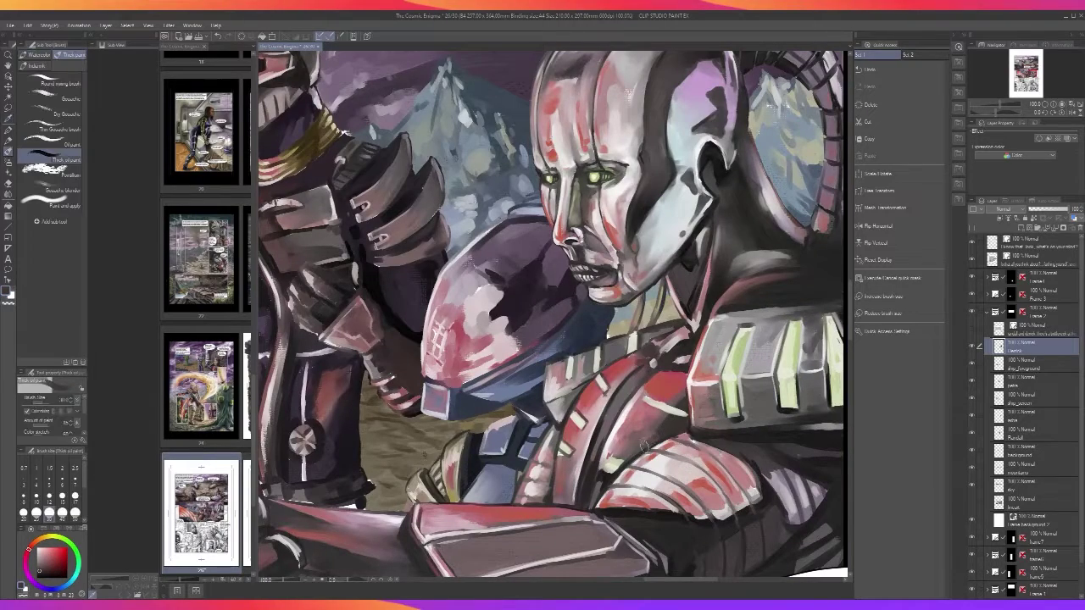
{"action": "scroll", "coordinate": [680, 410], "scroll_direction": "down", "scroll_amount": 2}
{"action": "scroll", "coordinate": [680, 410], "scroll_direction": "up", "scroll_amount": 4}
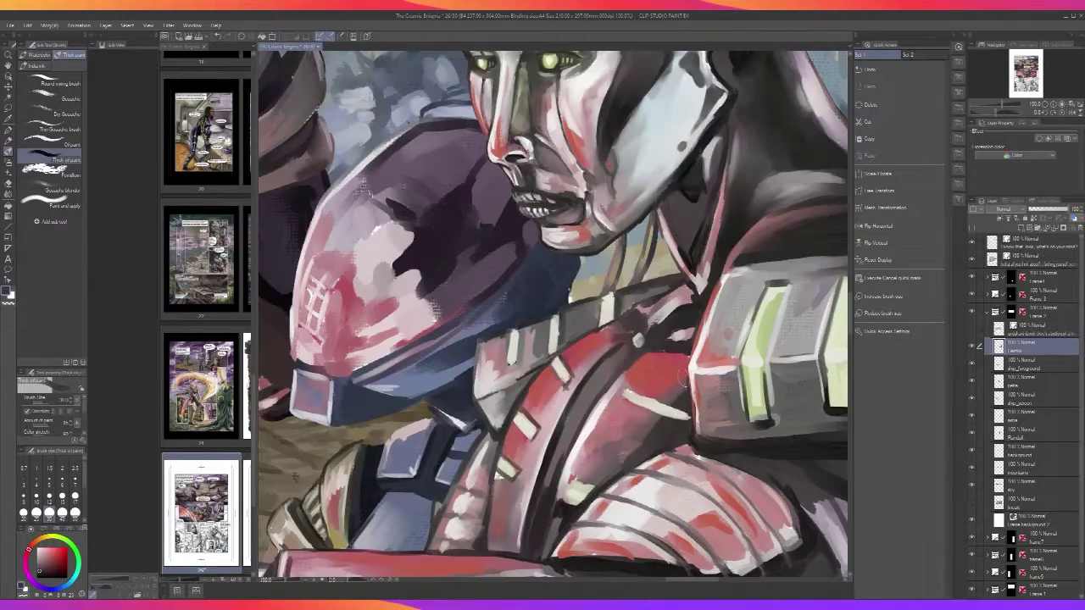
{"action": "left_click", "coordinate": [654, 401], "text": "alt"}
{"action": "key", "text": "bracketleft"}
{"action": "key", "text": "bracketleft"}
{"action": "key", "text": "bracketleft"}
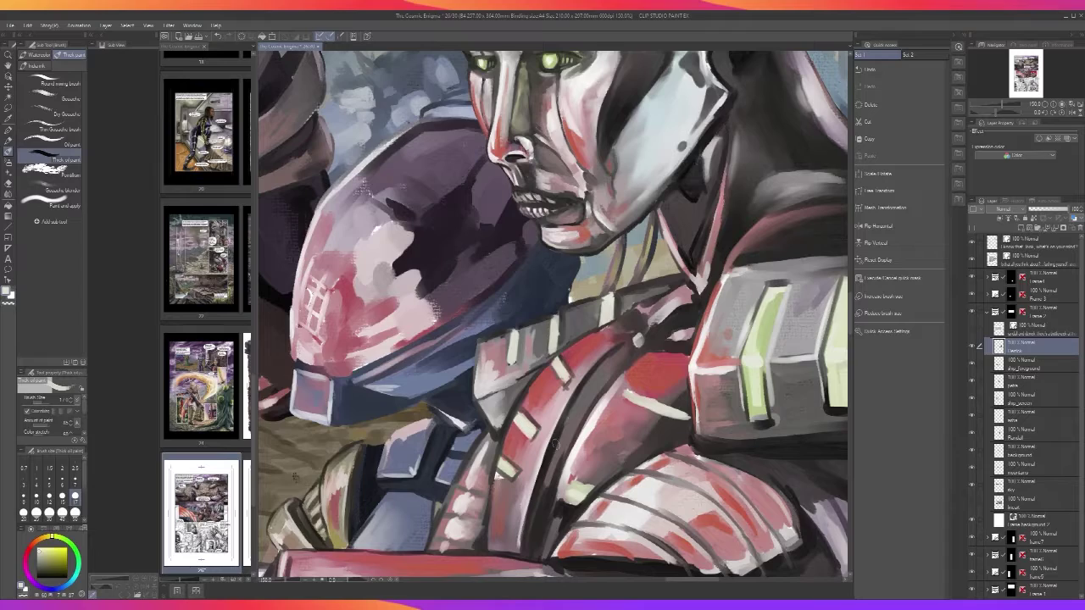
{"action": "left_click_drag", "start_coordinate": [585, 454], "coordinate": [629, 466]}
{"action": "left_click_drag", "start_coordinate": [500, 462], "coordinate": [518, 473]}
Sample muted mauve from the lower chest plate, enlarge the brush, and paint over the old pale marking at its lower end
{"action": "left_click", "coordinate": [592, 477], "text": "alt"}
{"action": "key", "text": "]"}
{"action": "key", "text": "]"}
{"action": "key", "text": "]"}
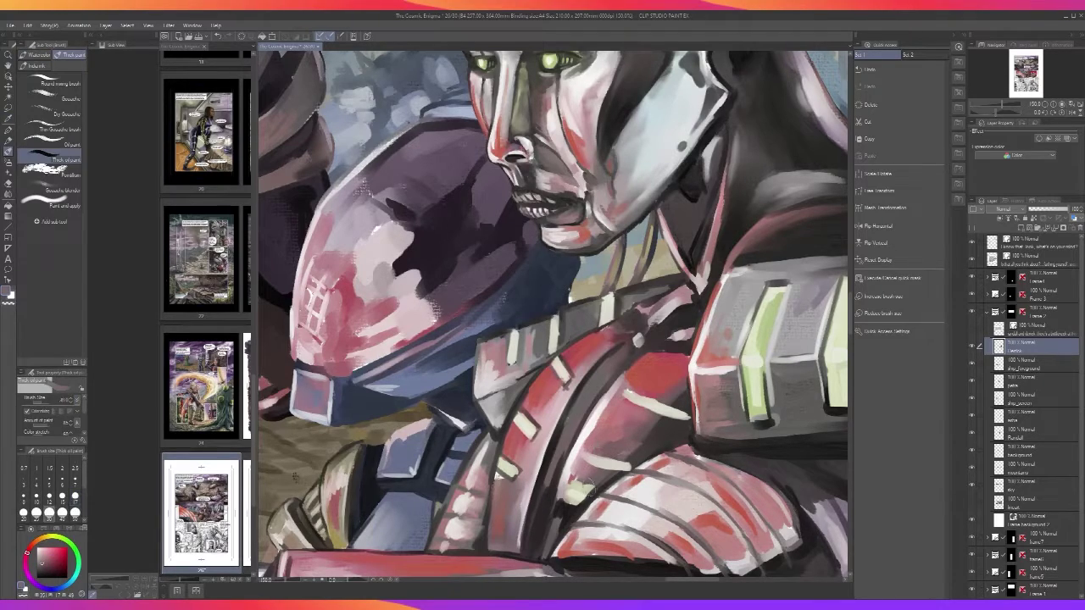
{"action": "mouse_move", "coordinate": [586, 489]}
{"action": "left_mouse_down"}
{"action": "mouse_move", "coordinate": [568, 503]}
{"action": "mouse_move", "coordinate": [593, 481]}
{"action": "mouse_move", "coordinate": [559, 510]}
{"action": "left_mouse_up"}
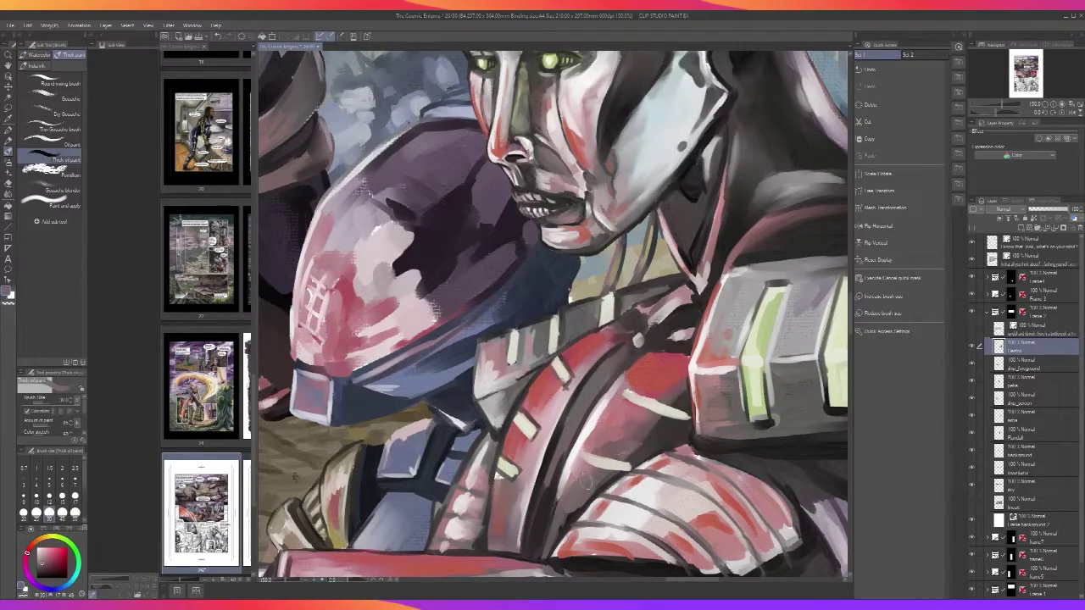
Sample pale cream from the chest plate's upper marking, reduce the brush to 17, and reshape the marking, trimming its end with sampled dark mauve
{"action": "scroll", "coordinate": [593, 470], "scroll_direction": "down", "scroll_amount": 5}
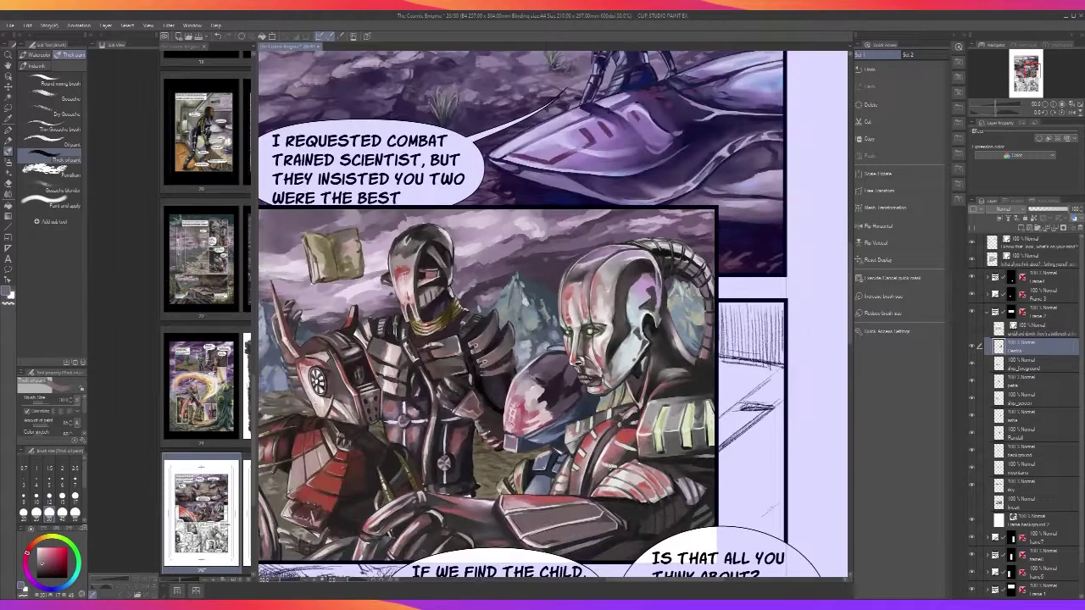
{"action": "scroll", "coordinate": [609, 468], "scroll_direction": "up", "scroll_amount": 2}
{"action": "scroll", "coordinate": [609, 467], "scroll_direction": "up", "scroll_amount": 2}
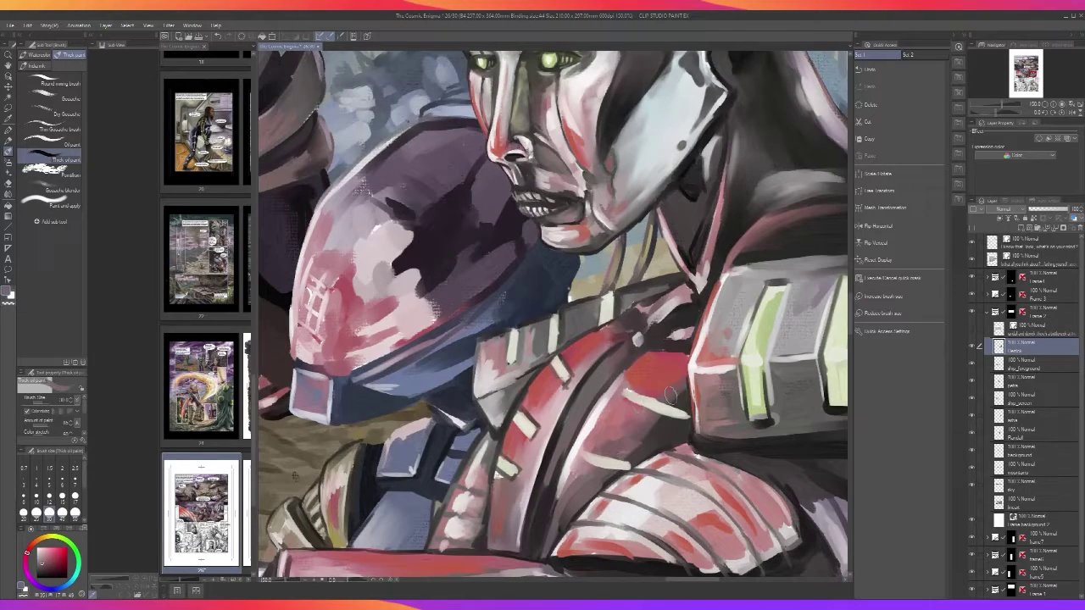
{"action": "left_click", "coordinate": [635, 396], "text": "alt"}
{"action": "key", "text": "["}
{"action": "key", "text": "["}
{"action": "key", "text": "["}
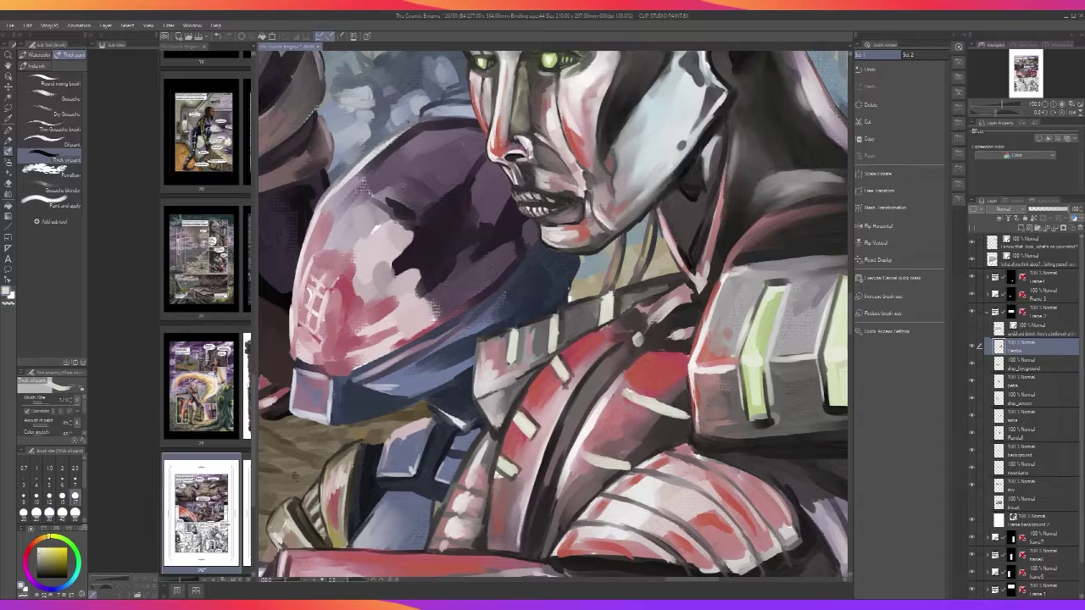
{"action": "left_click", "coordinate": [683, 403], "text": "alt"}
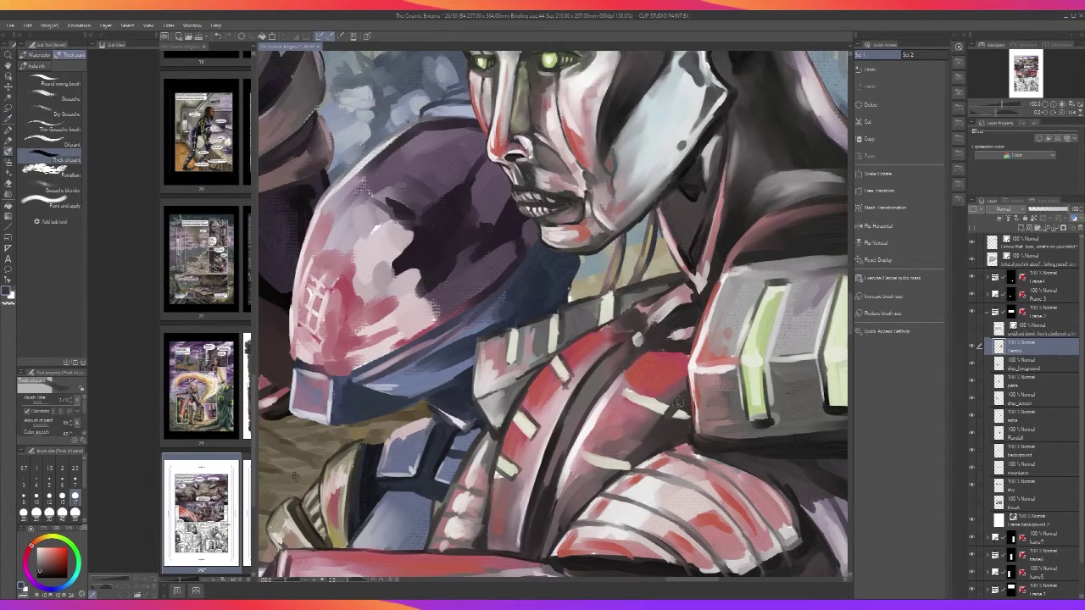
{"action": "left_click", "coordinate": [669, 400], "text": "alt"}
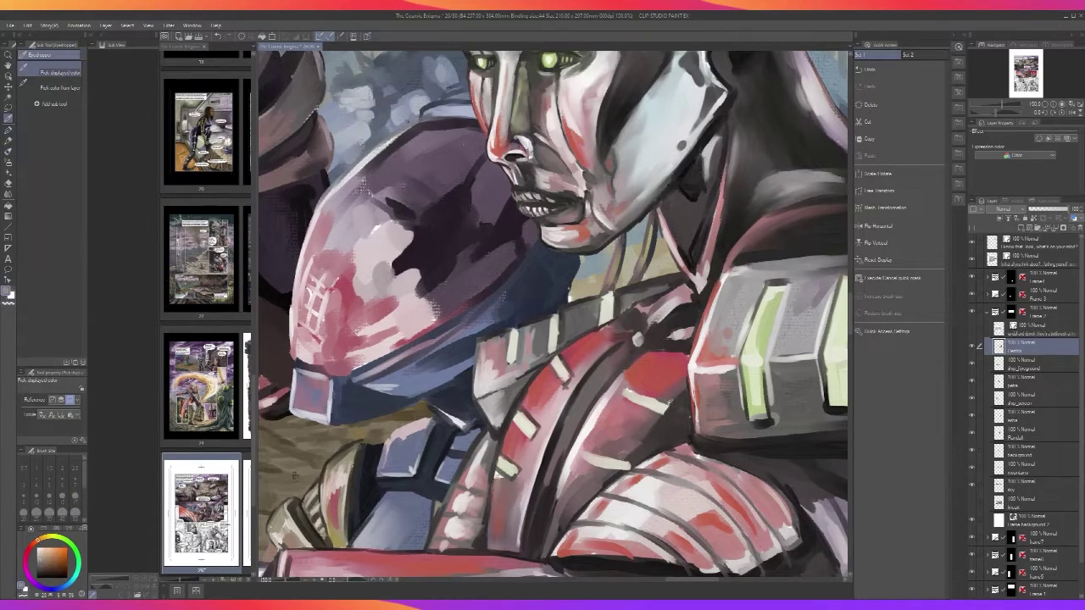
{"action": "left_click", "coordinate": [671, 398], "text": "alt"}
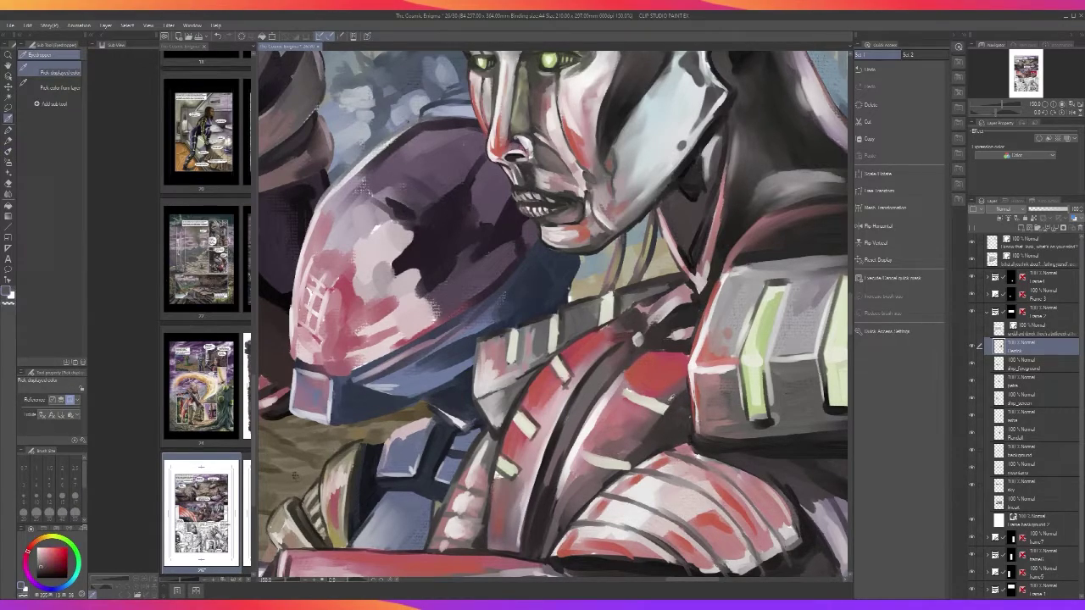
Sample red beside the chest plate's upper pale marking and paint the marking out with a size 30 brush
{"action": "left_click", "coordinate": [650, 383], "text": "alt"}
{"action": "mouse_move", "coordinate": [661, 394]}
{"action": "left_mouse_down"}
{"action": "mouse_move", "coordinate": [644, 417]}
{"action": "mouse_move", "coordinate": [653, 398]}
{"action": "mouse_move", "coordinate": [617, 392]}
{"action": "mouse_move", "coordinate": [657, 364]}
{"action": "mouse_move", "coordinate": [634, 377]}
{"action": "left_mouse_up"}
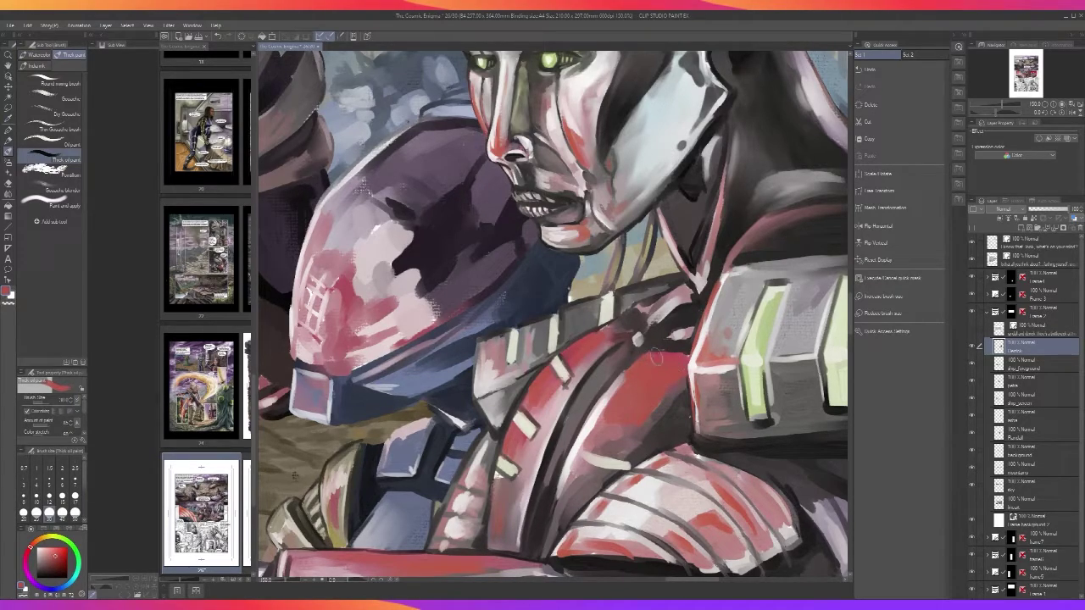
{"action": "scroll", "coordinate": [655, 356], "scroll_direction": "down", "scroll_amount": 4}
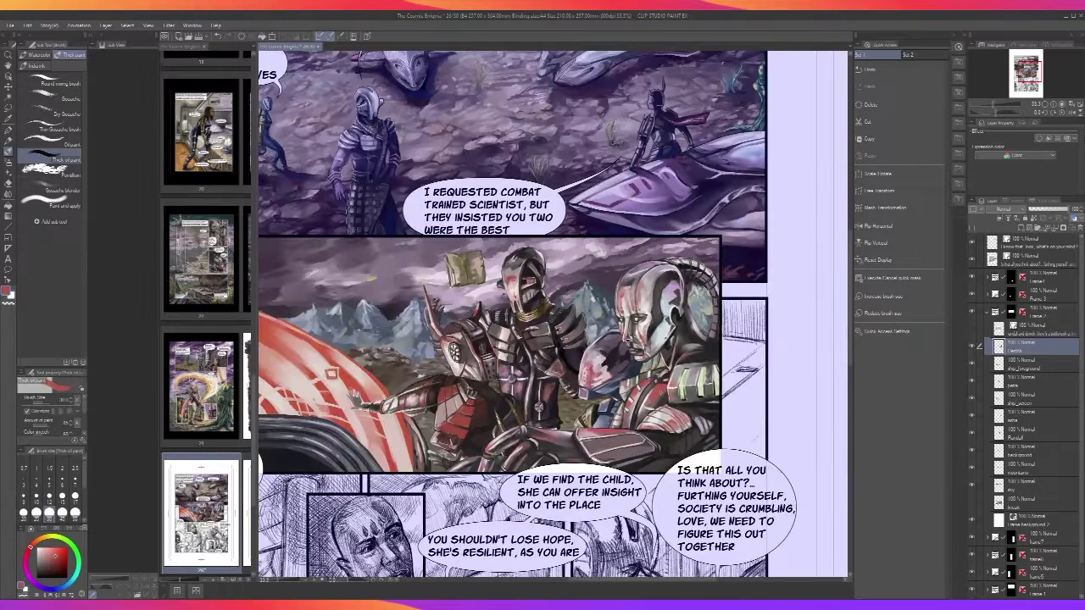
{"action": "scroll", "coordinate": [678, 352], "scroll_direction": "up", "scroll_amount": 3}
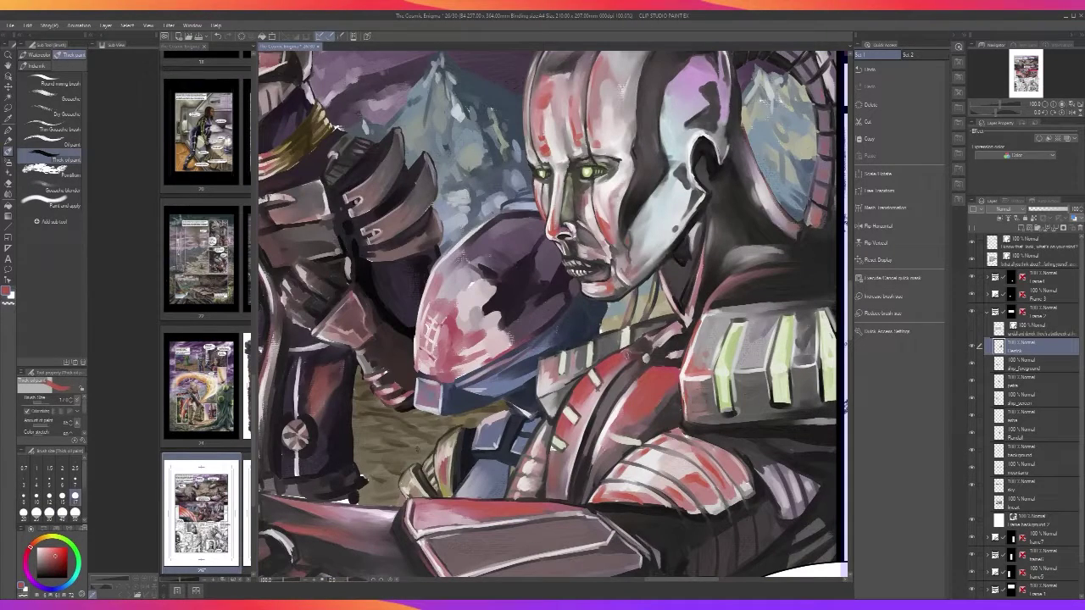
Sample dark mauve near the red chest plate's upper edge, try a short size 17 stroke there, and undo it
{"action": "key", "text": "i"}
{"action": "left_click", "coordinate": [627, 353]}
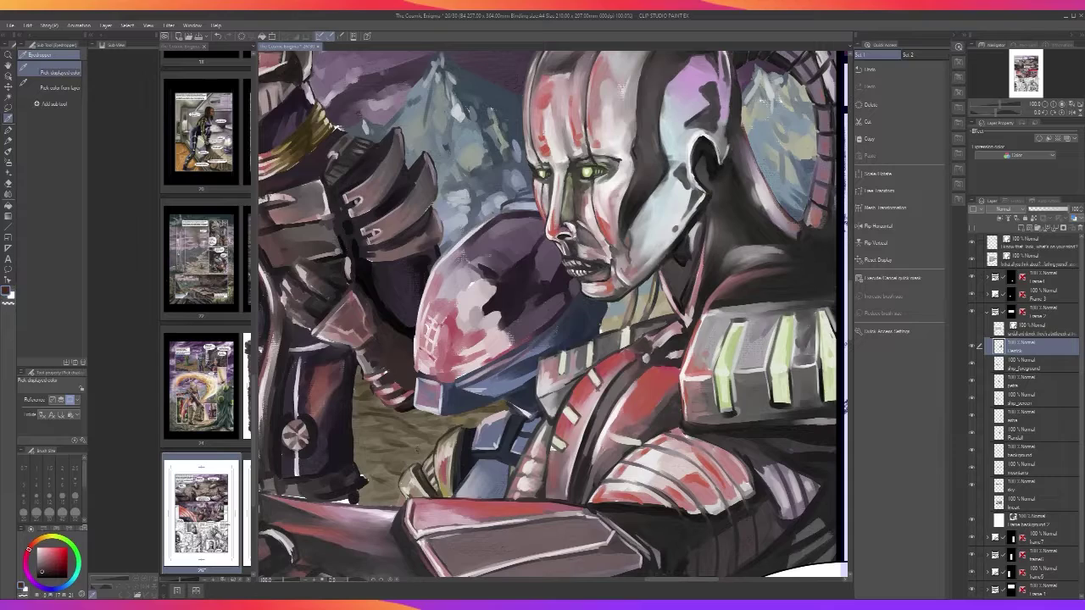
{"action": "key", "text": "b"}
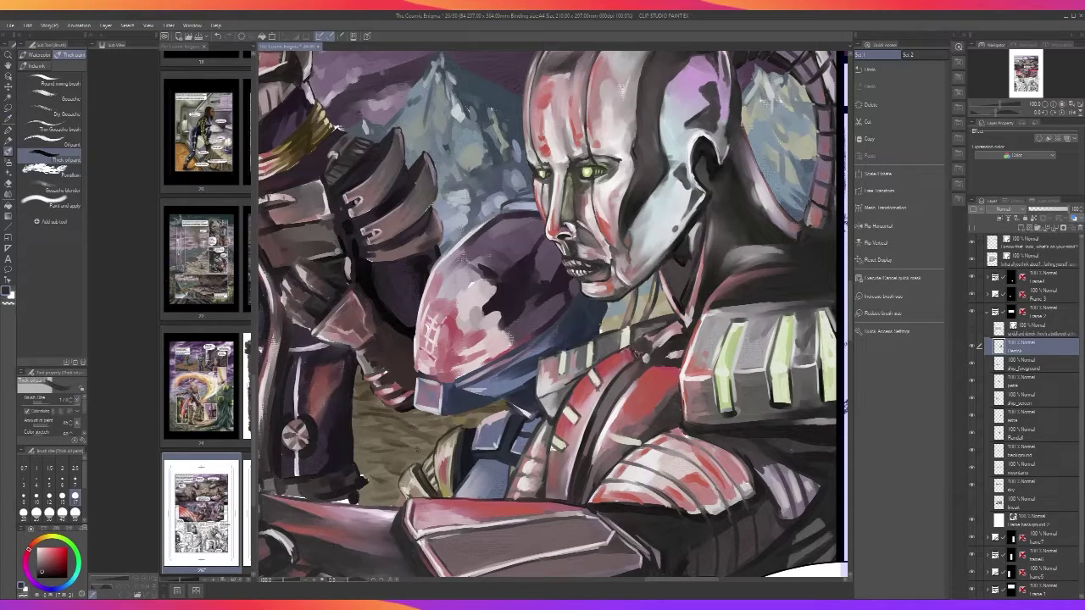
{"action": "mouse_move", "coordinate": [637, 355]}
{"action": "left_mouse_down"}
{"action": "mouse_move", "coordinate": [627, 346]}
{"action": "mouse_move", "coordinate": [673, 366]}
{"action": "mouse_move", "coordinate": [654, 353]}
{"action": "left_mouse_up"}
{"action": "key", "text": "ctrl+z"}
Examine the bald figure's reworked chest plate up close and against the whole middle panel and surrounding page
{"action": "scroll", "coordinate": [644, 339], "scroll_direction": "down", "scroll_amount": 4}
{"action": "scroll", "coordinate": [671, 318], "scroll_direction": "up", "scroll_amount": 1}
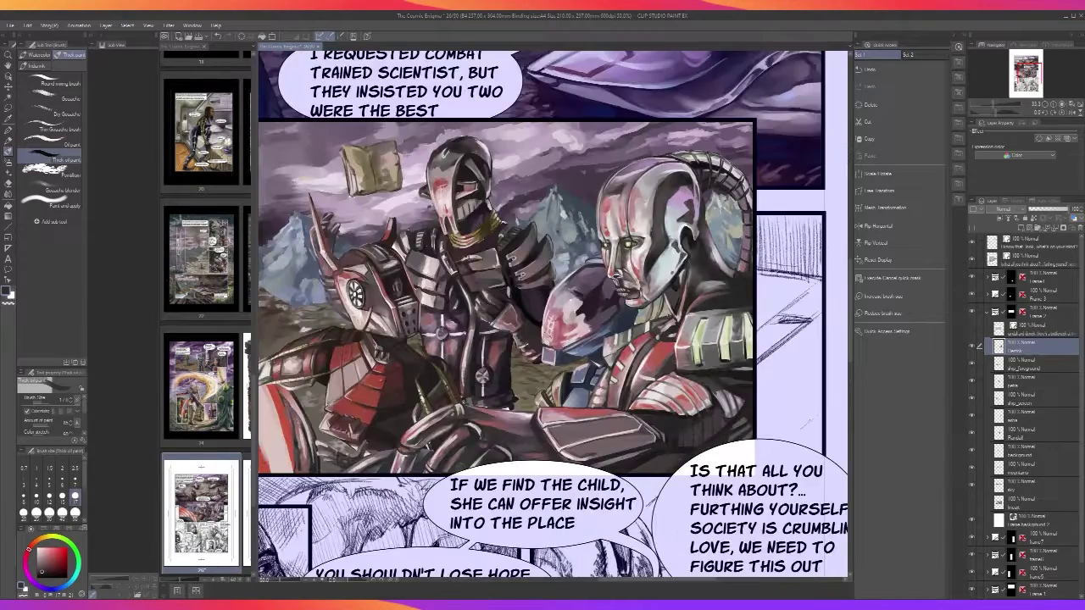
{"action": "scroll", "coordinate": [670, 305], "scroll_direction": "up", "scroll_amount": 3}
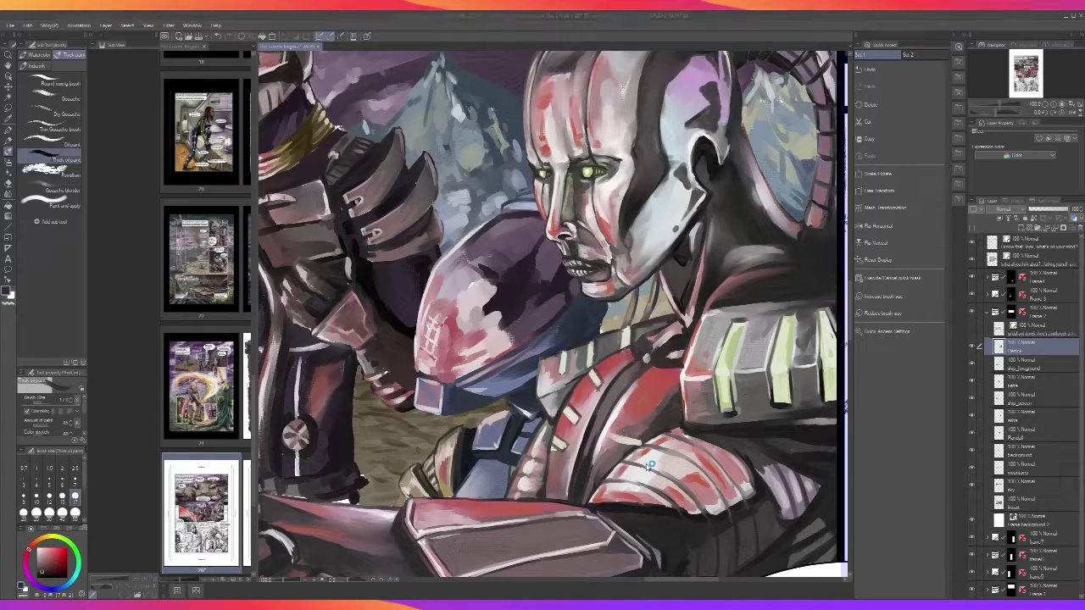
{"action": "left_click", "coordinate": [642, 468]}
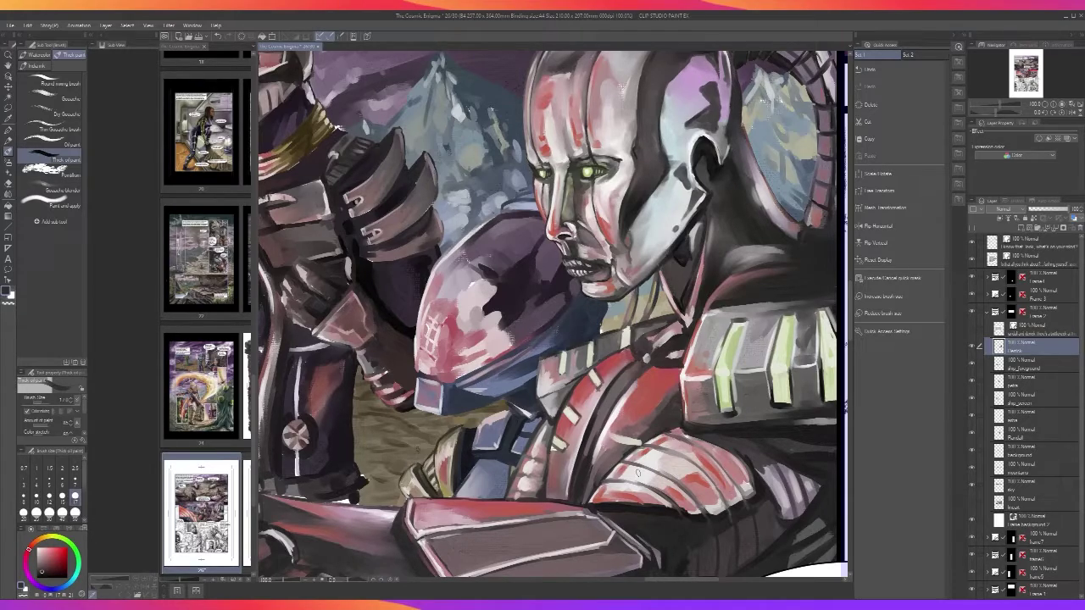
{"action": "key", "text": "ctrl+minus"}
{"action": "key", "text": "ctrl+minus"}
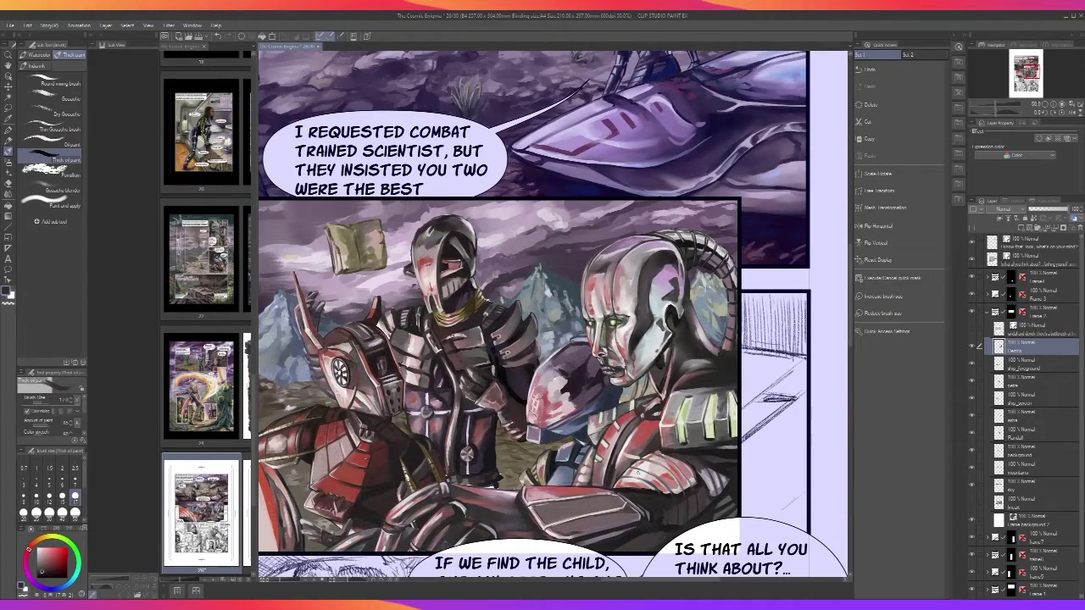
{"action": "key", "text": "ctrl+plus"}
{"action": "key", "text": "ctrl+plus"}
{"action": "key", "text": "ctrl+minus"}
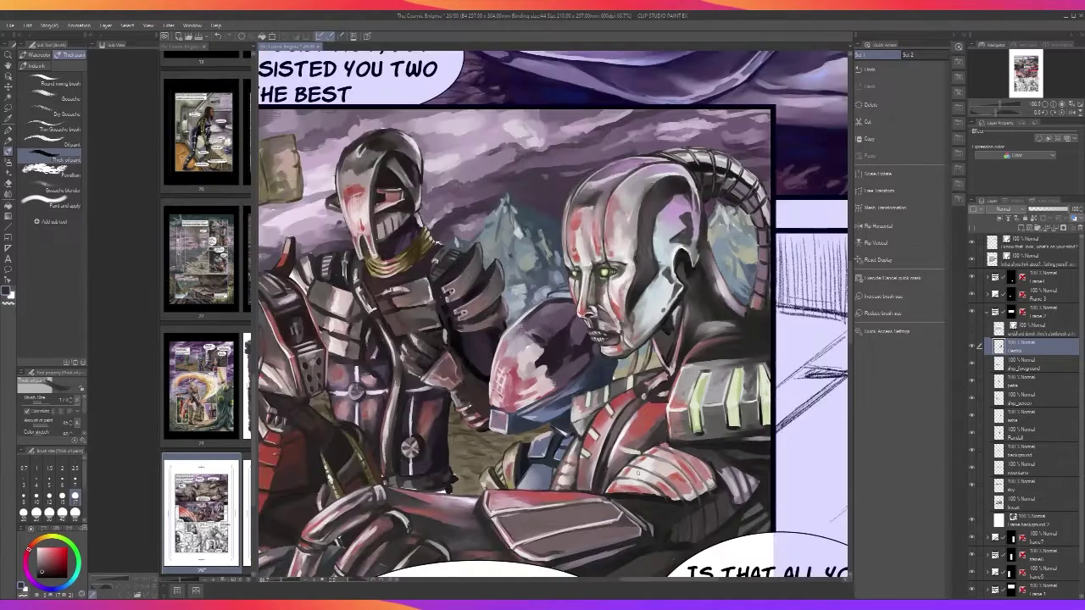
{"action": "key", "text": "ctrl+minus"}
{"action": "key", "text": "ctrl+minus"}
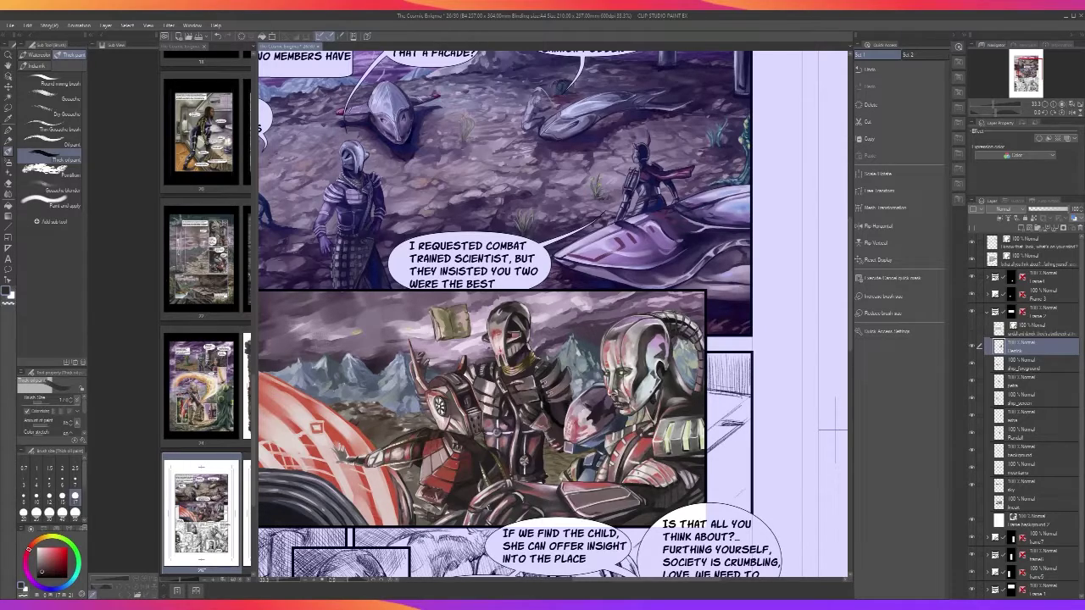
Save the comic page
{"action": "left_click", "coordinate": [11, 27]}
{"action": "left_click", "coordinate": [42, 90]}
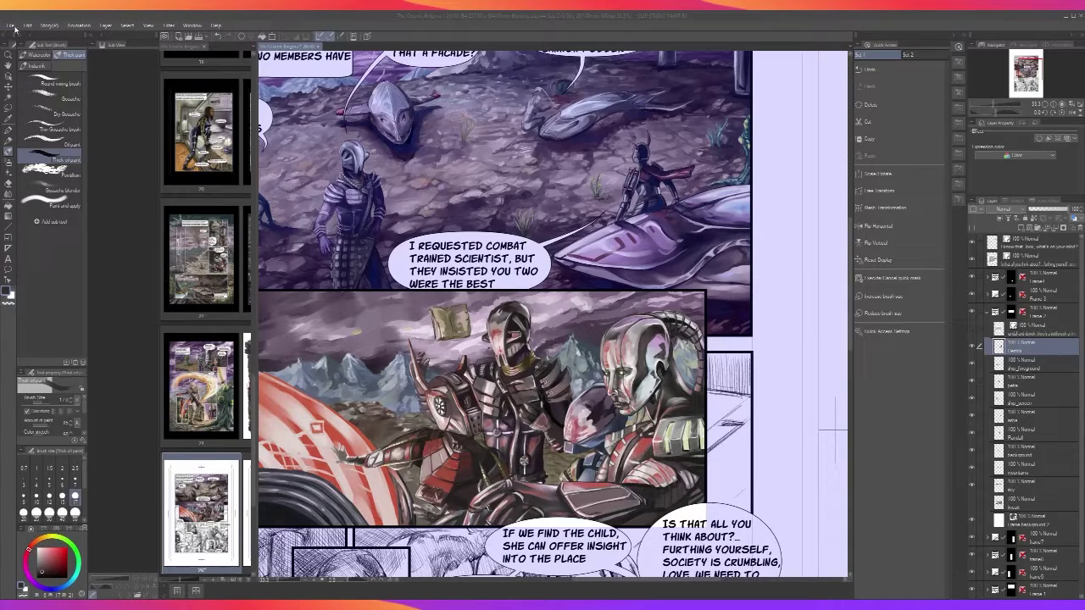